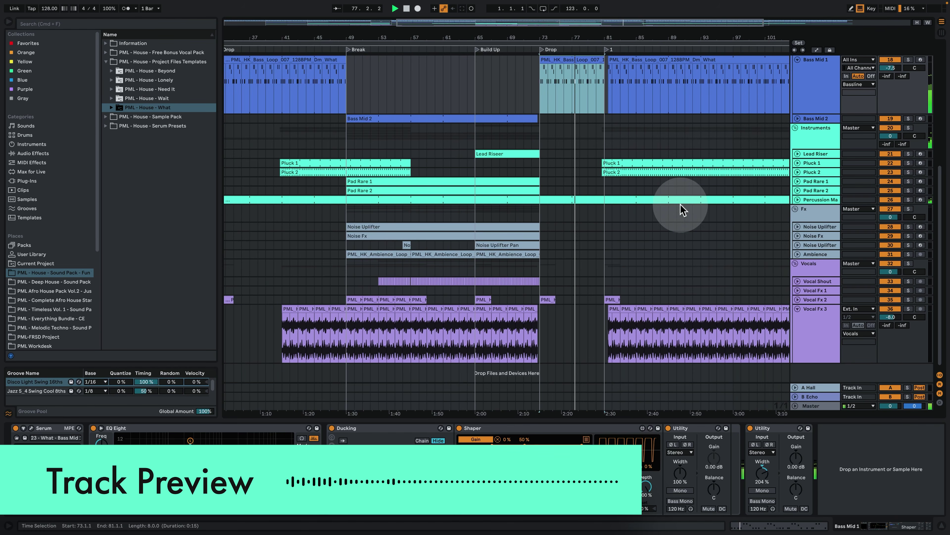
Expand the Percussion Main track and inspect the notes of its MIDI clip and its device chain.
left_click(797, 200)
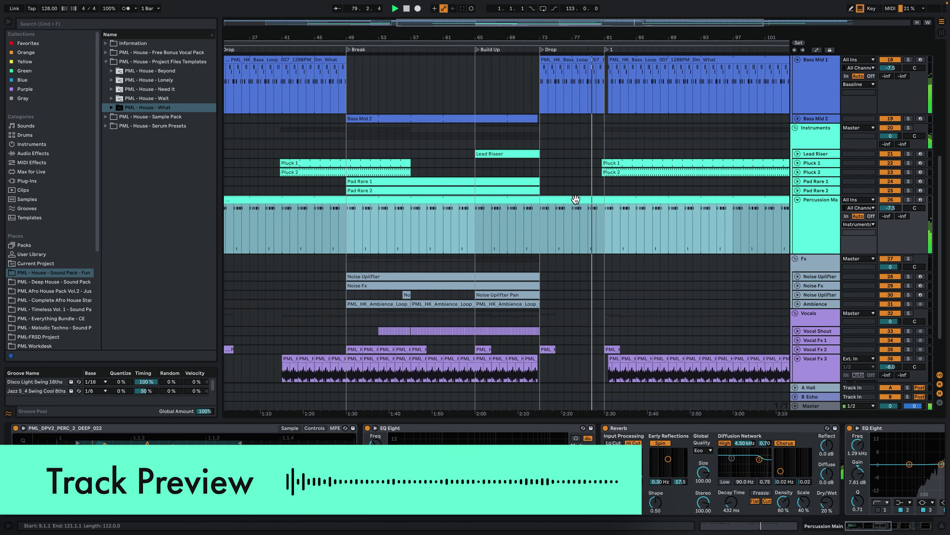
double_click(575, 199)
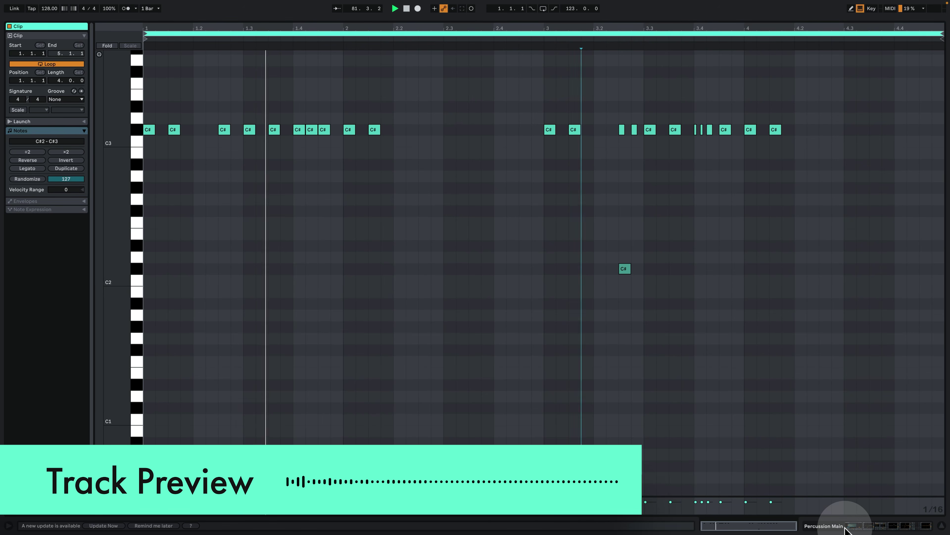
left_click(847, 528)
Collapse the expanded Bass Mid 1 track in the arrangement.
left_click_drag(588, 39, 557, 38)
scroll(640, 240, "up", 4)
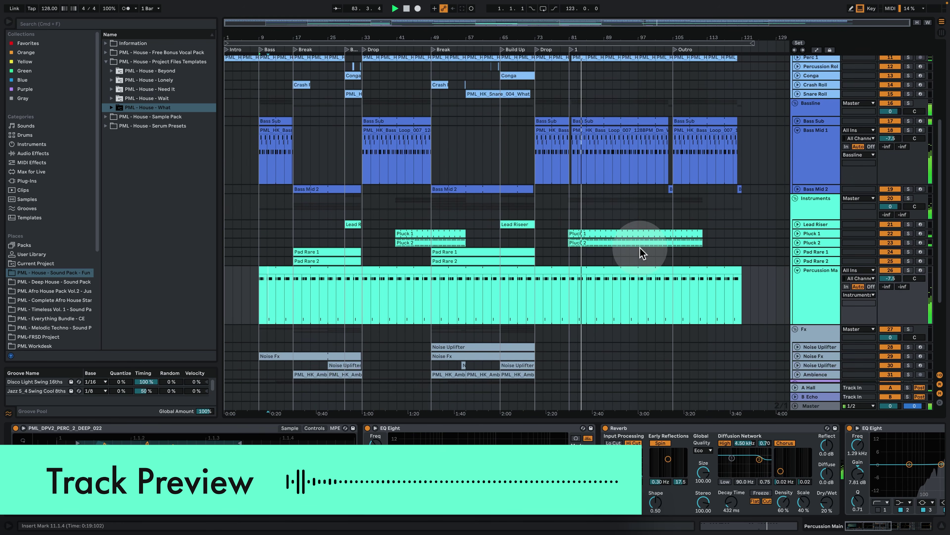
left_click(798, 130)
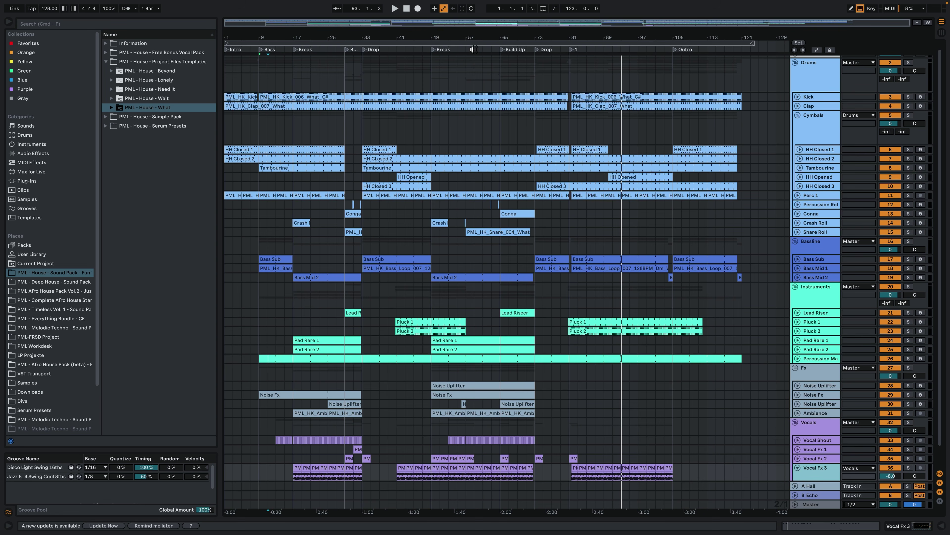
Play the arrangement from the start of the Intro at bar 1 and stop after a few bars.
left_click(512, 55)
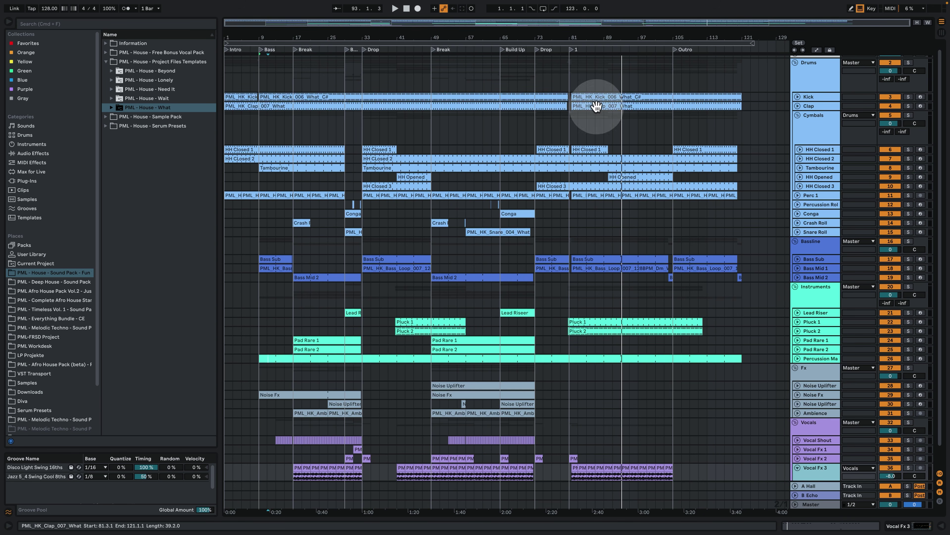
scroll(590, 155, "up", 1)
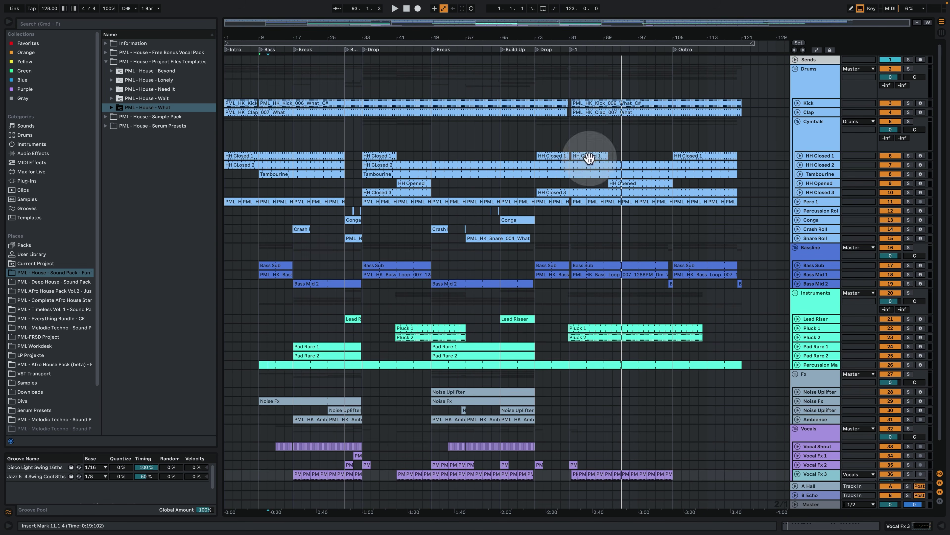
left_click(229, 87)
left_click_drag(238, 38, 240, 43)
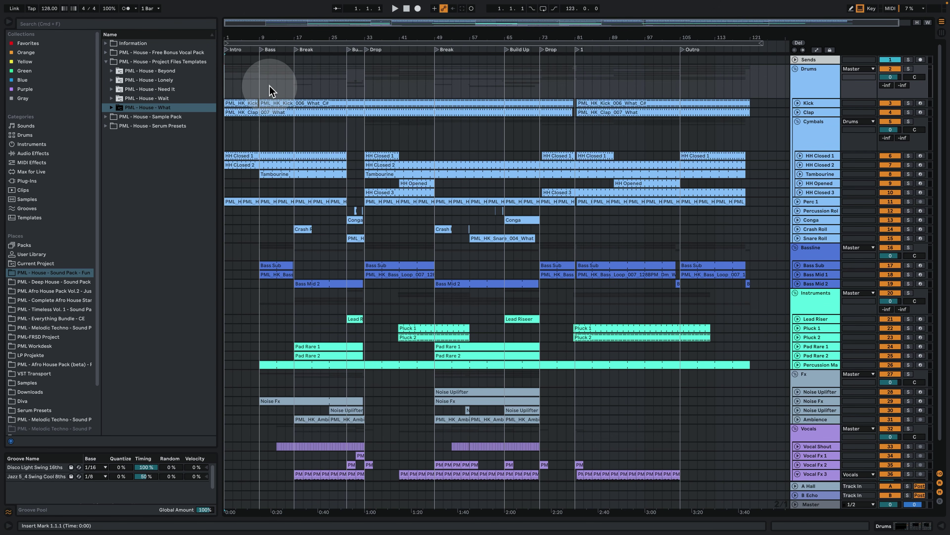
key("space")
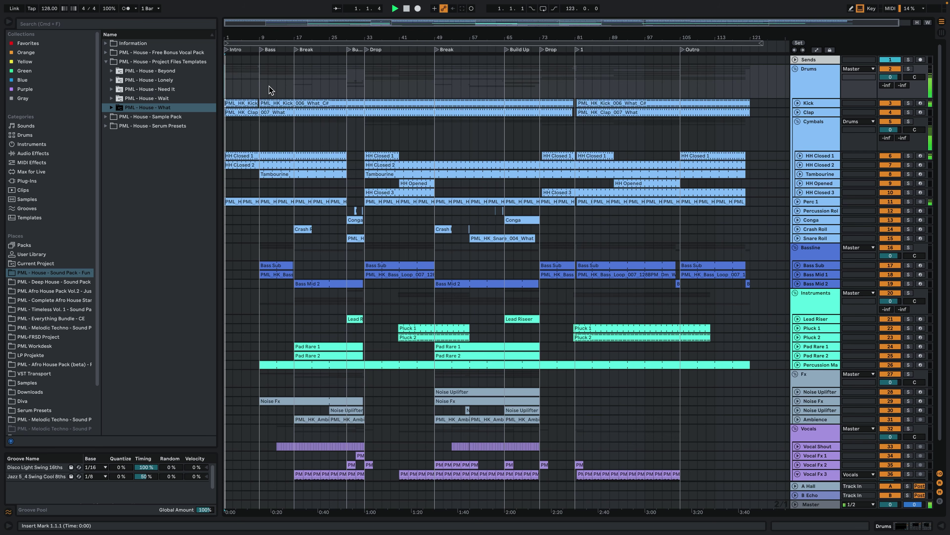
left_click(313, 104)
left_click(240, 89)
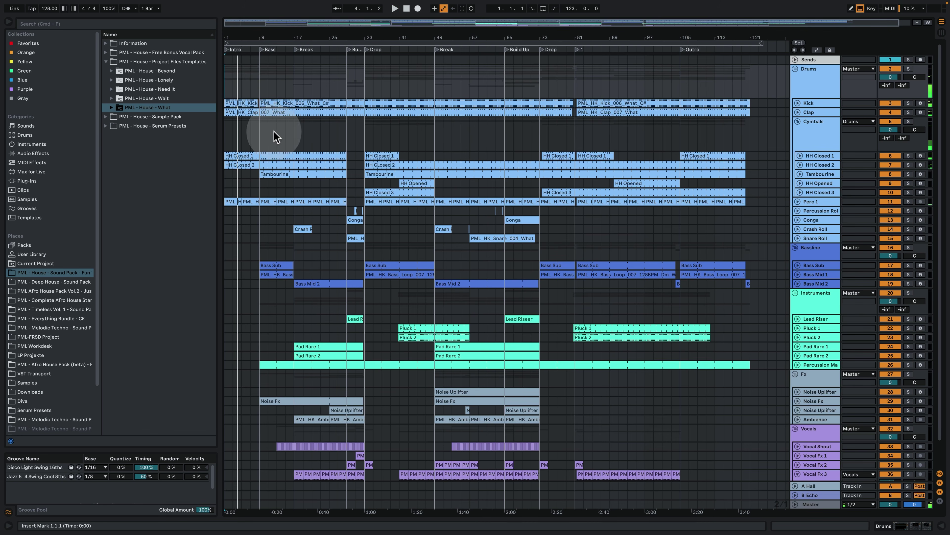
Play from the Bass section at bar 9 and inspect the Bass Sub clip's notes and device chain.
left_click(262, 123)
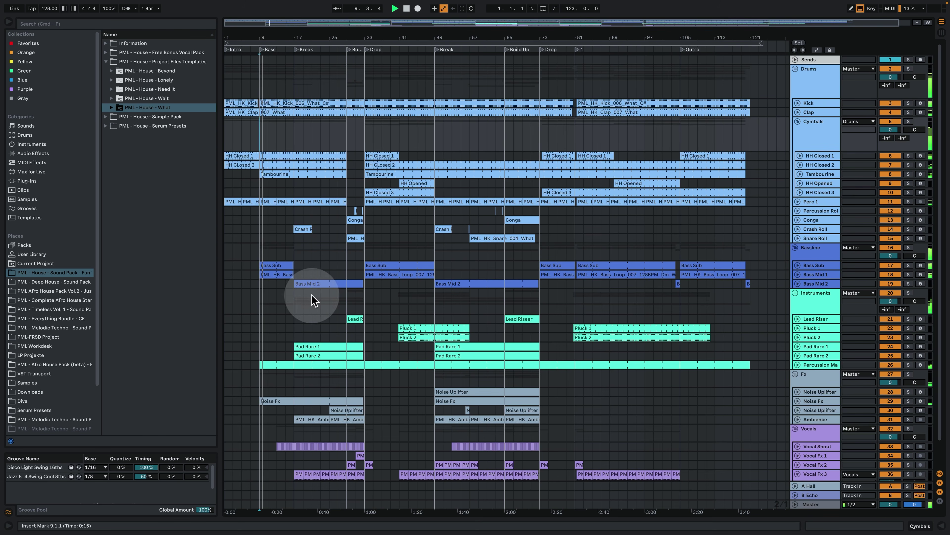
double_click(287, 264)
left_click(482, 198)
scroll(479, 255, "up", 3)
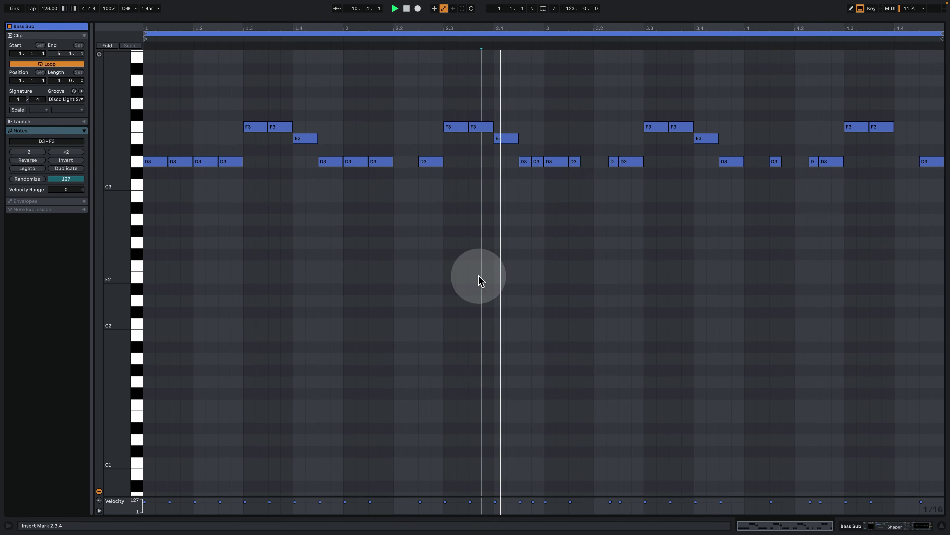
scroll(531, 258, "up", 2)
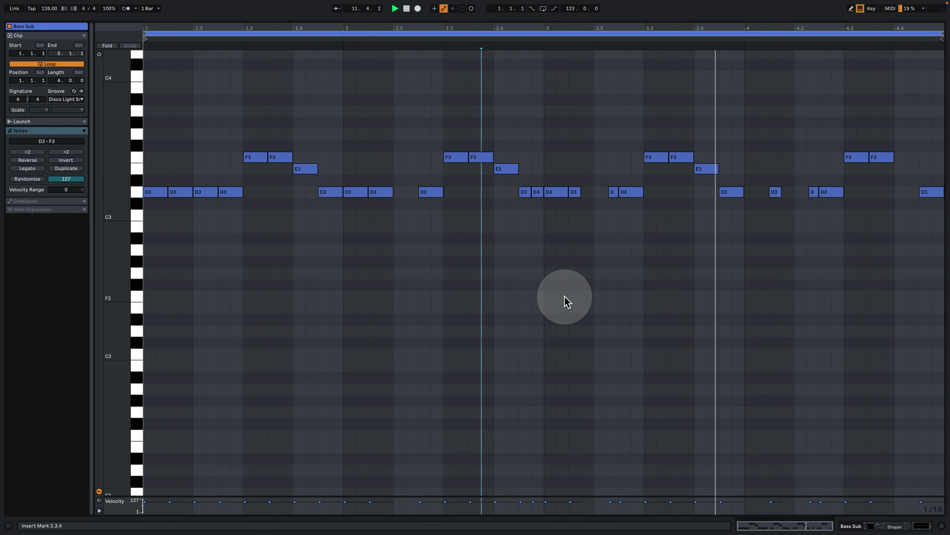
left_click(896, 526)
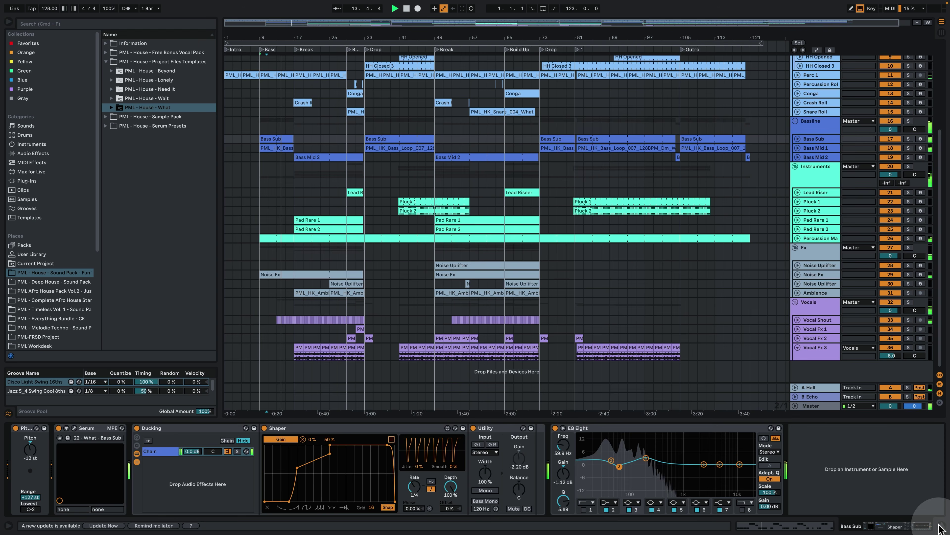
key("super+alt+l")
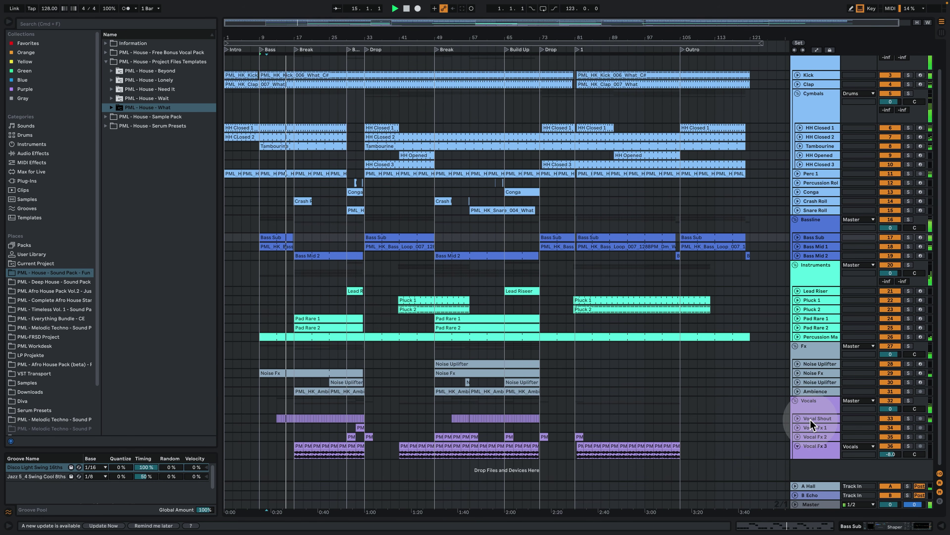
Expand the Vocal Shout track and listen to the first Break section.
left_click(797, 418)
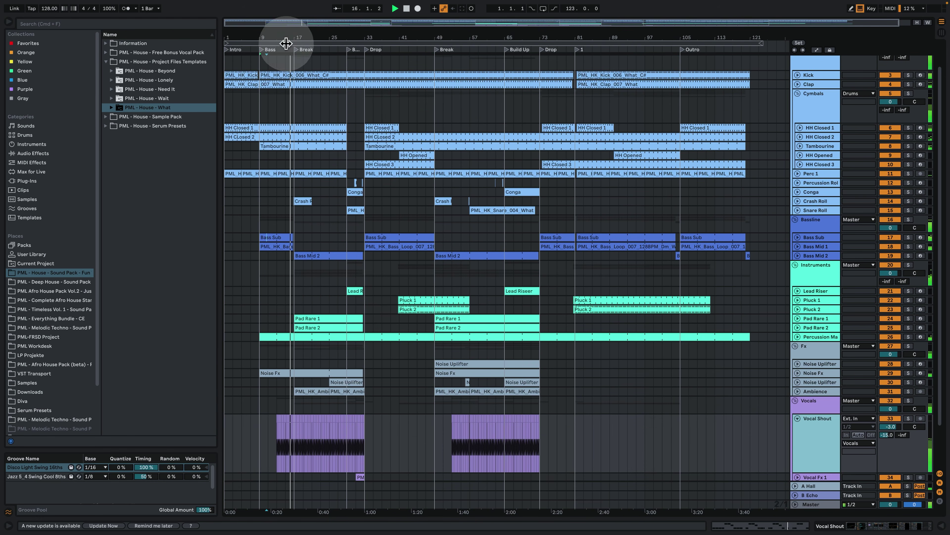
left_click_drag(287, 36, 331, 61)
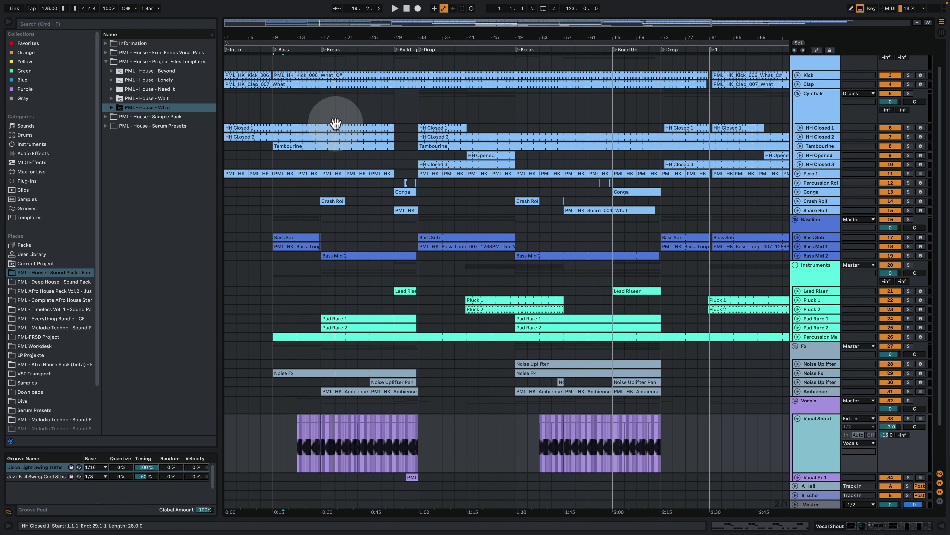
left_click_drag(382, 38, 385, 28)
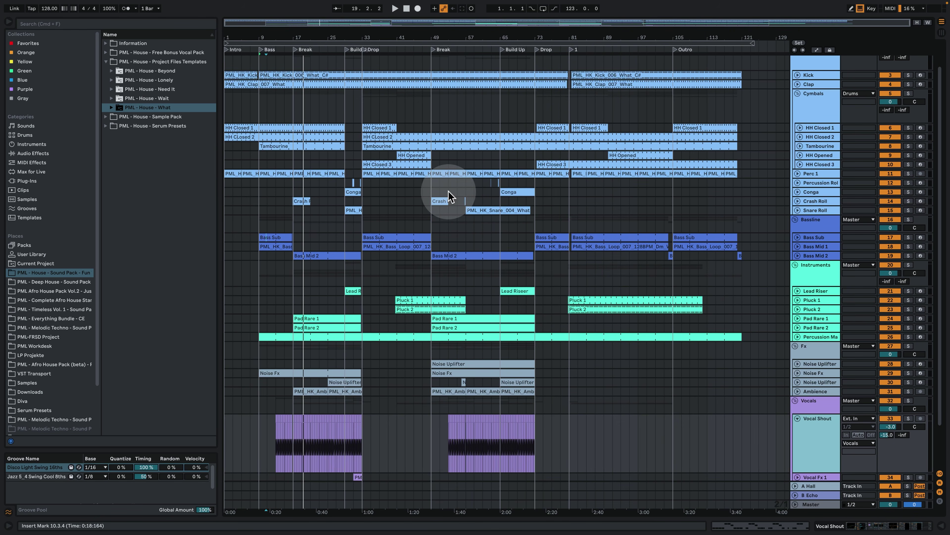
left_click_drag(282, 36, 282, 36)
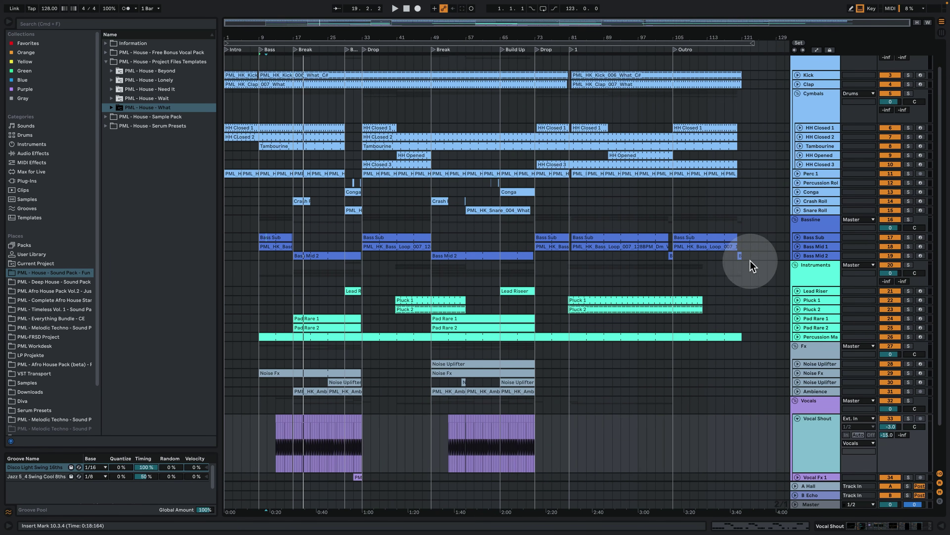
left_click_drag(306, 40, 360, 36)
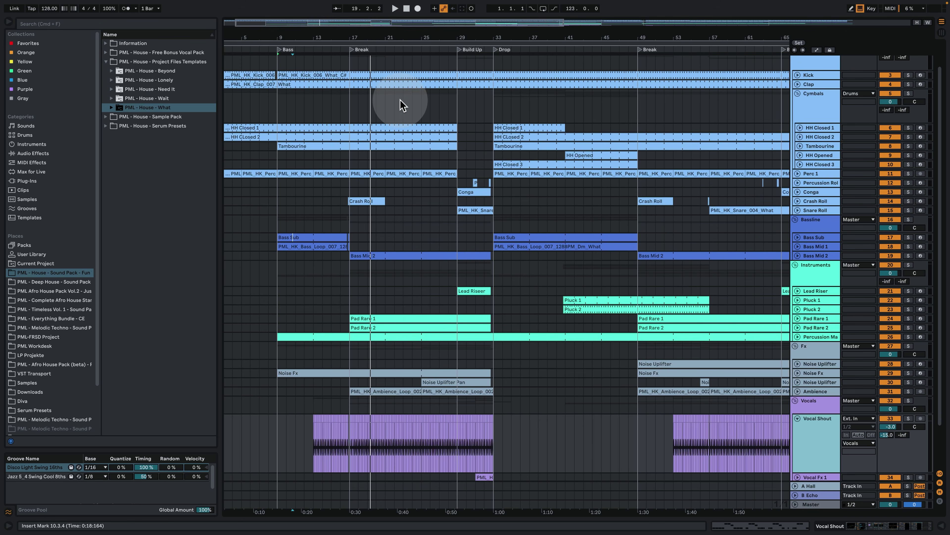
left_click(409, 102)
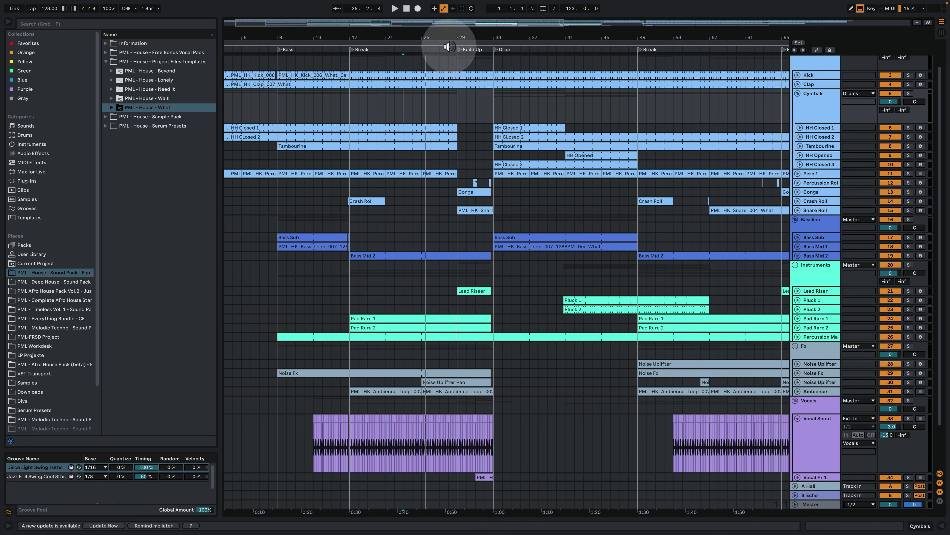
Play from the first Build Up at bar 29 and inspect the Lead Riser clip's notes and device chain.
left_click_drag(447, 42, 449, 27)
left_click(428, 275)
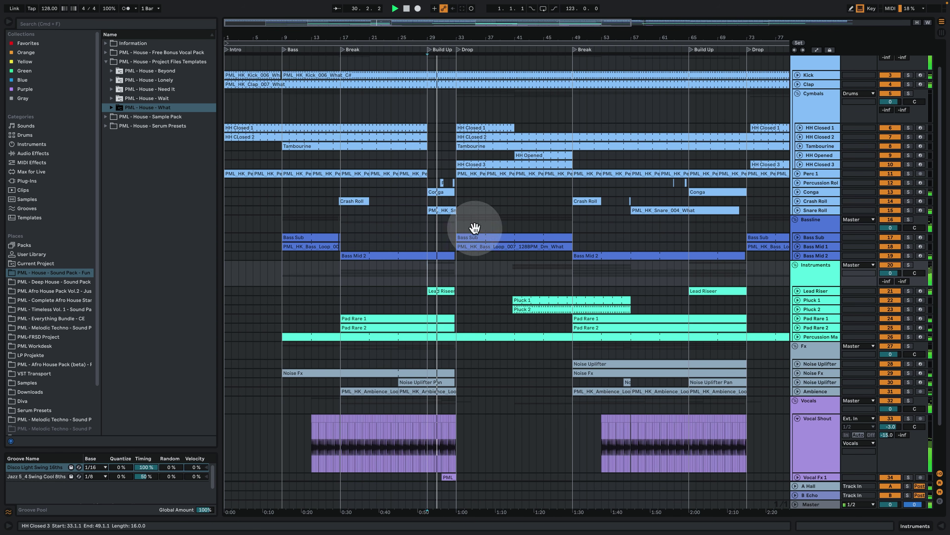
double_click(441, 292)
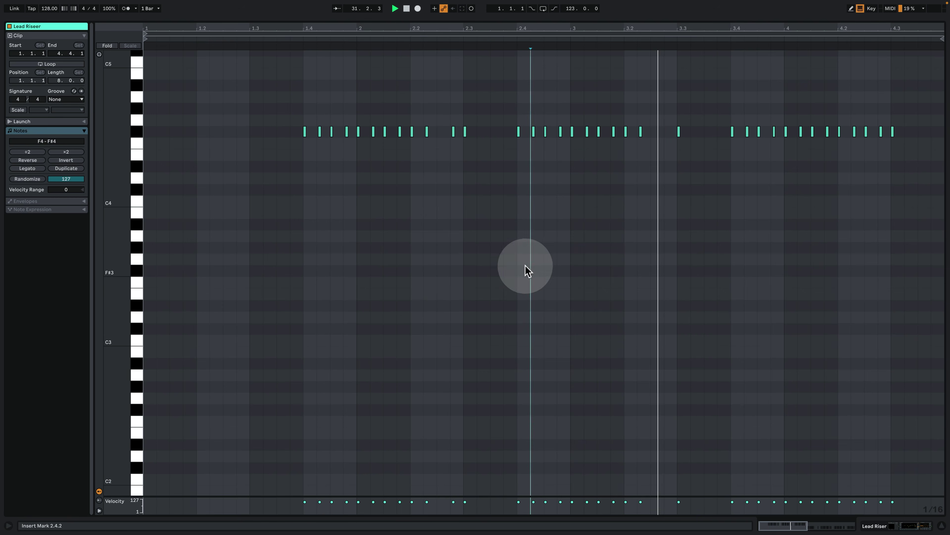
left_click(894, 525)
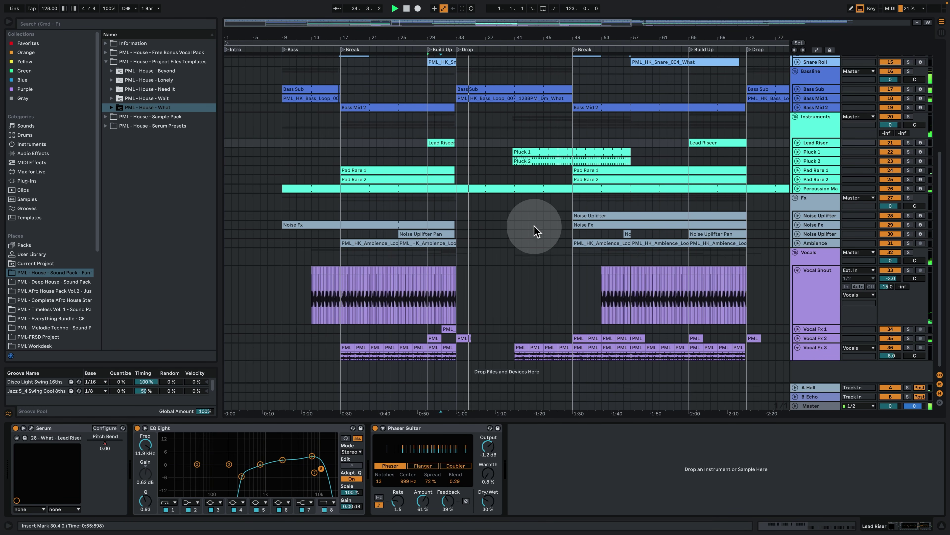
Listen through the first Drop to about bar 47 and examine its layers and the transition into the second Break.
scroll(536, 226, "up", 3)
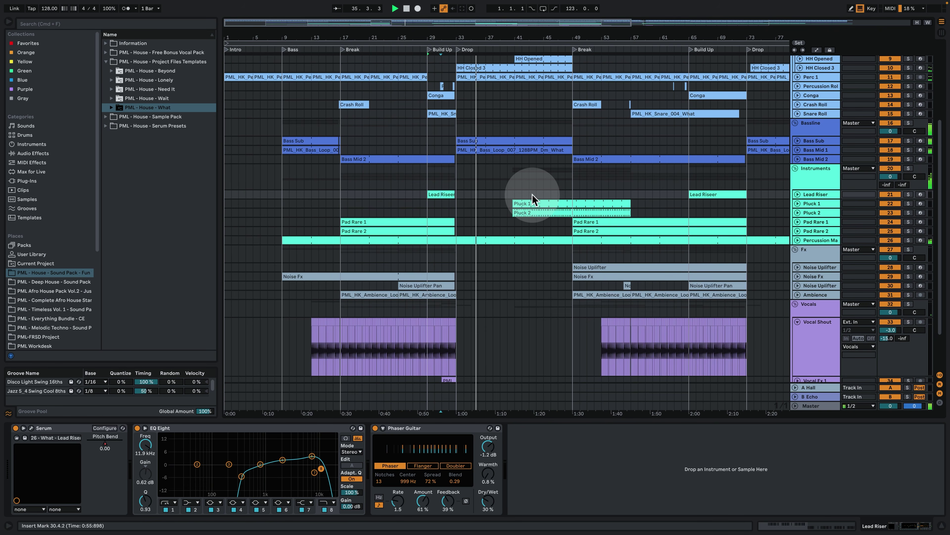
left_click_drag(510, 37, 482, 34)
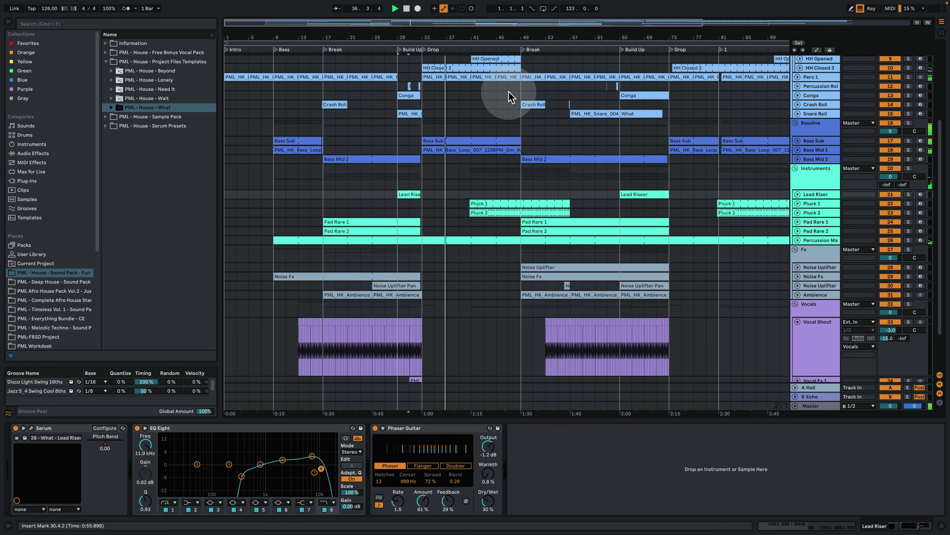
scroll(464, 176, "up", 2)
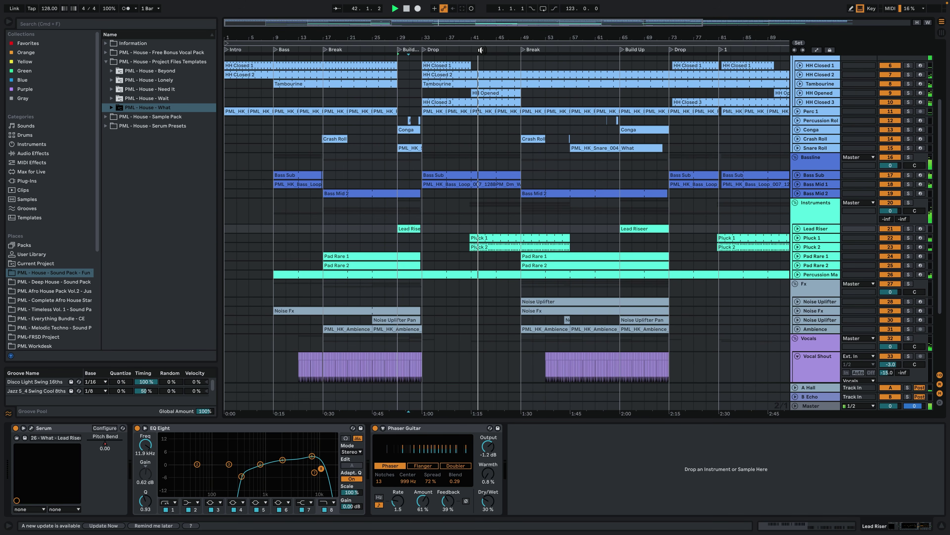
left_click_drag(486, 38, 485, 38)
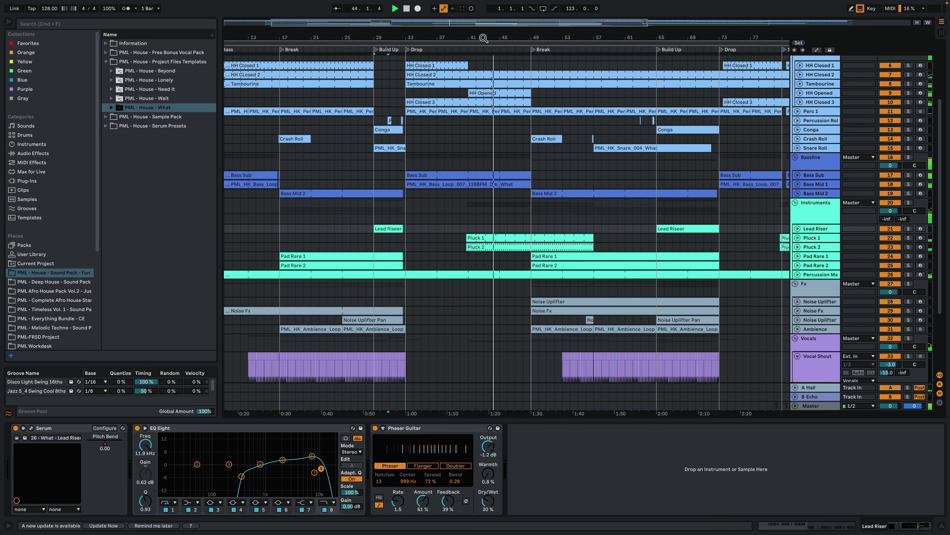
left_click(484, 38)
left_click(485, 39)
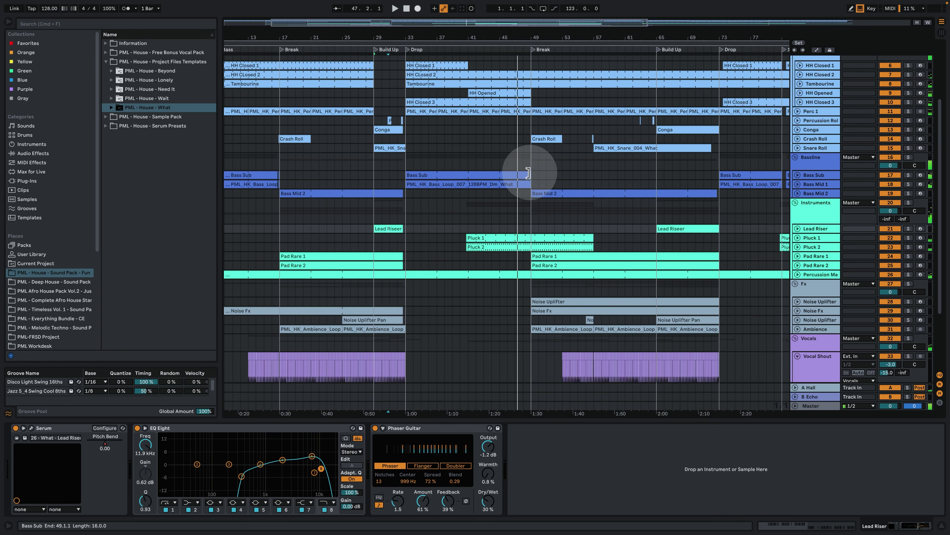
left_click(468, 69)
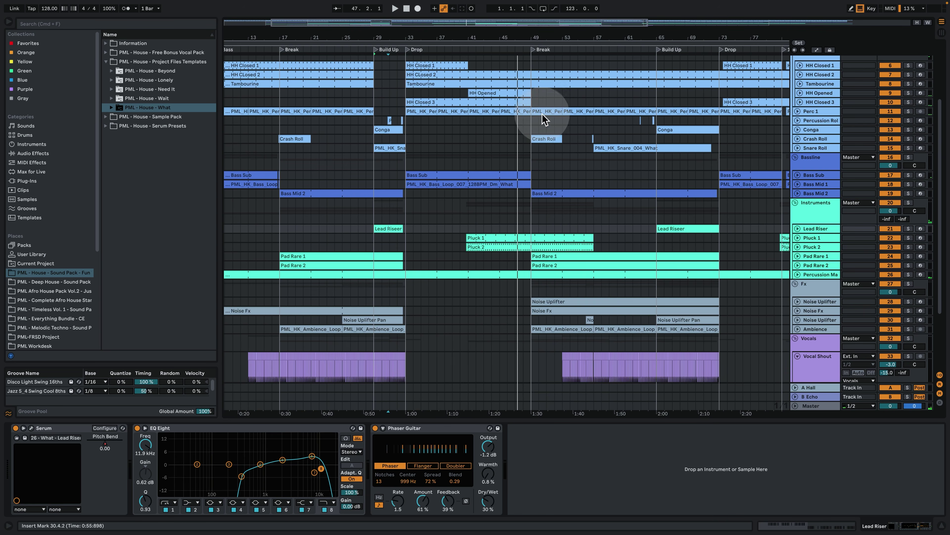
scroll(390, 54, "left", 2)
left_click_drag(390, 53, 526, 42)
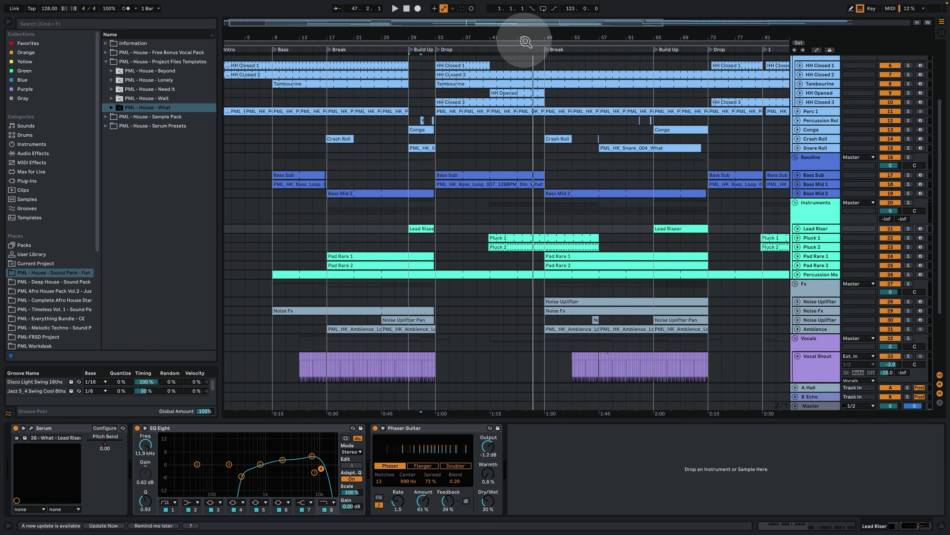
left_click(549, 113)
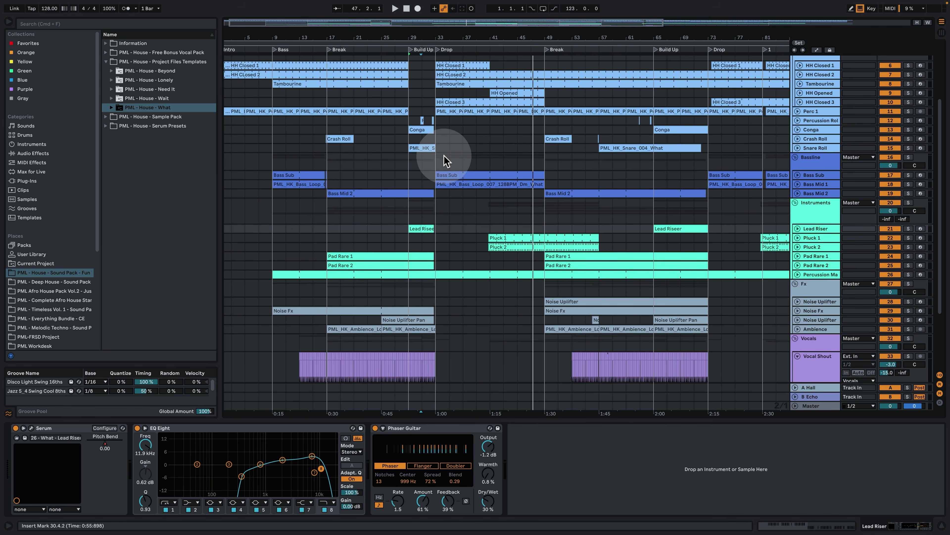
left_click_drag(483, 37, 482, 30)
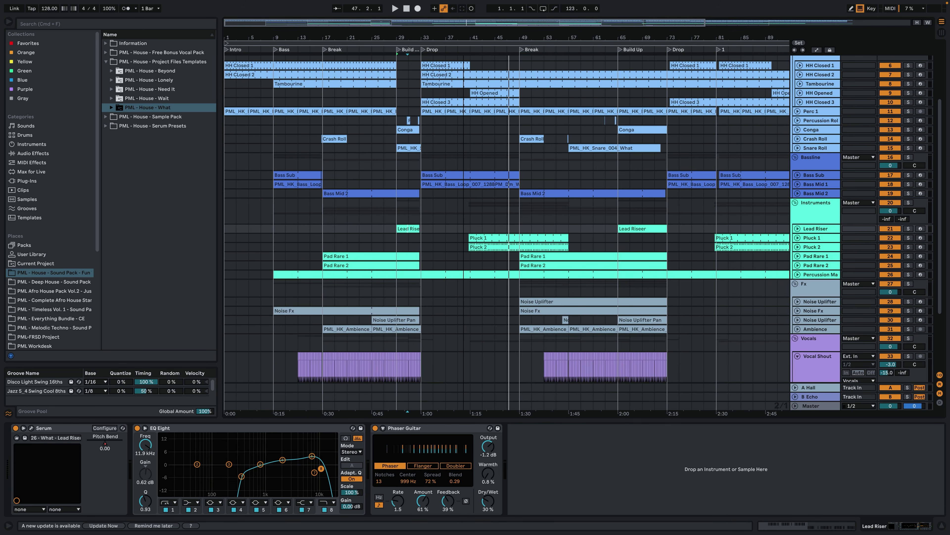
Select the empty span on the HH Closed 3 track from bar 17 to 33 and narrow it to the Build Up, bars 29 to 33.
left_click_drag(360, 102, 418, 108)
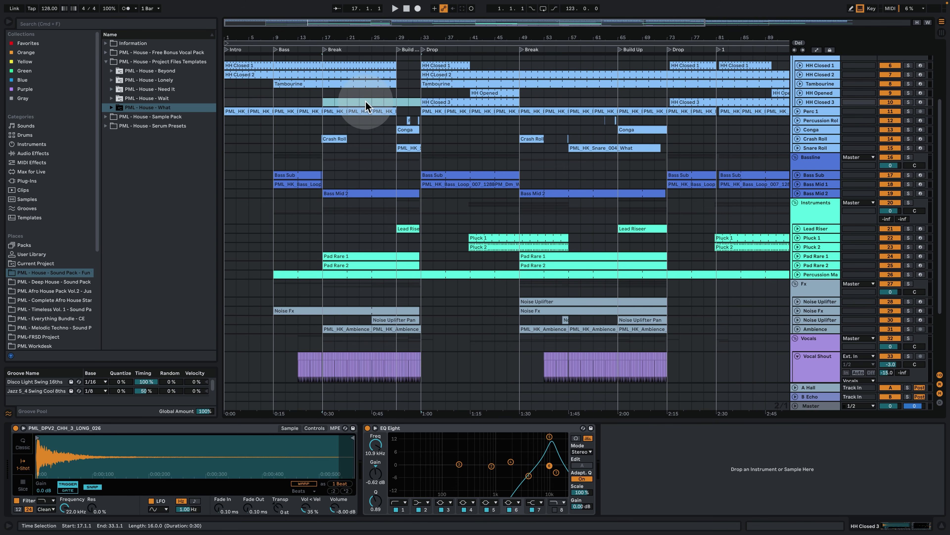
left_click(367, 102)
left_click_drag(328, 102, 369, 103)
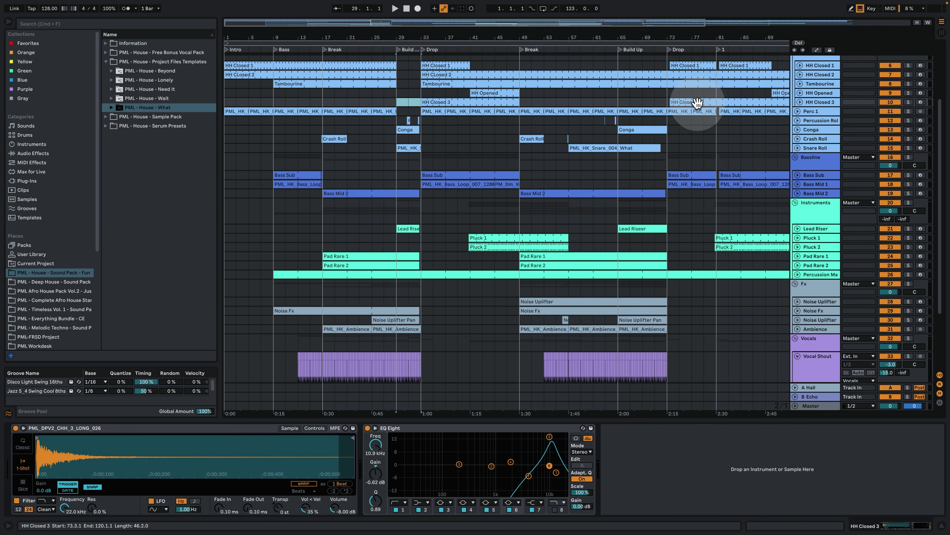
left_click_drag(643, 38, 568, 38)
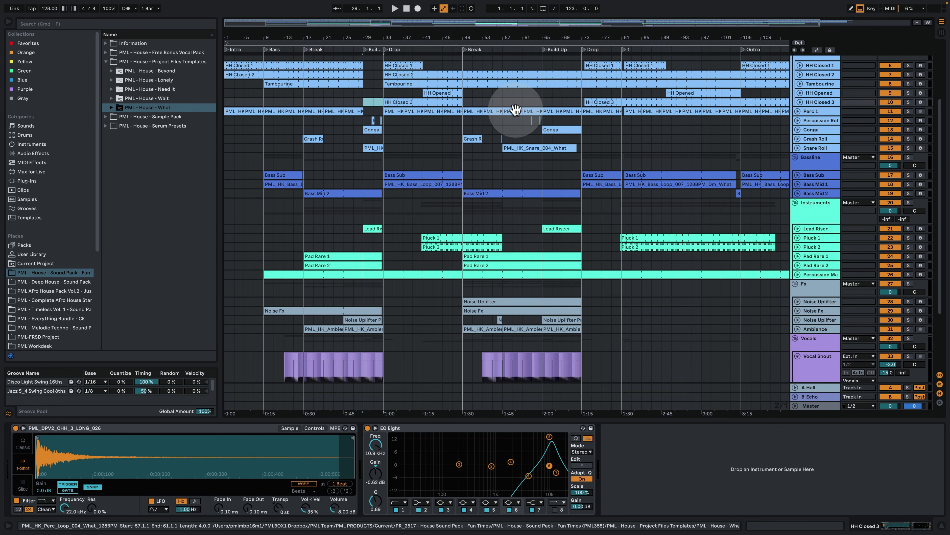
Compare the percussion in the first Drop, bars 33 to 47, with the first Break by playing both sections.
left_click_drag(486, 35, 472, 38)
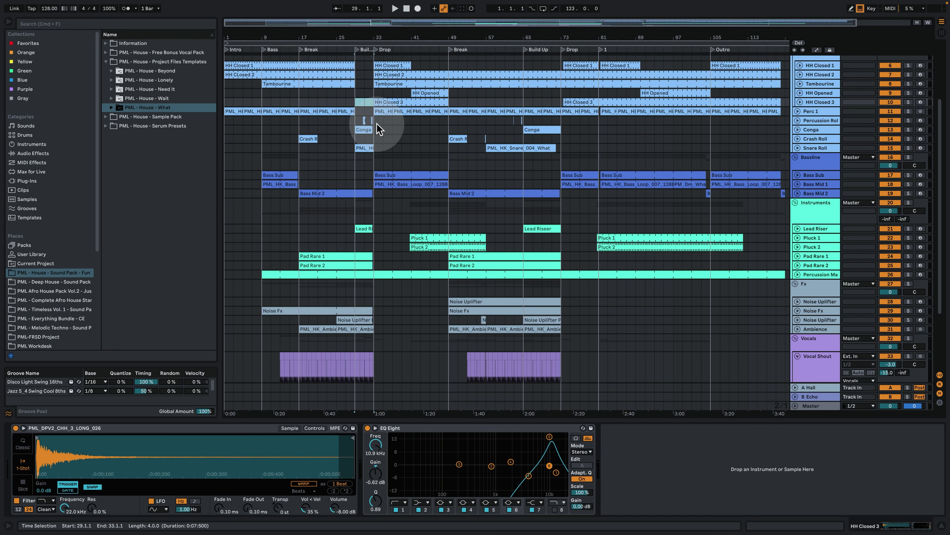
left_click_drag(377, 123, 430, 127)
key("space")
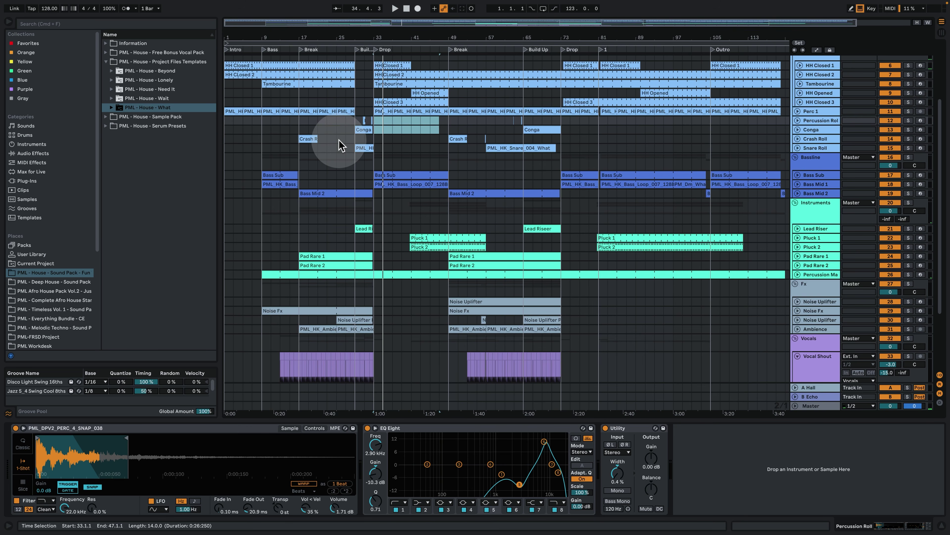
left_click(325, 134)
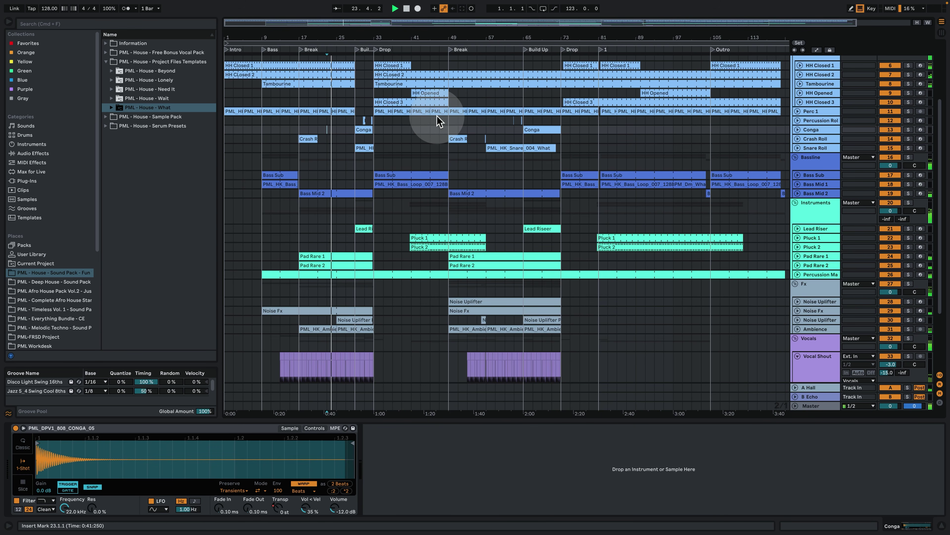
key("space")
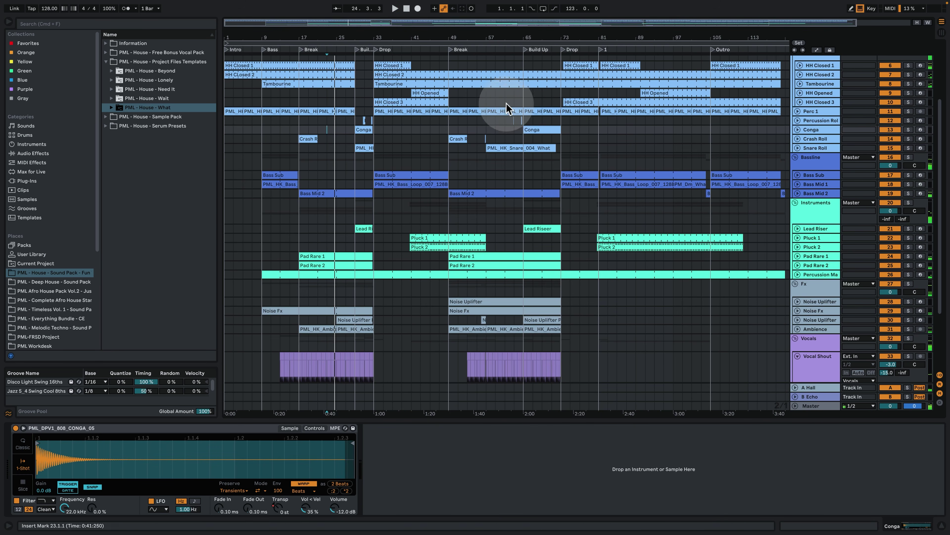
Listen to the second Break from bar 57 and the following Build Up from bar 67.
left_click(486, 92)
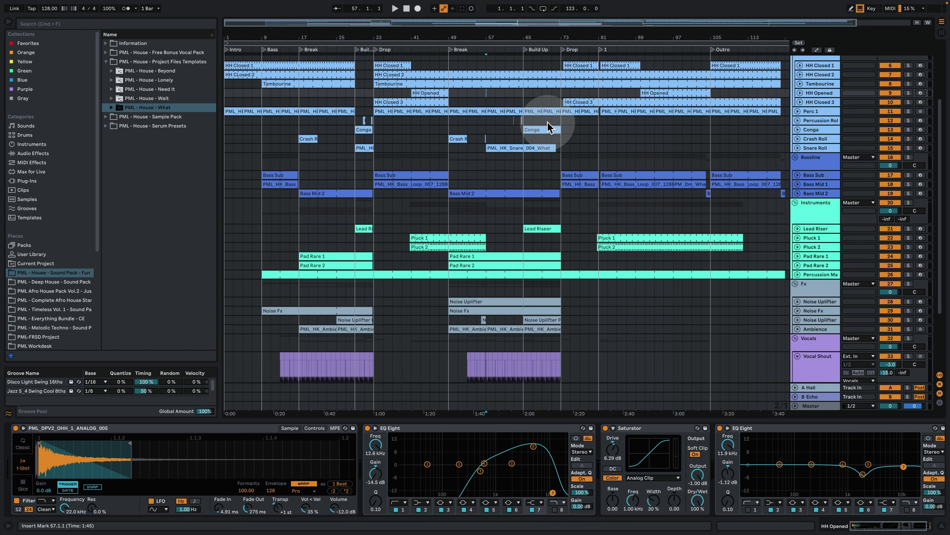
key("space")
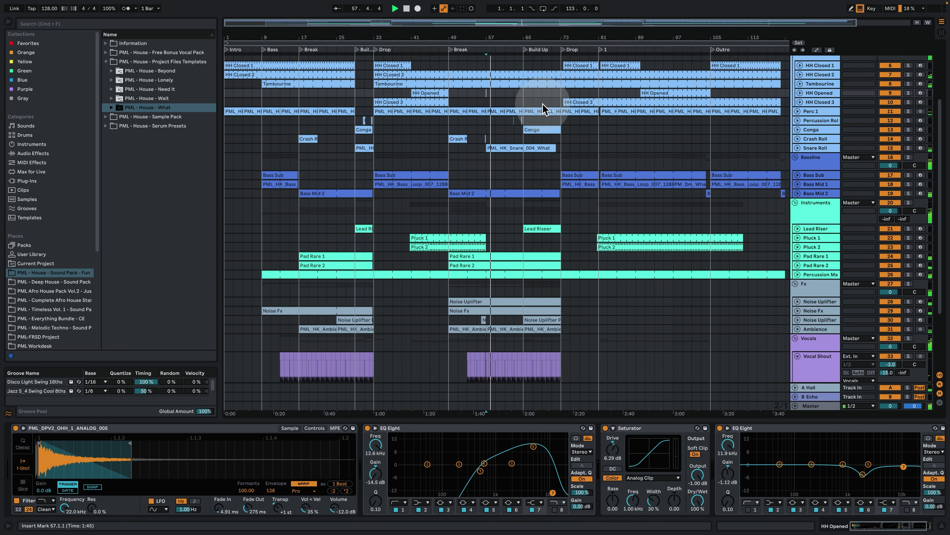
left_click(536, 97)
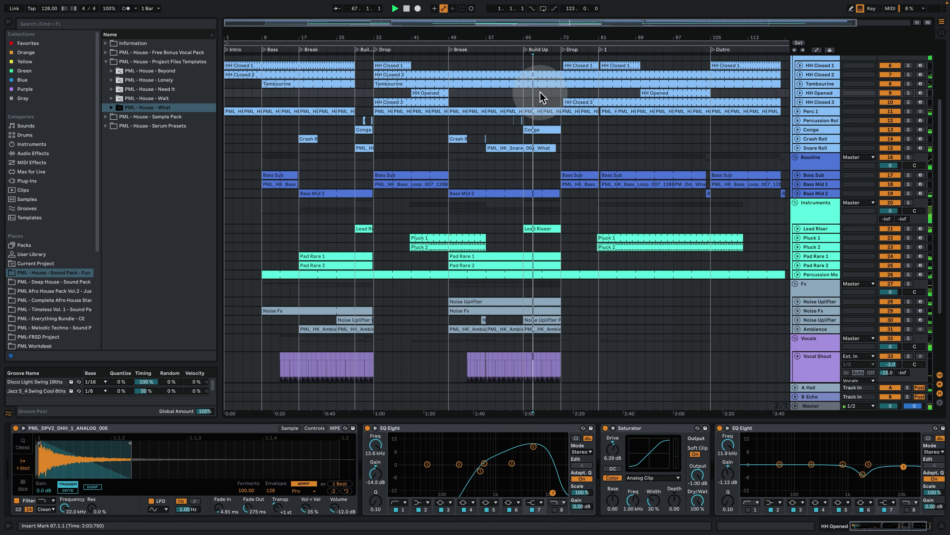
Examine the notes of the Conga clip in the second Build Up, close its detail view and collapse the Conga track.
left_click(798, 130)
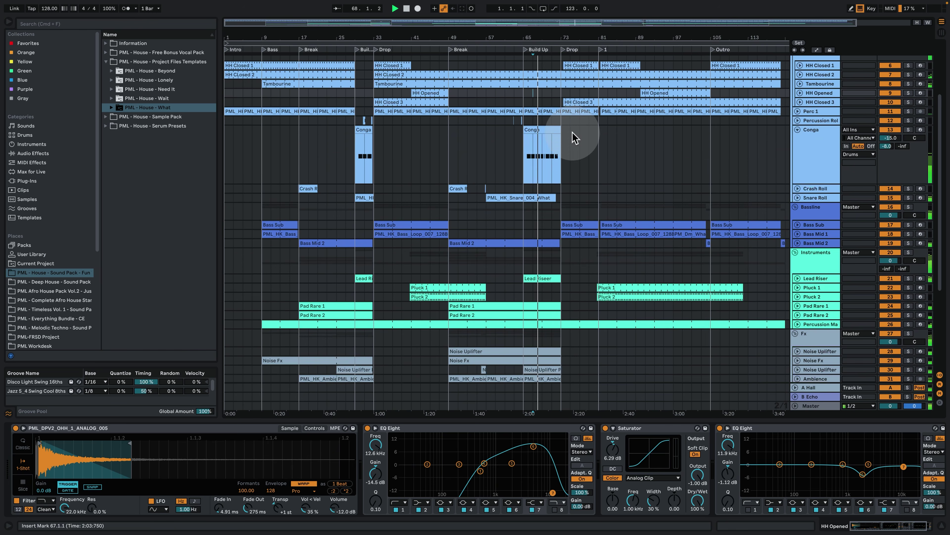
left_click(545, 128)
double_click(544, 128)
left_click(599, 169)
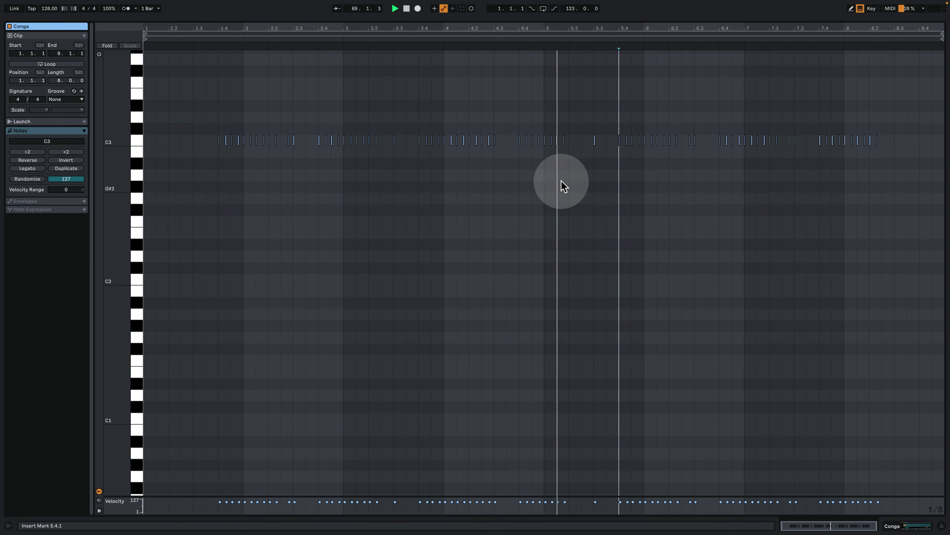
left_click(916, 526)
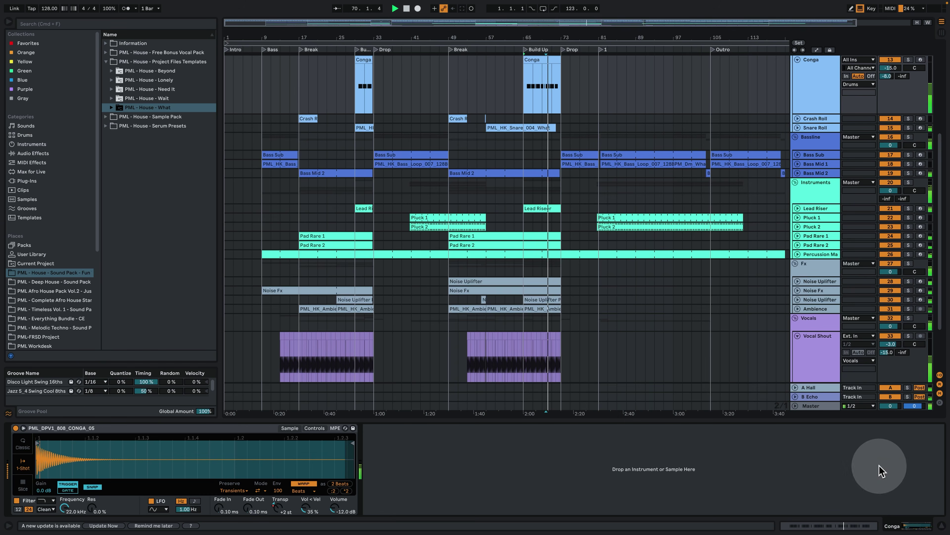
left_click(941, 525)
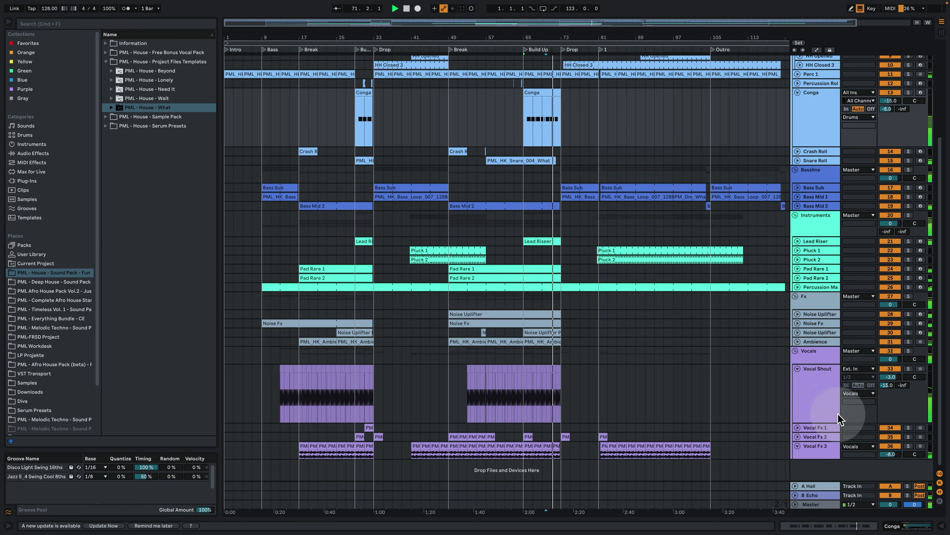
scroll(642, 270, "up", 3)
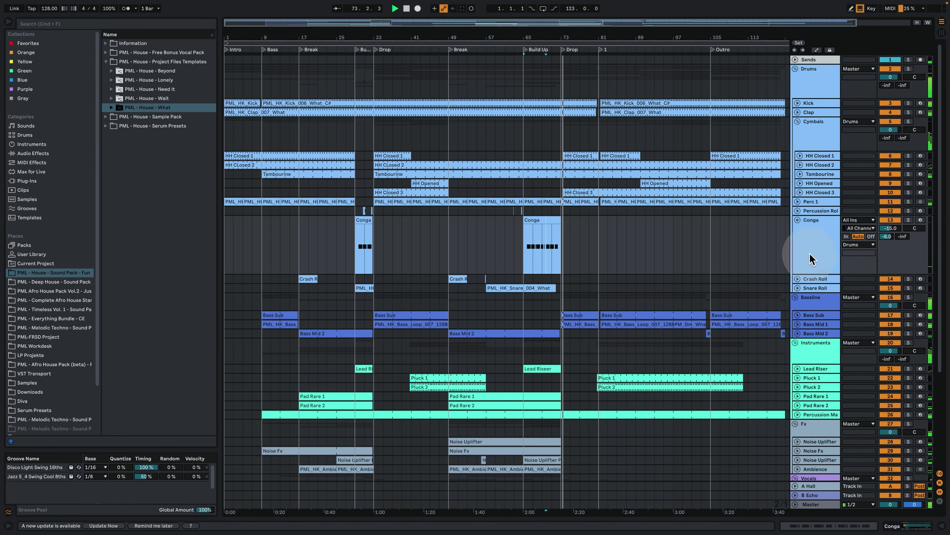
left_click(798, 220)
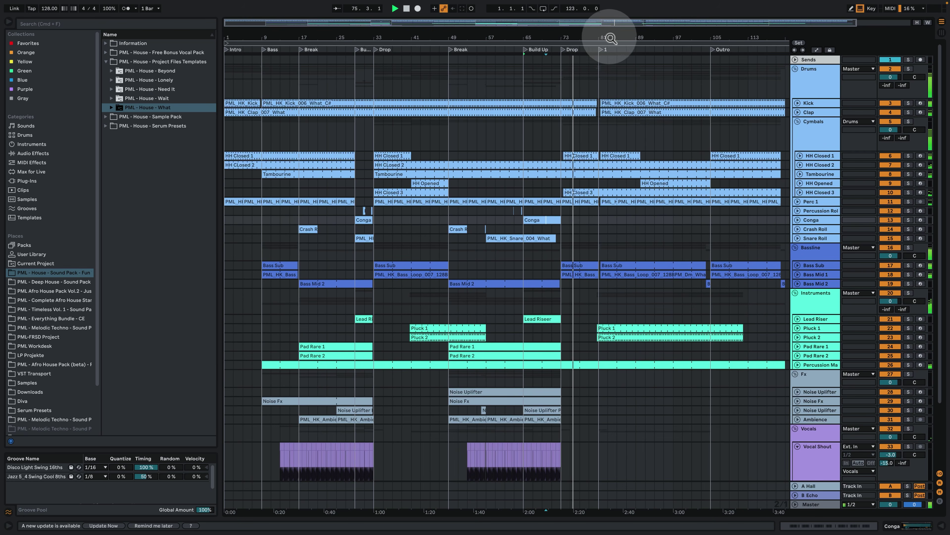
Listen to the section after the second Drop from bar 83 and from bar 91, checking the Pluck 1 layer.
left_click_drag(609, 38, 609, 31)
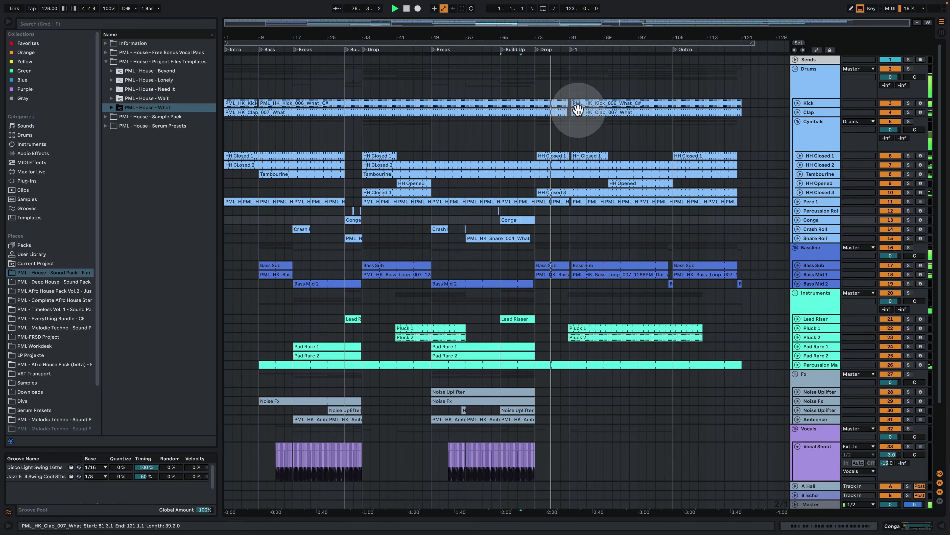
left_click(578, 129)
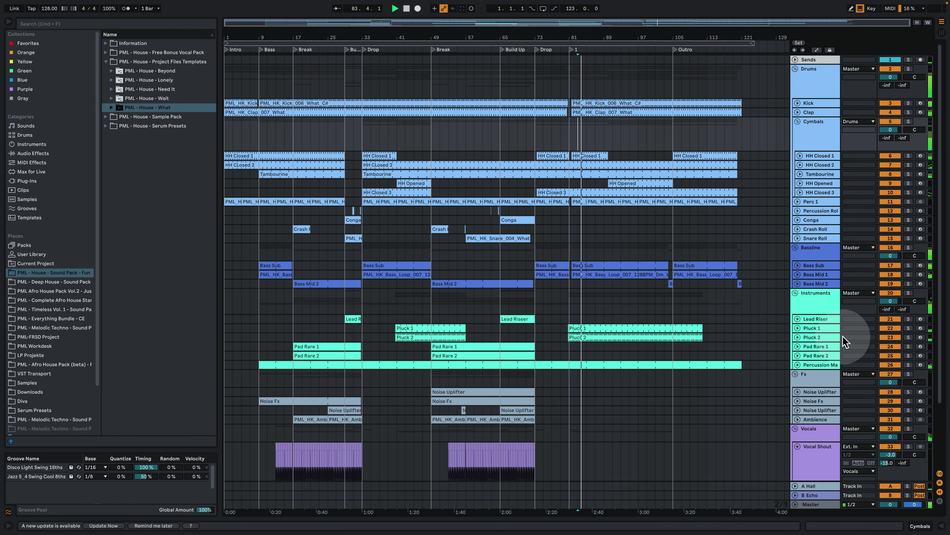
left_click(831, 330)
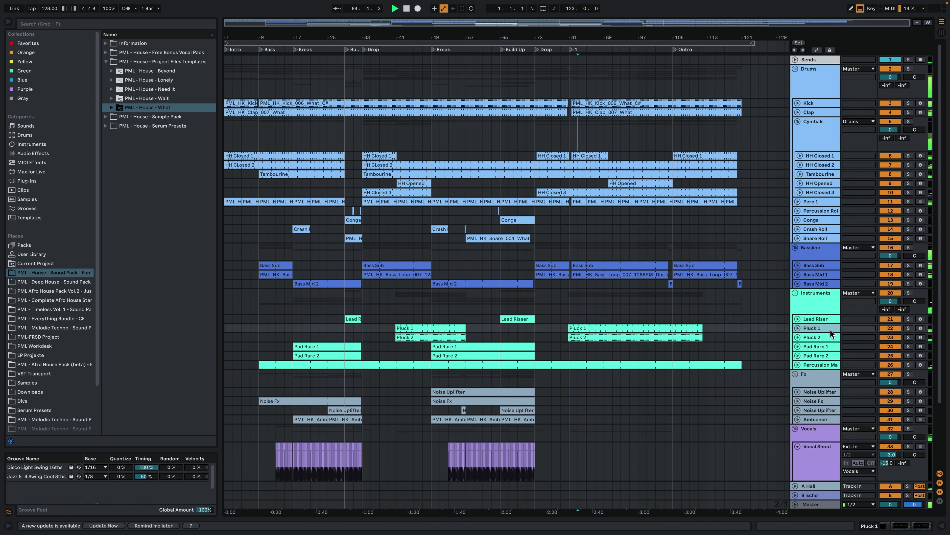
left_click(612, 211)
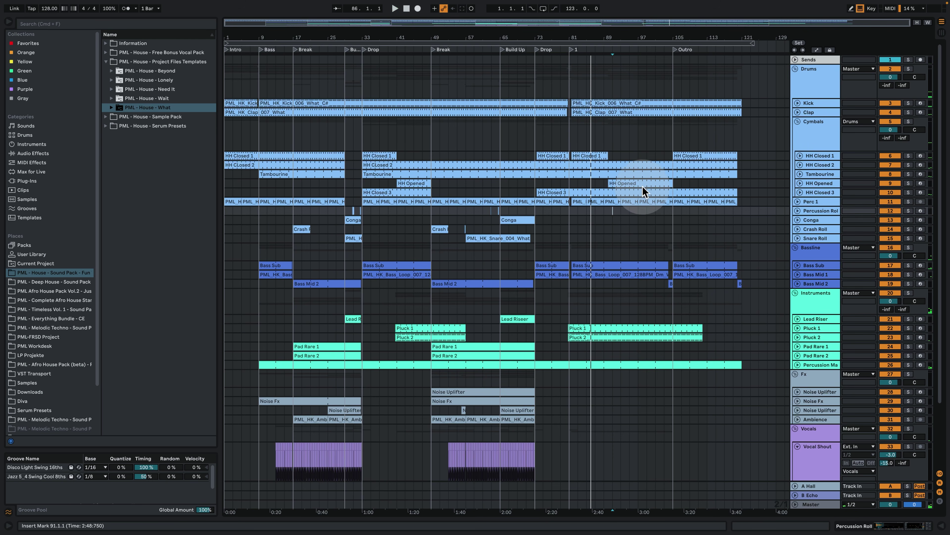
key("space")
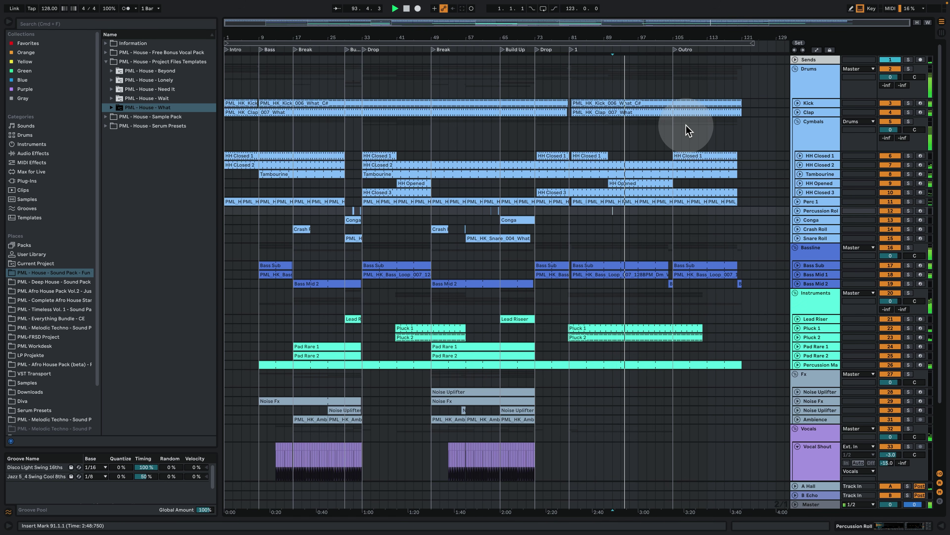
Listen to the Outro from bar 105 and move the playback start to bar 113.
left_click(677, 69)
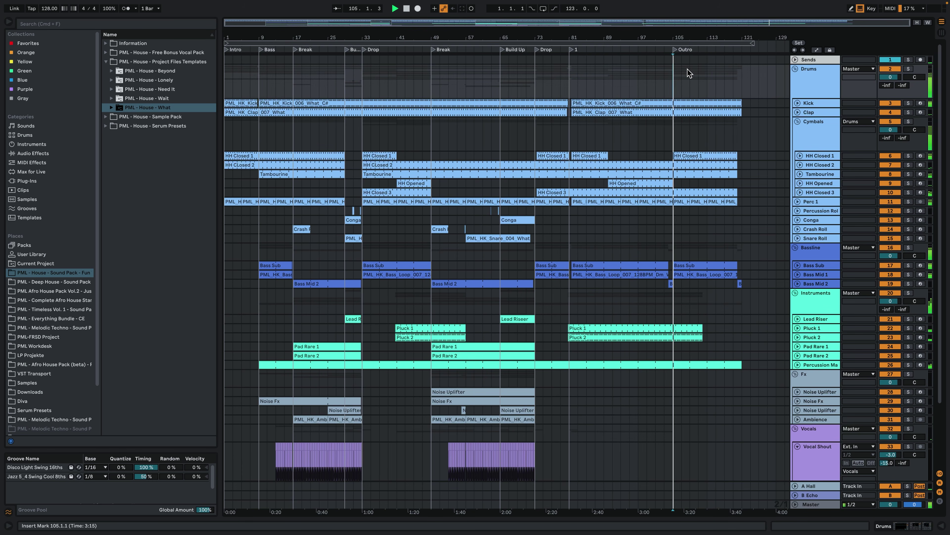
left_click_drag(688, 69, 715, 131)
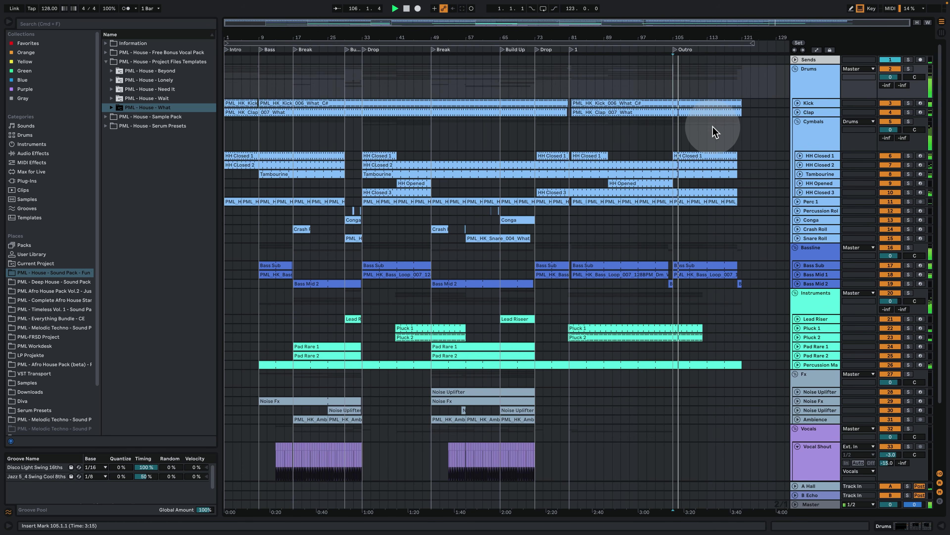
left_click(715, 132)
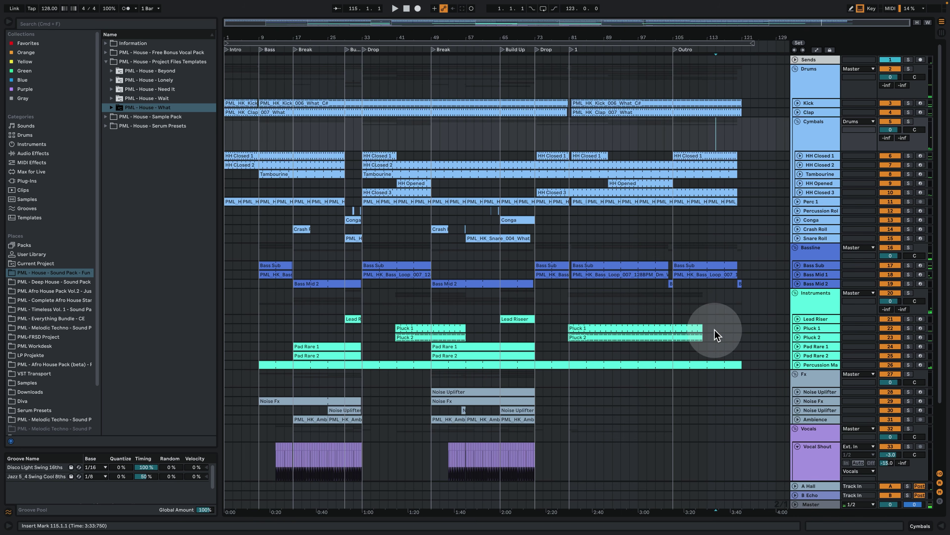
left_click(710, 136)
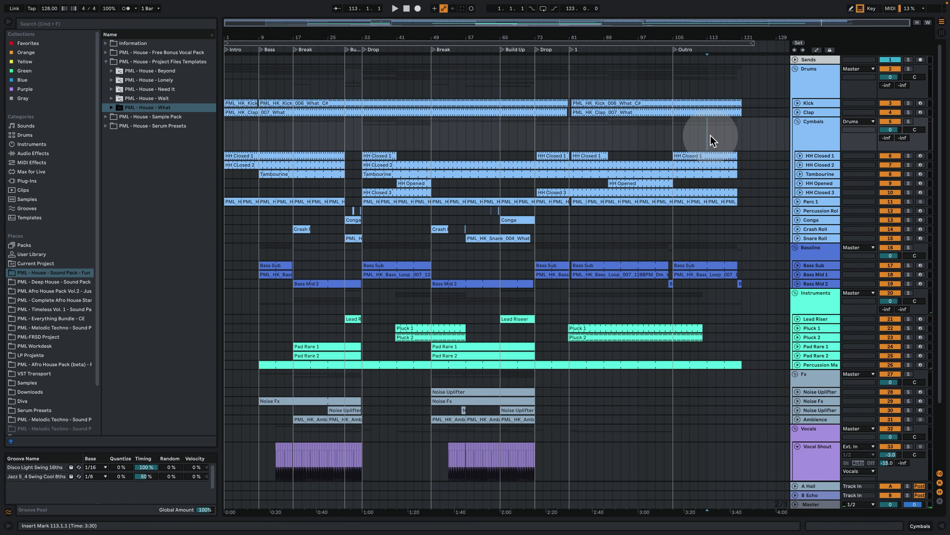
Reduce the height of the Vocal Shout track while playing the Outro, and stop playback.
scroll(684, 229, "down", 5)
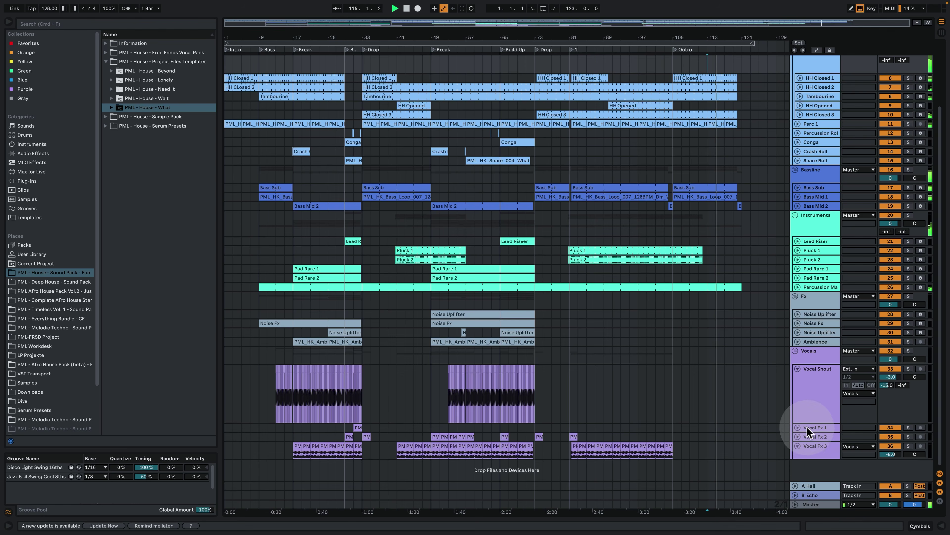
left_click_drag(811, 420, 819, 382)
scroll(752, 325, "up", 5)
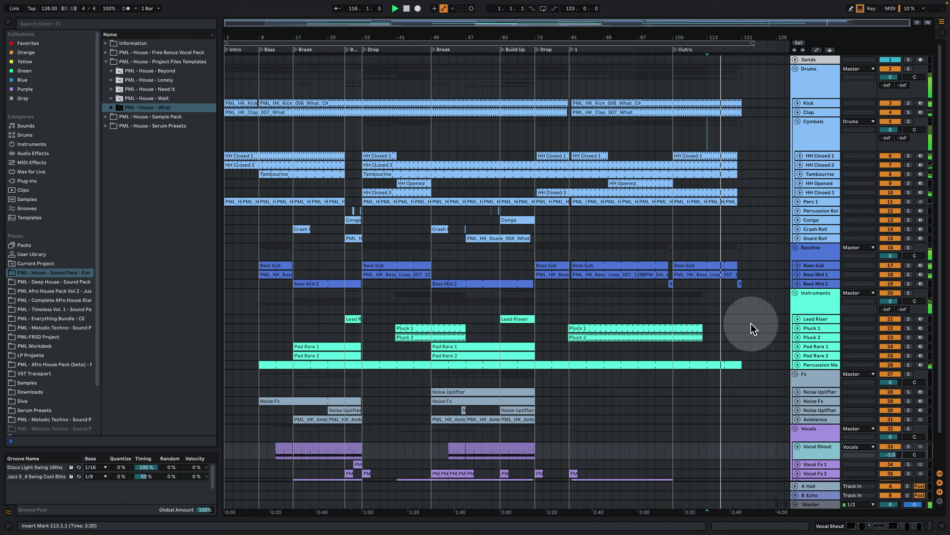
key("space")
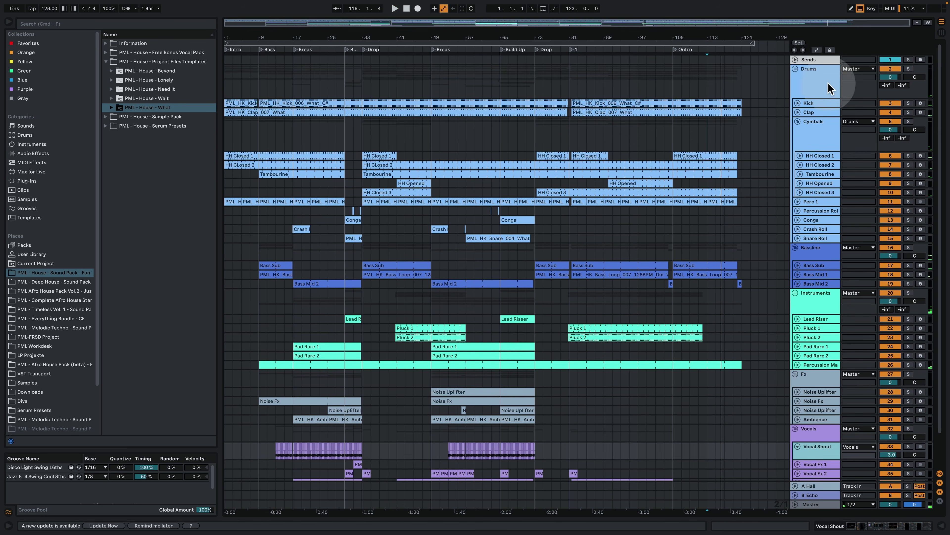
Solo the Drums group and listen to it from bar 87.
left_click(908, 68)
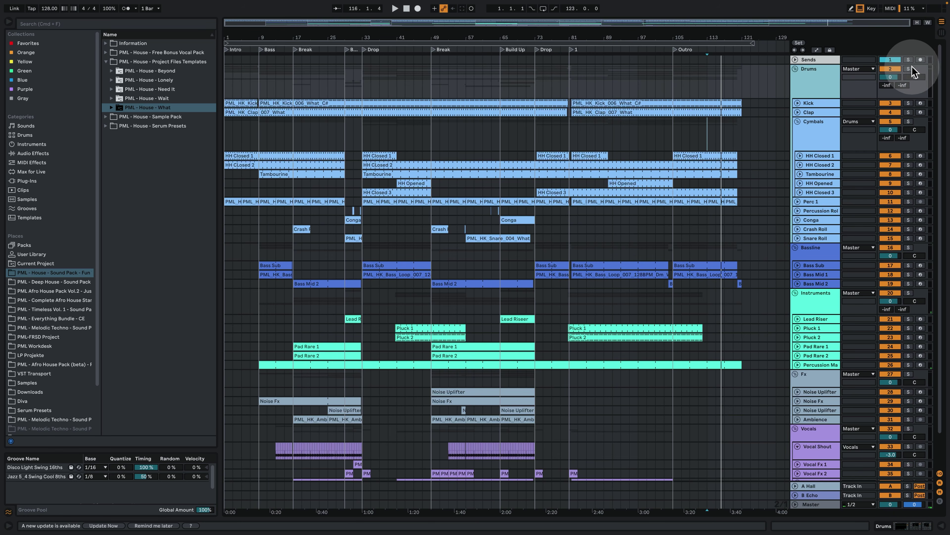
left_click(595, 84)
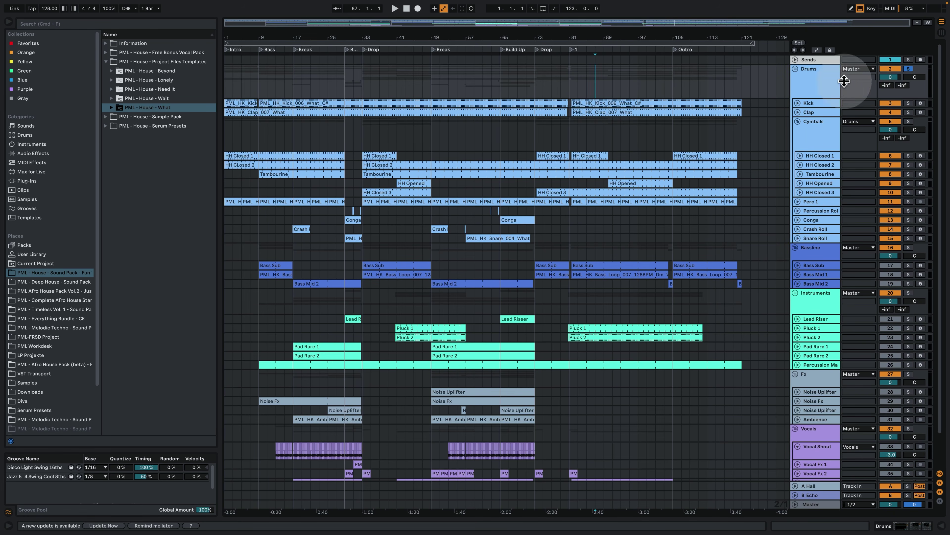
left_click(606, 92)
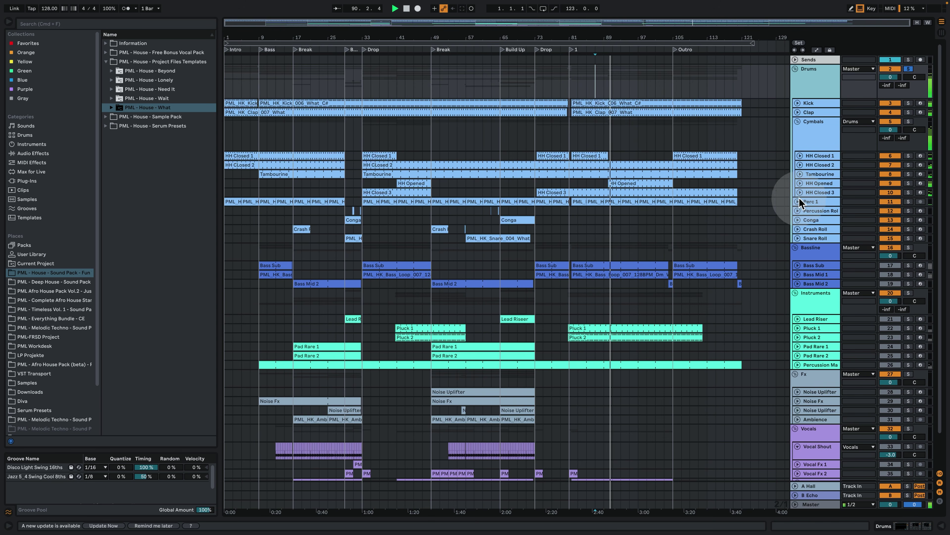
key("space")
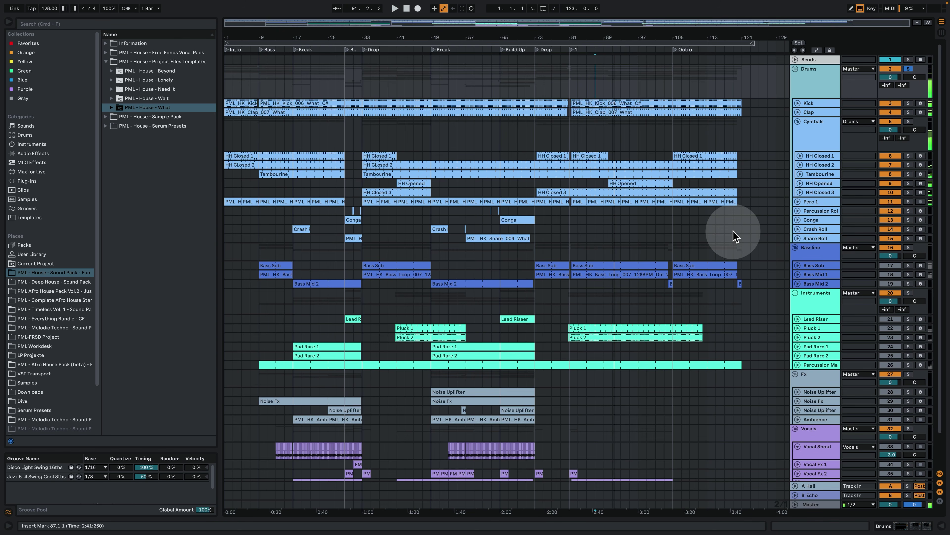
Listen to the soloed Drums from bar 61 in the second Break into the Build Up.
left_click(483, 140)
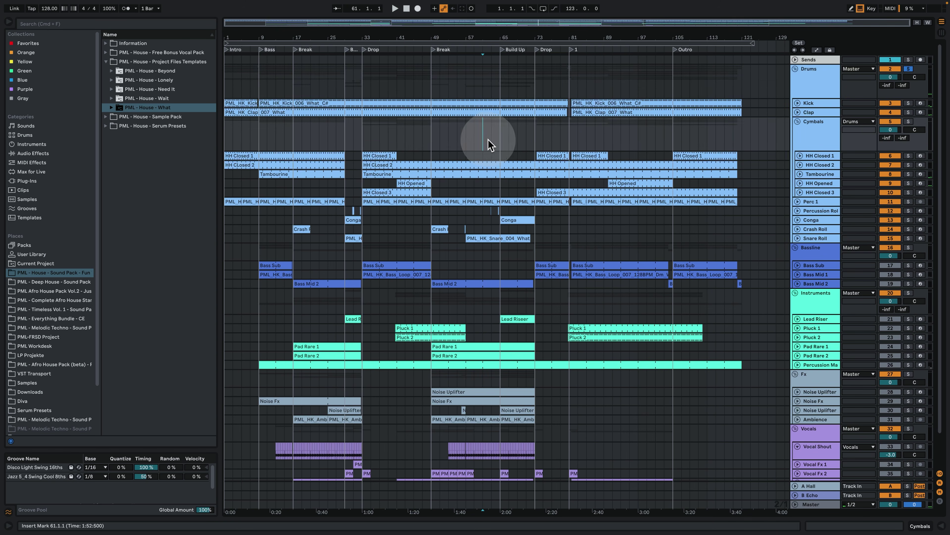
key("space")
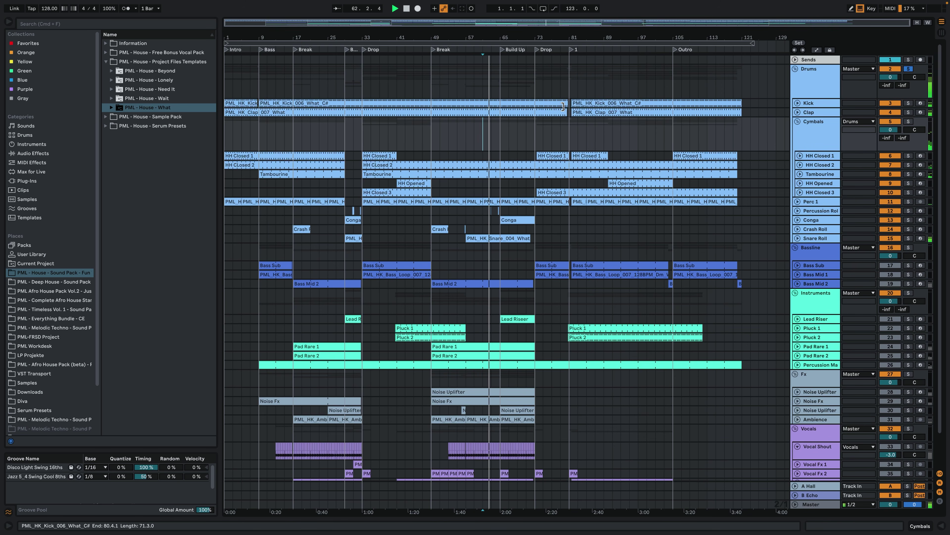
left_click_drag(483, 37, 499, 39)
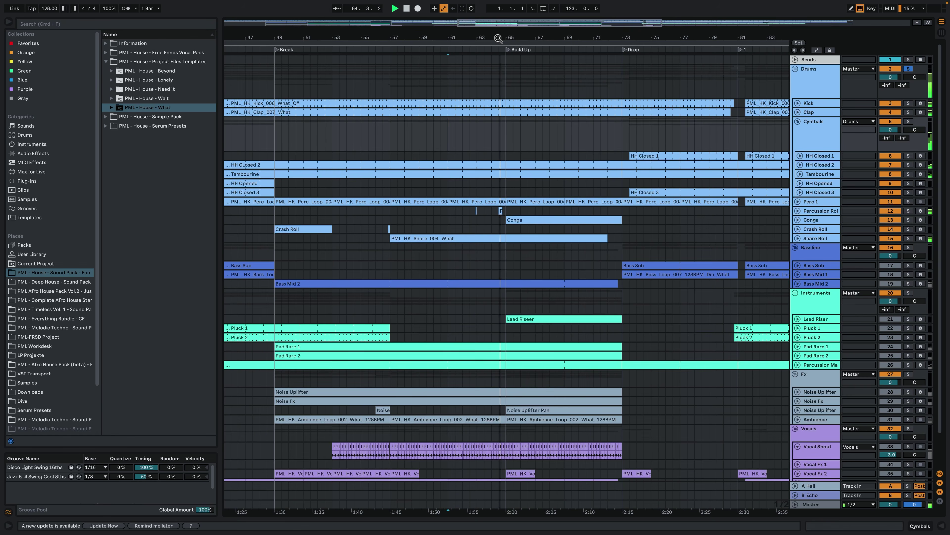
key("space")
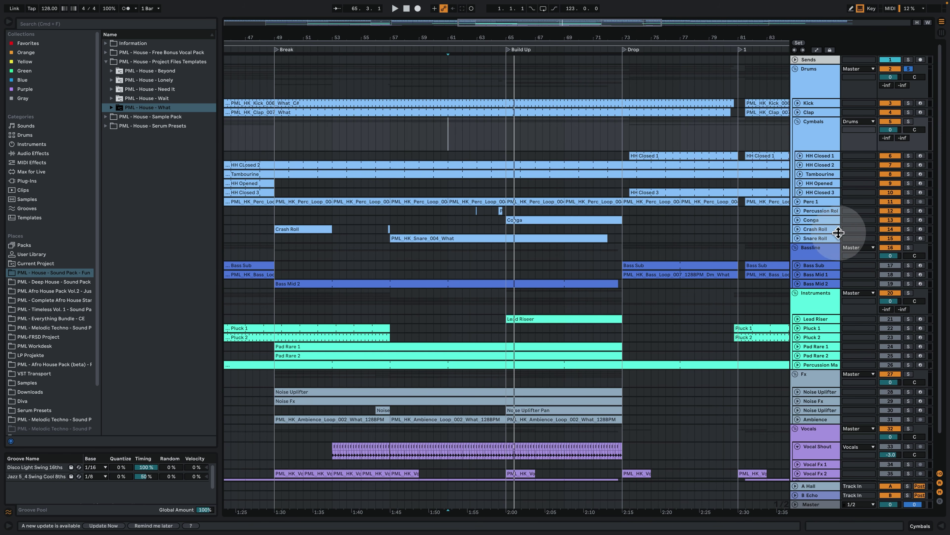
Solo the Bassline group and listen to it from bar 61 in the second Break.
left_click(823, 248)
key("space")
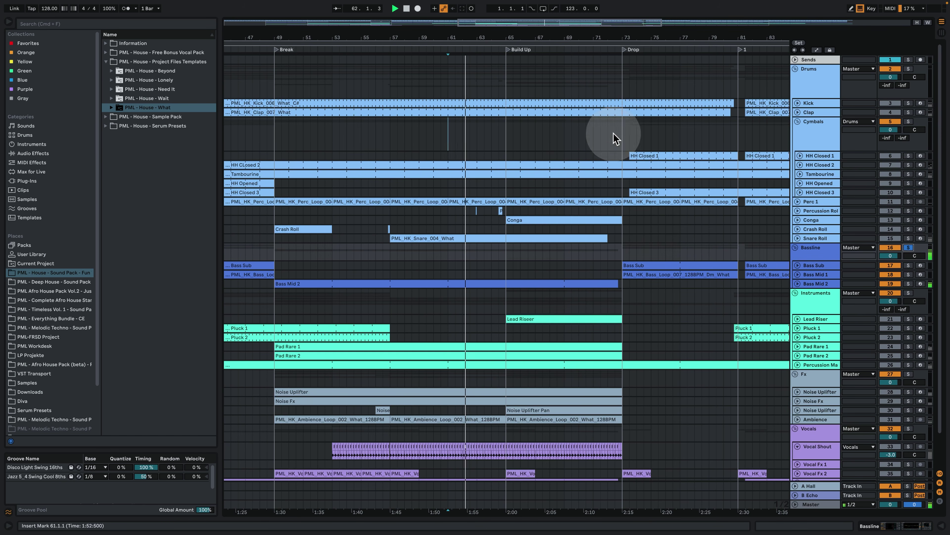
scroll(543, 75, "down", 3)
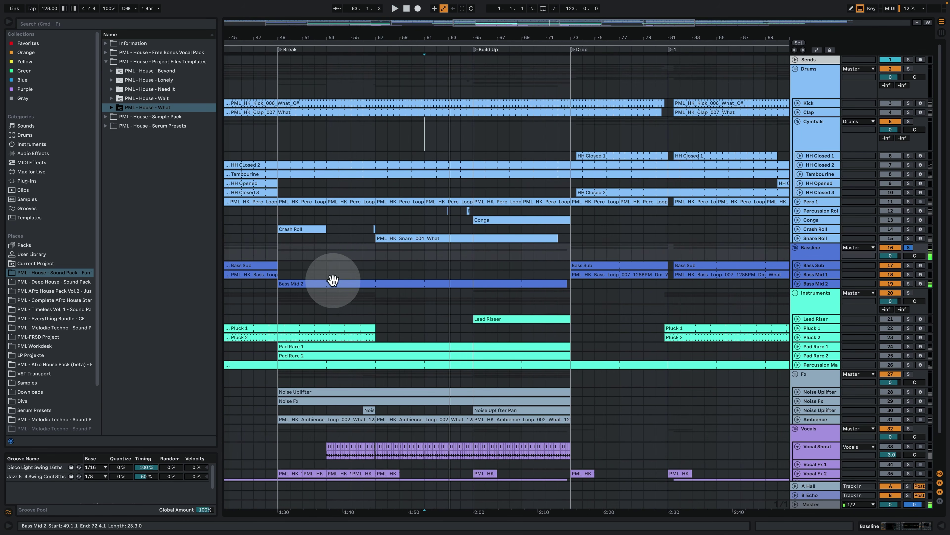
Listen to the soloed Bassline from the second Drop at bar 73 and stop playback.
left_click_drag(530, 40, 573, 206)
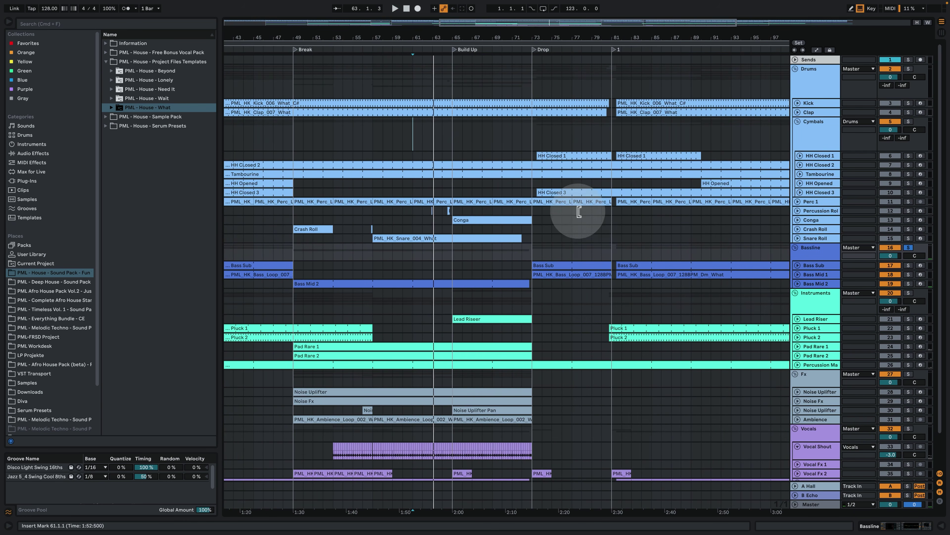
left_click(552, 251)
left_click(552, 256)
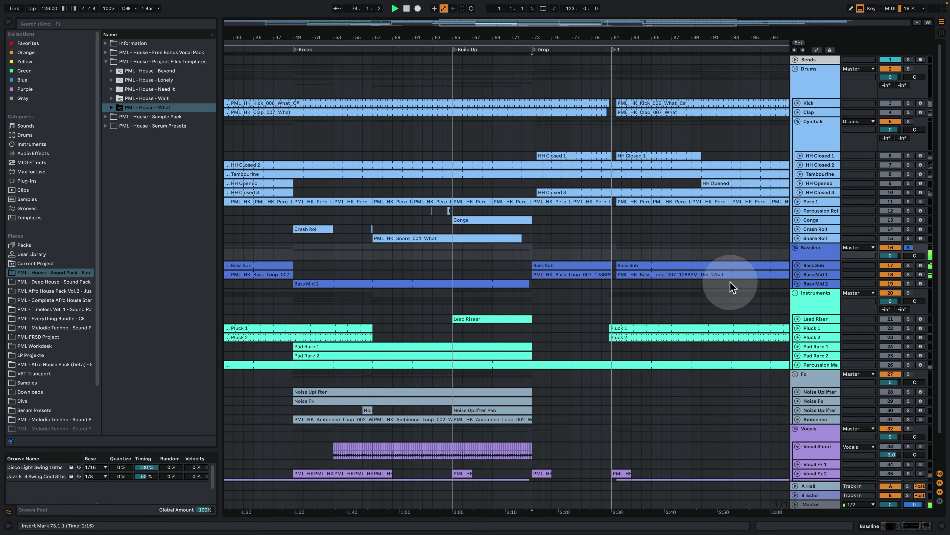
left_click_drag(510, 37, 523, 45)
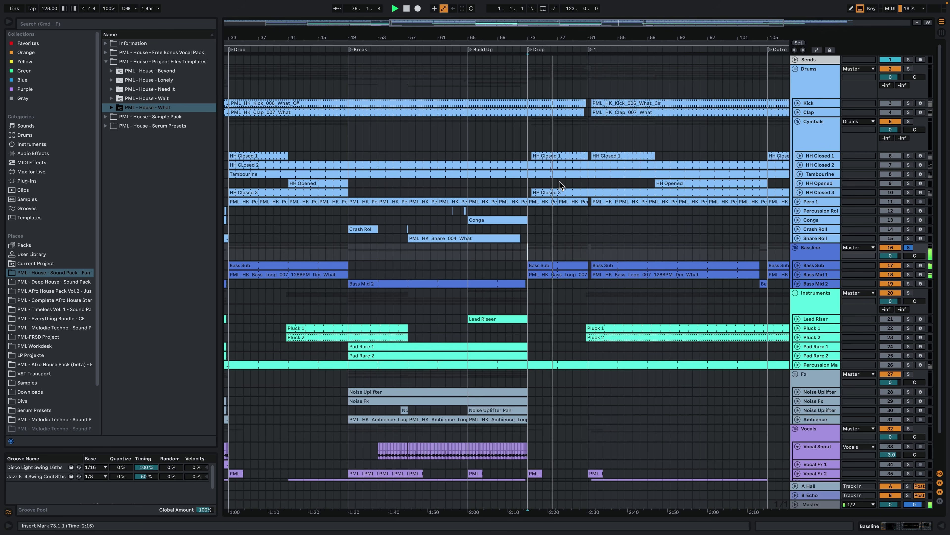
scroll(564, 183, "down", 2)
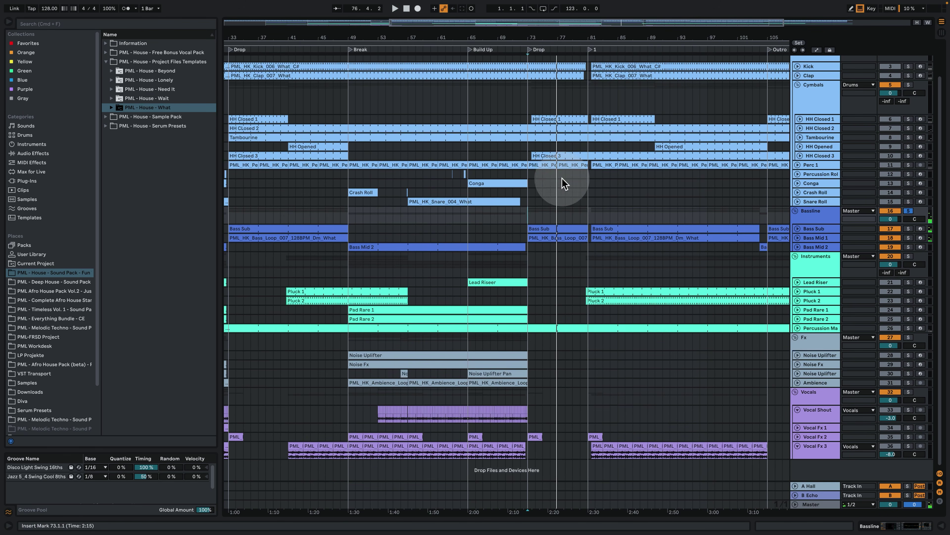
key("space")
Solo the Instruments group and listen to it from bar 87.
left_click(636, 264)
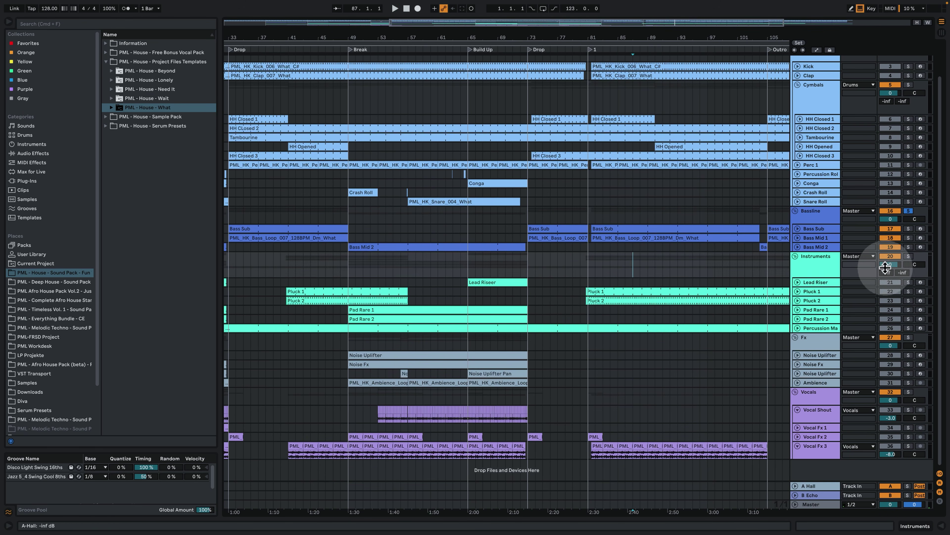
left_click(908, 256)
key("space")
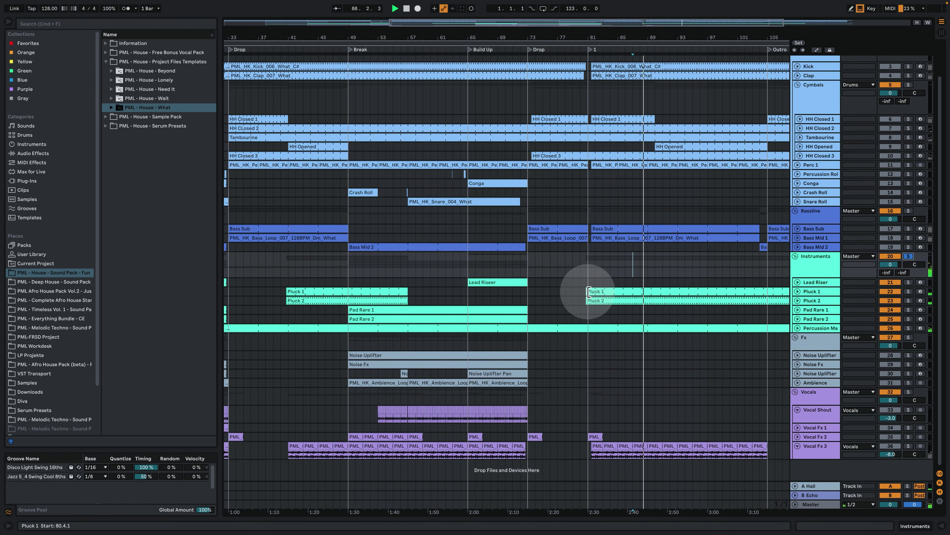
Listen to the soloed Instruments from the start of the second Pluck 1 and Pluck 2 clips.
left_click(593, 300)
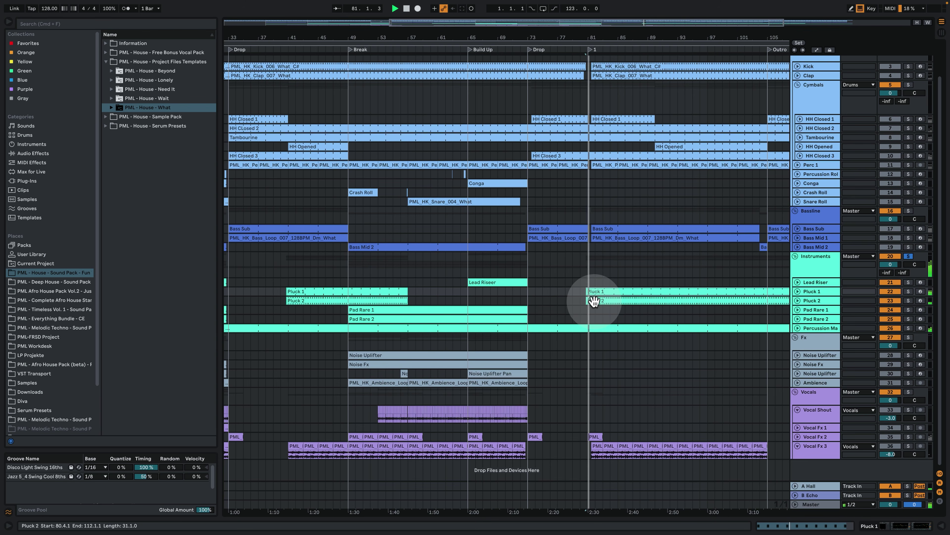
left_click(594, 298)
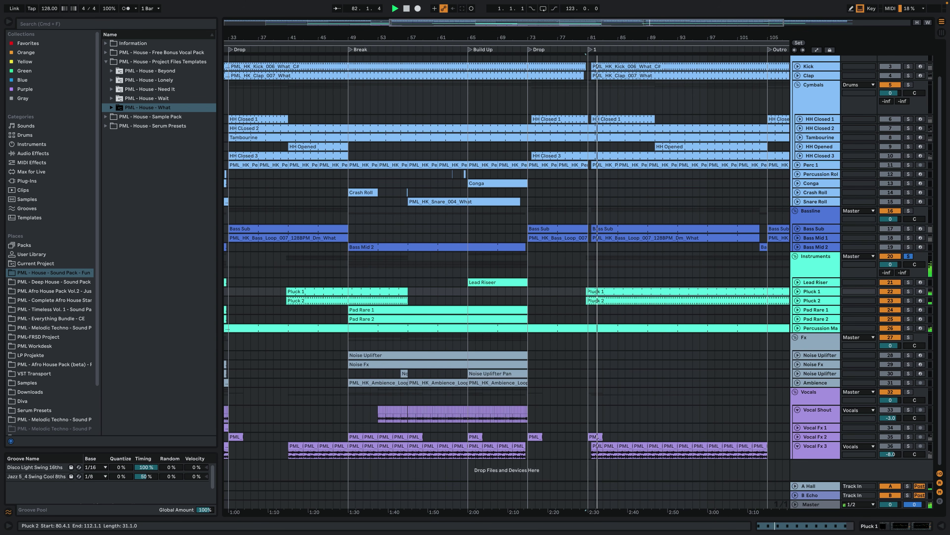
left_click(604, 296)
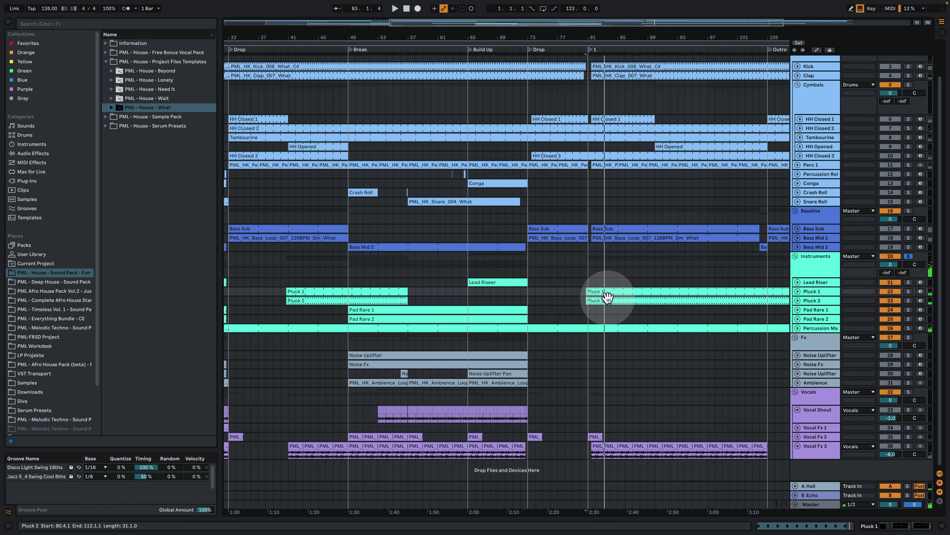
left_click(604, 290)
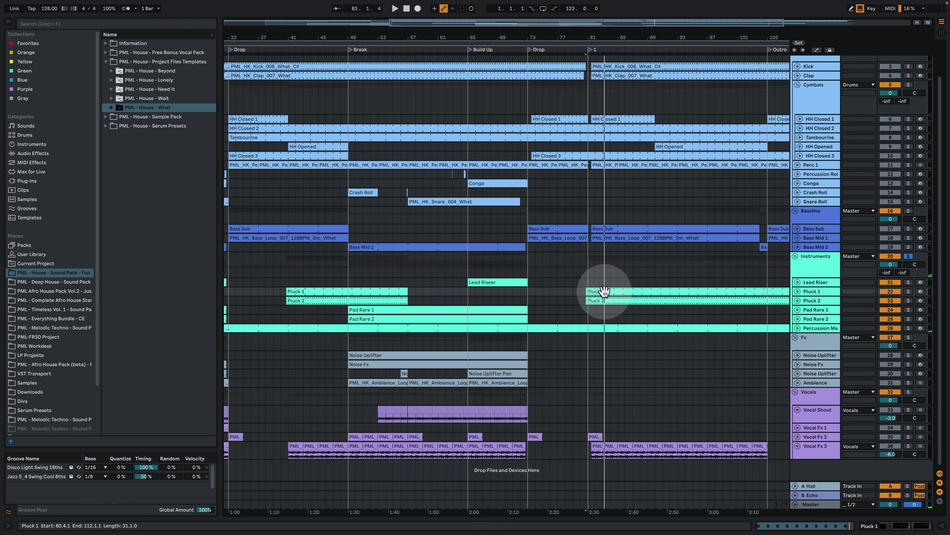
Examine the notes of the second Pluck 1 clip and the device chains of the Pluck 1 and Percussion Main tracks.
left_click(608, 311, "shift")
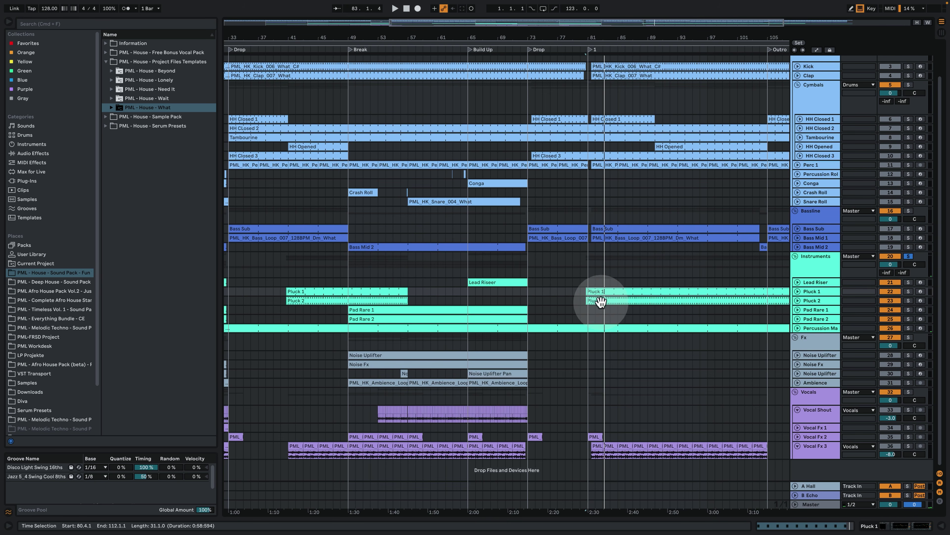
left_click(609, 290)
double_click(606, 290)
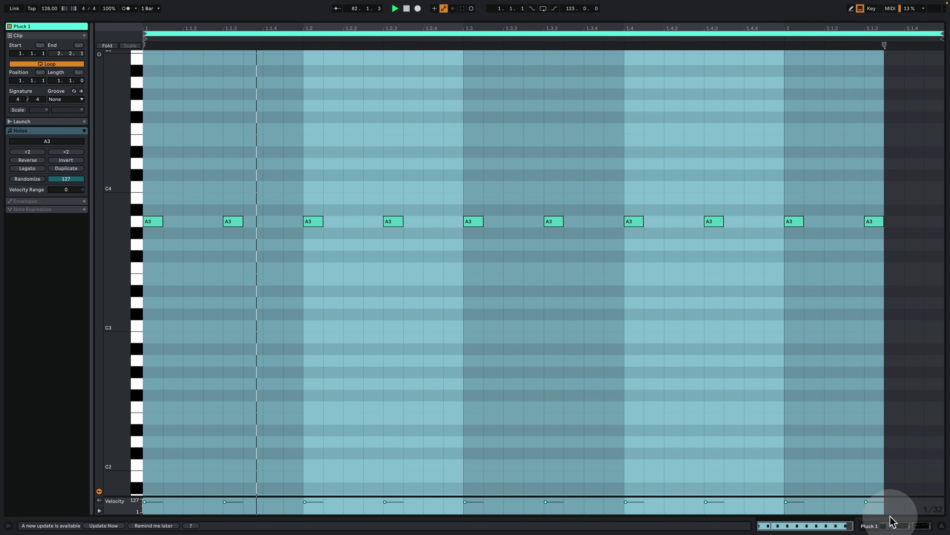
left_click(893, 528)
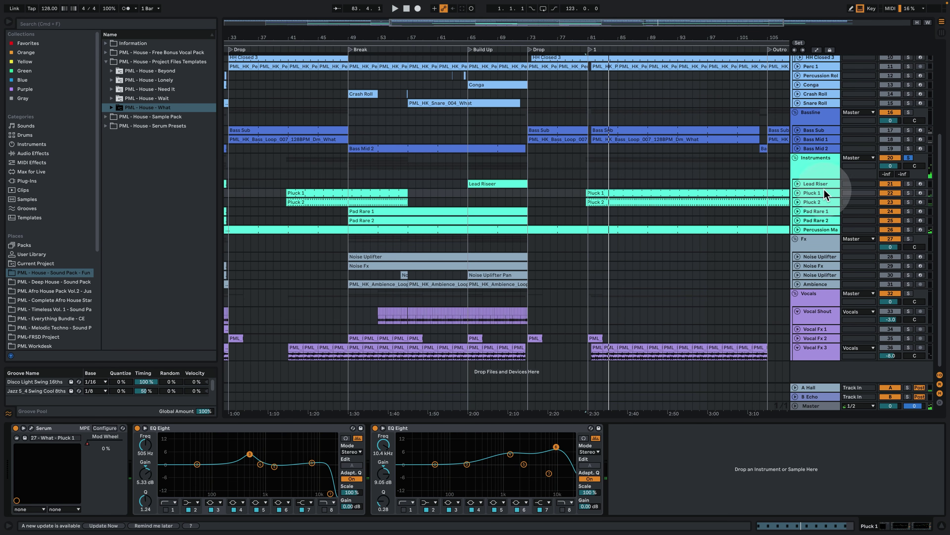
left_click(823, 230)
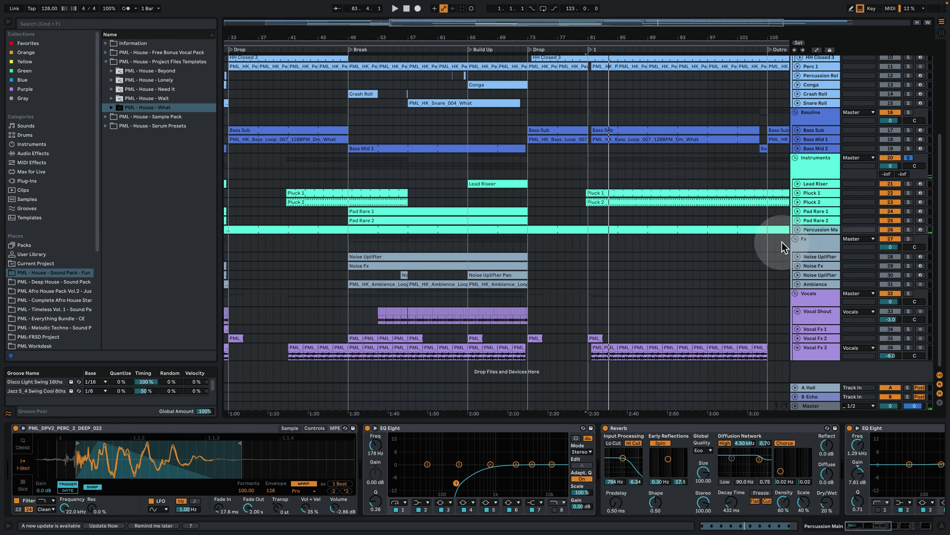
Solo the Fx group and listen to it from bar 62 in the second Break.
left_click(811, 242)
left_click(446, 244)
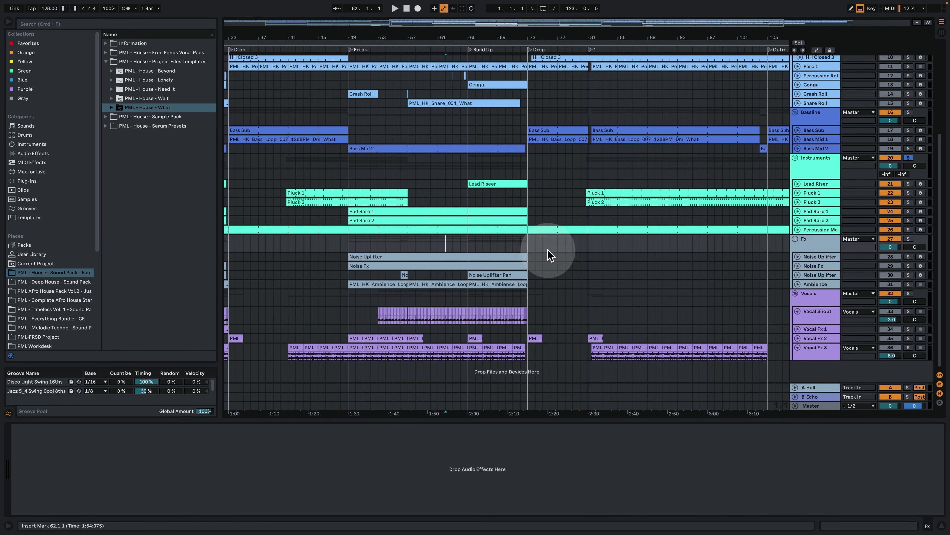
left_click_drag(462, 29, 462, 11)
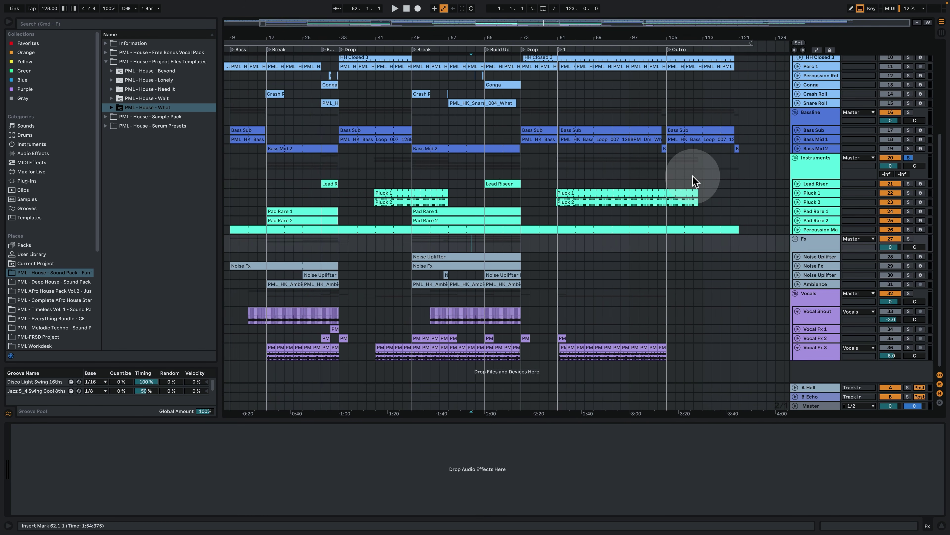
left_click(908, 239)
key("space")
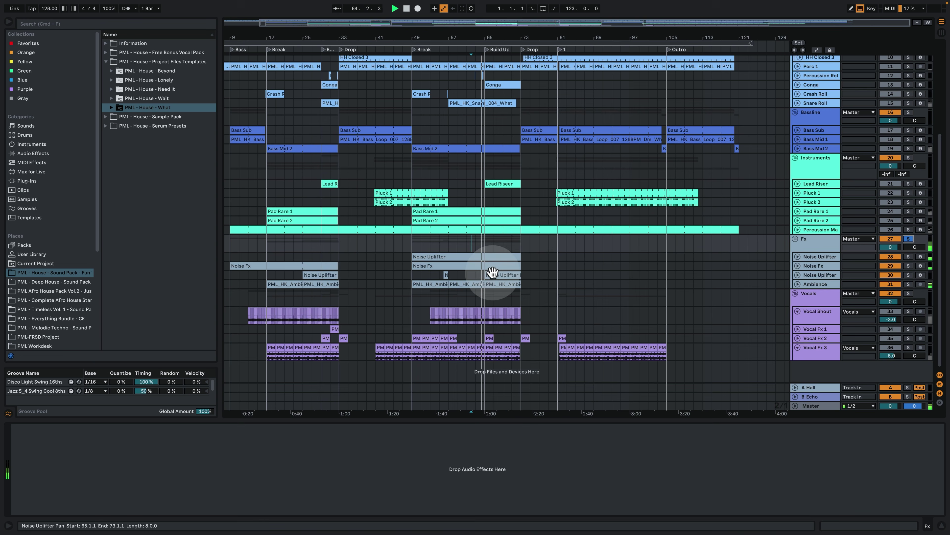
Unfold and refold the Noise Uplifter track, and listen to the soloed Fx group from bar 71.
left_click(799, 256)
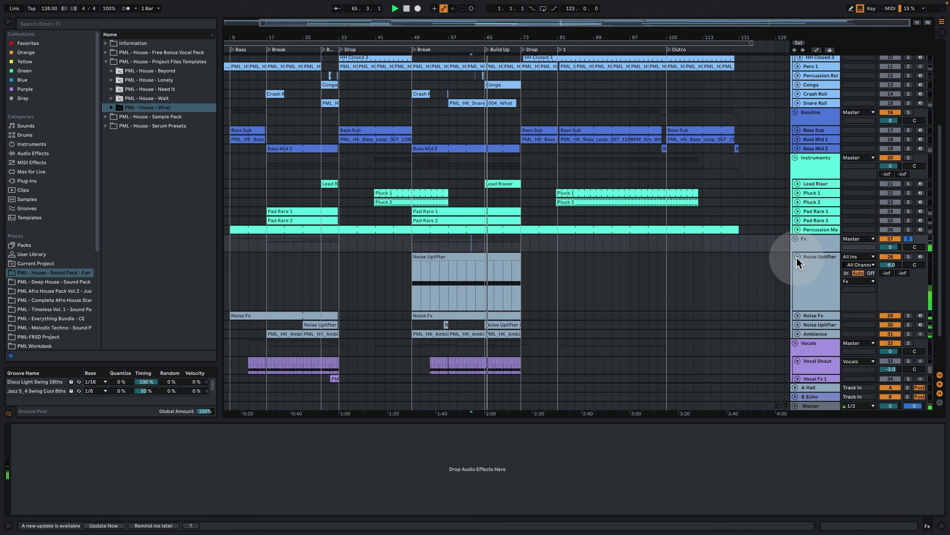
left_click(576, 310)
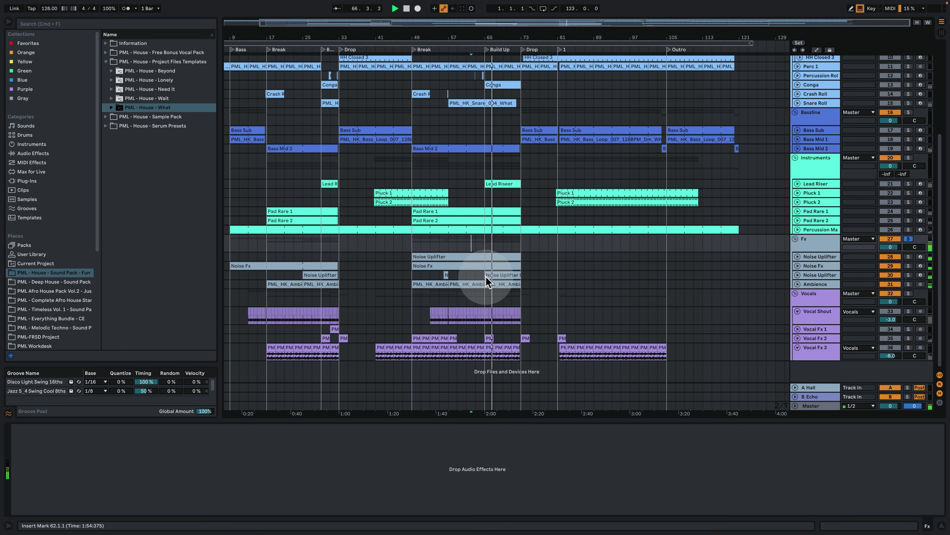
left_click(515, 247)
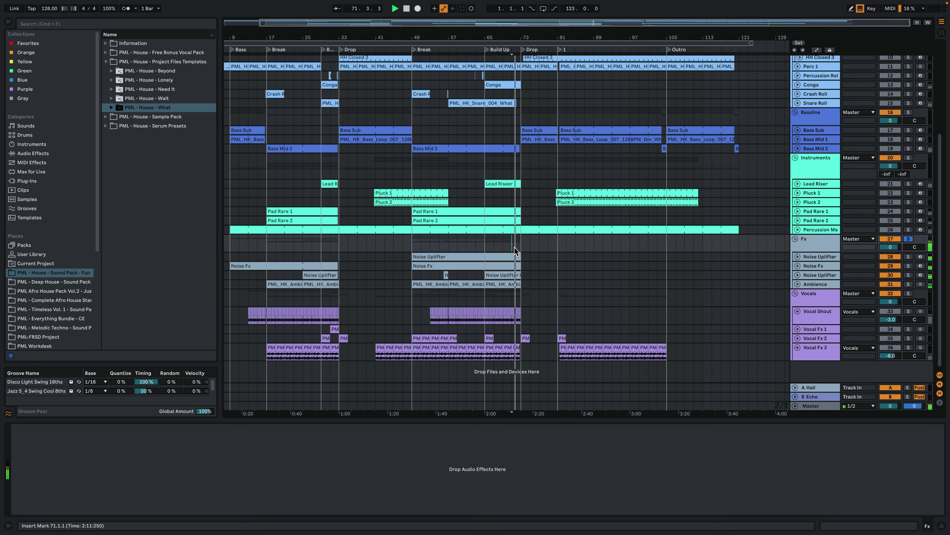
Solo the Vocals group and listen to it from bar 61, then from the start of the second Break at bar 49.
left_click(902, 298)
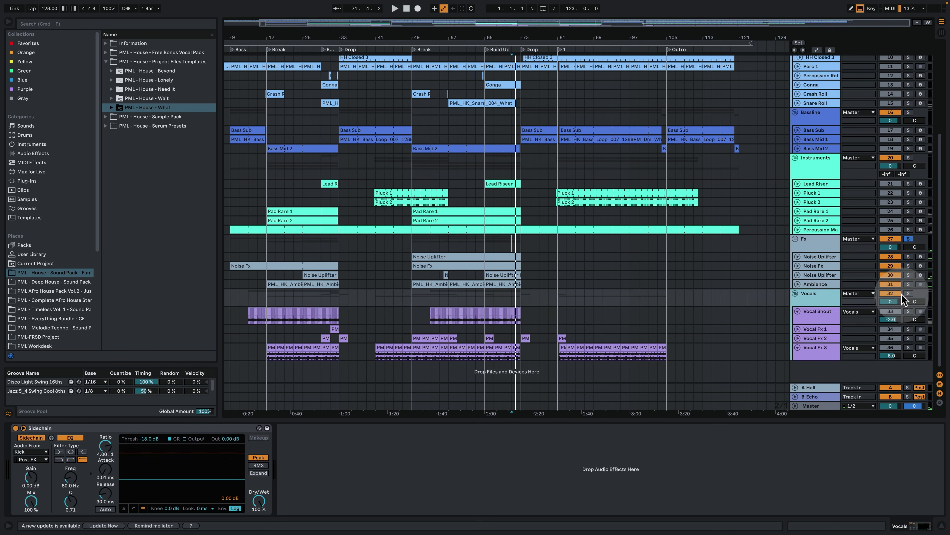
left_click(908, 293)
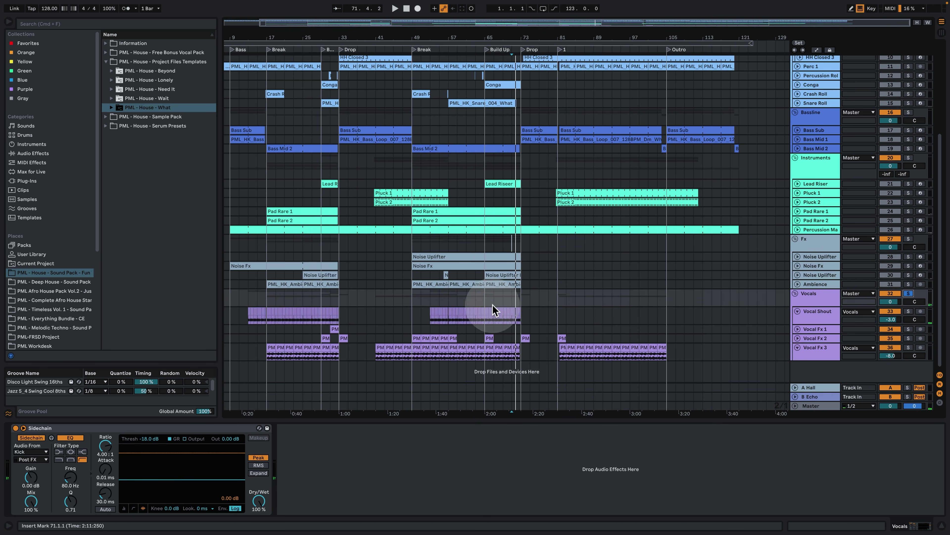
left_click(467, 295)
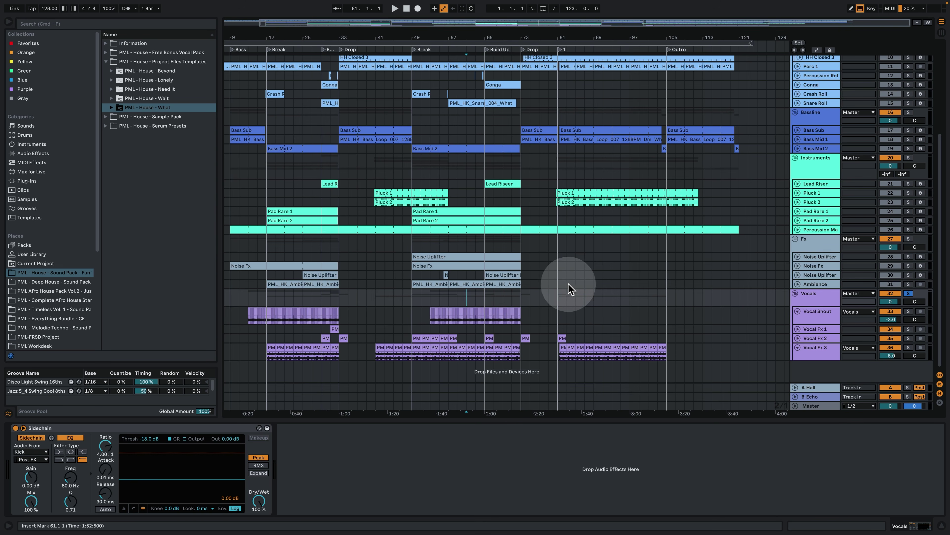
key("space")
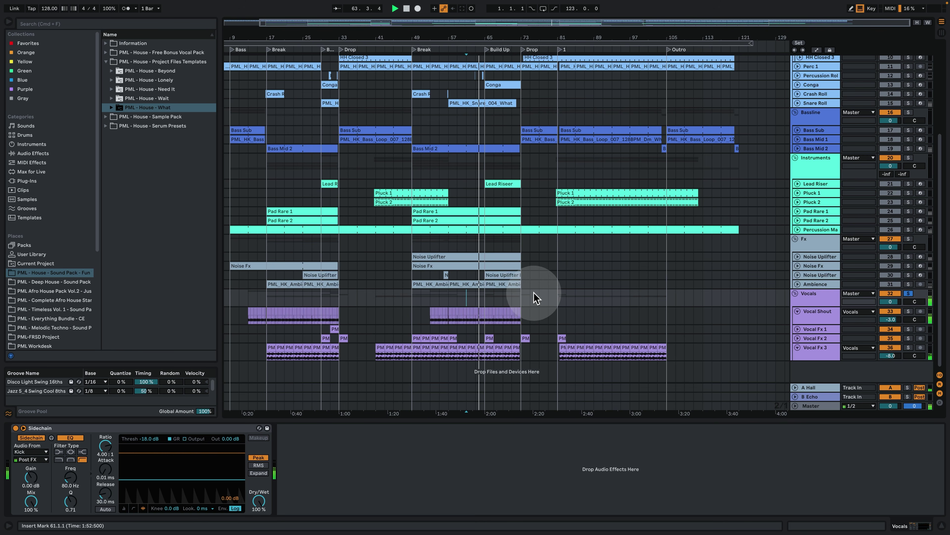
left_click(426, 340)
left_click(408, 339)
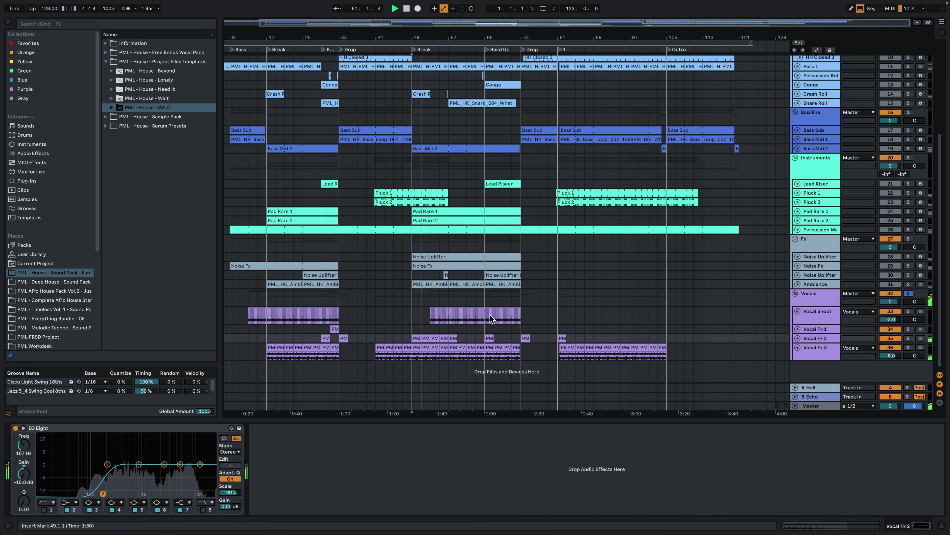
Unfold the Vocal Fx 2 track, play its last clip from bar 81 into Vocal Fx 3, and stop playback.
left_click(562, 338)
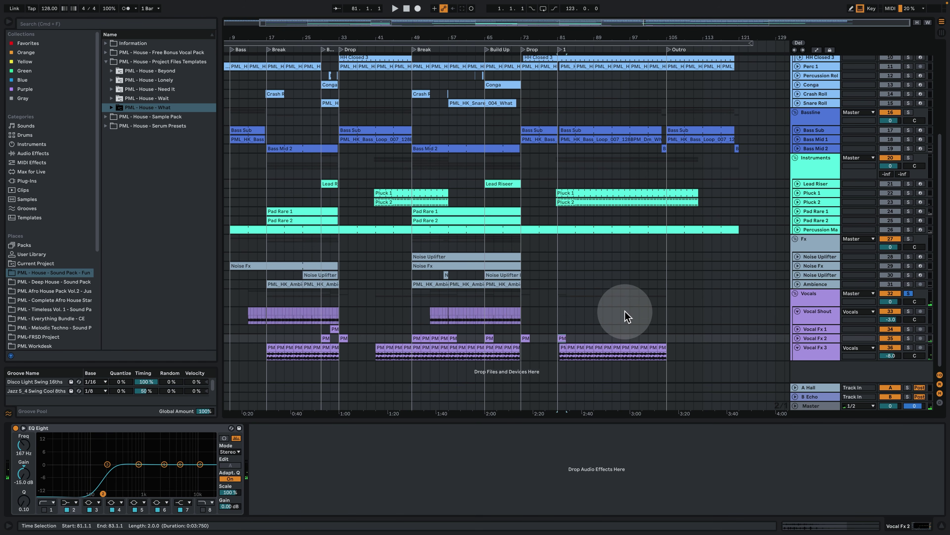
left_click(797, 338)
scroll(598, 297, "down", 3)
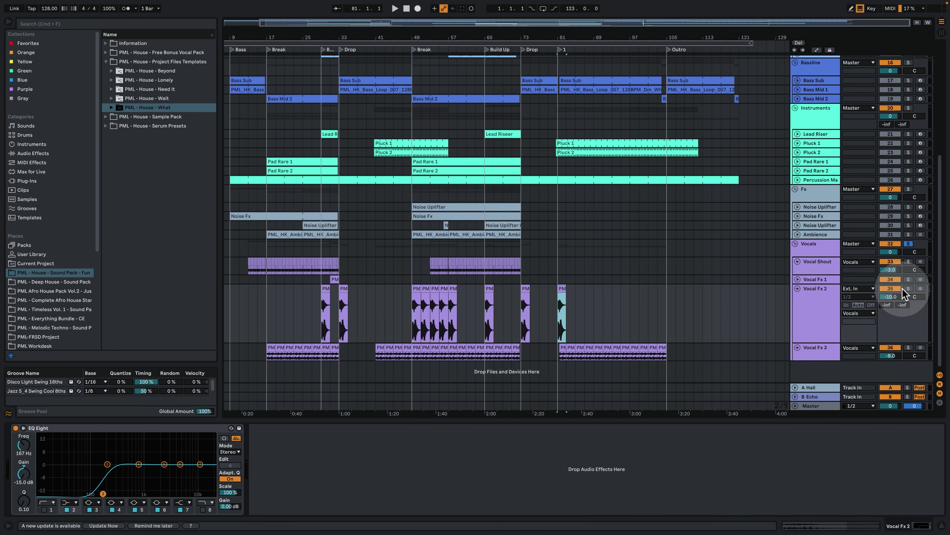
key("space")
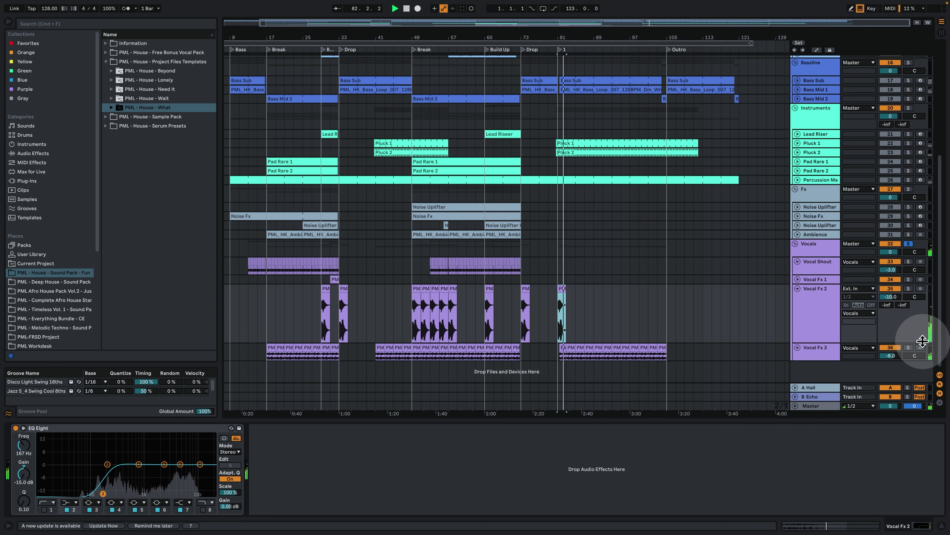
left_click_drag(572, 38, 590, 325)
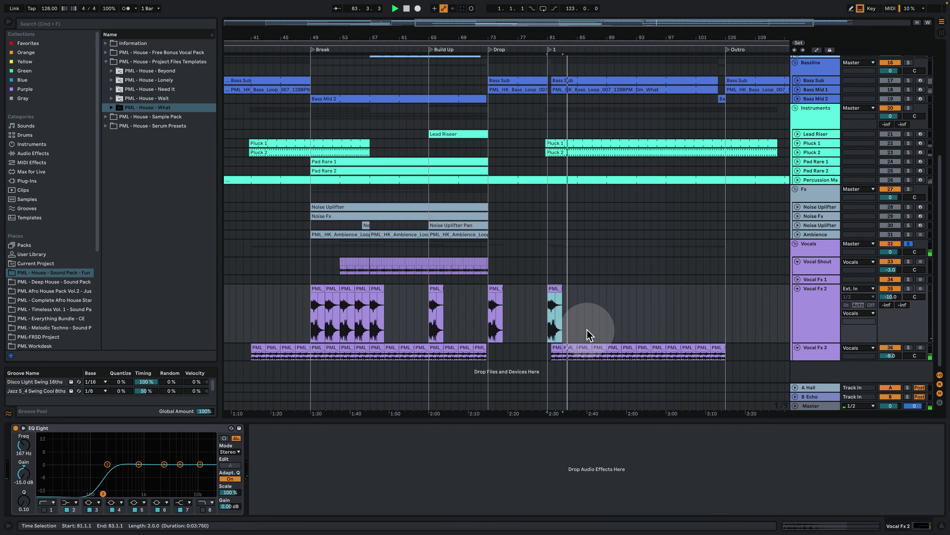
left_click(586, 360)
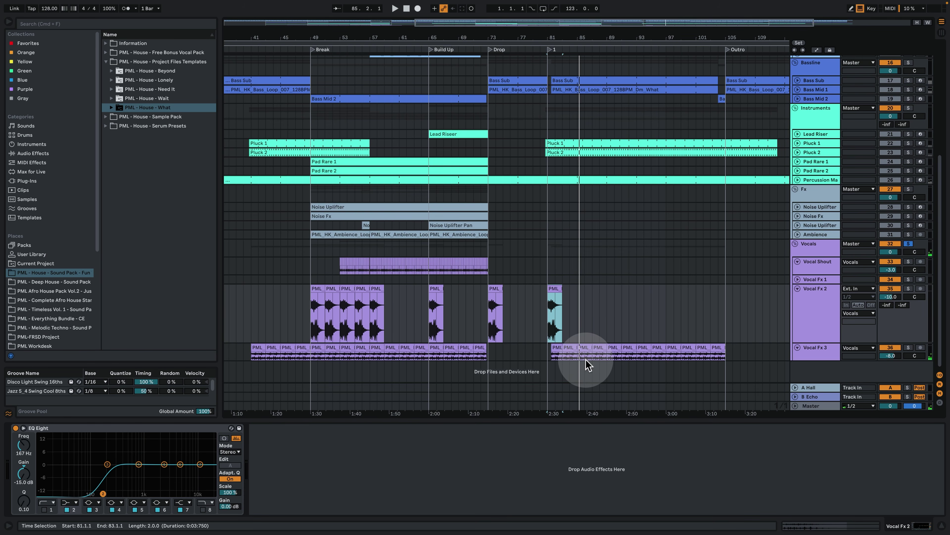
left_click(577, 364)
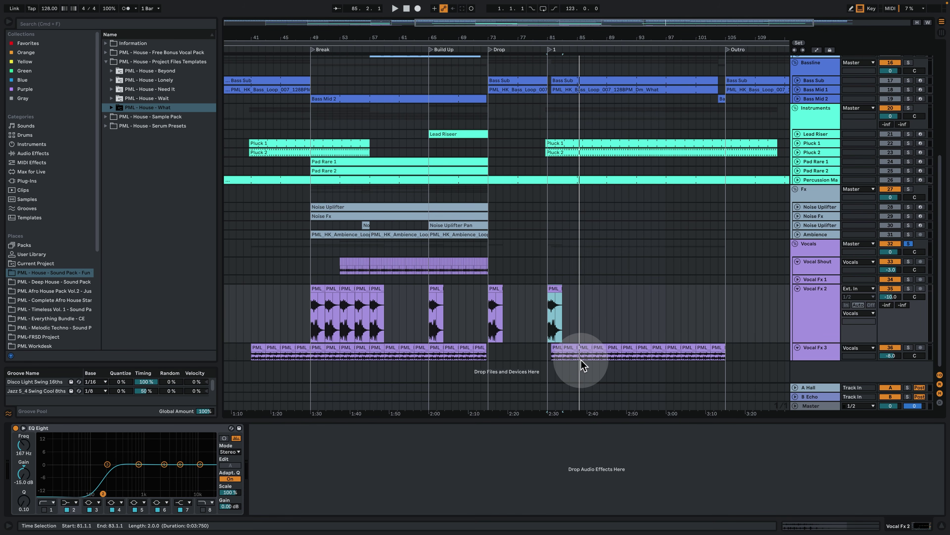
left_click(600, 358)
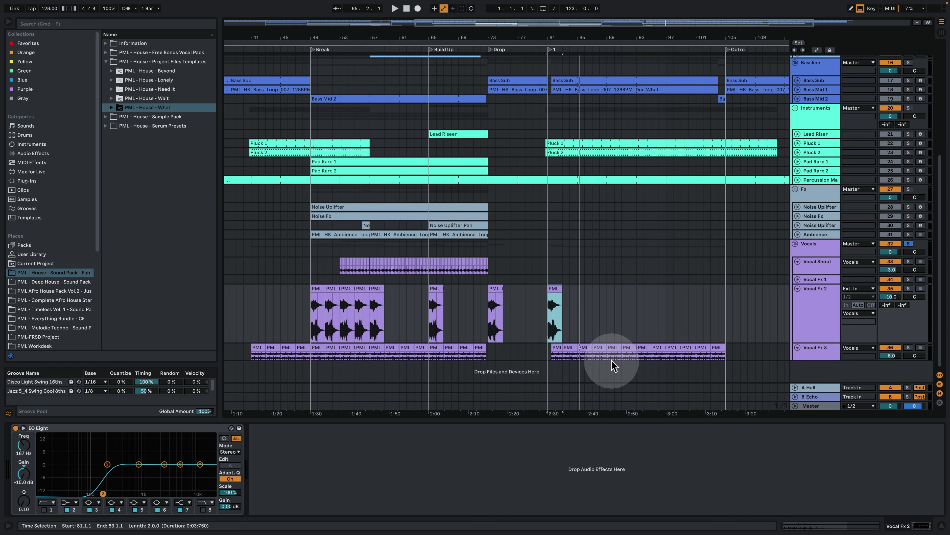
left_click(617, 242)
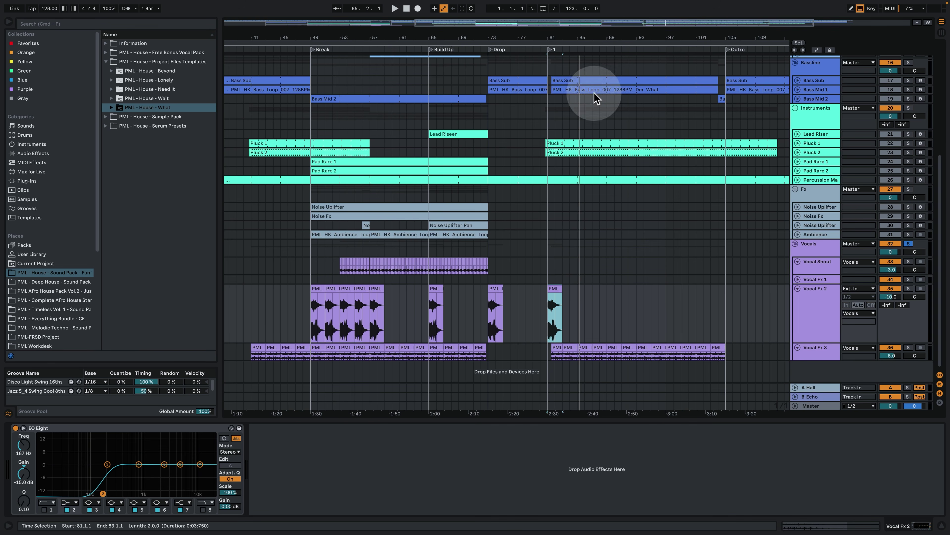
Unsolo the Vocals group and play the full mix from bar 88.
left_click_drag(584, 36, 514, 36)
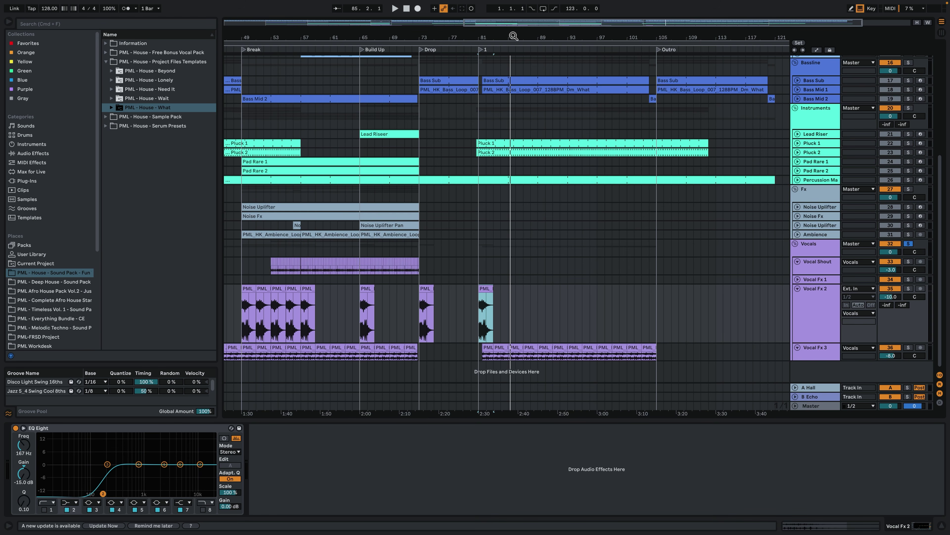
left_click(515, 36)
left_click(757, 223)
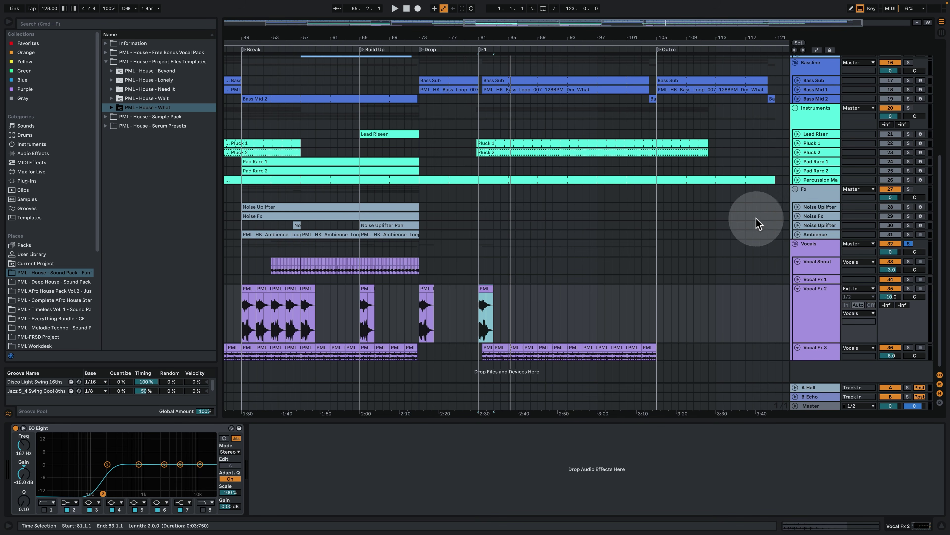
left_click(531, 315)
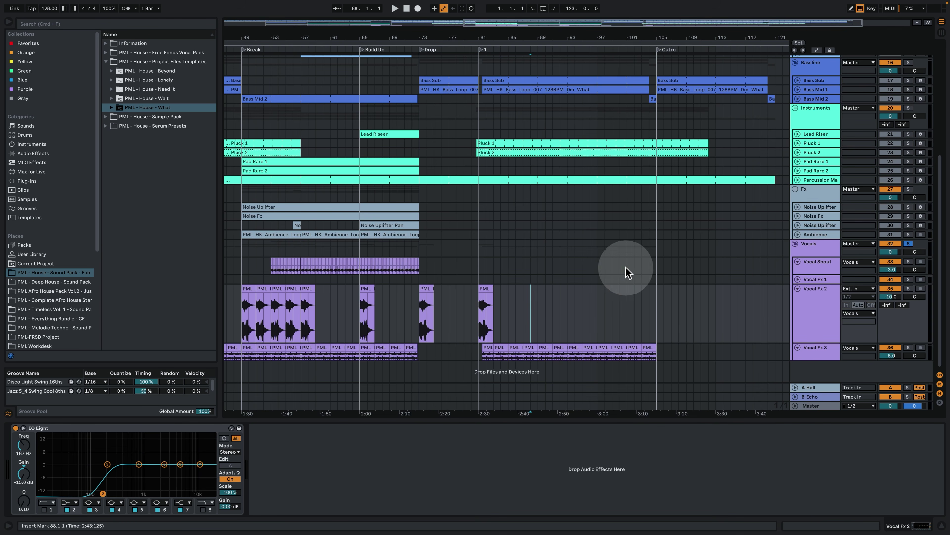
key("space")
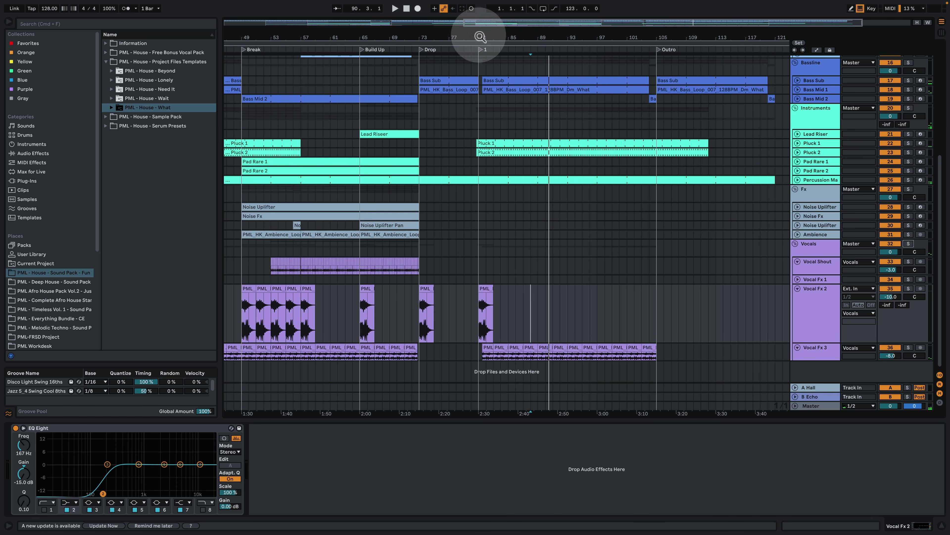
left_click_drag(481, 36, 571, 37)
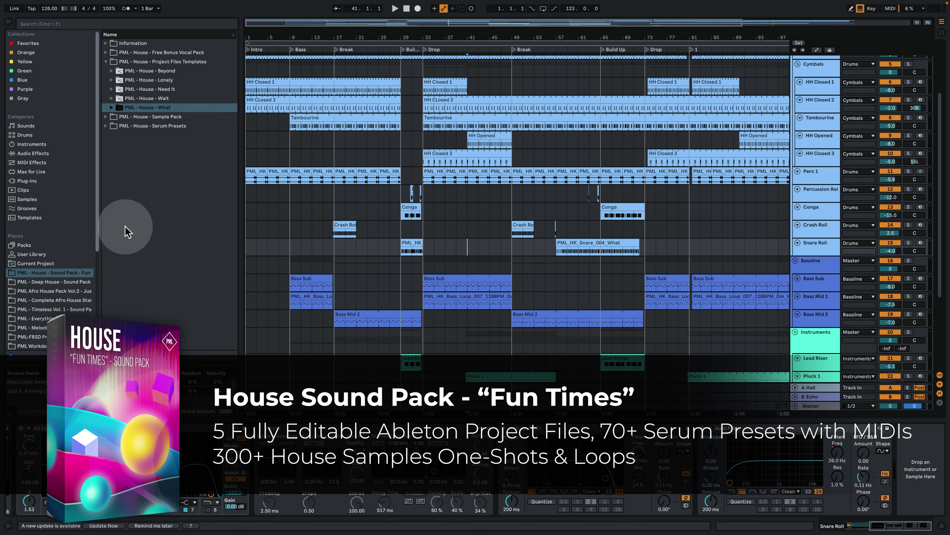
left_click(160, 109)
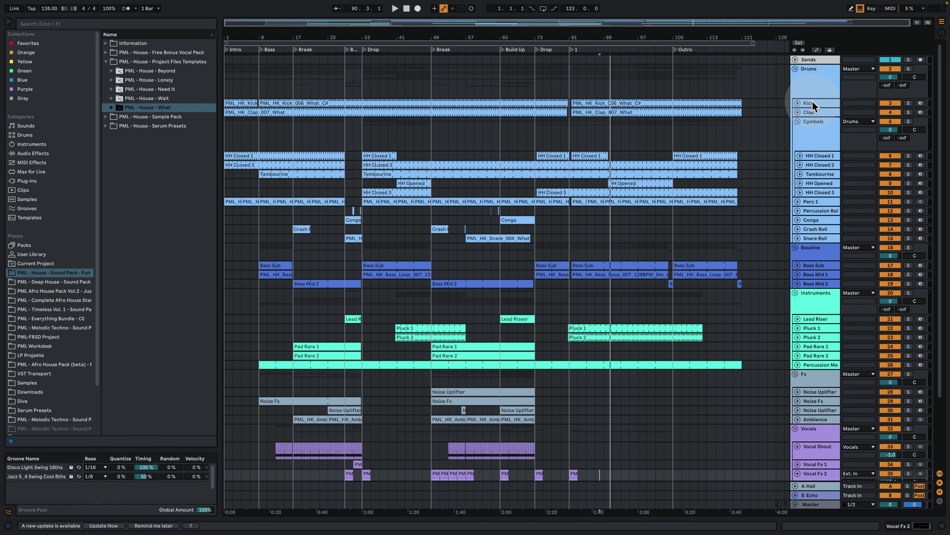
Solo the Kick track and play it from the start of the second Drop at bar 73.
left_click(815, 105)
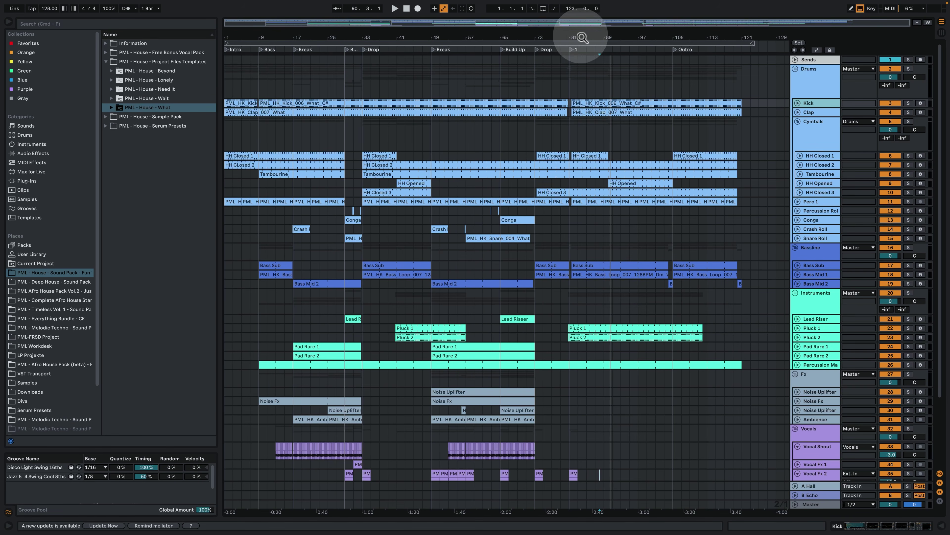
mouse_move(579, 36)
left_mouse_down()
mouse_move(524, 41)
mouse_move(579, 49)
left_mouse_up()
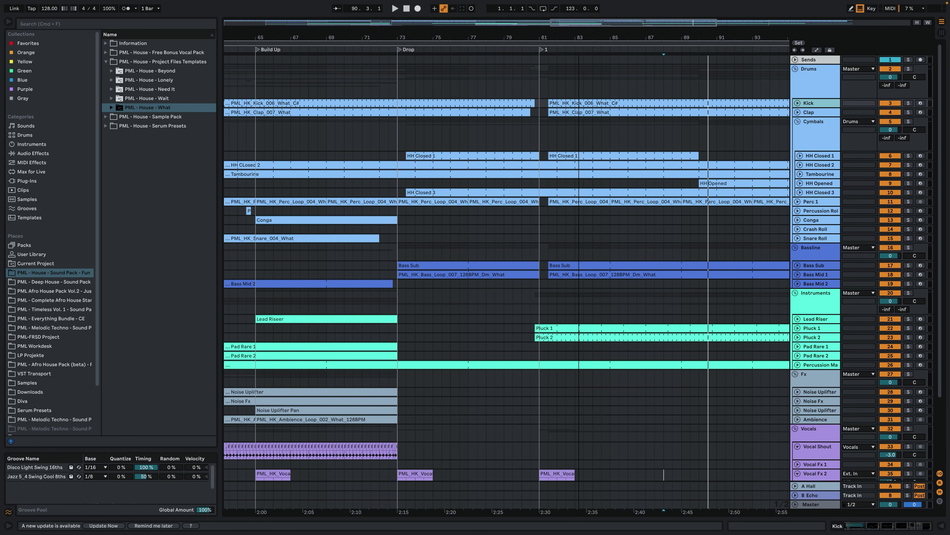
left_click(399, 98)
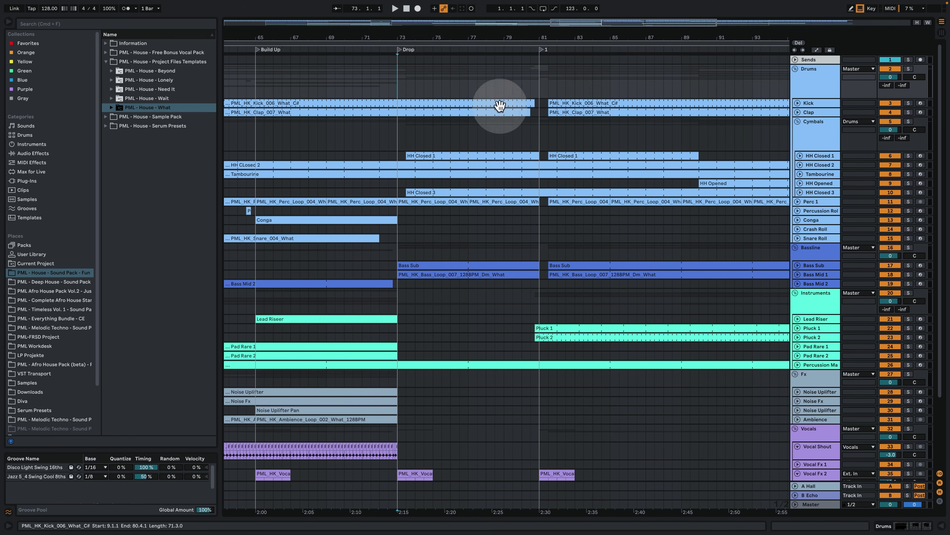
left_click(906, 103)
key("space")
Unfold the Kick track, show its sampler and effect chain, and stop playback.
left_click(798, 103)
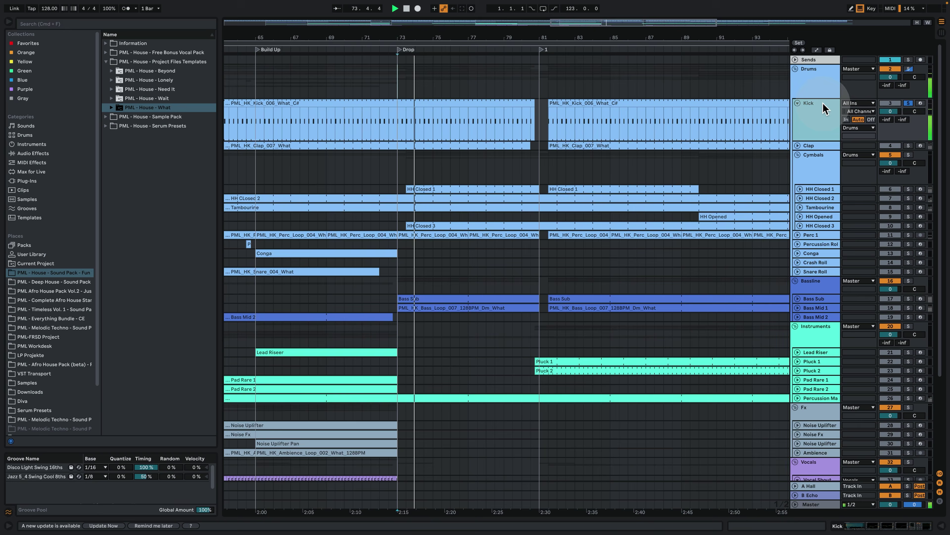
double_click(825, 109)
key("space")
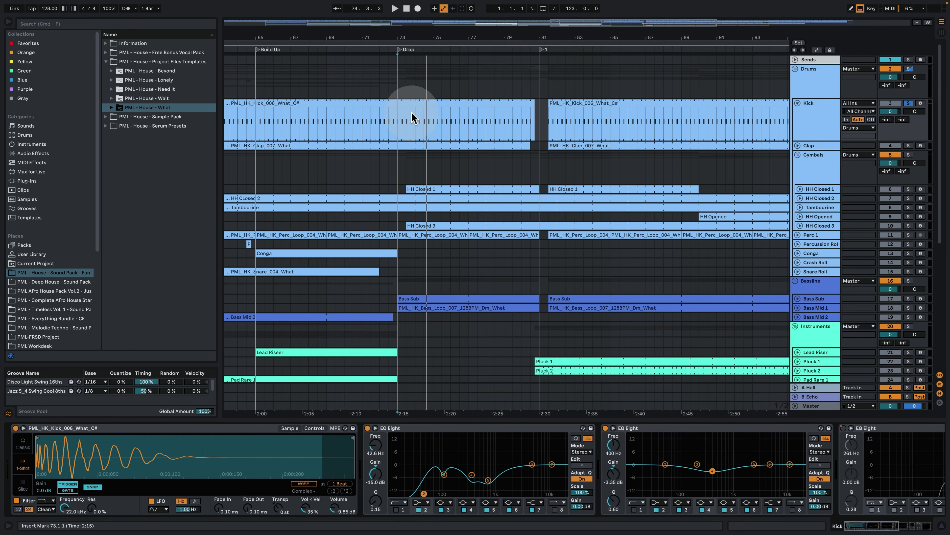
Listen to the Kick from bar 73 with its first EQ Eight on and bypassed, re-enable it, and examine the remaining devices.
key("space")
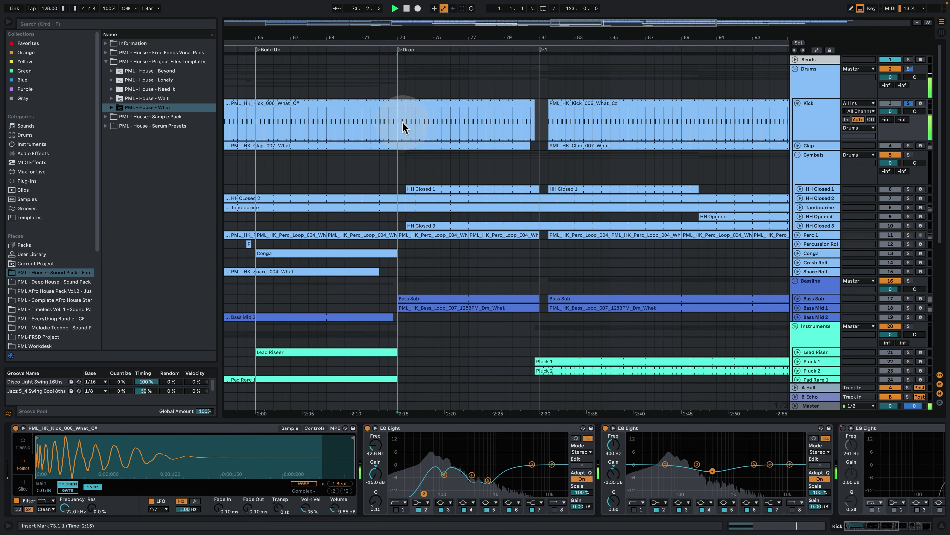
key("space")
left_click(368, 427)
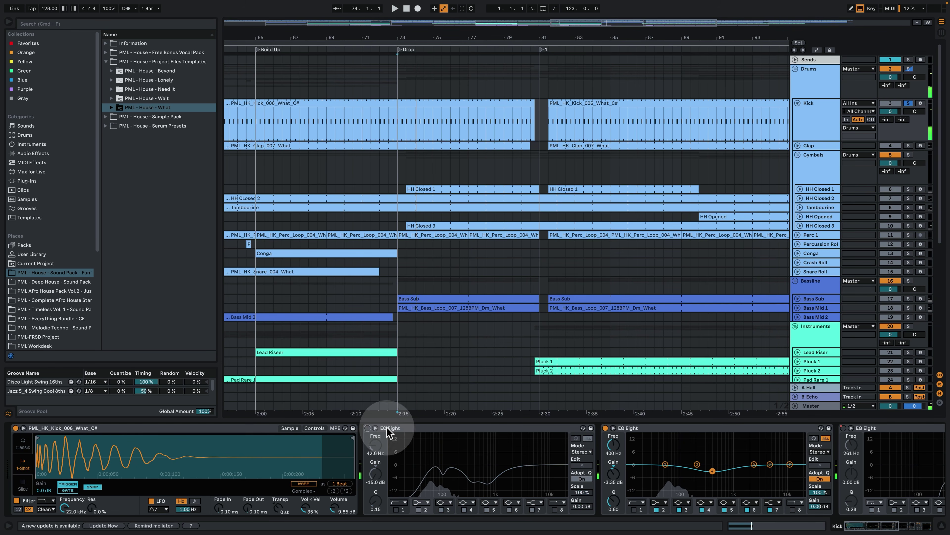
key("space")
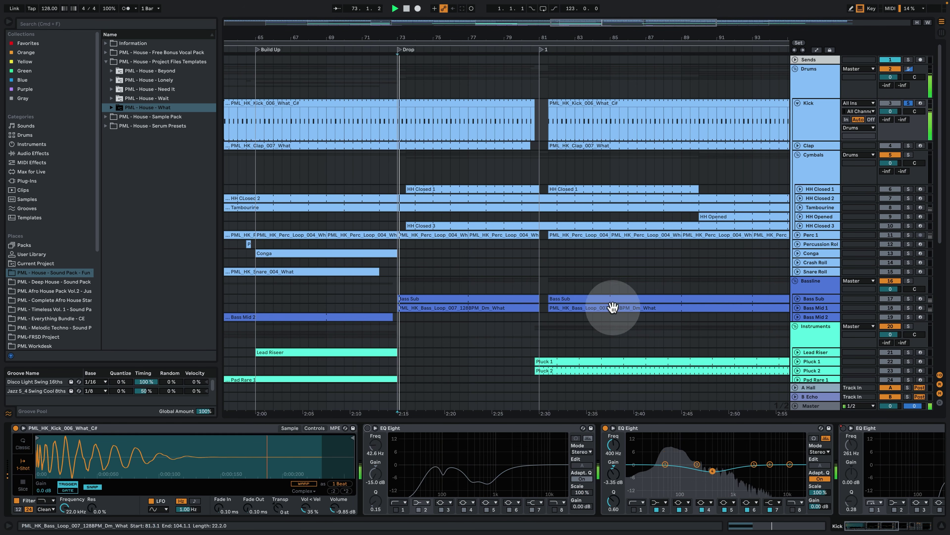
key("space")
left_click(368, 427)
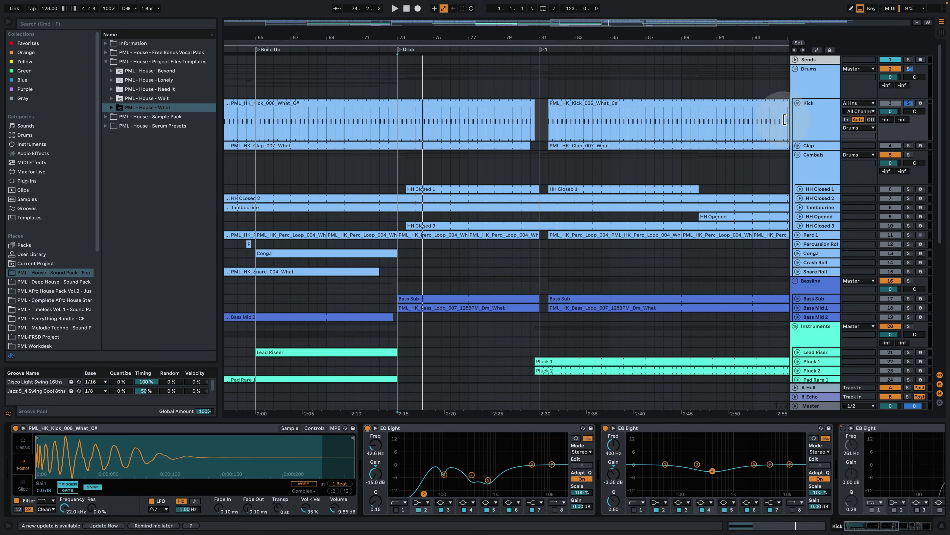
scroll(861, 513, "right", 10)
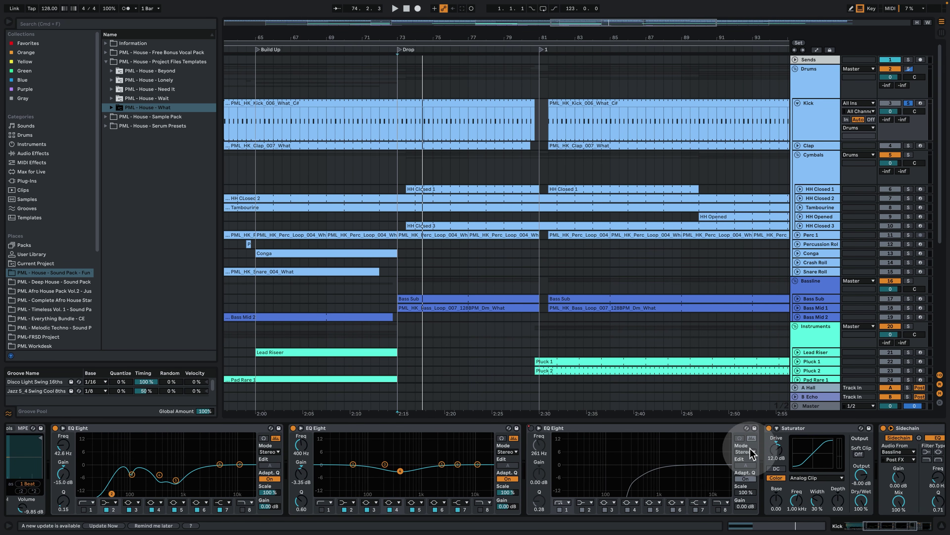
key("space")
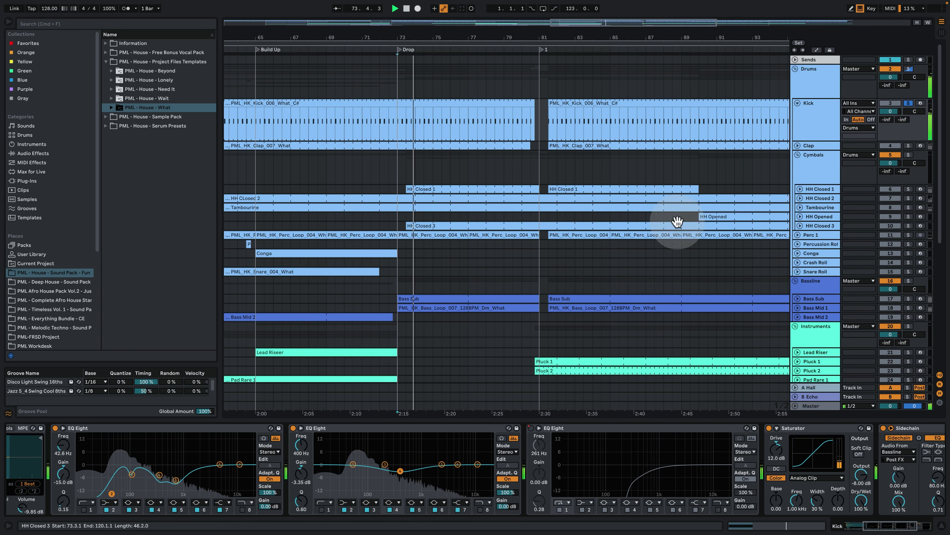
Unfold the Clap track, solo it together with the Kick, and play both from bar 73.
left_click(797, 146)
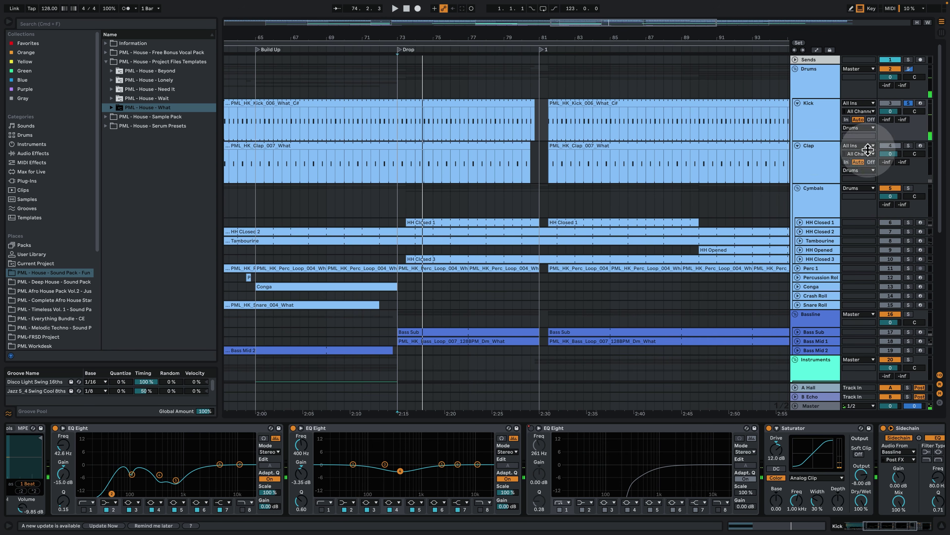
left_click(909, 147)
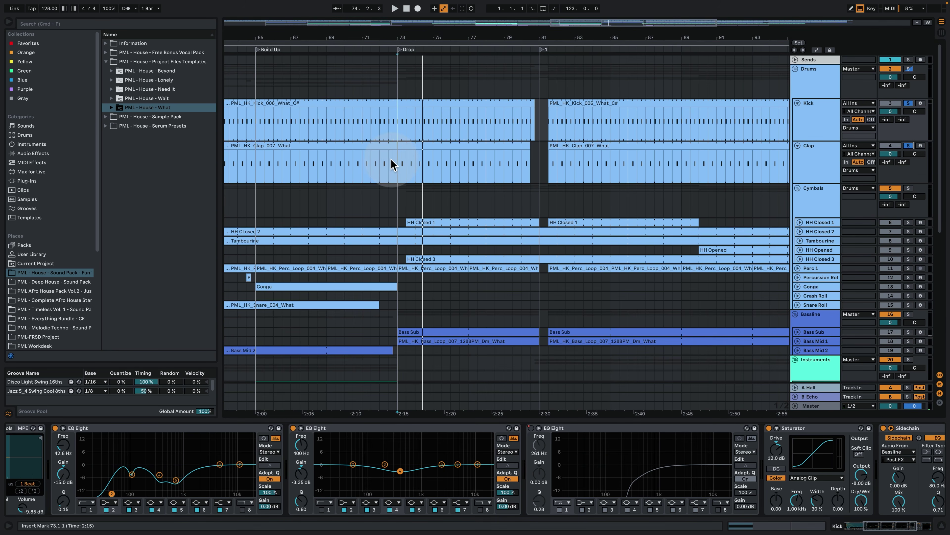
left_click(399, 165)
key("space")
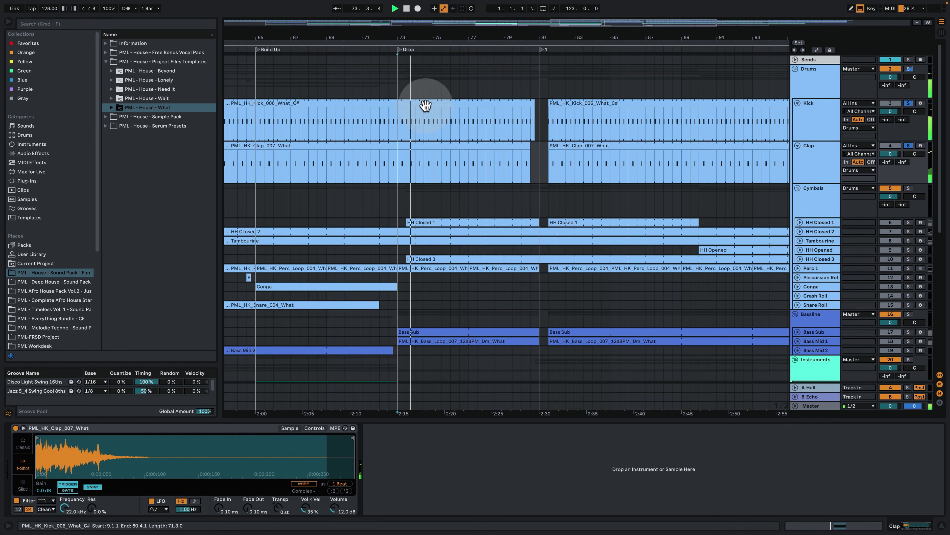
Solo only the Clap track, listen to it from bar 73, and stop playback.
left_click(909, 145)
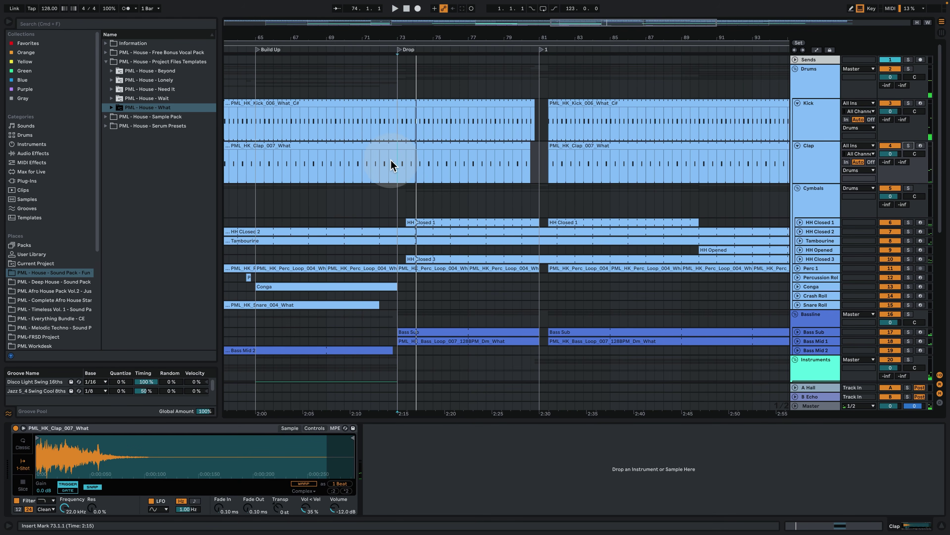
key("space")
left_click(909, 145)
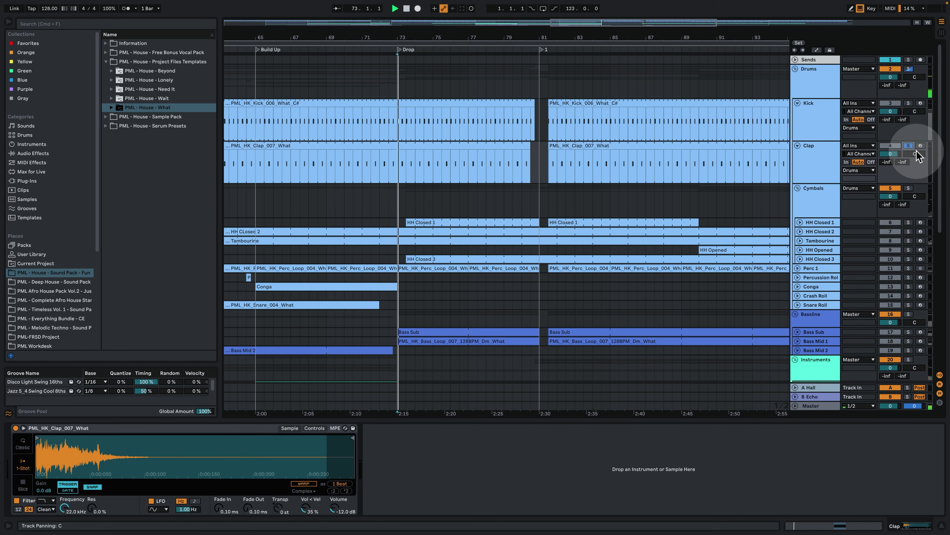
key("space")
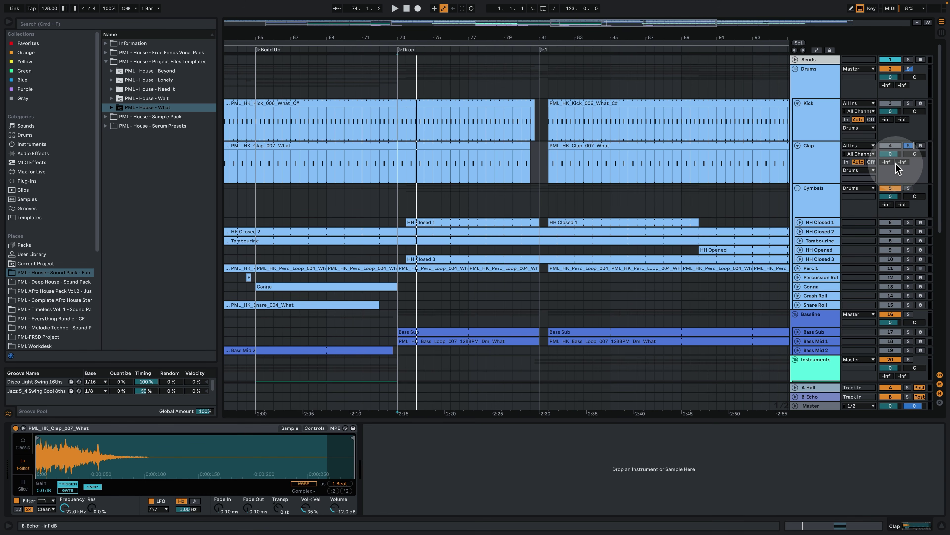
Examine the effect devices on the A Hall and B Echo return tracks.
left_click(820, 387)
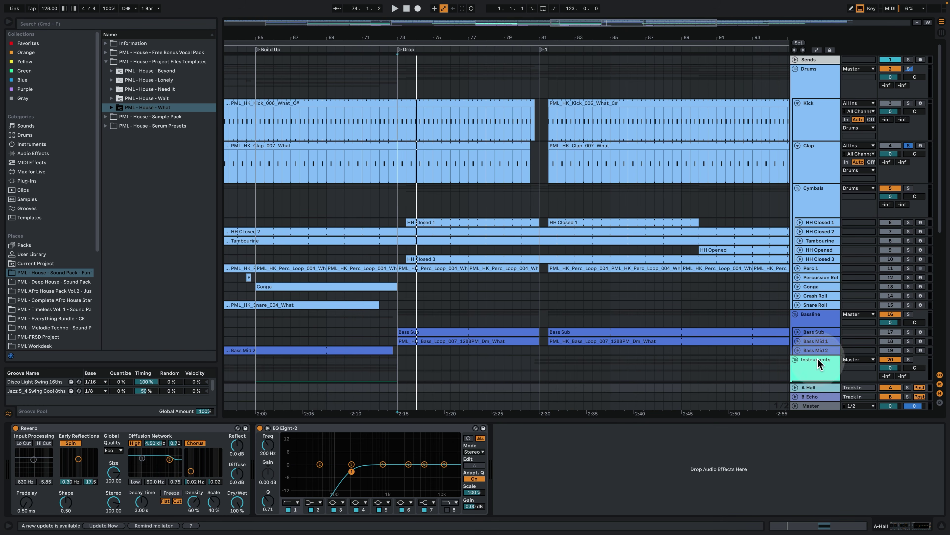
left_click(819, 398)
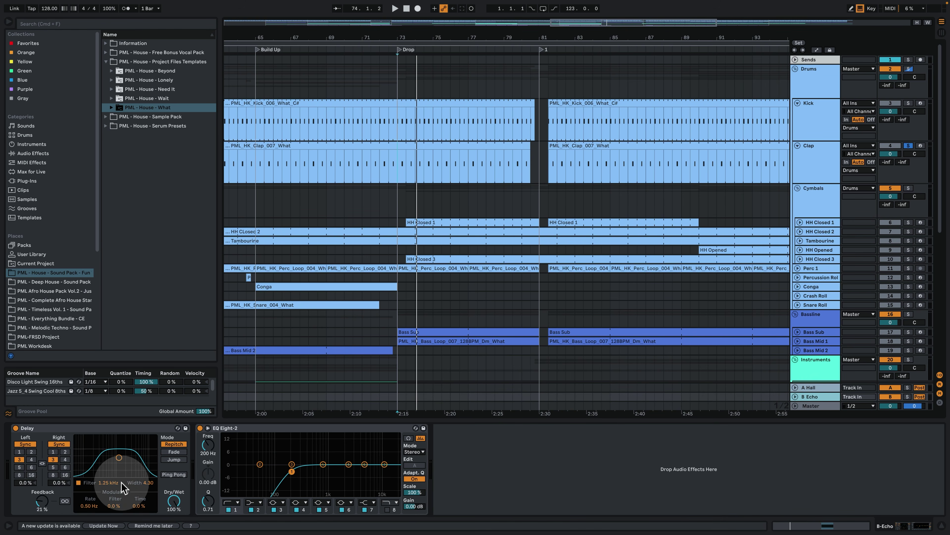
left_click(595, 397)
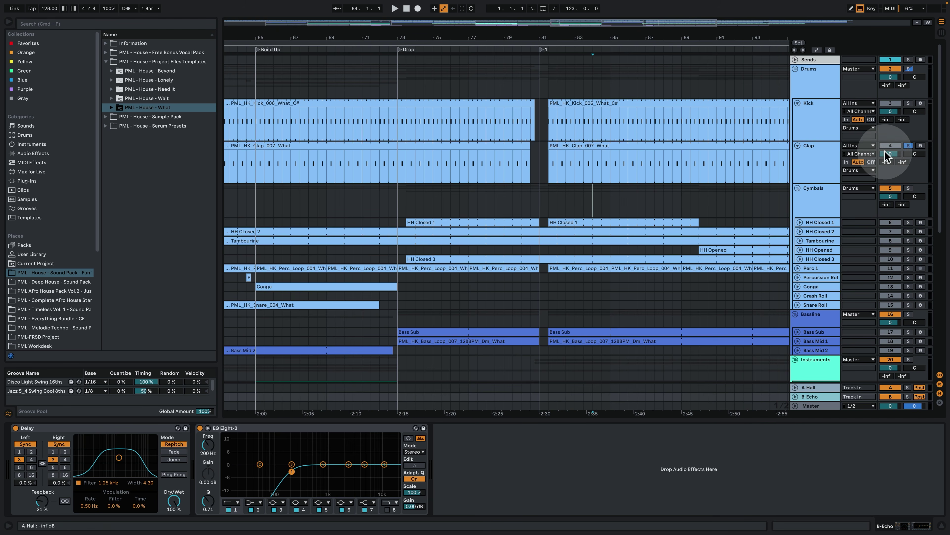
Examine the effect chains on the Drums group, the Sends track and the Master track.
left_click(814, 73)
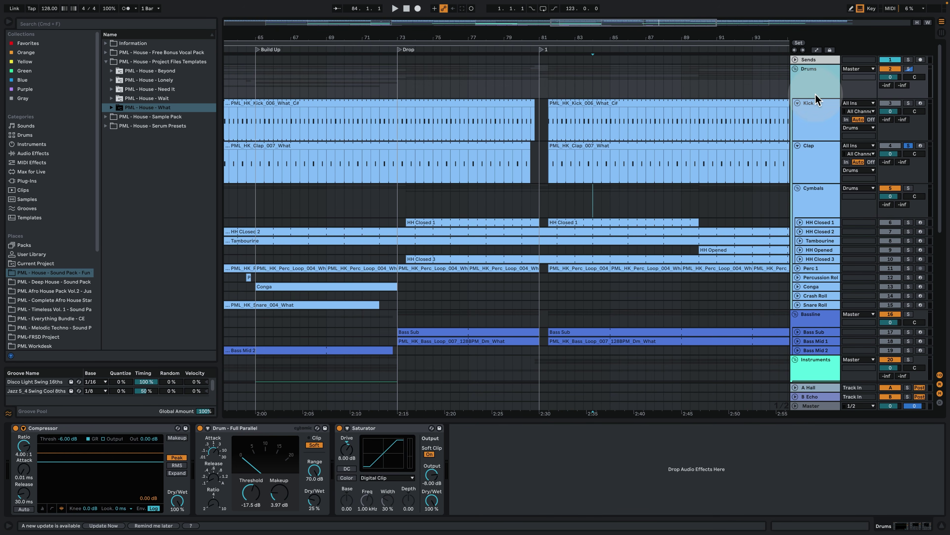
left_click(814, 59)
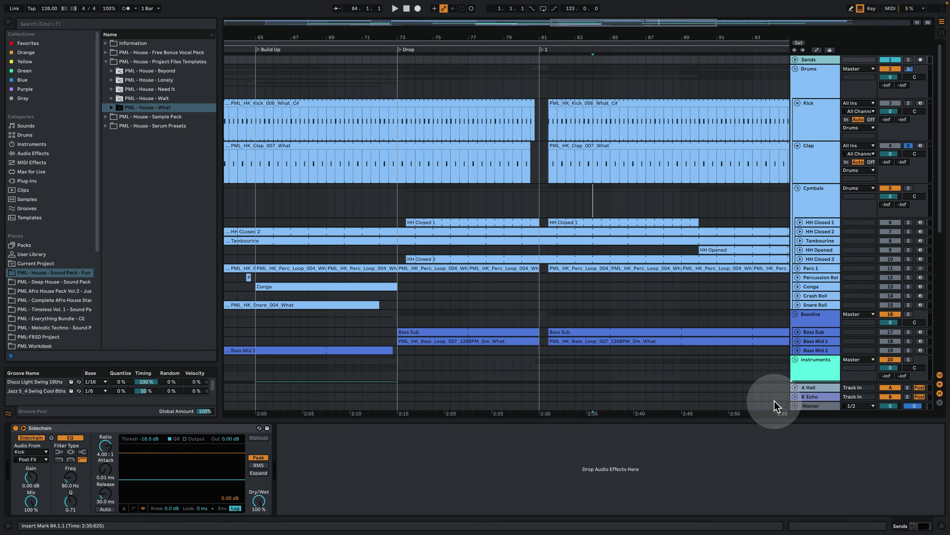
left_click(809, 407)
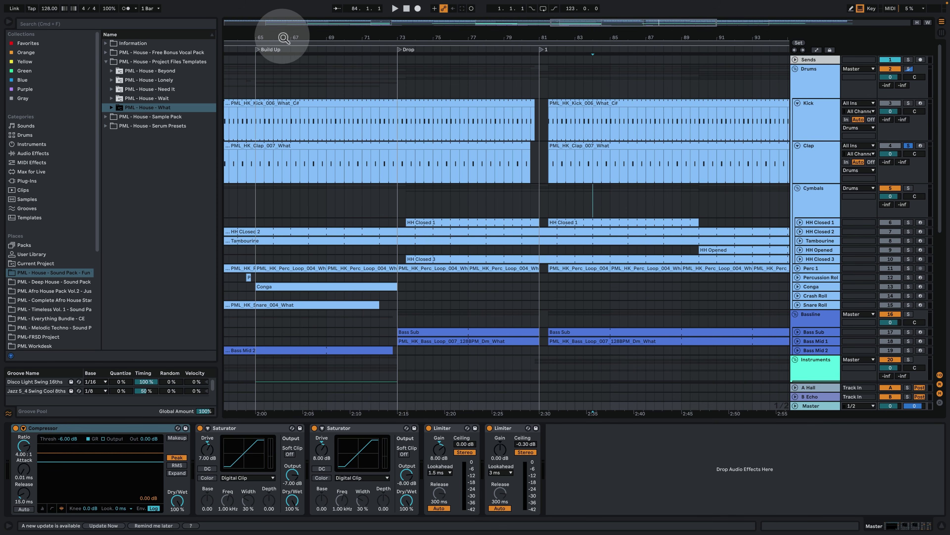
Solo the Kick again alongside the Clap and play the two patterns from bar 73.
left_click(396, 123)
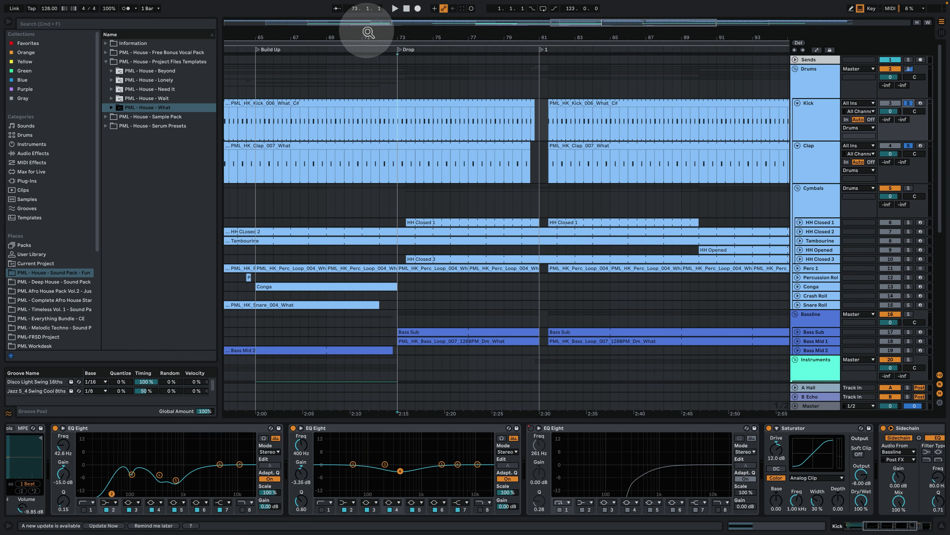
left_click_drag(398, 37, 406, 146)
key("space")
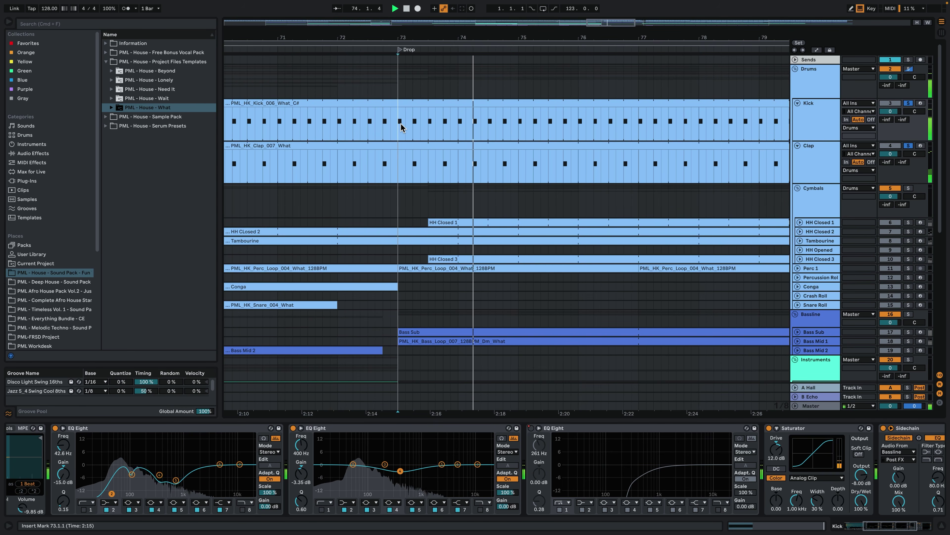
key("space")
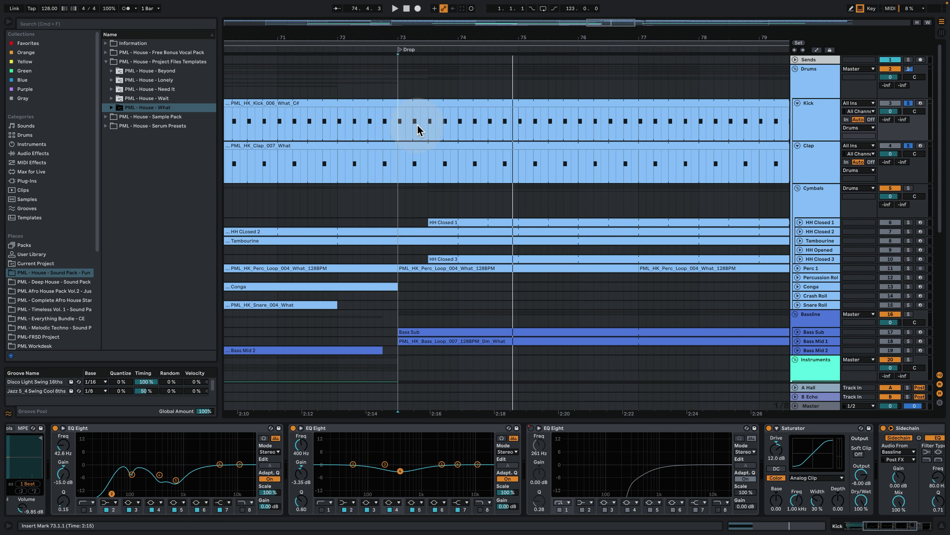
Replay the Kick and Clap through bar 73 at beat level, and unfold the HH Closed 2 track.
left_click_drag(401, 39, 575, 134)
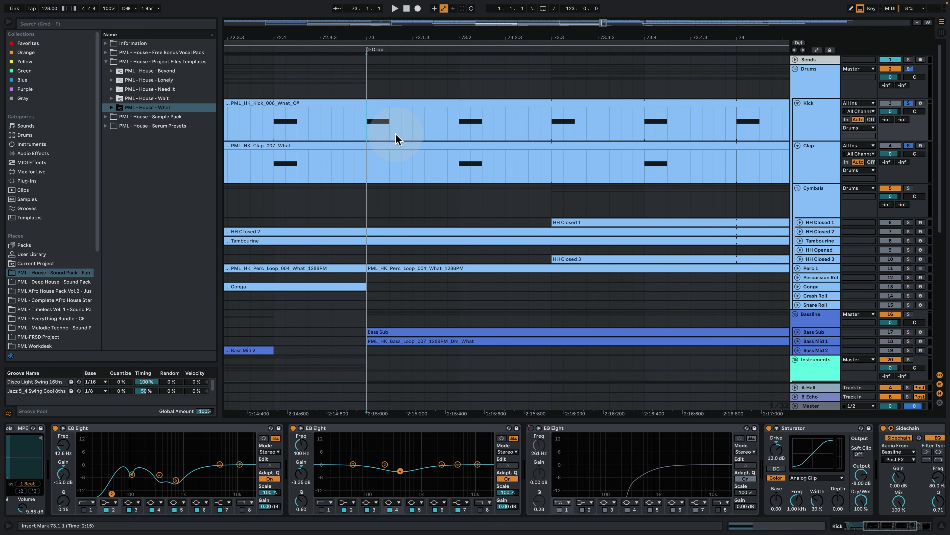
key("space")
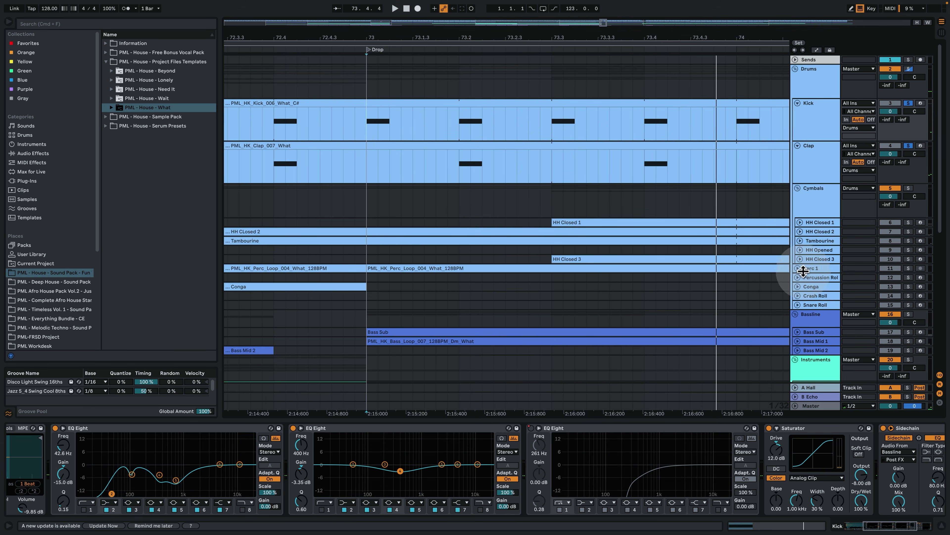
left_click(799, 231)
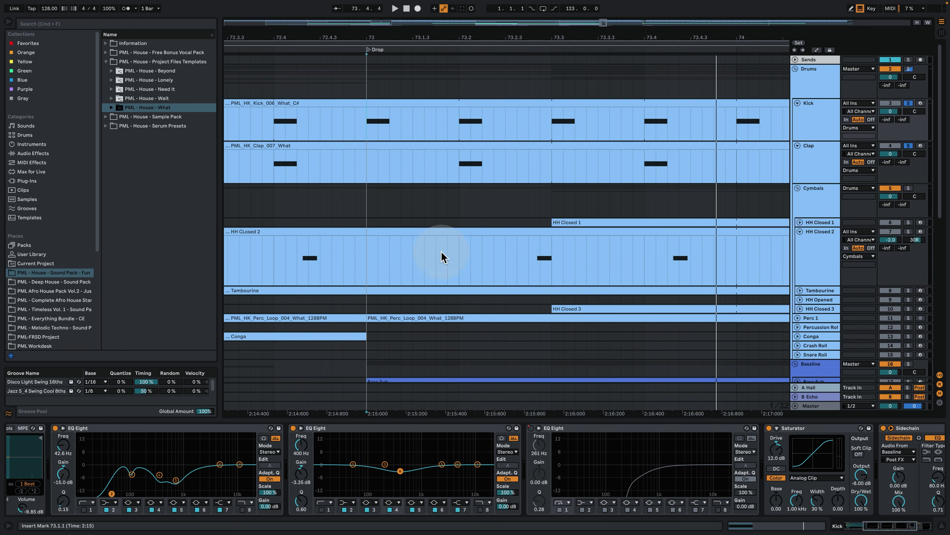
Unfold the Perc 1 track and play its loop soloed alongside the Kick and Clap from bar 73.
left_click(799, 318)
scroll(376, 333, "down", 1)
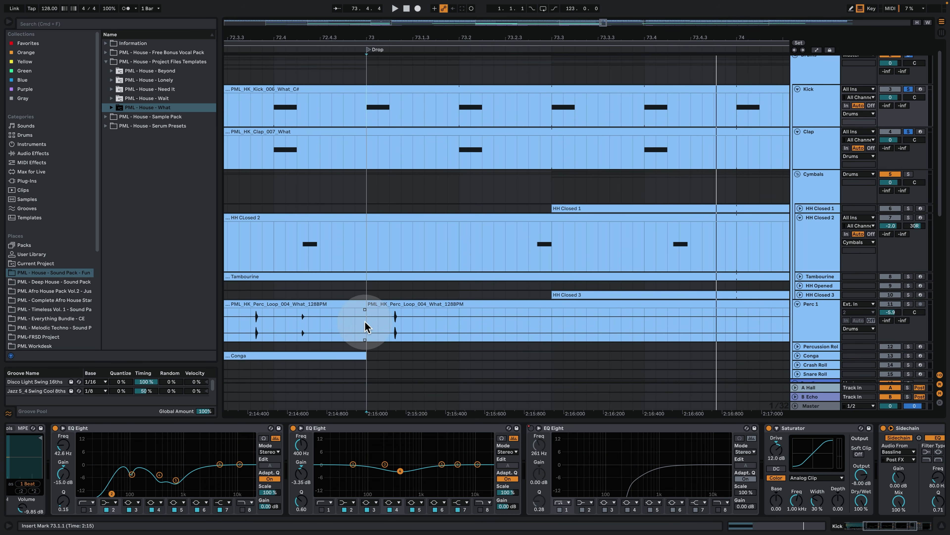
left_click(366, 326)
left_click_drag(393, 39, 393, 329)
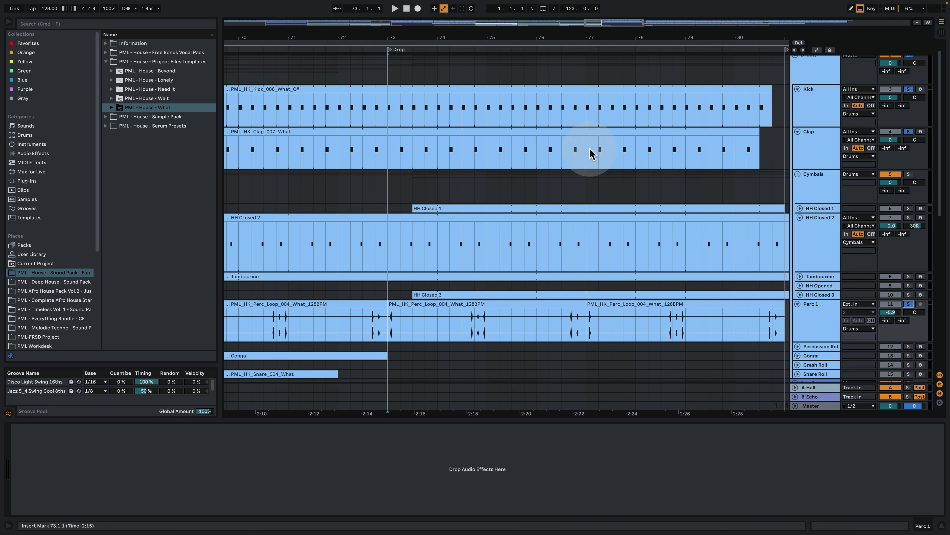
key("space")
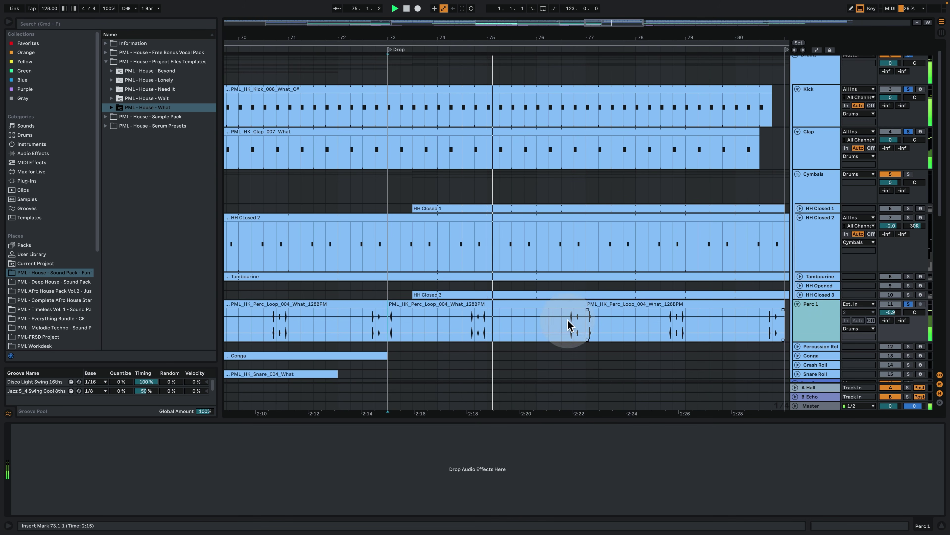
left_click(504, 304)
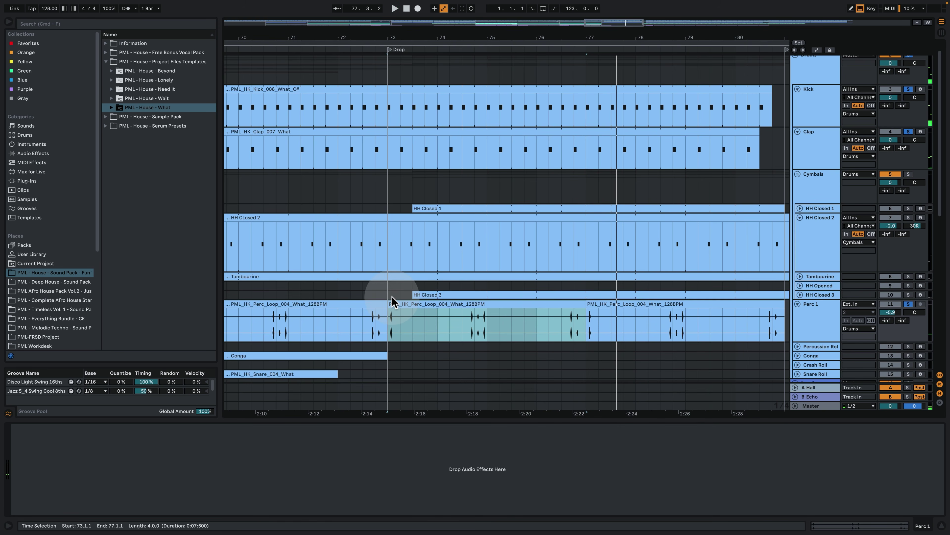
Examine the first Perc 1 hit after bar 73 against the Kick note and the 73.1.2 grid position.
left_click_drag(397, 38, 397, 60)
scroll(389, 303, "up", 5)
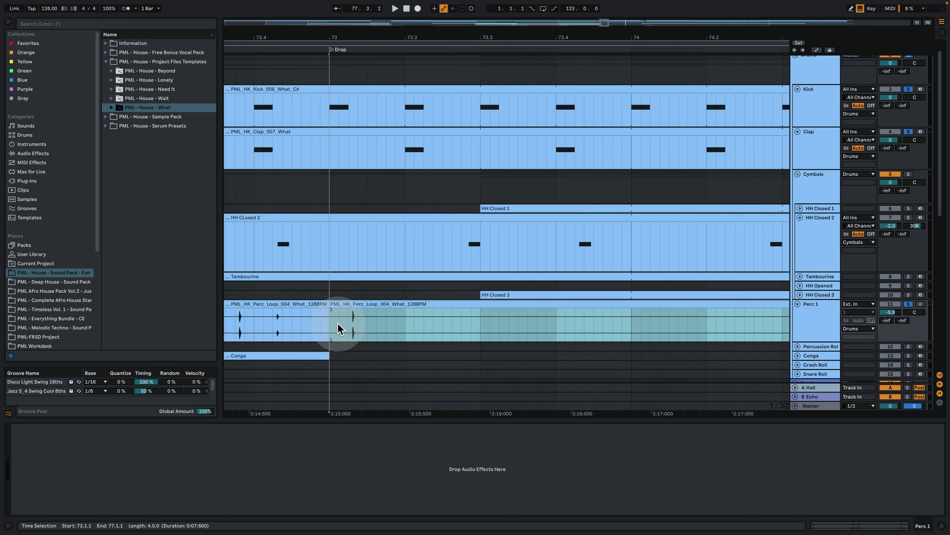
left_click_drag(340, 38, 338, 105)
left_click(381, 59)
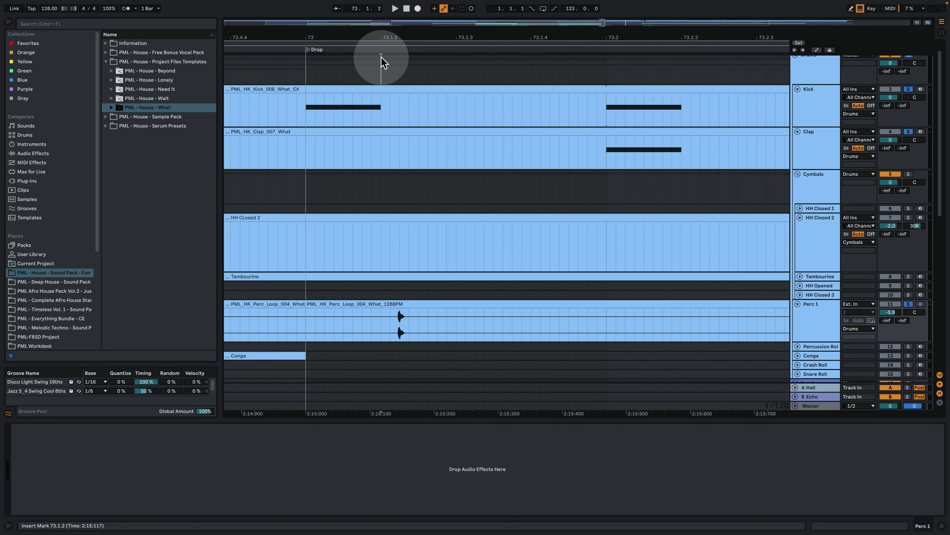
left_click(402, 330)
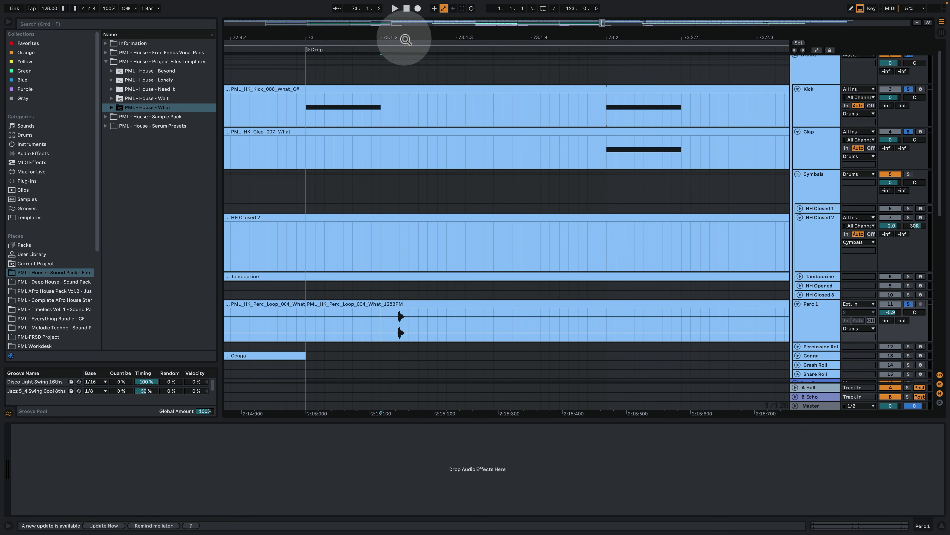
Replay the Perc 1 loop with the Kick and Clap from bar 73, and inspect its repeats across the drop.
mouse_move(403, 38)
left_mouse_down()
mouse_move(404, 30)
mouse_move(350, 26)
left_mouse_up()
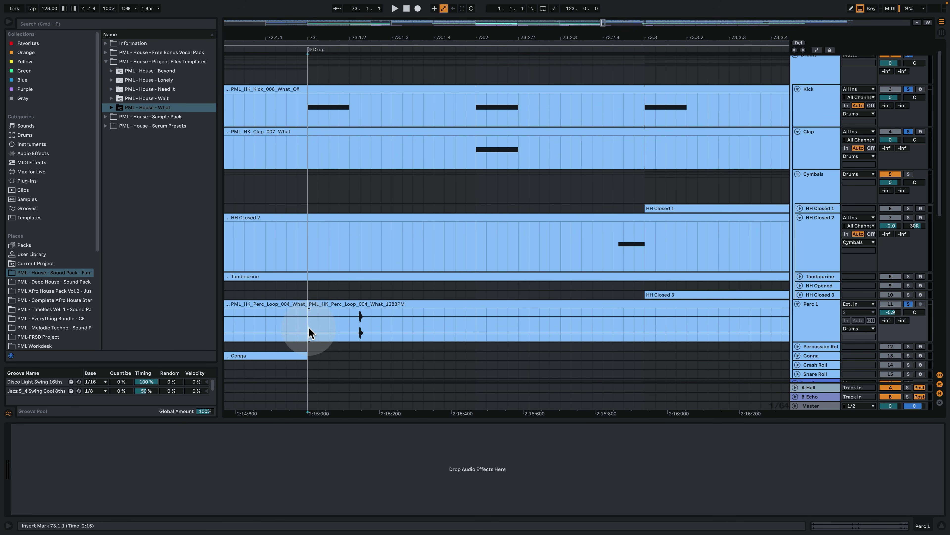
left_click(333, 325)
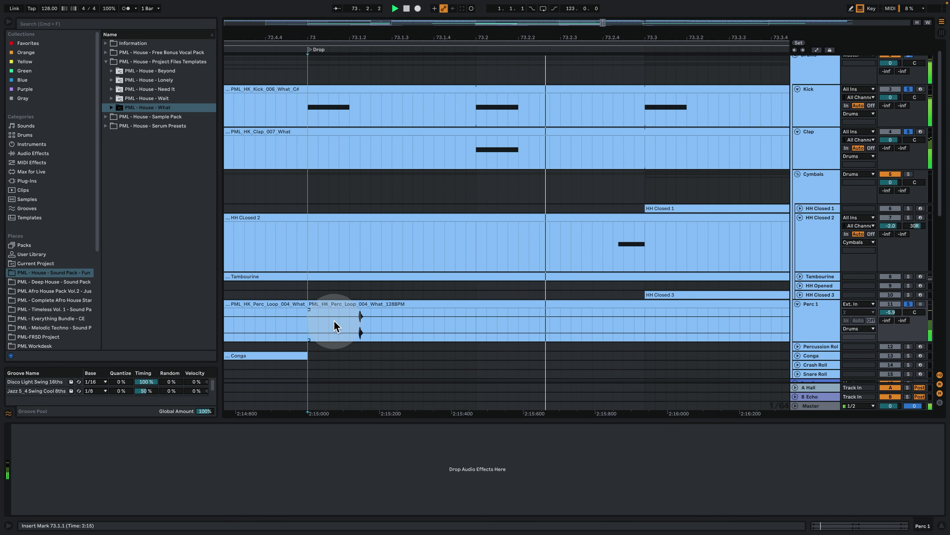
left_click_drag(357, 26, 358, 5)
left_click(537, 330)
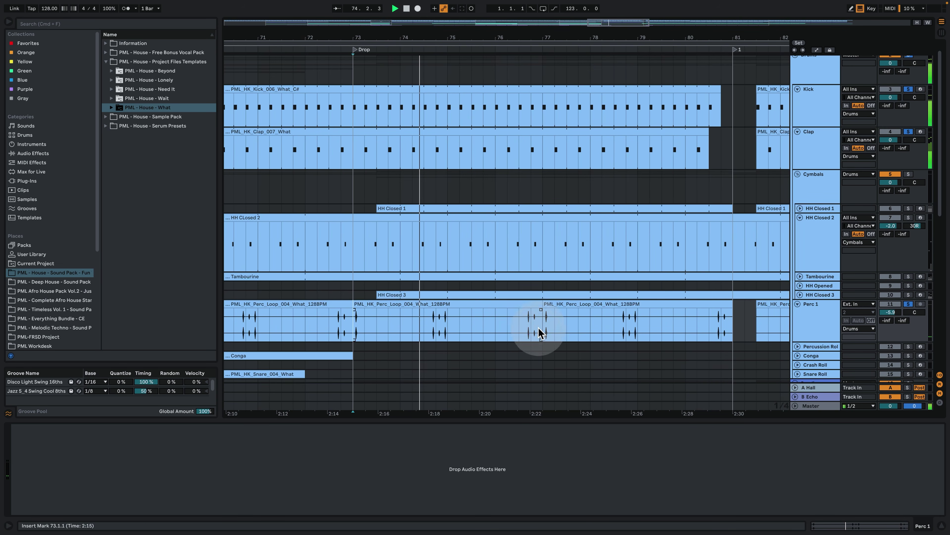
left_click(434, 324)
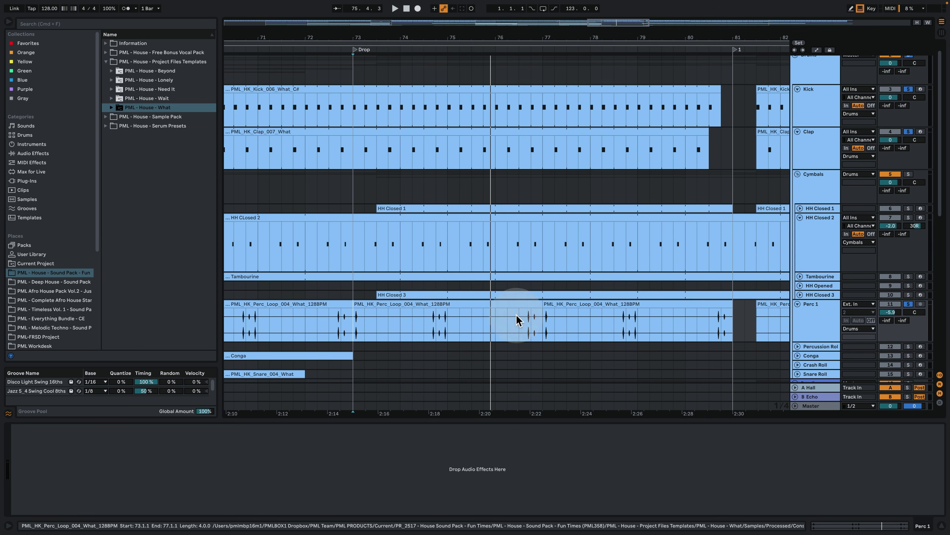
Unfold the Tambourine track, solo it as well, and play from bar 73.
left_click(799, 277)
left_click(354, 289)
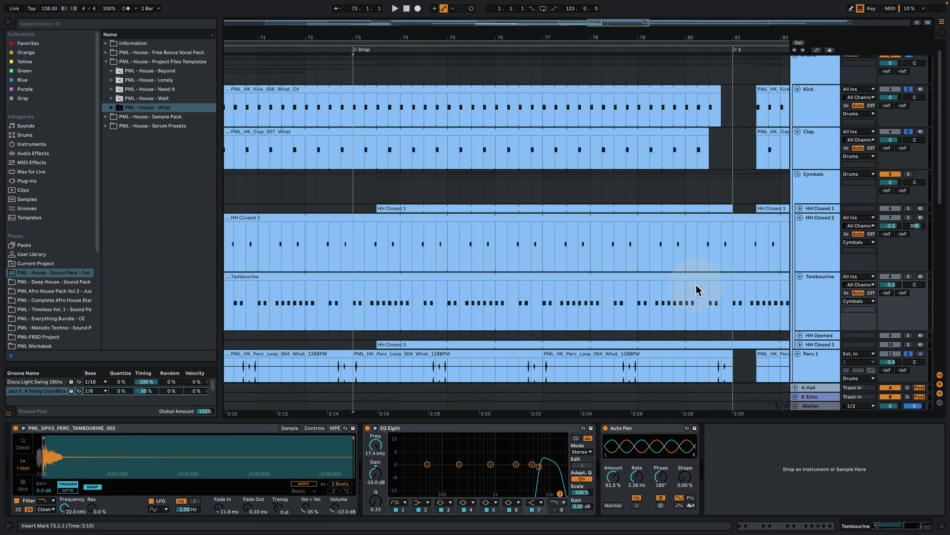
left_click(912, 276)
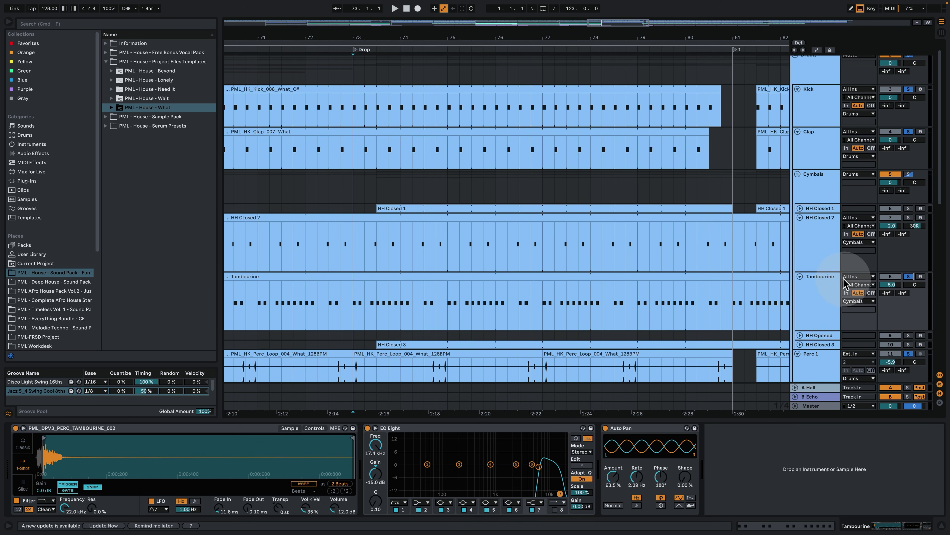
key("space")
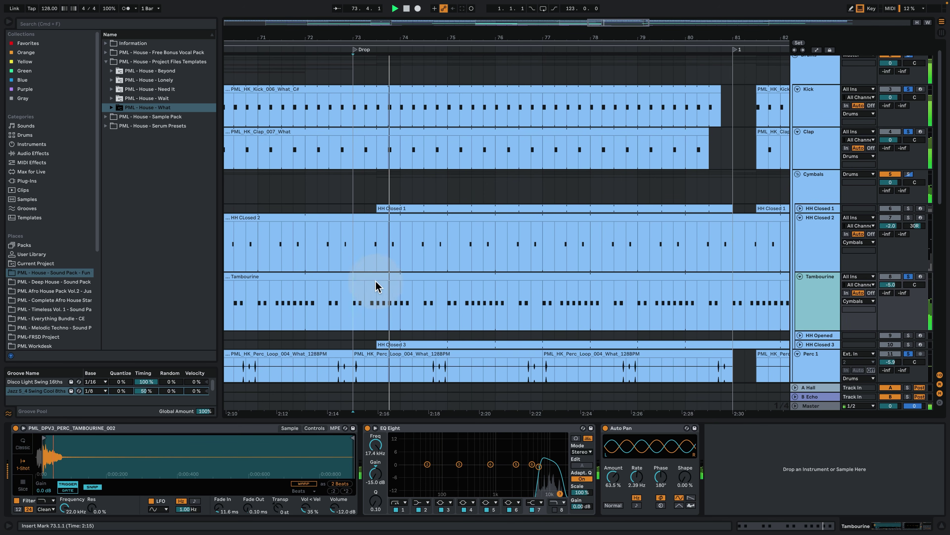
Examine the Tambourine clip's MIDI note pattern, and return to the track's device chain.
double_click(390, 276)
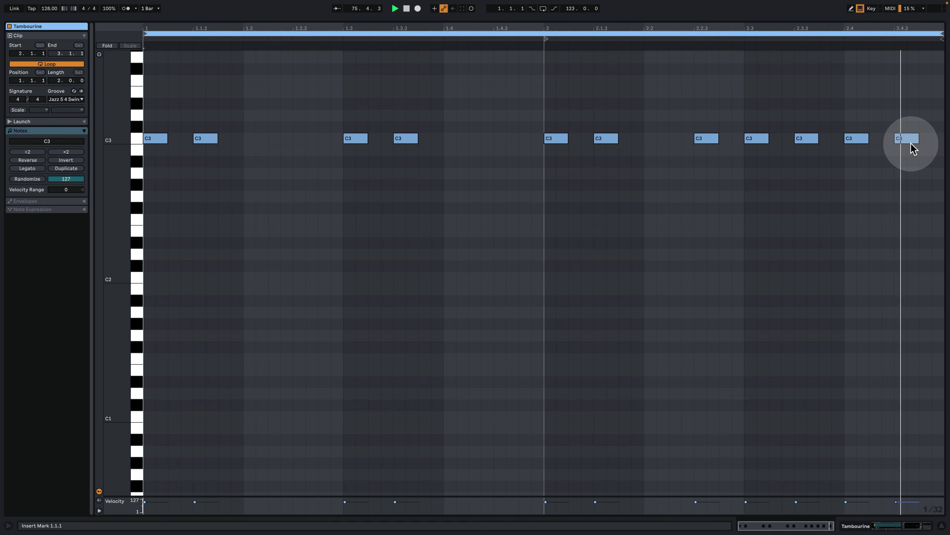
left_click(861, 524)
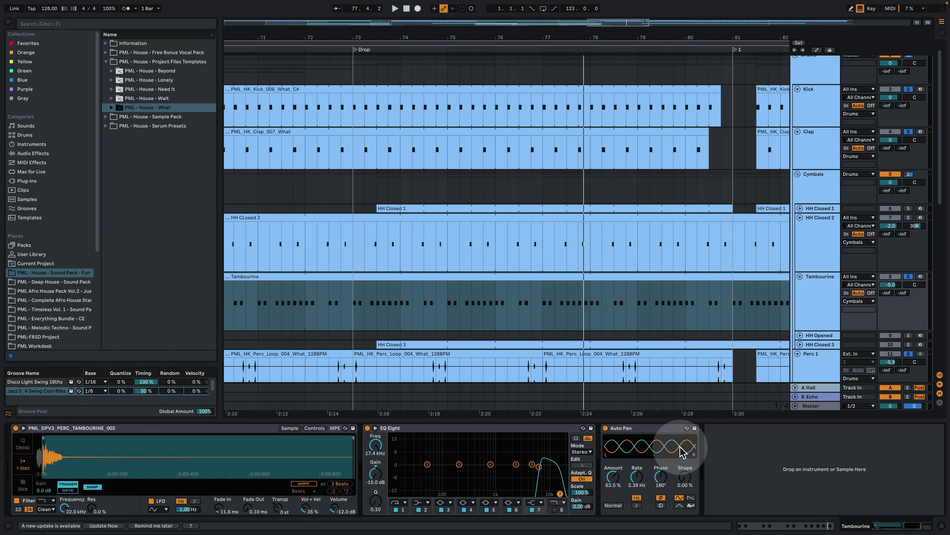
left_click(650, 301)
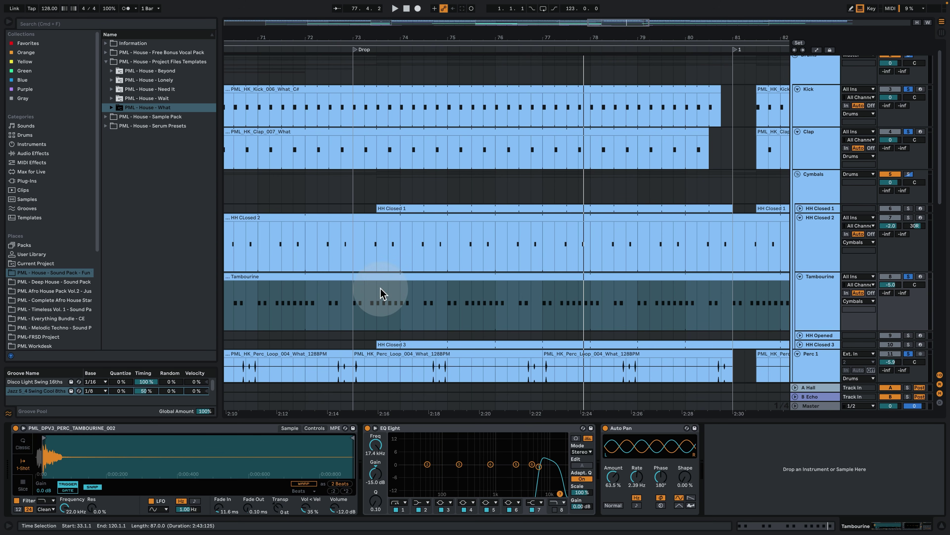
Solo the HH Closed 2 track on its own and play it from 73.2.
scroll(365, 305, "down", 1)
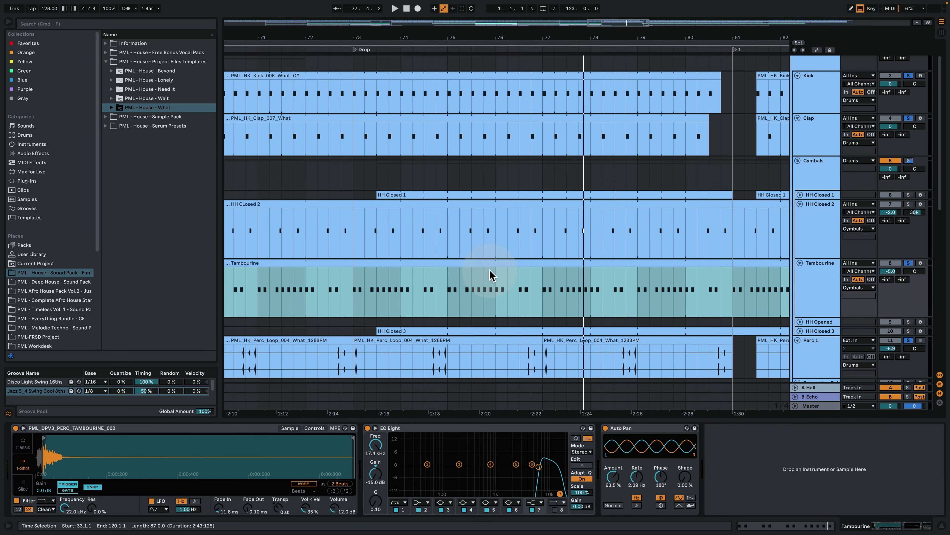
scroll(487, 277, "down", 6)
scroll(482, 281, "down", 6)
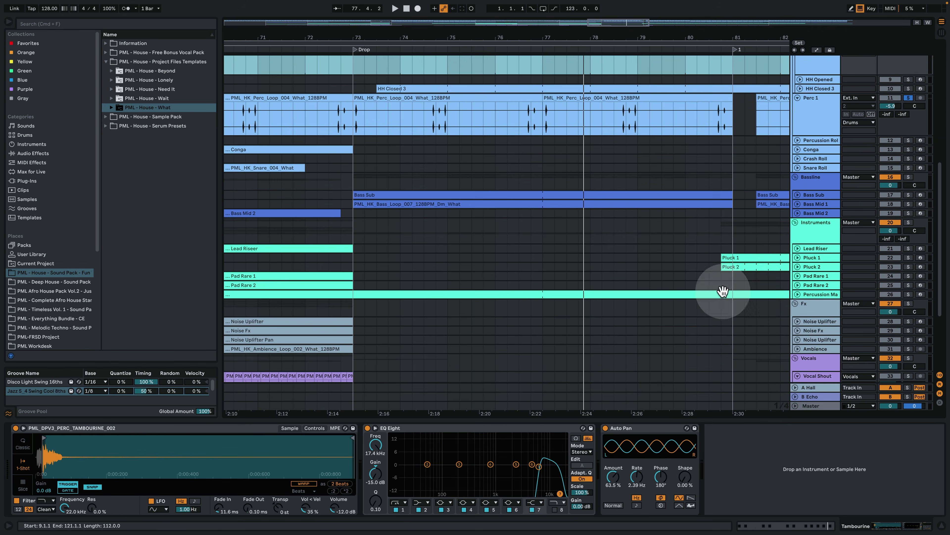
scroll(468, 255, "up", 5)
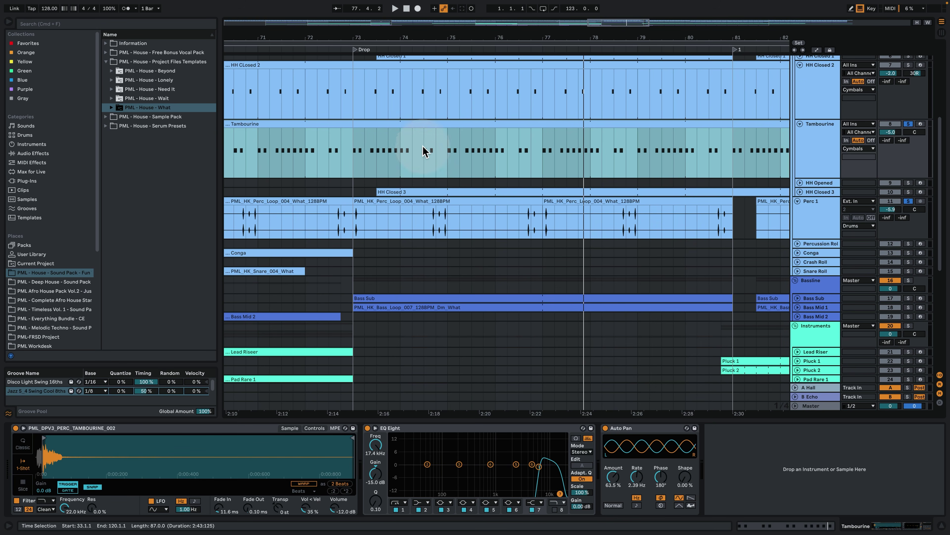
scroll(431, 194, "up", 3)
scroll(729, 232, "up", 2)
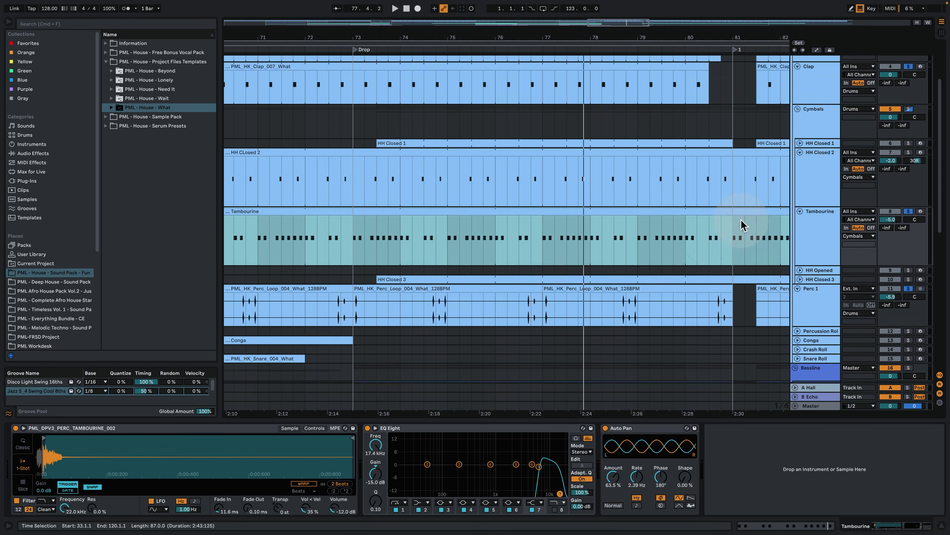
left_click(817, 163)
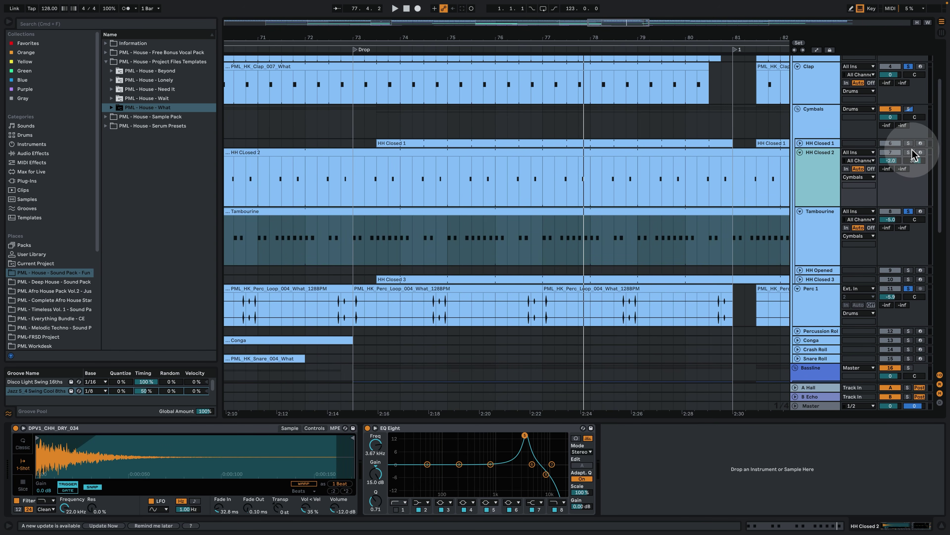
left_click(908, 152)
left_click(375, 178)
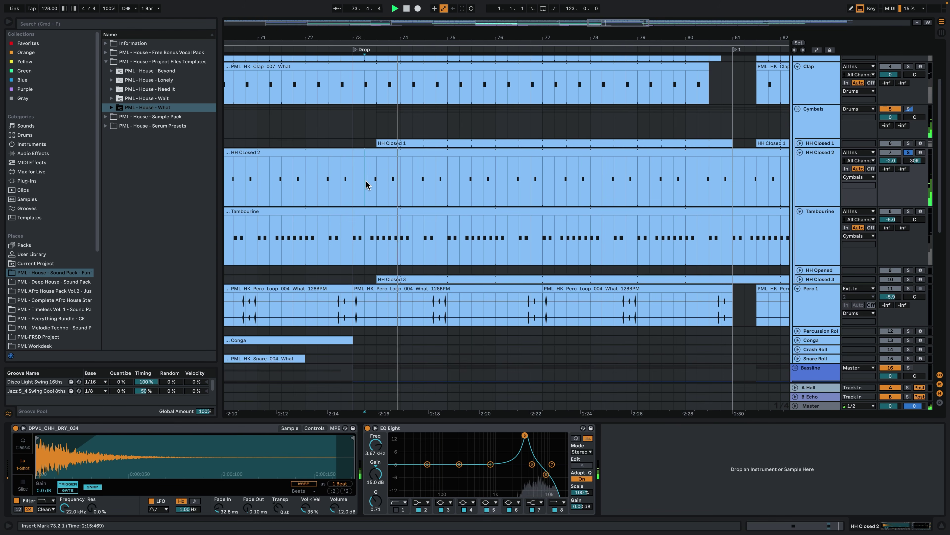
Open the HH Closed 2 clip's MIDI notes and set the note grid to 1/16.
double_click(394, 153)
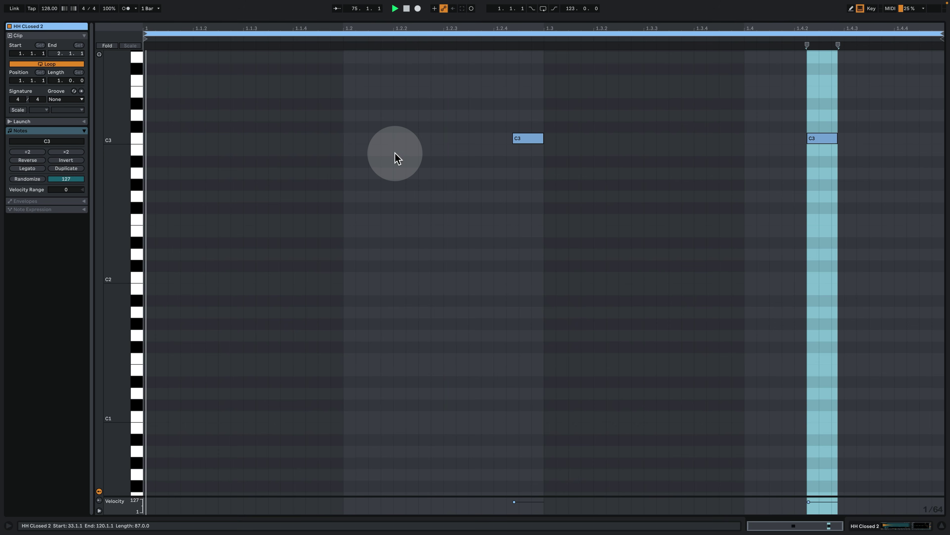
right_click(509, 192)
left_click(576, 322)
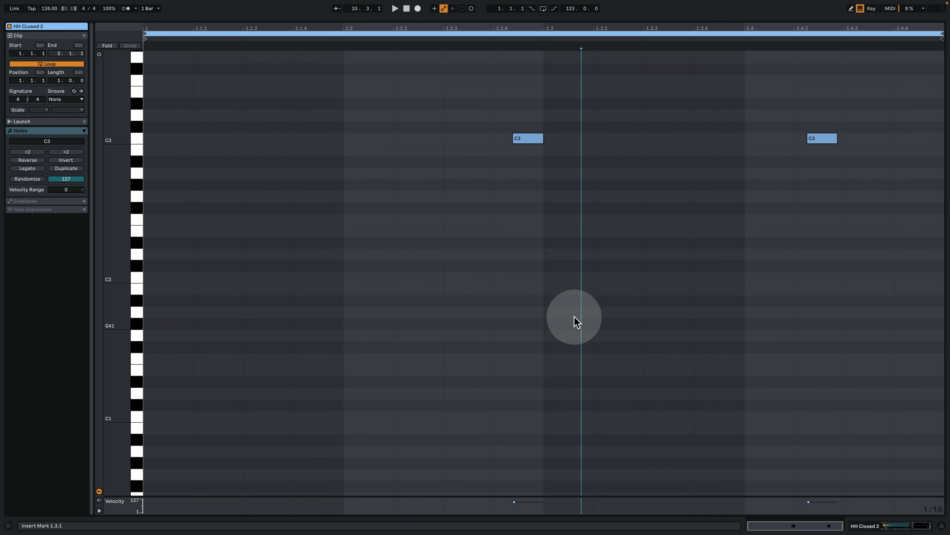
Examine the placement of the two C3 notes against the 1/16 grid, and return to the HH Closed 2 device chain.
left_click(535, 204)
scroll(520, 217, "up", 3)
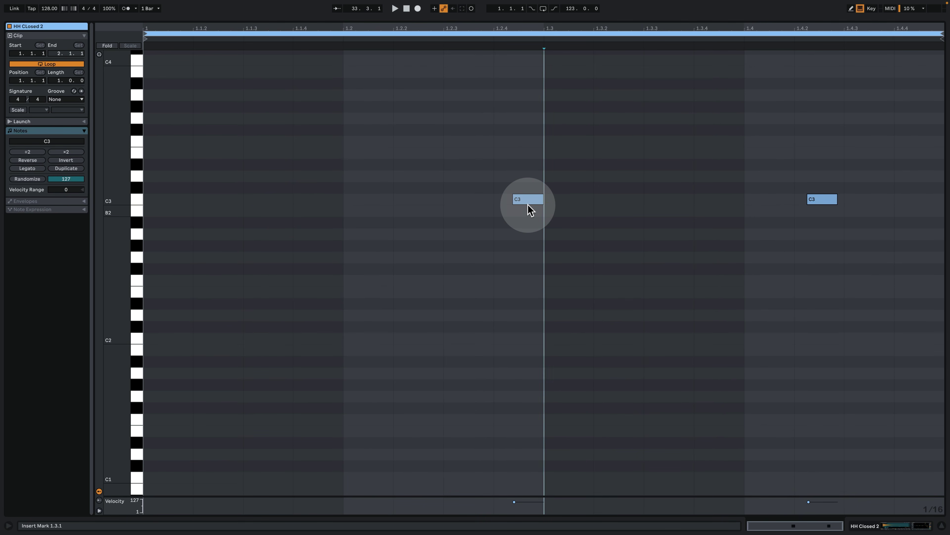
left_click(519, 202)
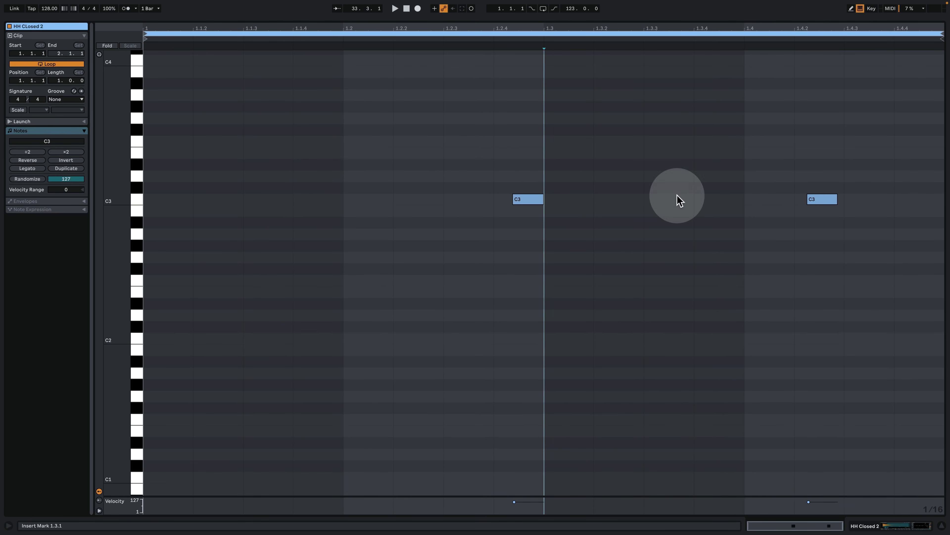
left_click(817, 204)
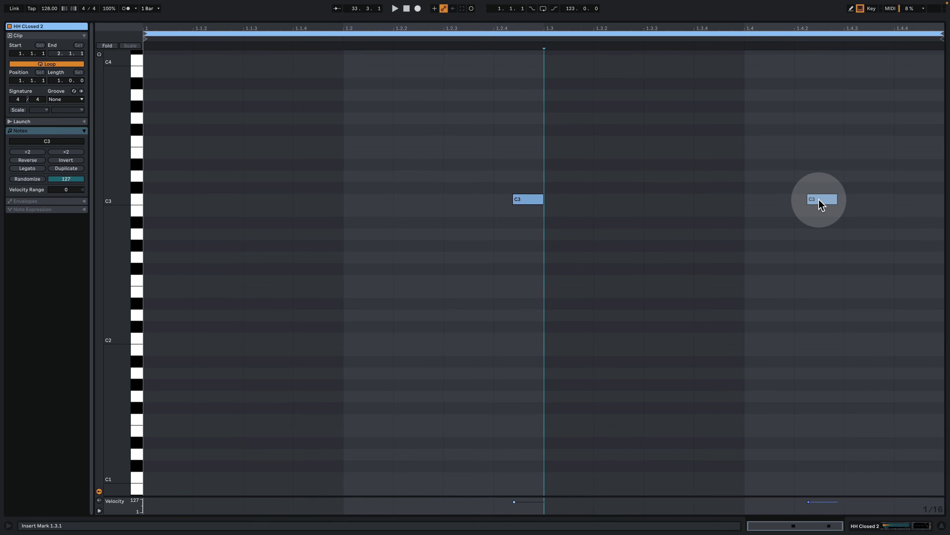
left_click(813, 204)
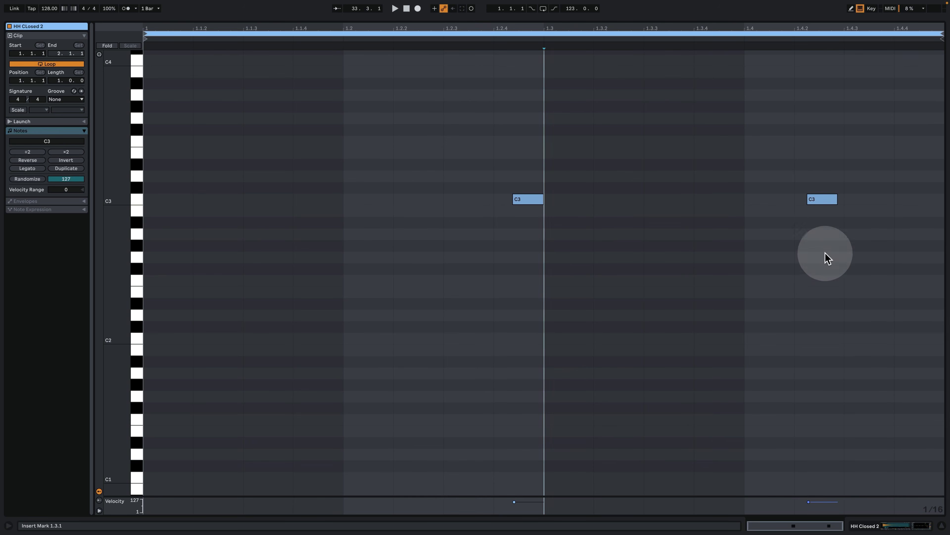
left_click(886, 522)
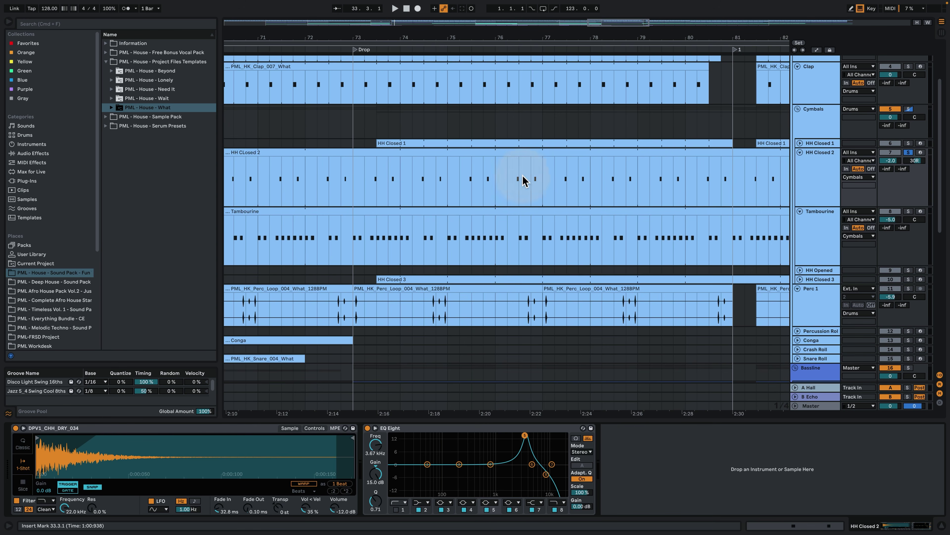
Solo the Kick alongside HH Closed 2 and play the two patterns together from bar 73.
left_click(374, 39)
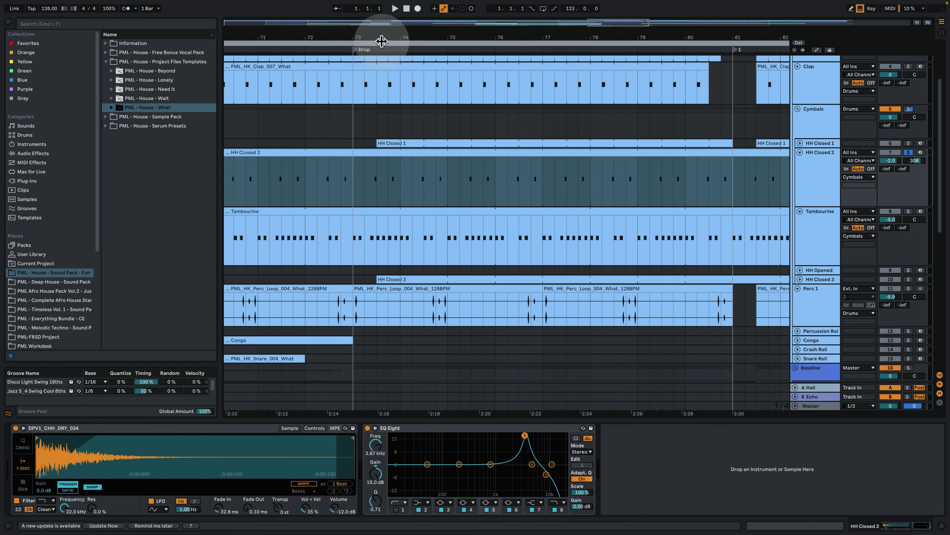
mouse_move(377, 33)
left_mouse_down()
mouse_move(428, 180)
mouse_move(389, 176)
mouse_move(413, 176)
left_mouse_up()
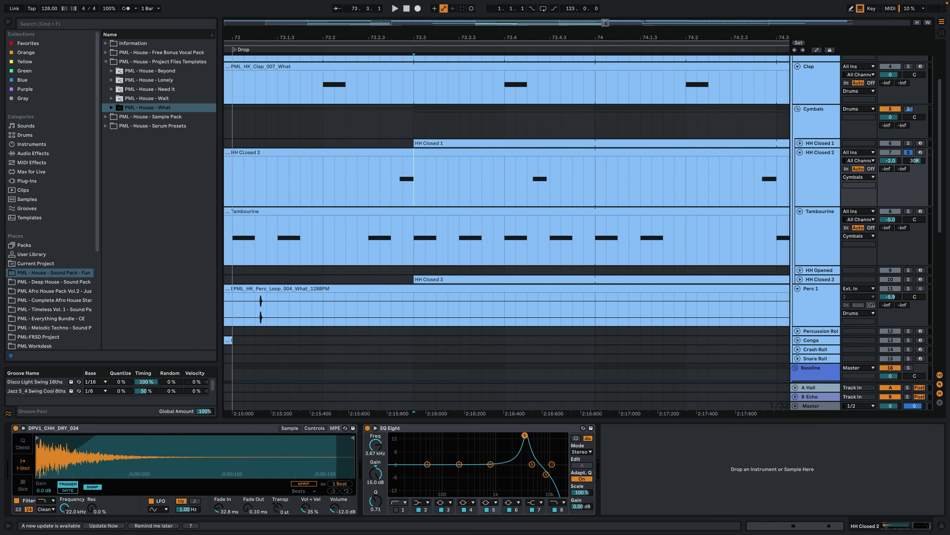
left_click_drag(420, 38, 419, 19)
left_click(348, 173)
scroll(861, 158, "up", 3)
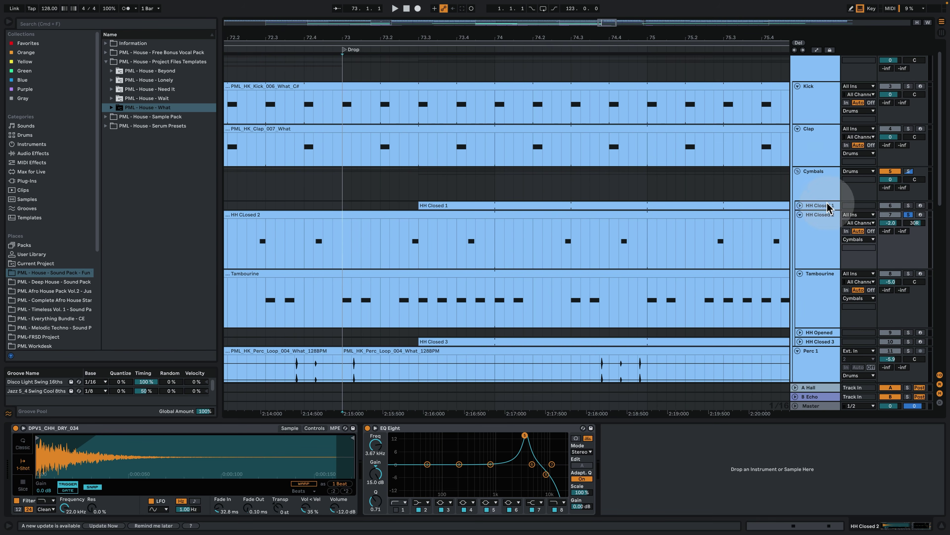
left_click(908, 86)
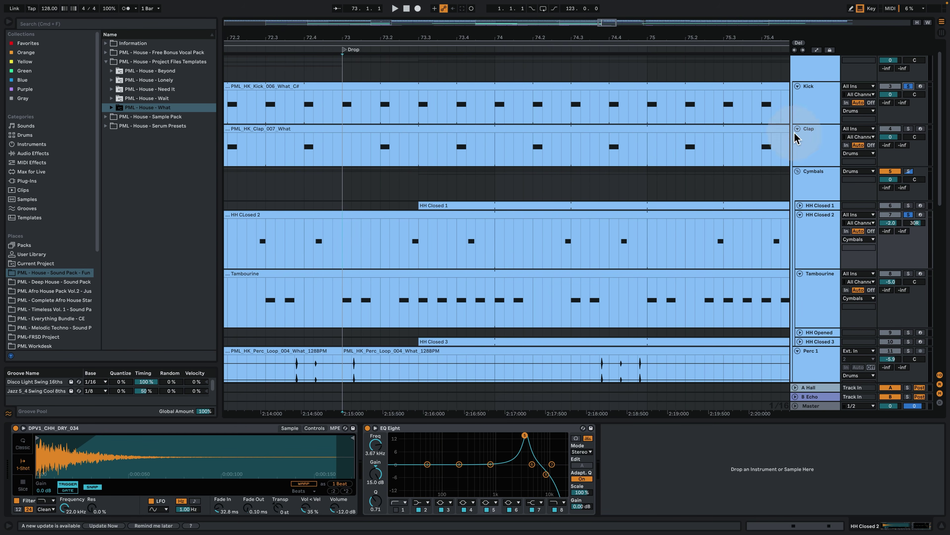
key("space")
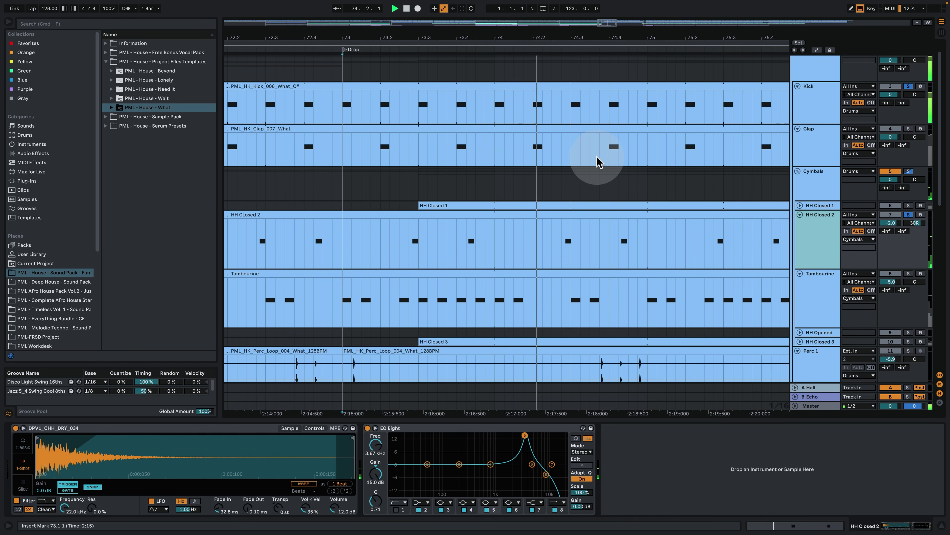
Unfold the HH Closed 1 track, solo it on its own, and play its clip from 73.3.
left_click_drag(568, 37, 431, 38)
key("space")
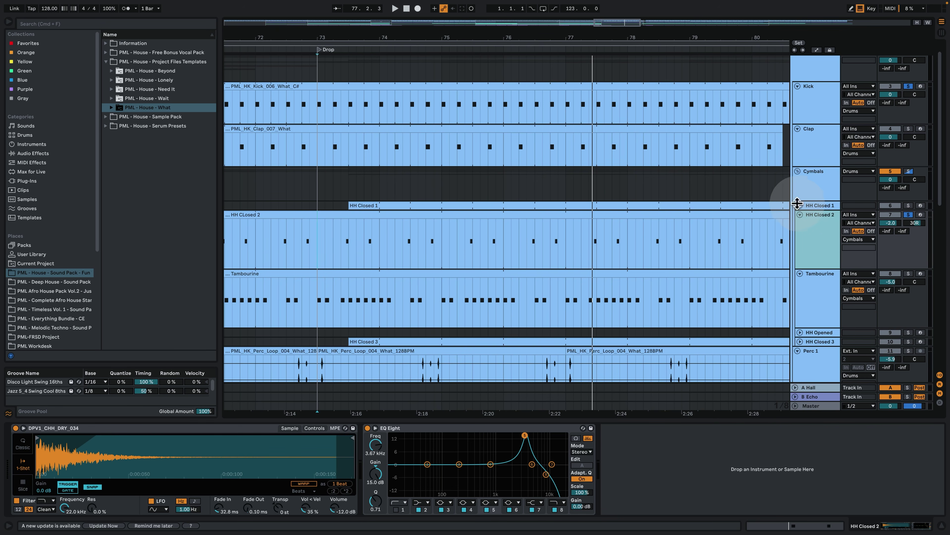
left_click(799, 205)
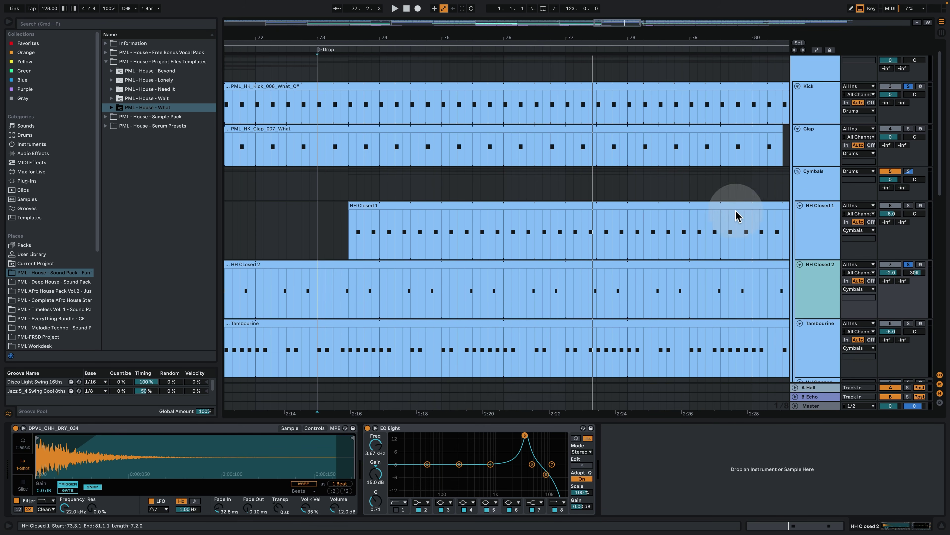
left_click(359, 226)
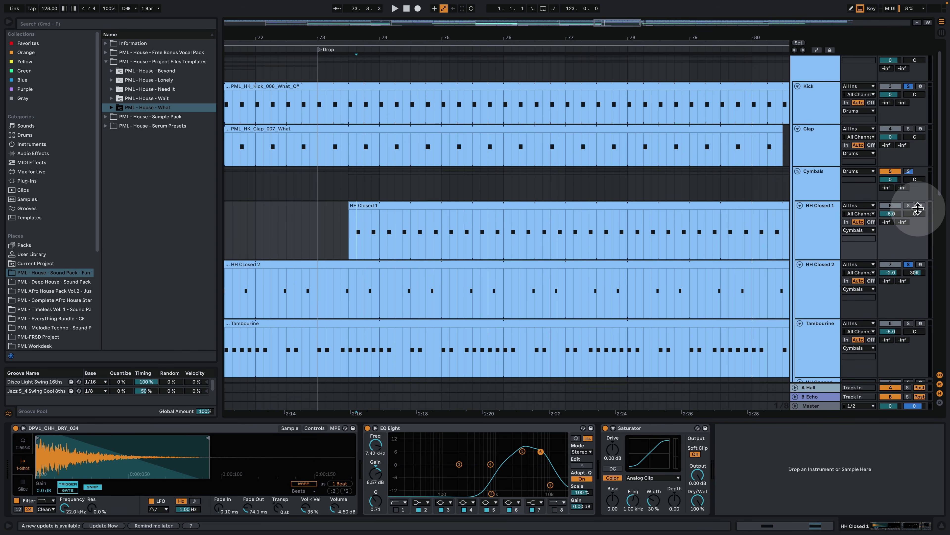
left_click(912, 205)
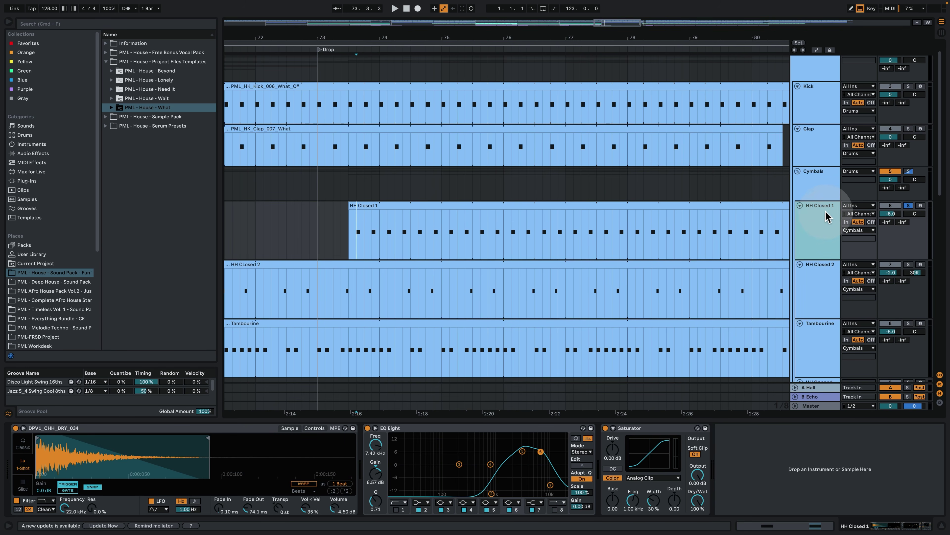
left_click(357, 206)
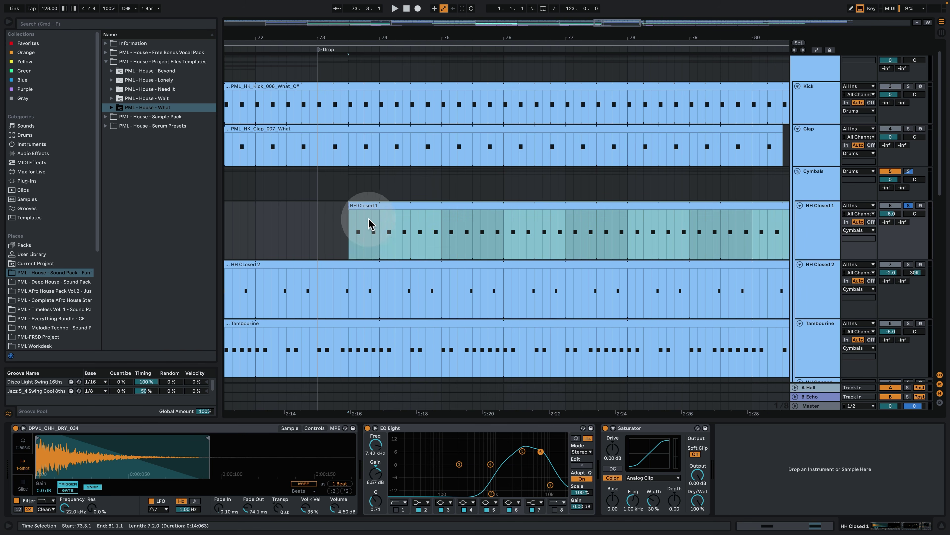
key("space")
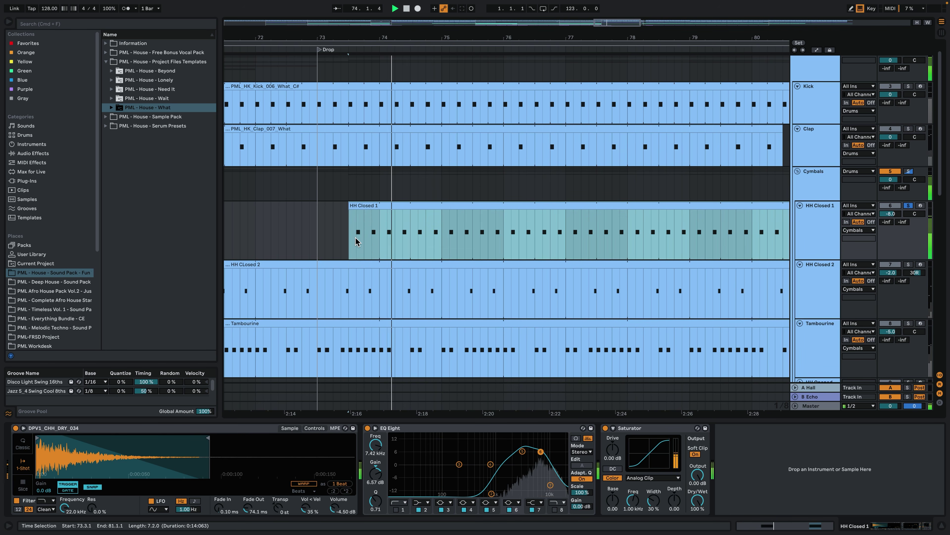
left_click(368, 240)
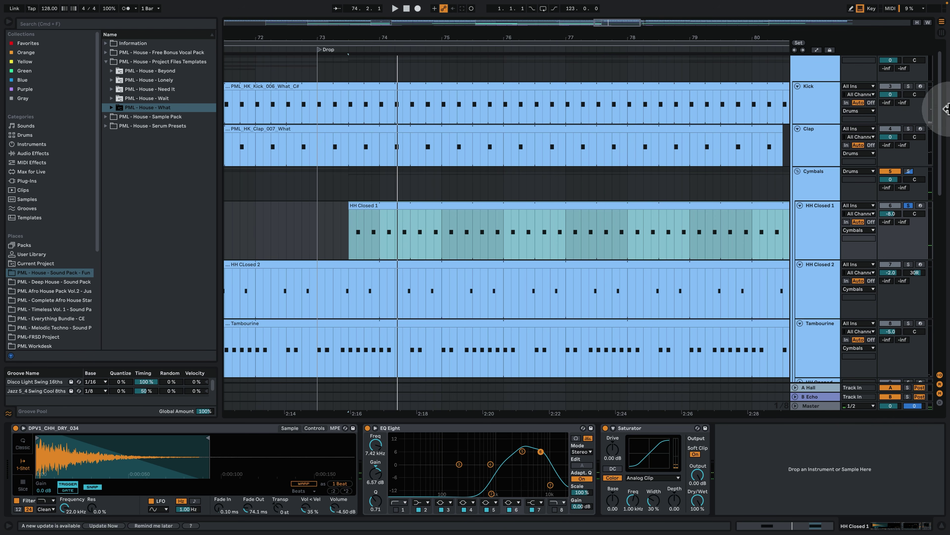
Solo the Kick and Clap alongside HH Closed 1 and play the three patterns together from the start of the Drop.
left_click(911, 86)
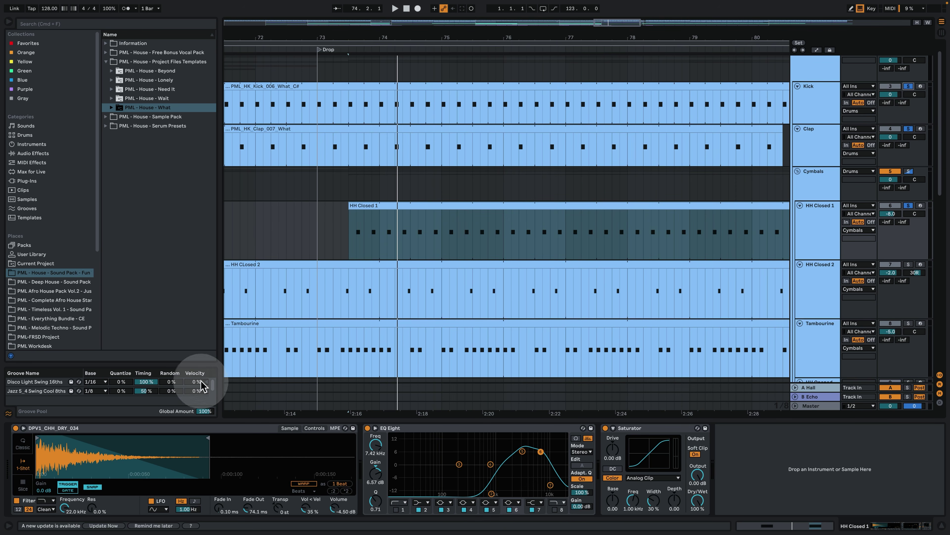
left_click(323, 160)
key("space")
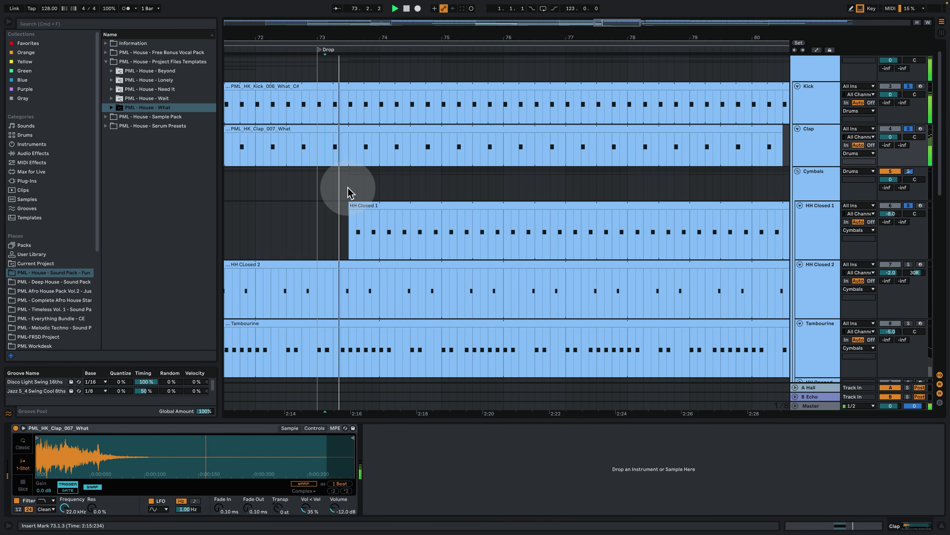
left_click(422, 212)
key("space")
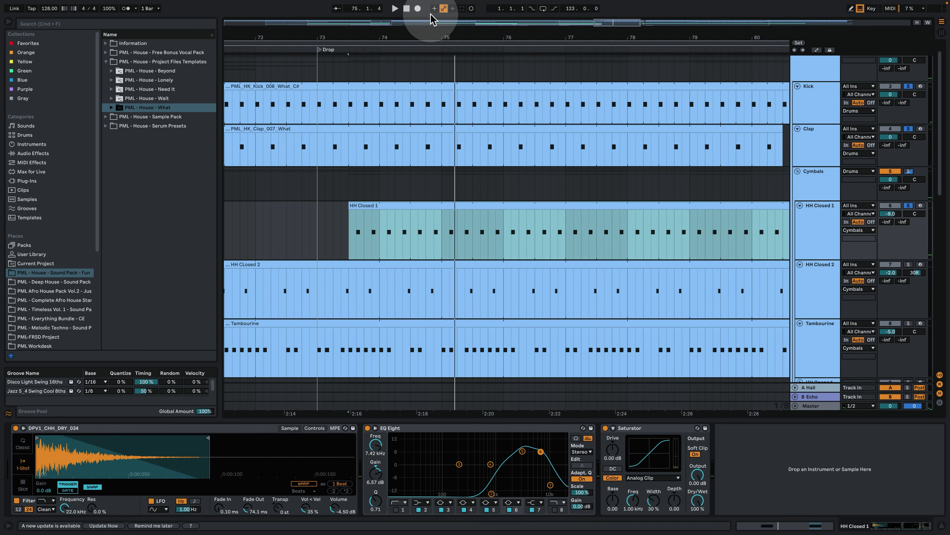
Add HH Closed 2, Tambourine and Perc 1 to the soloed tracks and play the combined groove.
left_click_drag(435, 36, 371, 37)
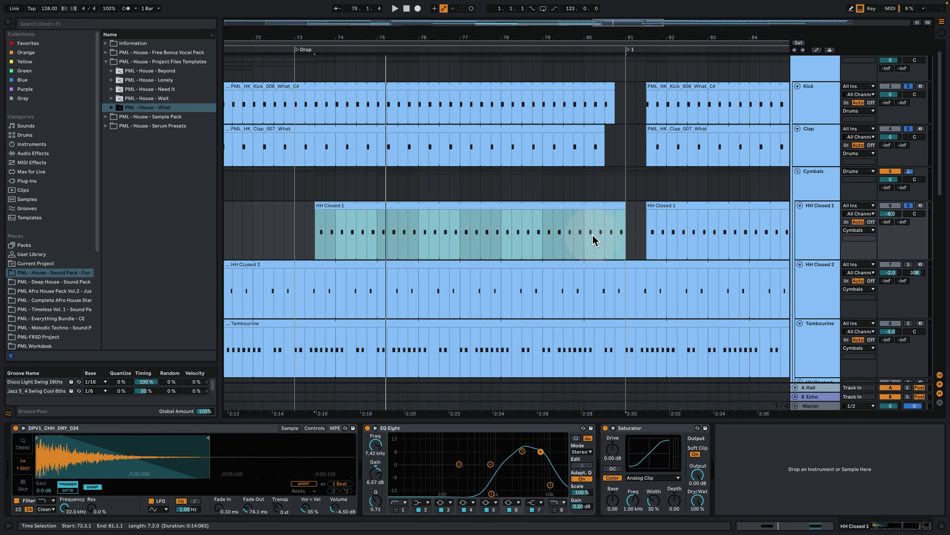
scroll(564, 247, "down", 3)
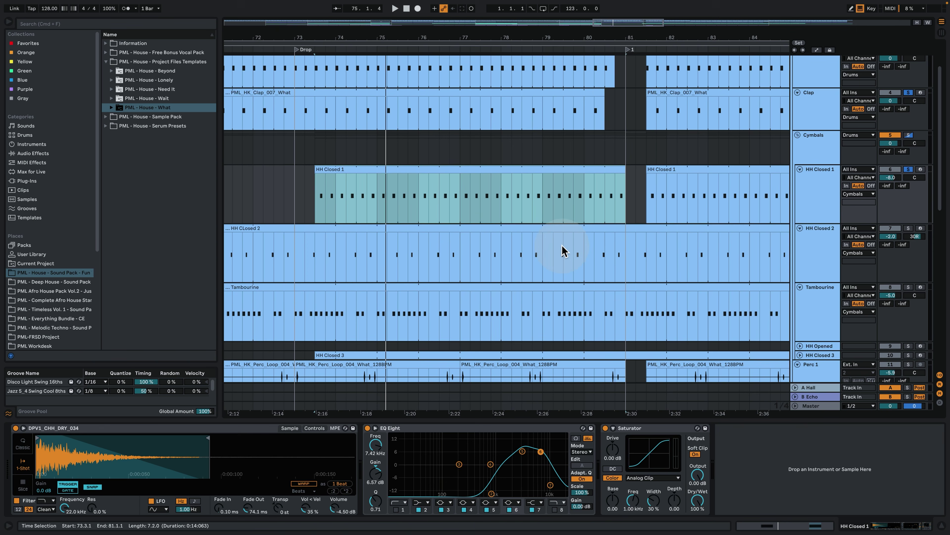
left_click(909, 228)
scroll(901, 291, "down", 5)
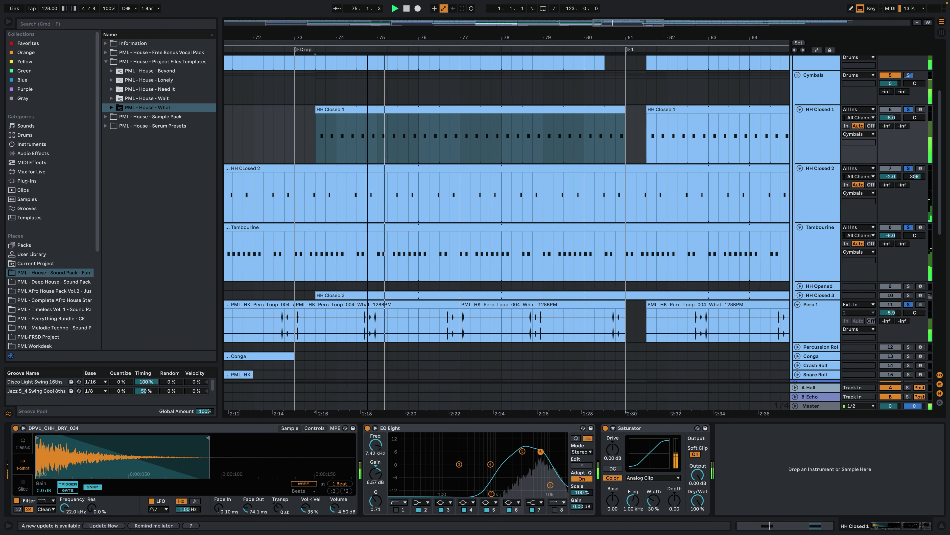
Compare how the HH Closed 2, Tambourine and Perc 1 hits line up between 74.3 and 75.1, and play the groove from bar 74.
left_click_drag(367, 40, 453, 192)
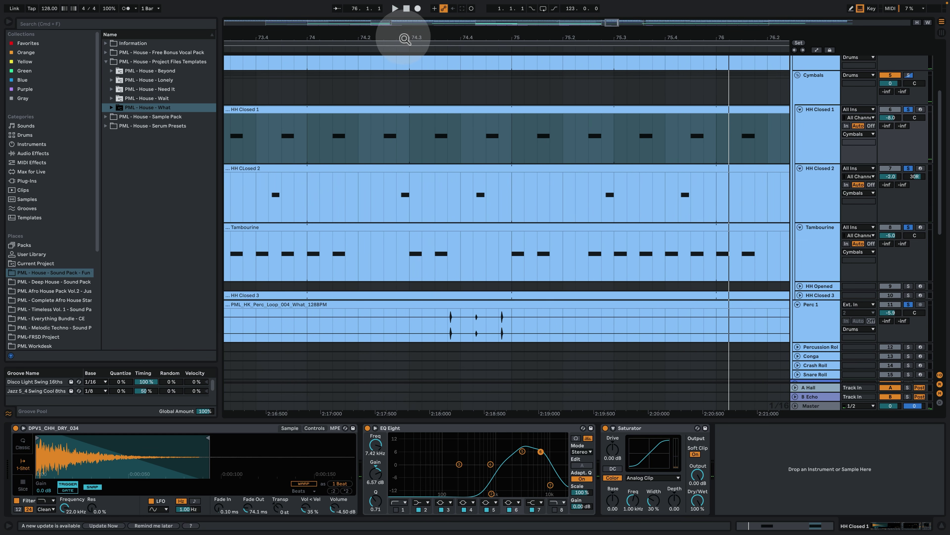
left_click_drag(399, 37, 408, 59)
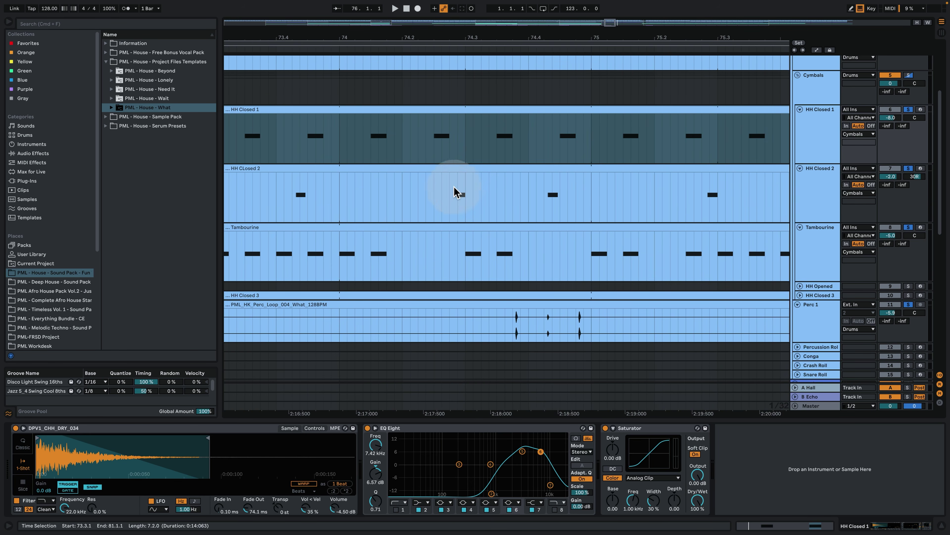
left_click(460, 198)
left_click(471, 260)
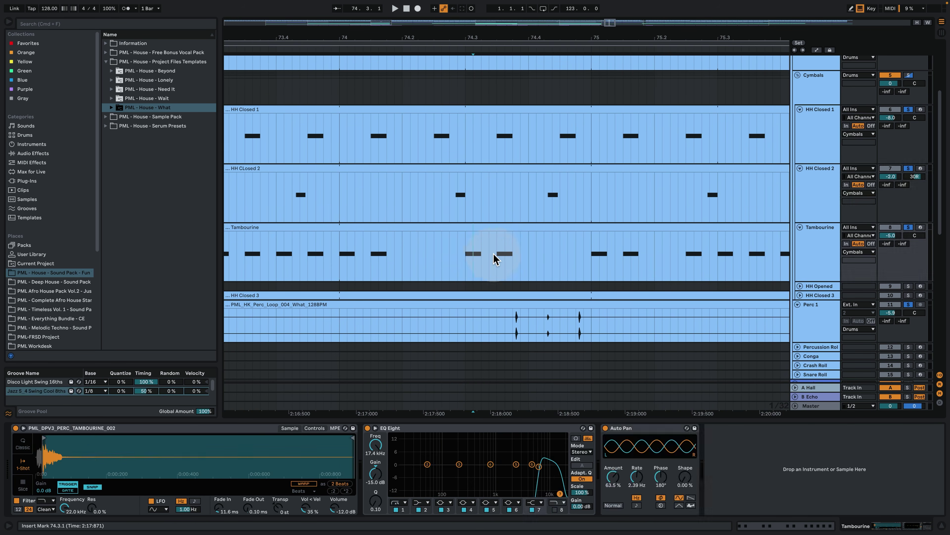
left_click_drag(512, 328, 528, 324)
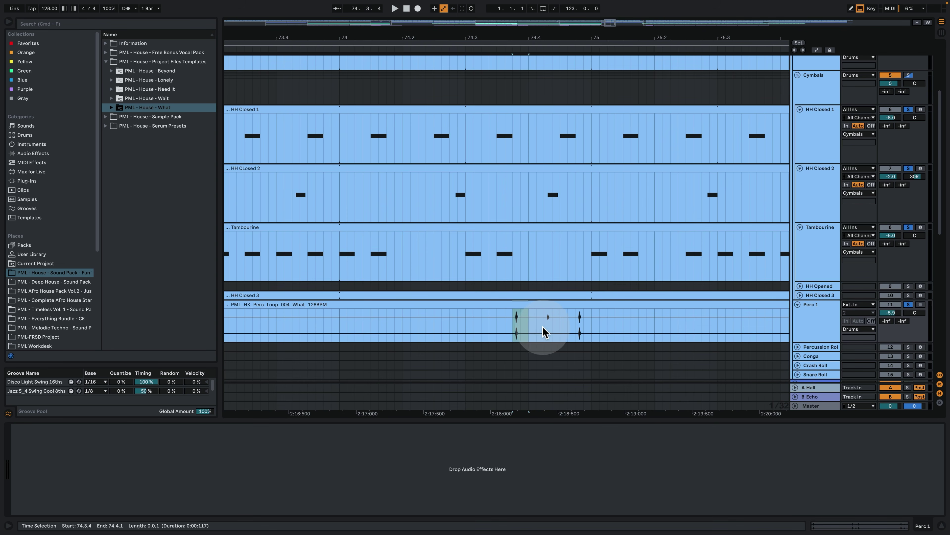
left_click_drag(560, 175, 564, 181)
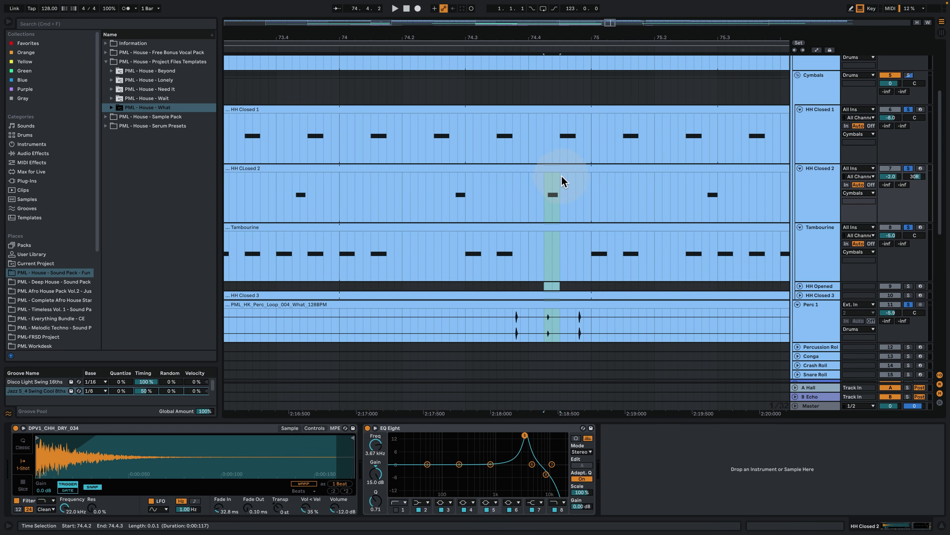
left_click(568, 154)
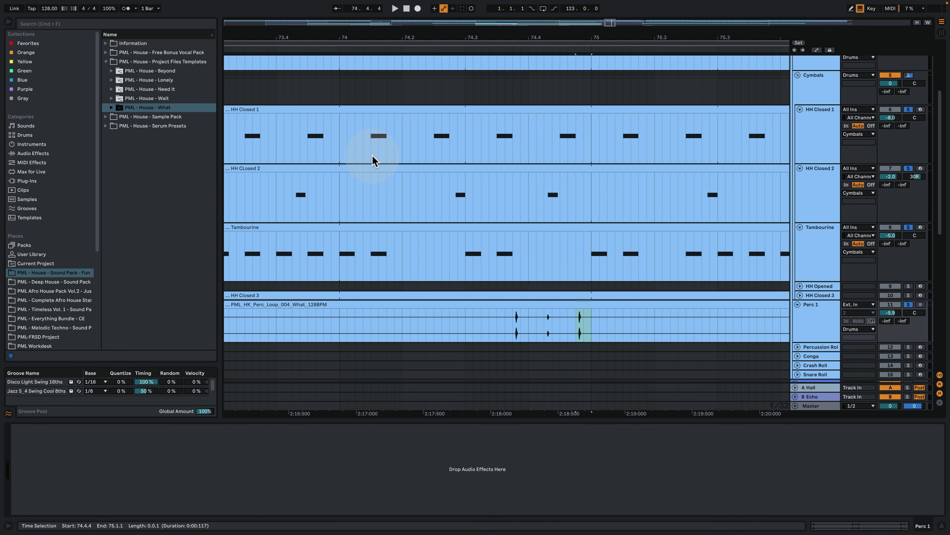
left_click(338, 136)
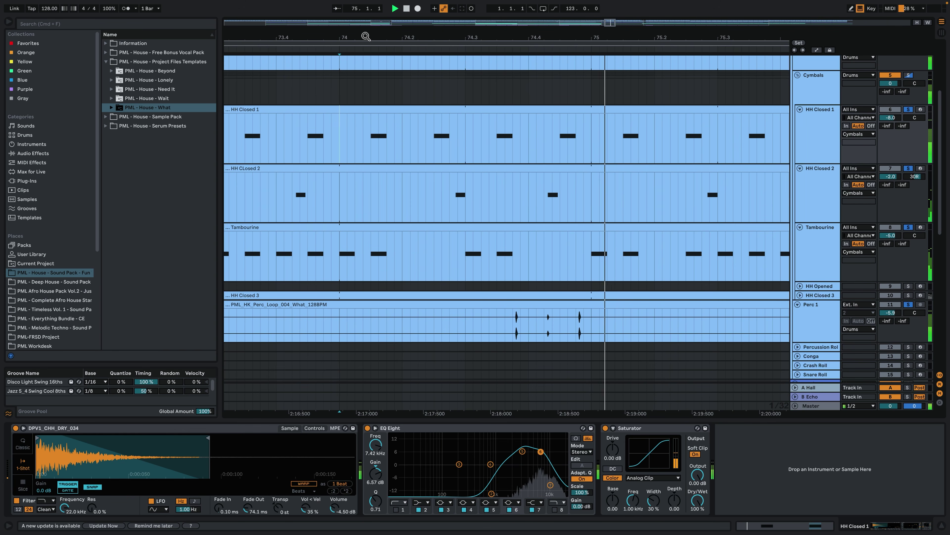
left_click_drag(366, 36, 366, 11)
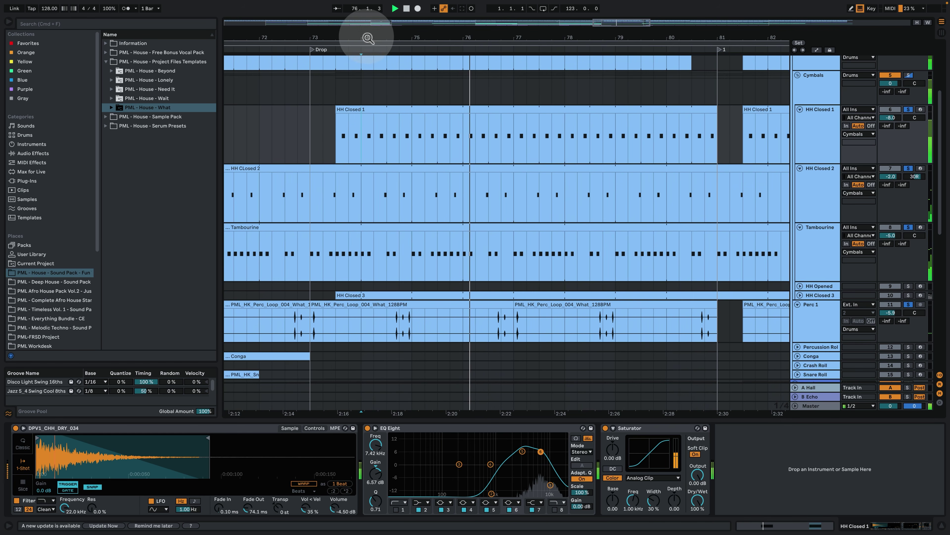
Unfold the HH Closed 3 track and solo it on its own, with playback set to start at 73.4.
left_click(800, 295)
scroll(733, 296, "down", 2)
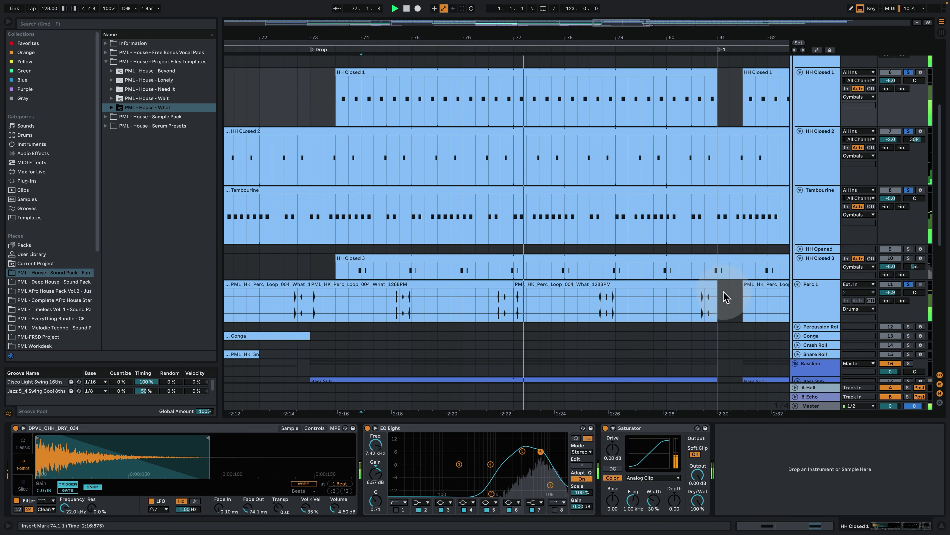
left_click(352, 275)
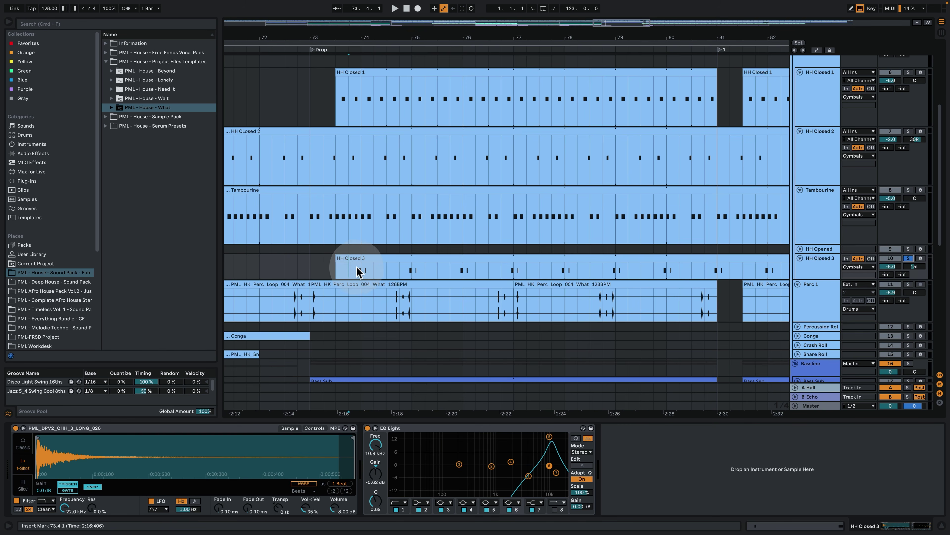
Open the HH Closed 3 clip's MIDI notes, examine the C3 notes' timing against the 1/16 grid, and return to the device chain.
double_click(341, 270)
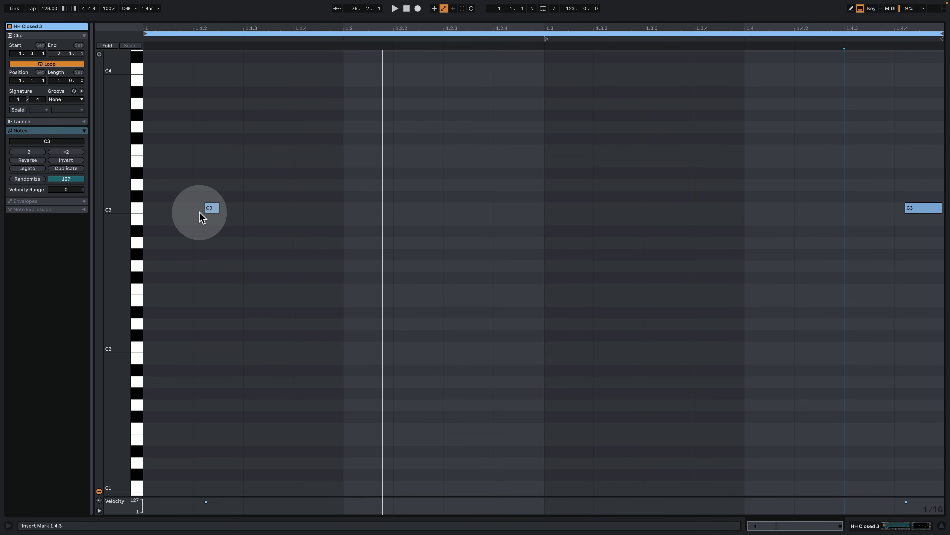
left_click(202, 240)
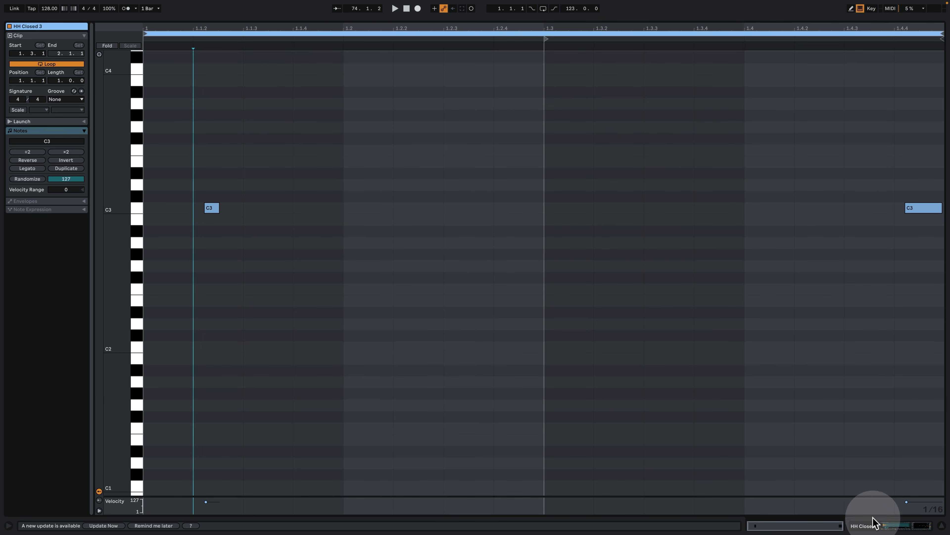
left_click(868, 525)
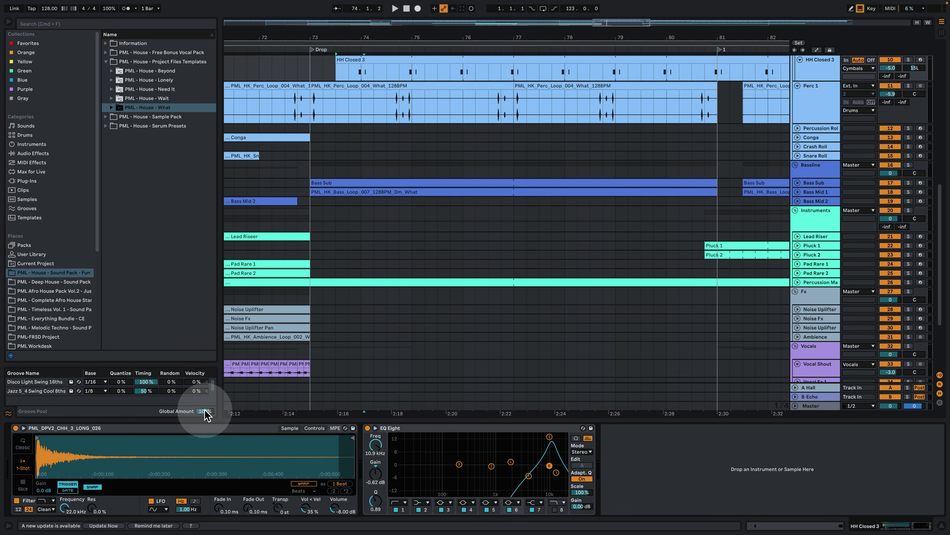
Reopen the HH Closed 3 clip's notes, try shifting the first C3 note toward 1.1.3, and restore its off-grid position just after 1.1.2.
scroll(348, 225, "up", 4)
double_click(350, 133)
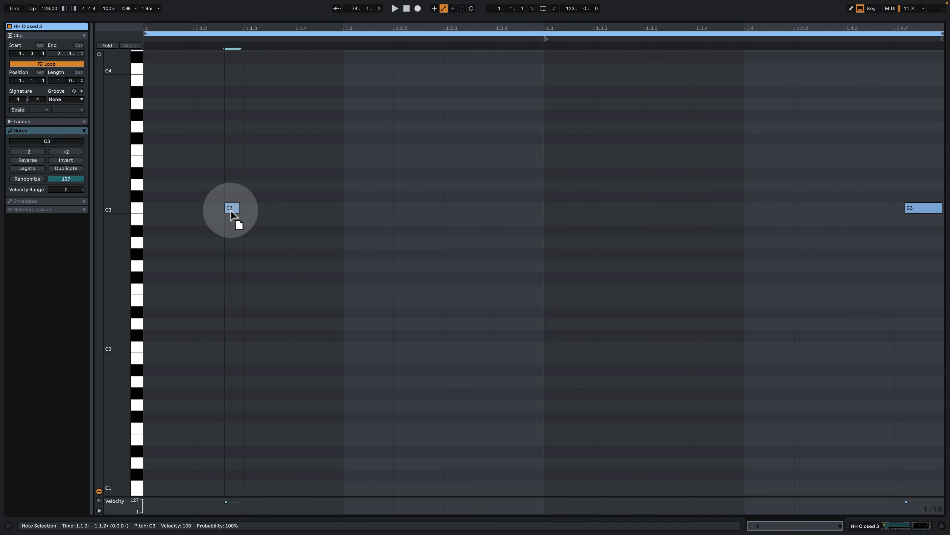
left_click_drag(210, 216, 219, 224)
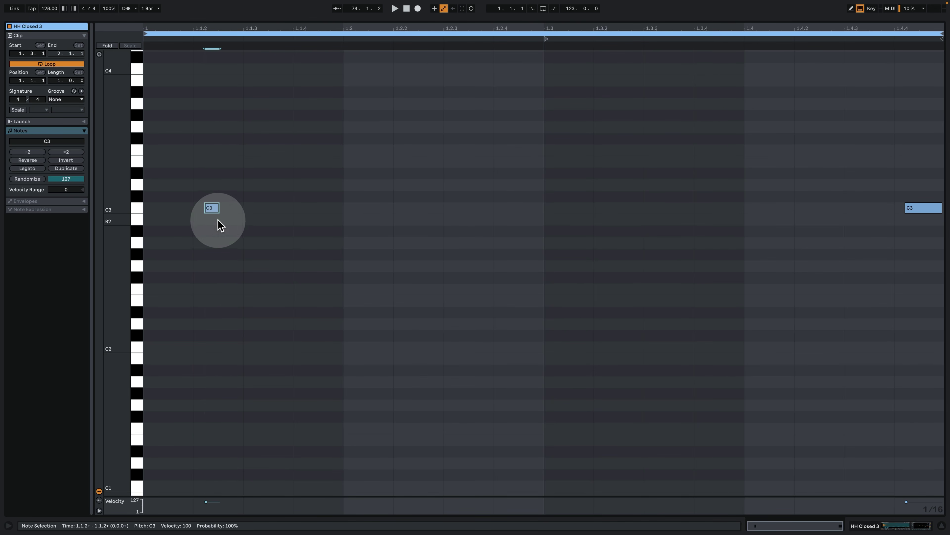
left_click(338, 214)
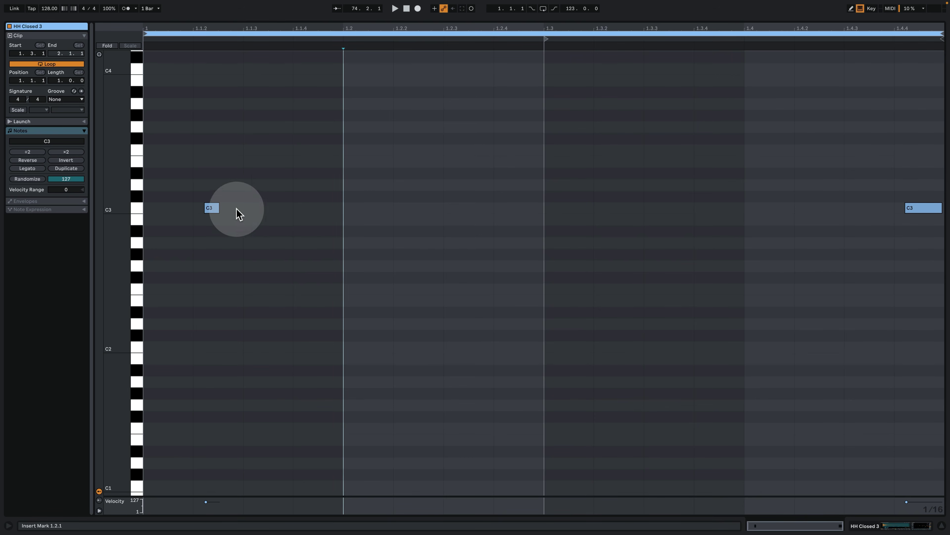
left_click(885, 522)
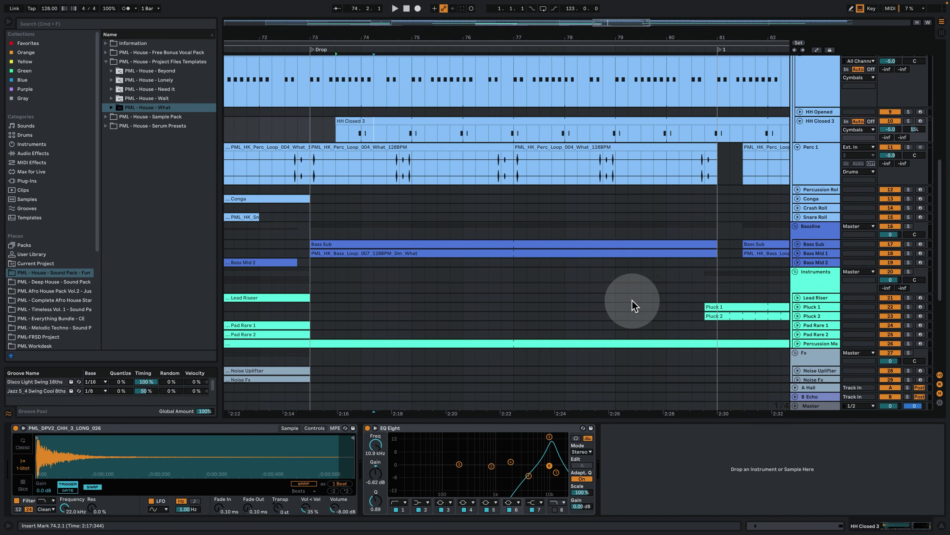
Solo Perc 1, Tambourine, HH Closed 2, HH Closed 1, Clap and Kick together with HH Closed 3 and play the full drum groove.
left_click(909, 211)
left_click(908, 236)
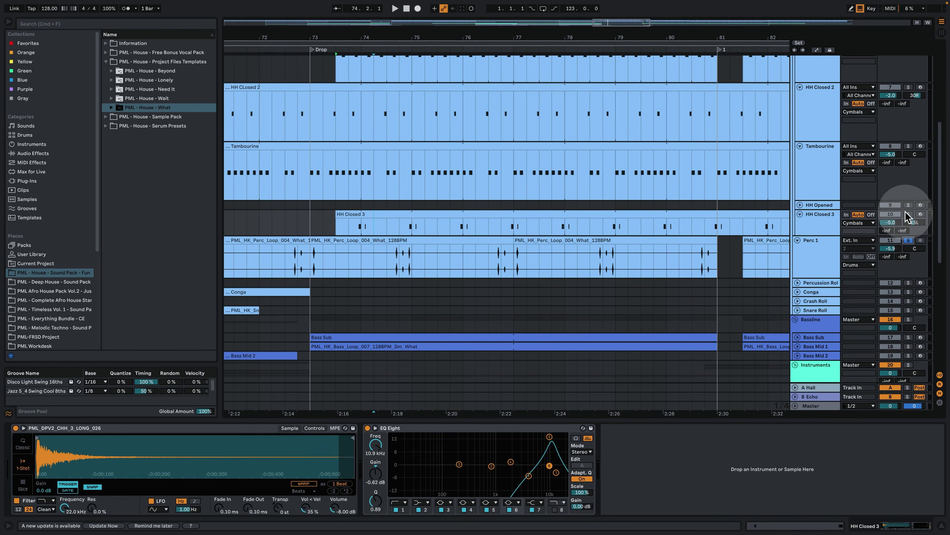
left_click(908, 146)
left_click(908, 87)
scroll(892, 123, "up", 5)
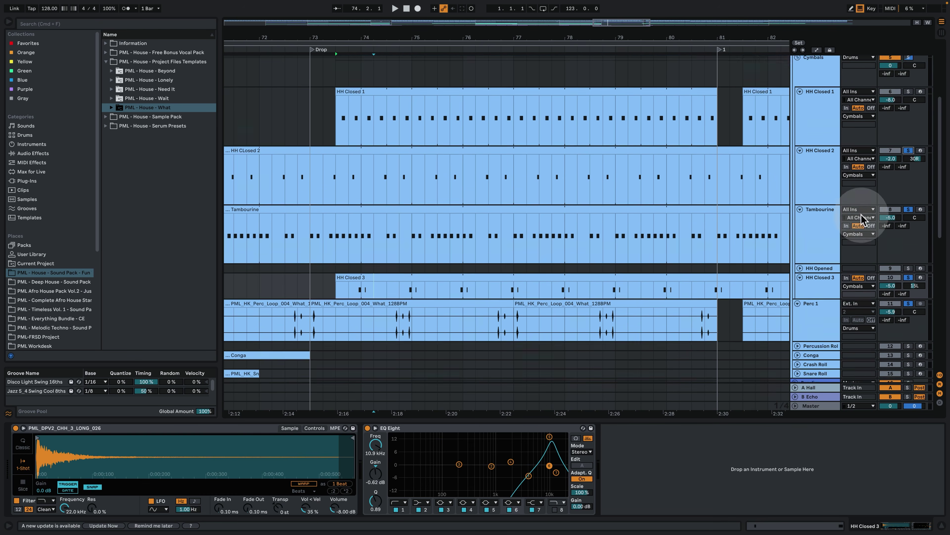
left_click(908, 116)
scroll(909, 120, "up", 3)
left_click(908, 125)
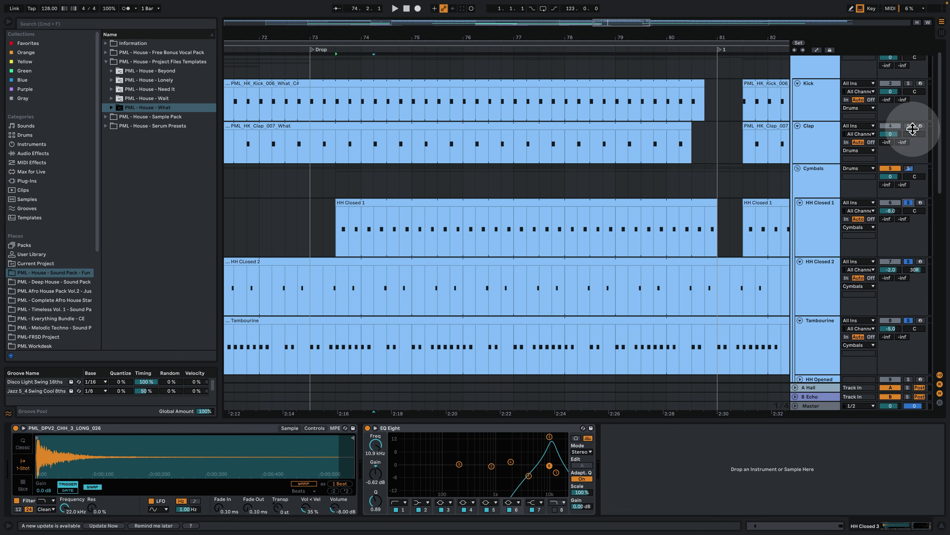
left_click(909, 83)
key("space")
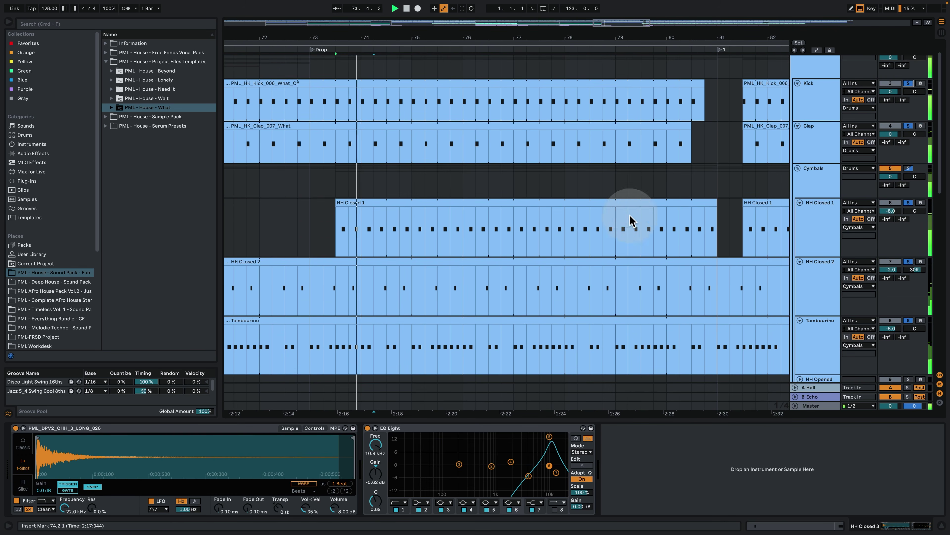
scroll(633, 232, "down", 3)
scroll(652, 254, "down", 2)
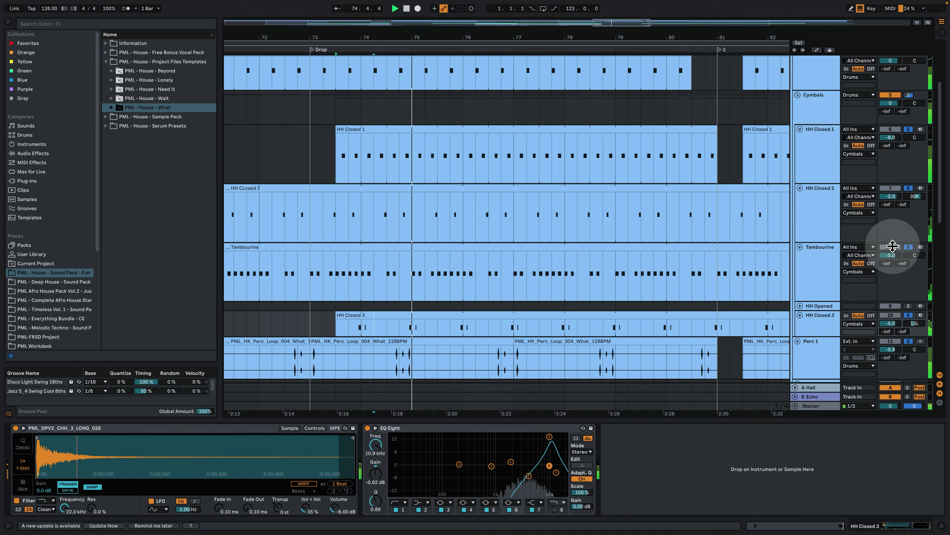
Compare the HH Closed 2 hit around 73.4.2 with the HH Closed 3 hits between 73.4.3 and 74.1.4, selecting each range.
scroll(843, 269, "down", 2)
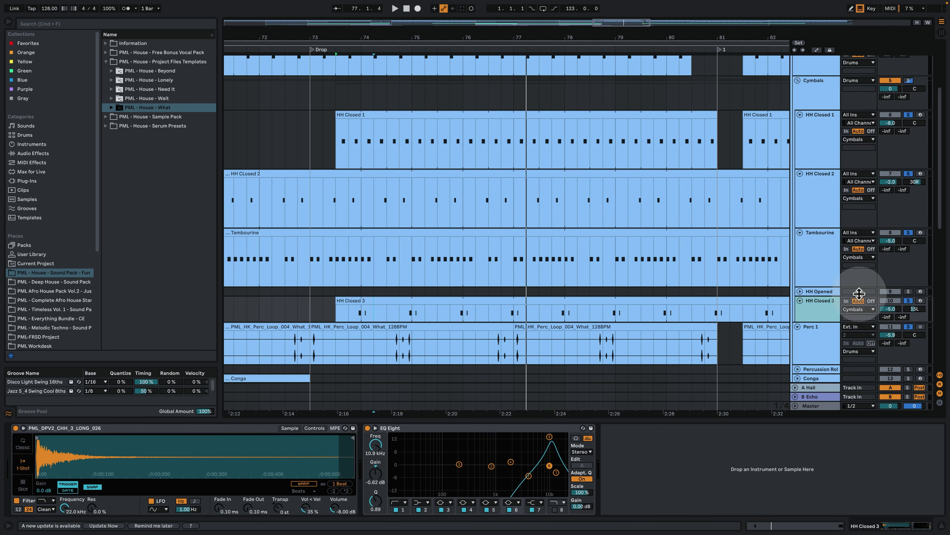
left_click_drag(326, 37, 437, 194)
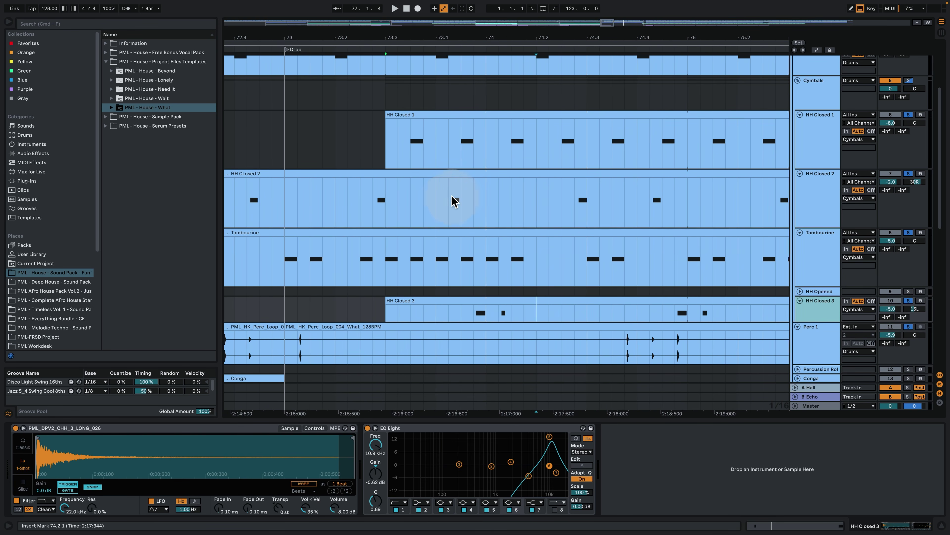
left_click(448, 203)
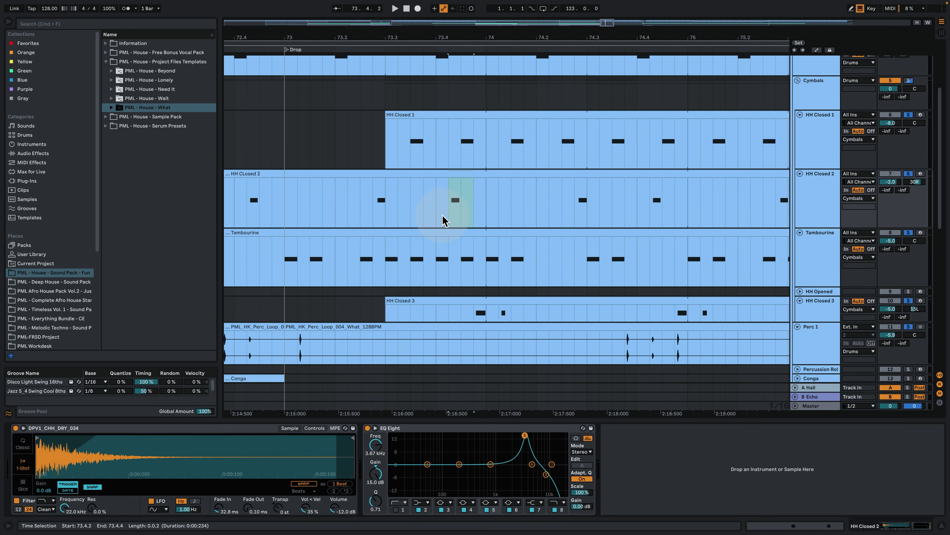
left_click_drag(528, 318, 527, 318)
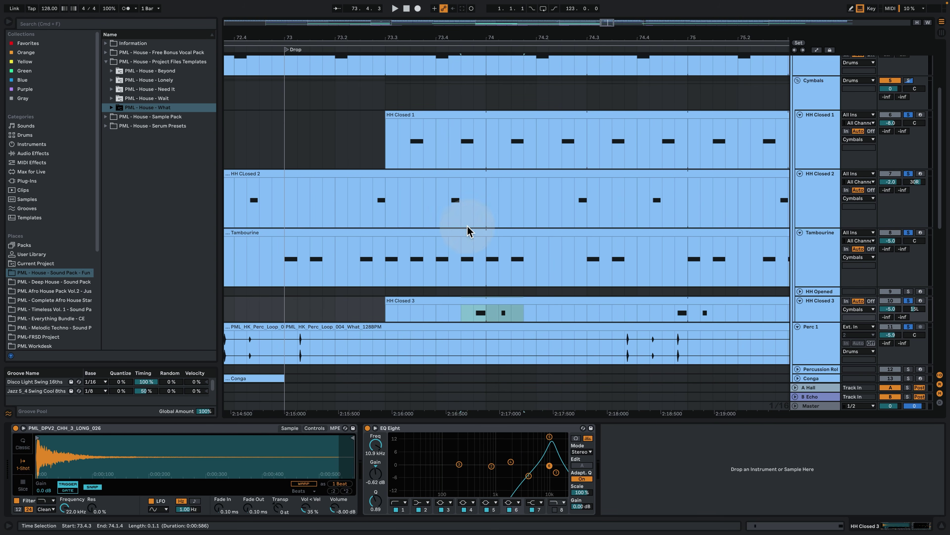
Play the soloed drum groove from 73.2.4 while reviewing the patterns from Kick and Clap down to Perc 1.
left_click(435, 195)
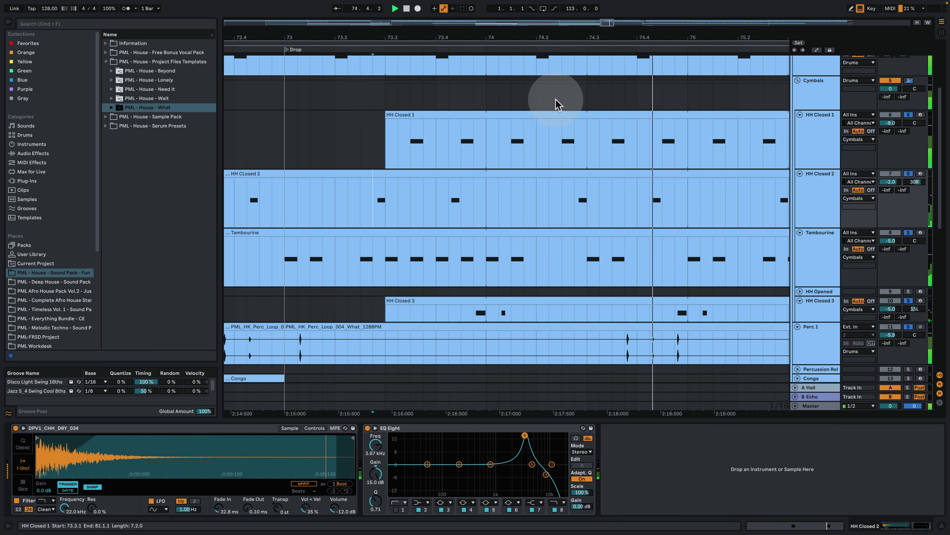
left_click_drag(541, 34, 486, 35)
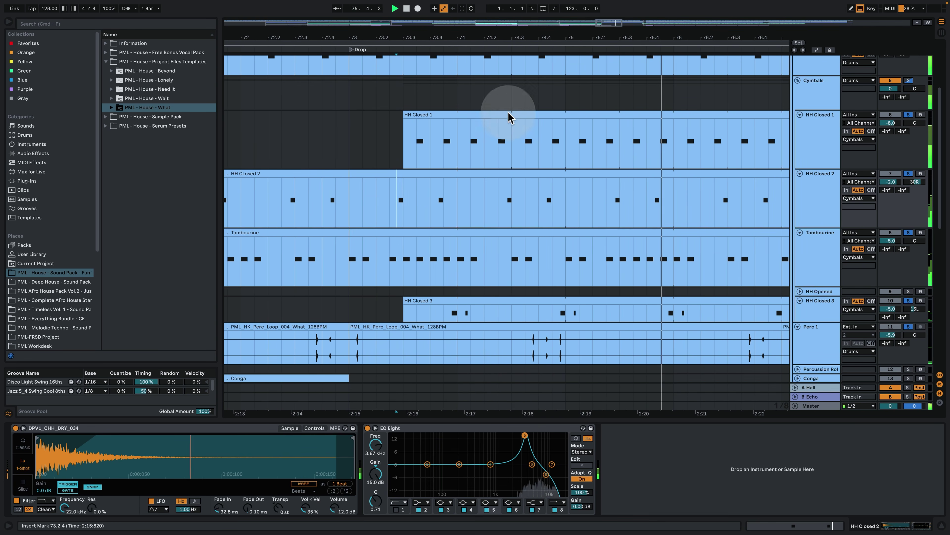
scroll(569, 213, "up", 3)
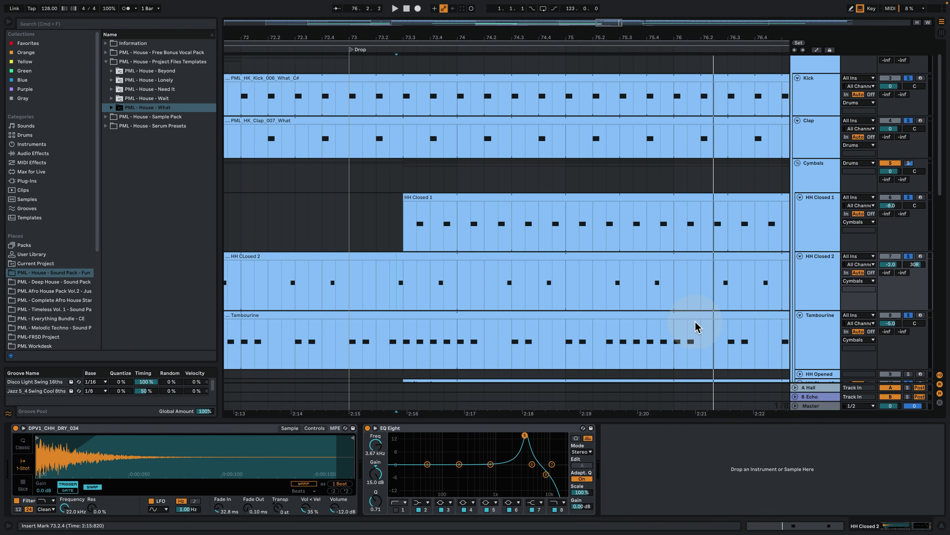
key("space")
scroll(641, 314, "down", 6)
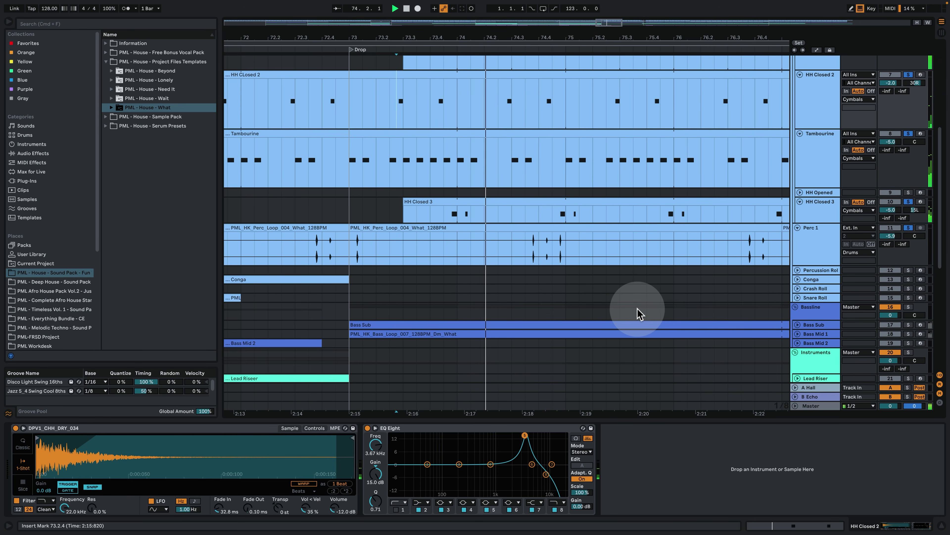
Unfold the HH Opened track, examine its clip's C3 notes against the grid, and return to its device chain.
left_click_drag(434, 36, 434, 15)
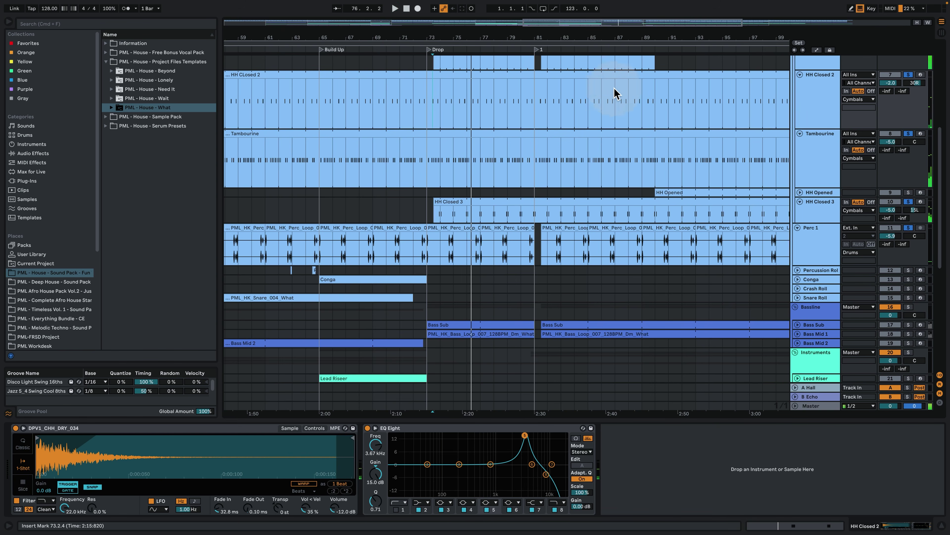
scroll(547, 195, "right", 6)
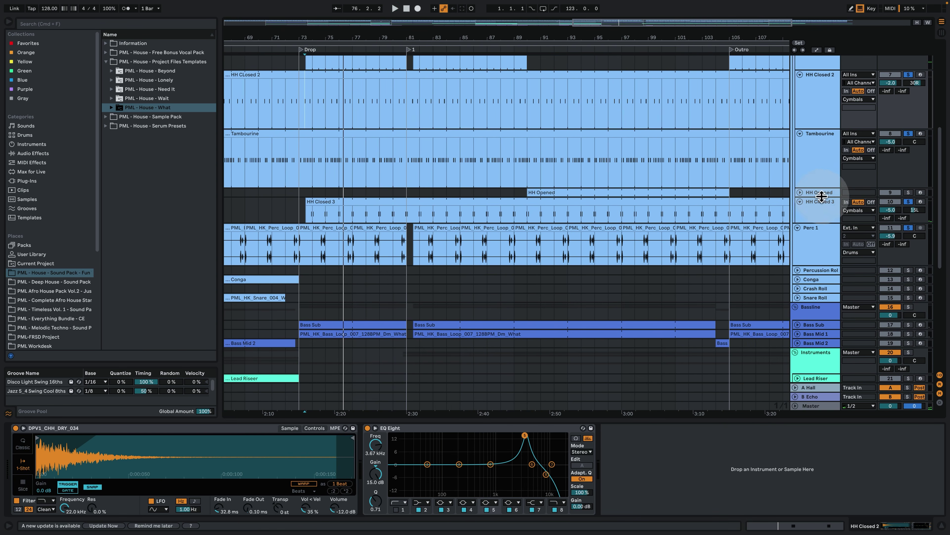
left_click(800, 192)
double_click(546, 194)
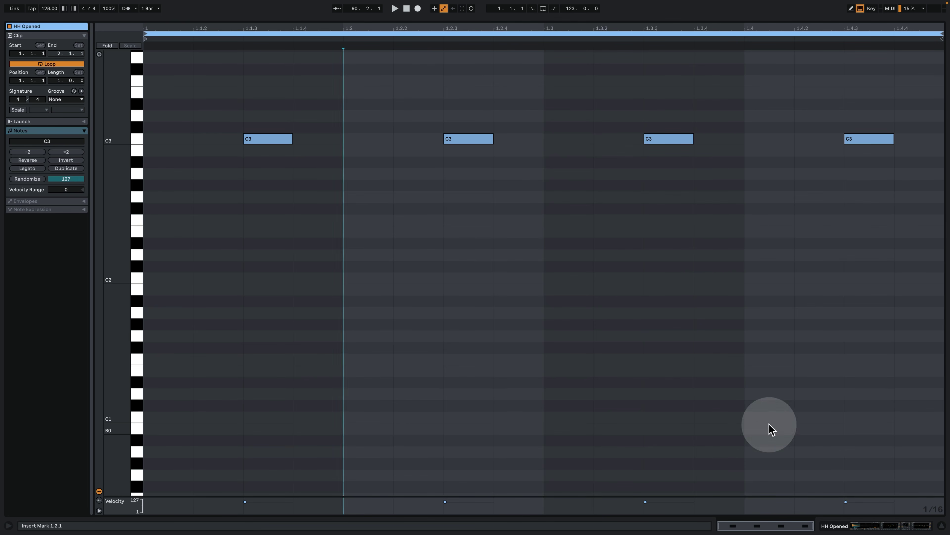
left_click(884, 525)
Solo HH Opened along with the other drum tracks, play the groove from 89.1.1, and select the HH Opened track.
scroll(864, 365, "up", 5)
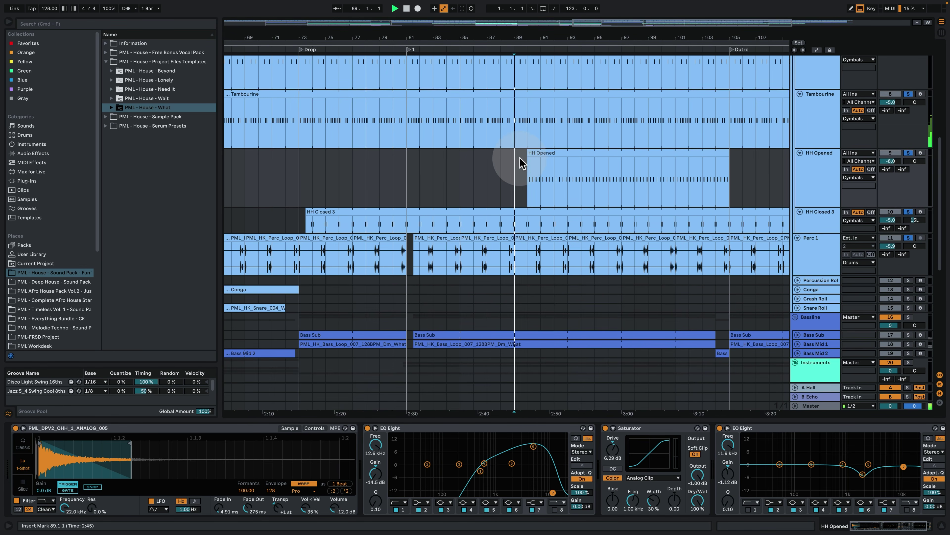
scroll(520, 163, "up", 5)
scroll(555, 216, "up", 4)
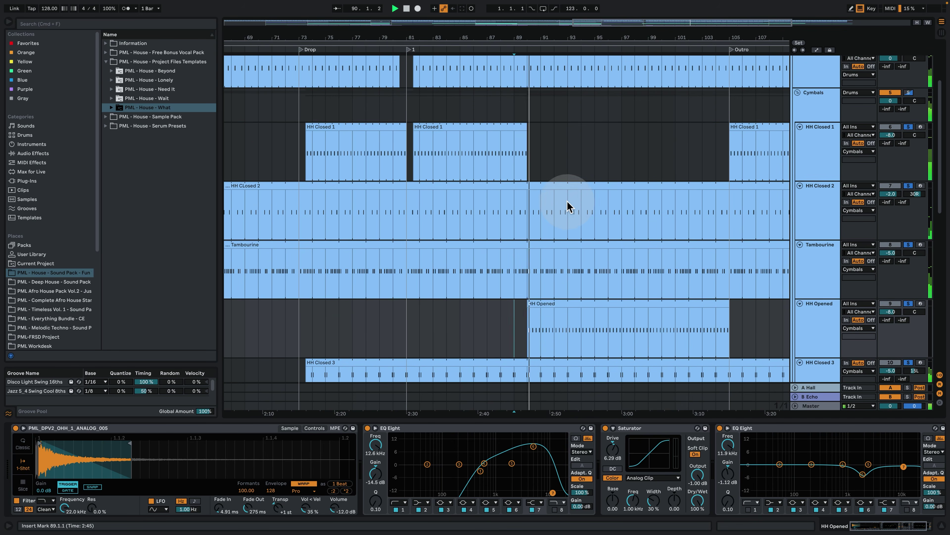
scroll(554, 258, "down", 4)
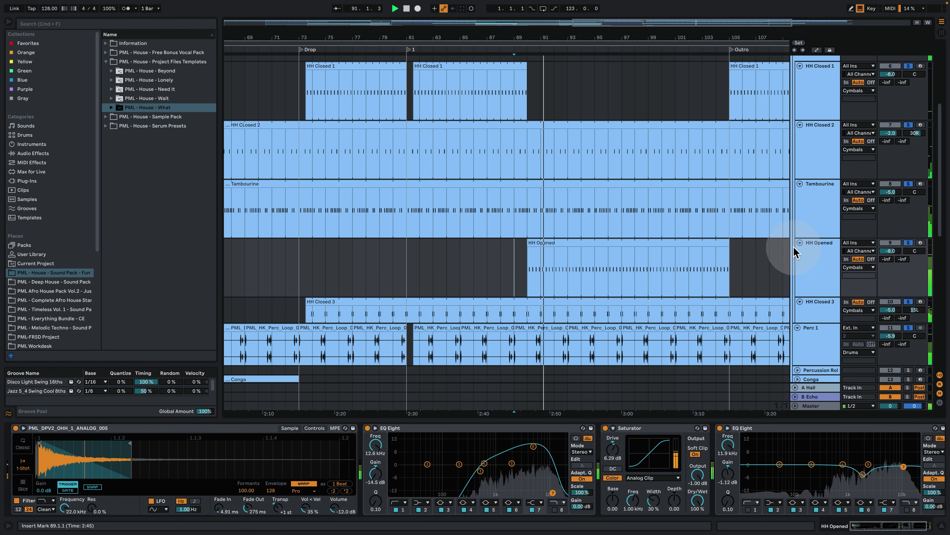
left_click(815, 251)
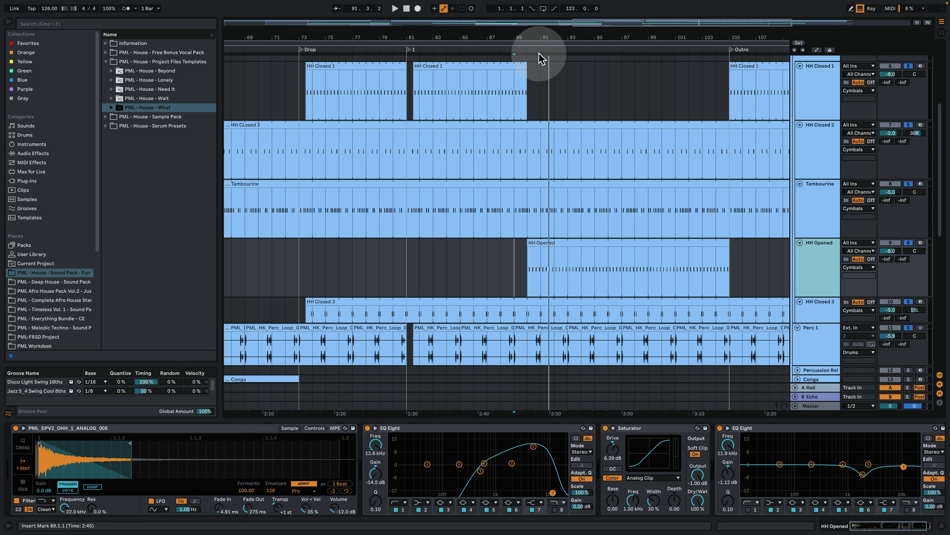
Replay the groove through the start of the HH Opened section, reviewing how the drum tracks are arranged up to the Outro.
left_click_drag(548, 38, 531, 26)
left_click_drag(474, 32, 467, 32)
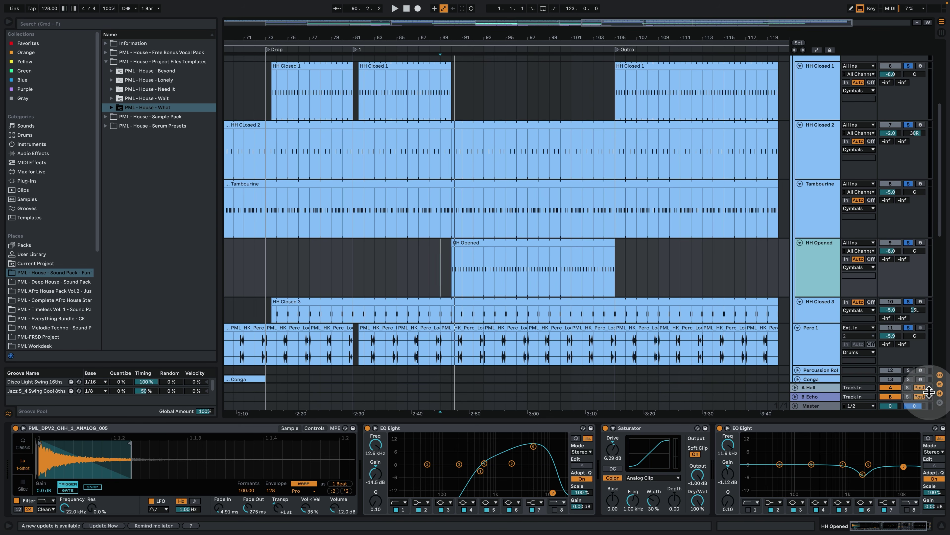
key("space")
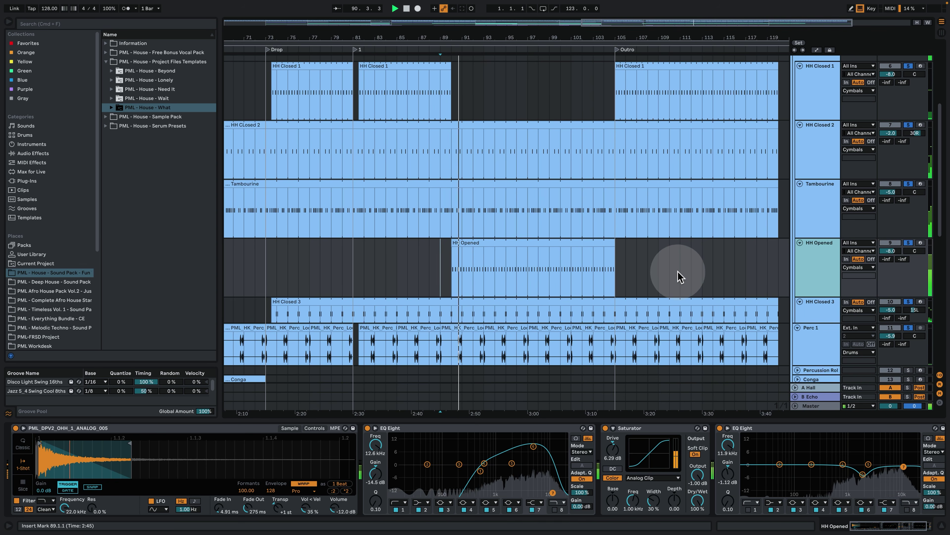
scroll(725, 273, "up", 6)
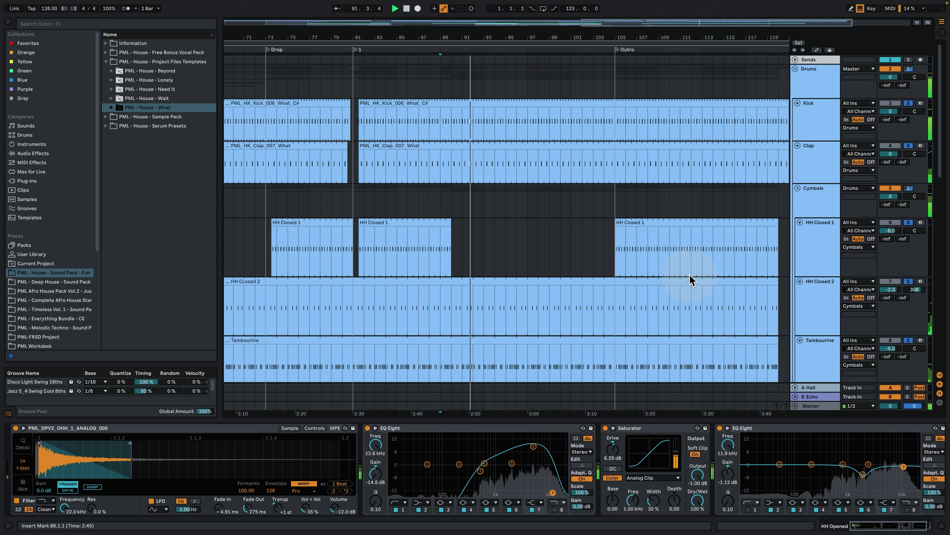
scroll(690, 277, "down", 8)
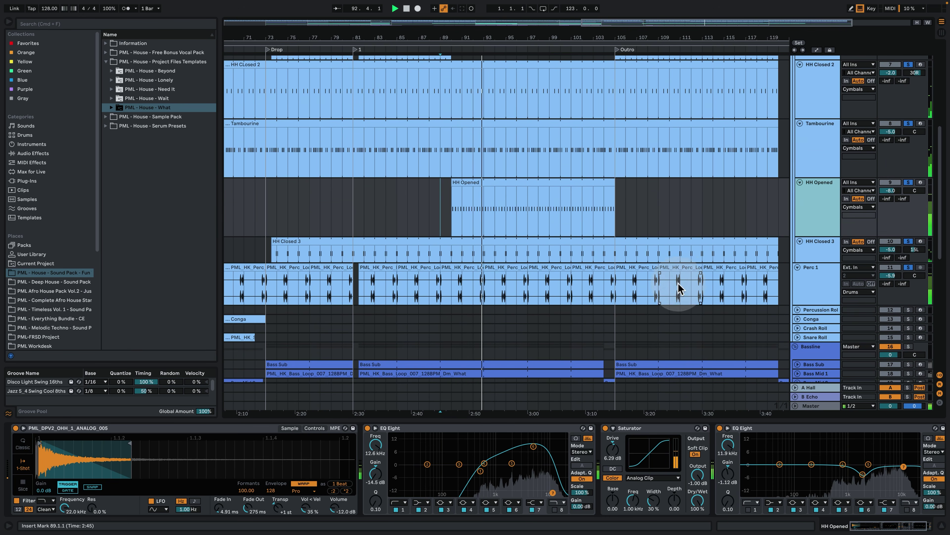
key("space")
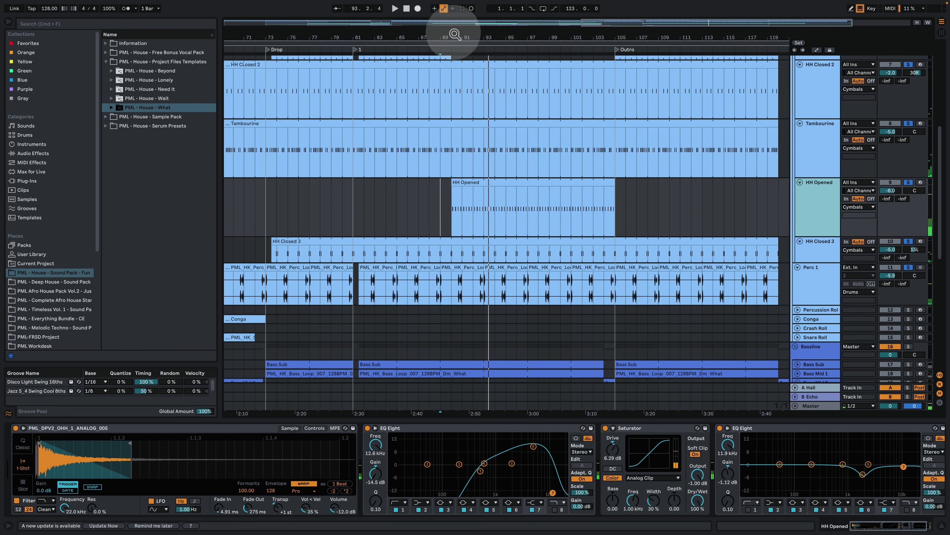
Locate the PML_HK_Snare_004_What clip before the second Drop, unfold the Snare Roll track and solo it on its own.
left_click_drag(452, 35, 577, 163)
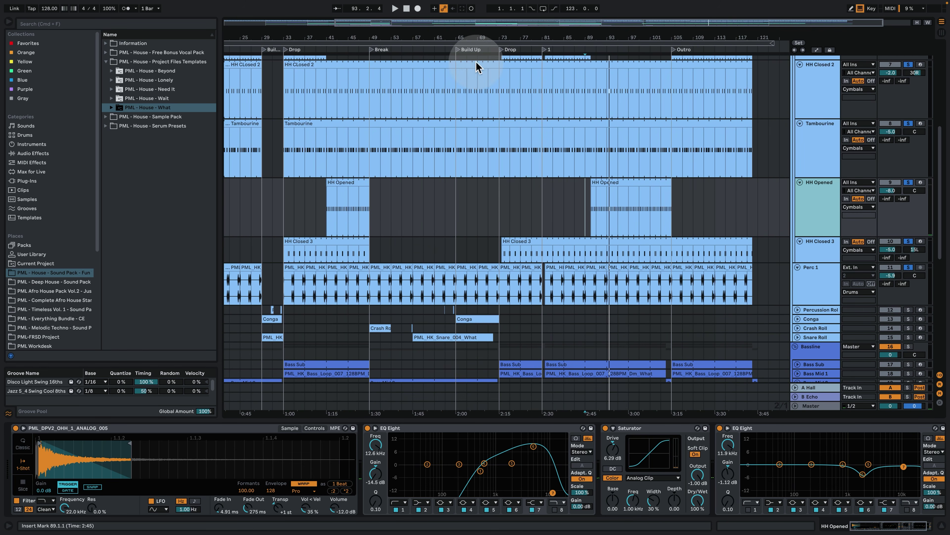
scroll(509, 230, "down", 2)
left_click(509, 241)
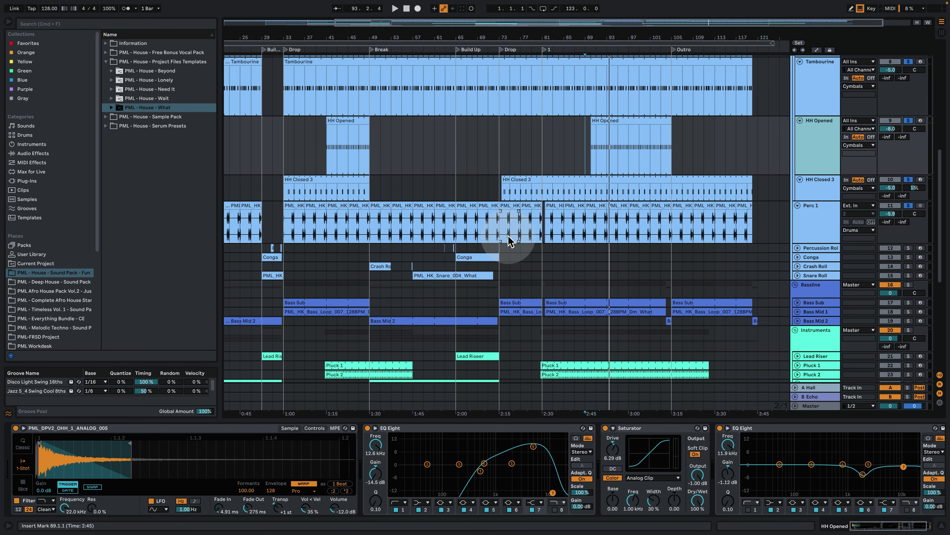
left_click_drag(427, 36, 432, 259)
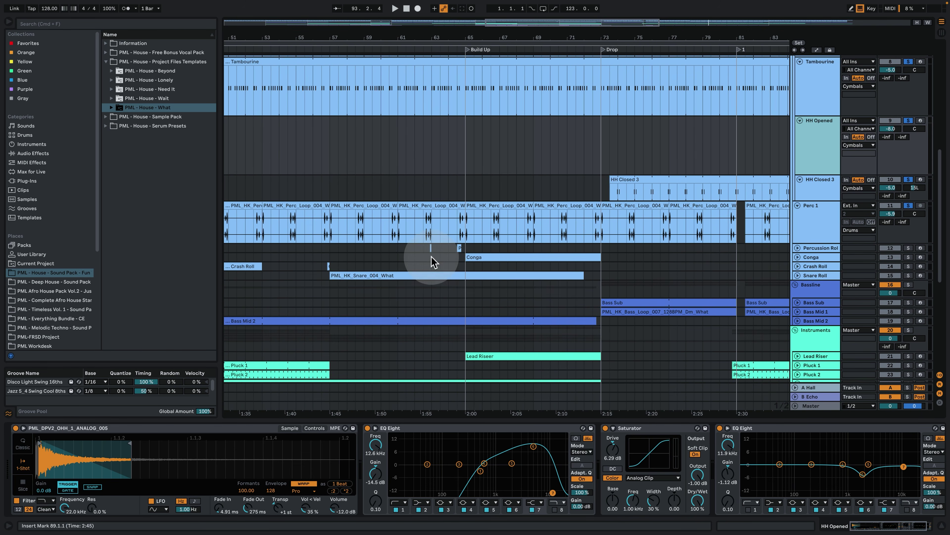
left_click(344, 279)
left_click(797, 275)
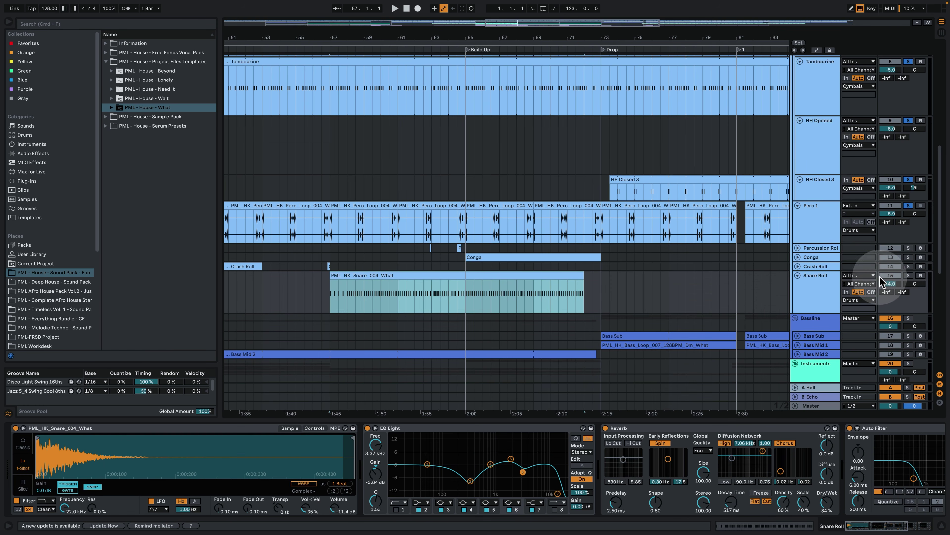
left_click(909, 276)
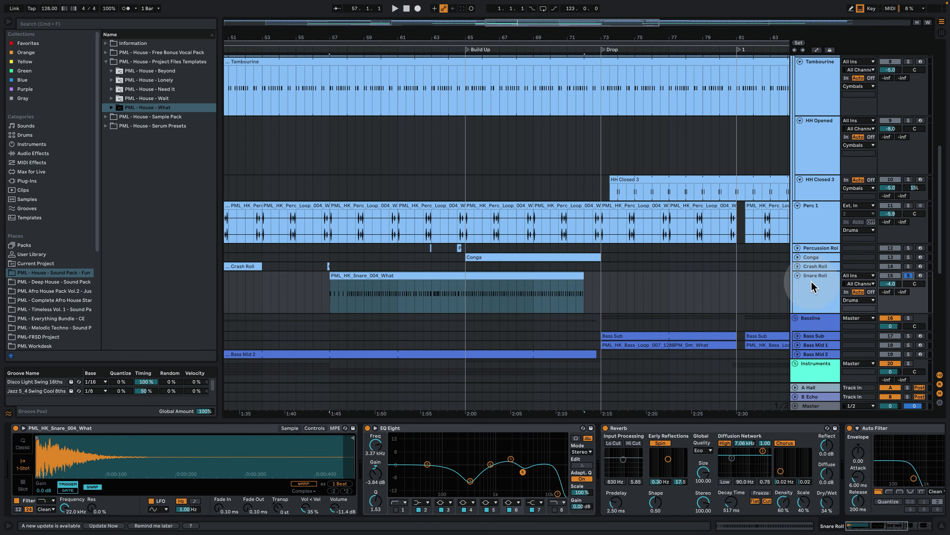
Audition the Snare Roll from 57.1.1 and again from 61.1.1, bypassing and re-enabling its Reverb to compare the sound.
left_click(329, 289)
key("space")
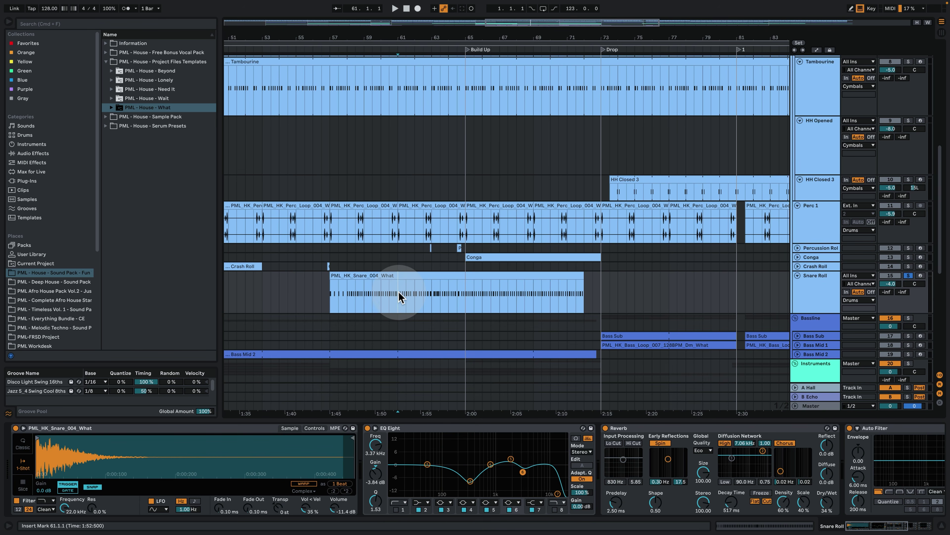
key("space")
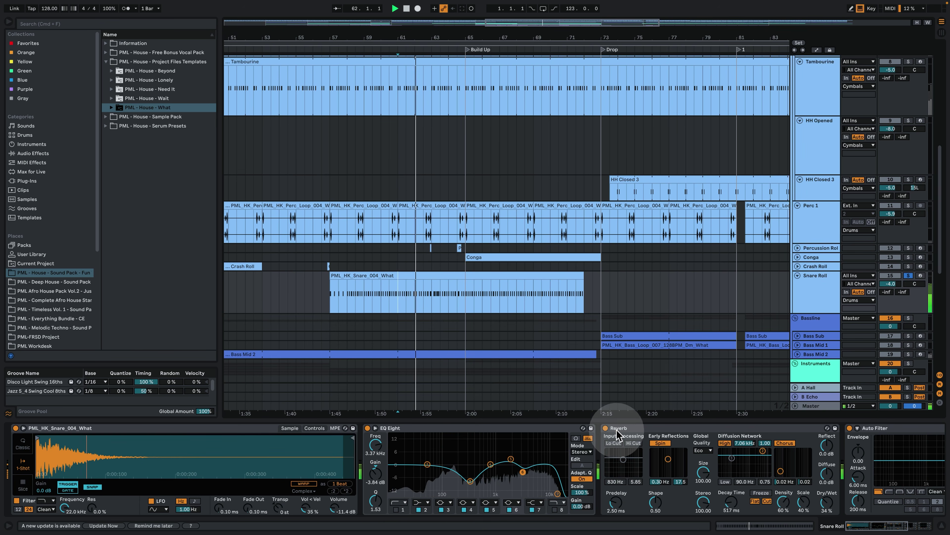
left_click(605, 428)
left_click(606, 429)
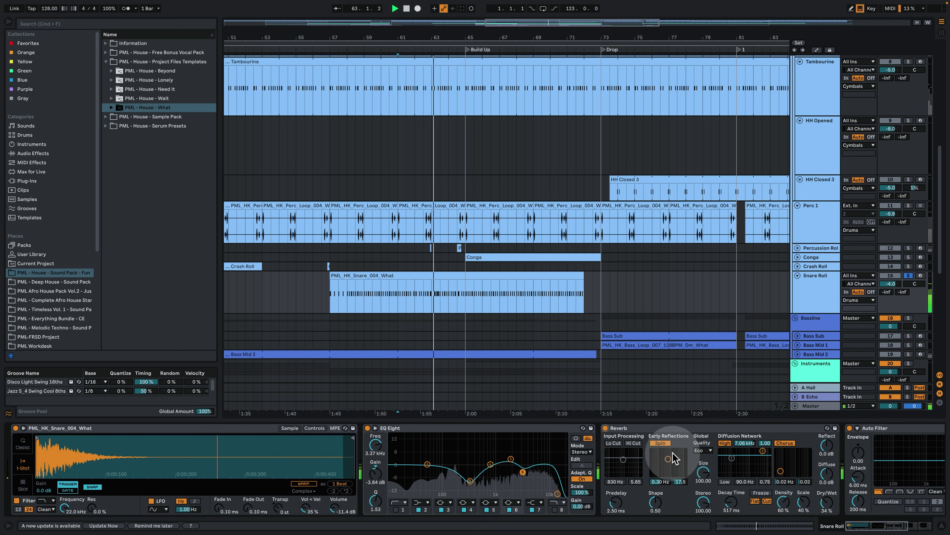
Open the PML_HK_Snare_004_What clip's notes, stop playback and examine the rapid C3 notes at the end of bar 6.
double_click(444, 277)
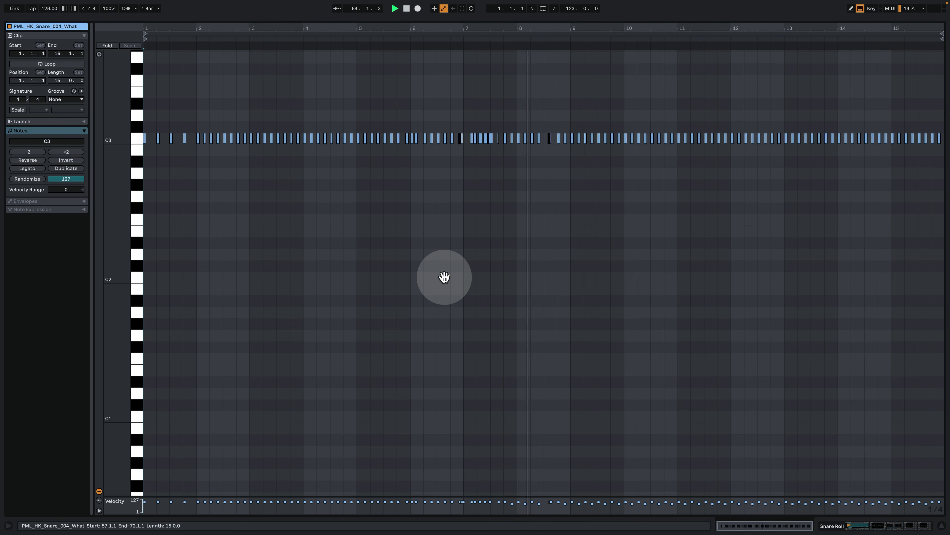
key("space")
left_click_drag(459, 28, 459, 31)
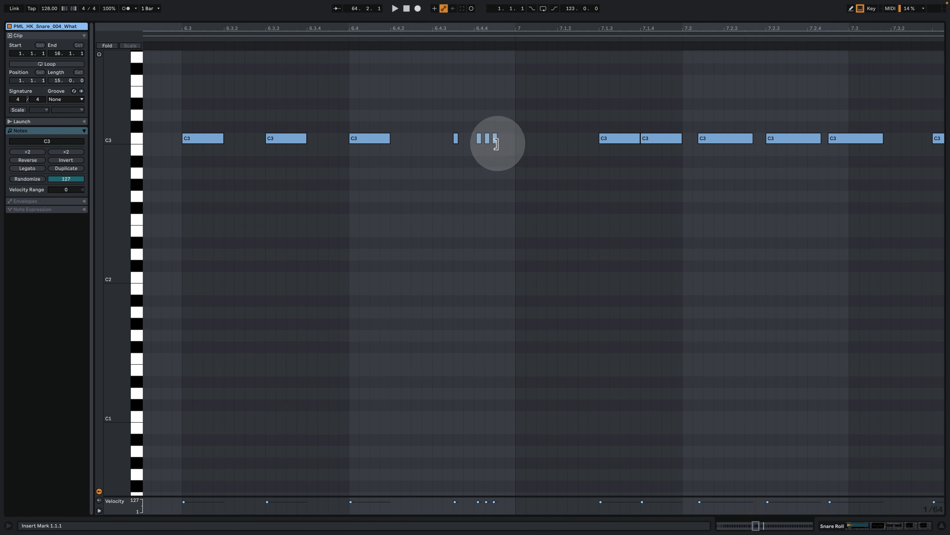
left_click_drag(359, 26, 360, 27)
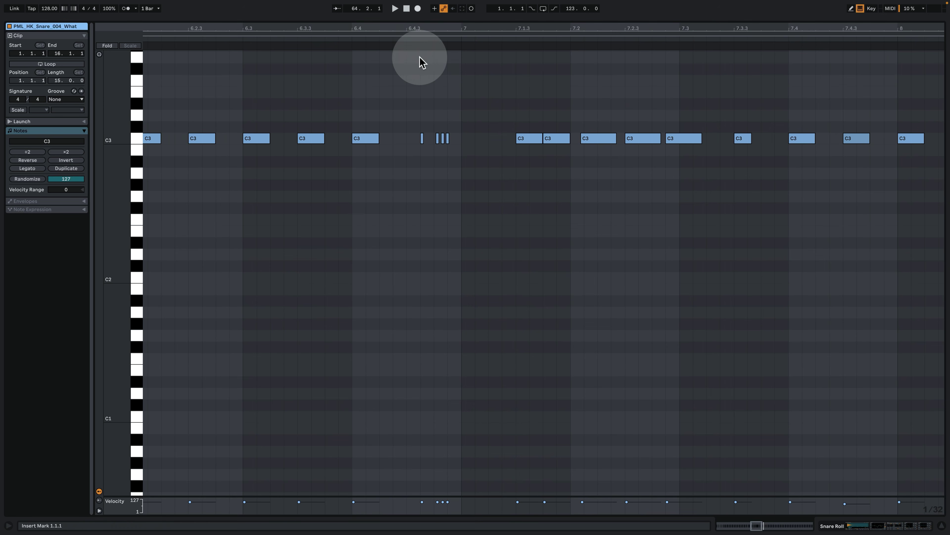
Examine and play the burst of short C3 notes around 8.3.2, and return to the view of the whole snare clip.
left_click_drag(413, 29, 557, 49)
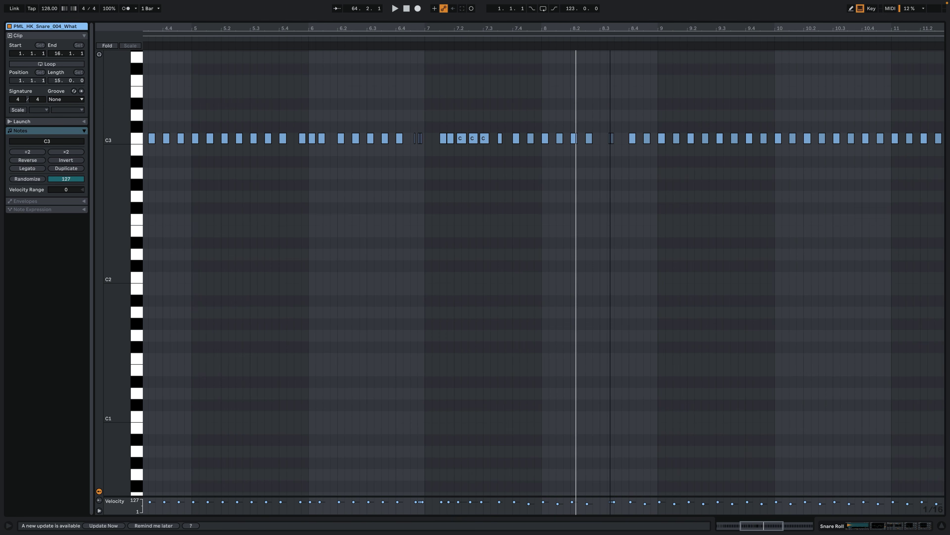
scroll(605, 166, "up", 10)
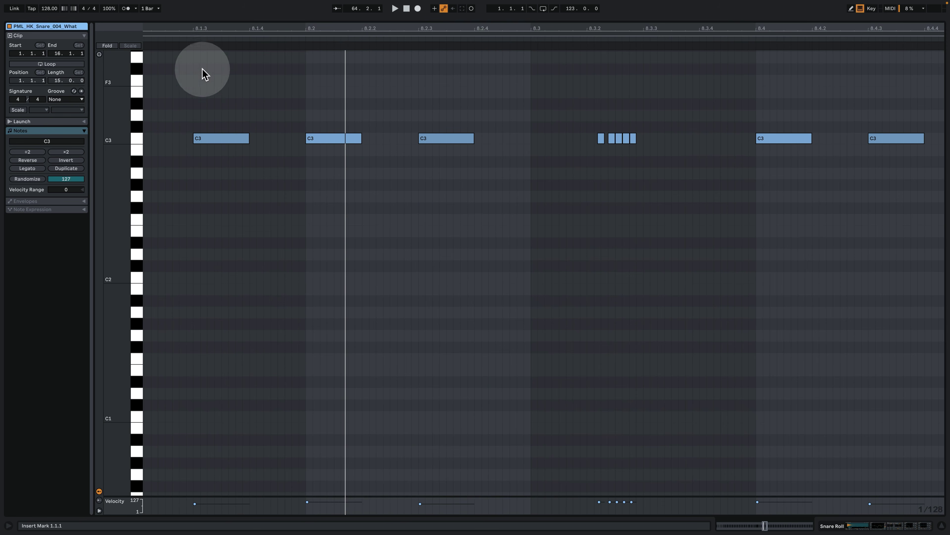
left_click(179, 38)
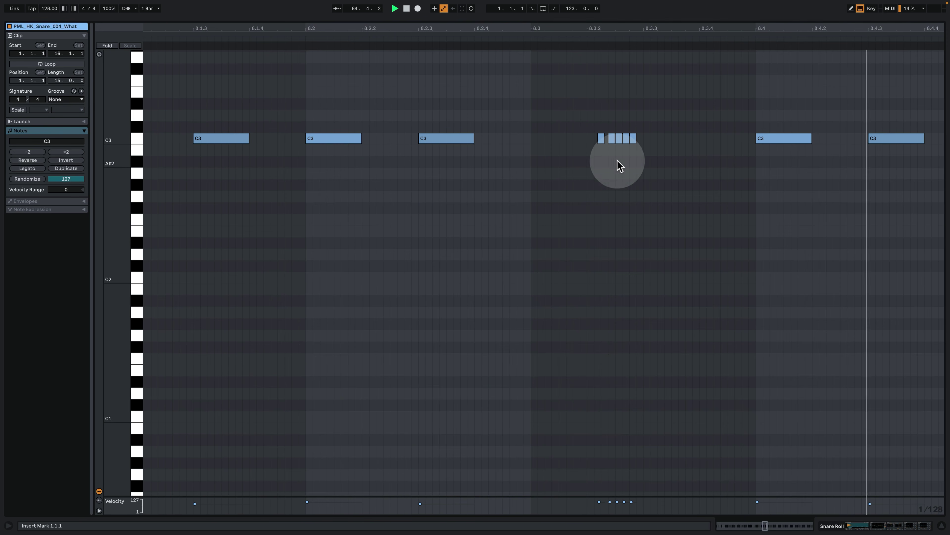
key("z")
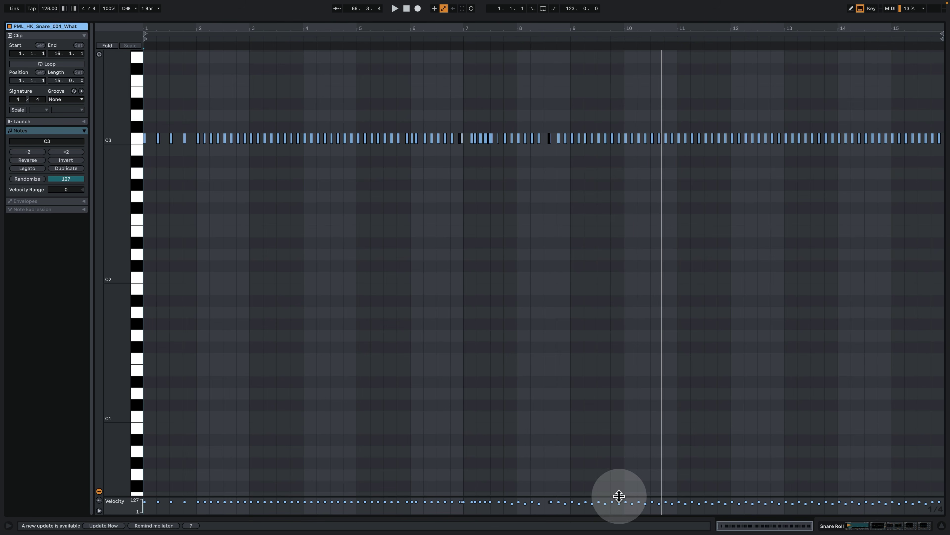
Enlarge the snare clip's velocity lane and examine the note velocities while the roll plays.
left_click_drag(619, 496, 636, 403)
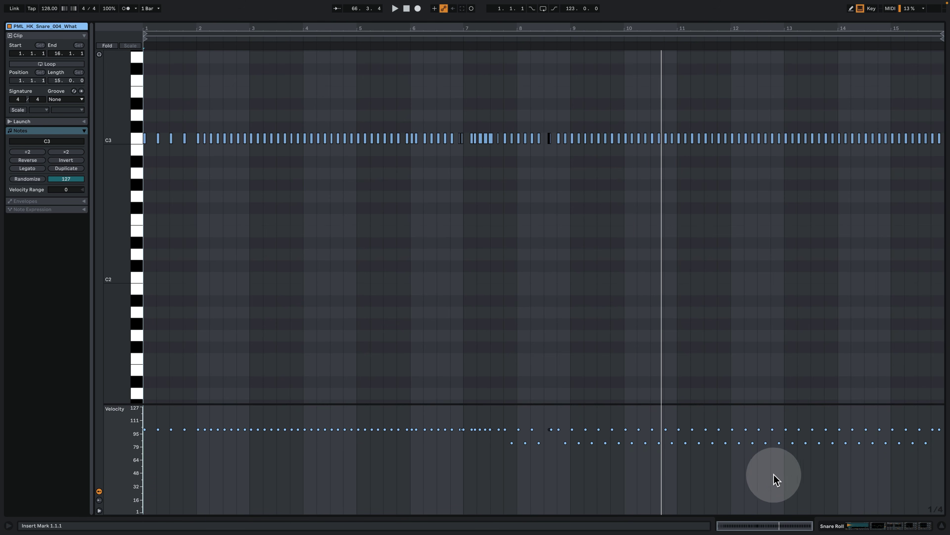
key("space")
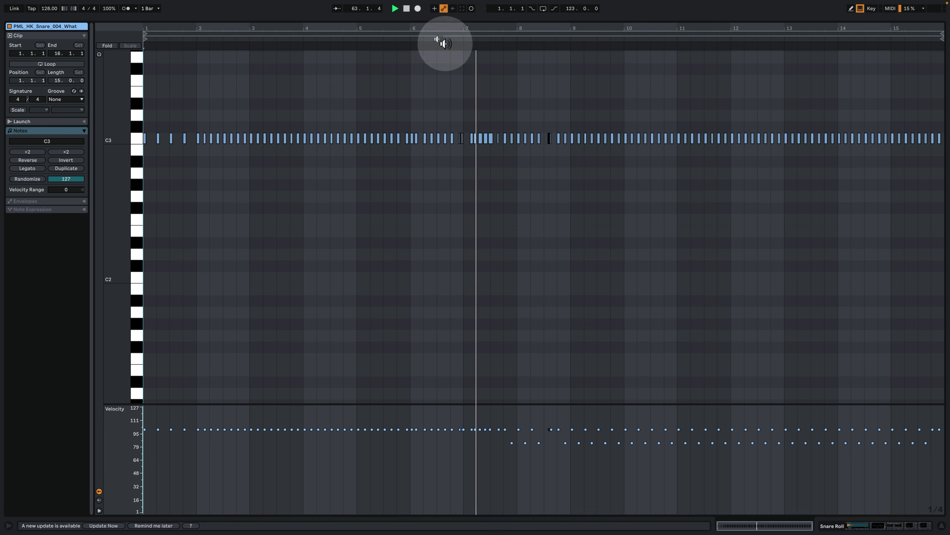
left_click(895, 527)
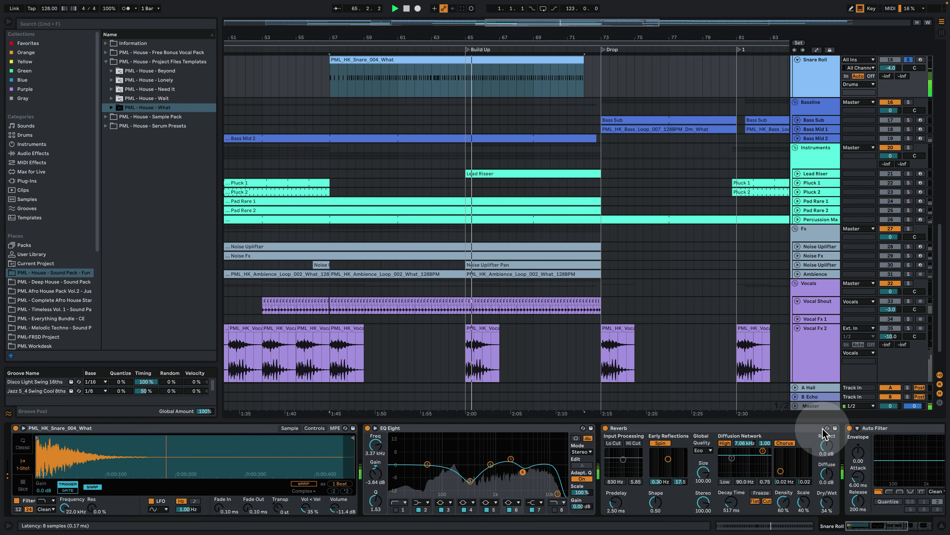
left_click(99, 457)
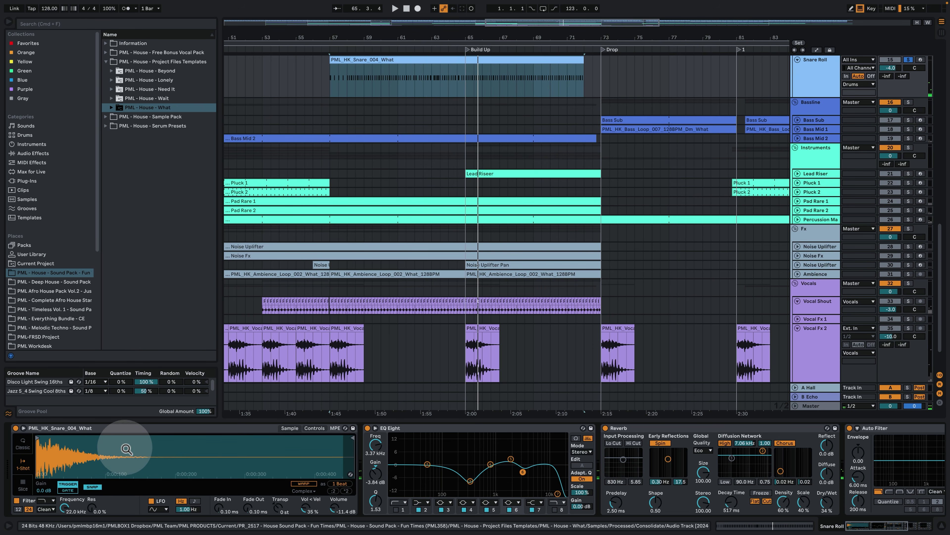
left_click(907, 526)
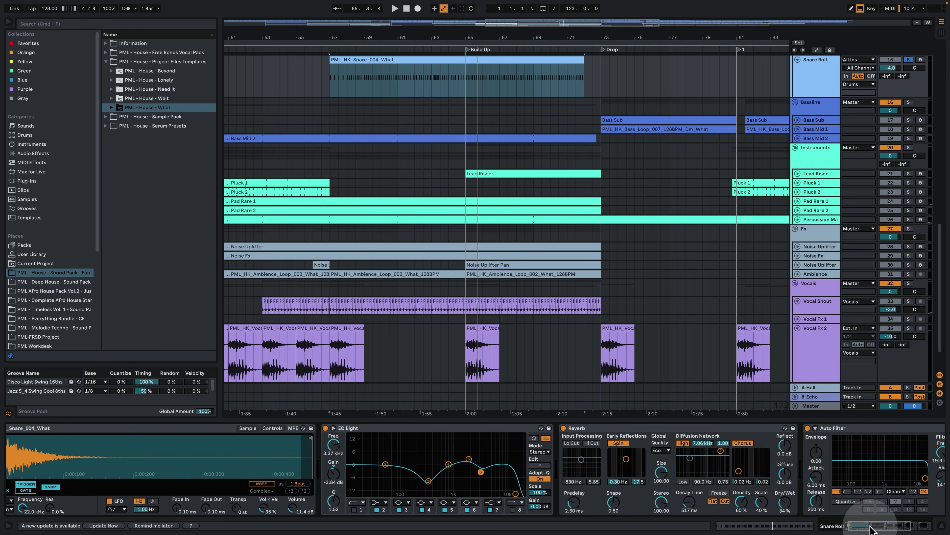
left_click(661, 463)
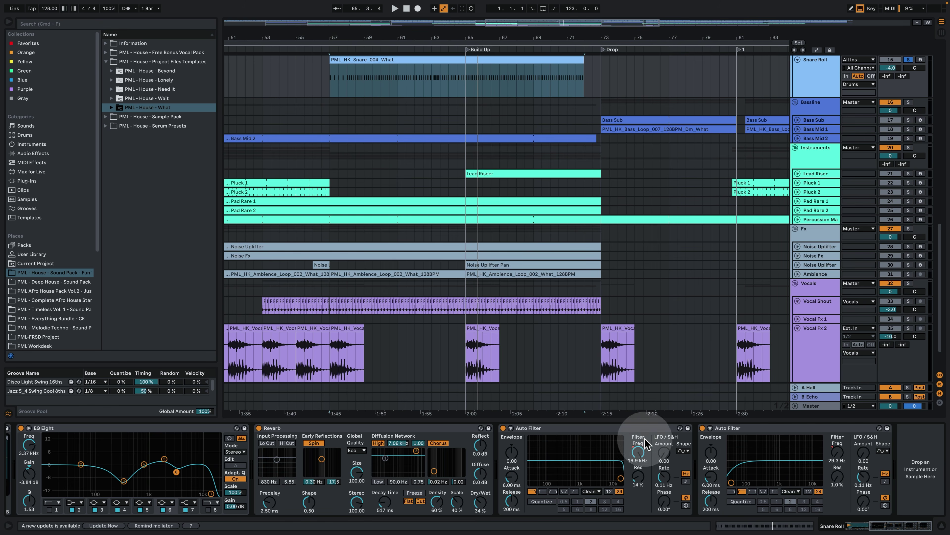
left_click(944, 526)
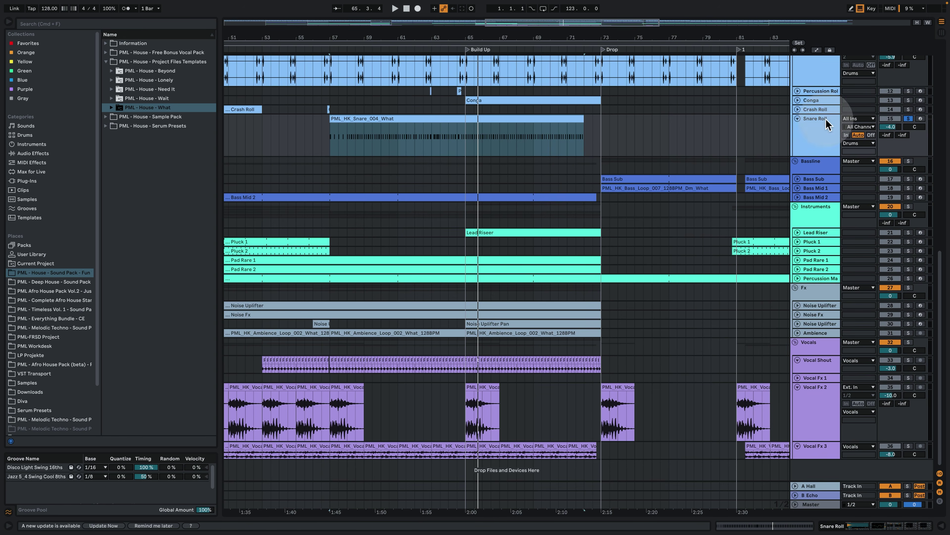
Show automation in the arrangement and examine the Frequency curves of the Snare Roll's two Auto Filters.
left_click(817, 50)
left_click(818, 127)
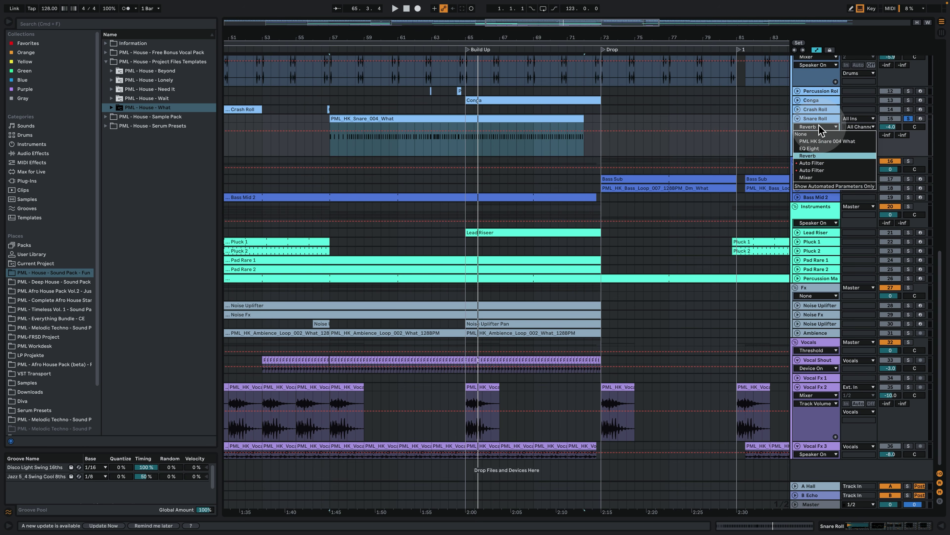
left_click(816, 171)
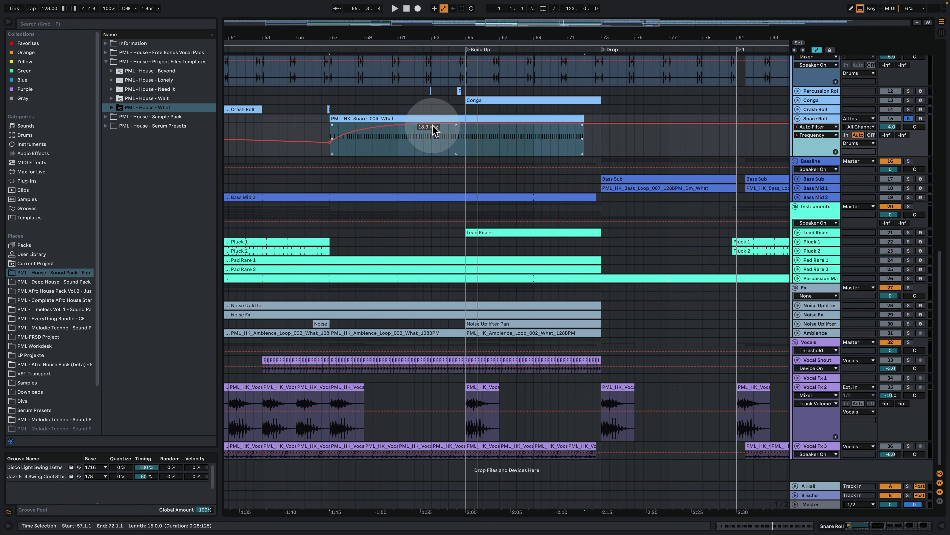
left_click(813, 128)
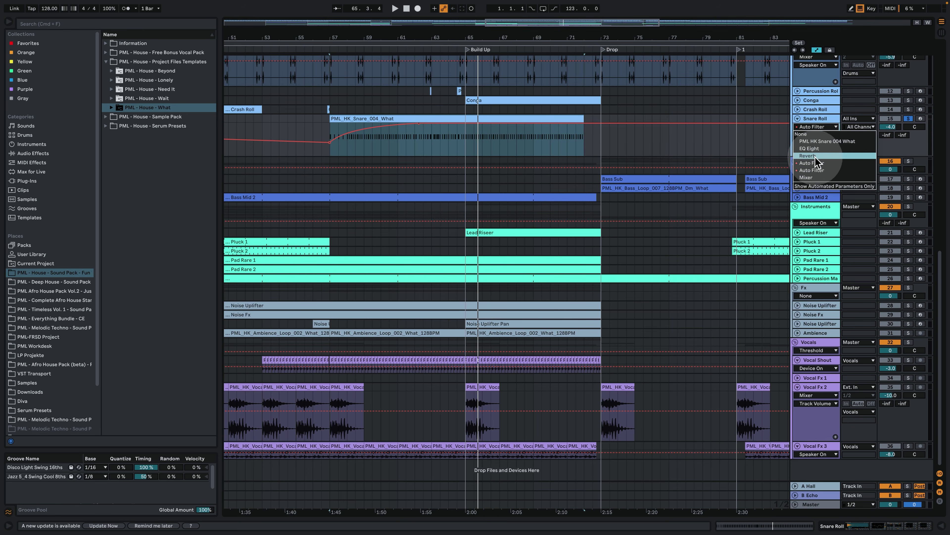
left_click(815, 171)
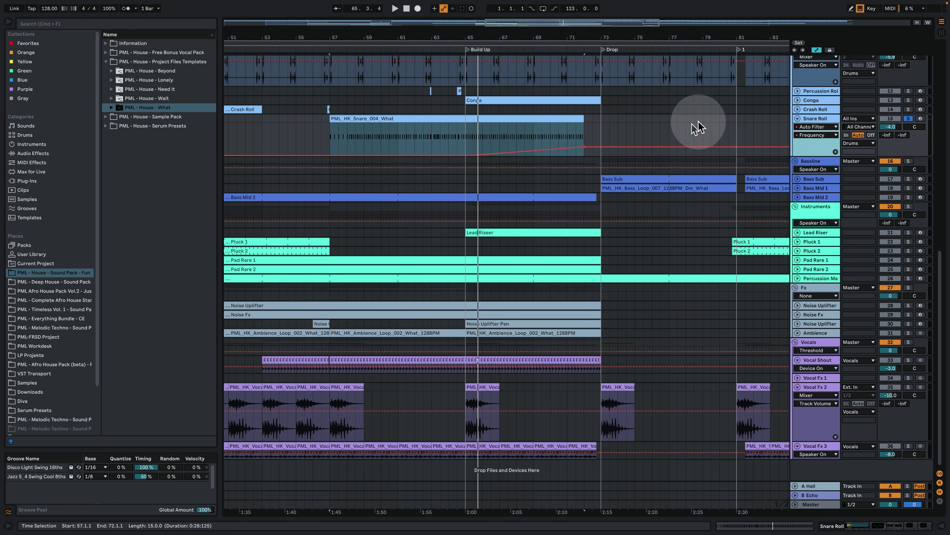
Unfold and solo the Conga track, and examine the C3 notes of its second Build Up clip during playback.
left_click(798, 100)
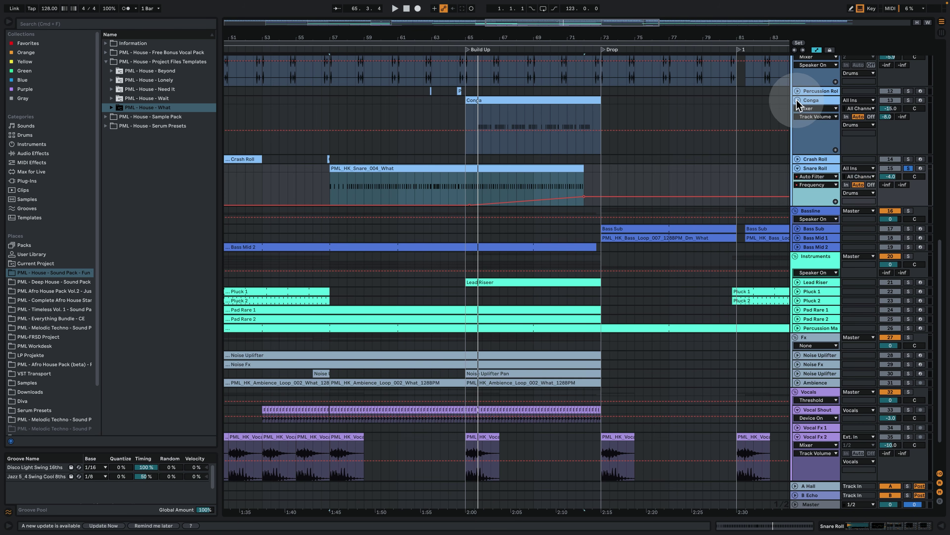
left_click(499, 101)
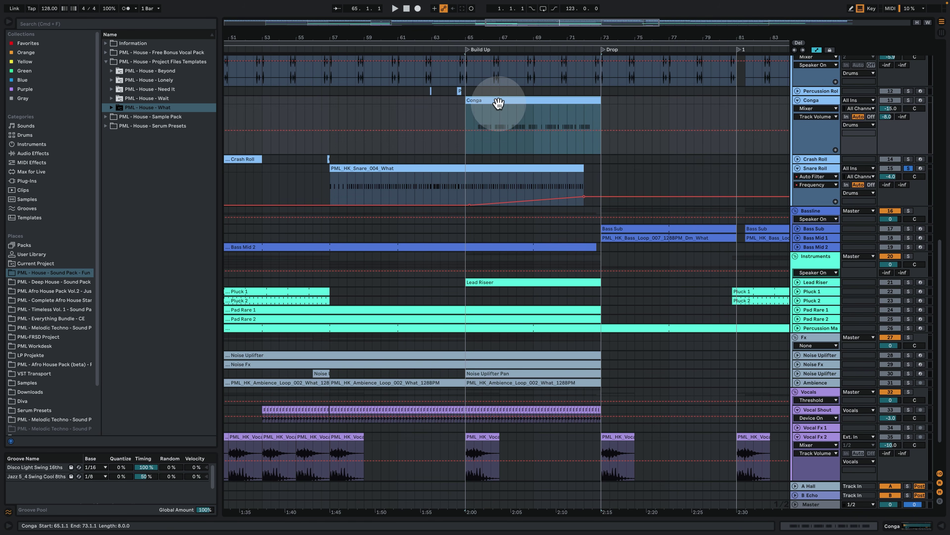
left_click(486, 116)
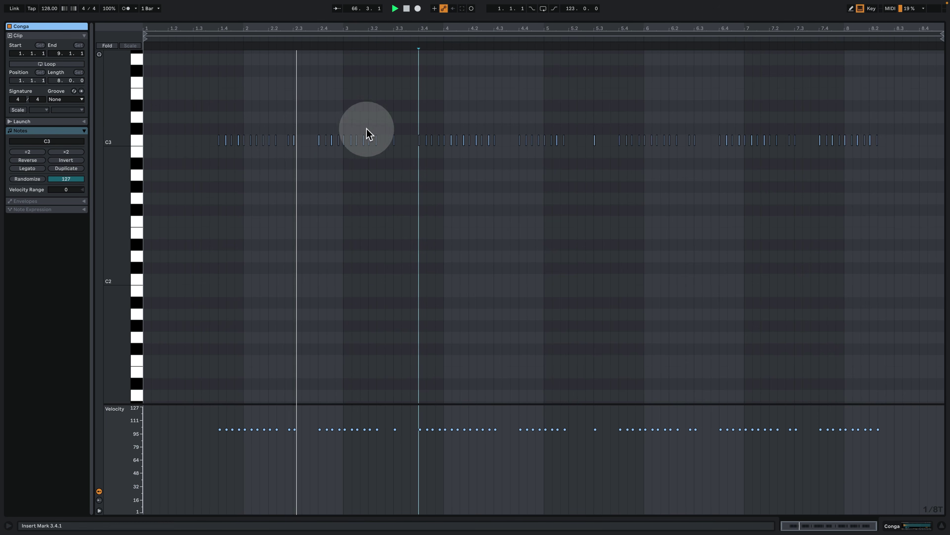
left_click_drag(366, 25, 445, 43)
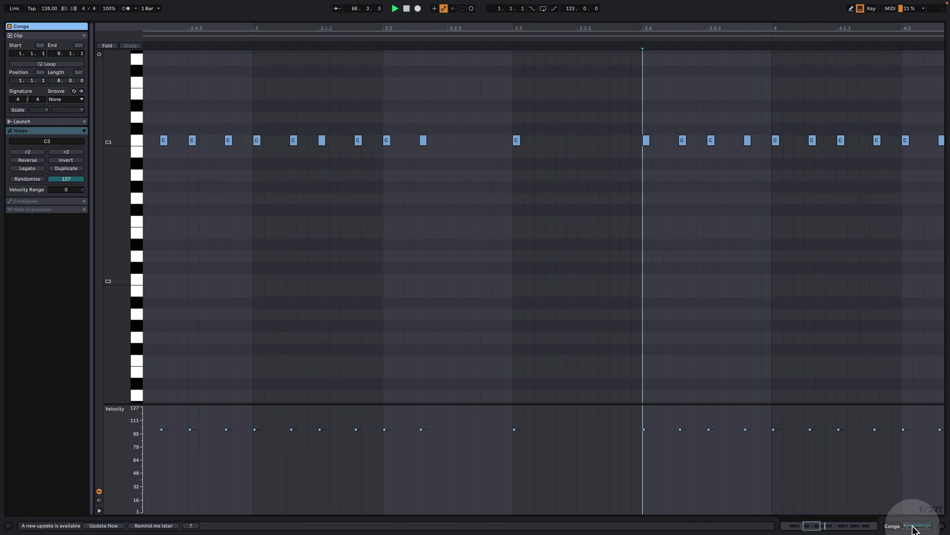
Return to the Conga's sampler and display its Transpose automation over the Build Up clip.
left_click(920, 524)
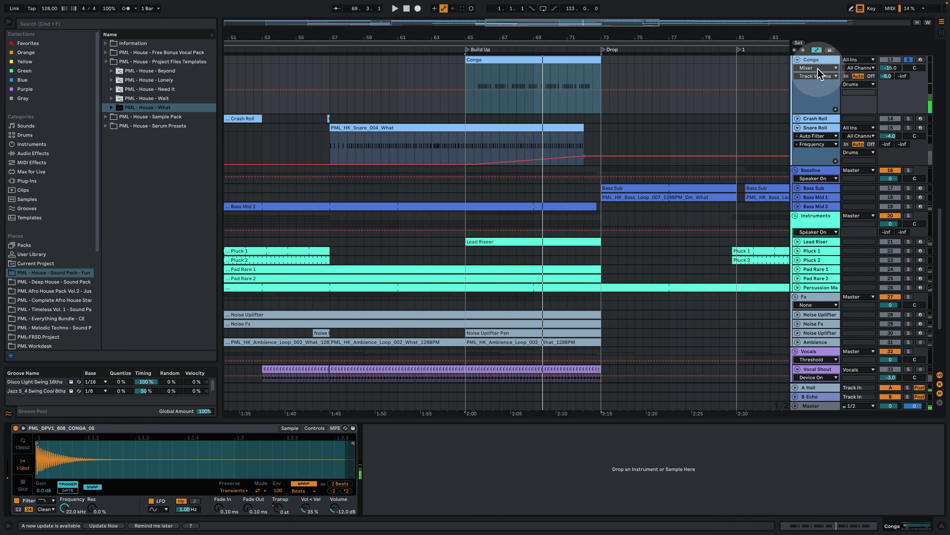
left_click(819, 84)
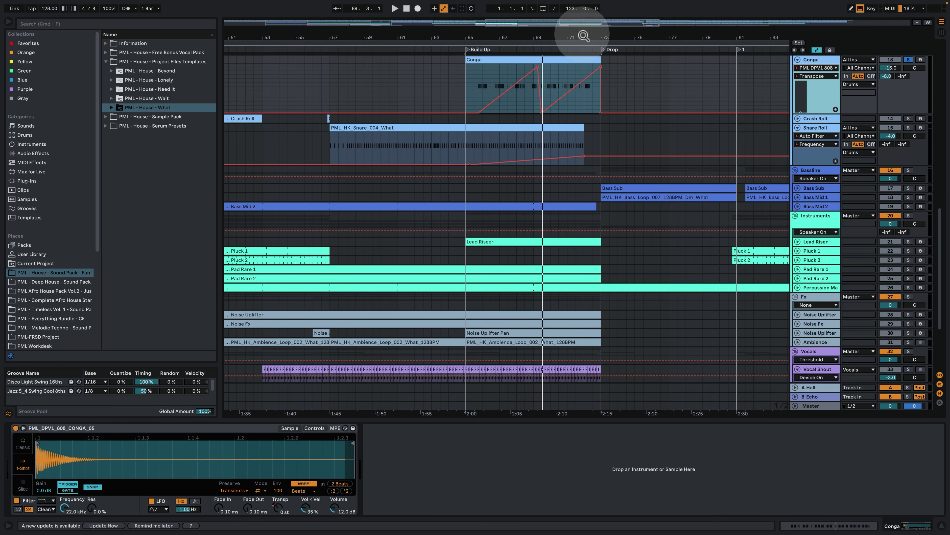
scroll(707, 204, "up", 3)
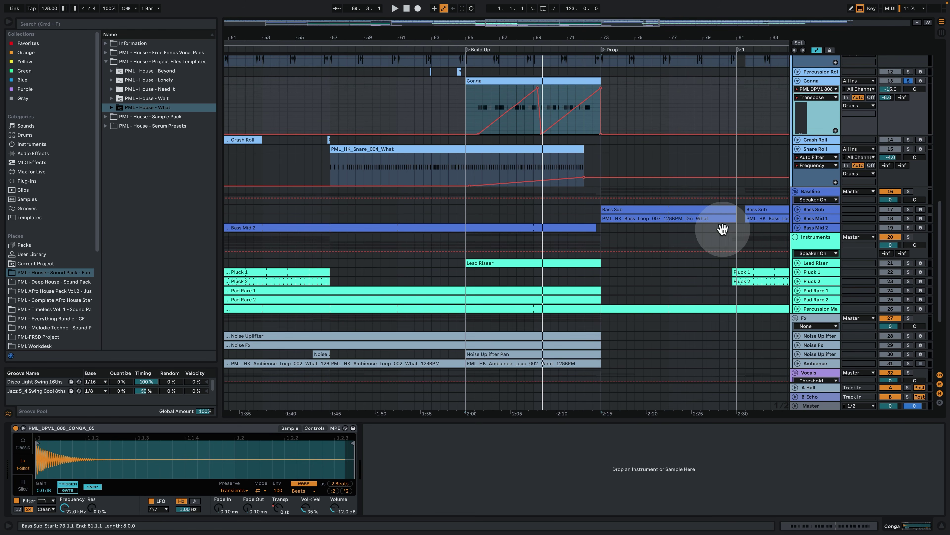
Unfold the Lead Riser track and compare its Pitch Bend automation with the Conga's Transpose curve across the Build Up.
left_click(798, 263)
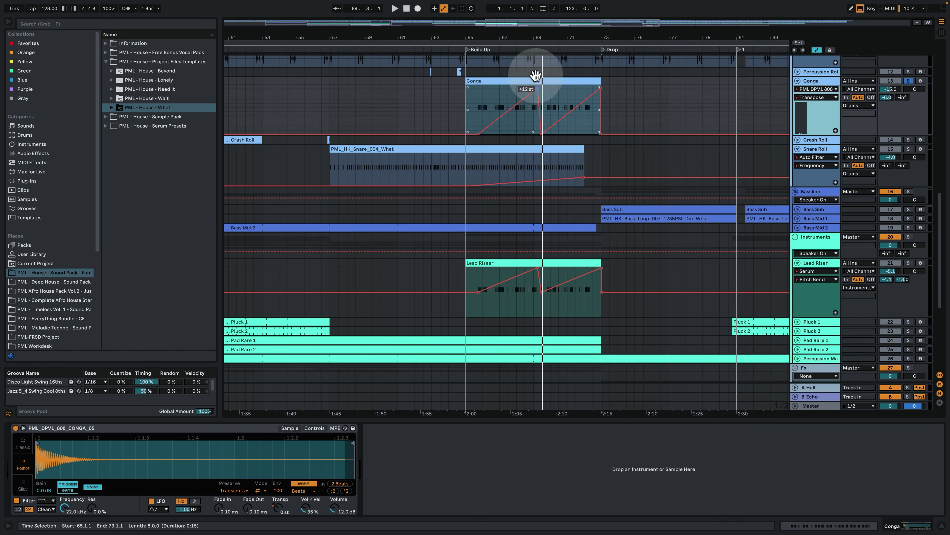
left_click_drag(523, 39, 522, 76)
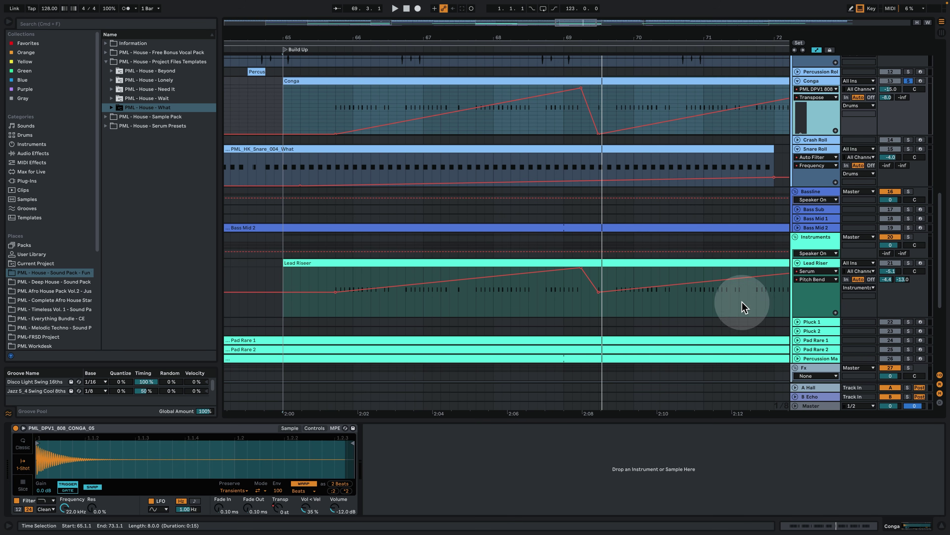
left_click_drag(503, 41, 502, 30)
scroll(725, 204, "up", 3)
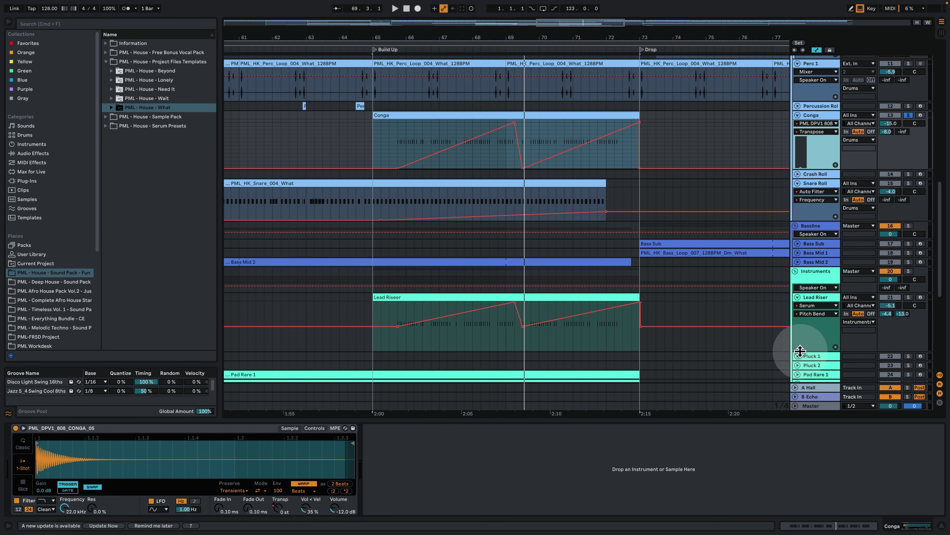
Audition the soloed Conga from bar 67 through its rising Transpose automation.
left_click(438, 128)
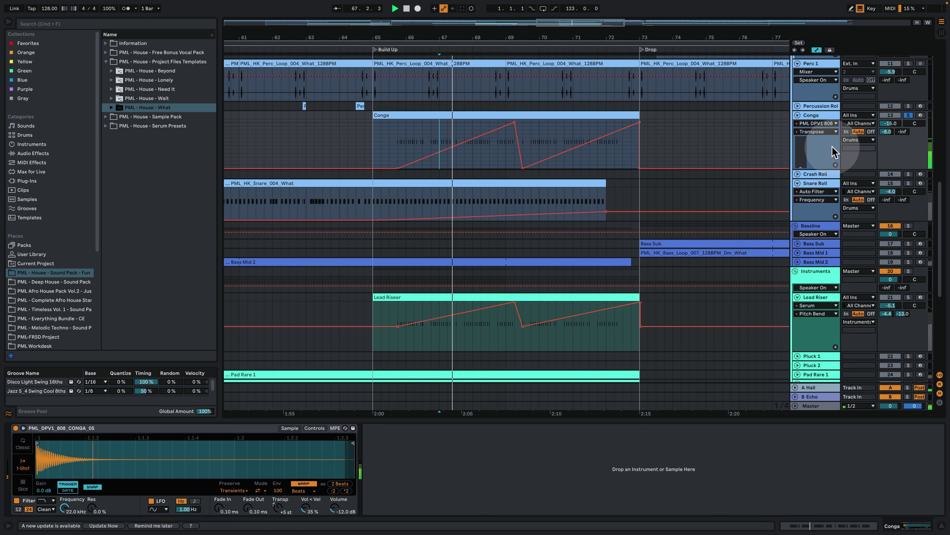
scroll(724, 281, "up", 5)
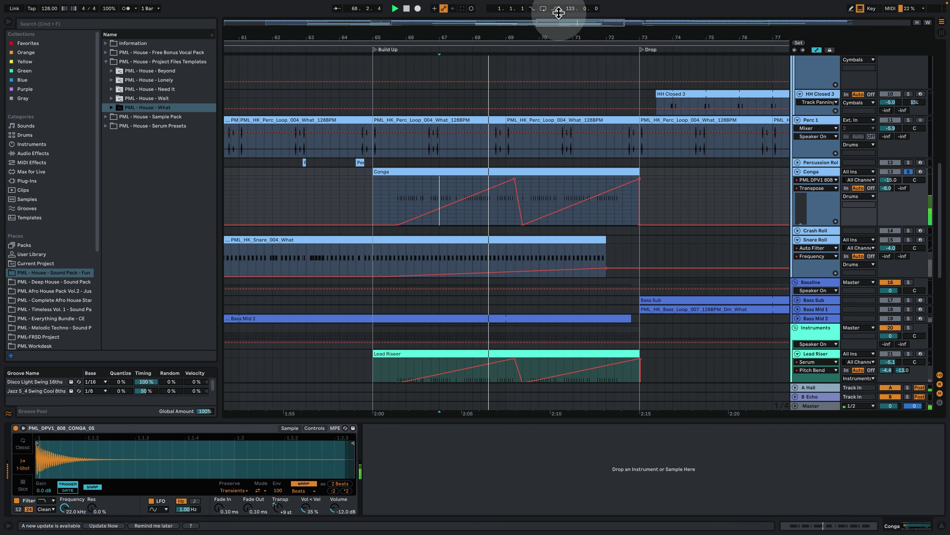
left_click_drag(454, 41, 464, 11)
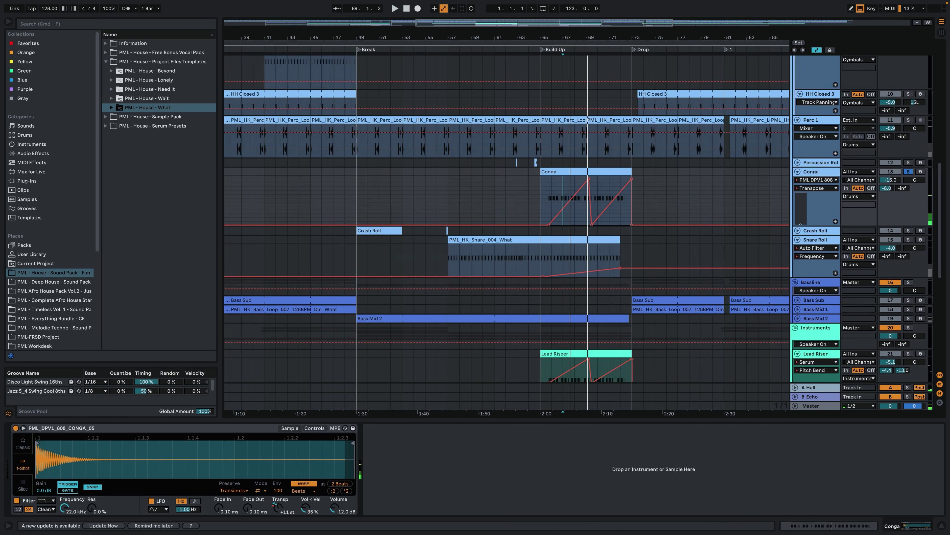
Unfold the Percussion Roll track, solo it and audition its short clip at 64.3.1 before the Build Up.
left_click(804, 165)
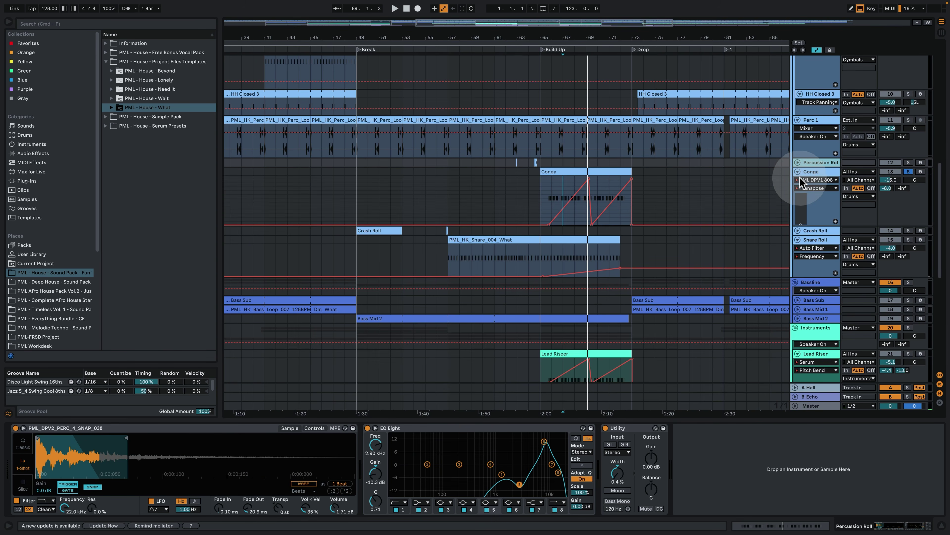
left_click(798, 162)
left_click_drag(519, 37, 503, 117)
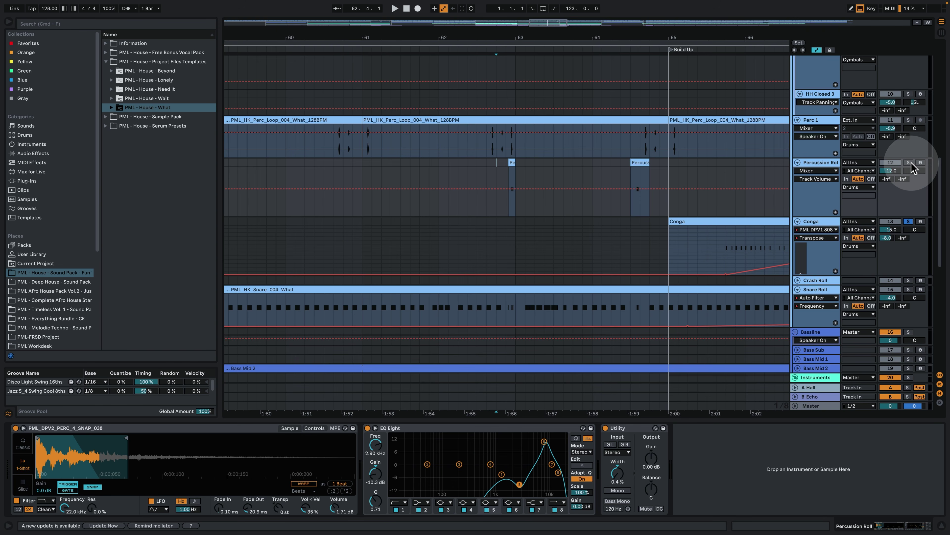
left_click(638, 169)
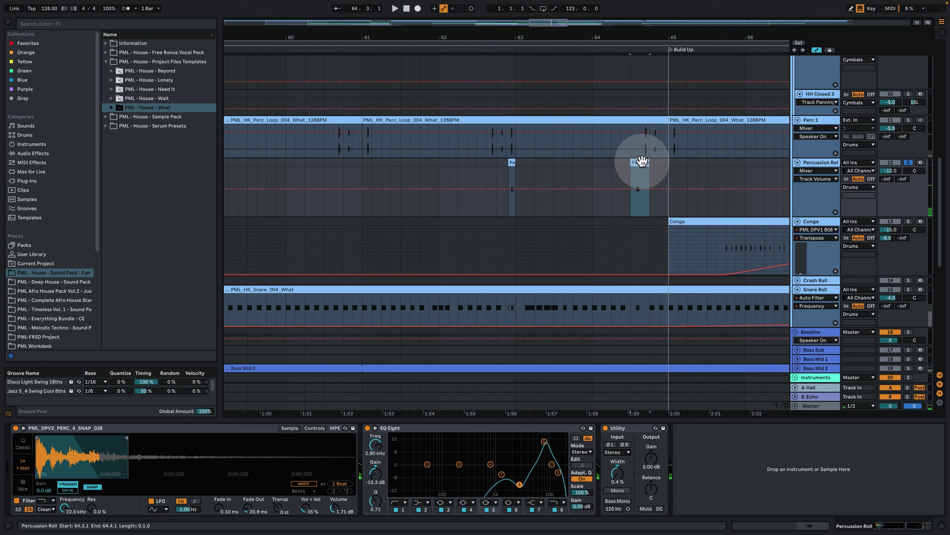
key("space")
Open the Percussion Roll clip's notes and set a fixed 1/32 grid to examine the timing of the C3 burst.
double_click(641, 161)
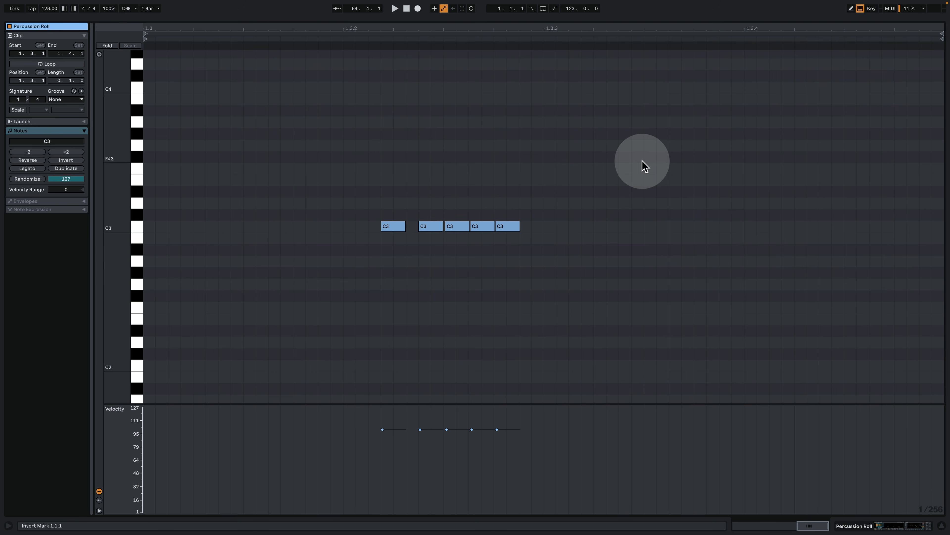
key("space")
right_click(389, 300)
left_click(464, 461)
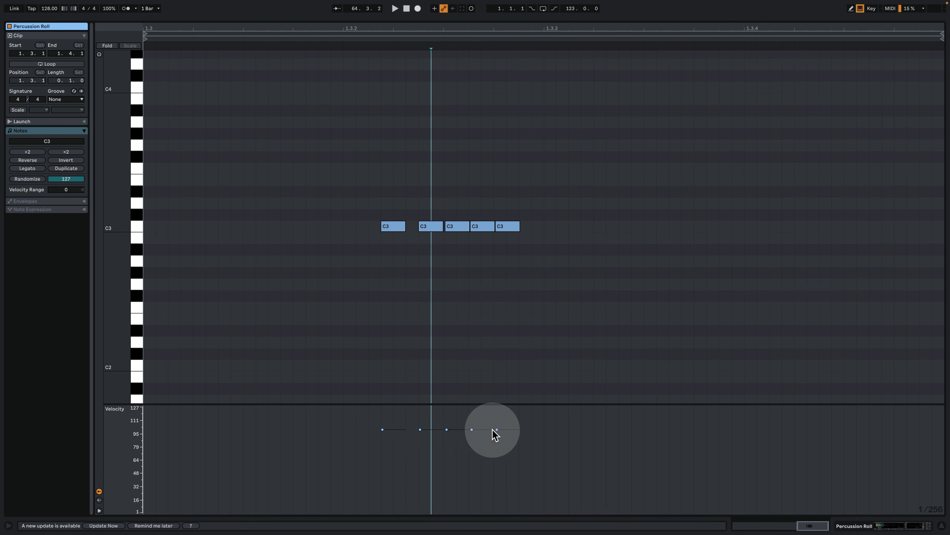
right_click(482, 256)
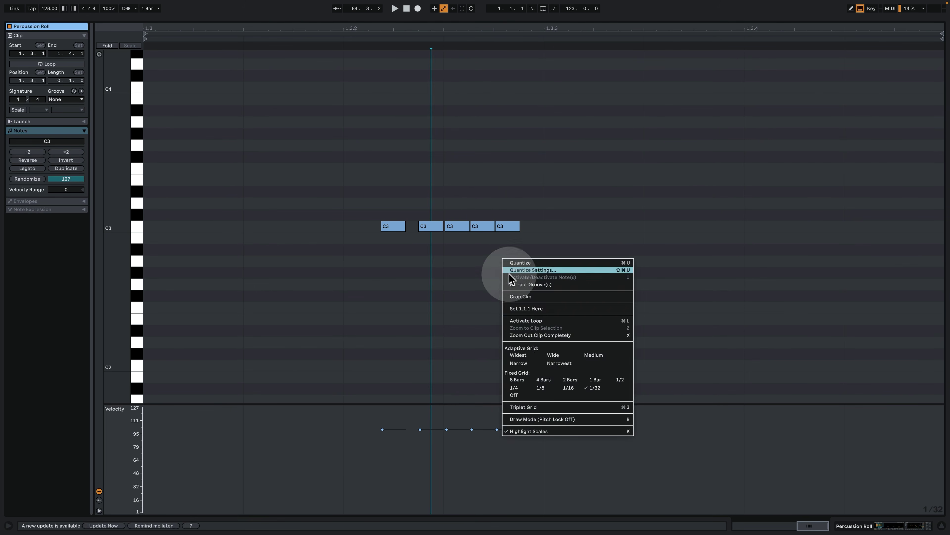
left_click(509, 270)
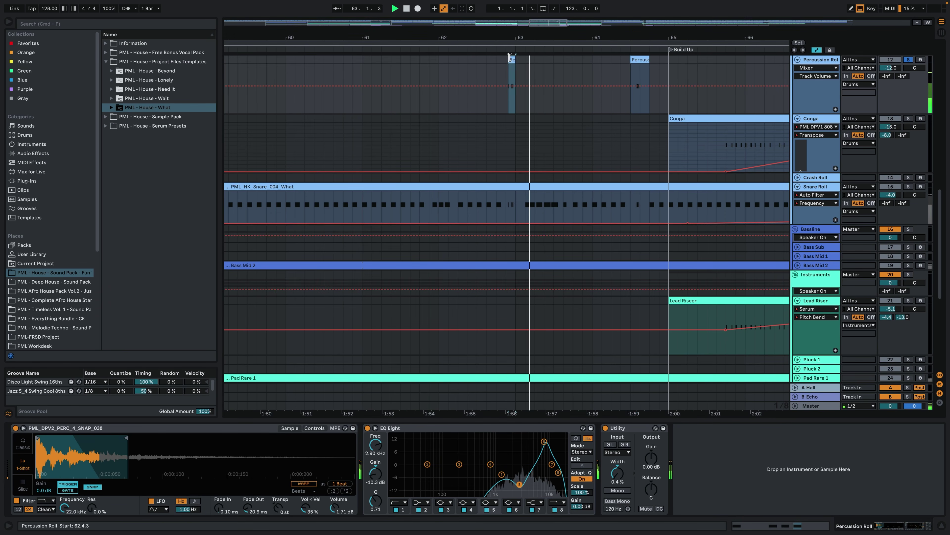
Unfold and solo the Crash Roll track, and audition its clip from the start of the Break at 49.1.1.
scroll(604, 127, "up", 3)
mouse_move(609, 34)
left_mouse_down()
mouse_move(608, 19)
mouse_move(600, 35)
left_mouse_up()
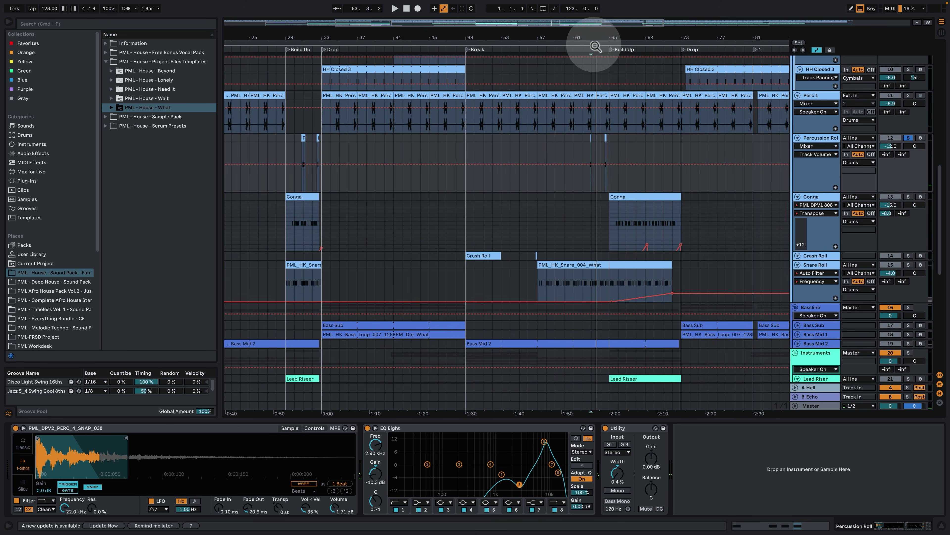
scroll(535, 249, "down", 1)
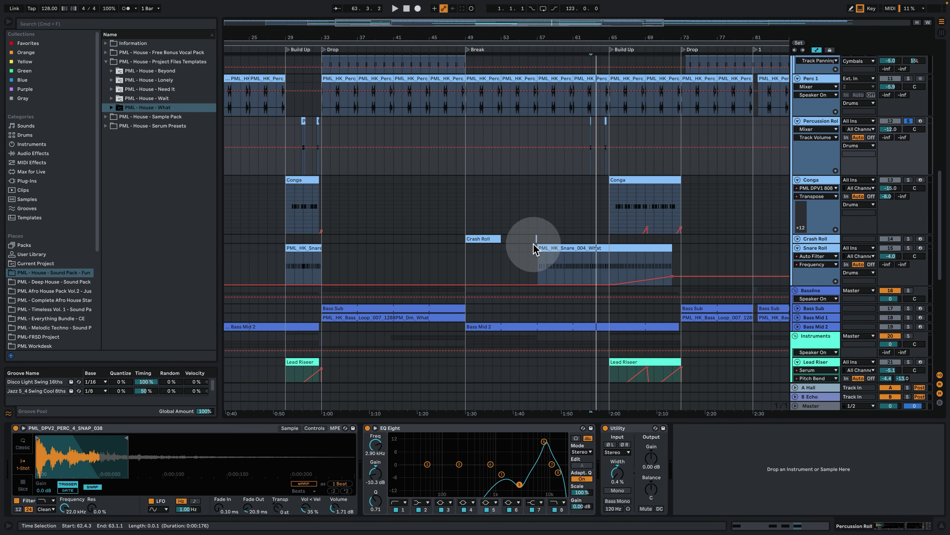
left_click(797, 239)
left_click(487, 240)
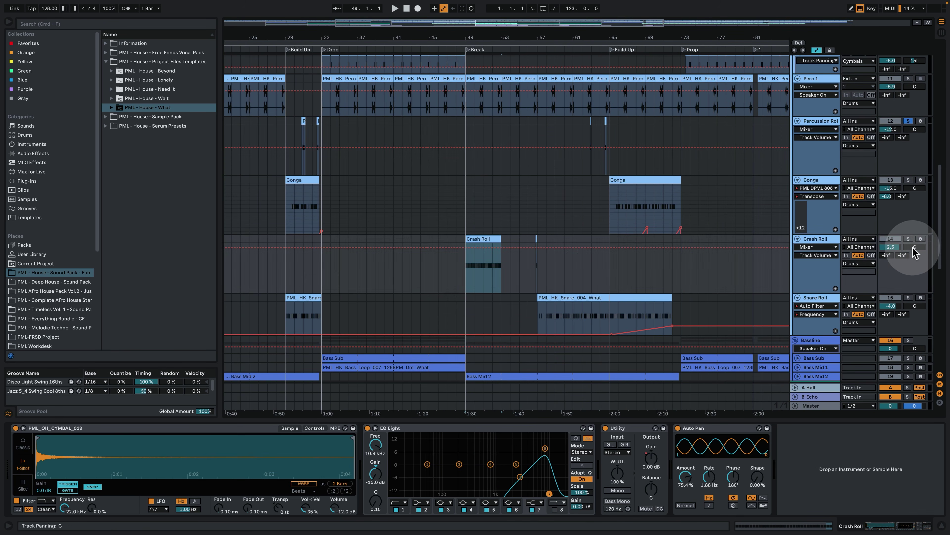
left_click(908, 238)
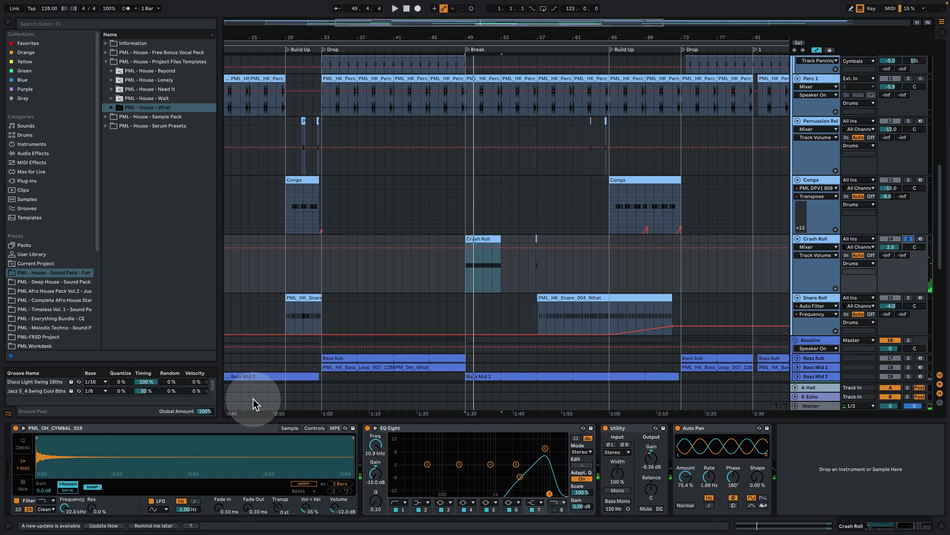
Open the Crash Roll clip's notes to examine the repeated C3 pattern and velocities, and inspect the track's device chain during playback.
left_click(474, 239)
double_click(475, 238)
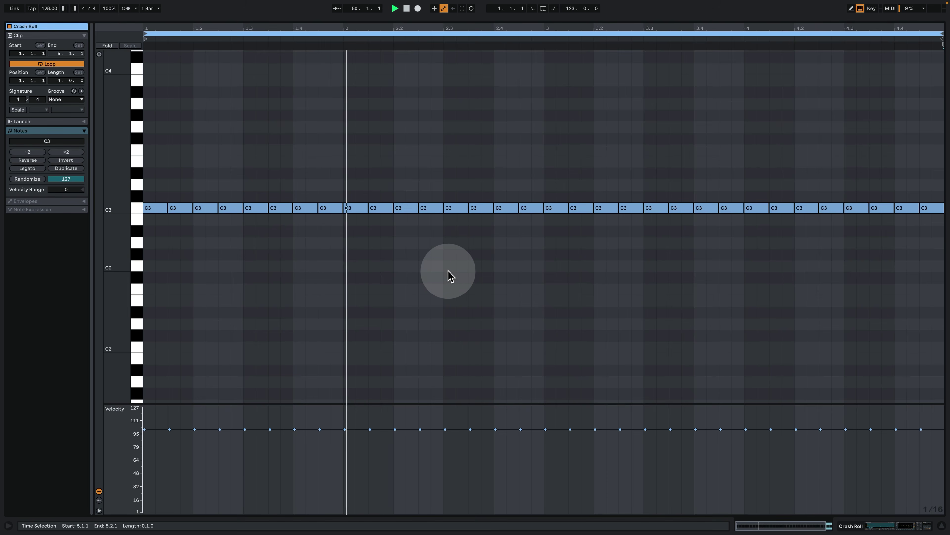
left_click(702, 360)
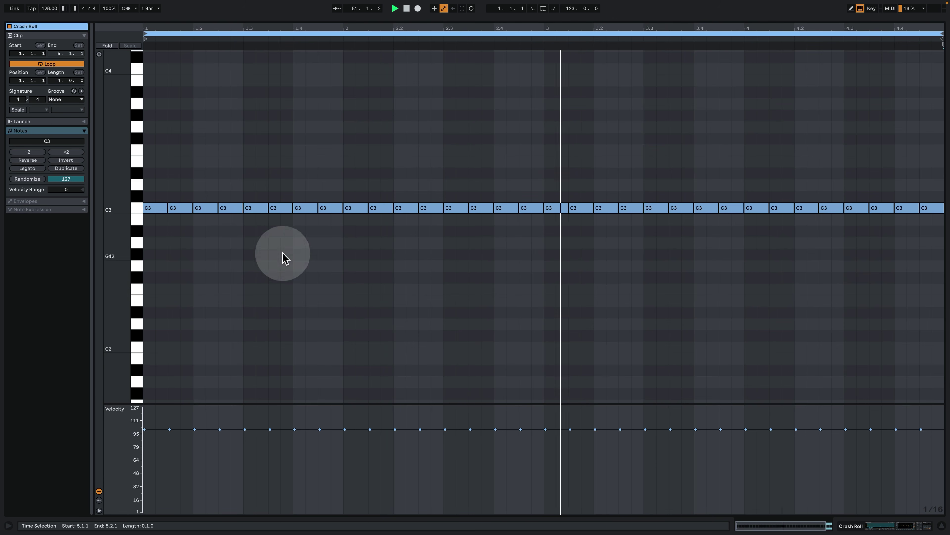
left_click(161, 208)
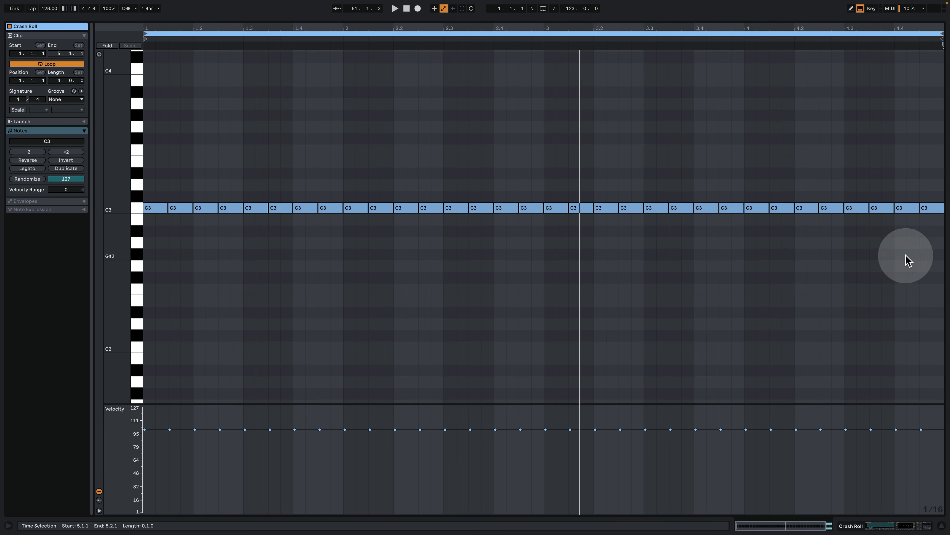
left_click(891, 528)
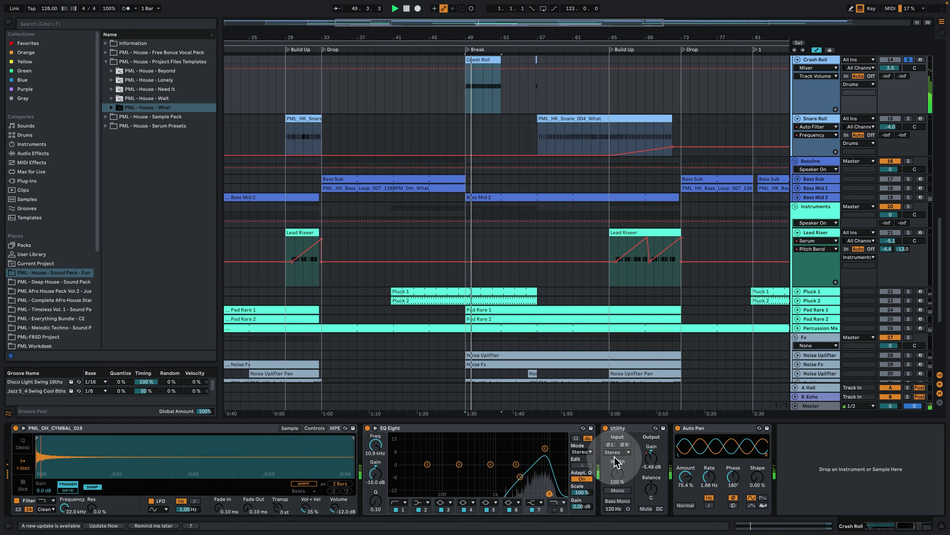
left_click_drag(652, 457, 653, 472)
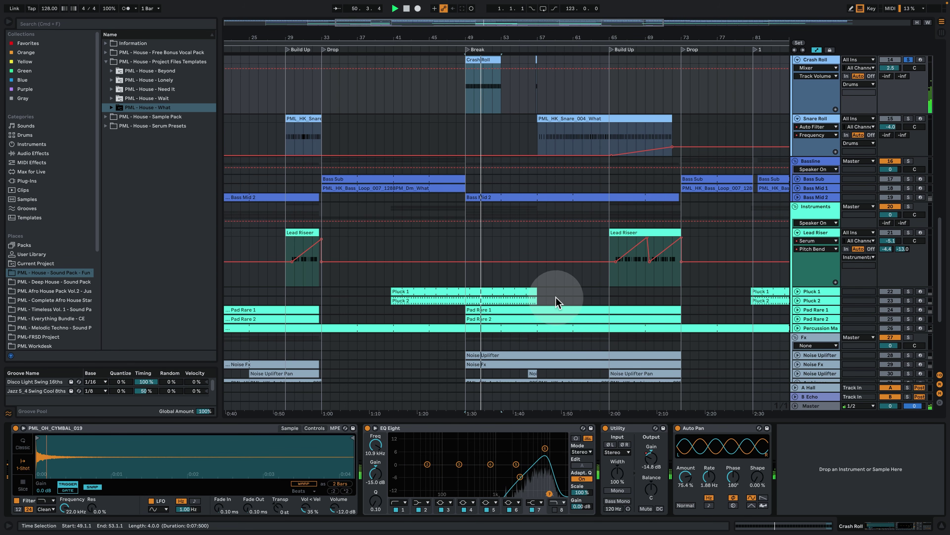
Zoom in on the short Crash Roll clip at 56.4.2 before the Snare Roll and audition it.
scroll(554, 113, "up", 3)
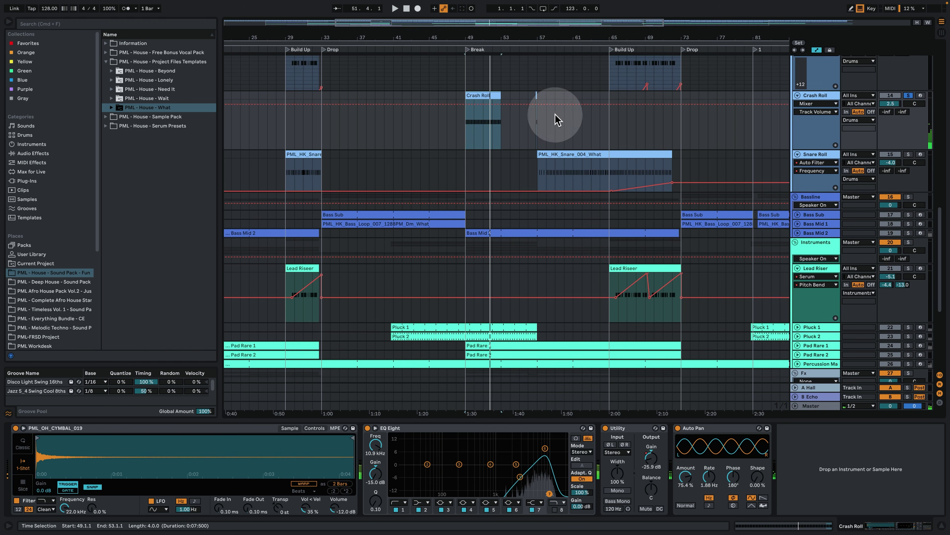
left_click_drag(546, 36, 505, 92)
left_click(505, 93)
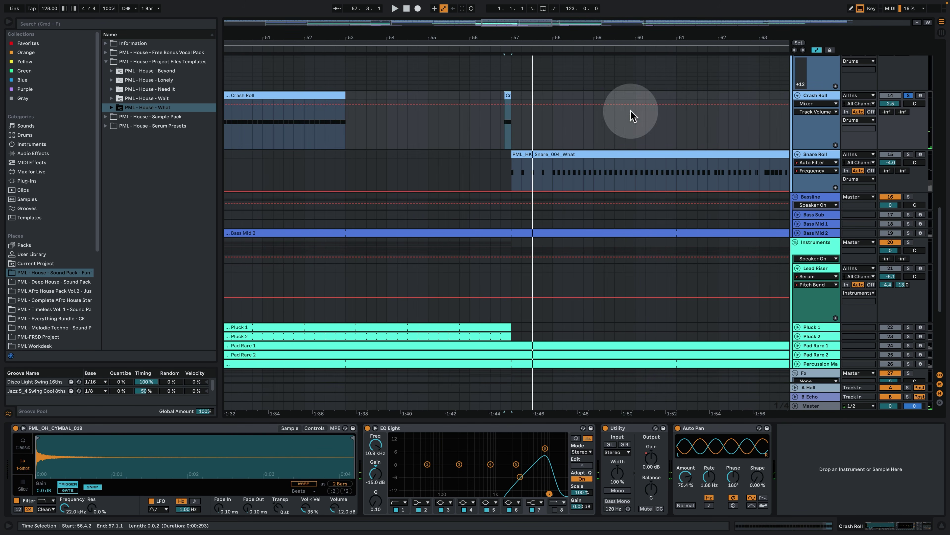
double_click(561, 34)
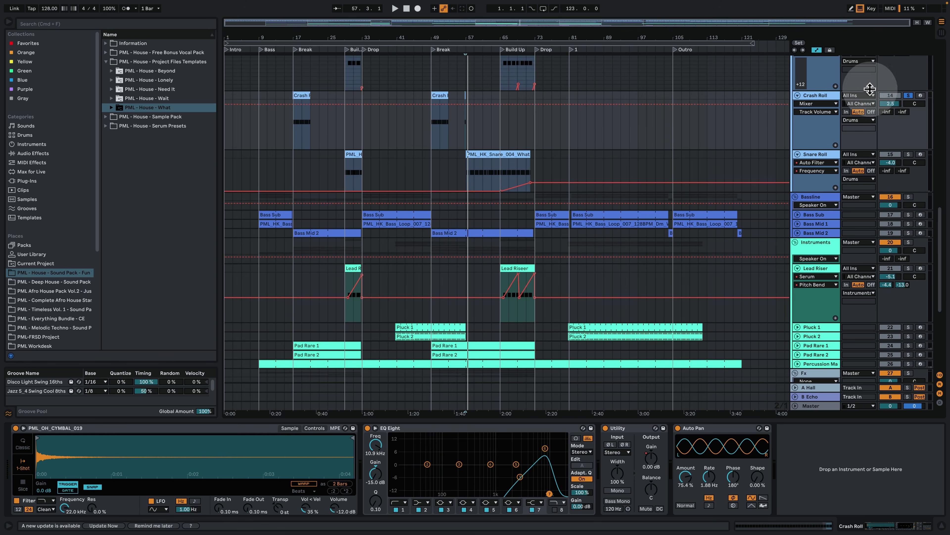
Solo the Bassline group and audition it from the section starting at bar 81.
scroll(805, 240, "up", 3)
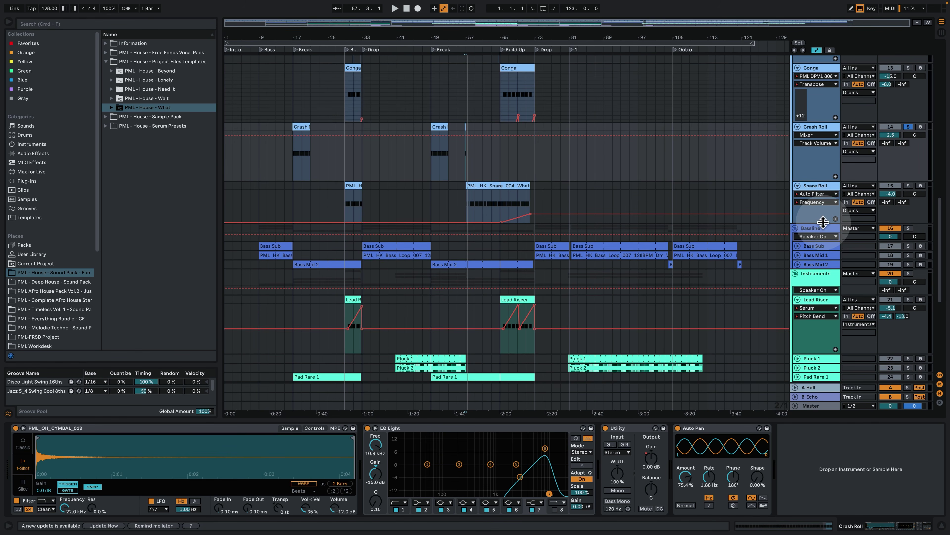
left_click(824, 231)
left_click(909, 230)
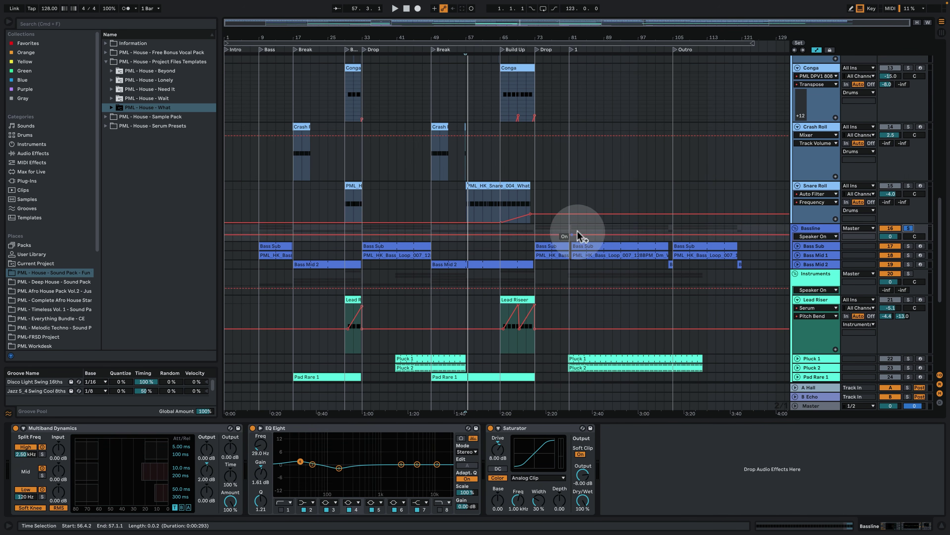
key("space")
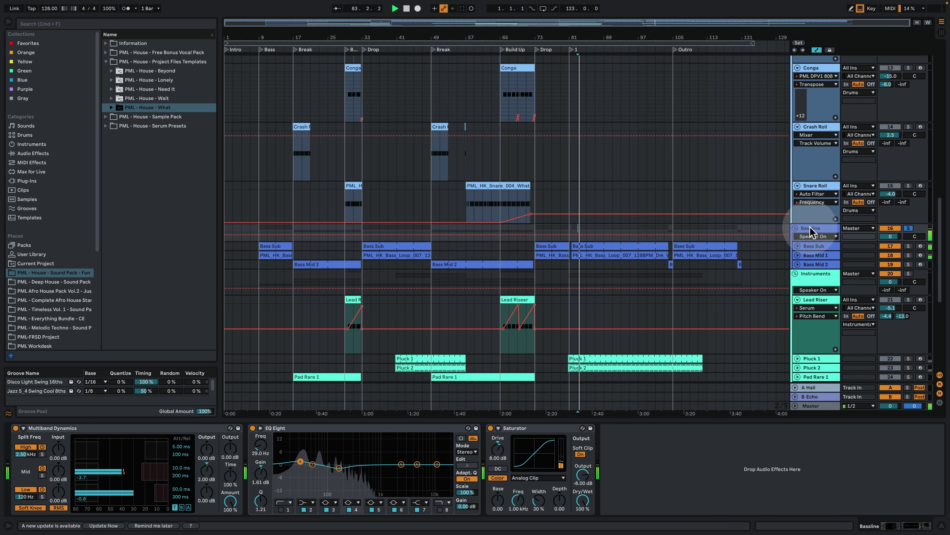
Examine the notes of the Bass Sub clip at bar 81 and solo the Bass Sub track.
double_click(593, 244)
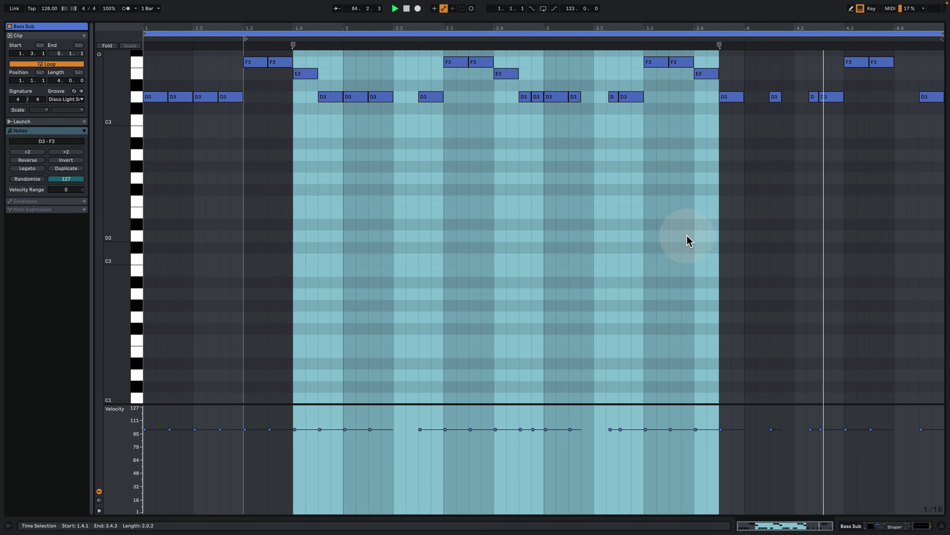
scroll(696, 306, "up", 3)
left_click(889, 525)
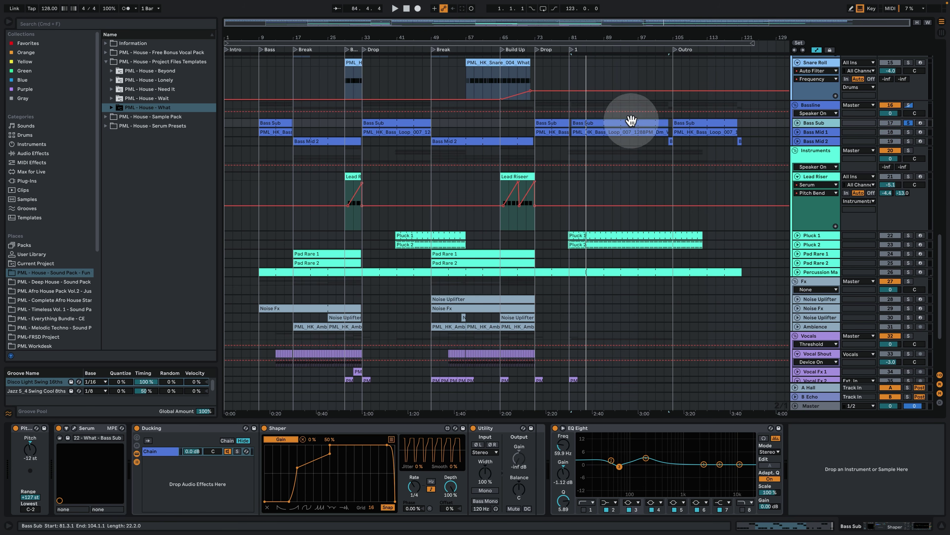
Audition the Bass Sub clip from bar 81 with its notes open, following the D3, F3 and E3 pattern.
left_click(600, 124)
key("space")
double_click(600, 124)
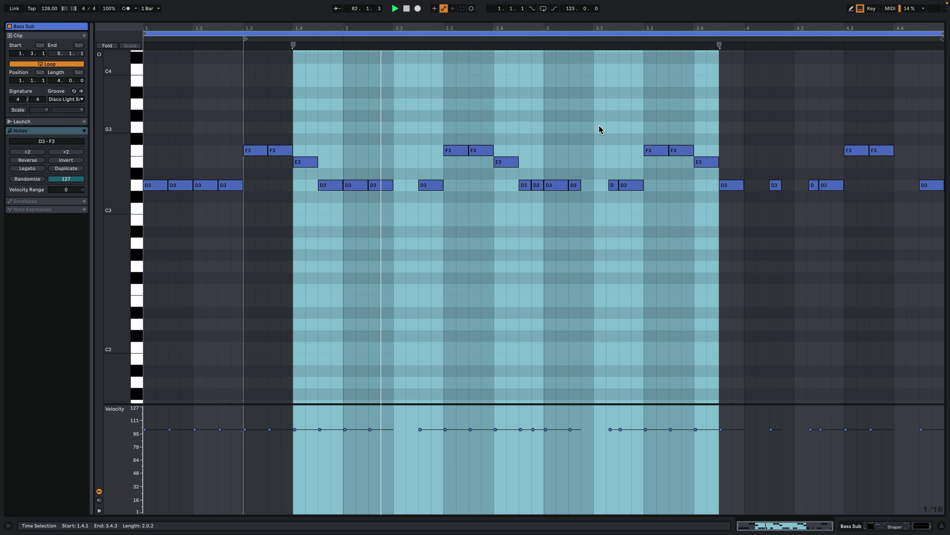
left_click(356, 235)
left_click(453, 166)
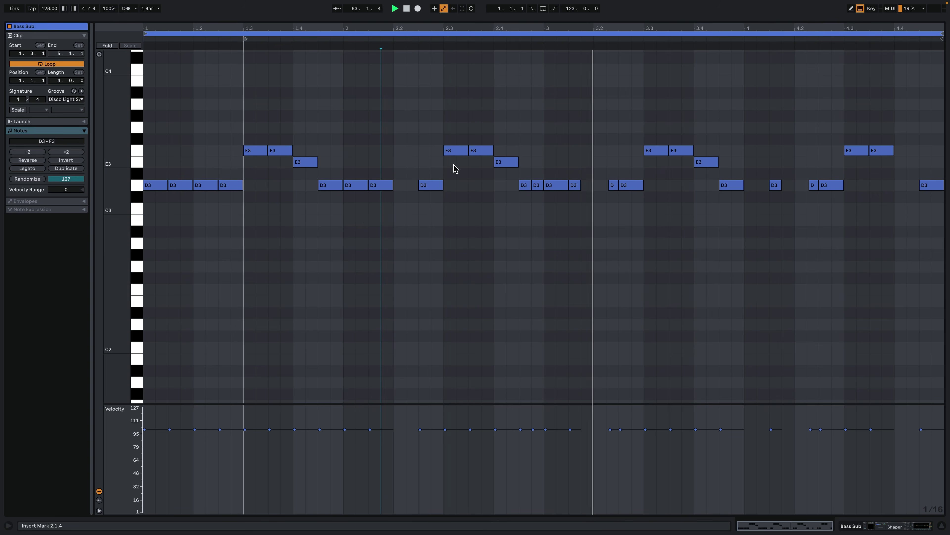
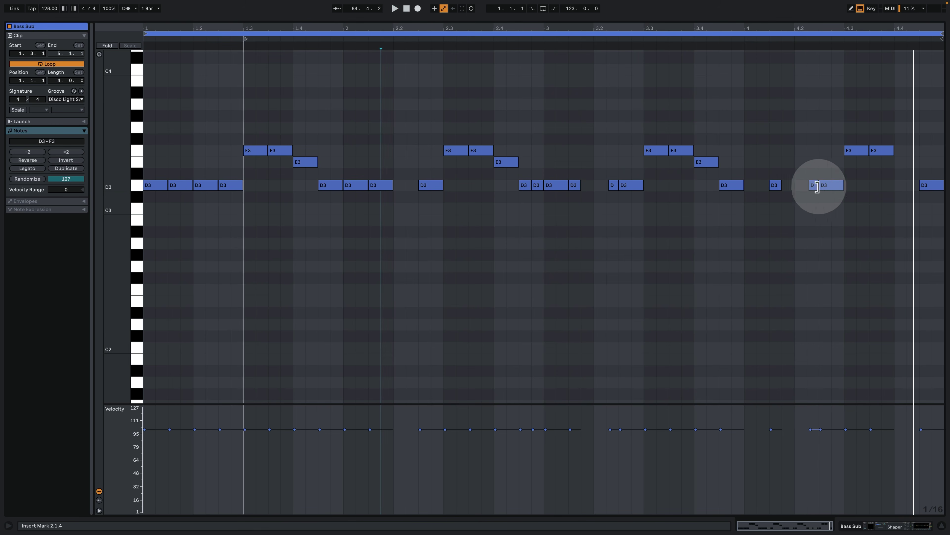
Examine the timing of the short D3 notes around 3.2.2 in the Bass Sub clip against a finer grid.
left_click_drag(813, 30, 811, 36)
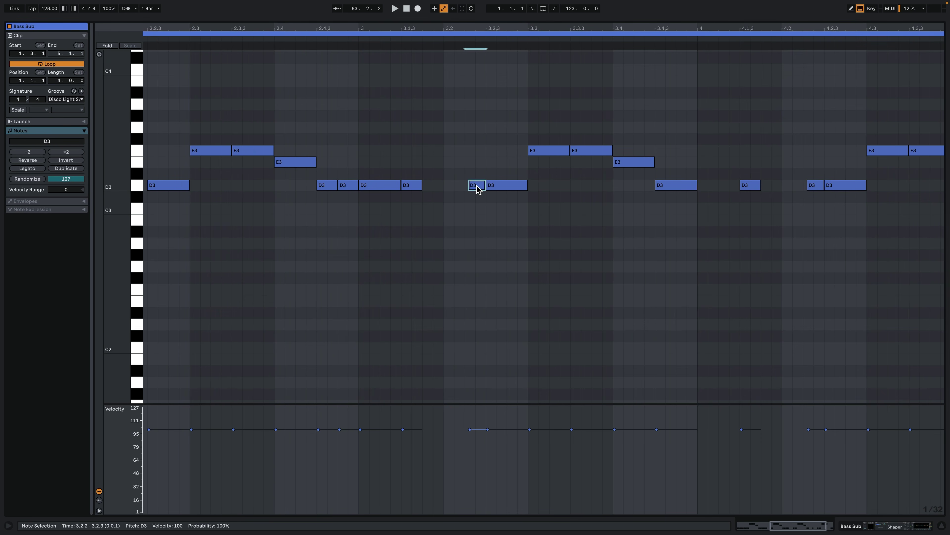
left_click(455, 33)
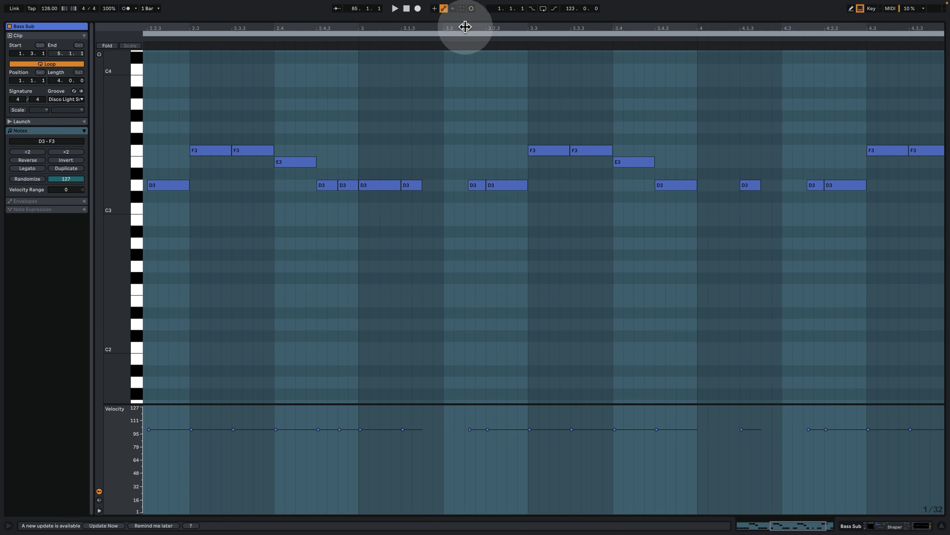
key("plus")
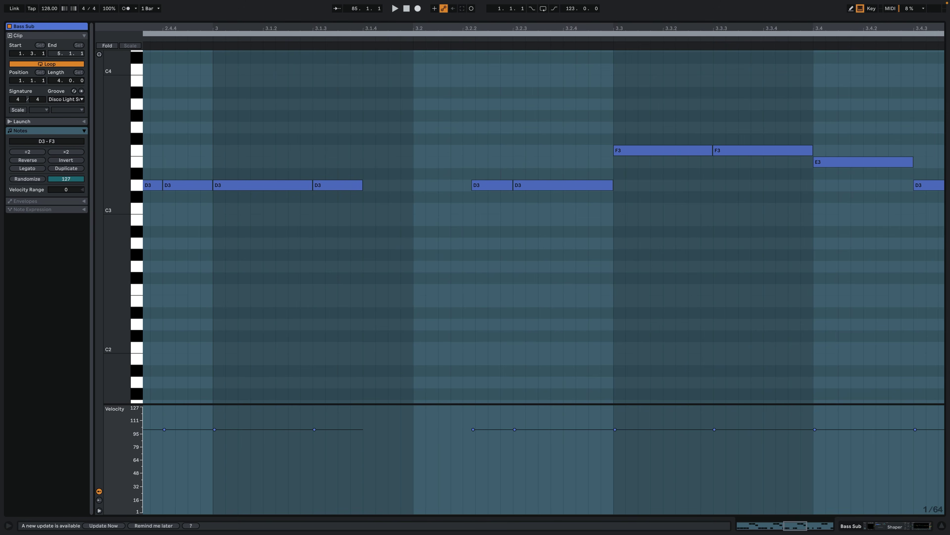
key("minus")
left_click(544, 206)
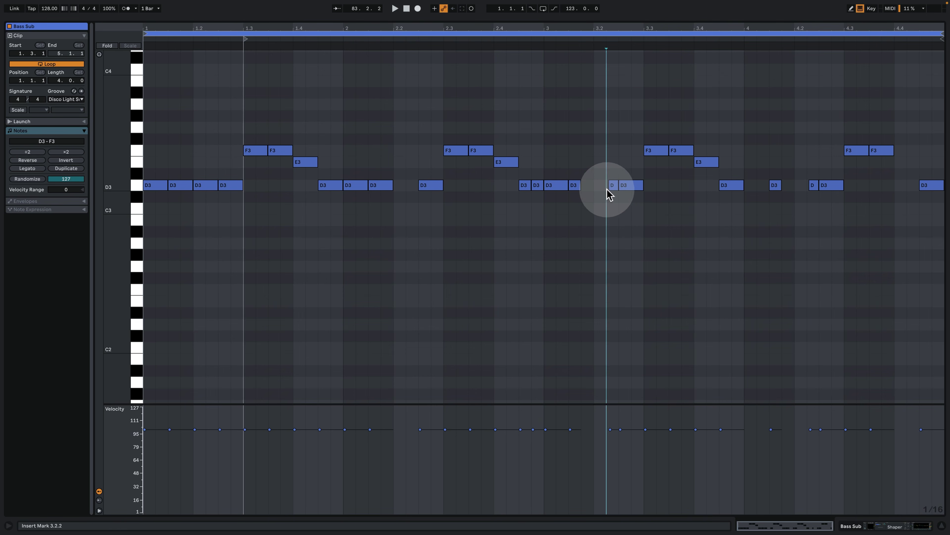
Select the short D3 note at 3.2.2, play the bass pattern through it, and show the Bass Sub devices.
left_click_drag(607, 189, 615, 172)
key("space")
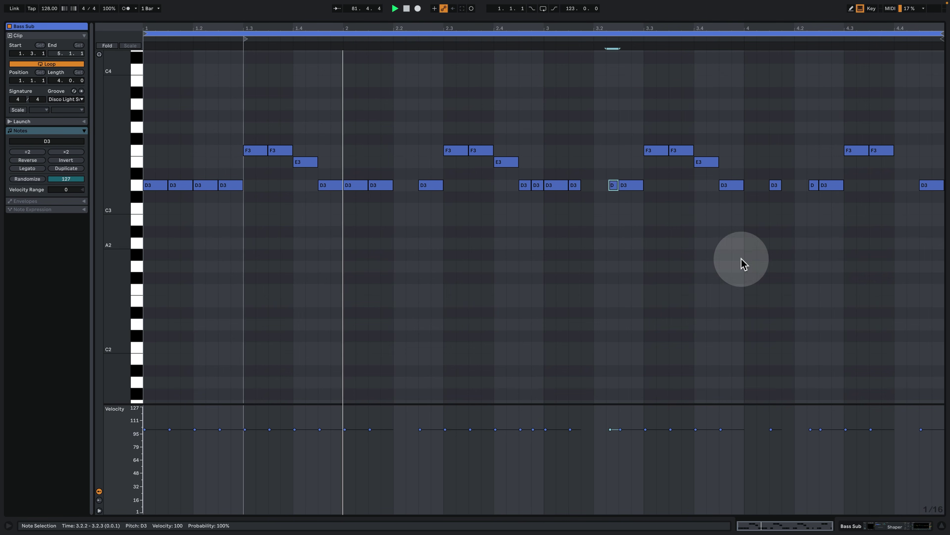
left_click(896, 526)
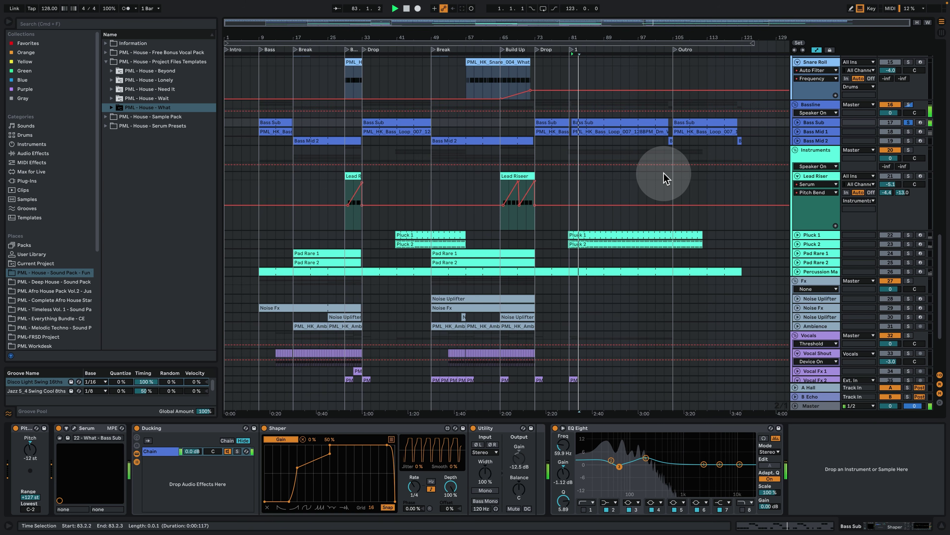
Open the Bass Sub's Serum instrument, examine its oscillators, and play the bass patch.
left_click(75, 426)
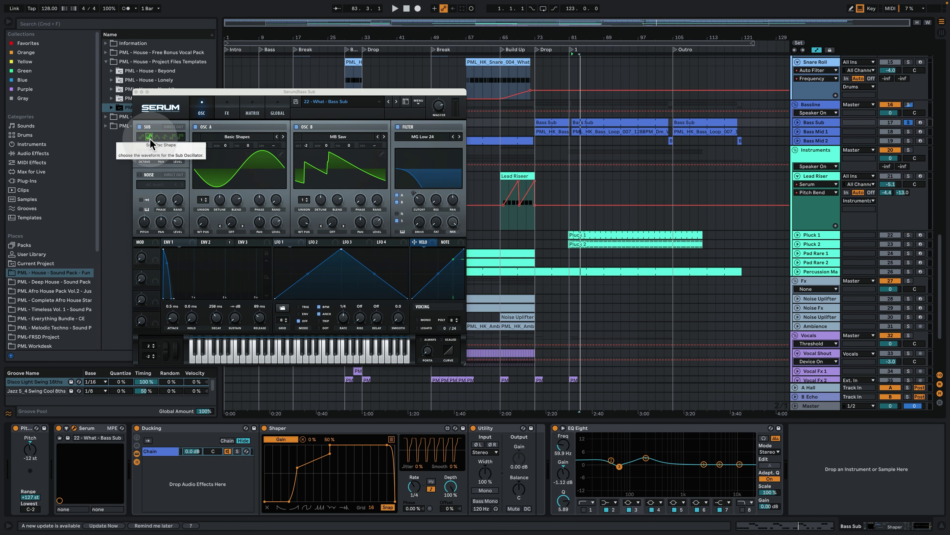
left_click(298, 159)
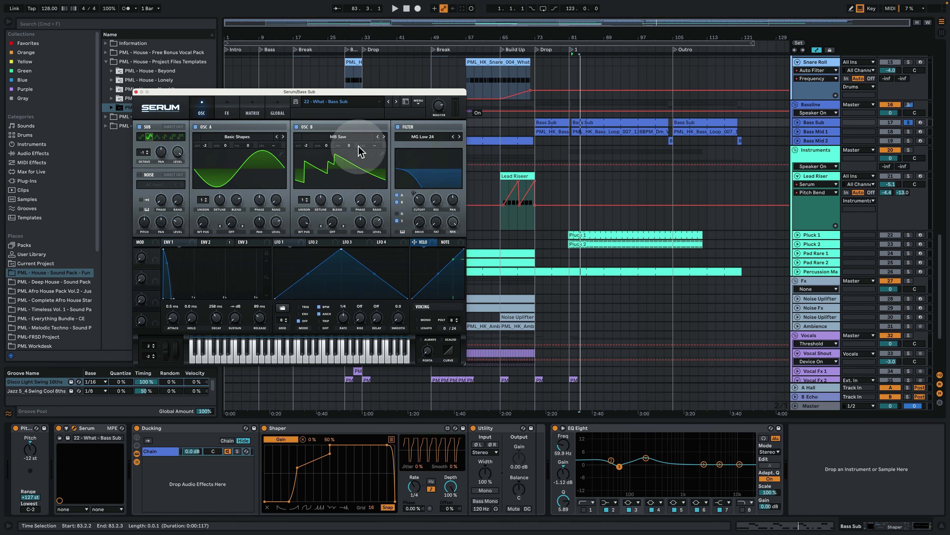
key("space")
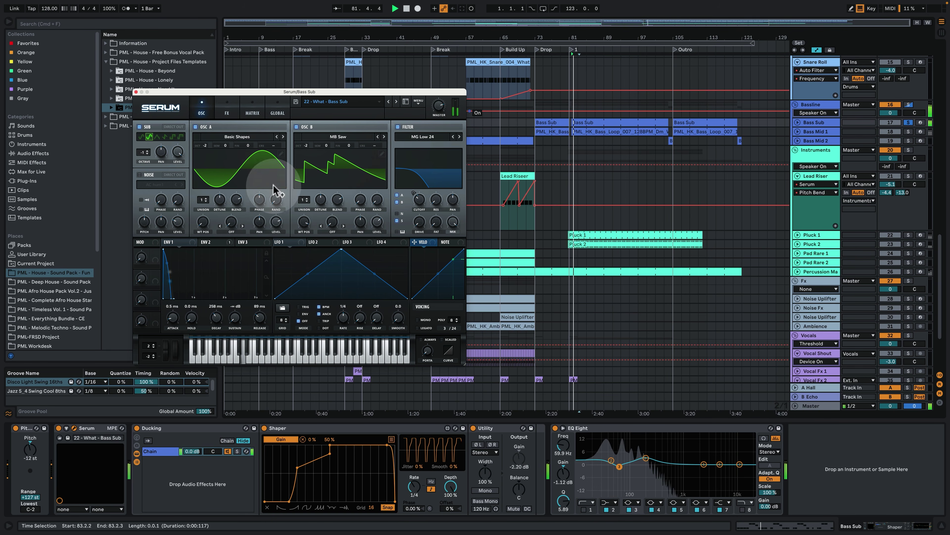
Switch off Osc B, Osc A and the Sub in turn during playback, restoring Sub and Osc A to compare them.
left_click(297, 127)
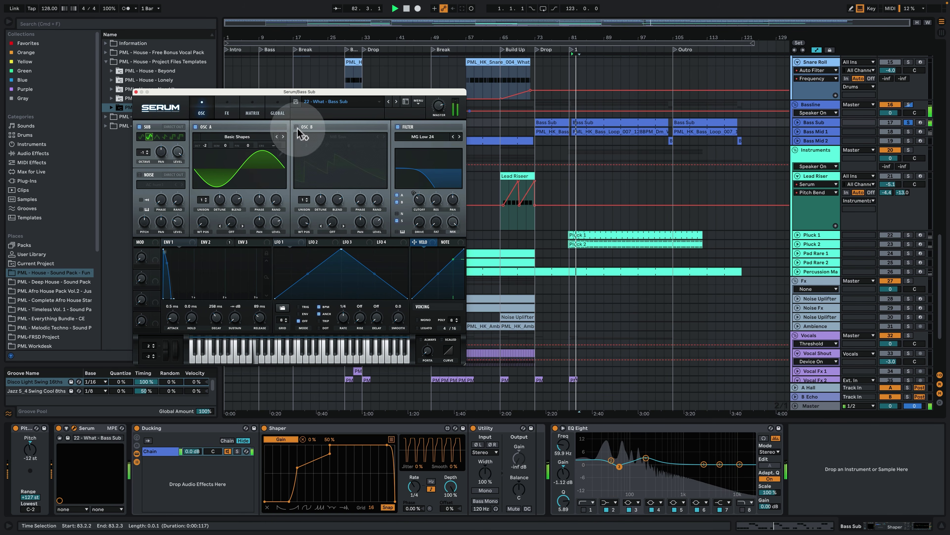
left_click(196, 127)
left_click(140, 127)
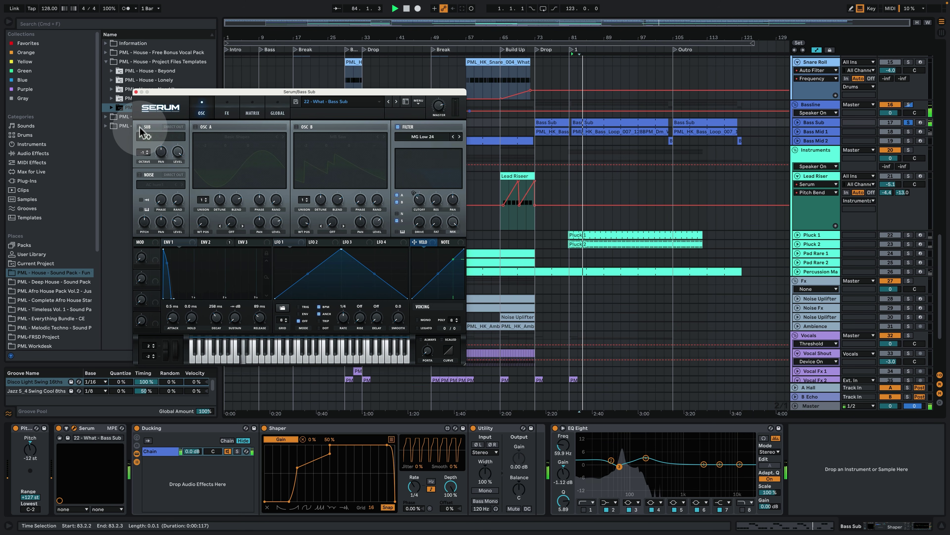
left_click(195, 126)
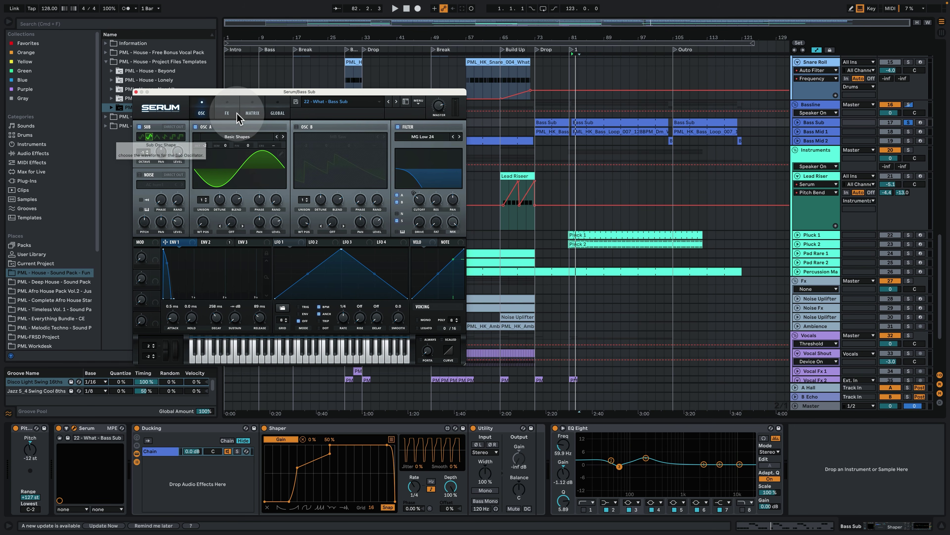
Show the Env 2 settings in Serum and examine its modulation of the filter cutoff while the bass plays.
key("space")
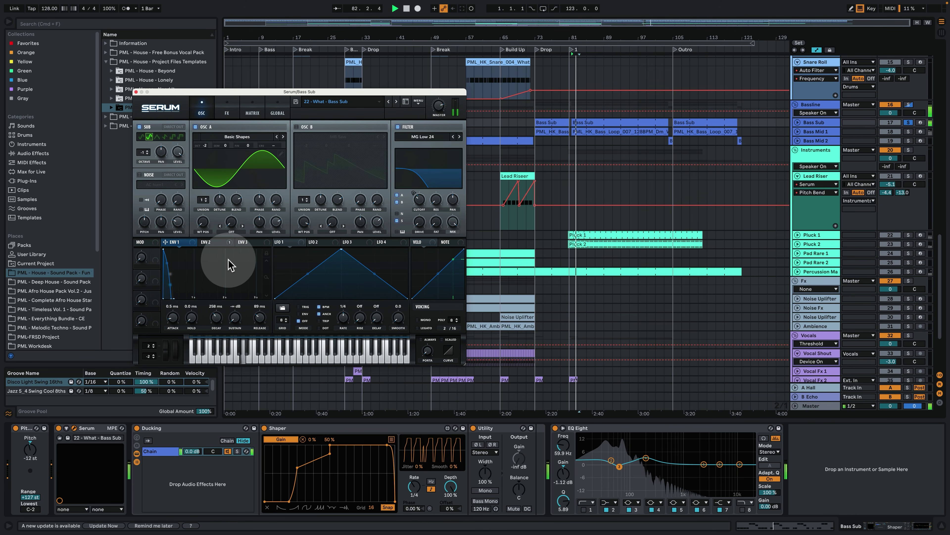
left_click_drag(216, 248, 417, 197)
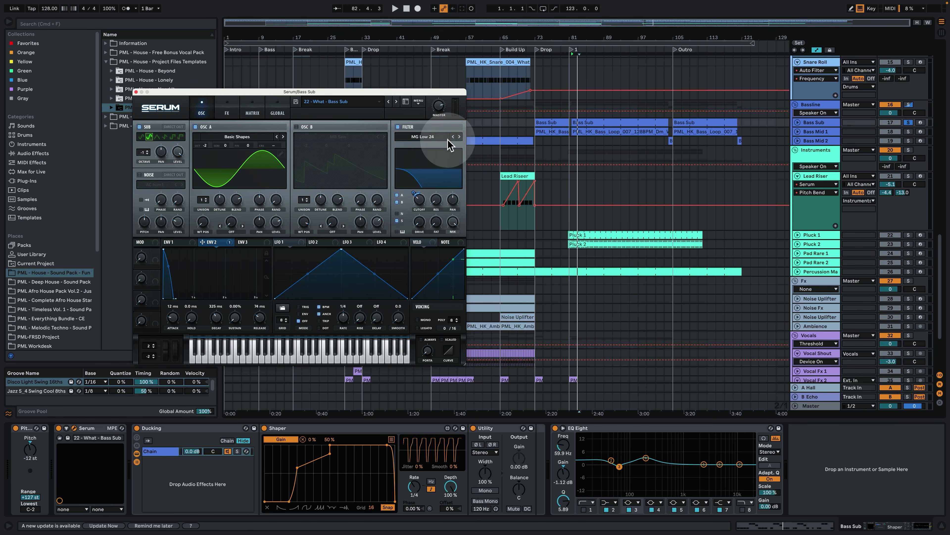
Switch Osc B back on, audition it without Osc A and Sub, and re-enable both oscillators.
left_click(298, 127)
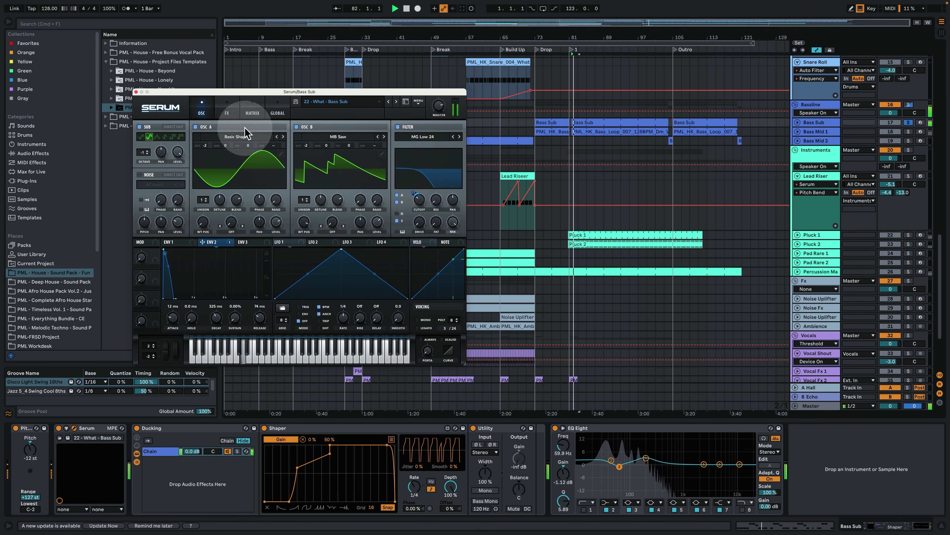
left_click(195, 127)
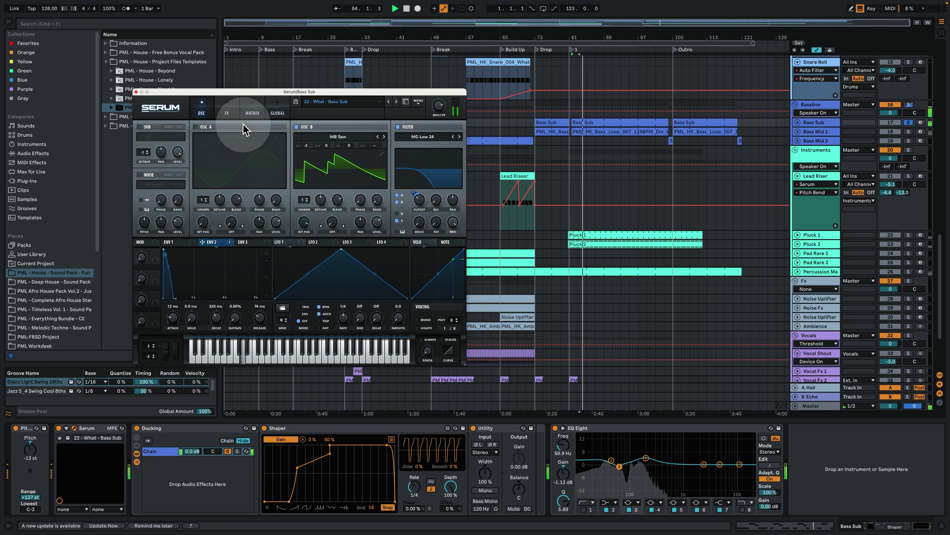
left_click(195, 126)
left_click(139, 126)
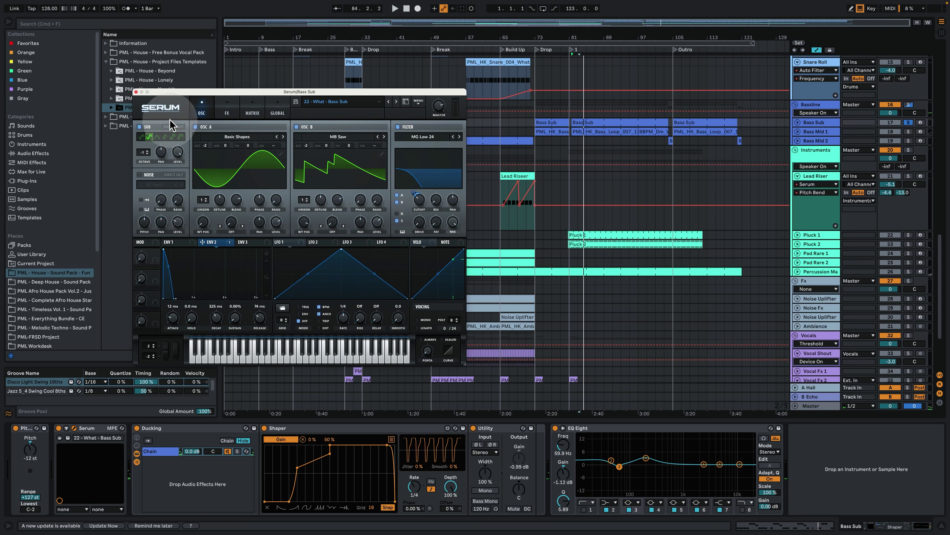
Examine Serum's EQ and Hyper/Dimension effects and its modulation matrix while playing the bass.
left_click(227, 109)
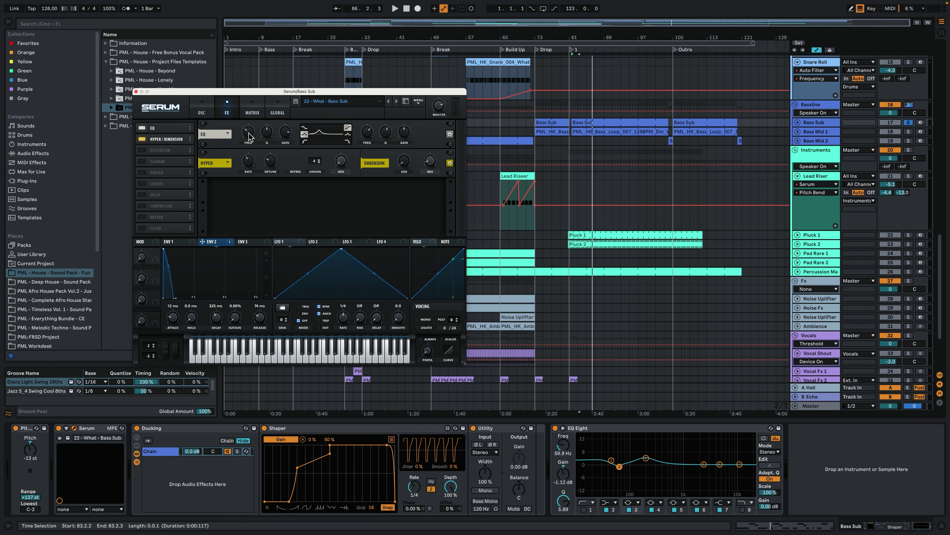
key("space")
left_click(254, 111)
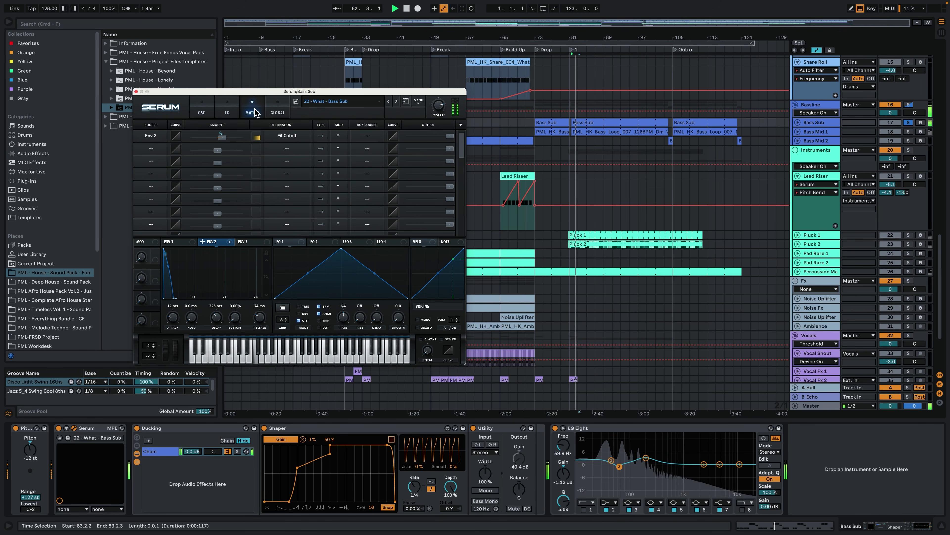
Return Serum to its oscillator page and close the Bass Sub synth window.
left_click(201, 112)
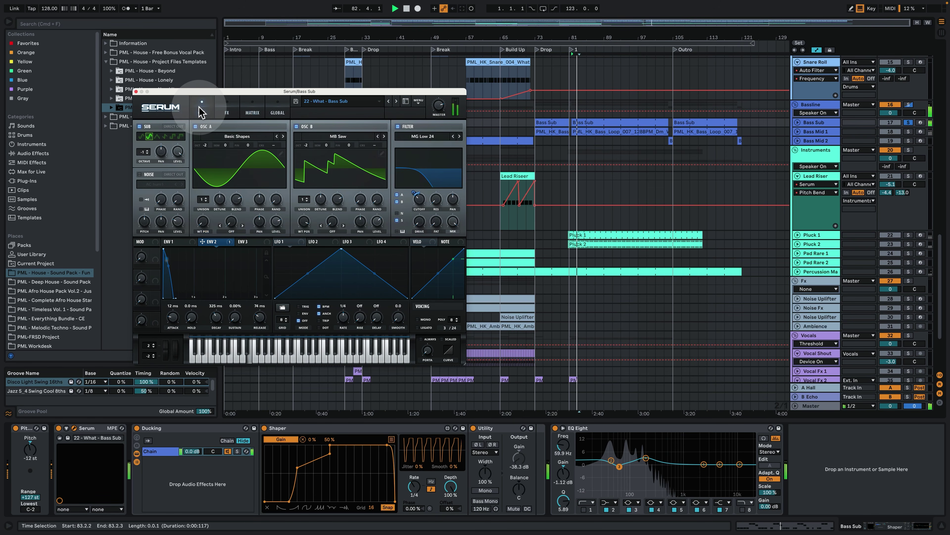
left_click_drag(138, 94, 138, 93)
left_click(137, 91)
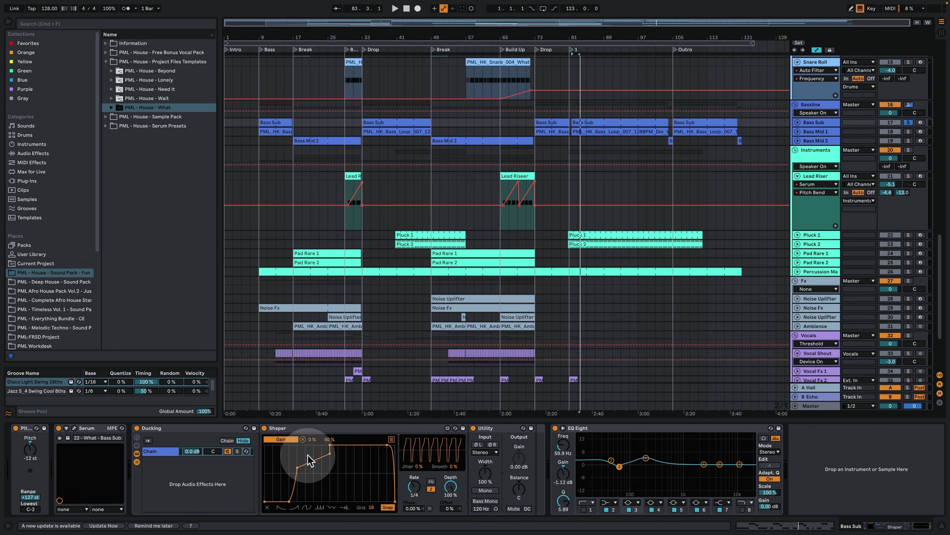
Unfold the Bass Mid 1 track, solo it and select its span at the bar 73 drop.
left_click(805, 133)
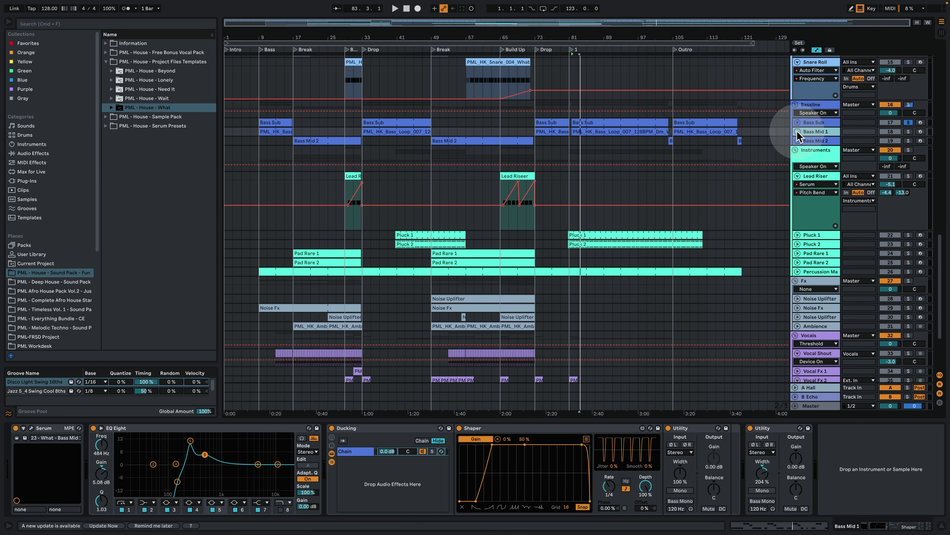
left_click(797, 131)
left_click(909, 132)
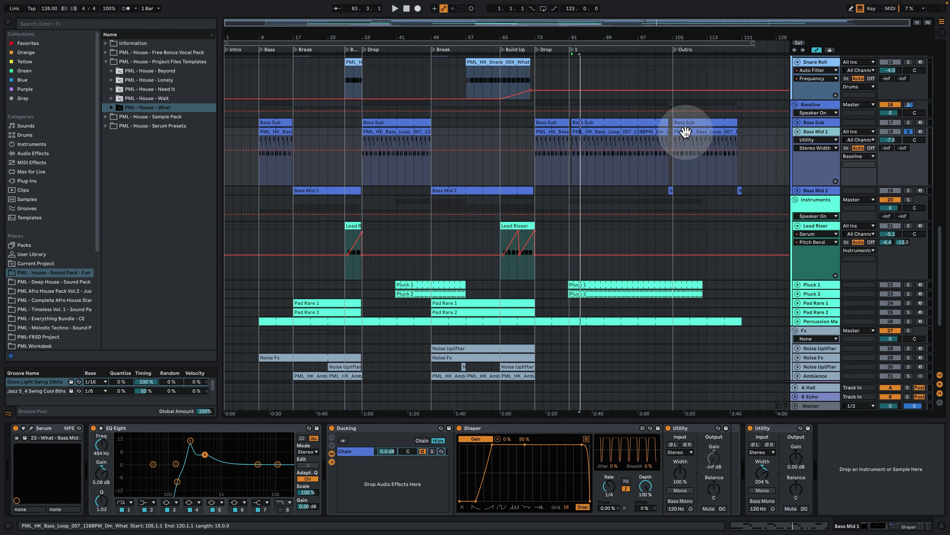
left_click(580, 151)
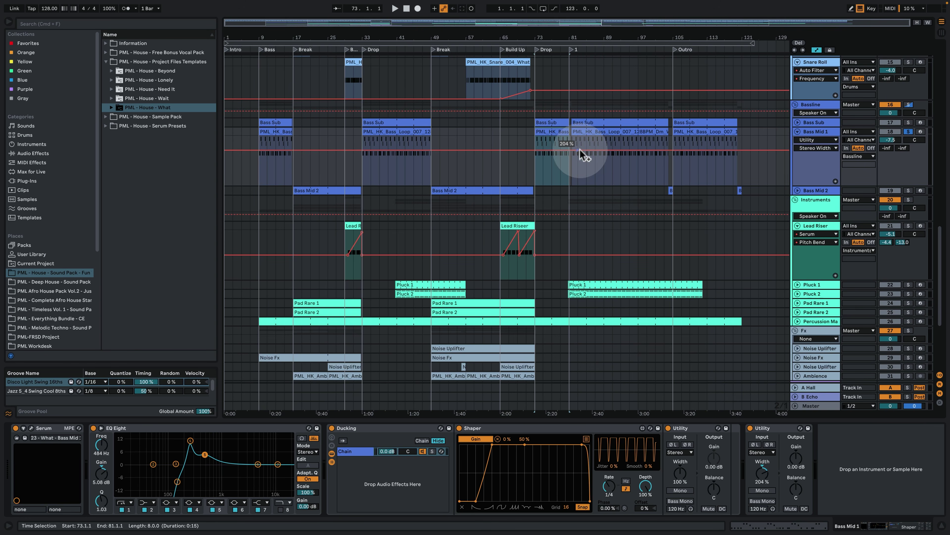
Examine the MIDI notes of the Bass Mid 1 clip at the drop while playing it, and return to the arrangement.
double_click(548, 131)
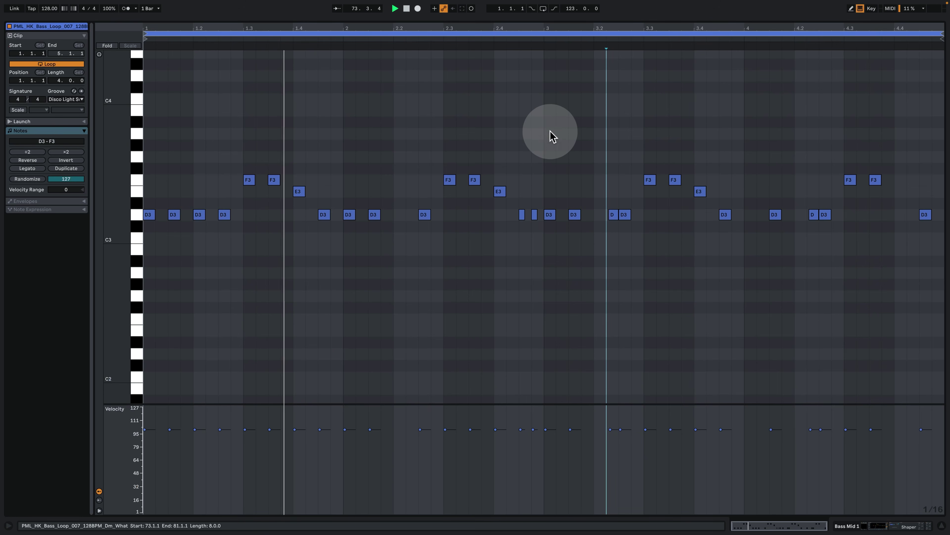
left_click(380, 318)
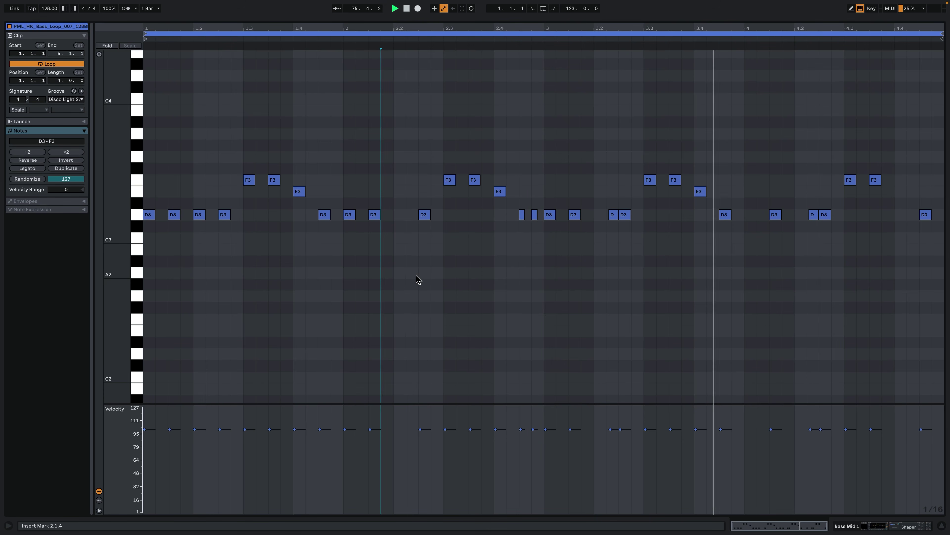
left_click(539, 197)
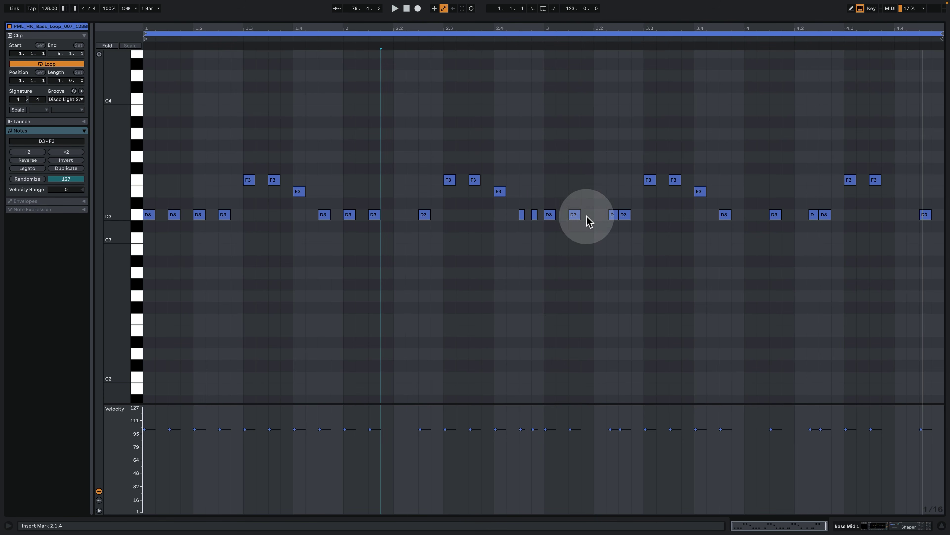
left_click(860, 522)
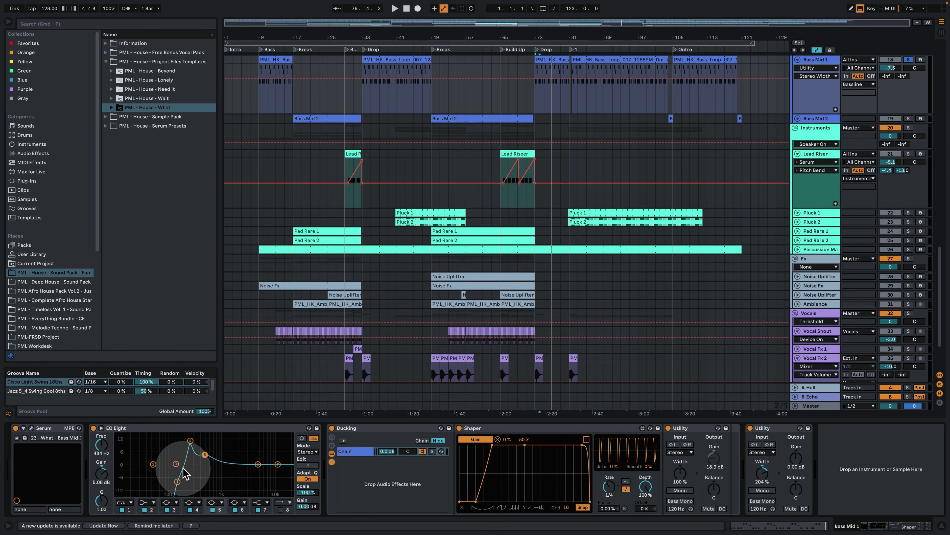
Show Serum on Bass Mid 1 and examine its oscillators, Env 1 and Env 2 settings.
scroll(600, 208, "up", 2)
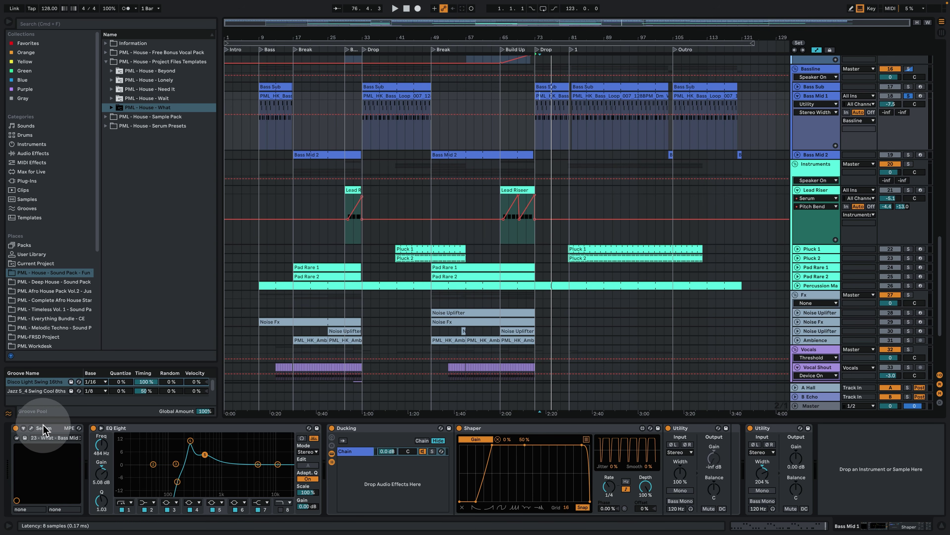
left_click(32, 428)
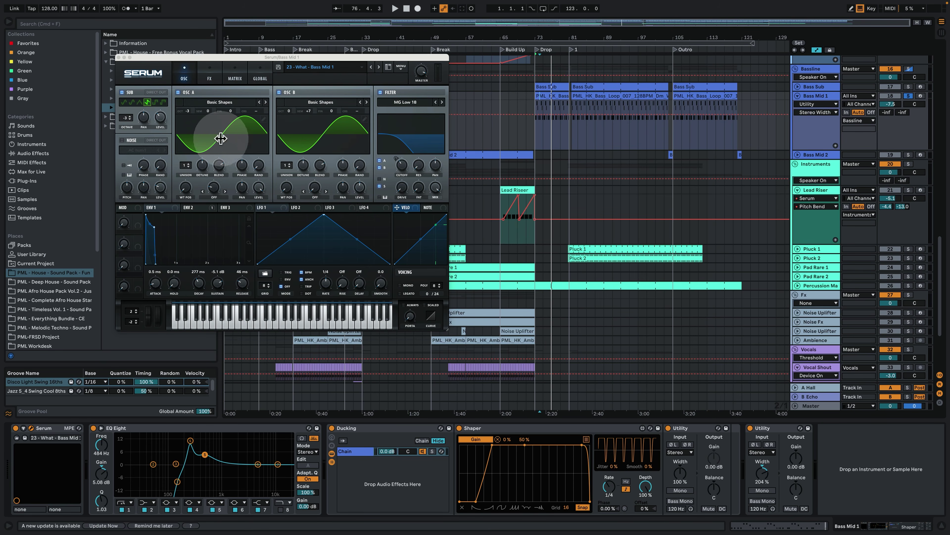
left_click(146, 104)
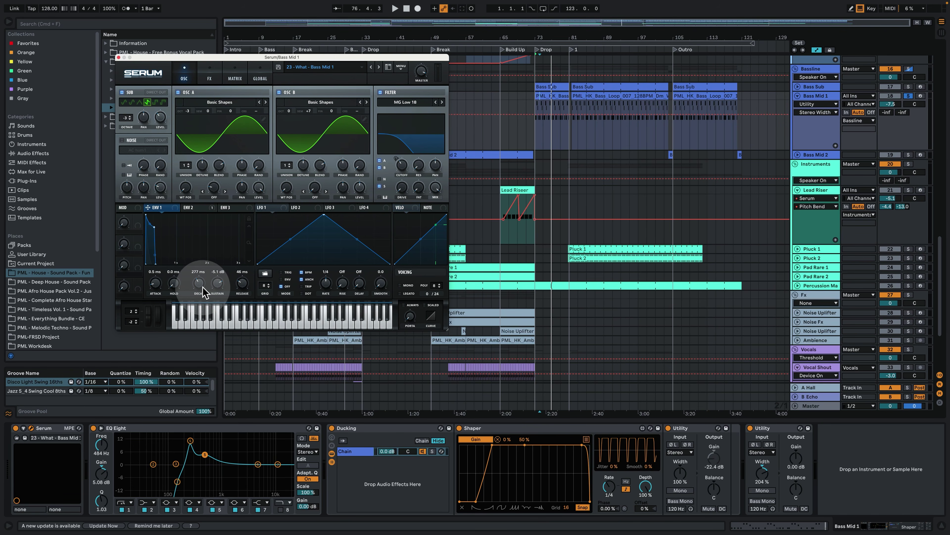
left_click(192, 212)
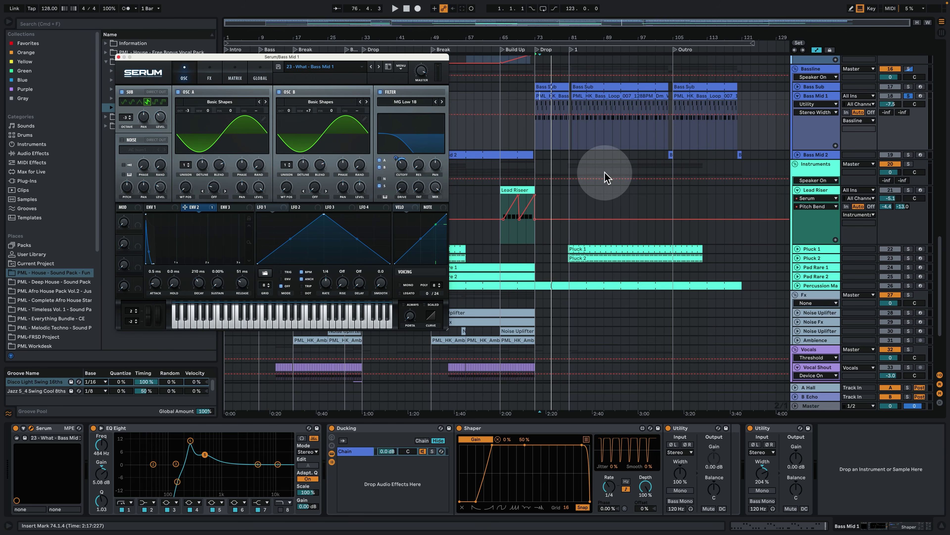
Play the bass from the drop and switch Osc B off and back on to compare the sound.
key("space")
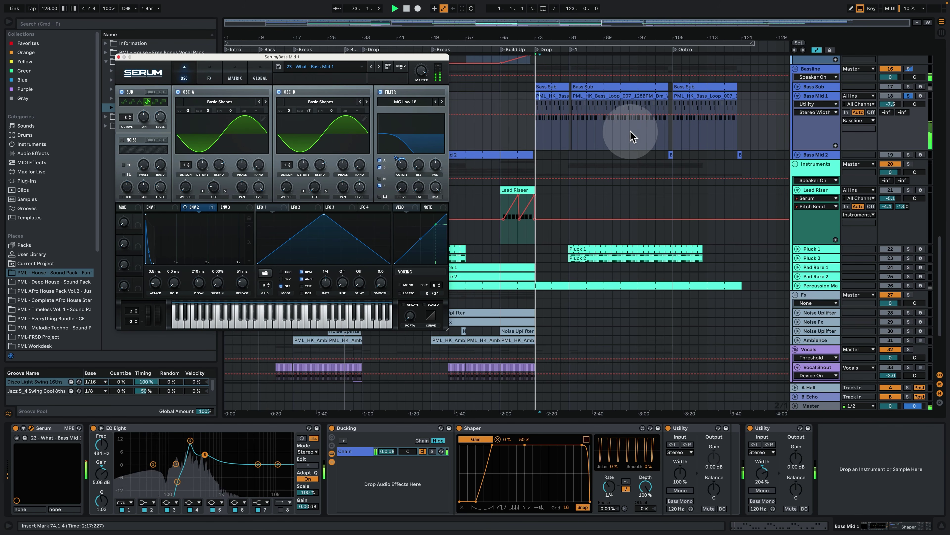
left_click(280, 92)
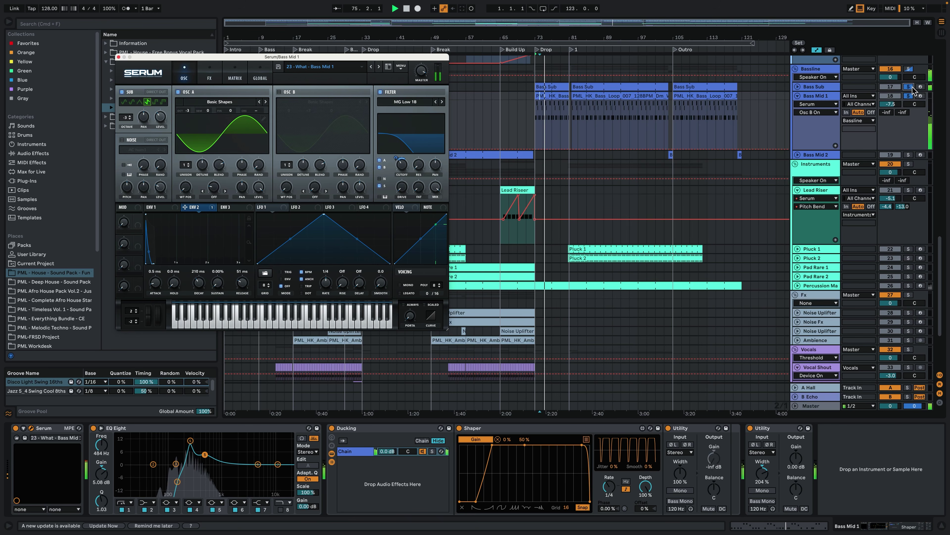
left_click(279, 92)
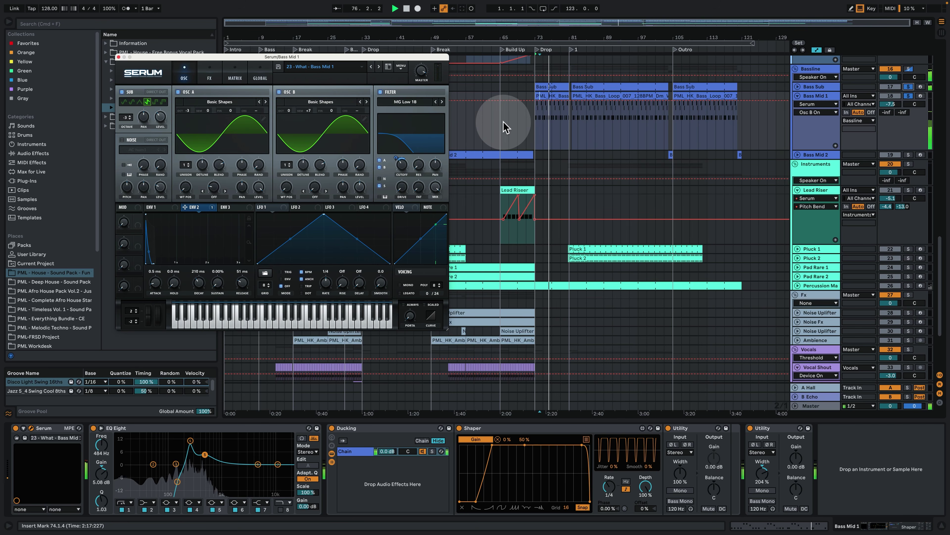
Examine the Bass Mid 1 patch's effects and modulation matrix, return to the oscillators and close Serum.
left_click(210, 76)
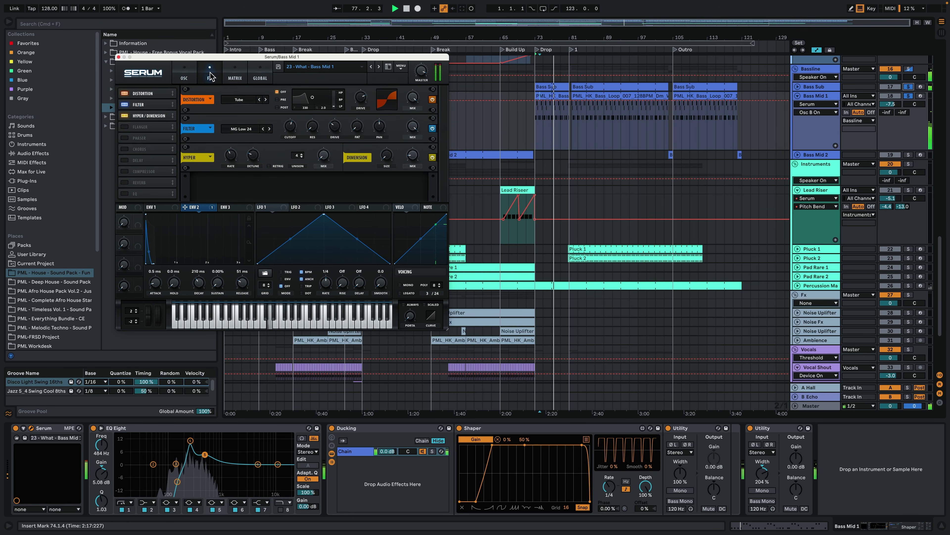
left_click(221, 75)
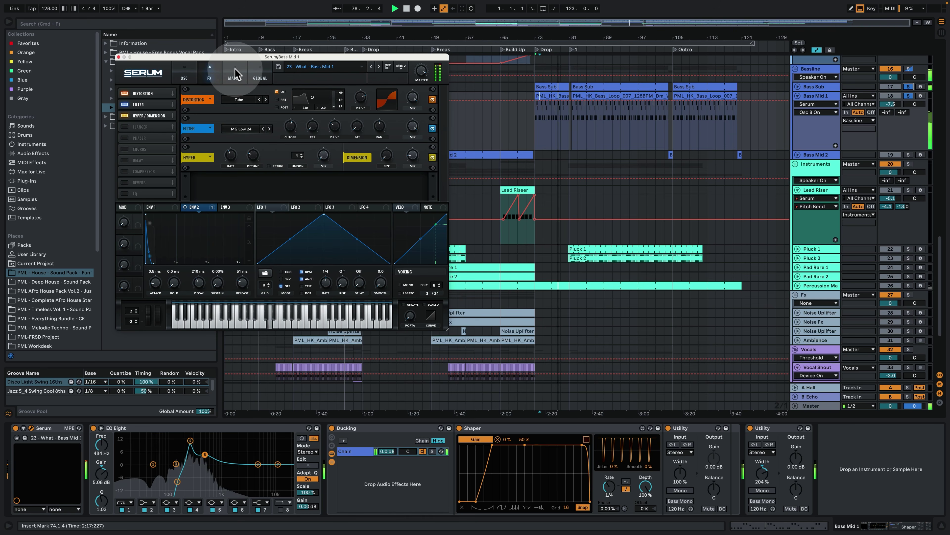
left_click(232, 75)
left_click(184, 77)
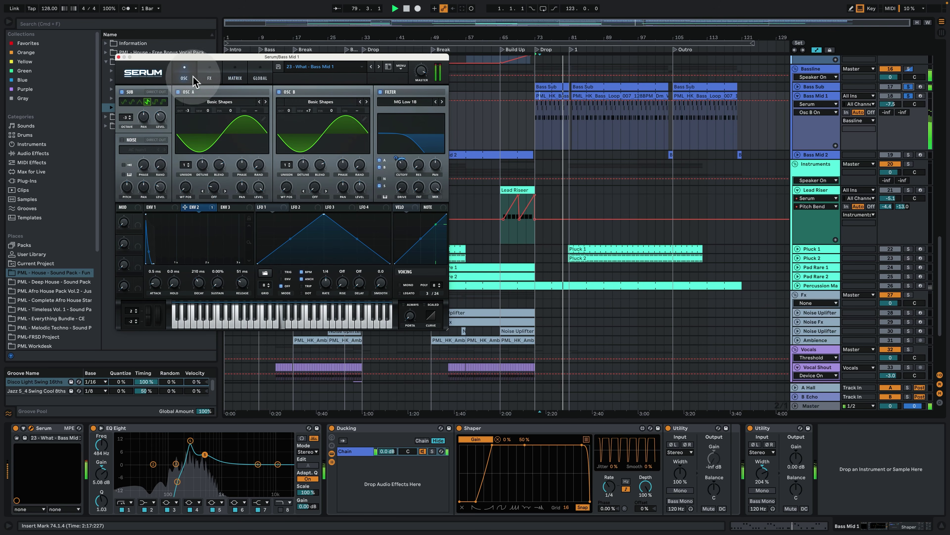
left_click(119, 57)
Play the Bass Sub and Bass Mid 1 clips at the drop while examining their notes in the MIDI editor, and return to the arrangement.
scroll(894, 166, "up", 5)
scroll(878, 217, "up", 3)
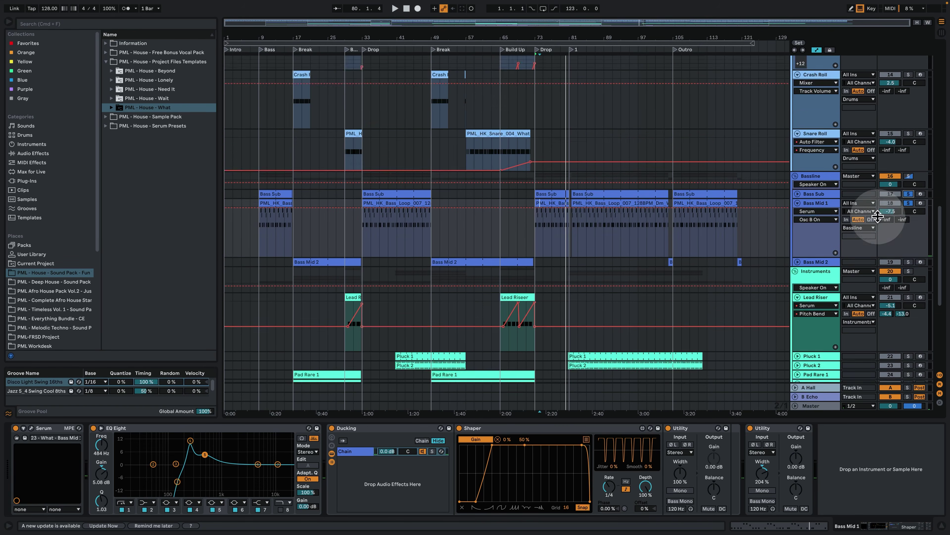
scroll(875, 262, "up", 10)
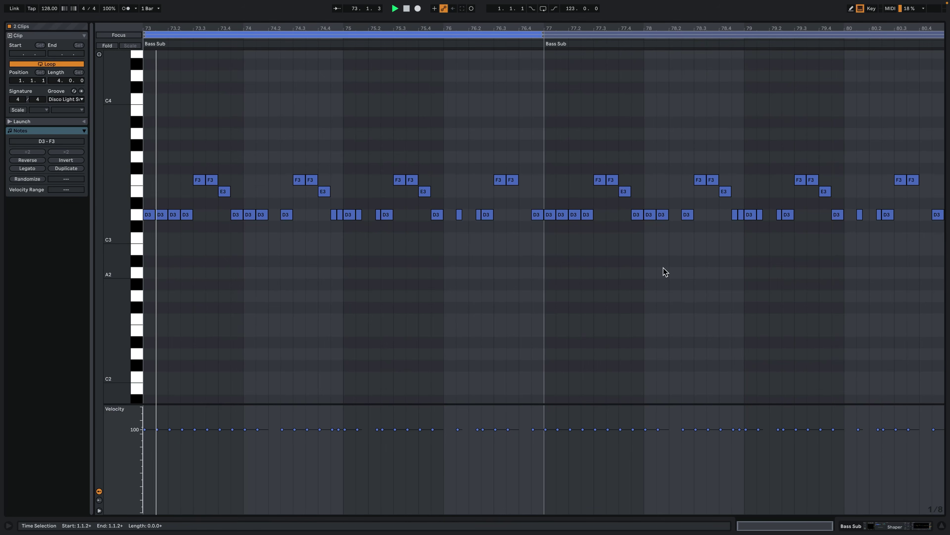
left_click(319, 274)
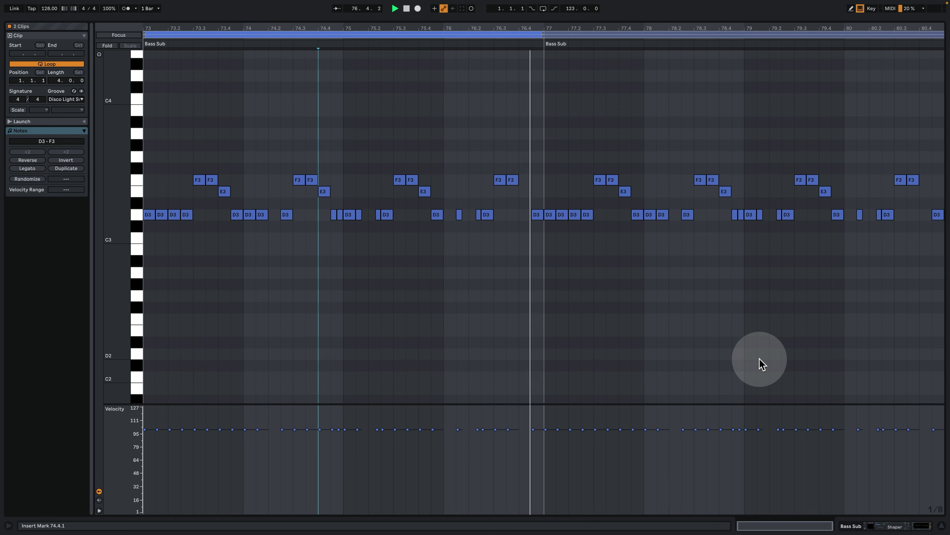
key("space")
left_click(876, 524)
Play Bass Sub and Bass Mid 1 together from the start of the drop at bar 73.
left_click_drag(560, 36, 551, 94)
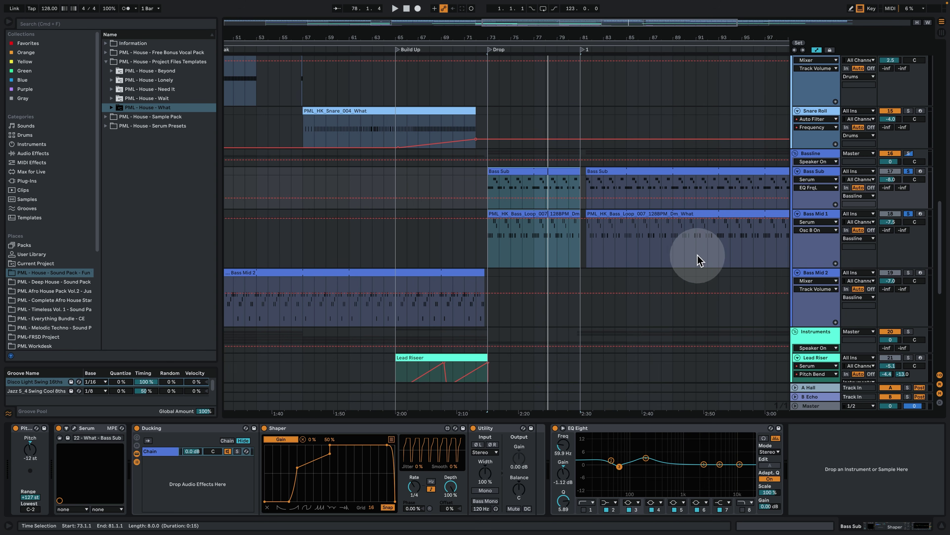
left_click(489, 238)
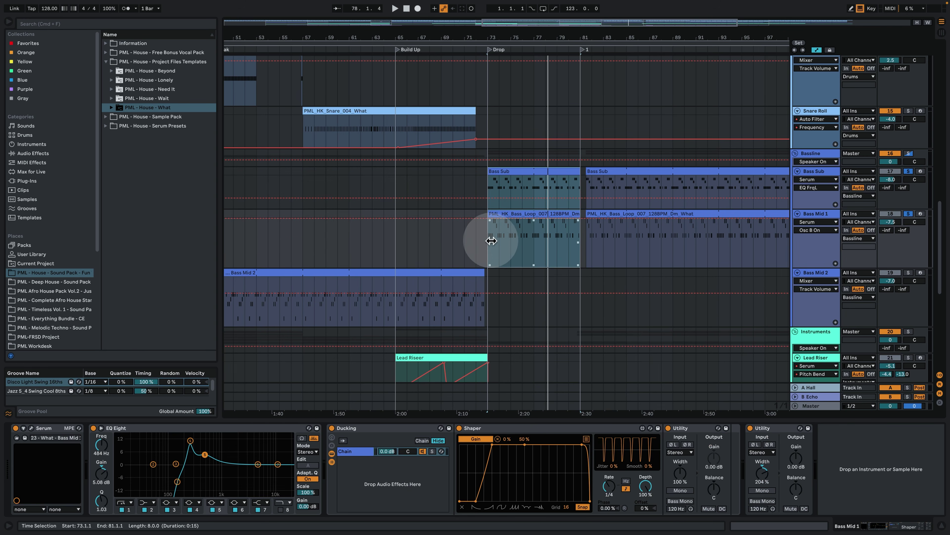
key("space")
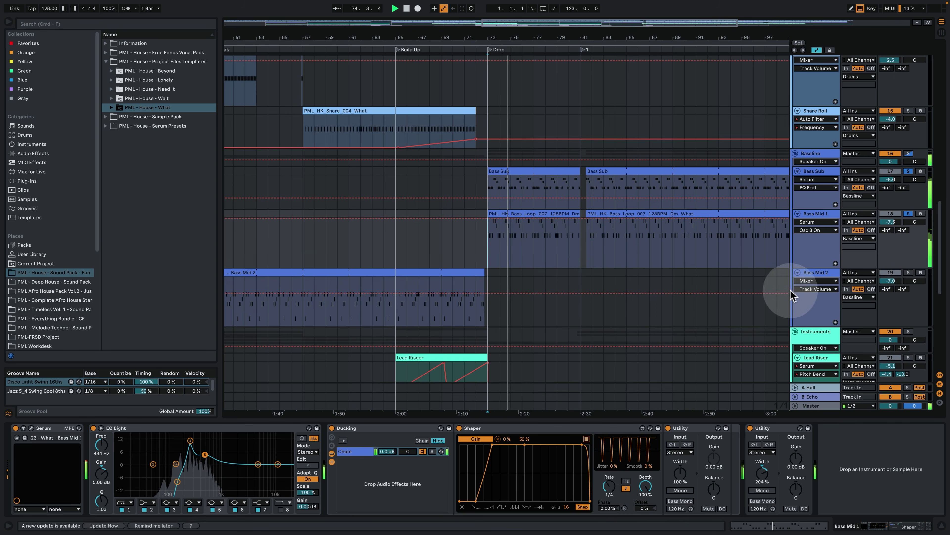
Solo the Bass Mid 2 track and audition it from bar 67 in the build-up.
scroll(668, 329, "down", 6)
scroll(657, 320, "up", 3)
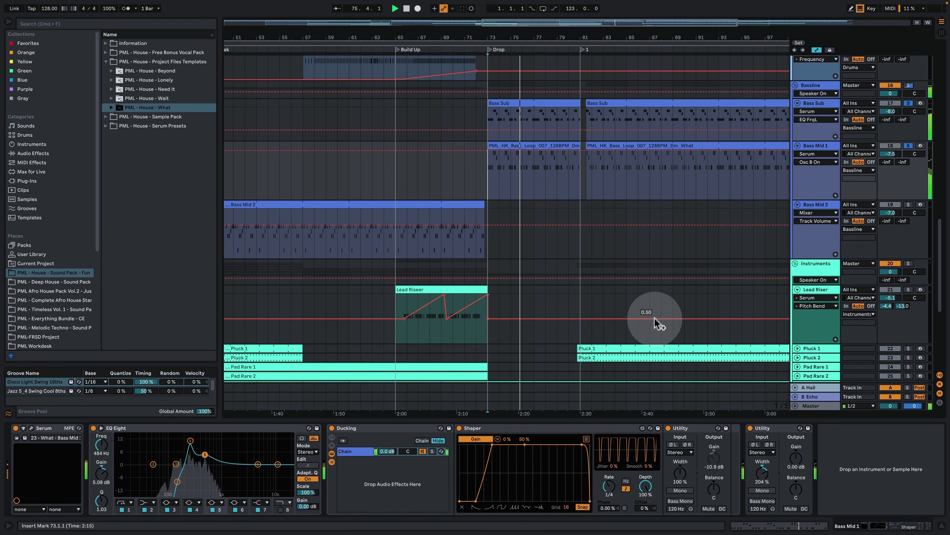
left_click(418, 213)
left_click(908, 204)
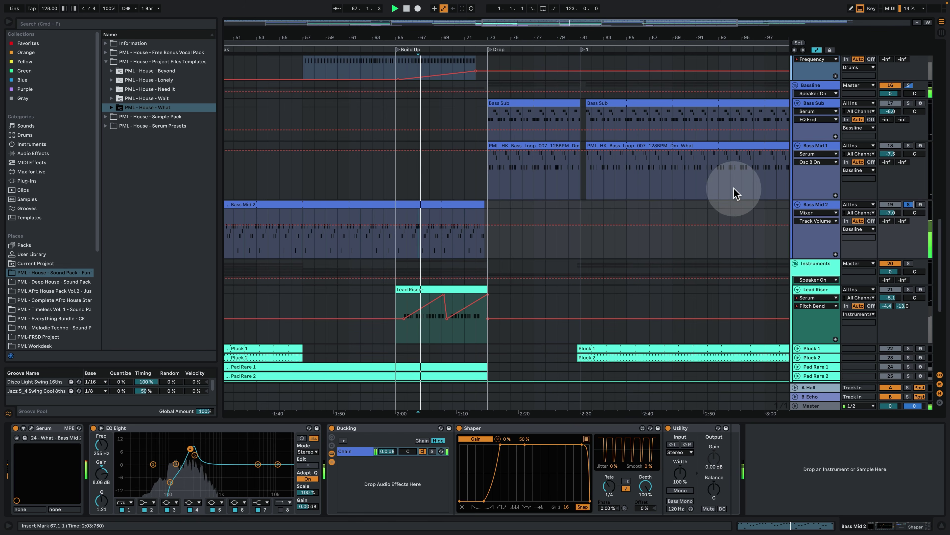
key("space")
Examine the notes of the Bass Mid 2 clip that starts at the bar 49 break while playing it, and return to the arrangement.
left_click_drag(477, 37, 477, 22)
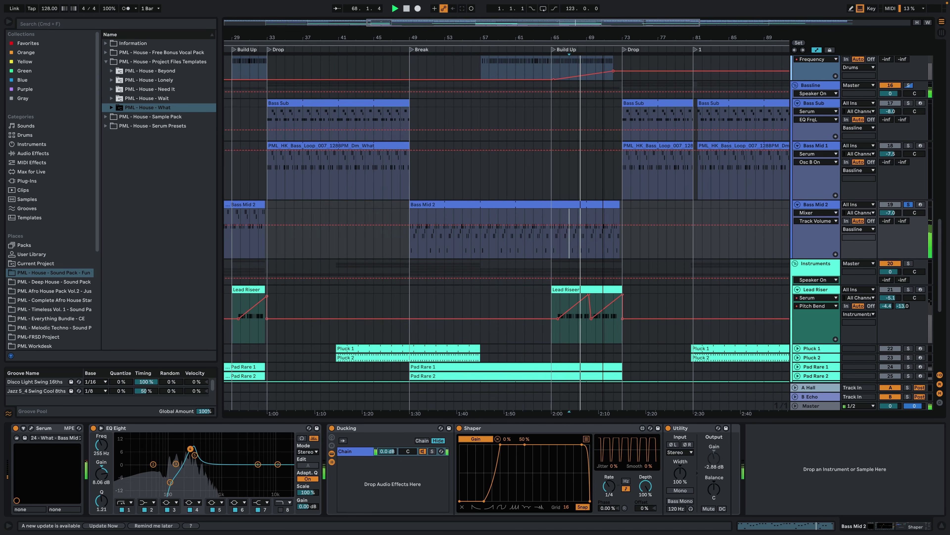
left_click(417, 202)
left_click(421, 204)
key("space")
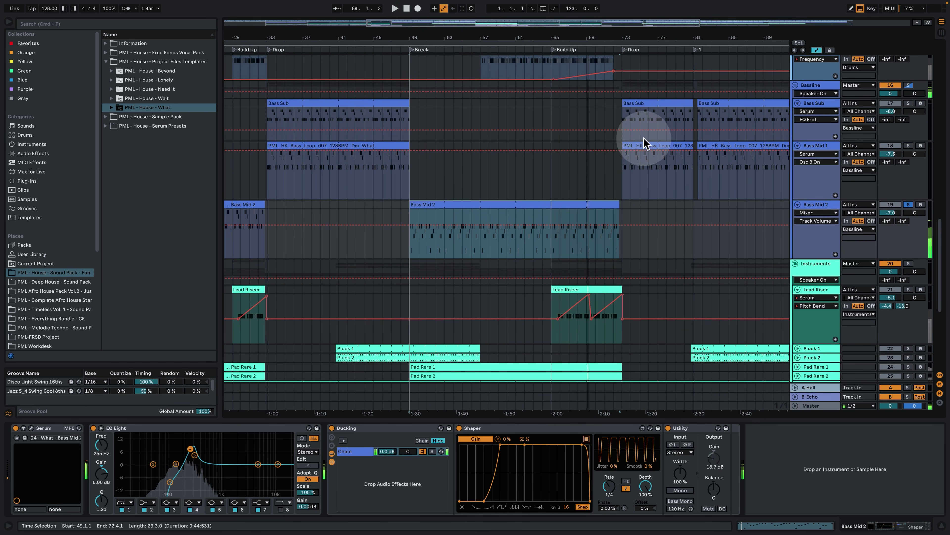
double_click(468, 205)
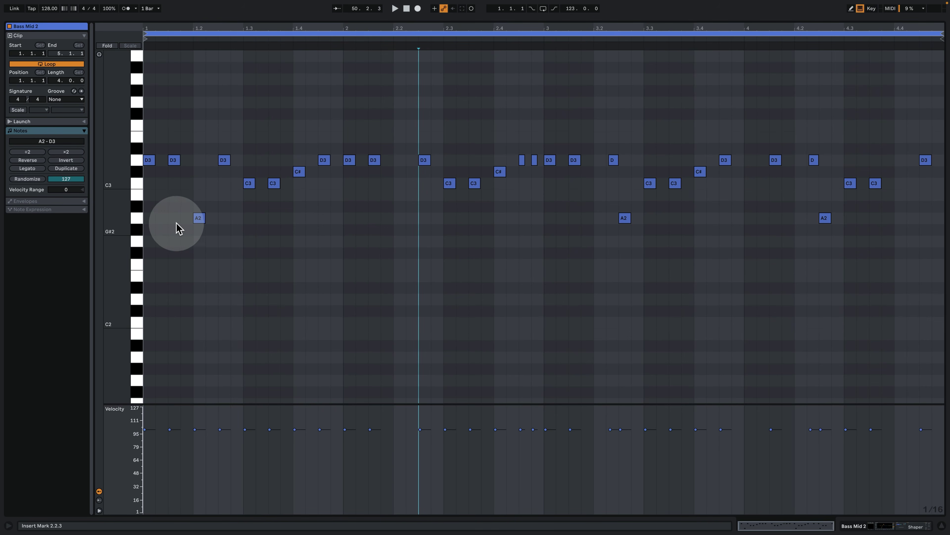
key("space")
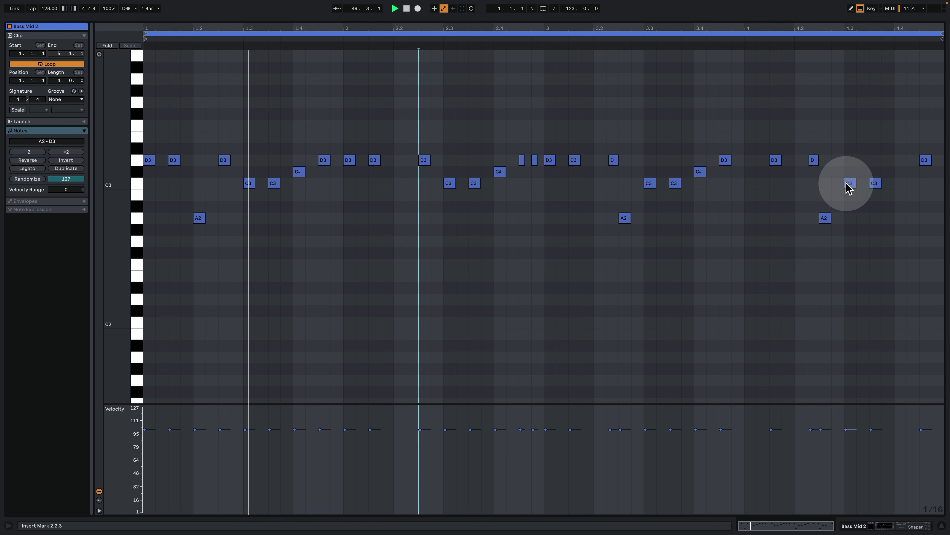
left_click(892, 526)
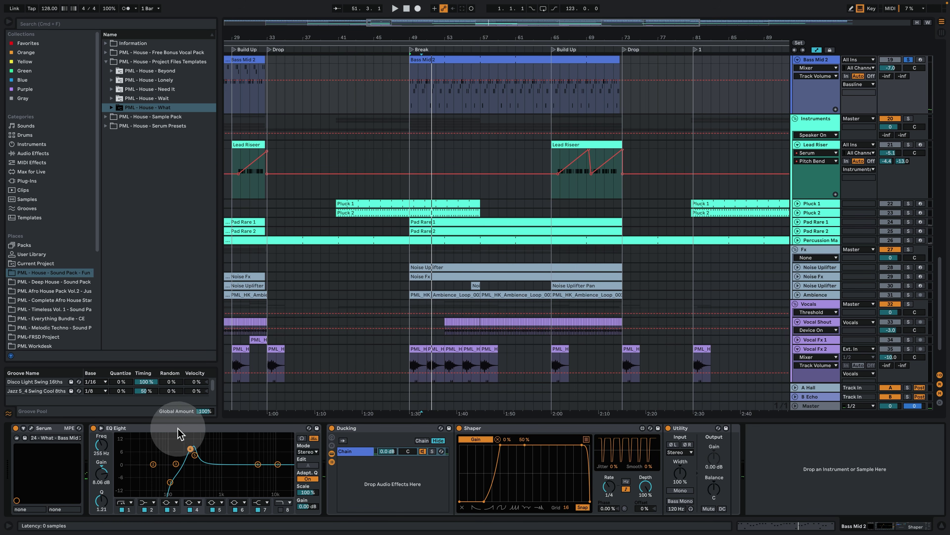
Show Serum on Bass Mid 2, examine its oscillators, effects and modulation matrix, and close the synth window.
left_click(31, 427)
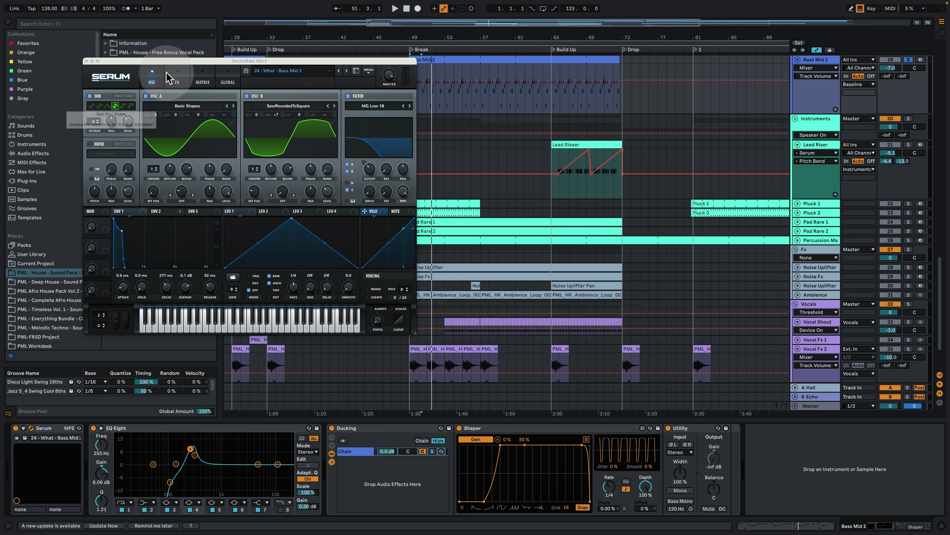
left_click(176, 76)
left_click(202, 73)
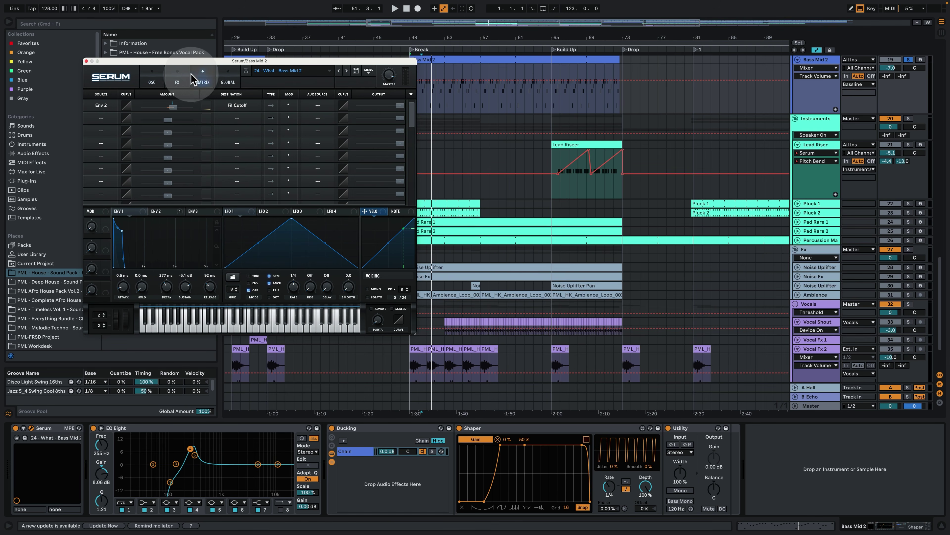
left_click(86, 61)
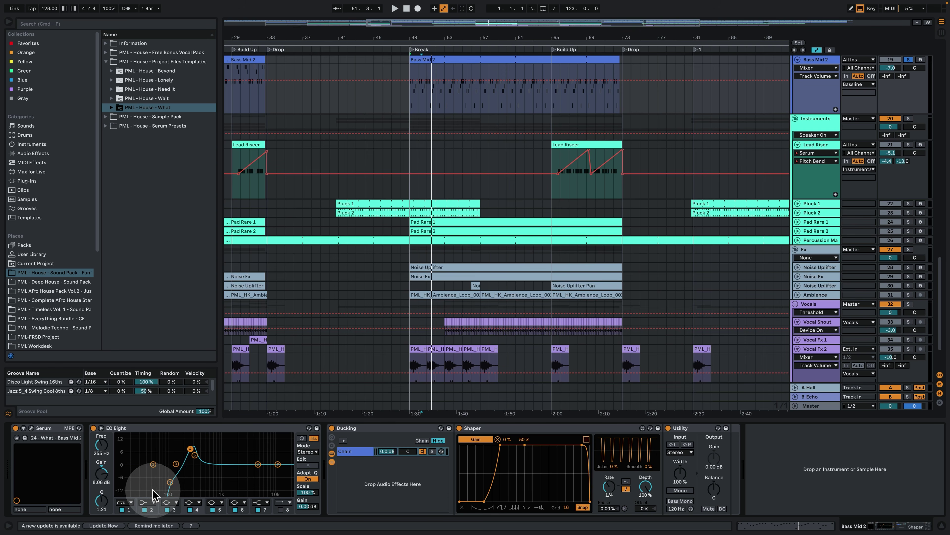
Audition the soloed Bass Mid 2 track from bar 57 in the break.
scroll(585, 187, "up", 3)
left_click(463, 168)
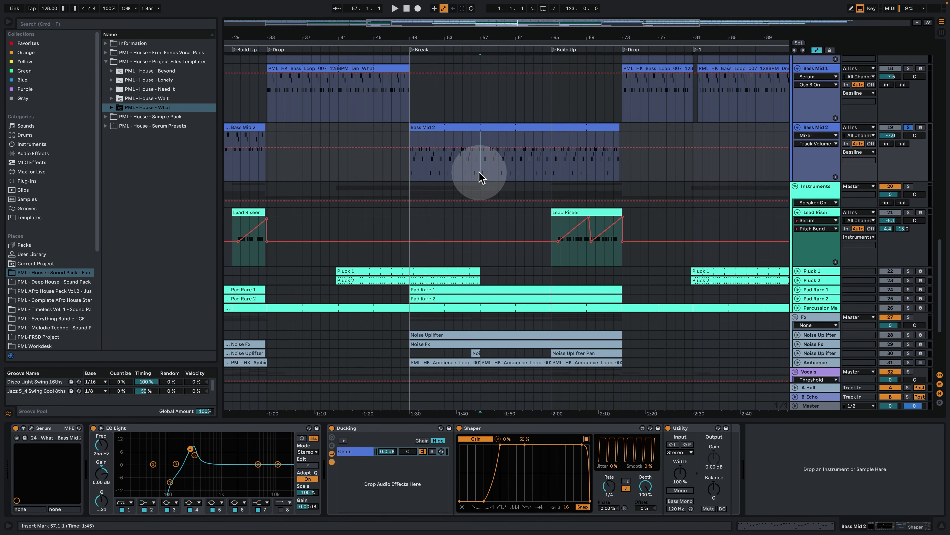
key("space")
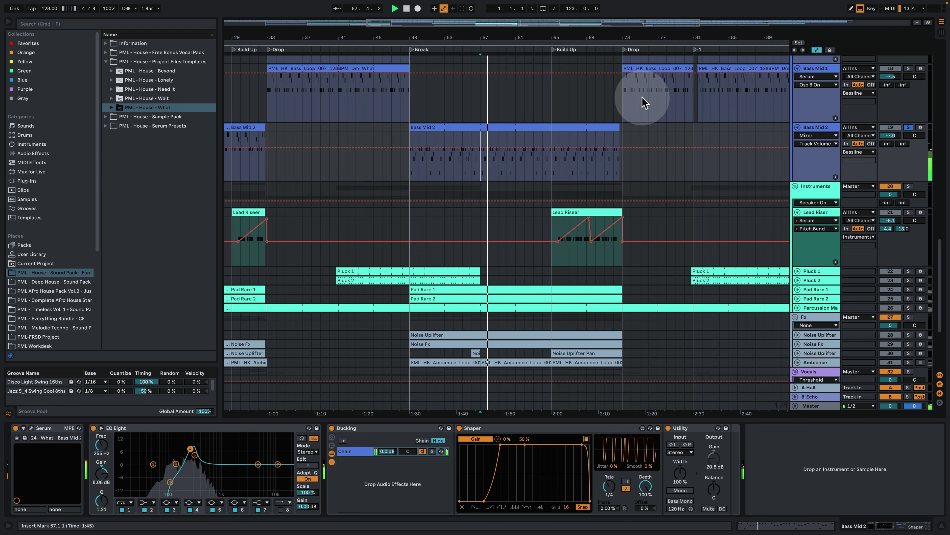
Solo Bass Mid 1 and audition it from bar 75 in the drop.
left_click(643, 103)
left_click(909, 69)
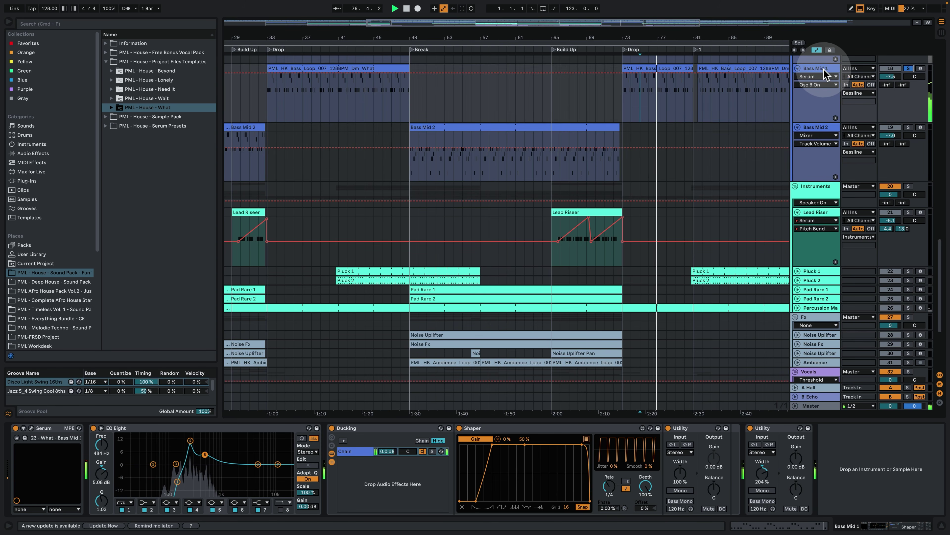
key("space")
key("space")
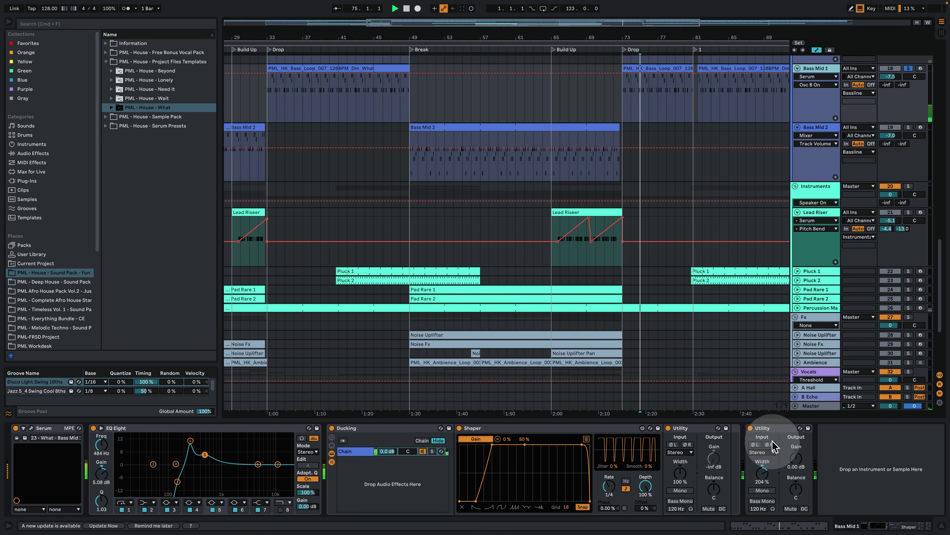
Switch the solo to Bass Mid 2 and audition it from bar 61 in the break.
left_click(516, 164)
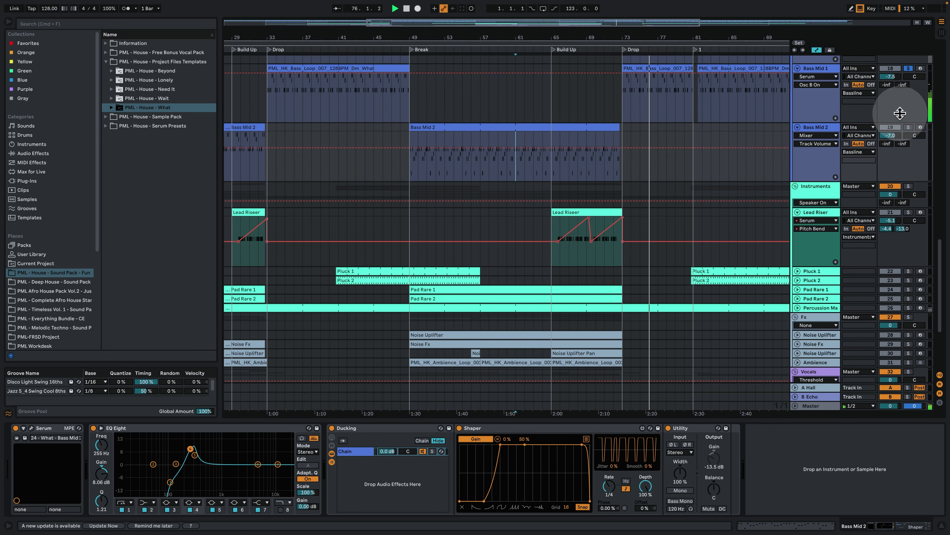
left_click(909, 127)
key("space")
key("space")
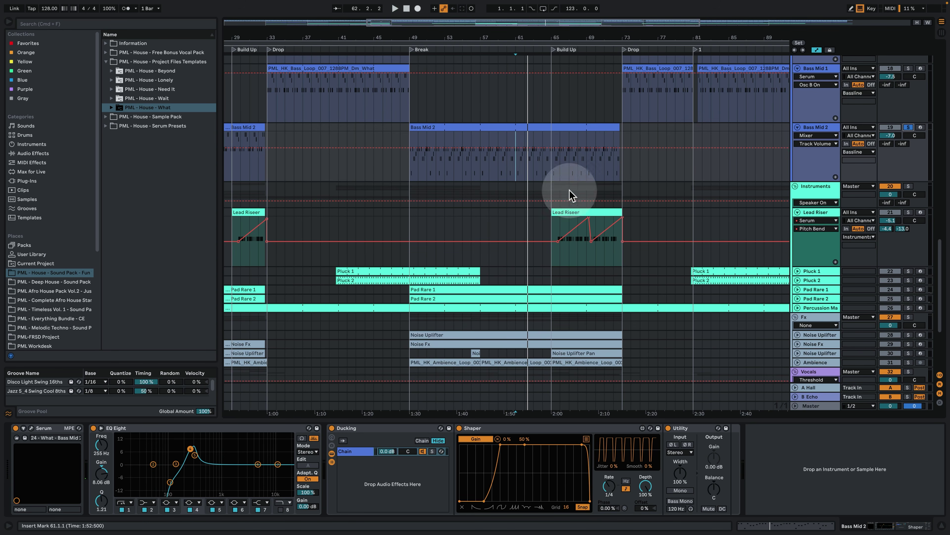
Play the full mix without solo from bar 57 and show the whole arrangement timeline.
scroll(554, 187, "up", 3)
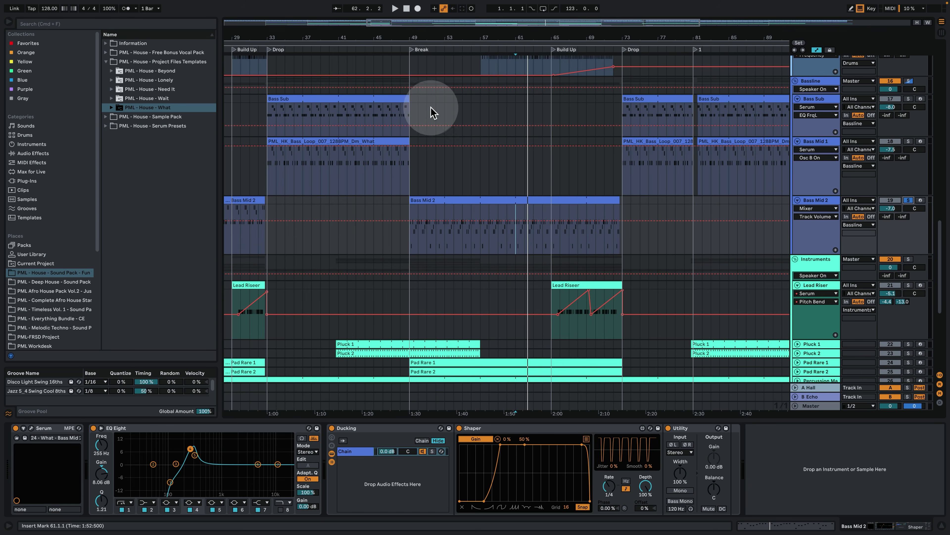
left_click(483, 170)
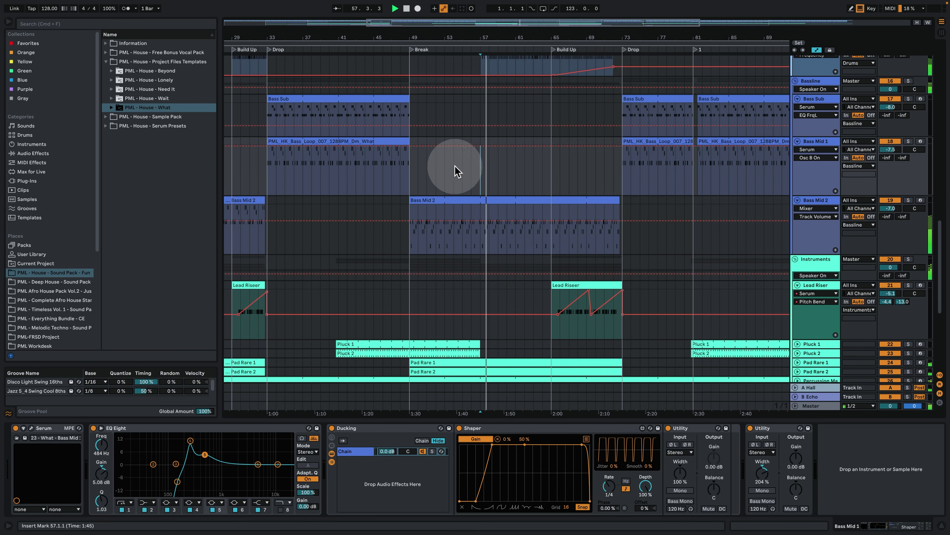
scroll(516, 213, "down", 3)
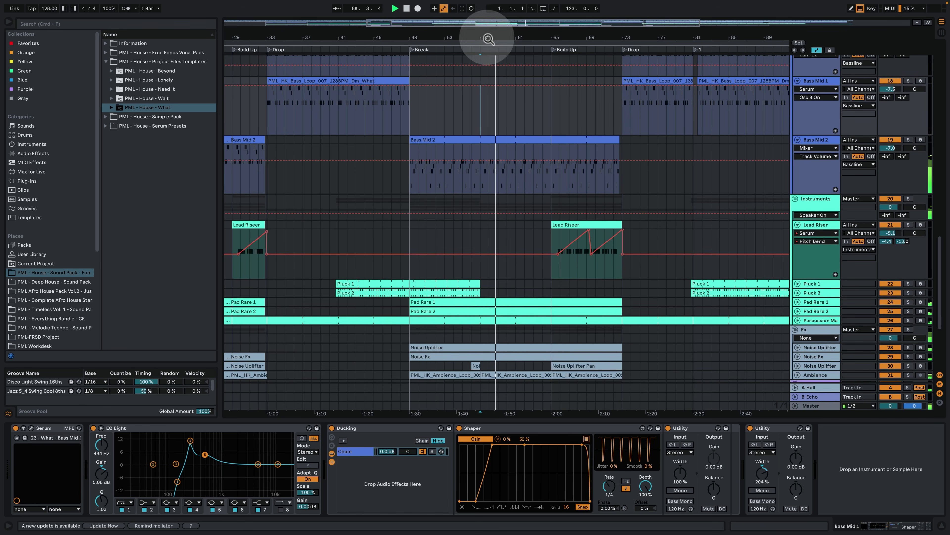
left_click_drag(489, 38, 470, 18)
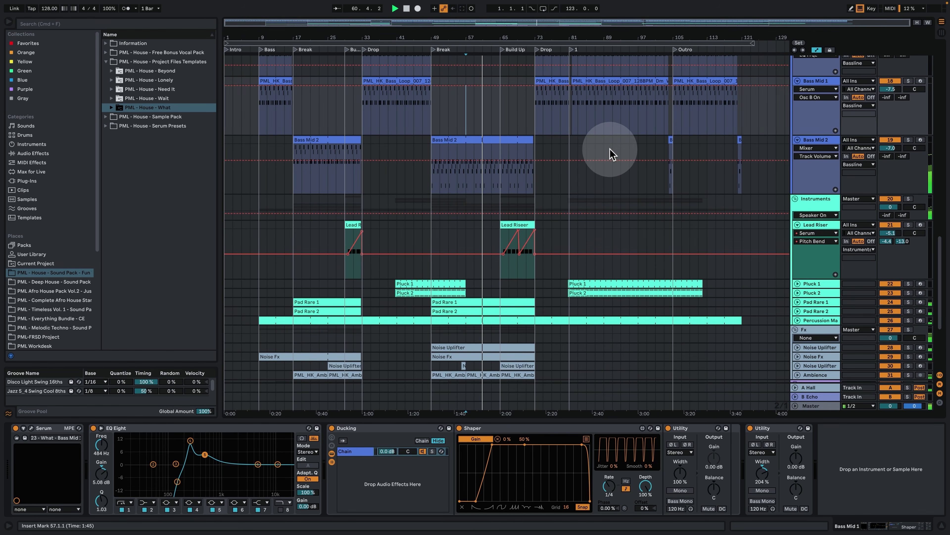
Play the full mix from bar 81, where the plucks enter, and examine the Instruments group tracks there.
left_click(569, 117)
left_click(799, 202)
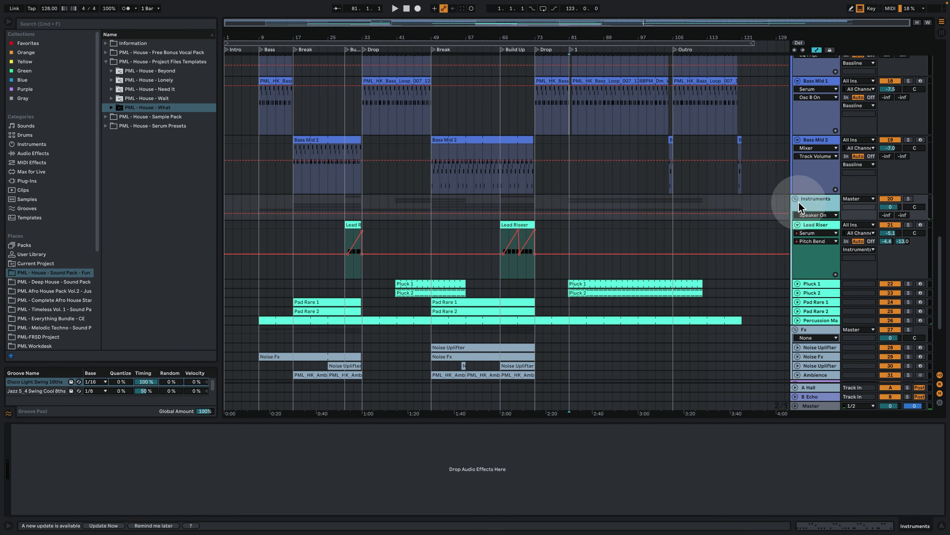
left_click(574, 180)
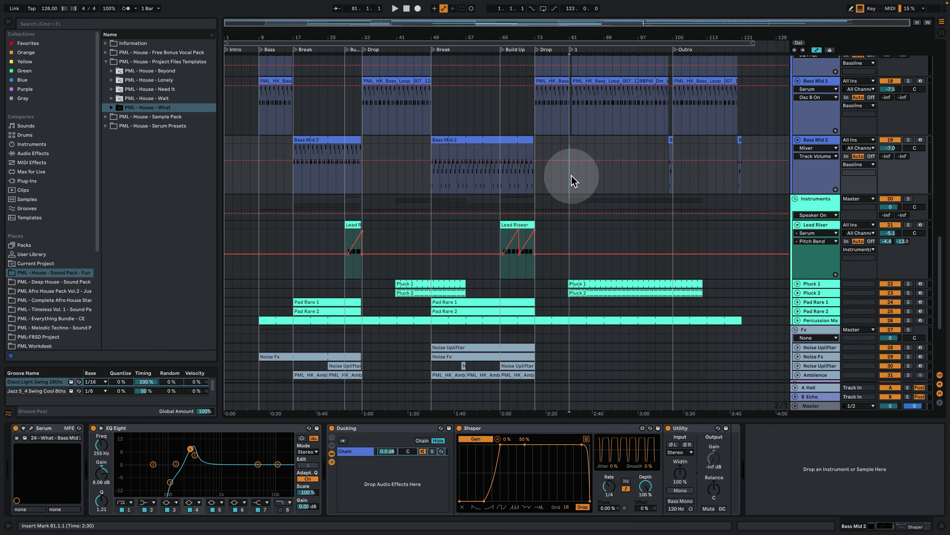
key("space")
left_click_drag(587, 32, 606, 105)
scroll(609, 124, "down", 5)
scroll(786, 173, "up", 1)
key("space")
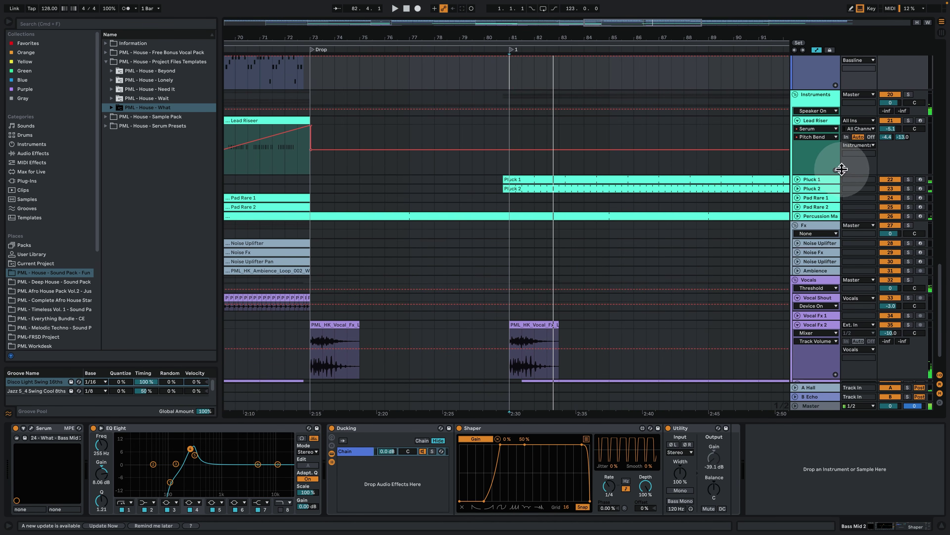
Unfold the Pluck 1 track with its Mod Wheel automation, solo it and audition the clip from its start before bar 81.
left_click(824, 180)
left_click(797, 180)
left_click(507, 182)
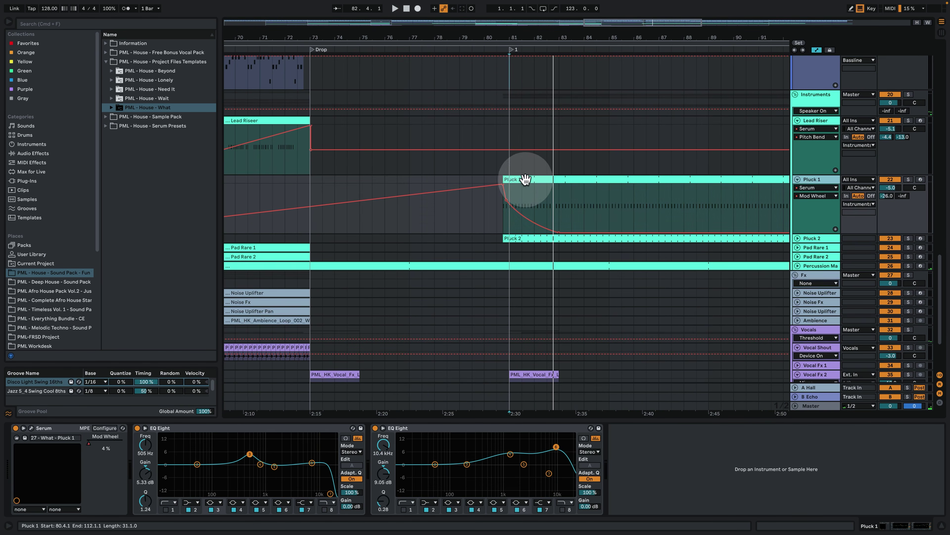
left_click(913, 186)
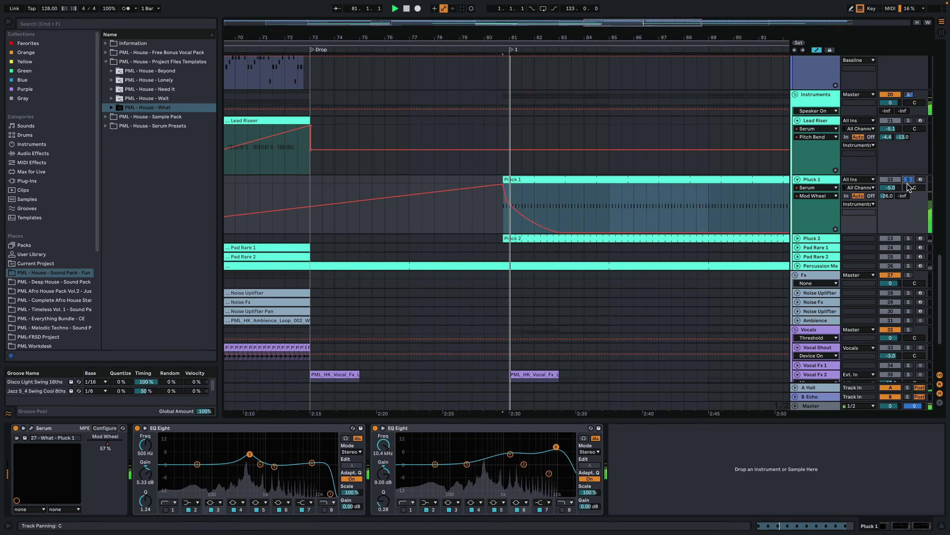
key("space")
left_click(505, 240)
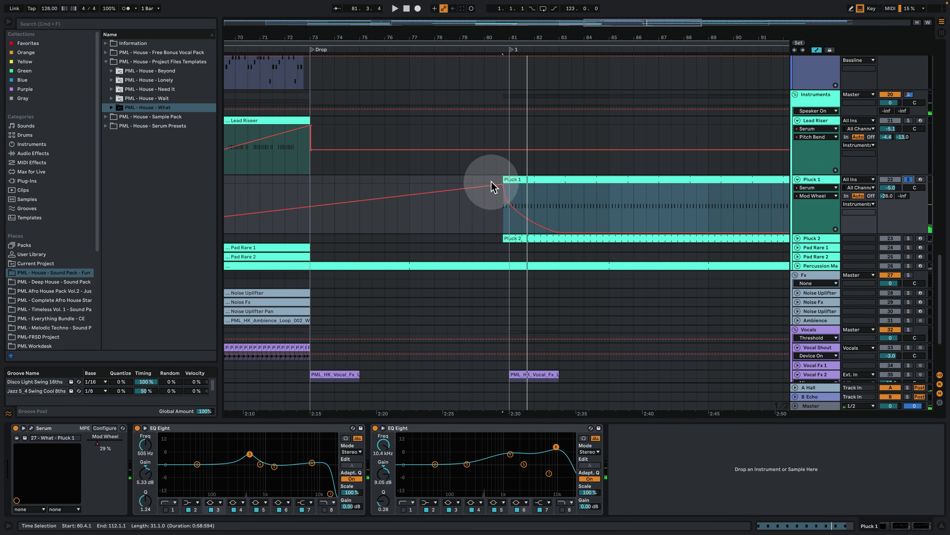
Show Serum on Pluck 1 and examine its oscillators and modulation matrix.
left_click(31, 428)
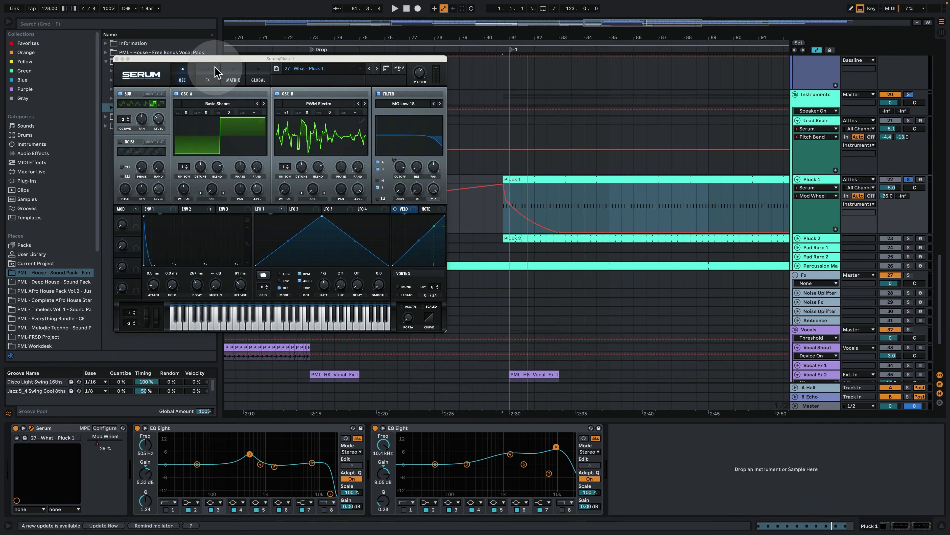
left_click(219, 76)
left_click(232, 79)
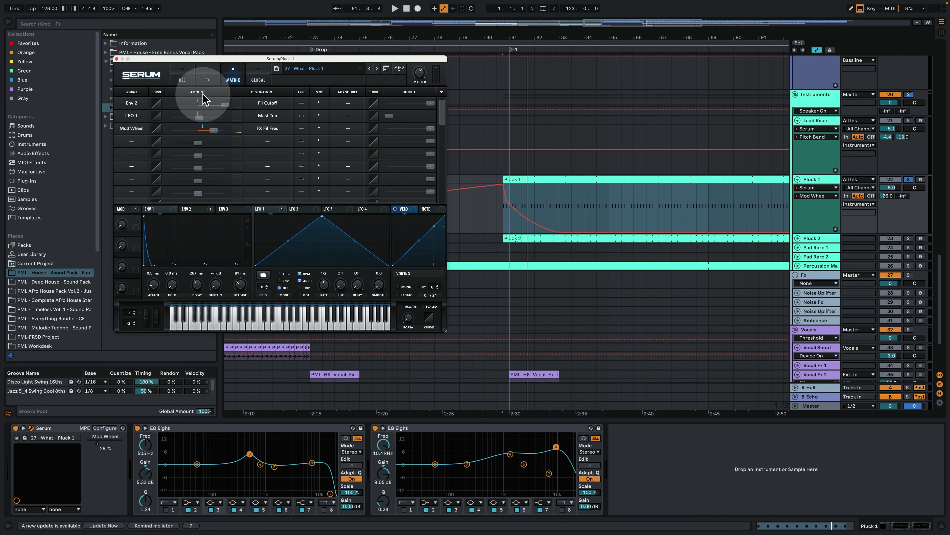
Examine the modulation of Serum's effects filter cutoff while playing Pluck 1, recheck the oscillators and close the synth window.
left_click(207, 77)
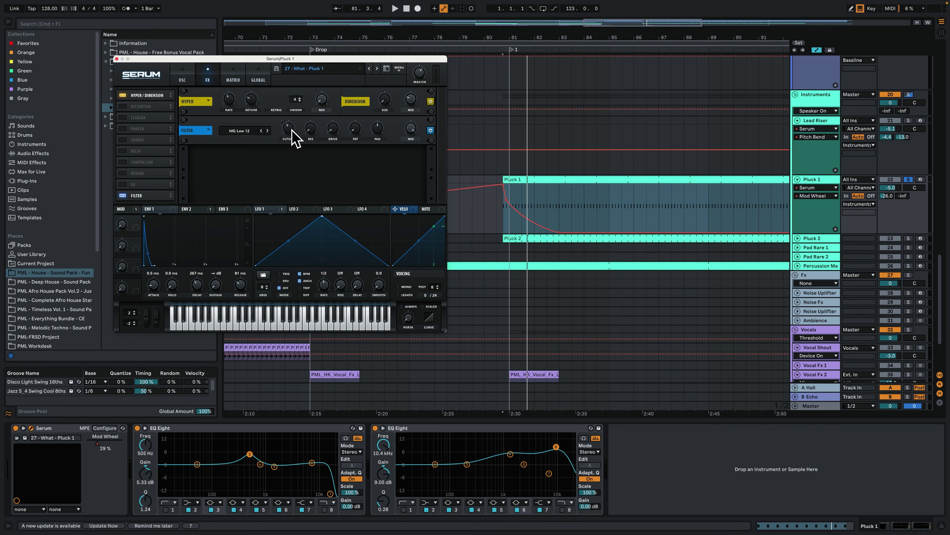
key("space")
mouse_move(292, 132)
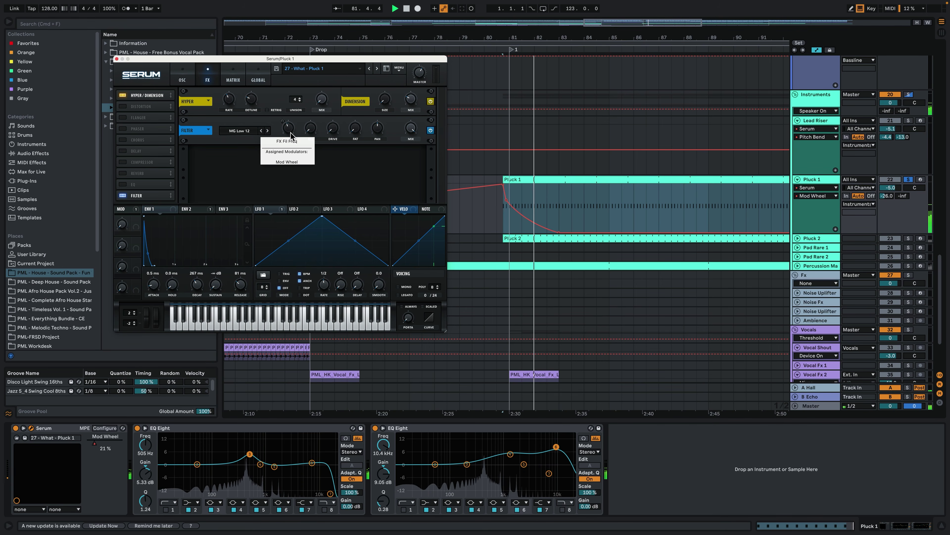
left_click(206, 73)
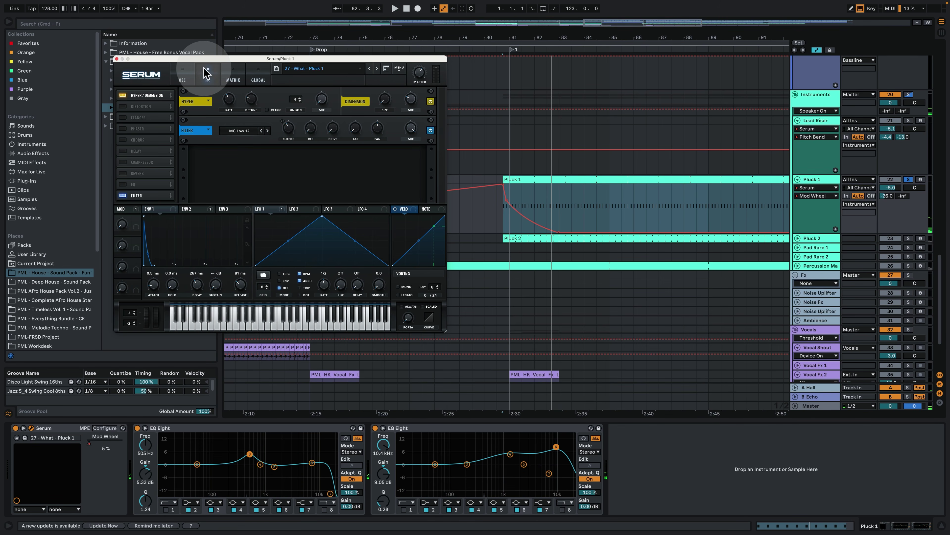
left_click(191, 75)
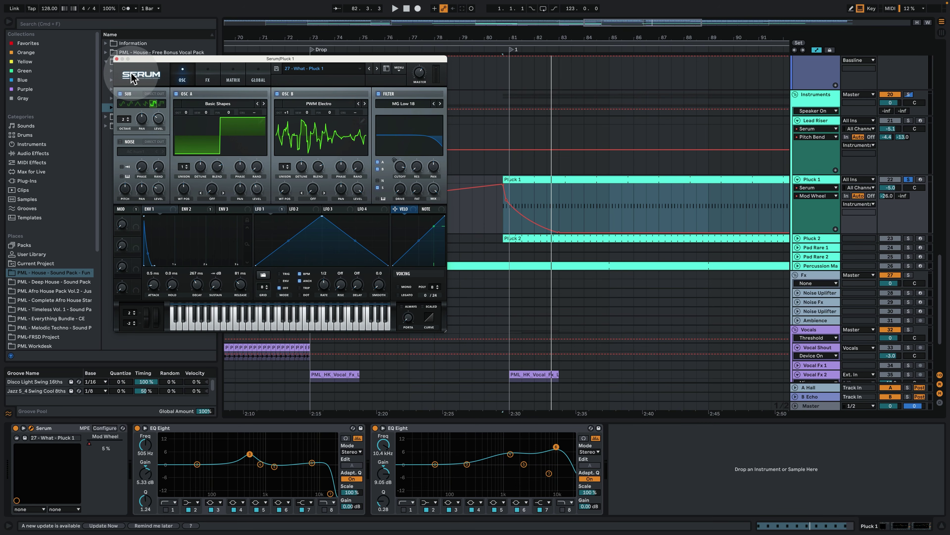
left_click(116, 59)
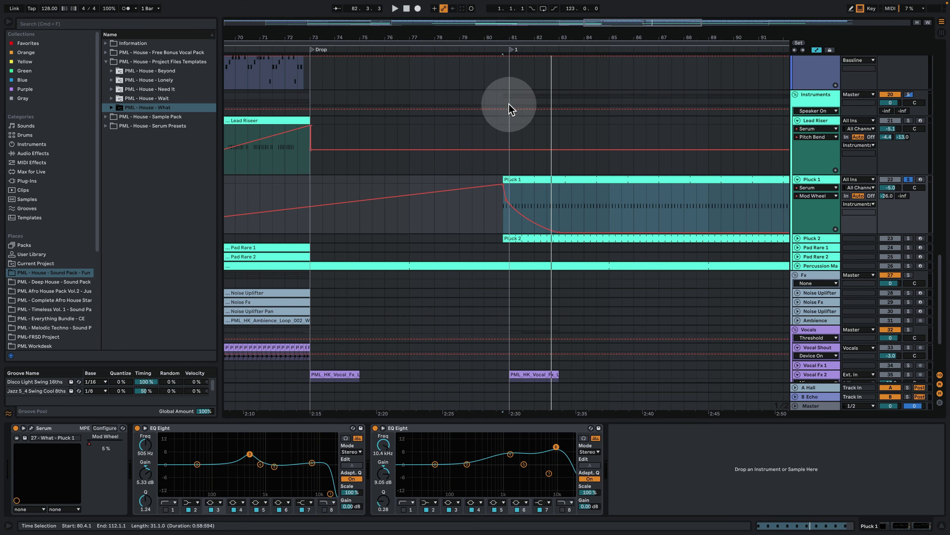
Unsolo Pluck 1, play the full mix from 79.3 and show Serum on Pluck 1 during playback.
left_click(472, 215)
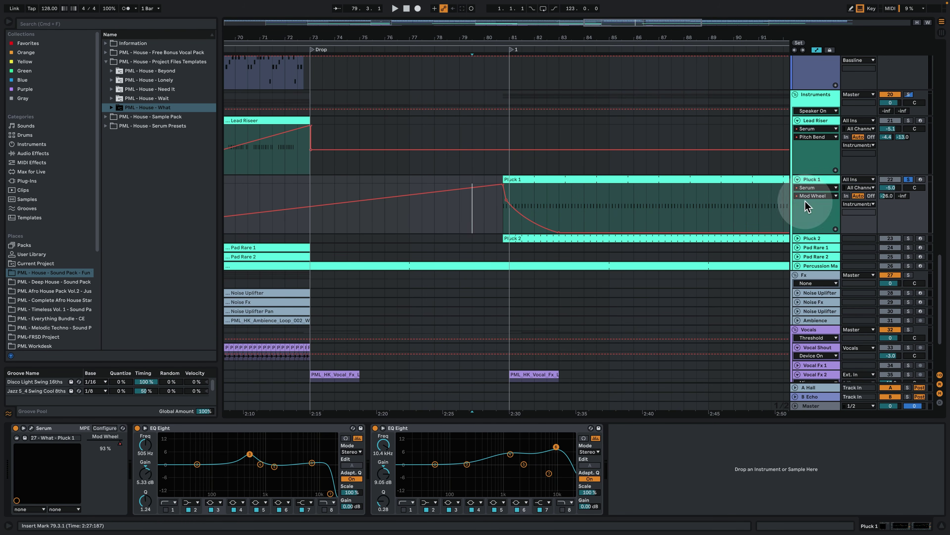
left_click(908, 180)
key("space")
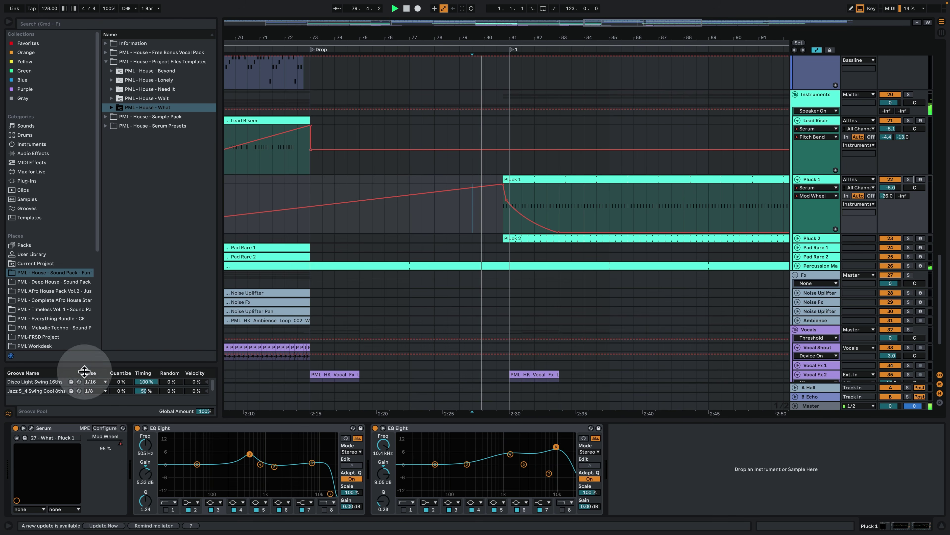
left_click(31, 428)
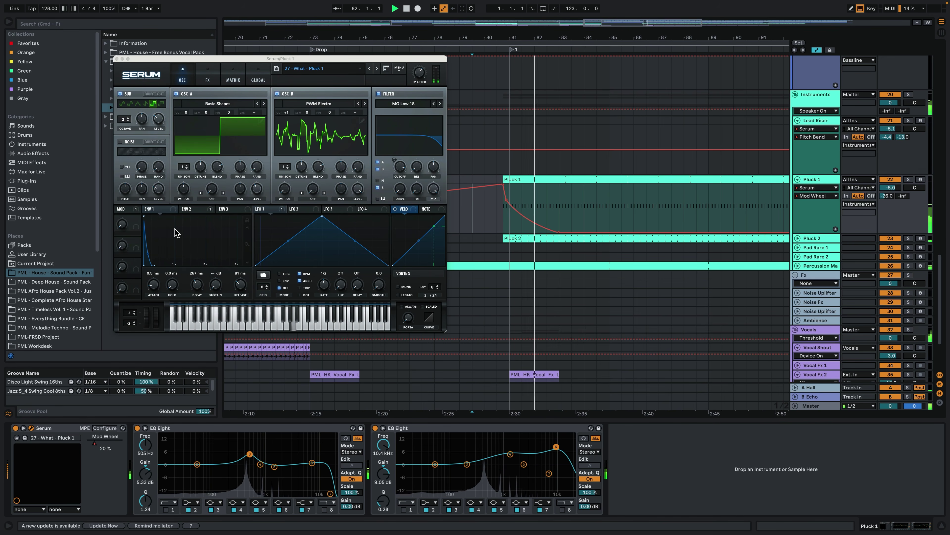
Inspect Pluck 1's Serum patch: its envelopes, effects, modulation matrix and LFO 1, returning to the oscillator view.
left_click(174, 229)
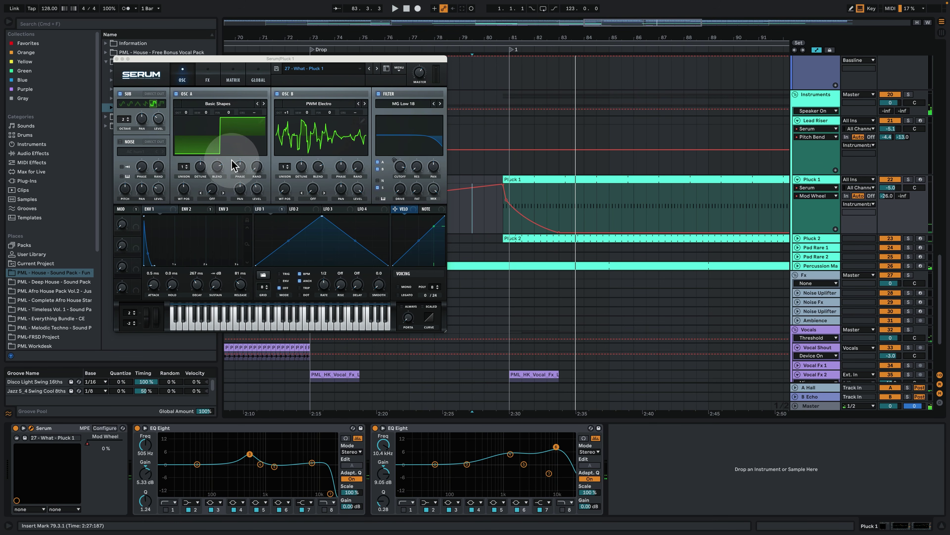
left_click(302, 173)
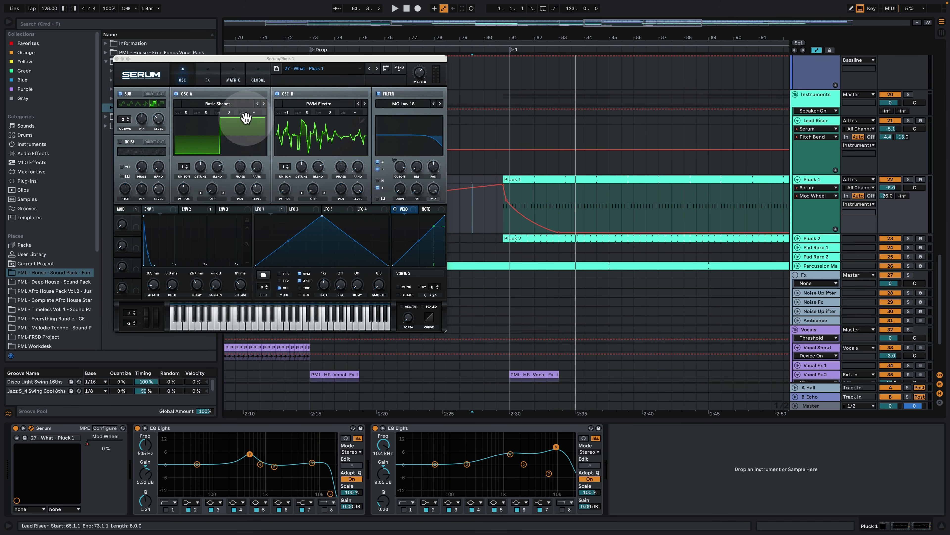
left_click(161, 213)
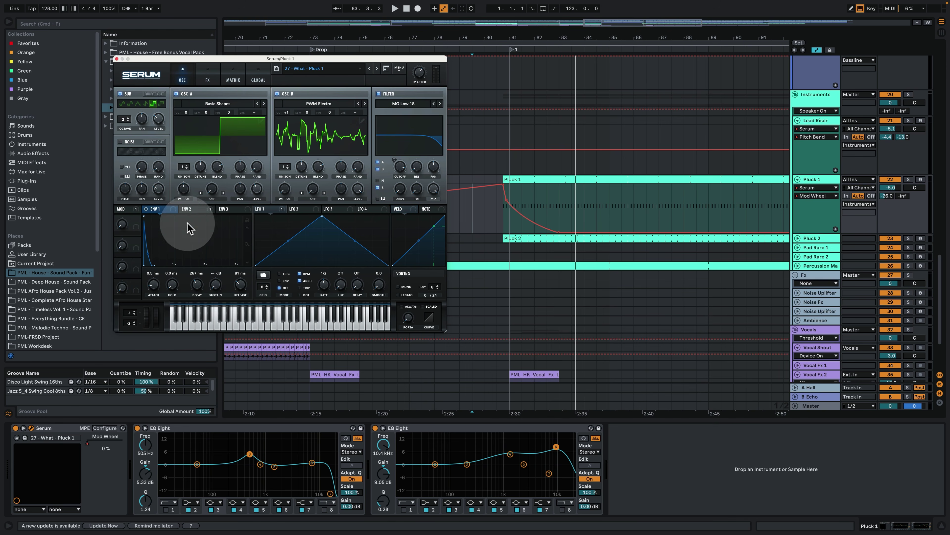
left_click(208, 79)
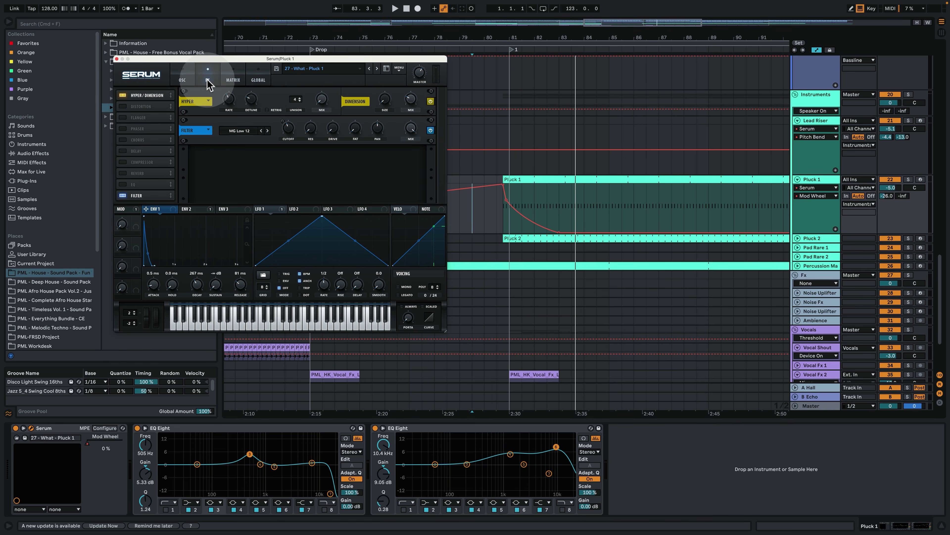
left_click(232, 80)
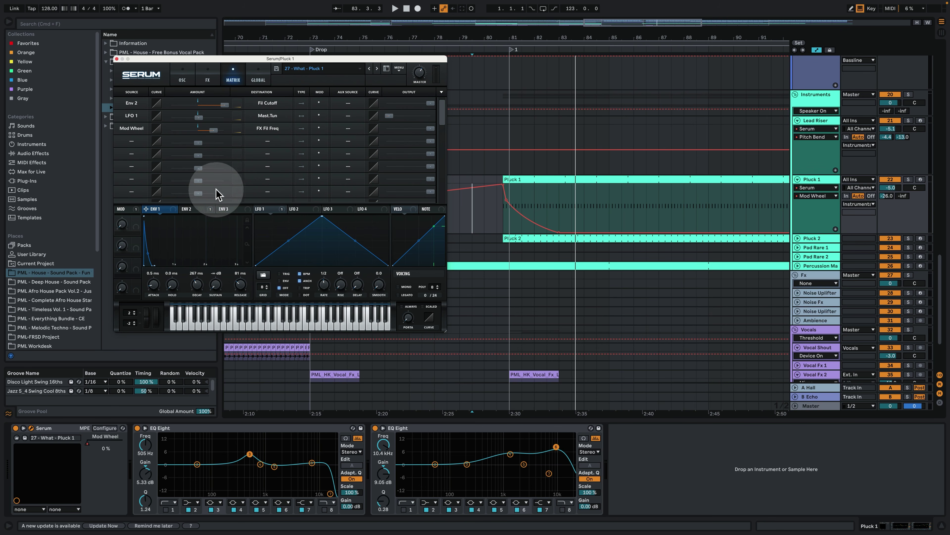
left_click(195, 211)
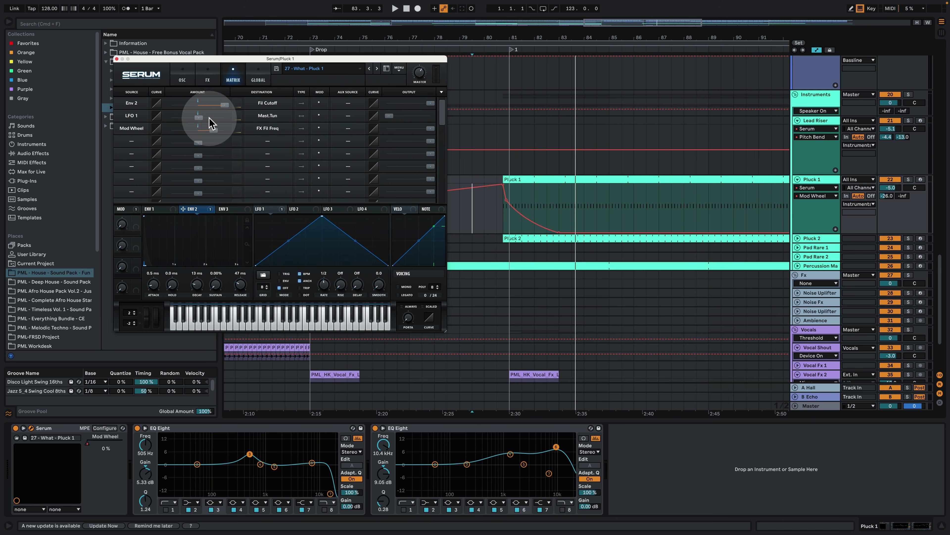
left_click(279, 210)
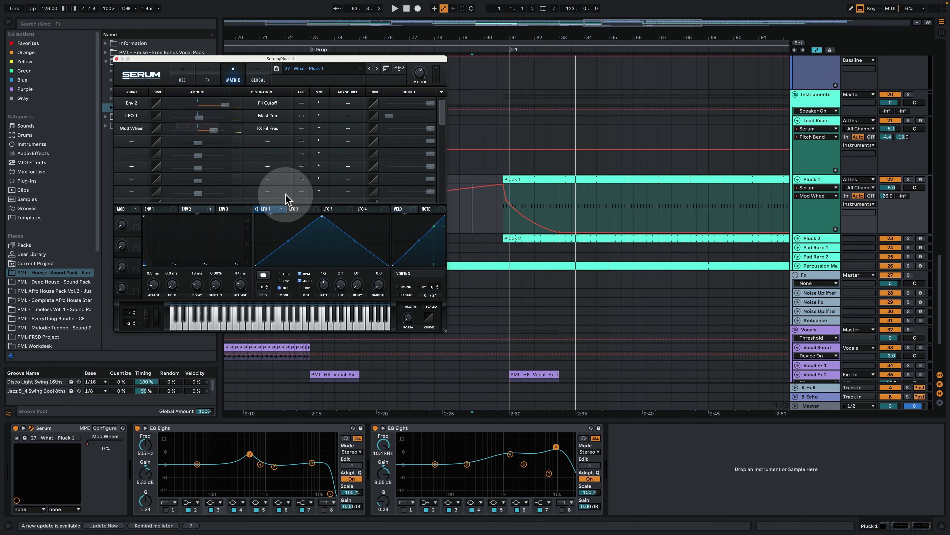
left_click(182, 78)
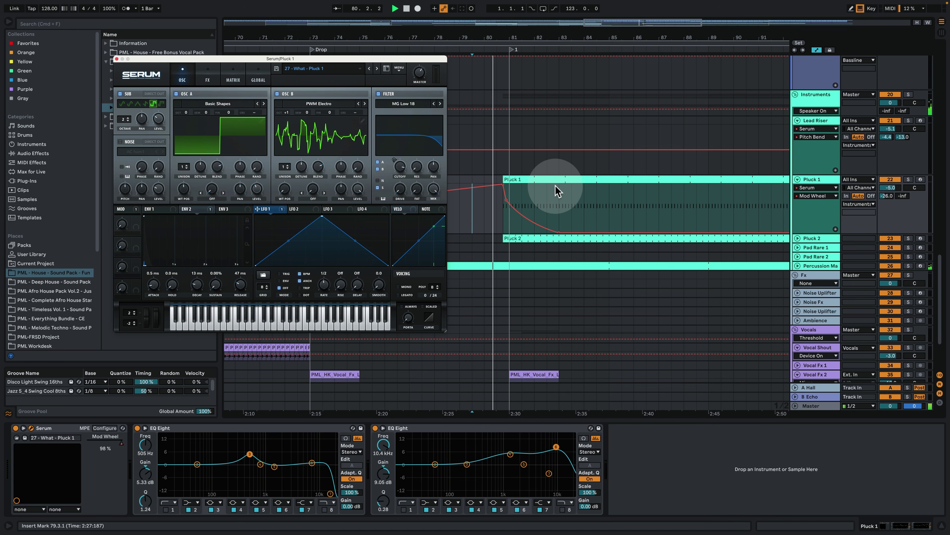
Close Pluck 1's Serum window and solo the Pluck 1 track during playback.
left_click(566, 181)
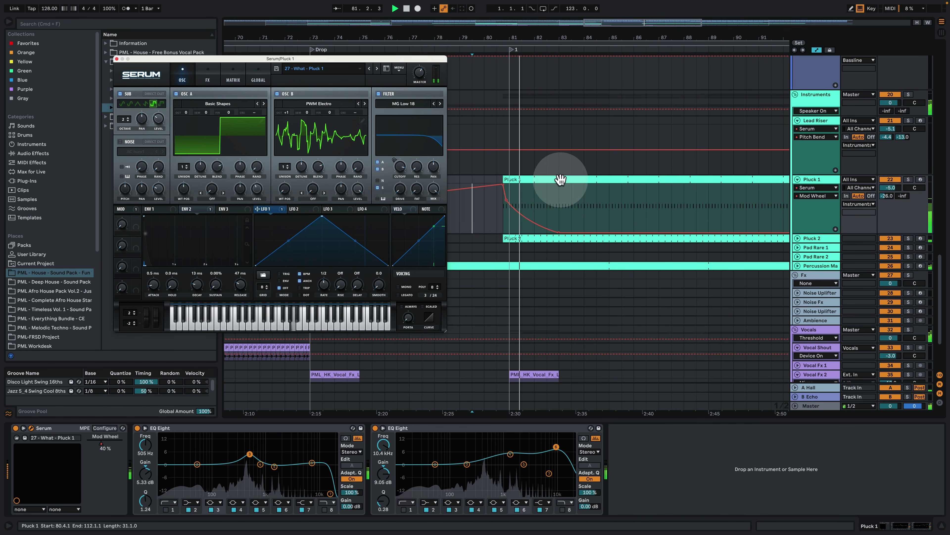
left_click(117, 59)
left_click(909, 180)
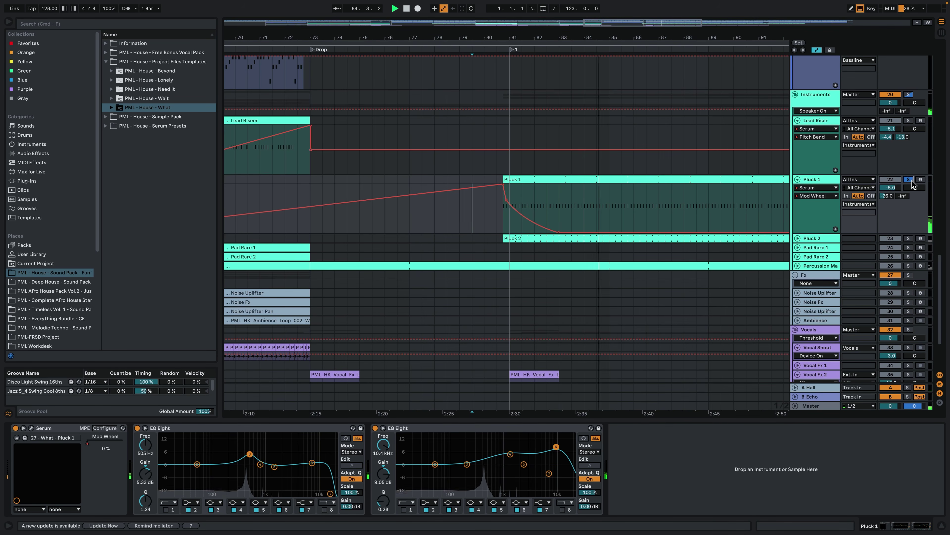
left_click(914, 179)
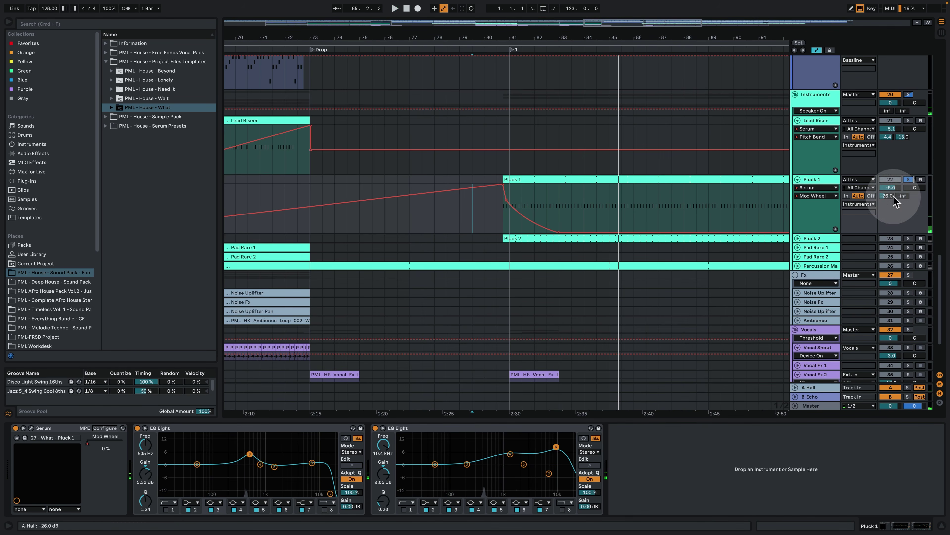
Unfold the Pluck 2 track, solo it alone, and play its part, selecting the Pluck 2 clip.
left_click(798, 238)
left_click(870, 240)
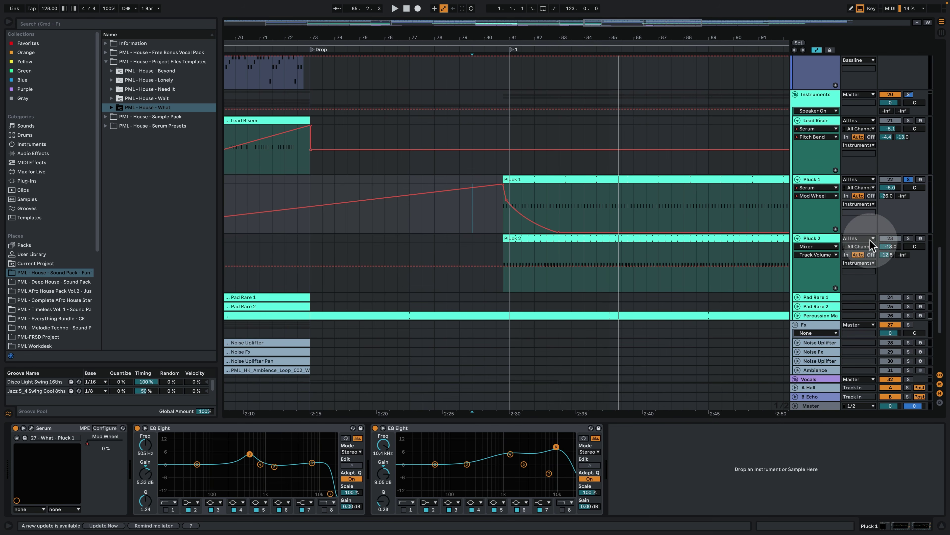
left_click(826, 242)
left_click(892, 239)
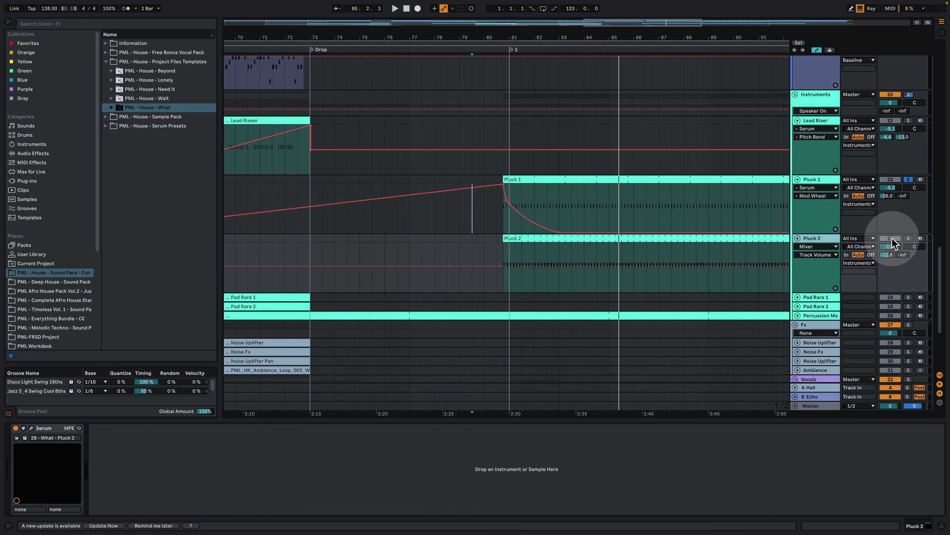
left_click(909, 239)
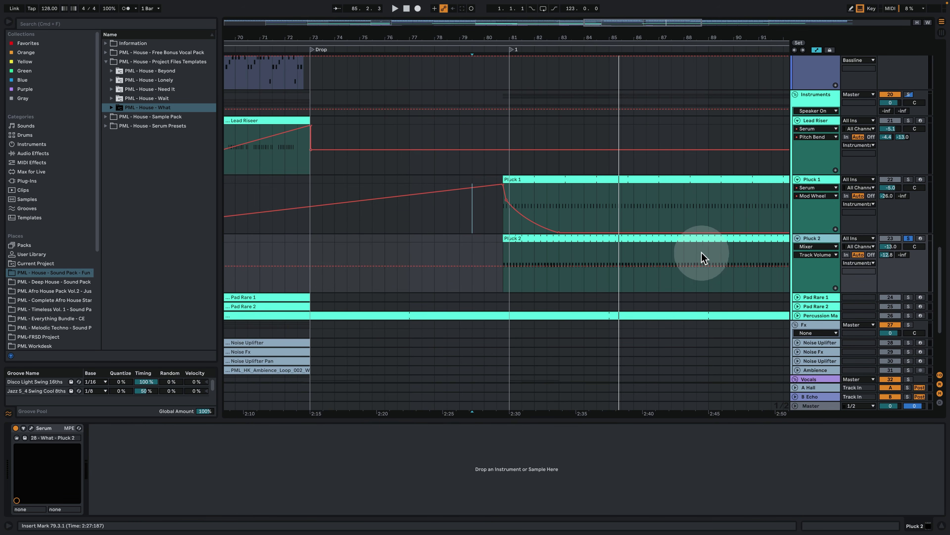
key("space")
left_click(562, 239)
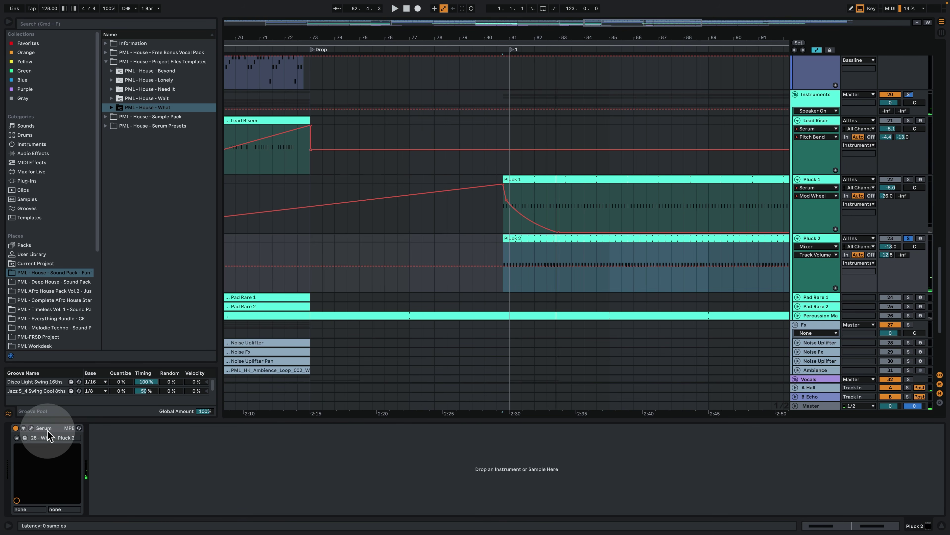
Open Pluck 2's Serum patch and inspect its modulation matrix, LFO 1, LFO 2 and oscillator settings.
key("super+alt+p")
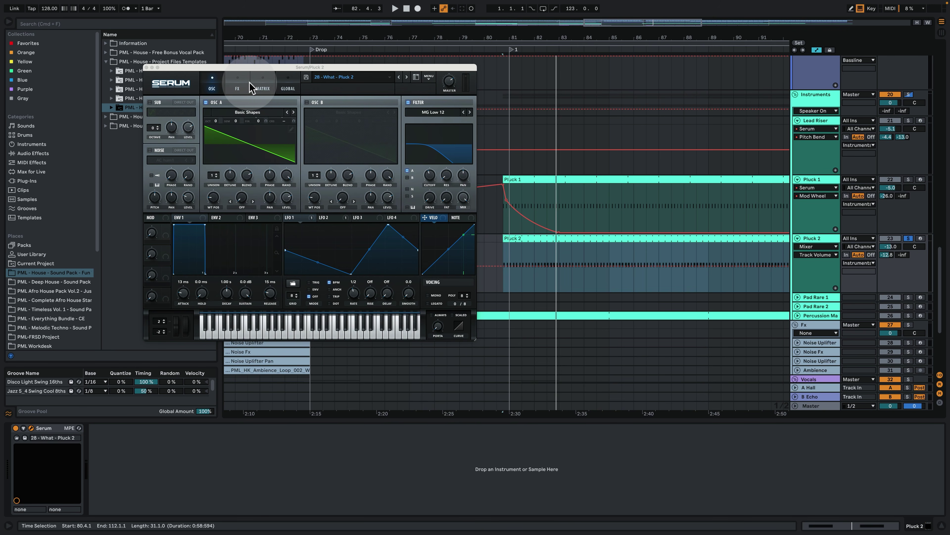
left_click(261, 87)
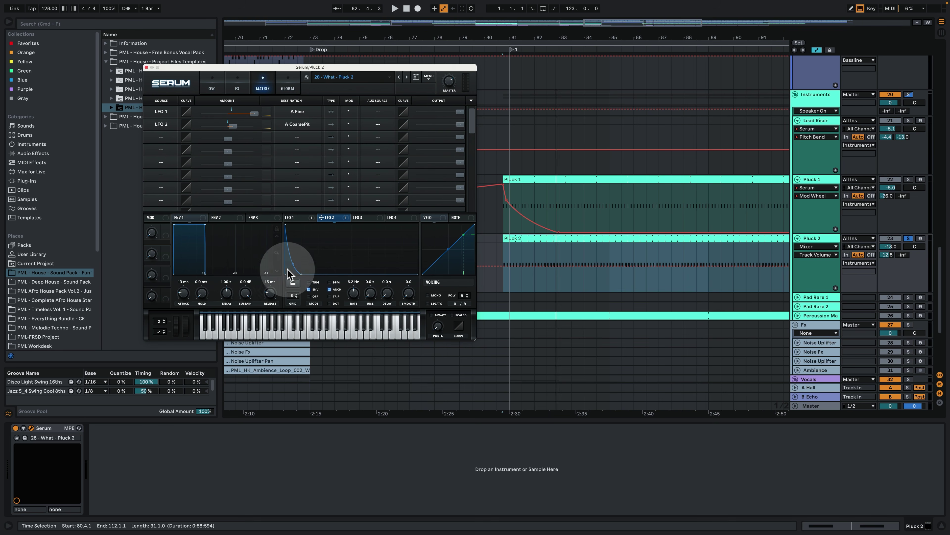
left_click(295, 218)
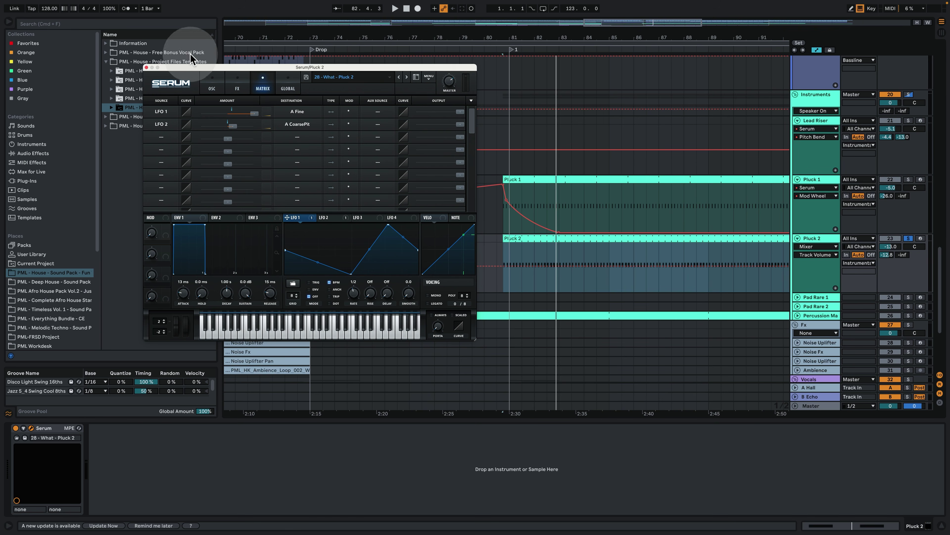
left_click(212, 89)
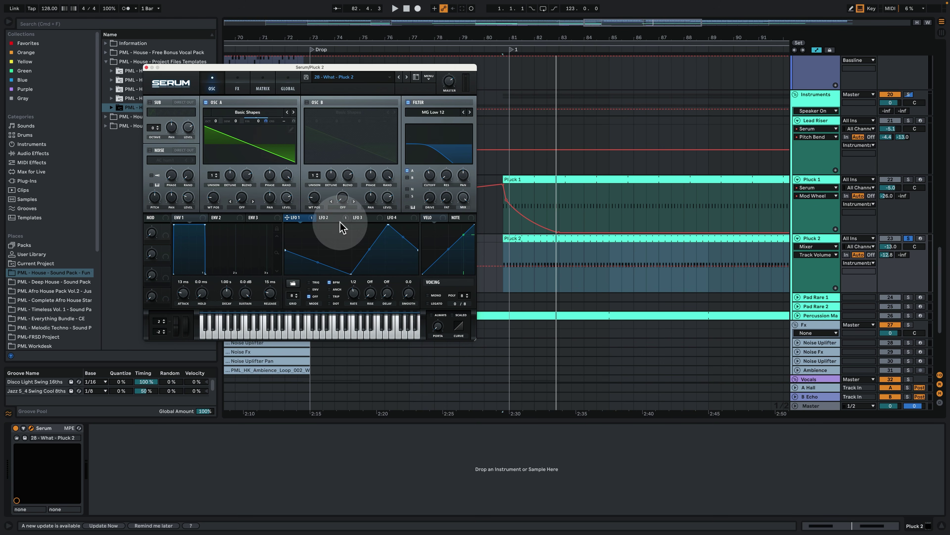
left_click(331, 219)
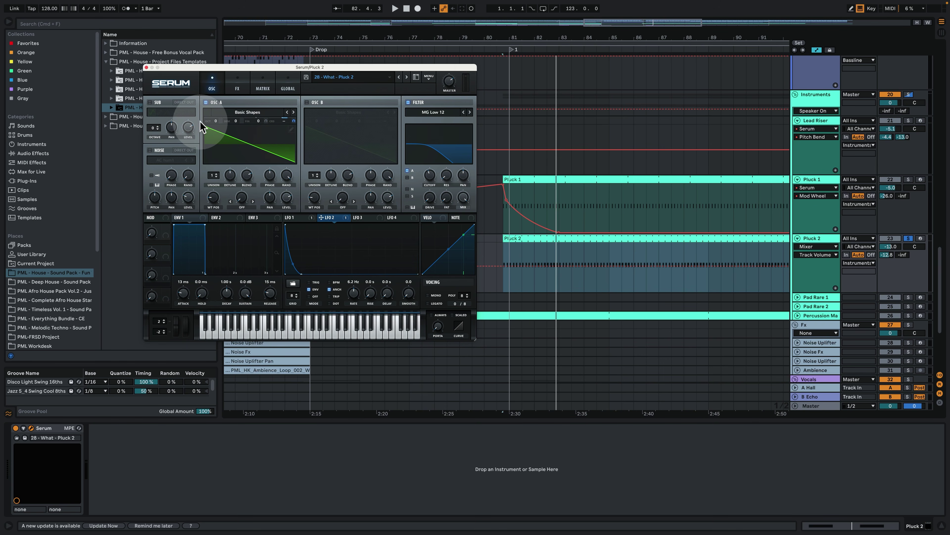
Play Pluck 2, view its clip's MIDI notes with the Serum window closed, and return to the arrangement.
key("space")
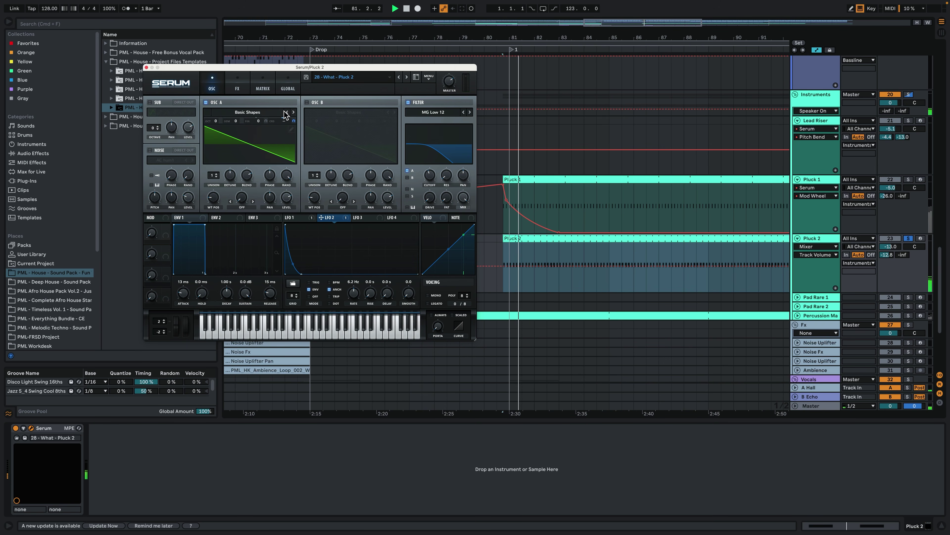
left_click(548, 232)
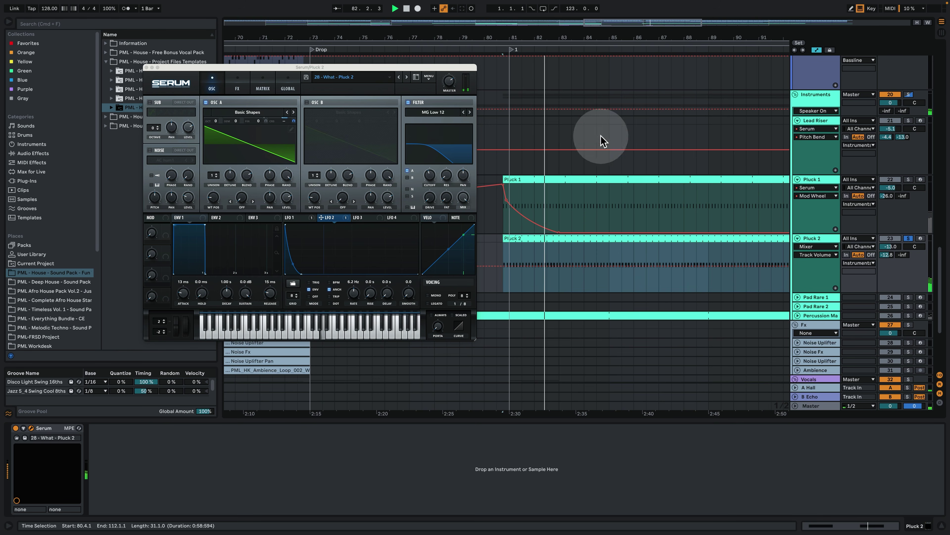
left_click(559, 261)
double_click(556, 239)
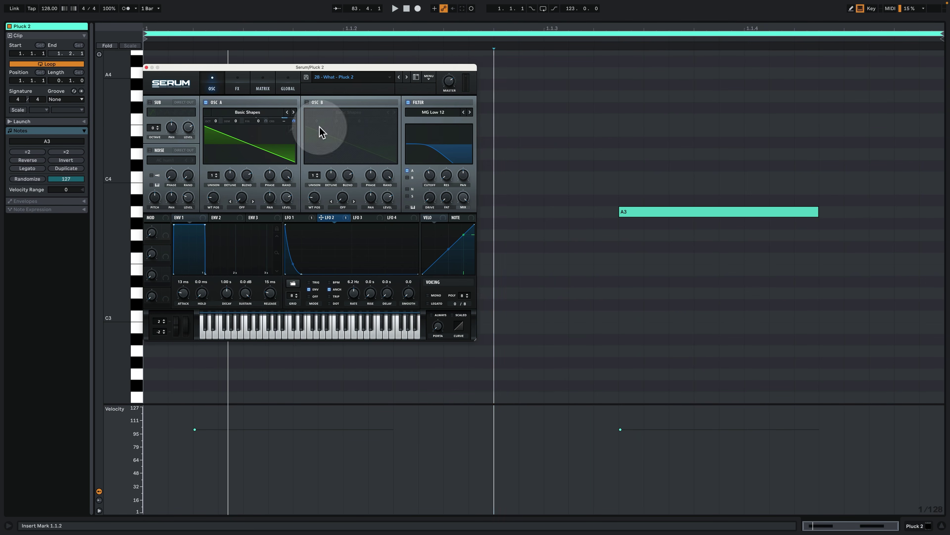
left_click(147, 67)
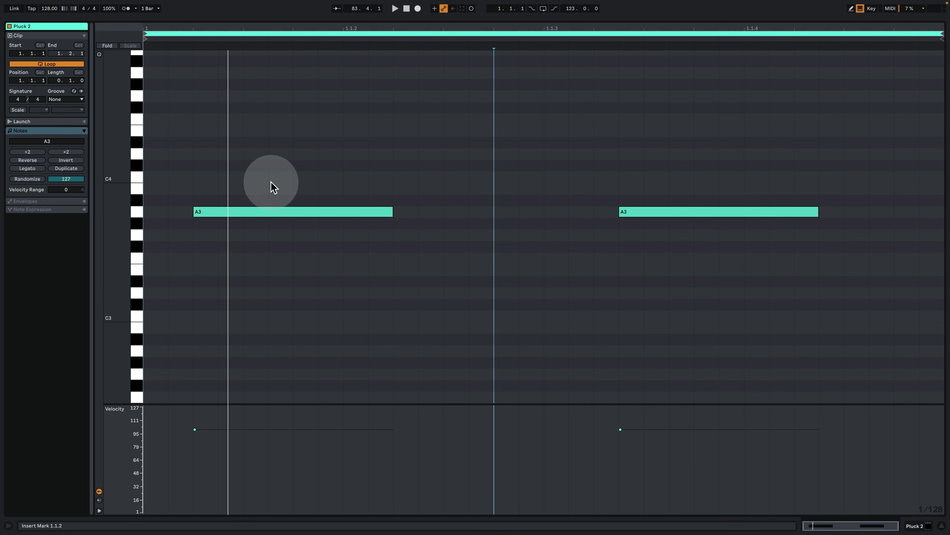
left_click(913, 525)
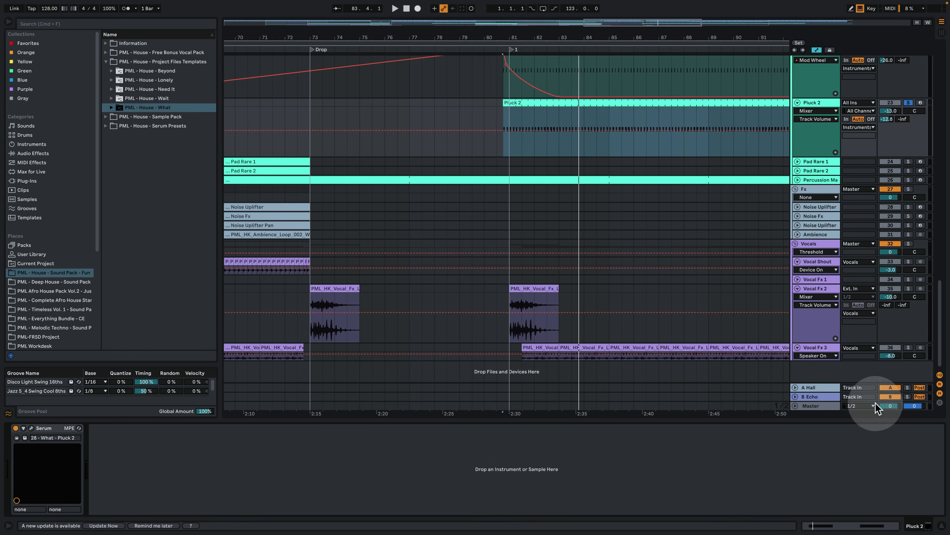
Add Pluck 1 to the solo alongside Pluck 2 and play both tracks together.
scroll(859, 172, "up", 2)
left_click(909, 104, "super")
key("space")
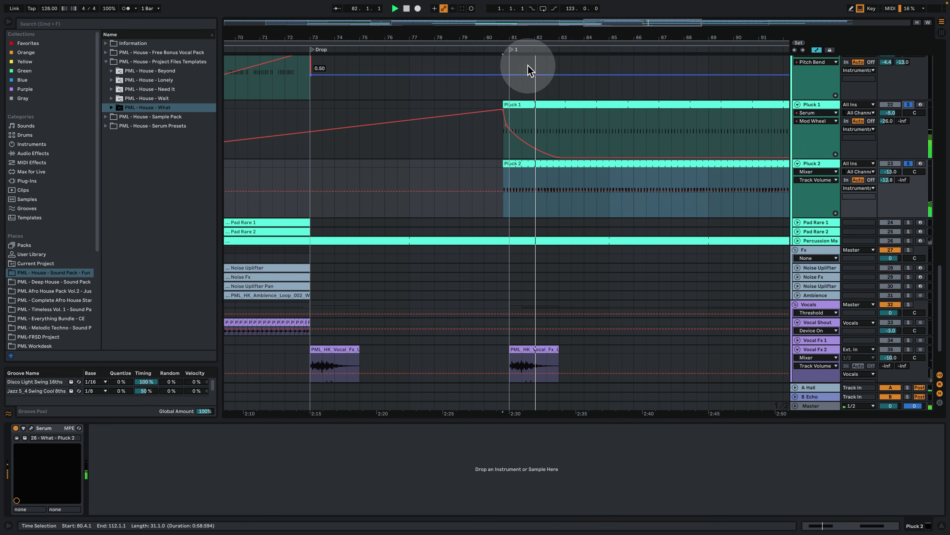
left_click_drag(569, 36, 619, 137)
left_click(920, 105)
left_click_drag(498, 38, 779, 36)
key("space")
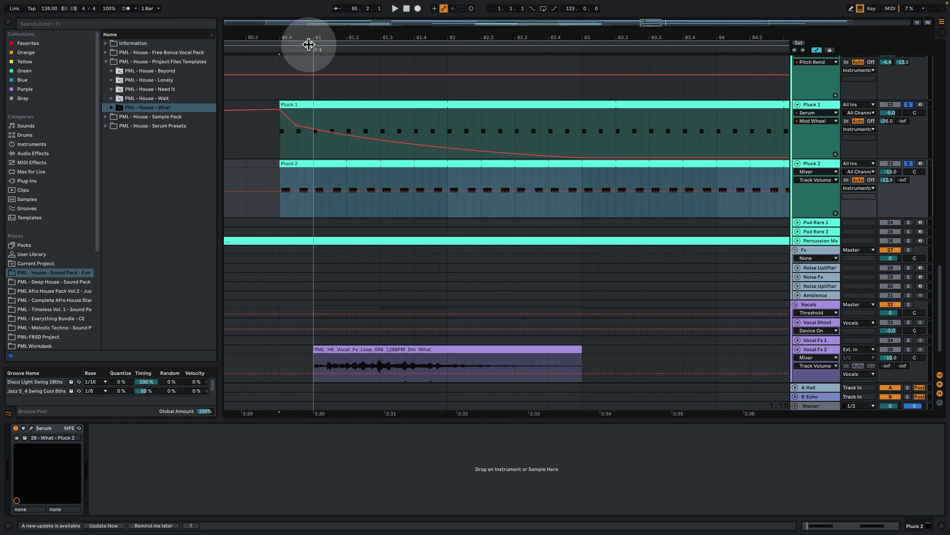
Compare the note placement at the start of the Pluck 1 and Pluck 2 clips and set the insert marker at 80.4.1.
left_click_drag(305, 40, 305, 71)
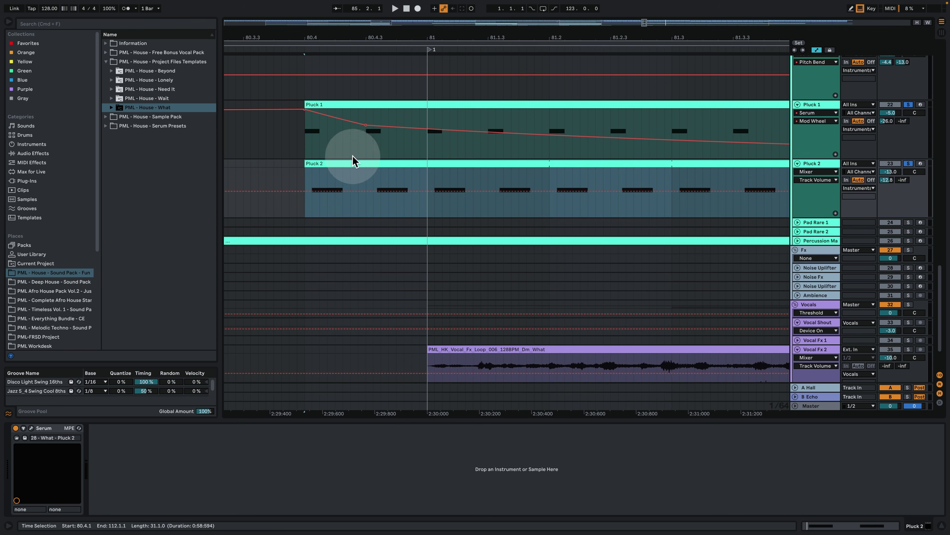
left_click(336, 190)
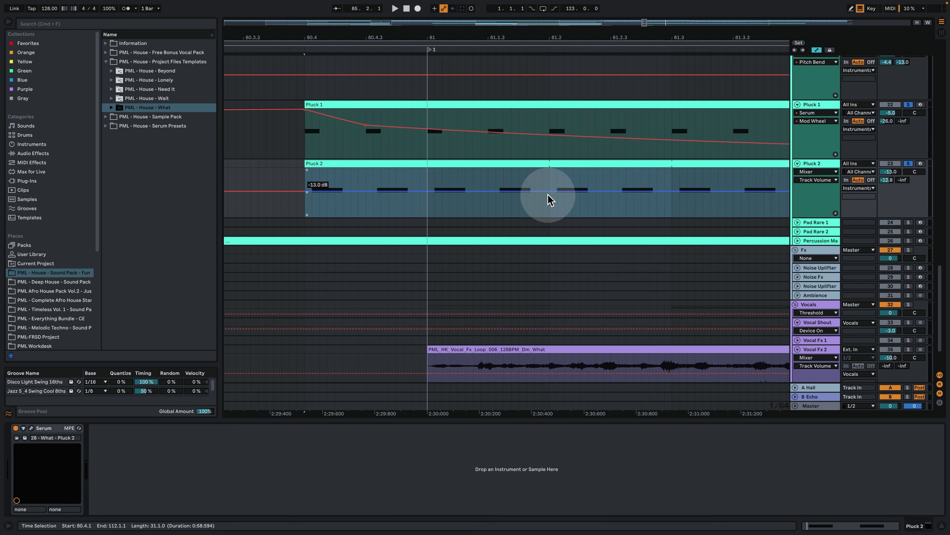
left_click(298, 178)
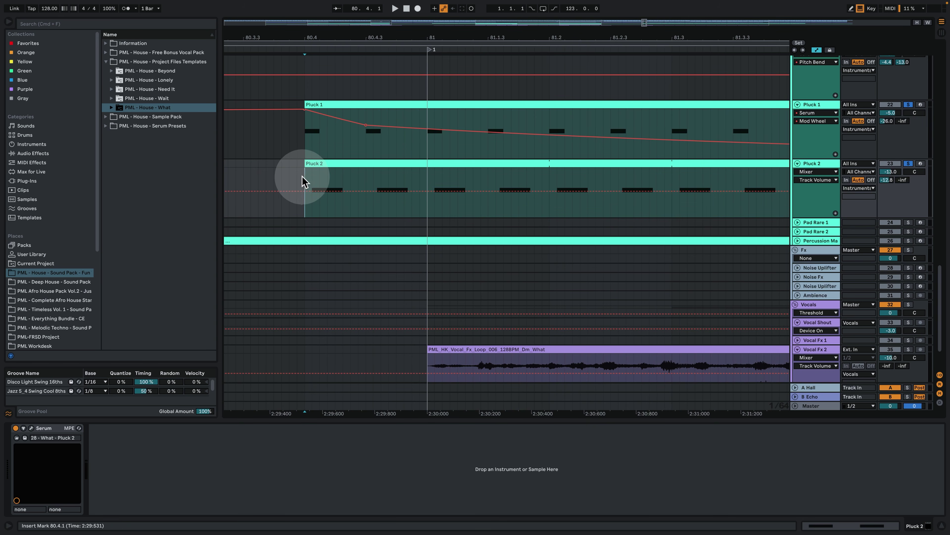
Play both soloed plucks from the insert marker, select the Pluck 2 track, and view the arrangement from the Break to the Outro.
left_click_drag(462, 38, 463, 27)
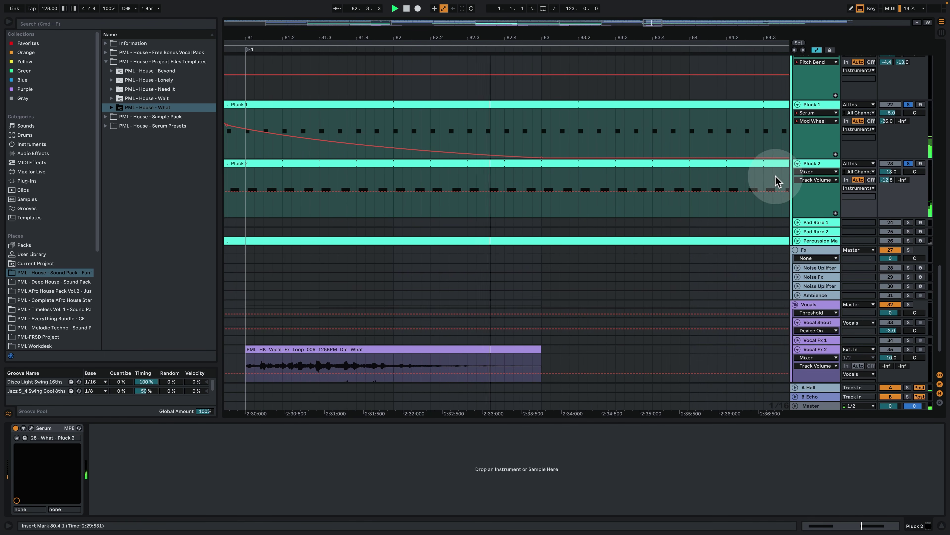
left_click(809, 171)
left_click(810, 171)
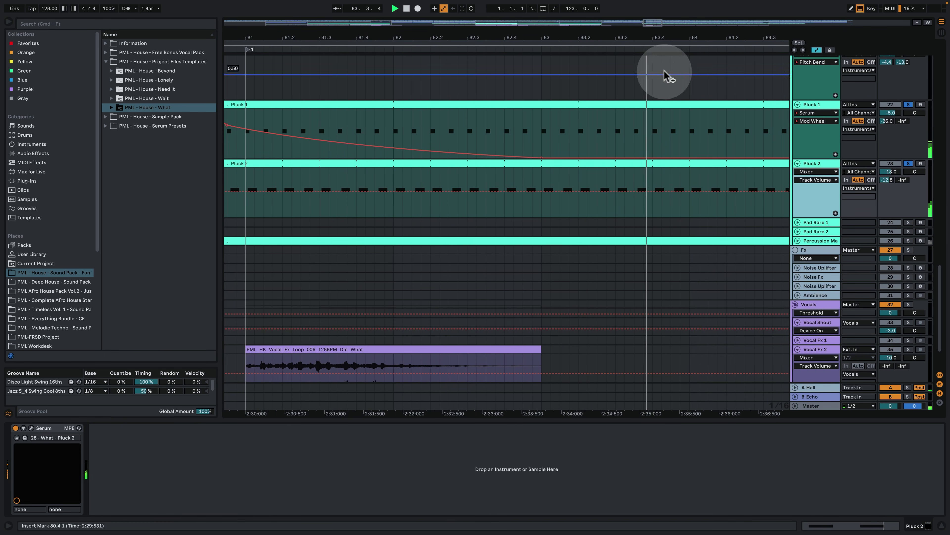
left_click_drag(386, 38, 168, 56)
left_click_drag(240, 56, 239, 39)
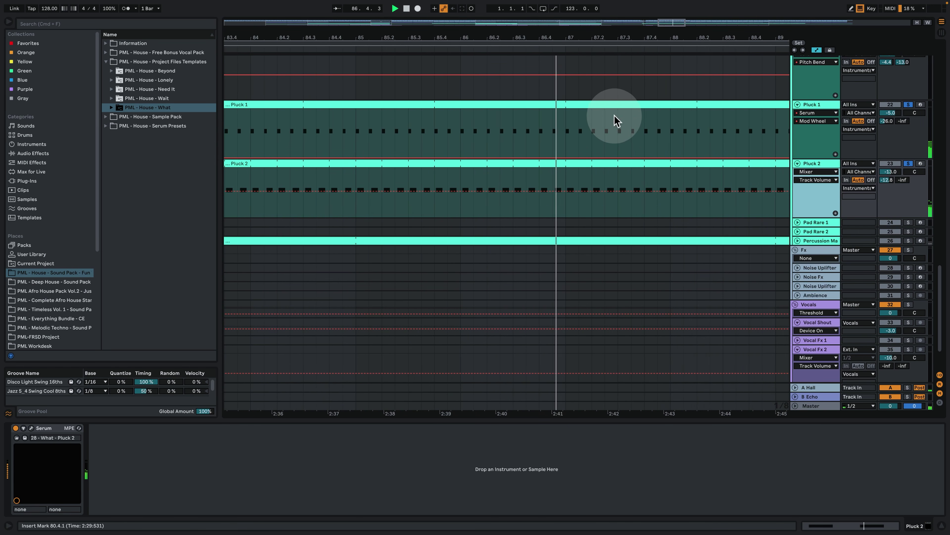
left_click_drag(553, 38, 555, 36)
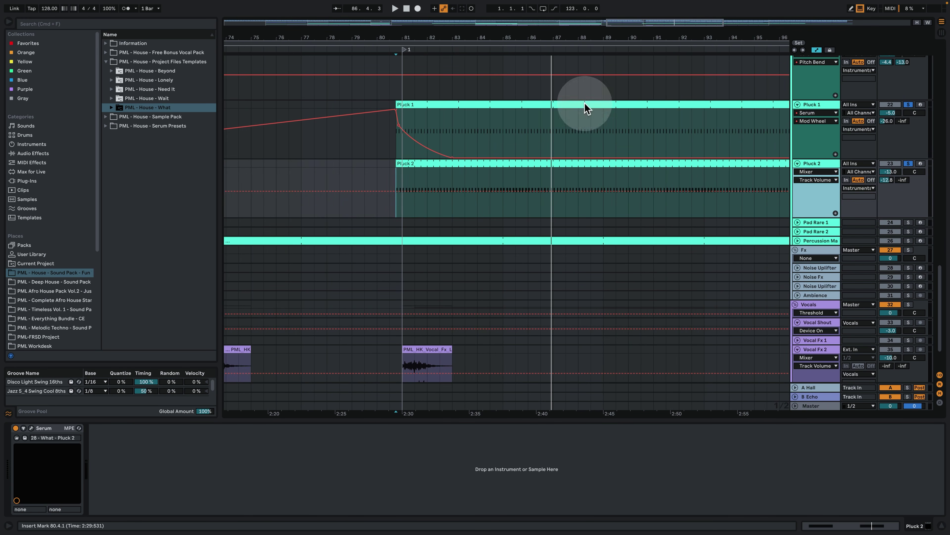
left_click_drag(541, 38, 558, 74)
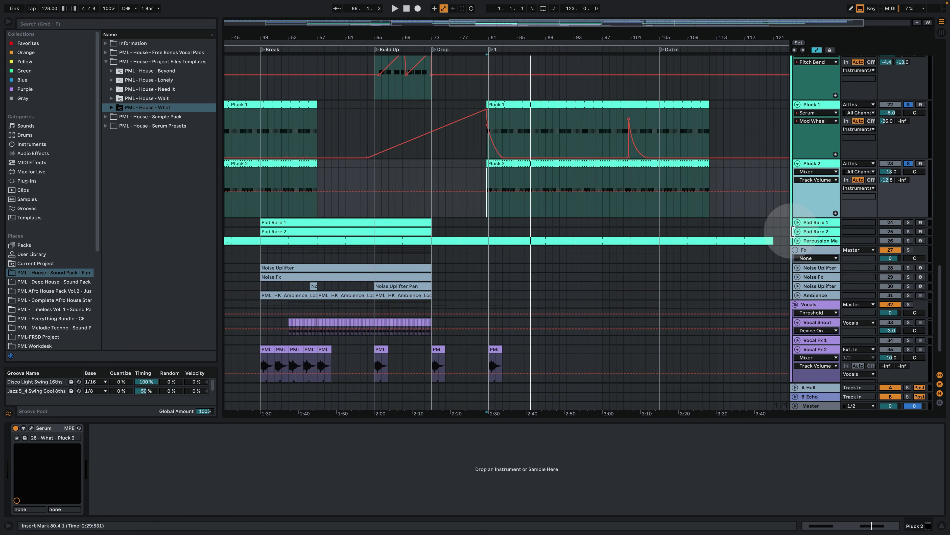
Expand the Percussion Main track, solo it alone, and play it from the insert marker.
left_click(797, 241)
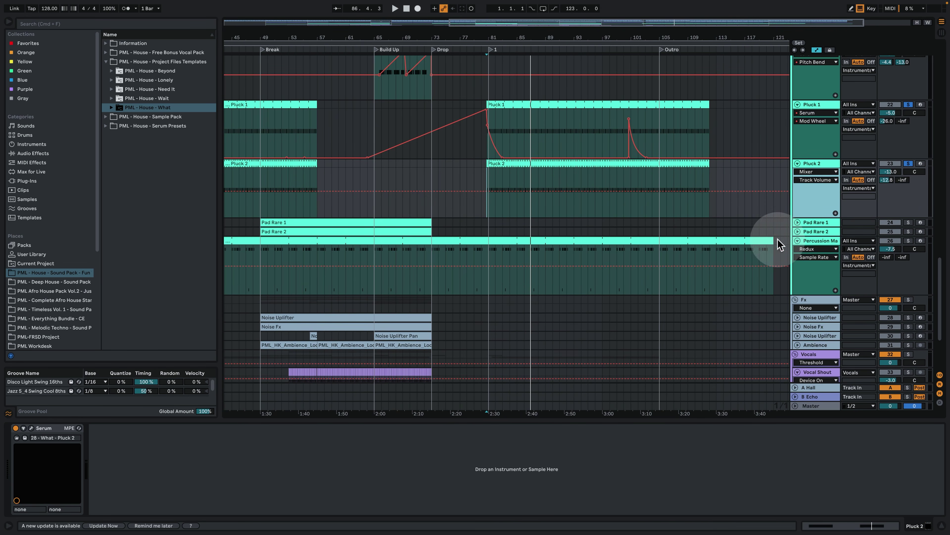
left_click(828, 244)
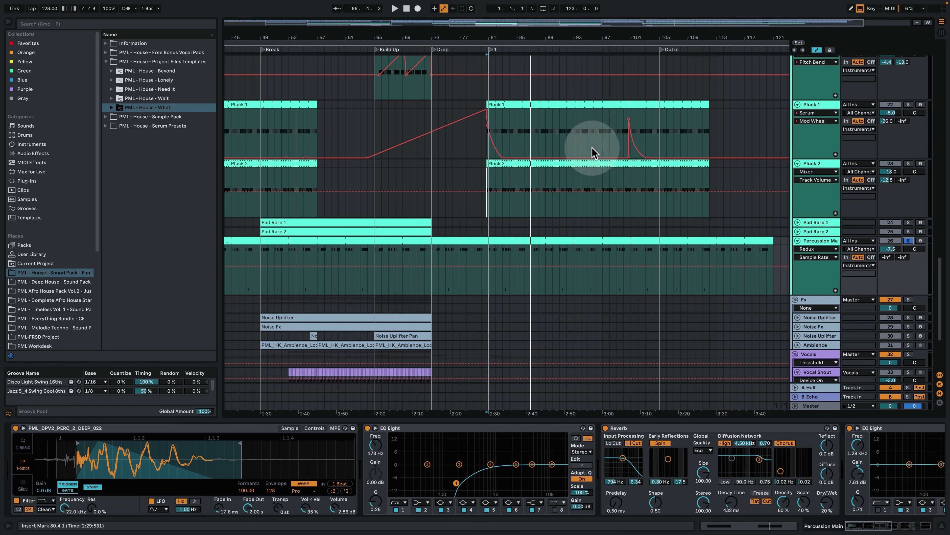
key("space")
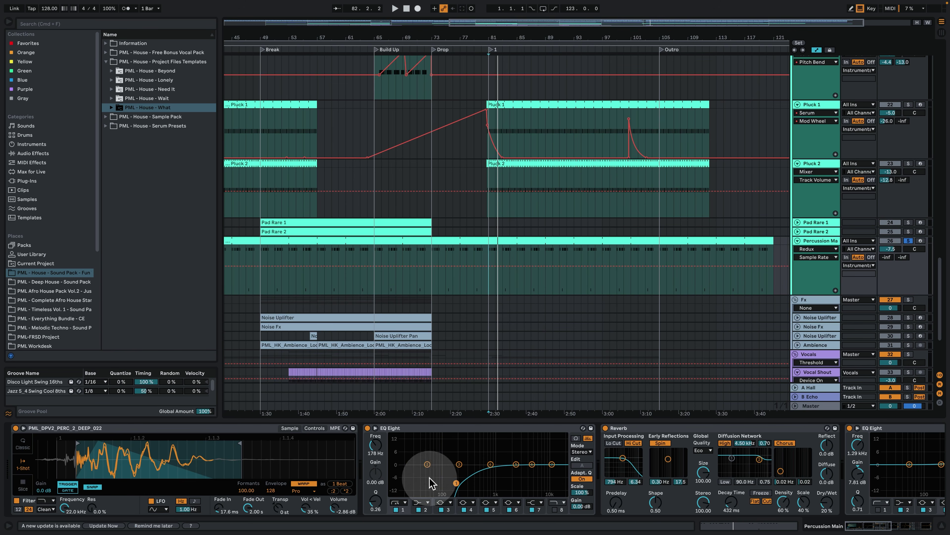
Bypass and collapse the first EQ Eight, the Reverb, and the next two EQ Eights on the Percussion Main track.
left_click(367, 427)
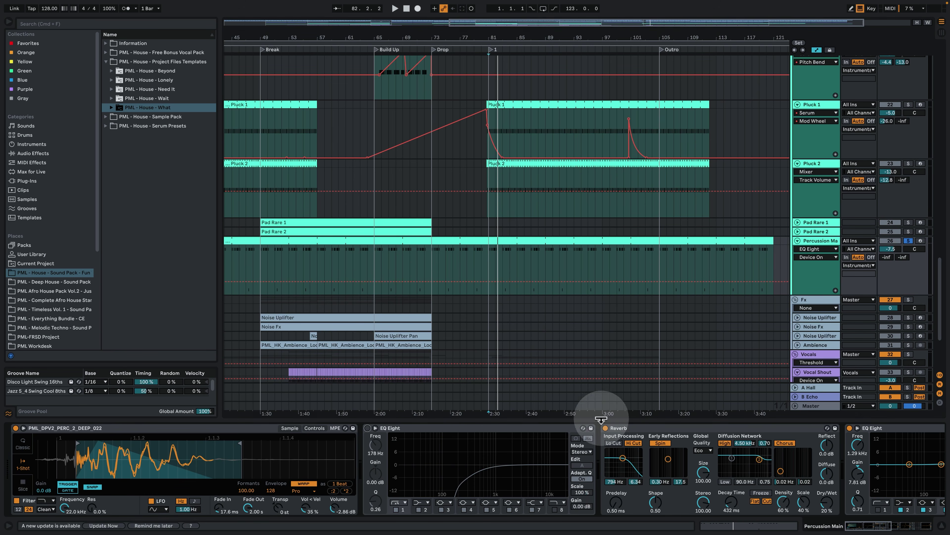
double_click(613, 428)
double_click(528, 428)
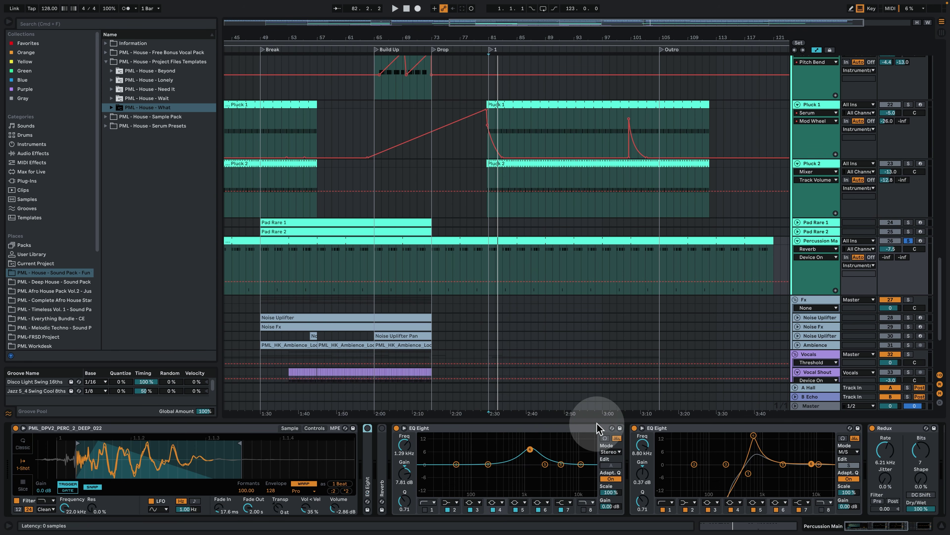
left_click(635, 427)
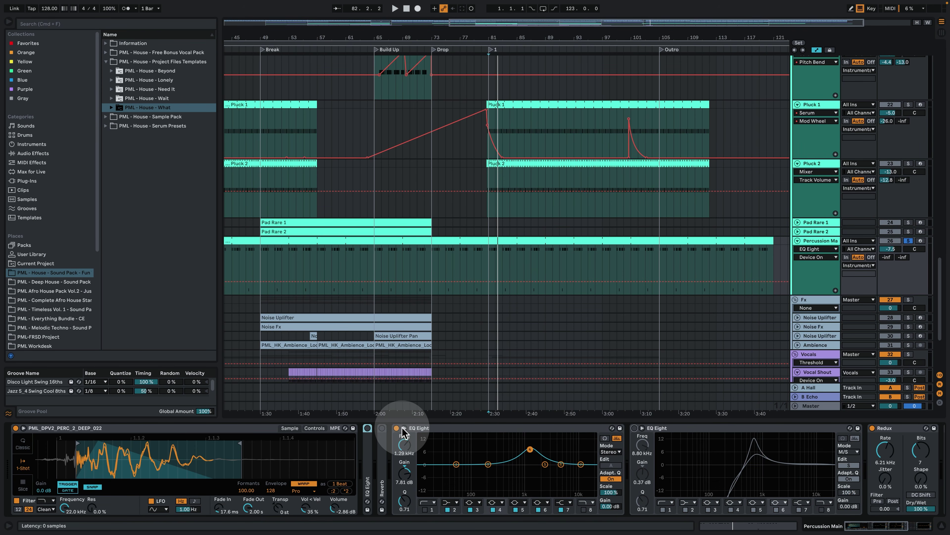
double_click(425, 431)
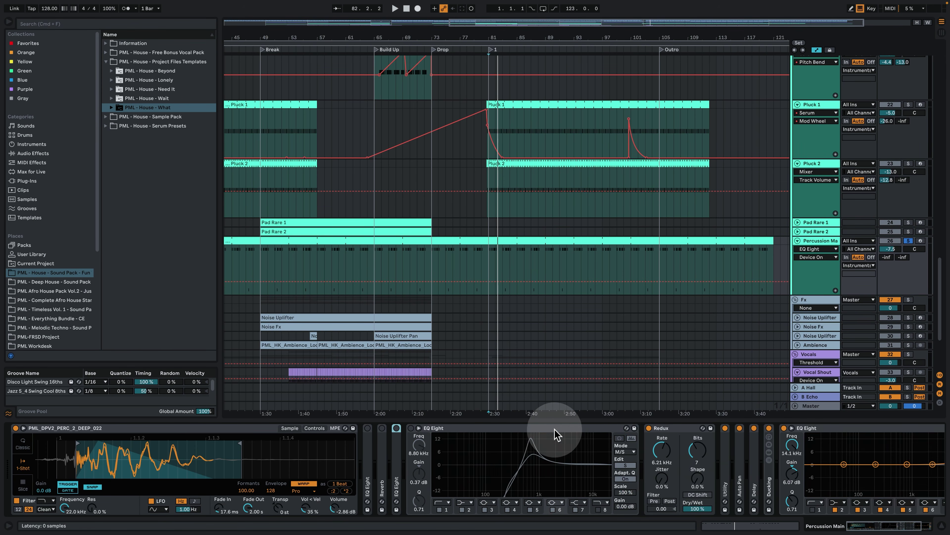
double_click(526, 435)
left_click(459, 428)
left_click(612, 433)
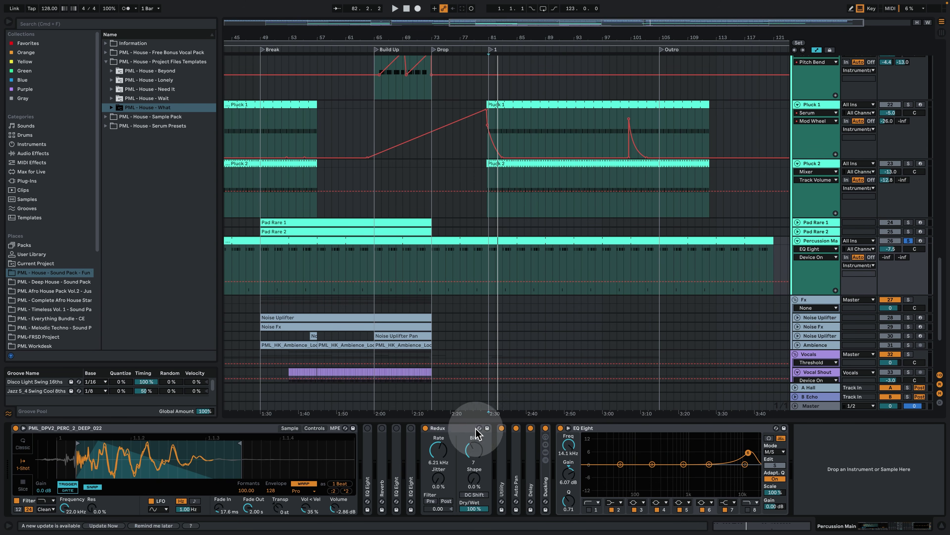
Bypass every device from Redux to the final EQ Eight and play the dry percussion sample.
left_click(628, 433)
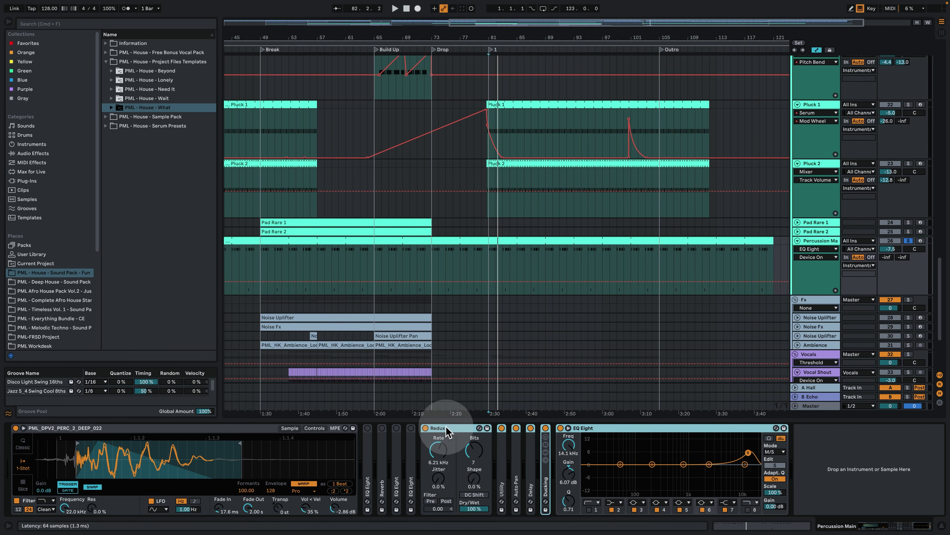
left_click(425, 427)
left_click(221, 429)
key("space")
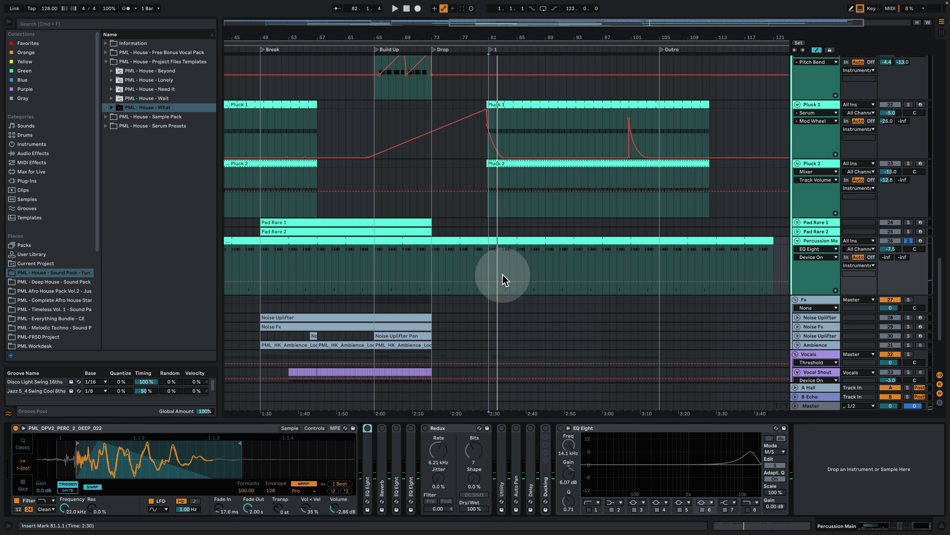
Reactivate and expand the first EQ Eight and the Reverb while playing the Percussion Main track.
key("space")
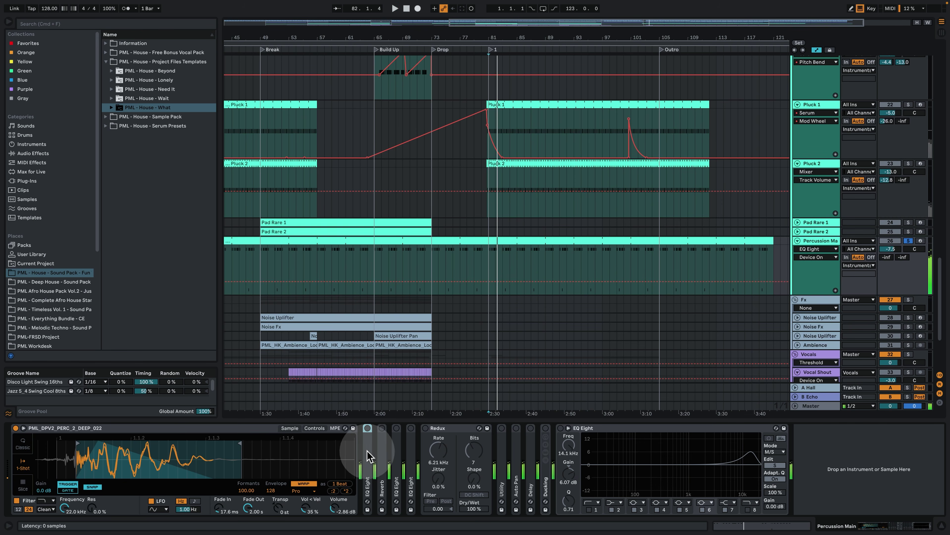
double_click(370, 444)
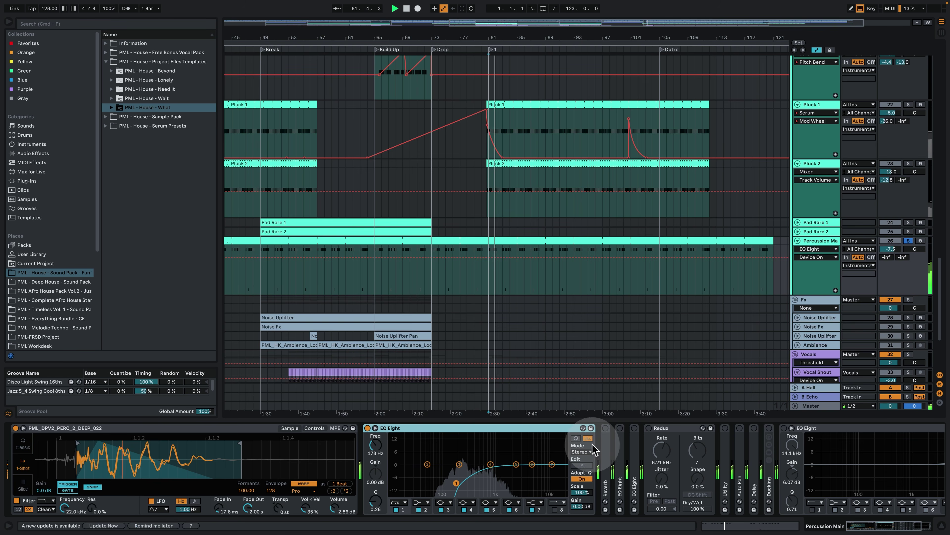
double_click(606, 433)
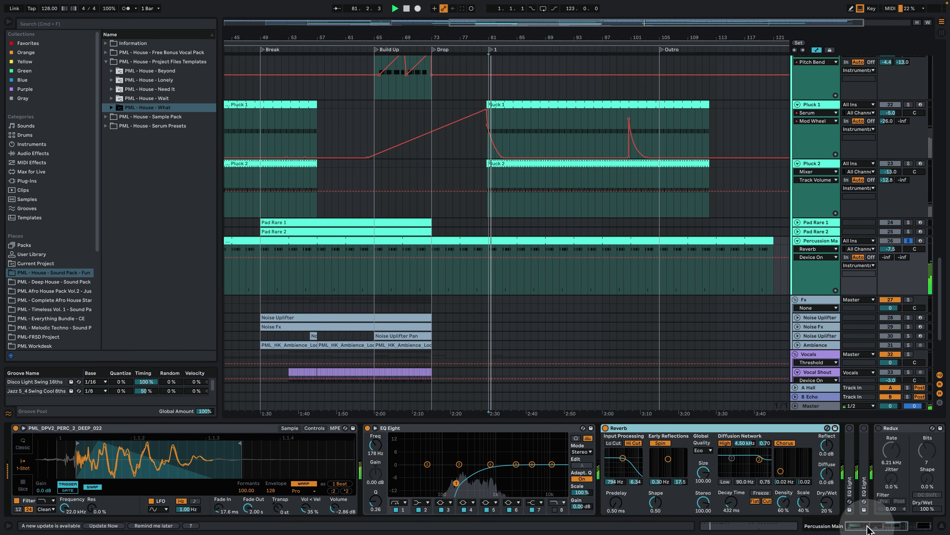
Reactivate and expand the two EQ Eights following the Reverb, playing the percussion through each one.
scroll(588, 470, "right", 5)
double_click(500, 454)
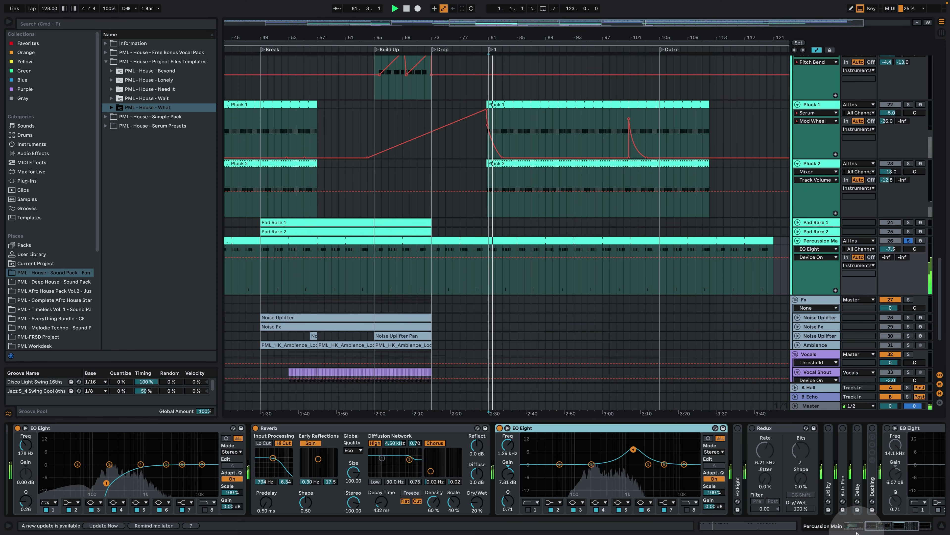
scroll(739, 470, "right", 5)
double_click(536, 452)
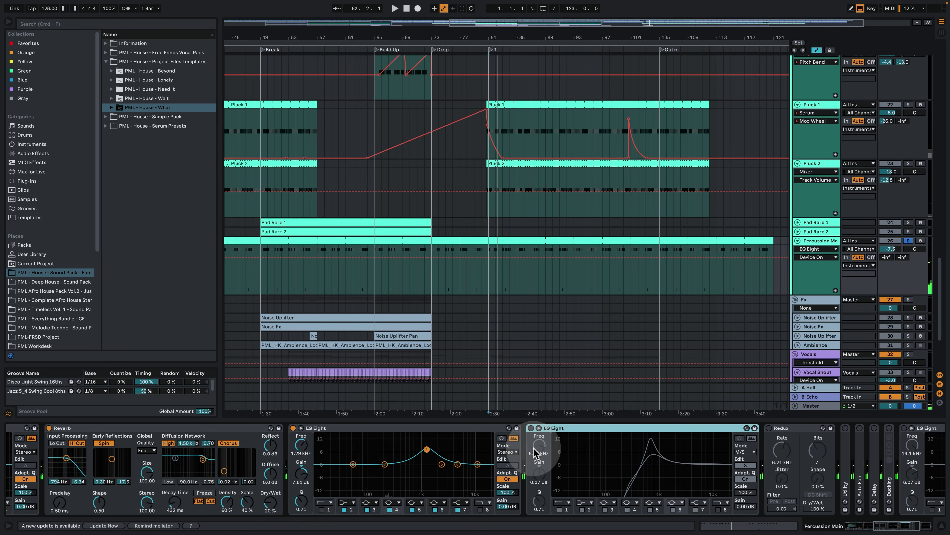
key("space")
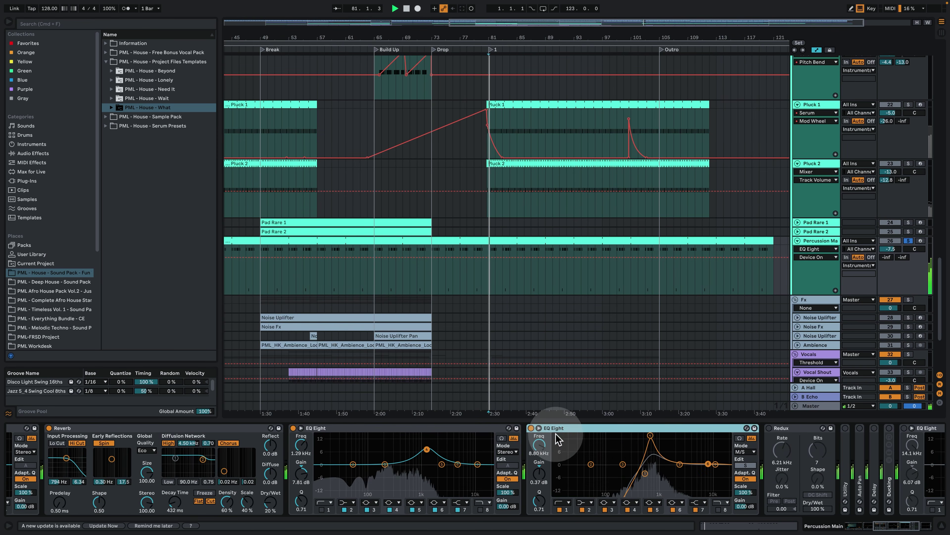
Turn Redux back on in the Percussion Main chain and play the track through it.
scroll(561, 436, "right", 6)
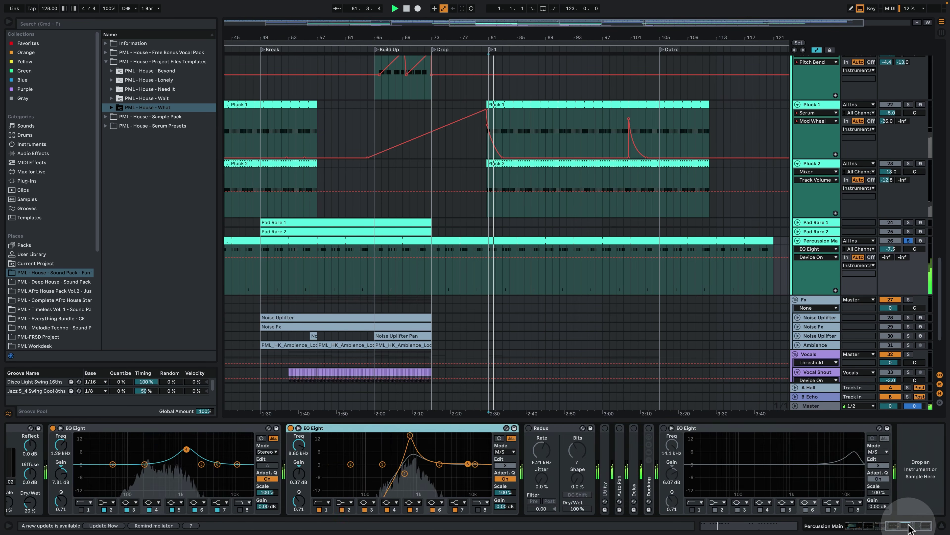
left_click(528, 427)
key("space")
key("space")
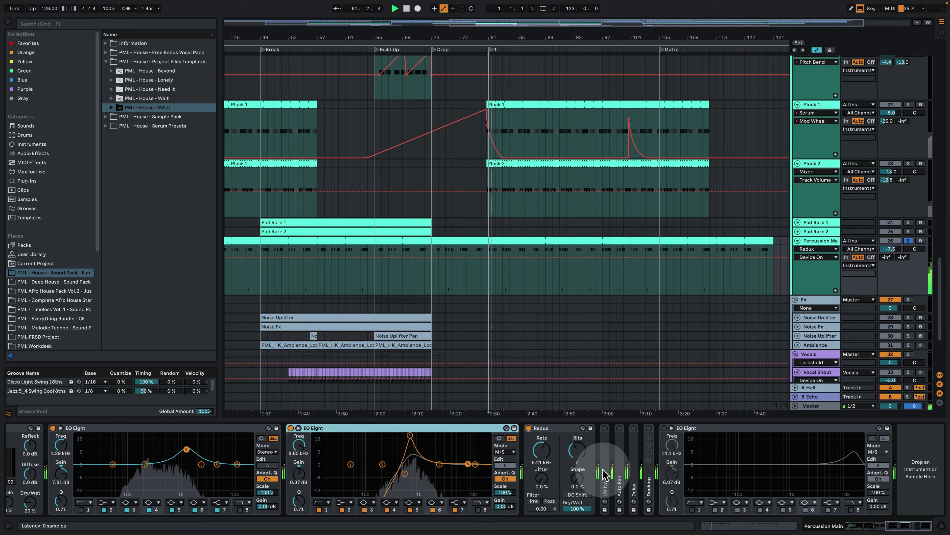
Expand and reactivate the Utility after Redux and play the percussion with it.
left_click(613, 467)
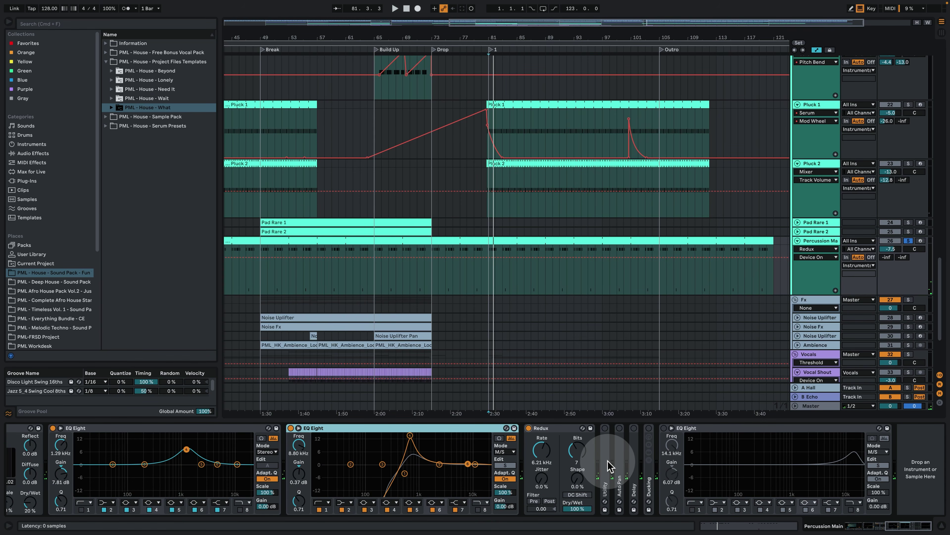
double_click(608, 461)
left_click(606, 428)
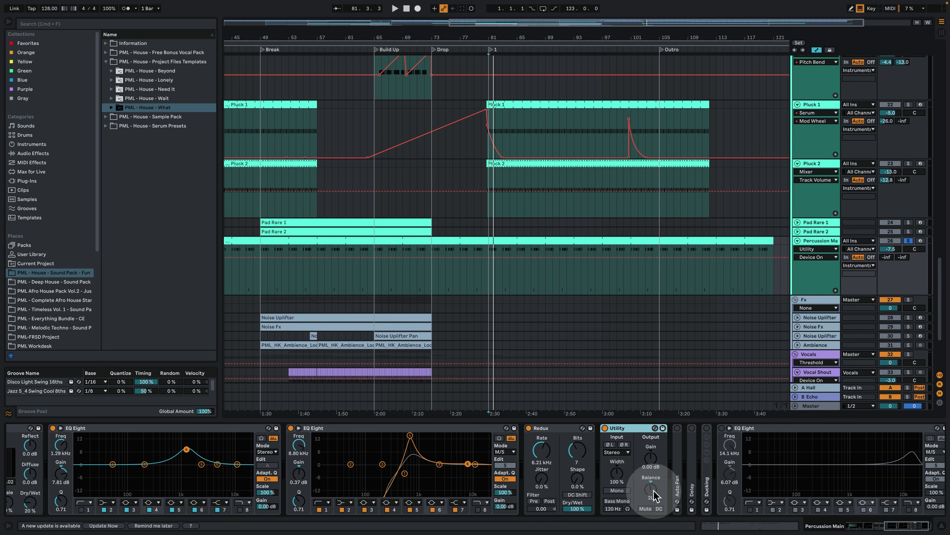
key("space")
Expand and reactivate the Auto Pan after the Utility and play the panned percussion.
scroll(655, 468, "right", 3)
left_click(639, 464)
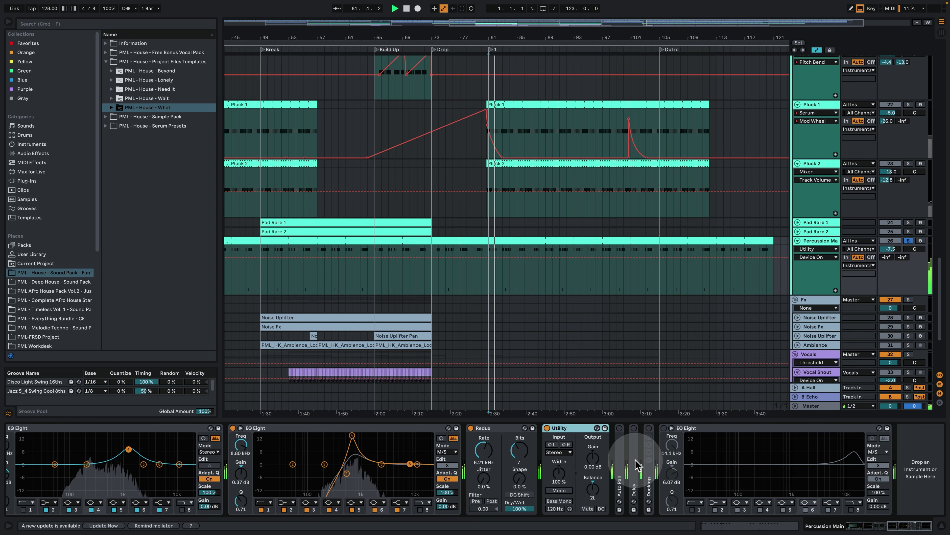
double_click(621, 458)
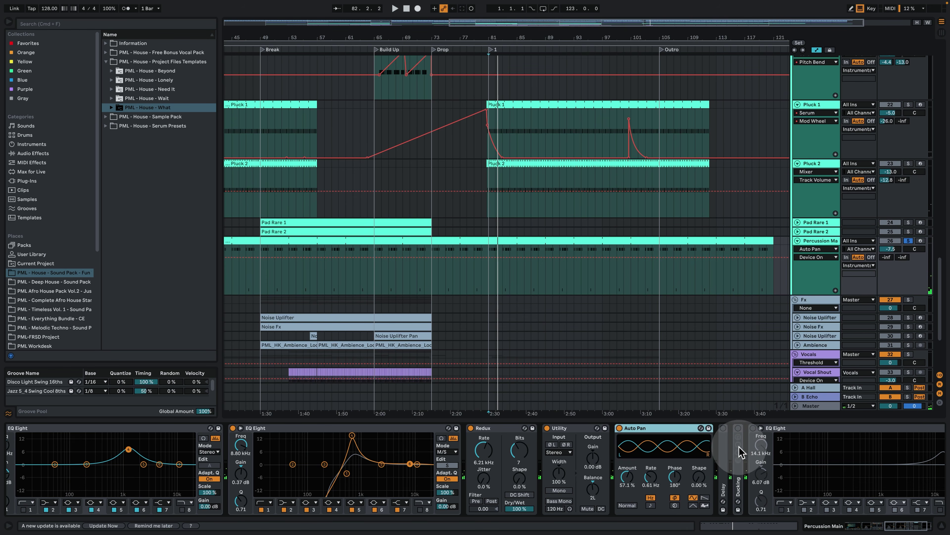
key("space")
Expand and reactivate the Delay after the Auto Pan and play the percussion with its echoes.
scroll(710, 465, "right", 3)
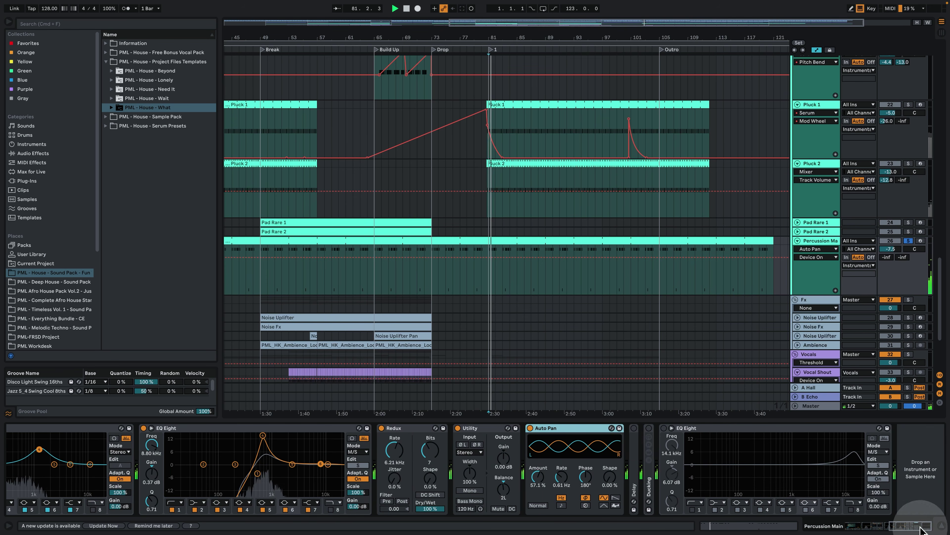
double_click(635, 485)
key("space")
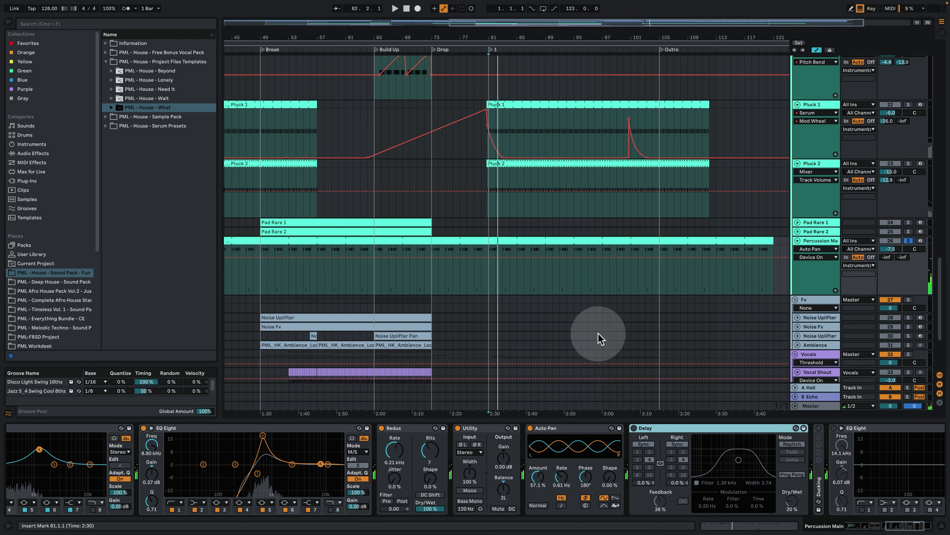
scroll(901, 504, "right", 4)
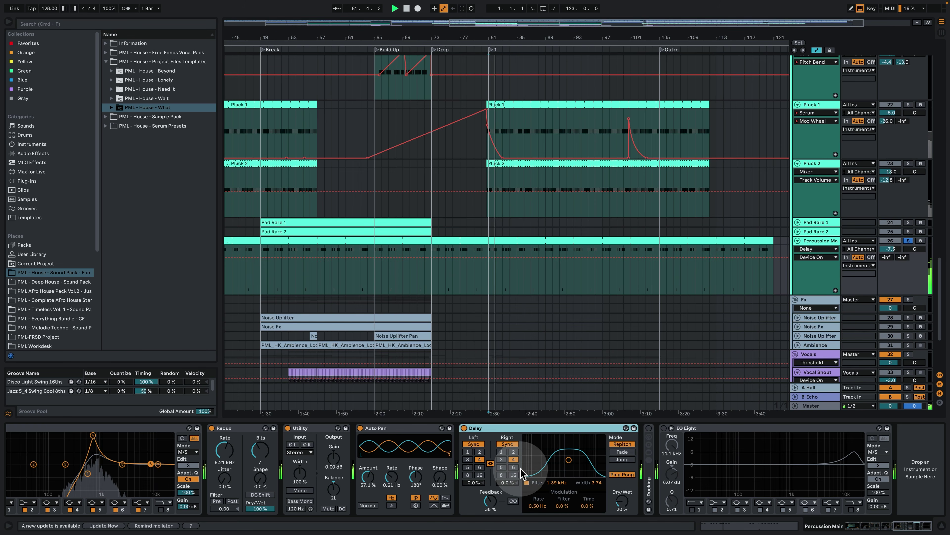
Expand and reactivate the Ducking rack, show its Shaper and Utility, and play the percussion through it.
double_click(650, 487)
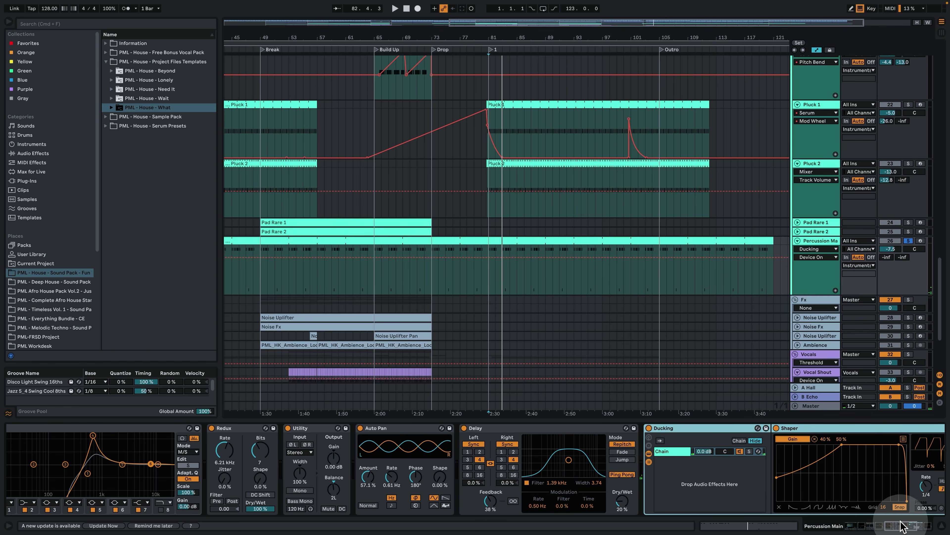
scroll(861, 509, "right", 5)
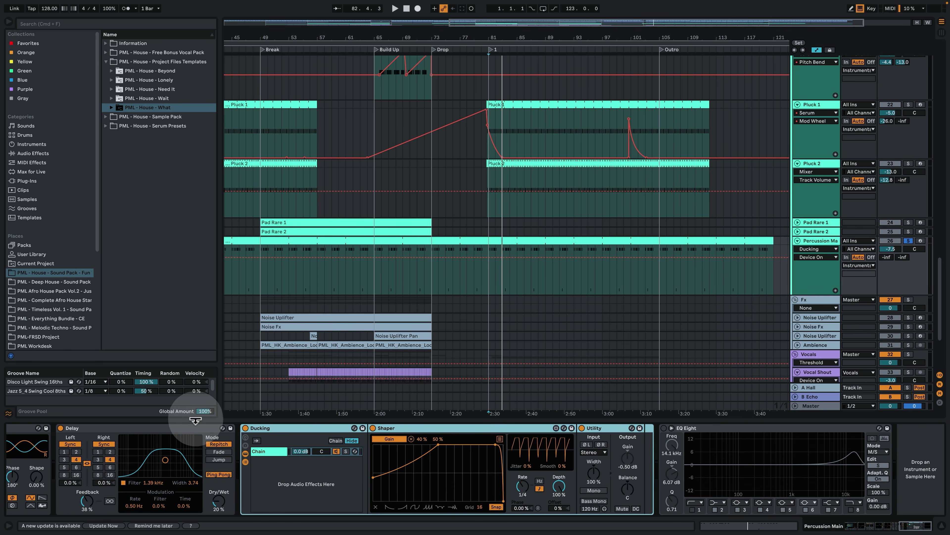
key("space")
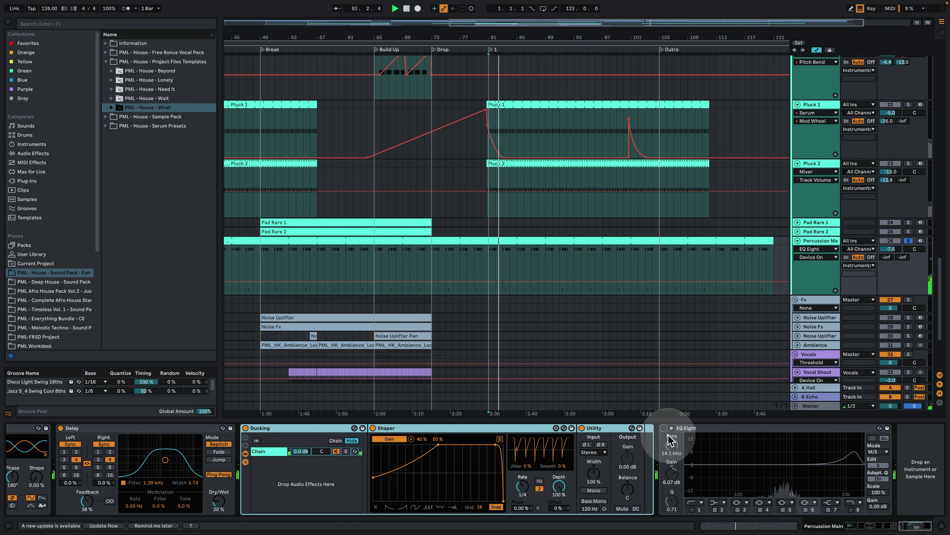
Turn the final EQ Eight back on and check its mid/side curve on the percussion.
left_click(664, 429)
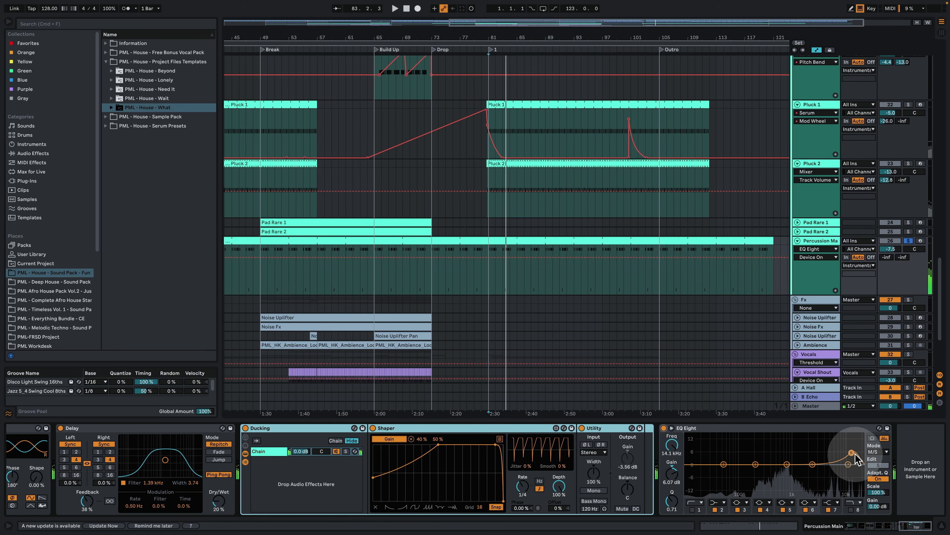
left_click(876, 465)
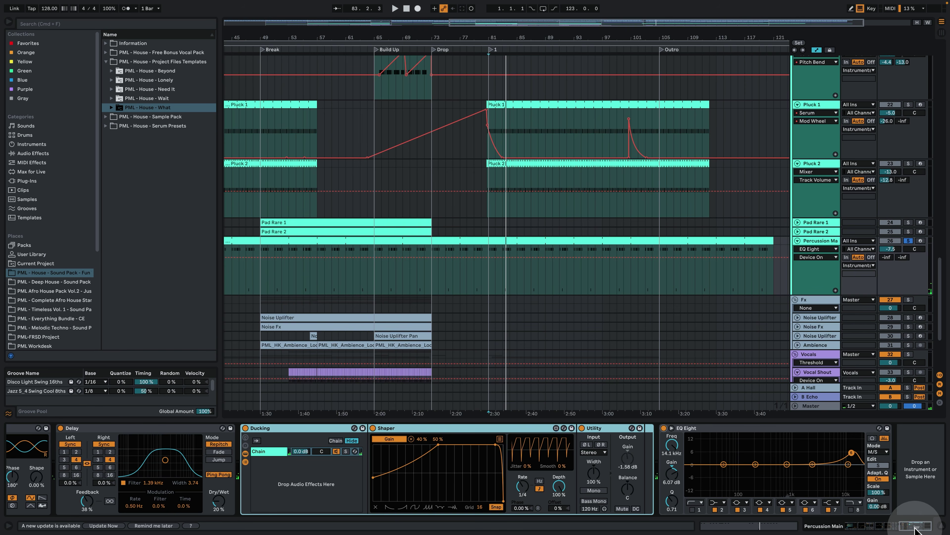
mouse_move(922, 532)
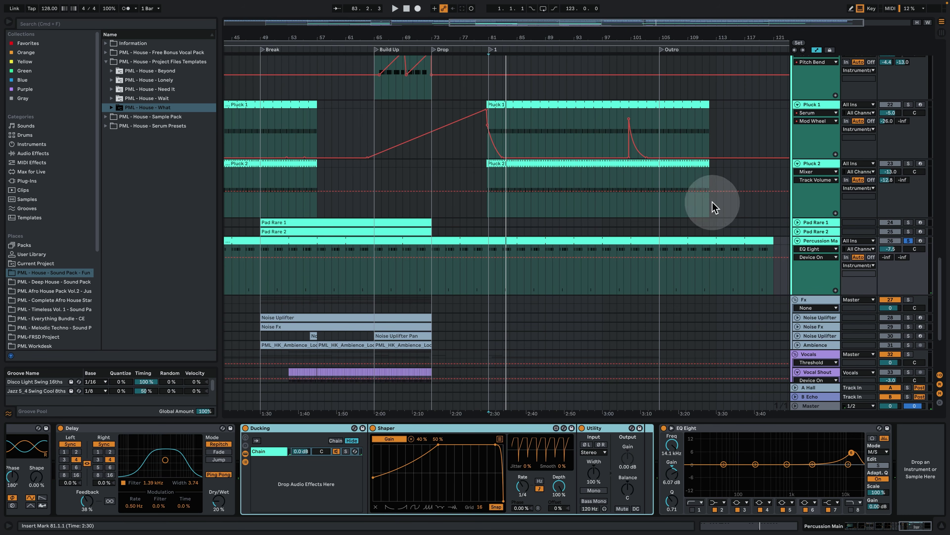
Select the Percussion Main clip, add the Drums group to the solo, and play both together.
left_click(521, 240)
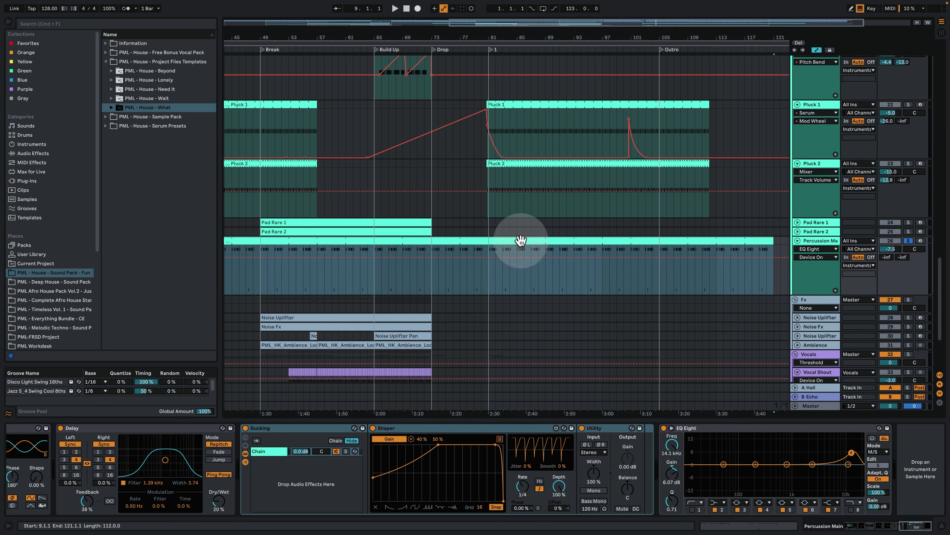
scroll(810, 262, "up", 20)
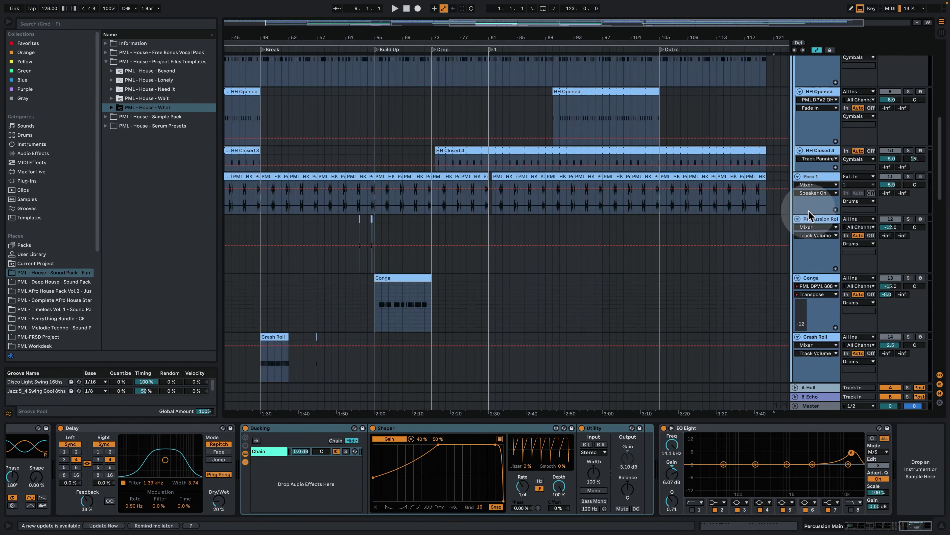
scroll(825, 251, "up", 5)
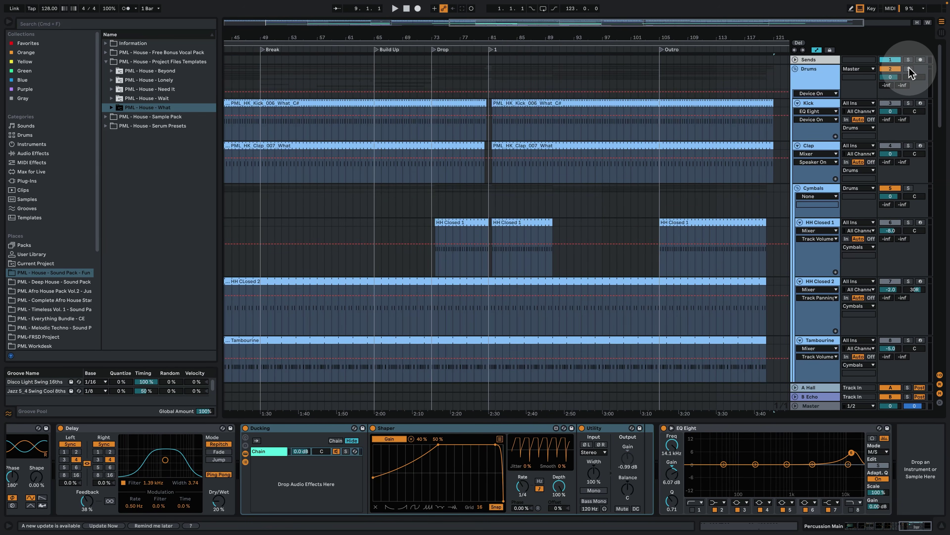
key("space")
scroll(683, 221, "down", 10)
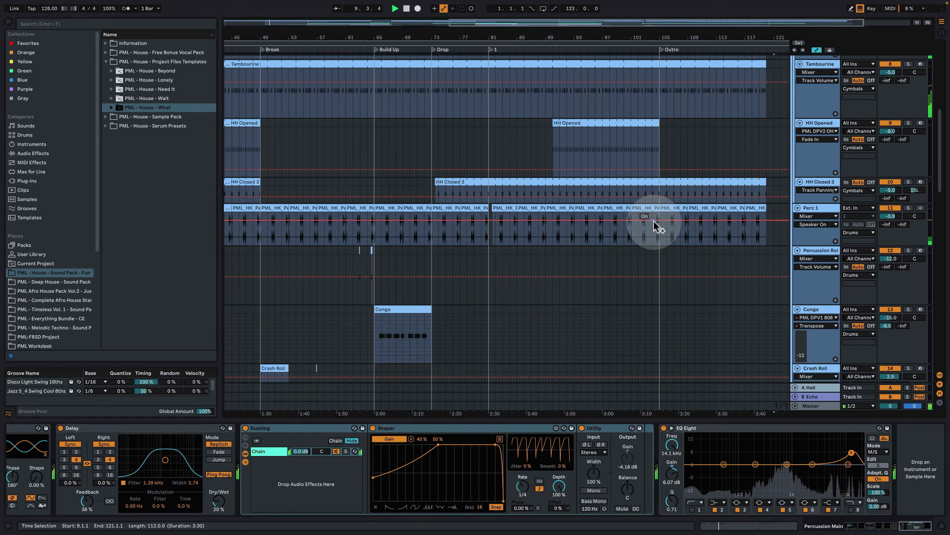
Solo the Instruments group and both plucks with the percussion, and play from the Pluck 1 clip near bar 81.
scroll(658, 226, "down", 15)
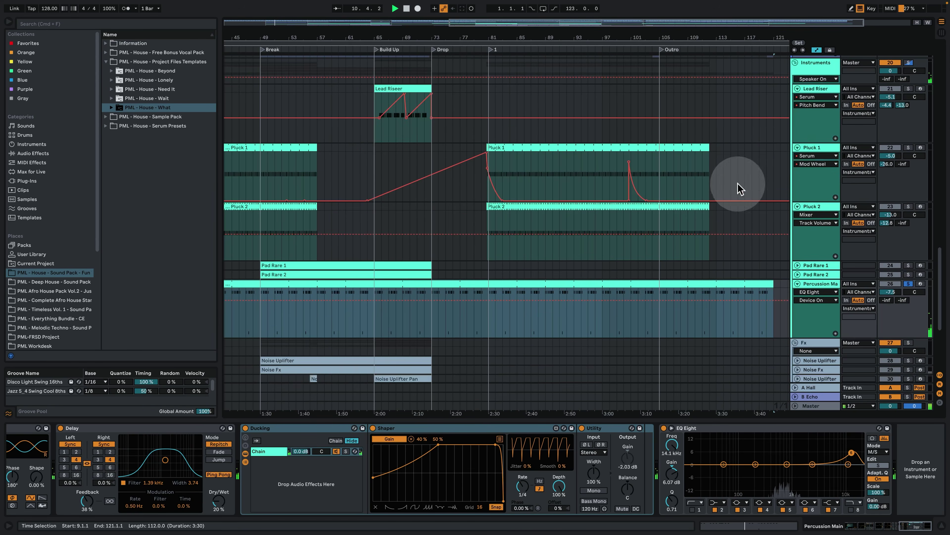
scroll(909, 119, "up", 2)
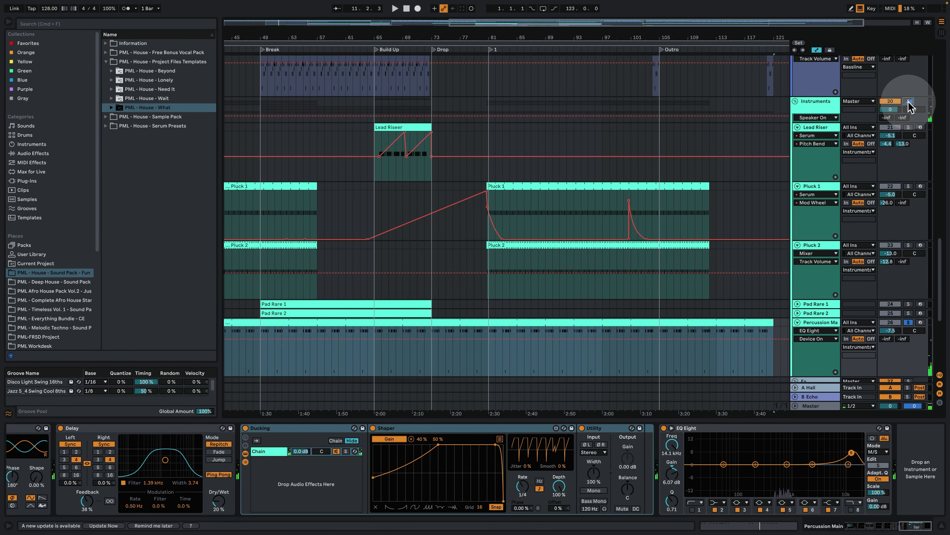
left_click(908, 101)
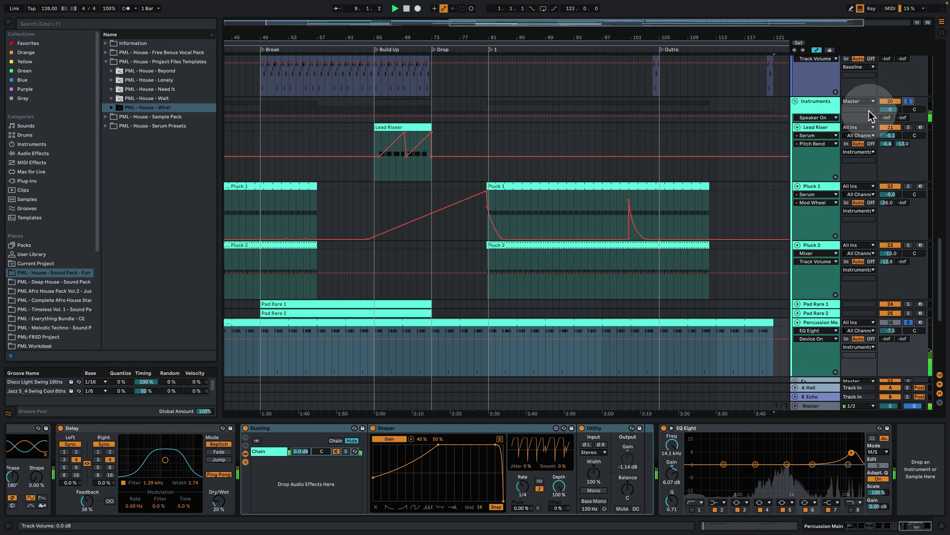
left_click(909, 186)
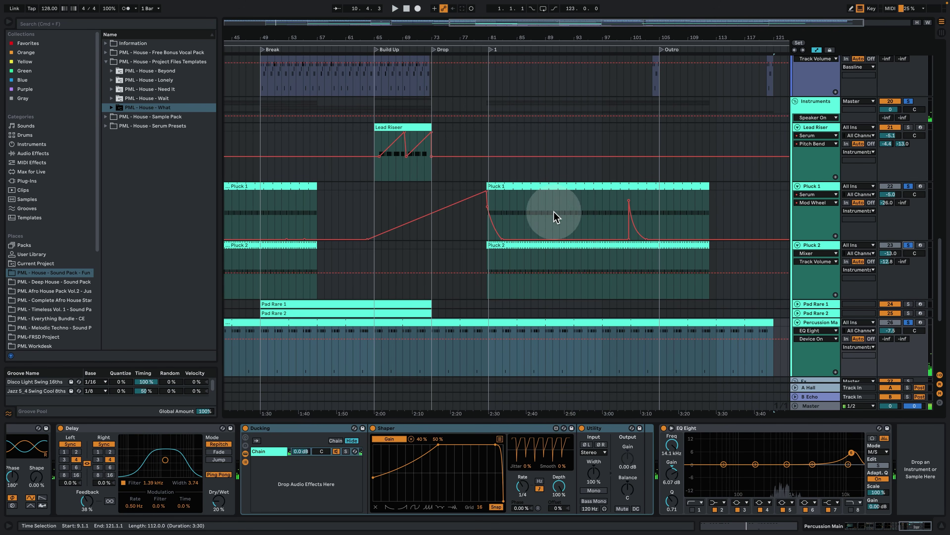
left_click(511, 187)
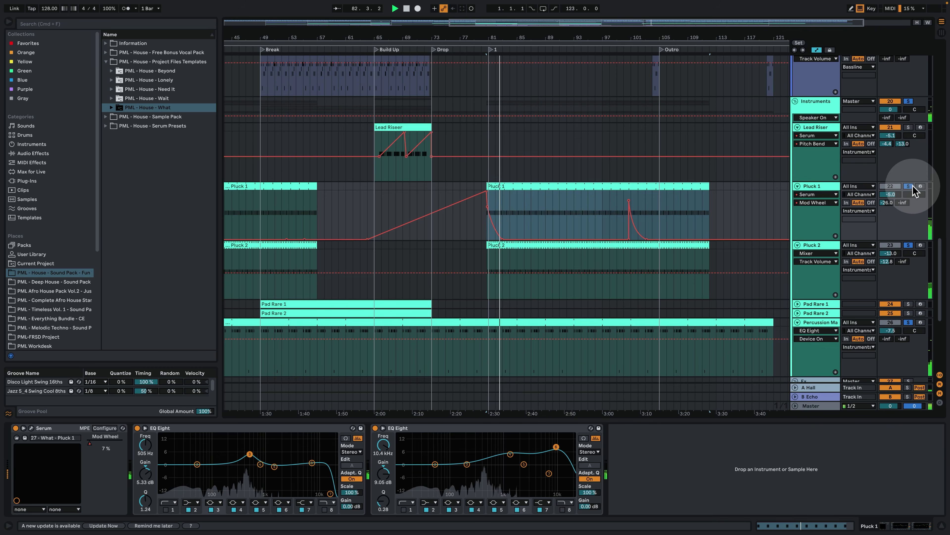
Solo the Lead Riser and play its clip from bar 65 in the Build Up.
scroll(724, 269, "down", 5)
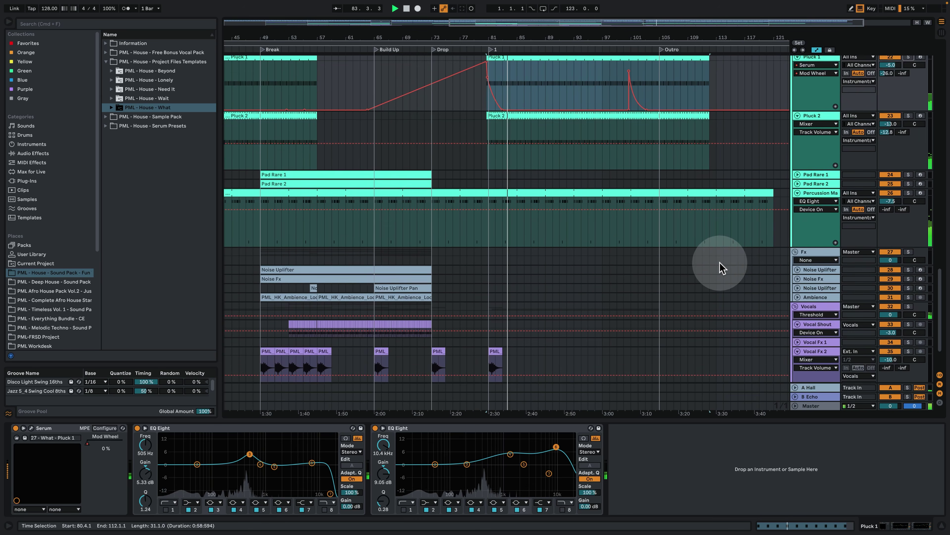
scroll(721, 269, "up", 1)
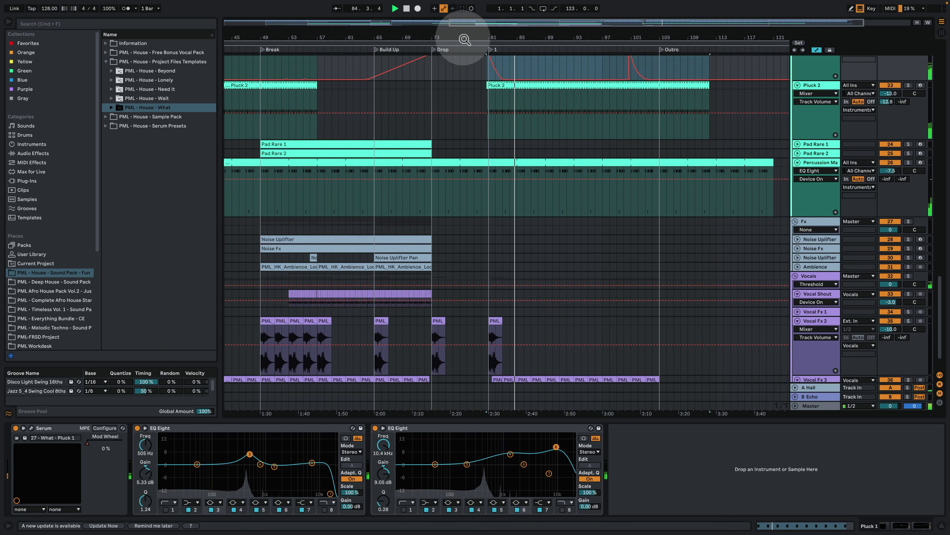
left_click_drag(456, 36, 543, 120)
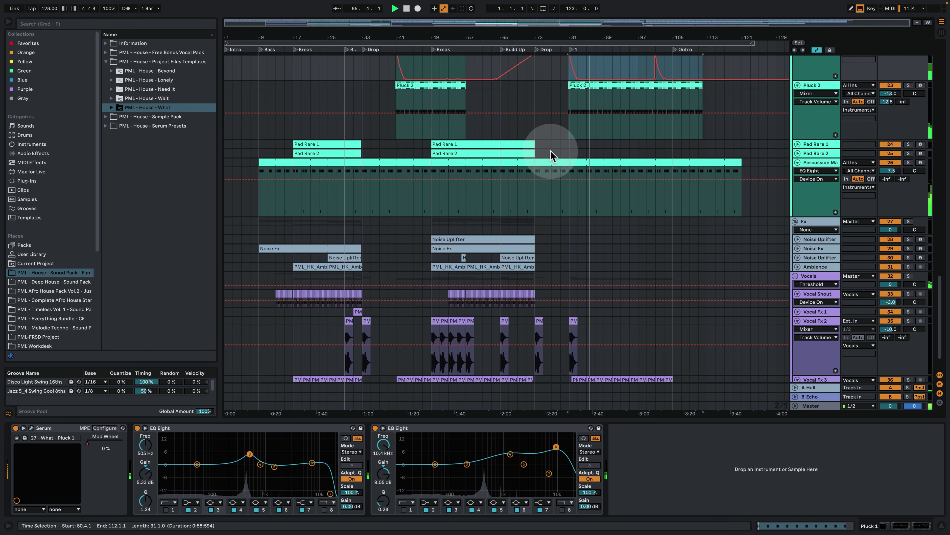
scroll(700, 153, "up", 2)
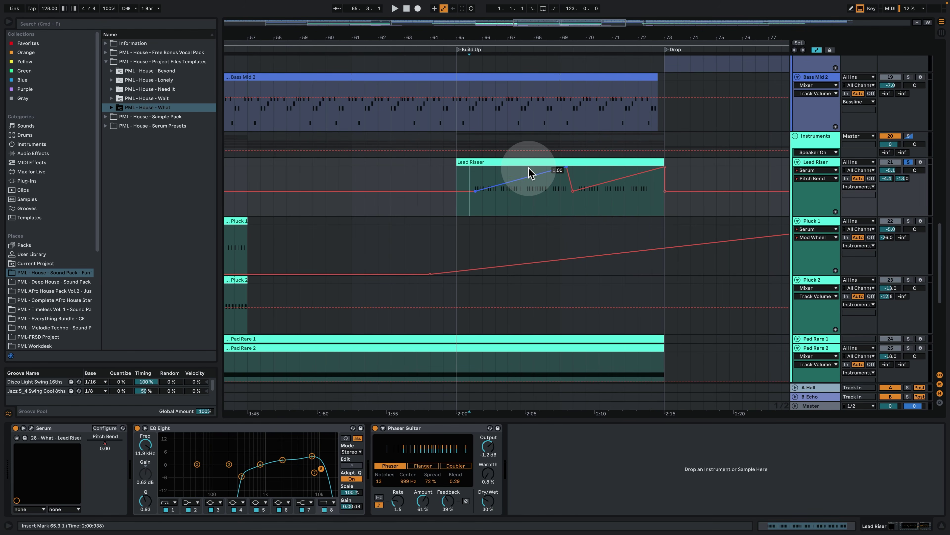
key("space")
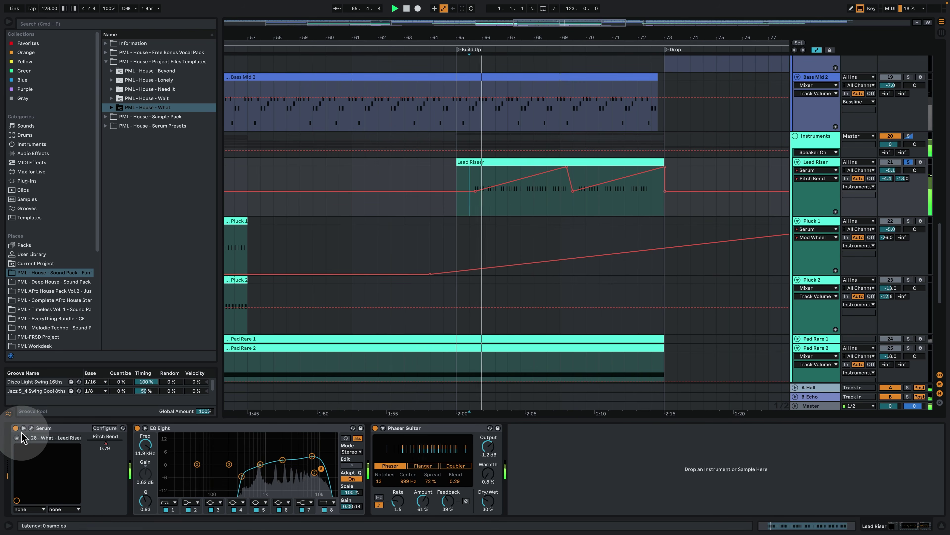
Add the Conga to the solo and play it together with the Lead Riser from bar 66.
scroll(569, 275, "up", 10)
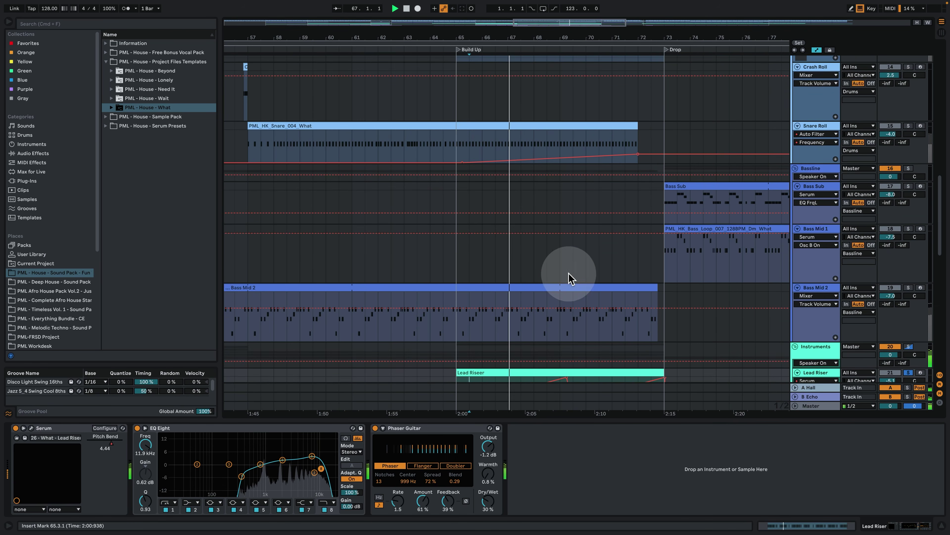
scroll(569, 277, "up", 4)
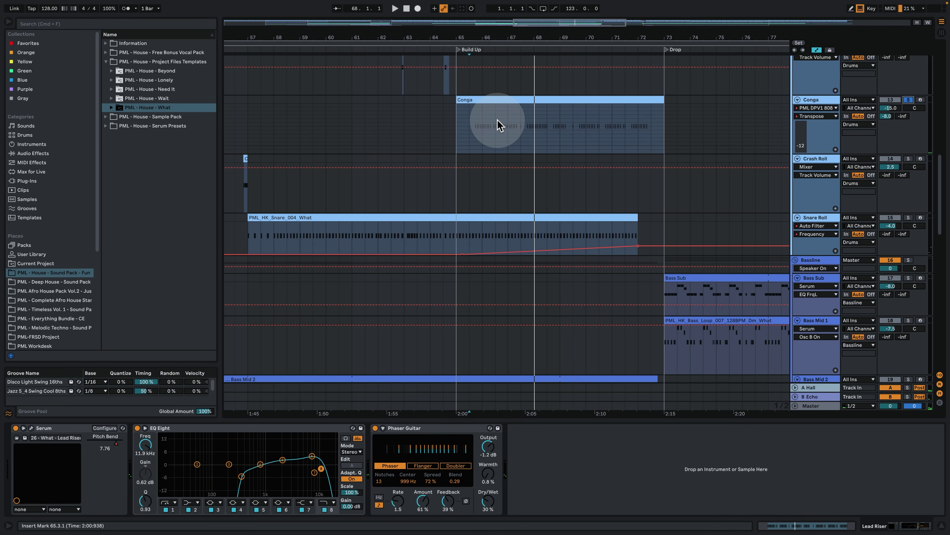
left_click(481, 120)
key("space")
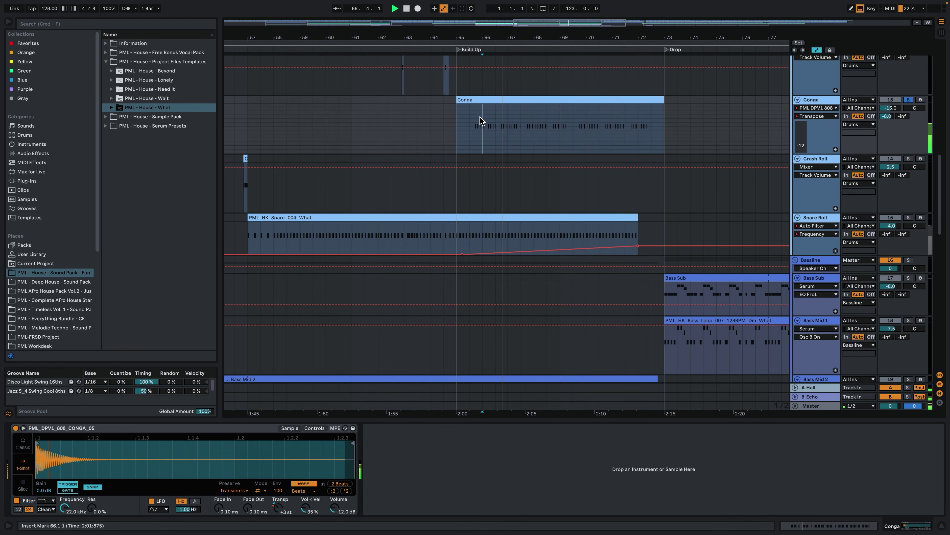
scroll(521, 197, "down", 5)
scroll(515, 190, "down", 3)
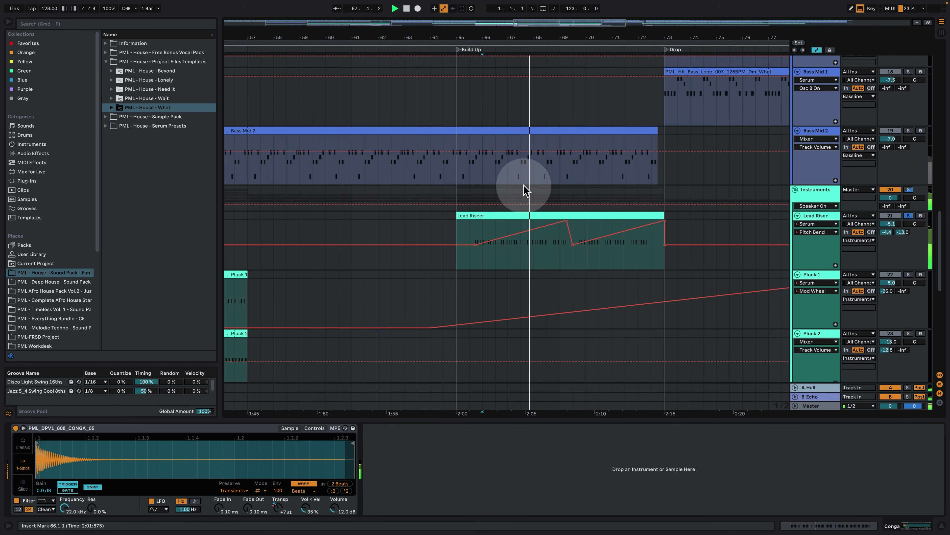
Open the Lead Riser's Serum synth and play the riser while examining its oscillator and noise settings.
left_click(824, 218)
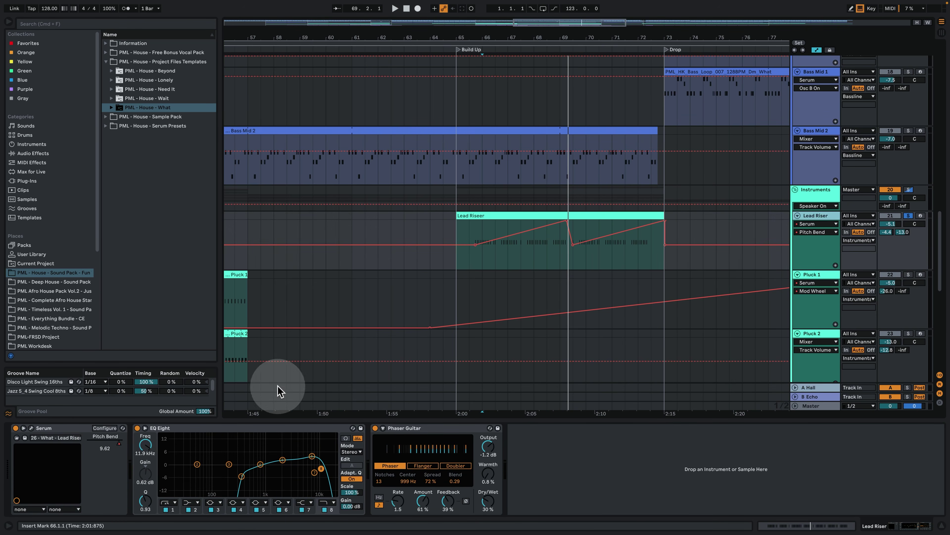
left_click(32, 429)
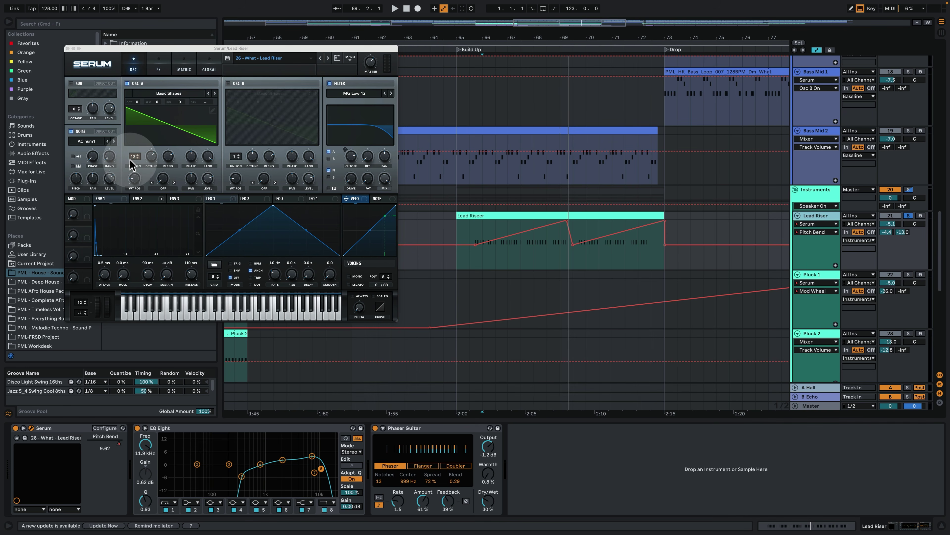
key("space")
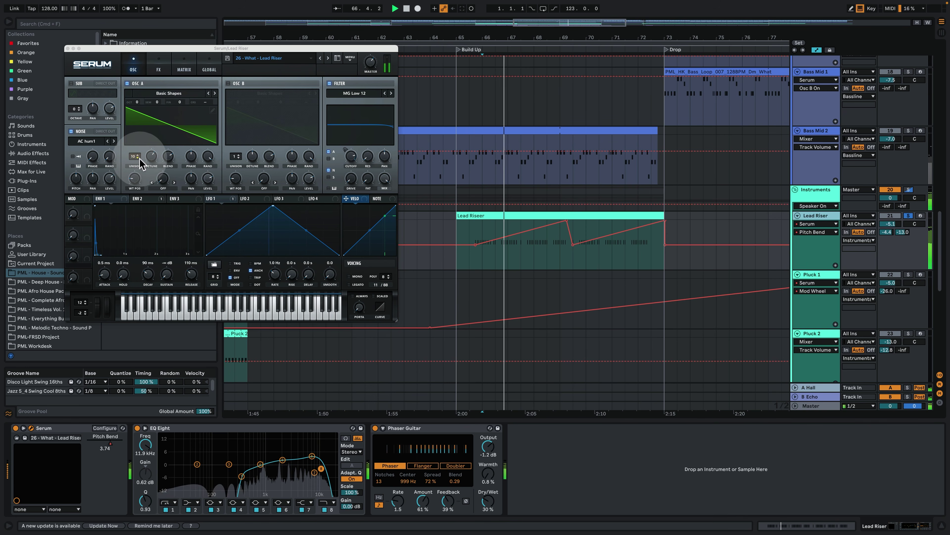
left_click(909, 216)
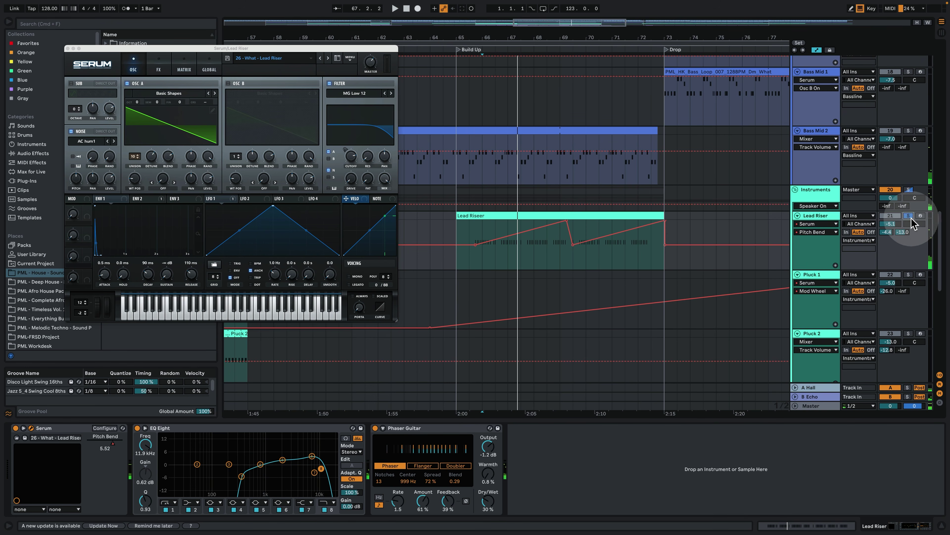
key("space")
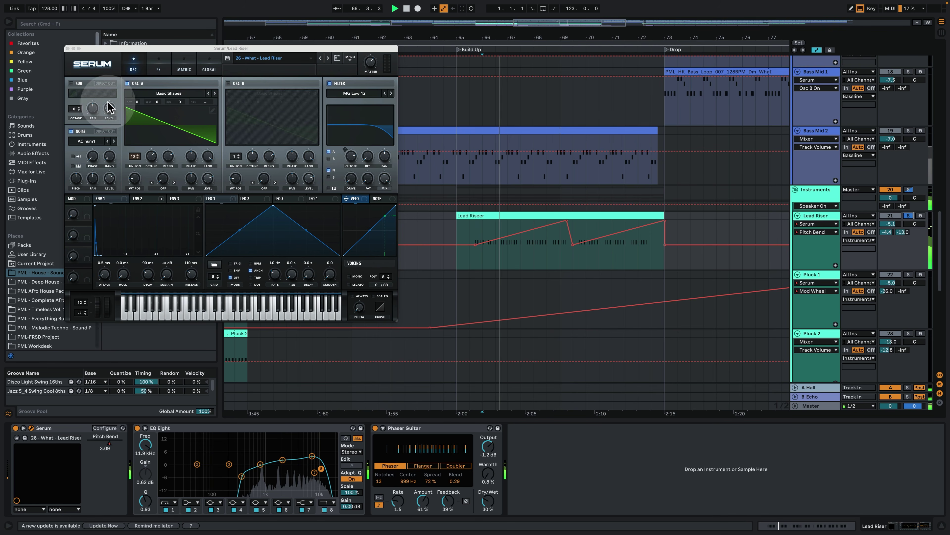
Review Serum's effects, modulation matrix and oscillator pages, and check the Lead Riser's Pitch Bend automation.
left_click(159, 65)
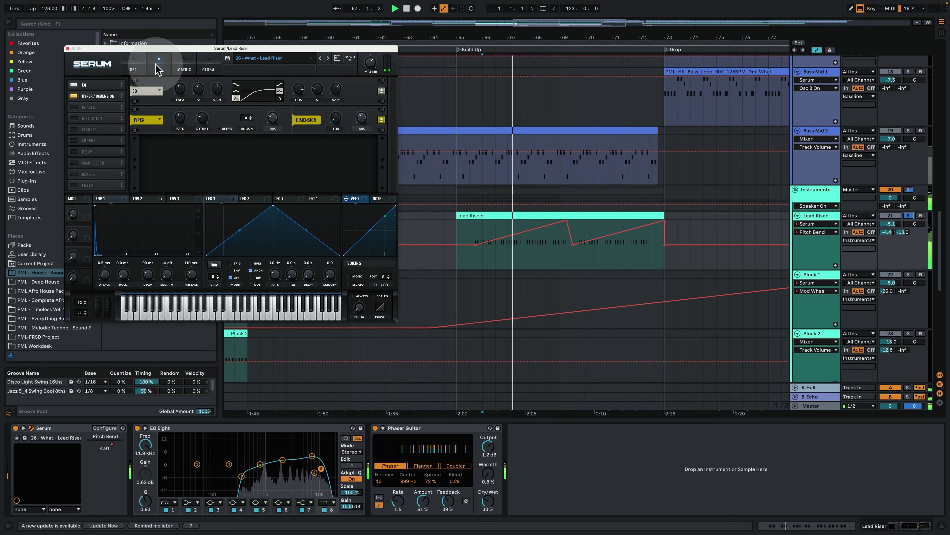
left_click(179, 66)
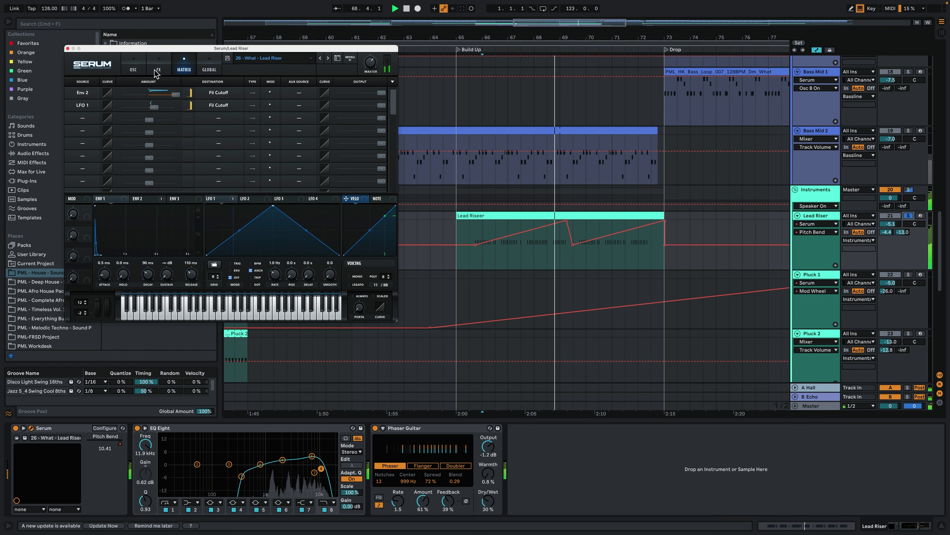
left_click(132, 59)
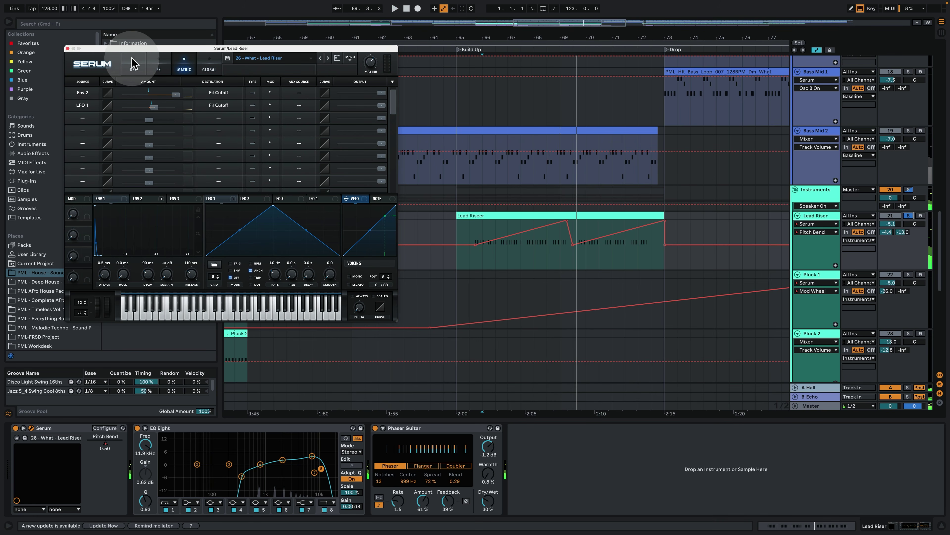
left_click(132, 61)
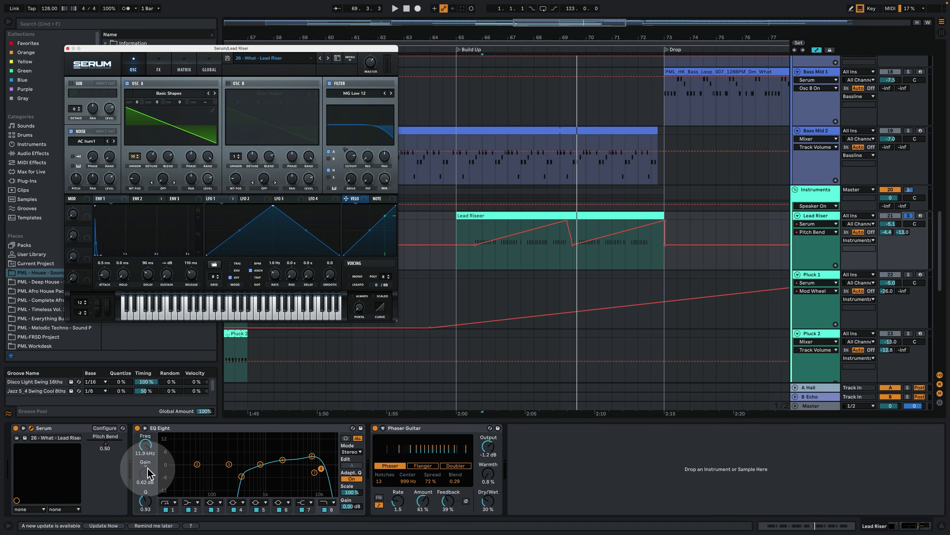
left_click(109, 448)
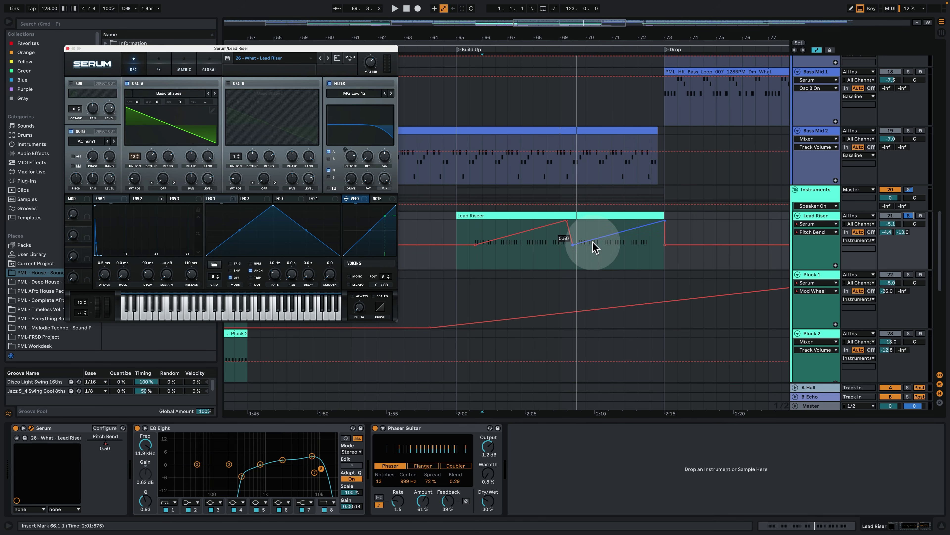
left_click_drag(567, 226, 568, 222)
Bypass the Phaser Guitar, play the Lead Riser without it, and switch the effect back on.
left_click(389, 465)
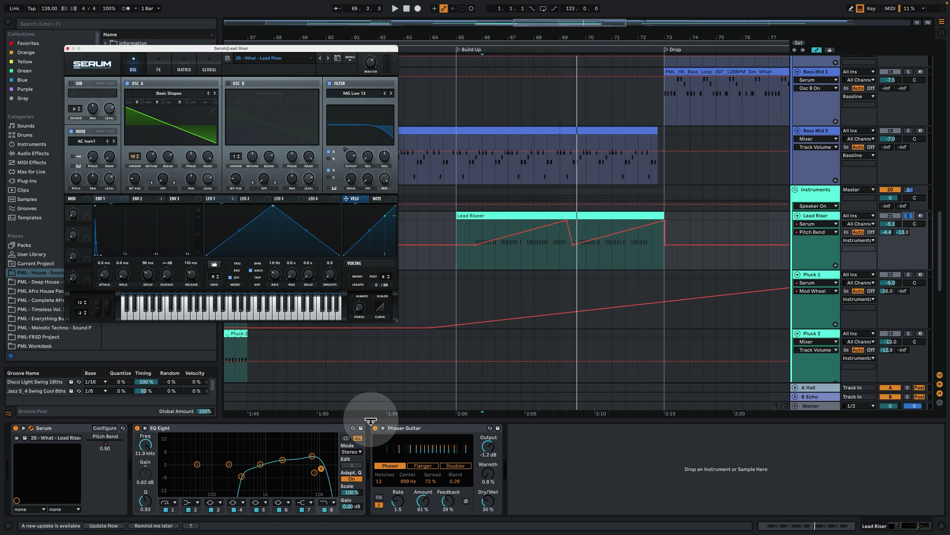
left_click(376, 427)
key("space")
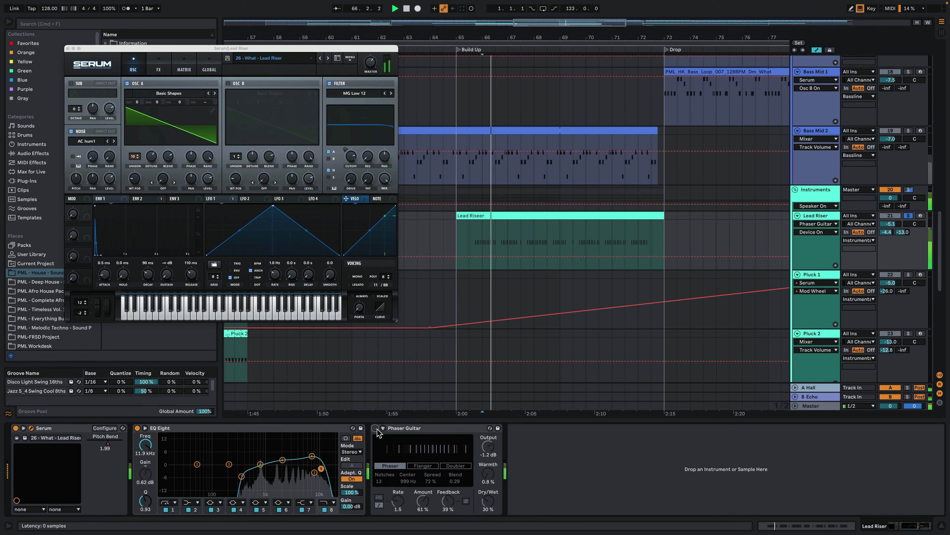
left_click(375, 427)
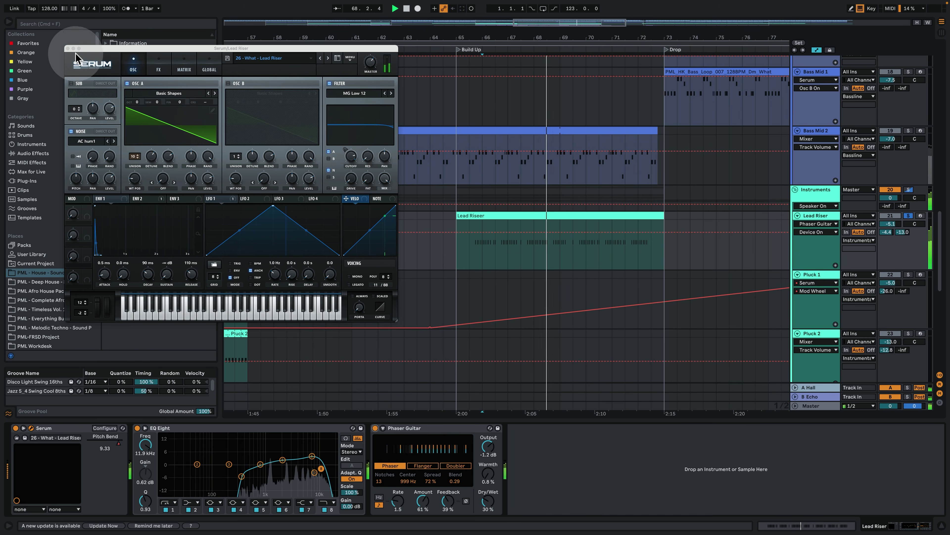
Close the Serum window and display the Serum Pitch Bend automation on the Lead Riser track again.
left_click(68, 48)
scroll(615, 261, "down", 3)
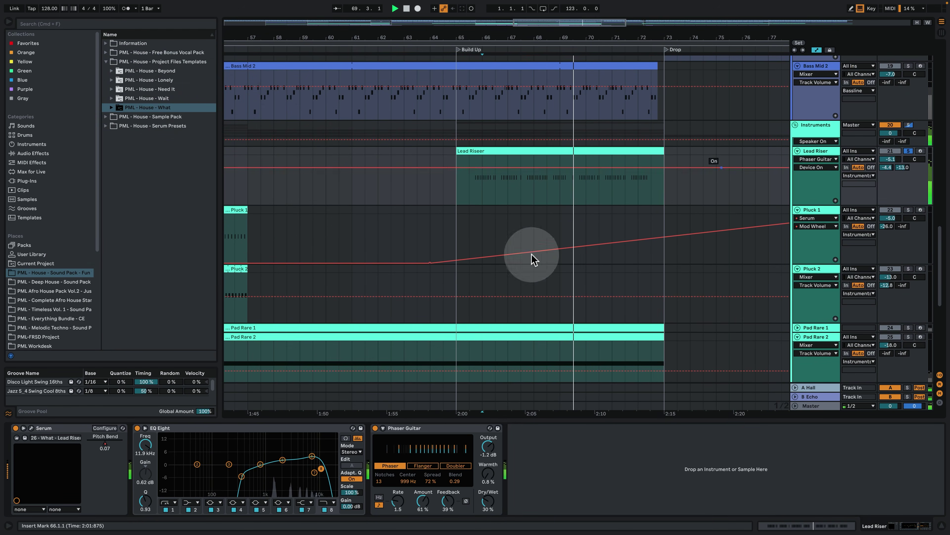
left_click(820, 159)
left_click(807, 173)
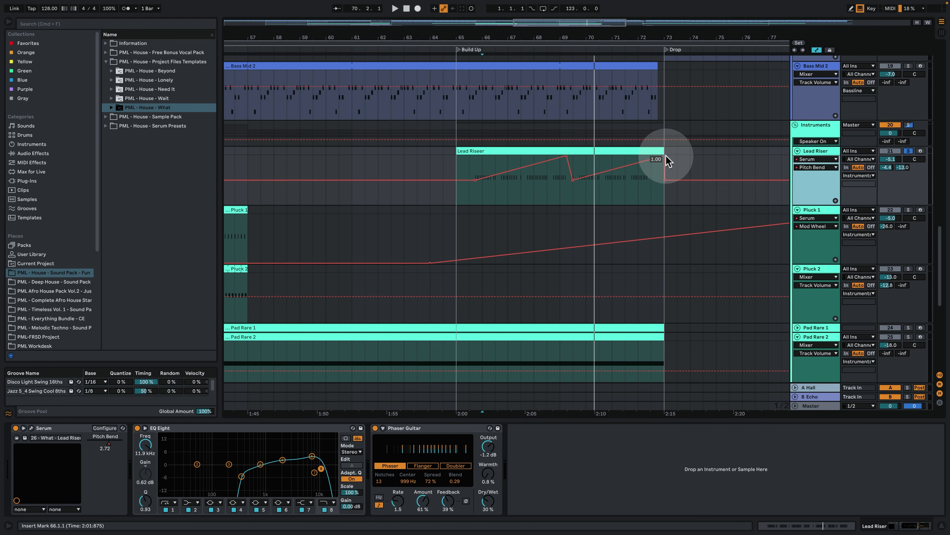
Unfold the Pad Rare 1 track and place the insert marker at bar 59 in its Break clip.
scroll(767, 310, "down", 5)
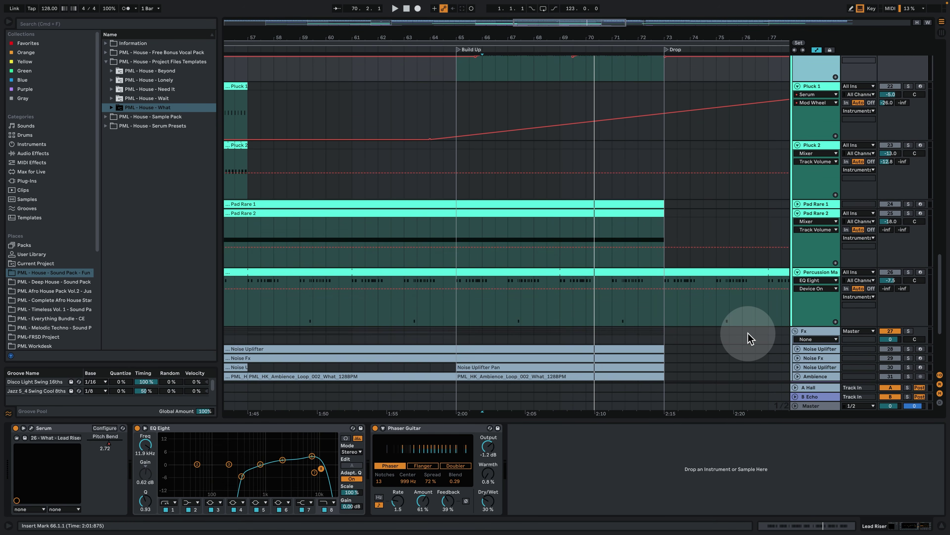
left_click_drag(507, 36, 431, 193)
scroll(428, 224, "up", 3)
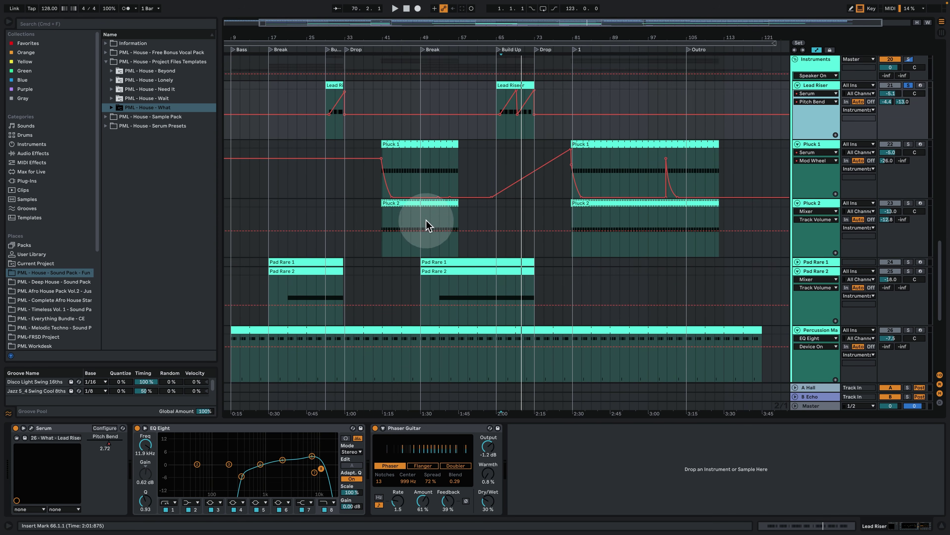
scroll(789, 227, "up", 1)
scroll(674, 222, "down", 4)
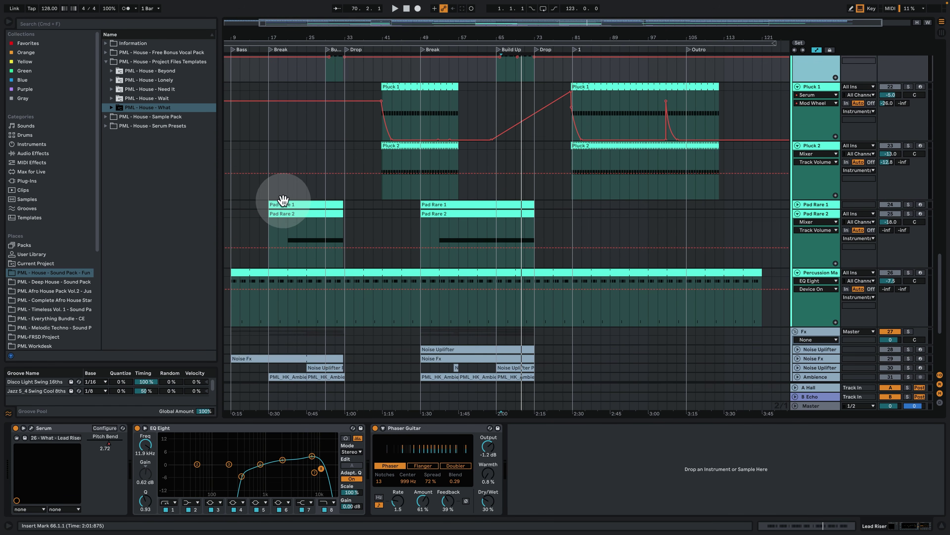
left_click(798, 204)
left_click(462, 225)
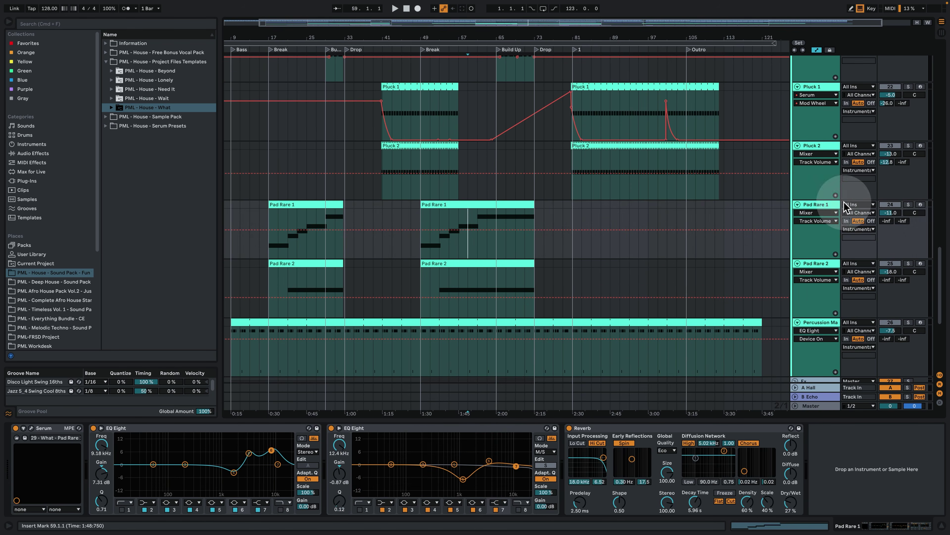
Play Pad Rare 1 soloed from bar 59, and play the Break from bar 53 with its solo removed.
left_click(905, 205)
key("space")
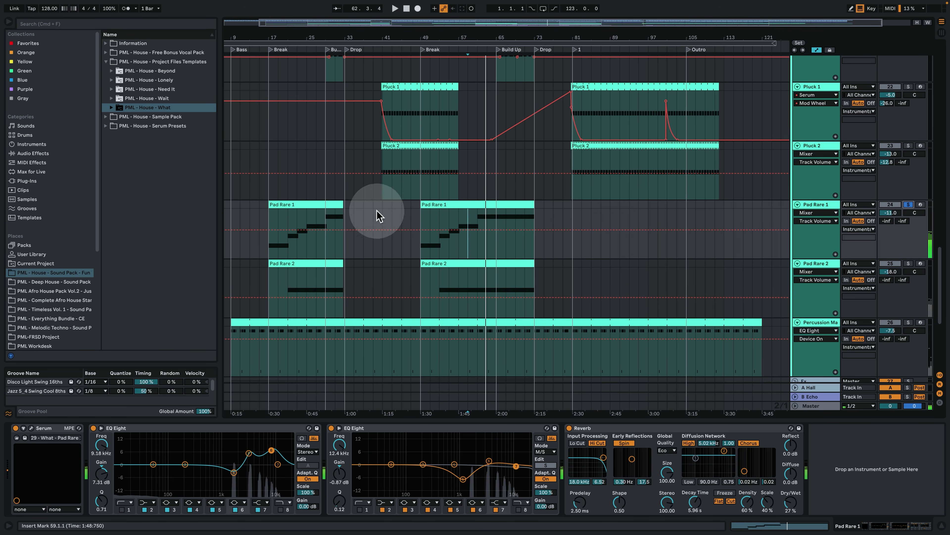
left_click(909, 204)
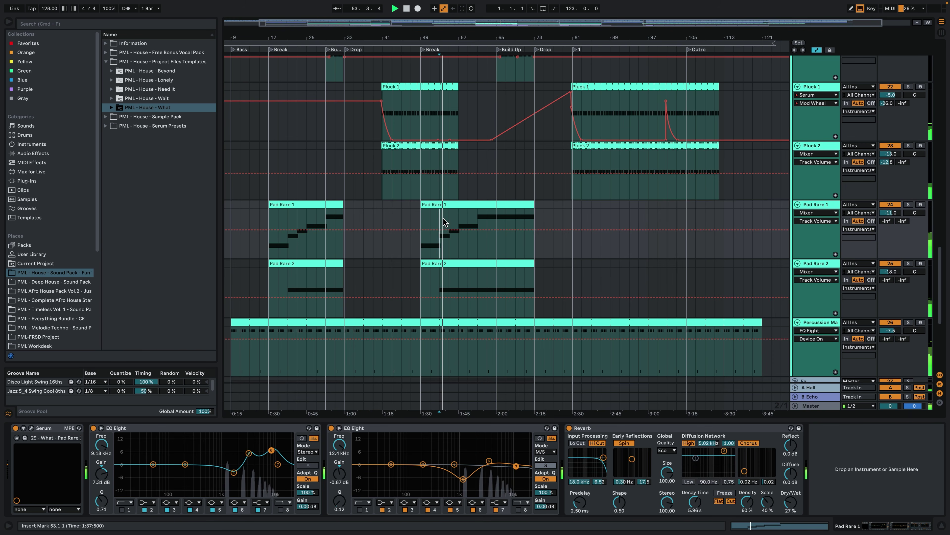
Examine the notes of Pad Rare 1's second Break clip, bring up the track's Serum instrument and stop playback.
double_click(451, 207)
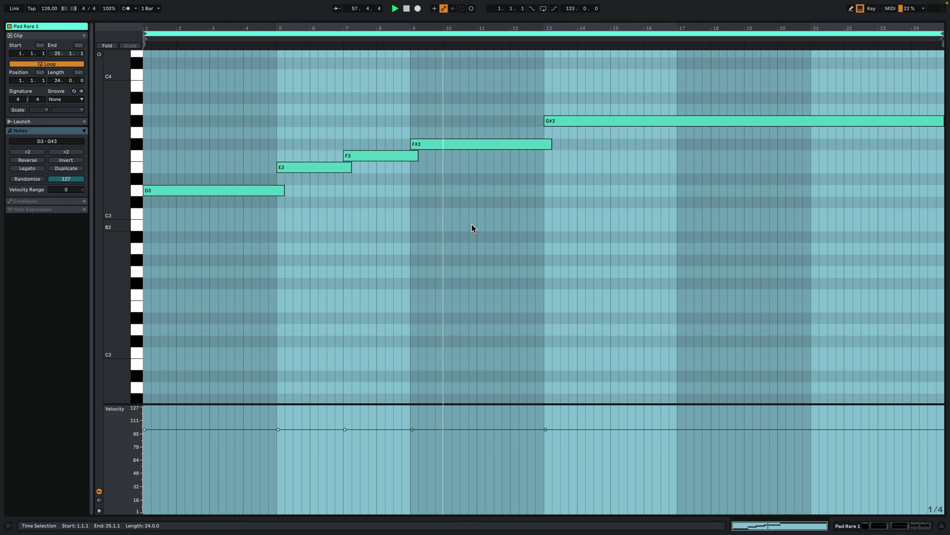
left_click(866, 524)
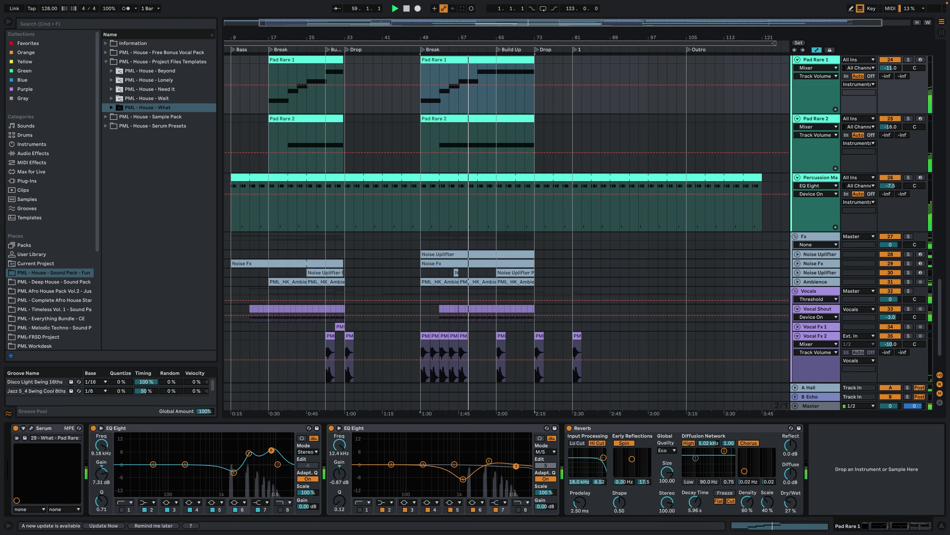
left_click(31, 428)
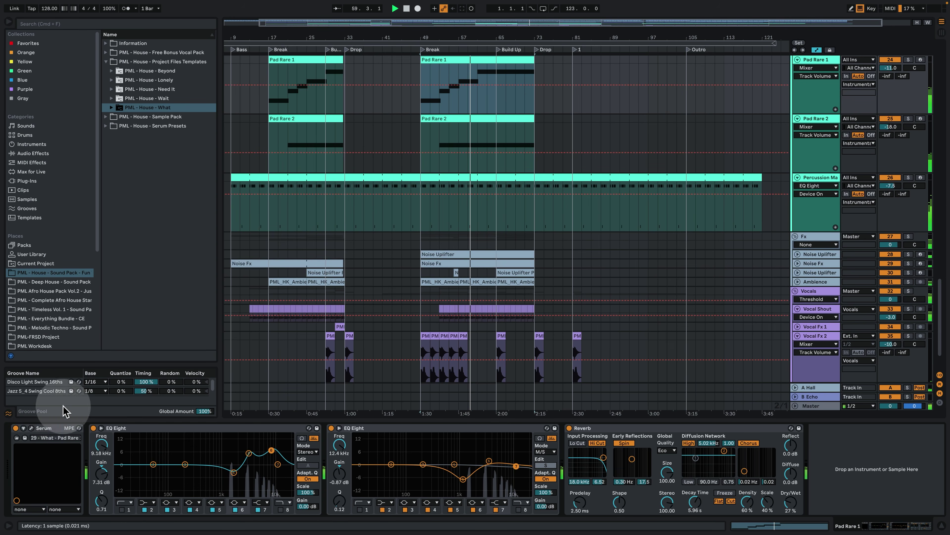
key("space")
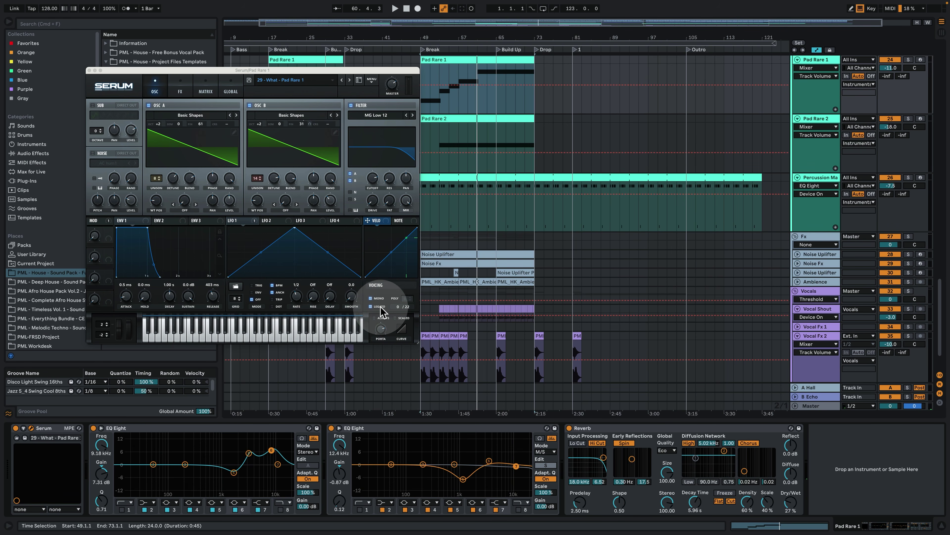
Examine the portamento time in the Voicing section of Pad Rare 1's Serum.
left_click(379, 332)
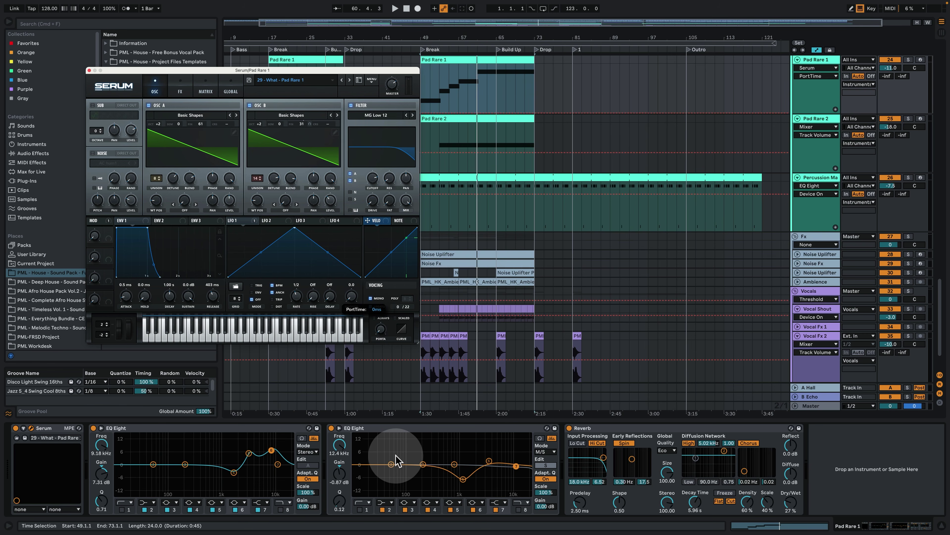
left_click_drag(395, 445, 392, 346)
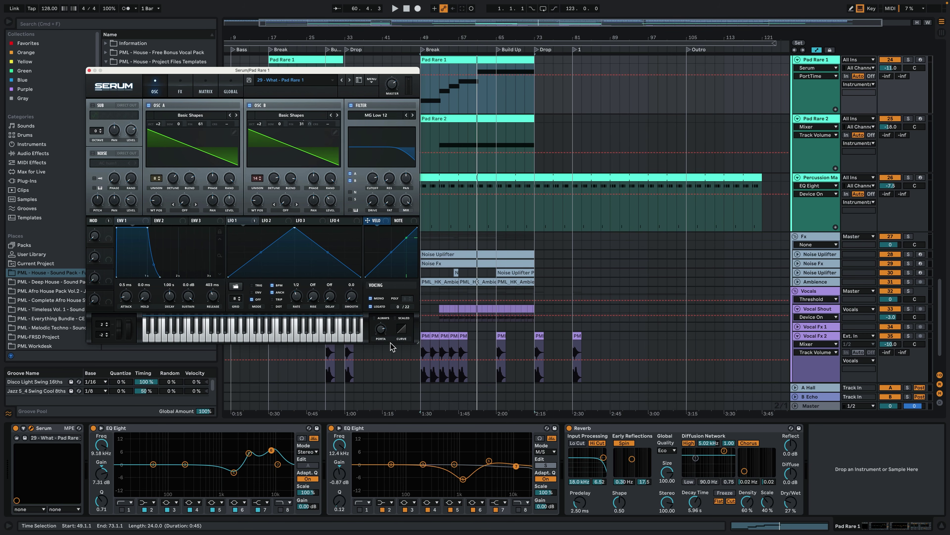
left_click(391, 344)
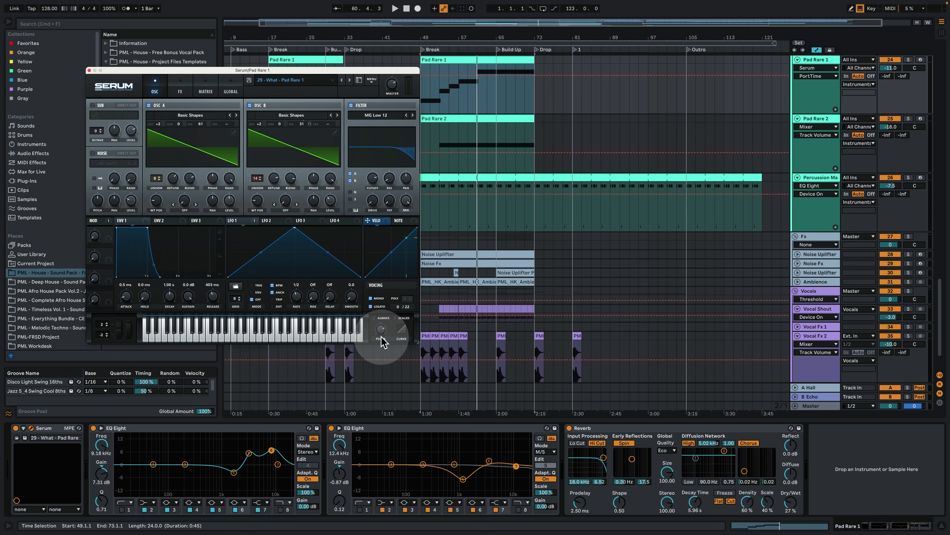
left_click_drag(381, 334, 379, 332)
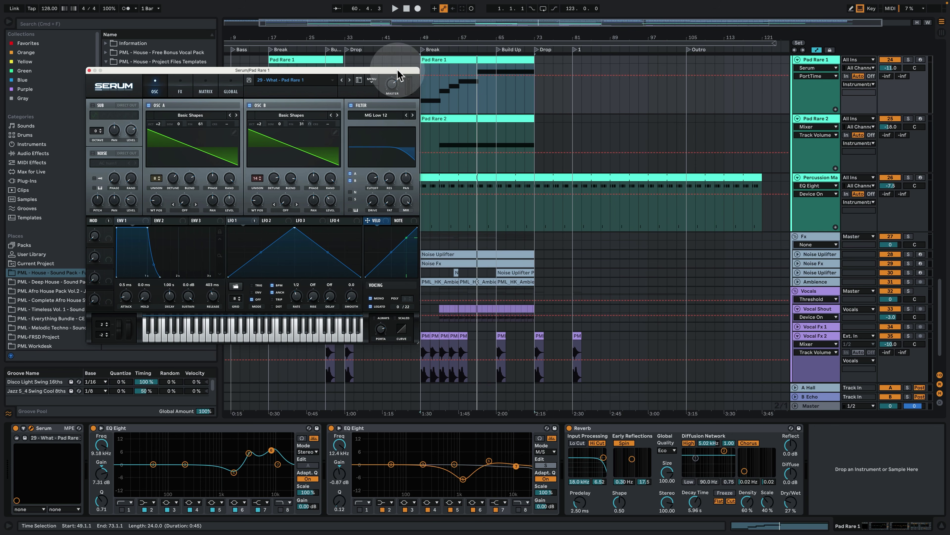
left_click(454, 84)
left_click(205, 68)
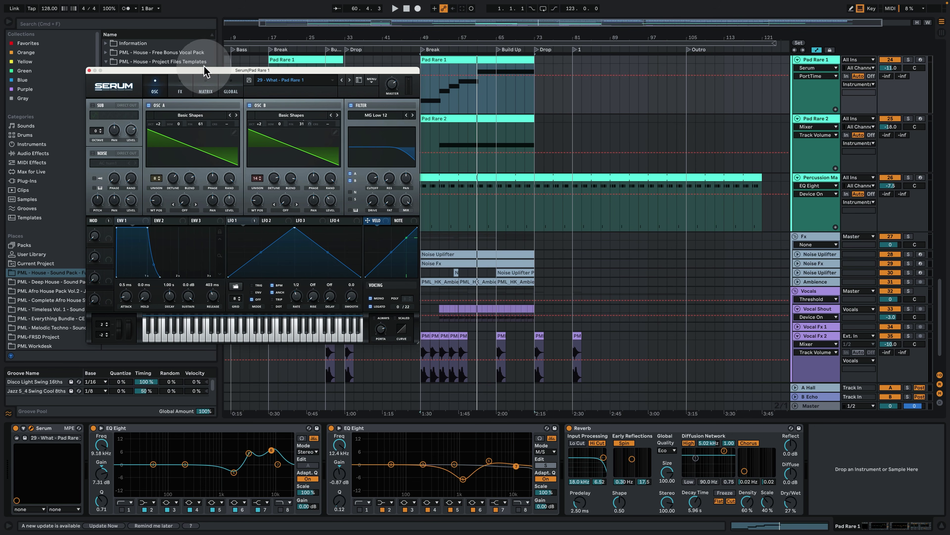
mouse_move(186, 75)
left_mouse_down()
mouse_move(205, 110)
mouse_move(172, 169)
mouse_move(136, 125)
mouse_move(187, 161)
mouse_move(239, 132)
mouse_move(303, 173)
mouse_move(159, 199)
mouse_move(258, 178)
mouse_move(223, 123)
left_mouse_up()
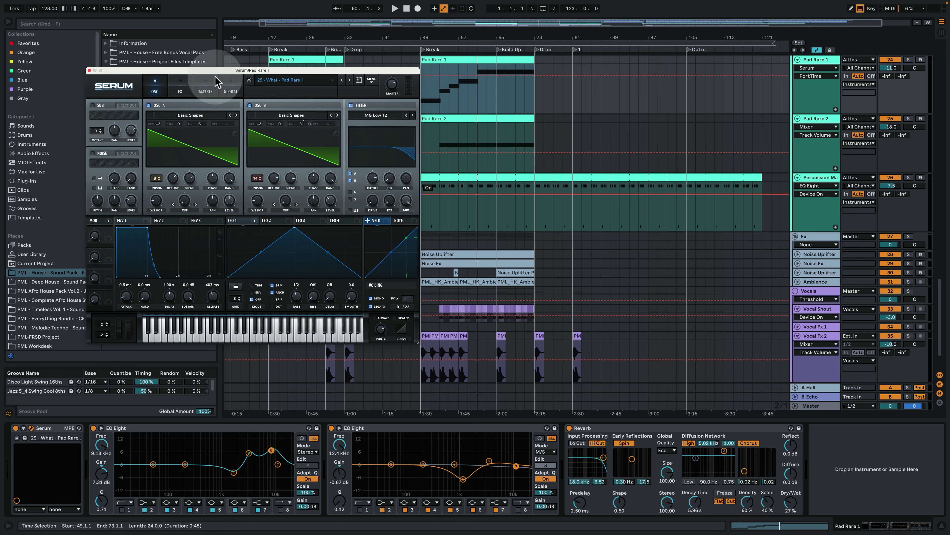
Review the modulation matrix of Pad Rare 1's Serum, return to its oscillators and close the plugin window.
left_click(205, 90)
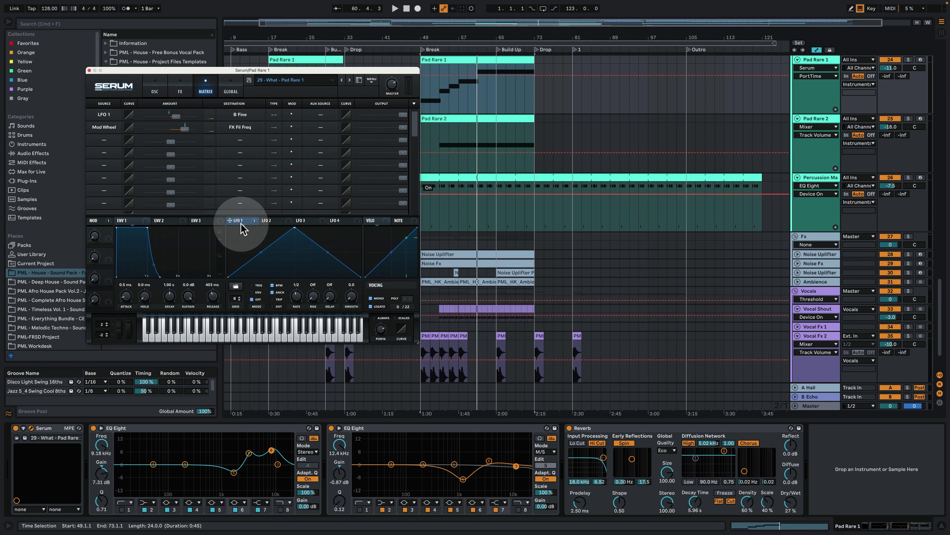
left_click(154, 89)
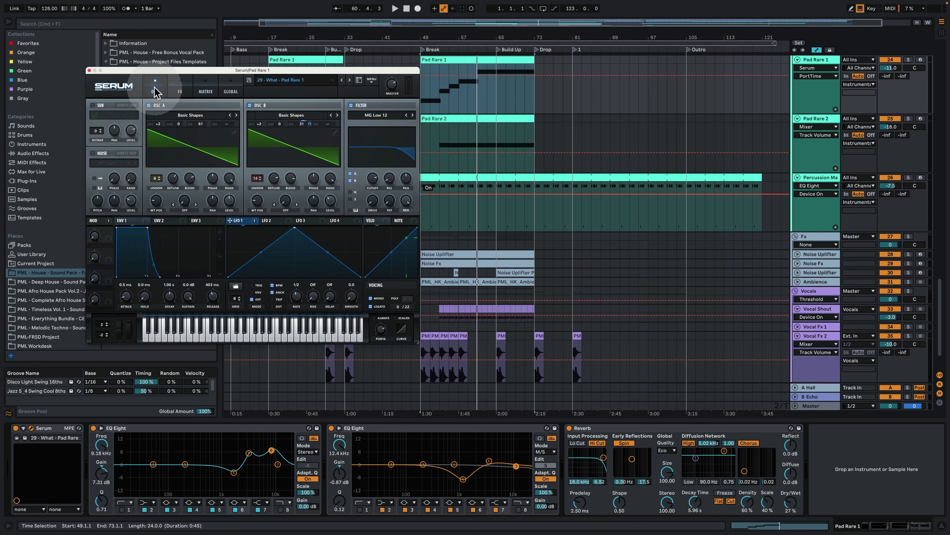
left_click(89, 70)
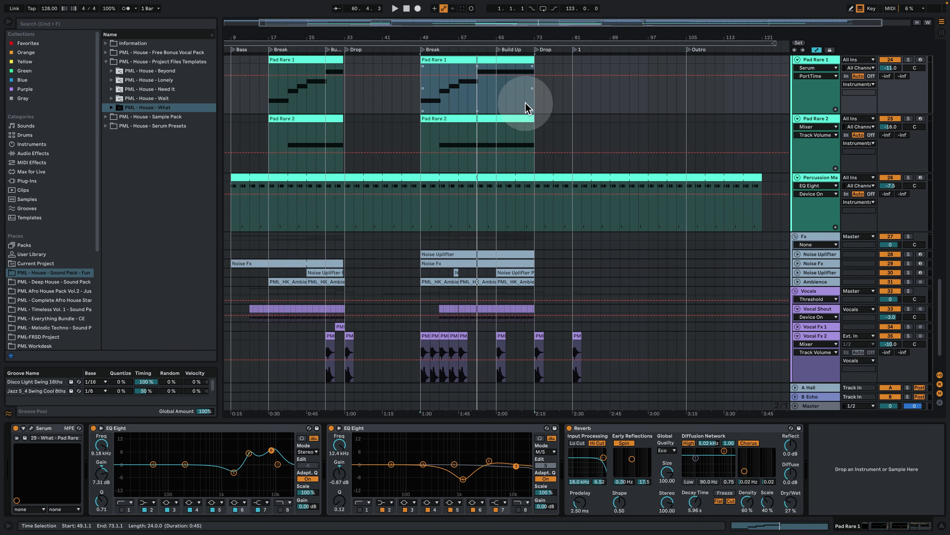
Play the Break briefly from bar 53, and stop with the insert marker at bar 51.
left_click(440, 101)
key("space")
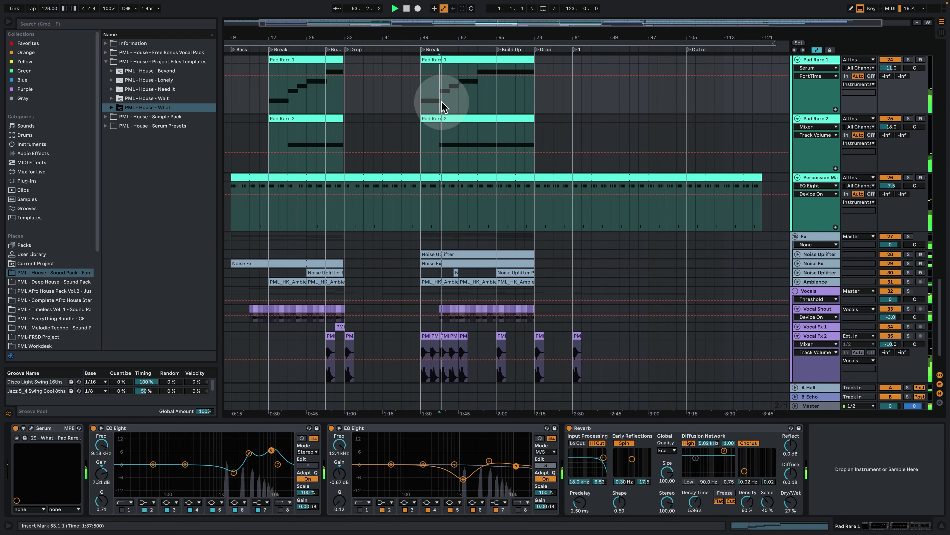
left_click(431, 93)
key("space")
scroll(494, 174, "up", 2)
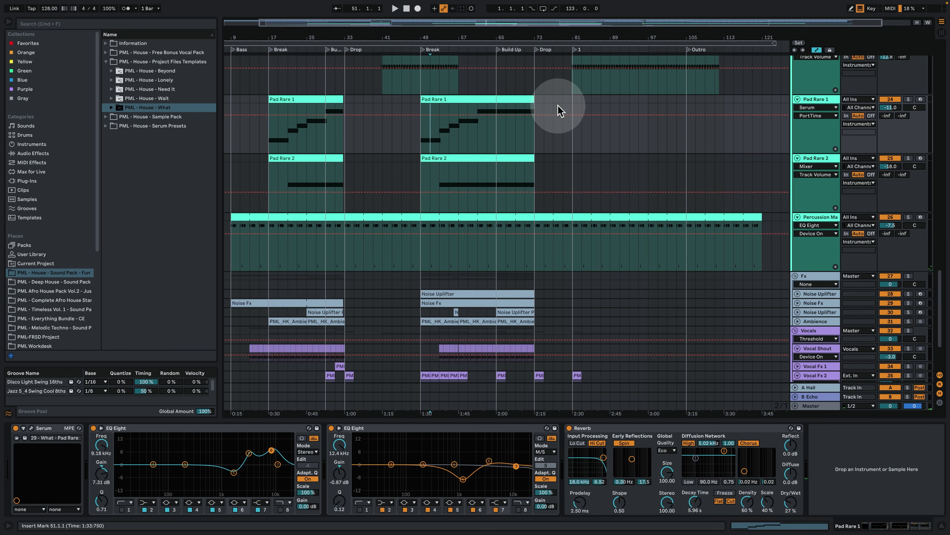
Solo Pad Rare 2 and examine the note in its second Break clip while listening to it.
left_click(441, 178)
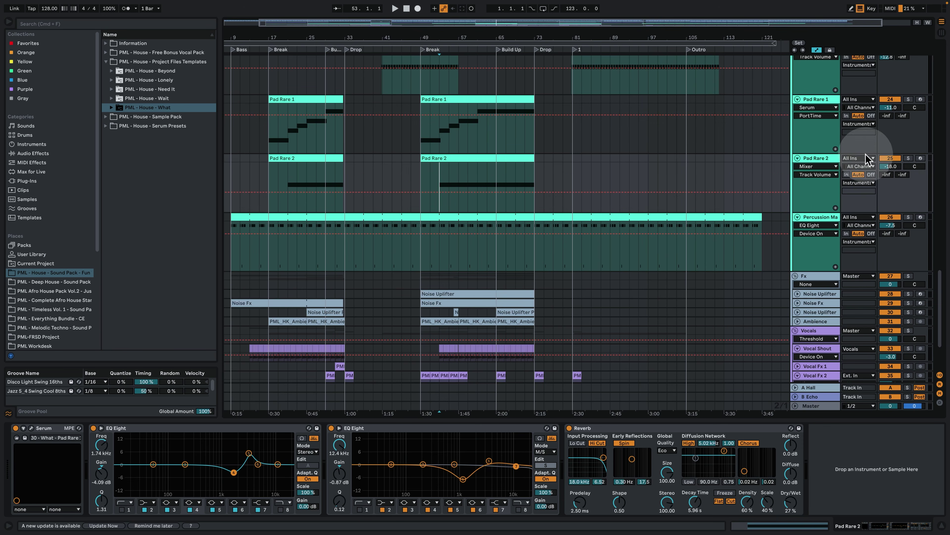
left_click(908, 157)
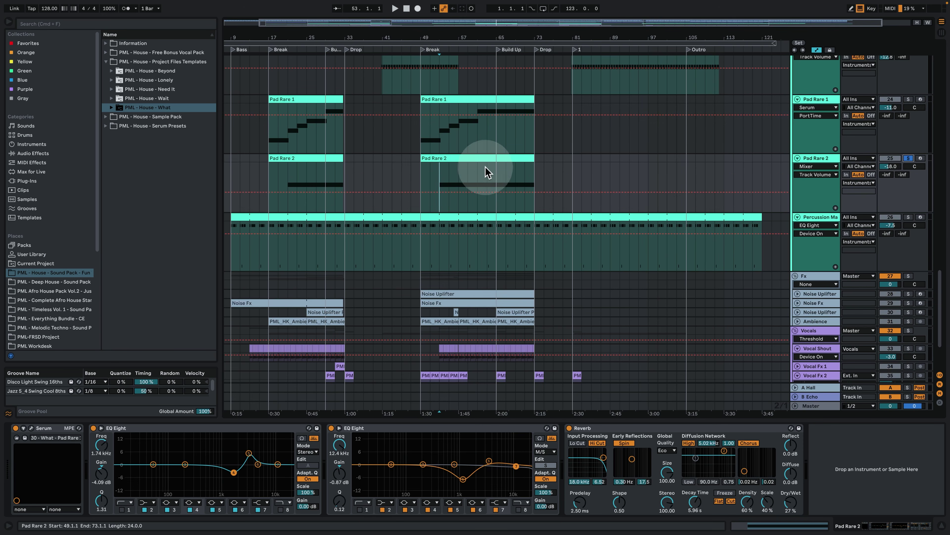
double_click(463, 156)
key("space")
left_click(391, 53)
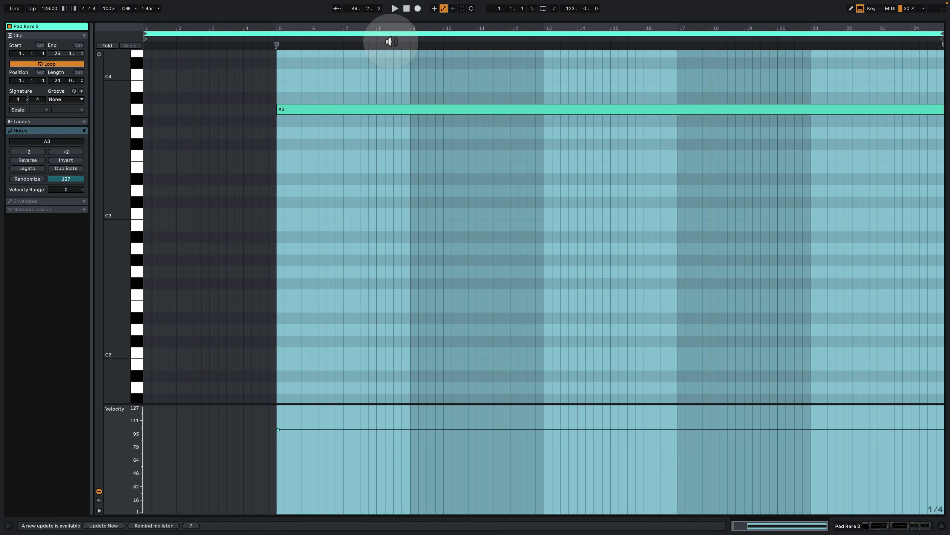
left_click(861, 525)
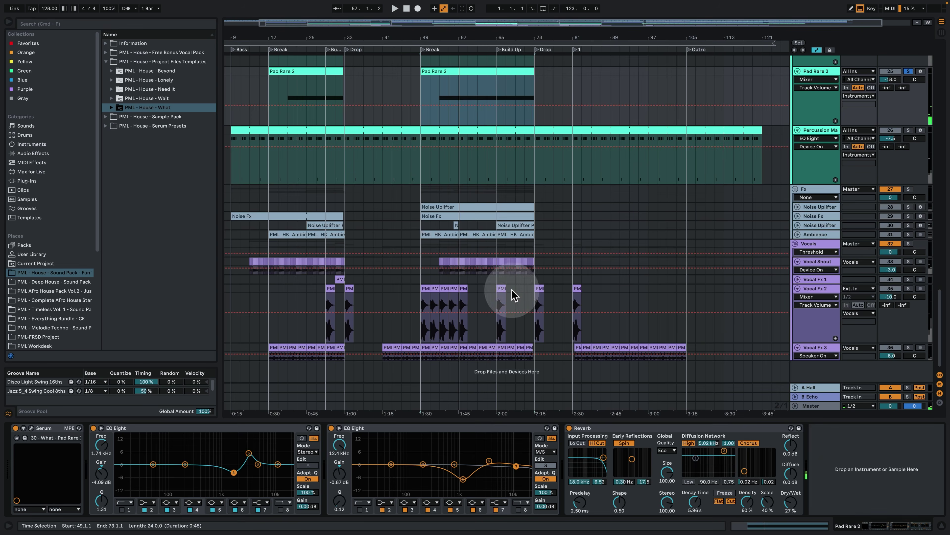
Review the notes of Pad Rare 1's second Break clip for comparison and return to its devices.
scroll(513, 296, "up", 3)
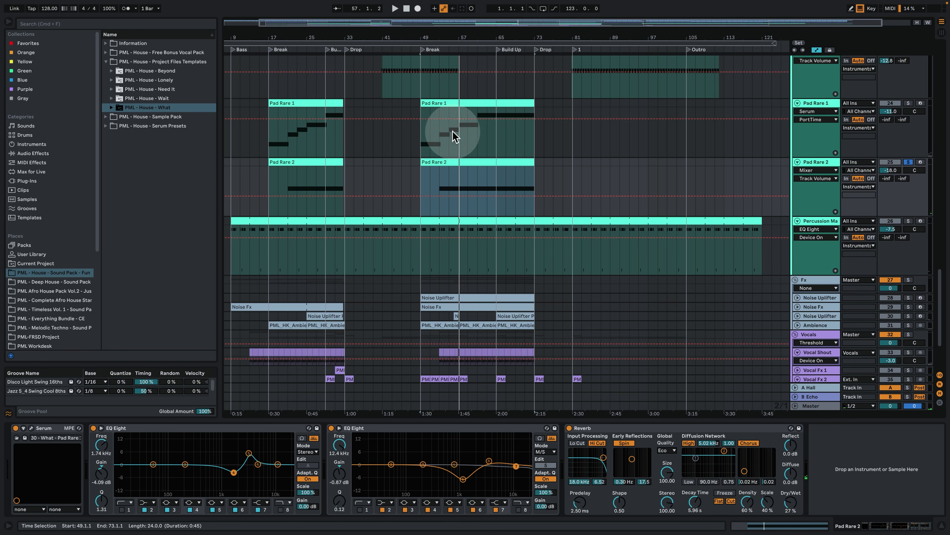
double_click(493, 105)
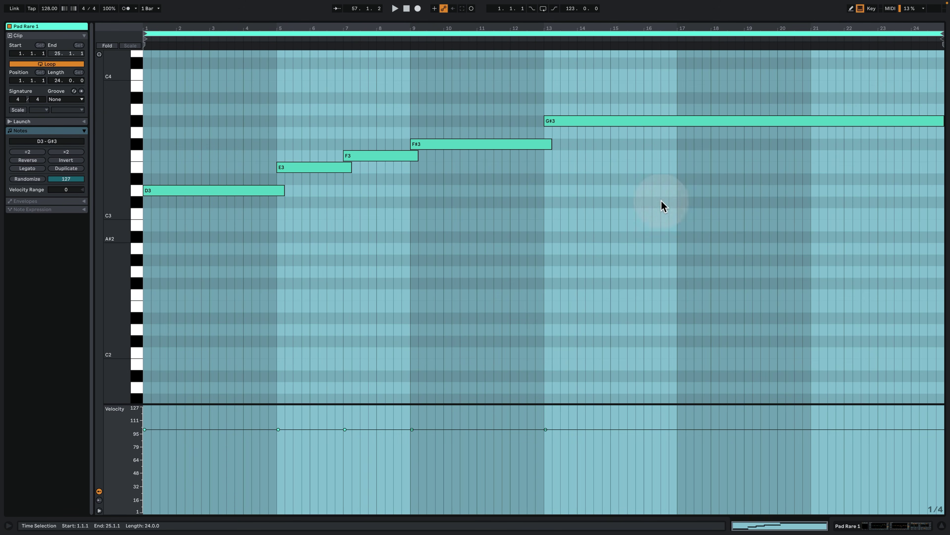
left_click(865, 526)
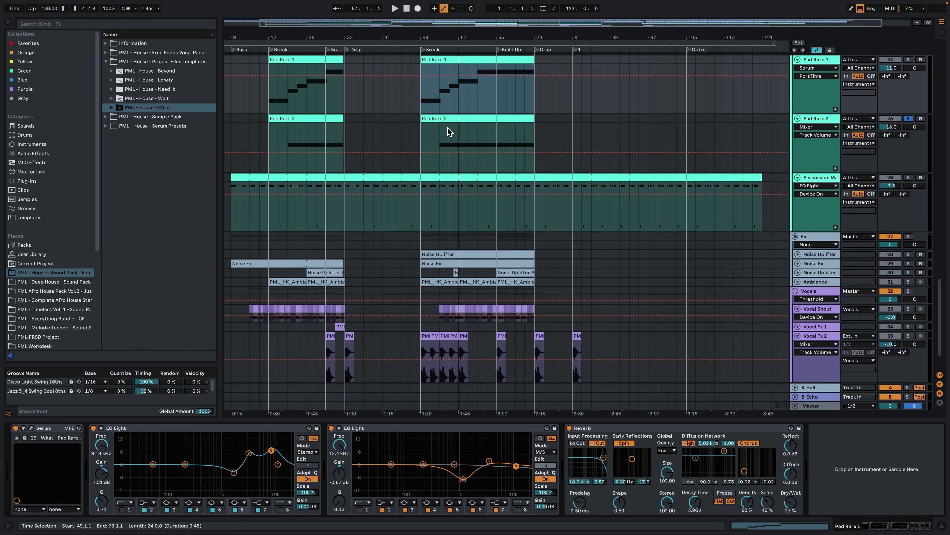
Solo Pad Rare 1 alongside Pad Rare 2, and play both pads from bar 57 and bar 61.
left_click(908, 60)
left_click(478, 93)
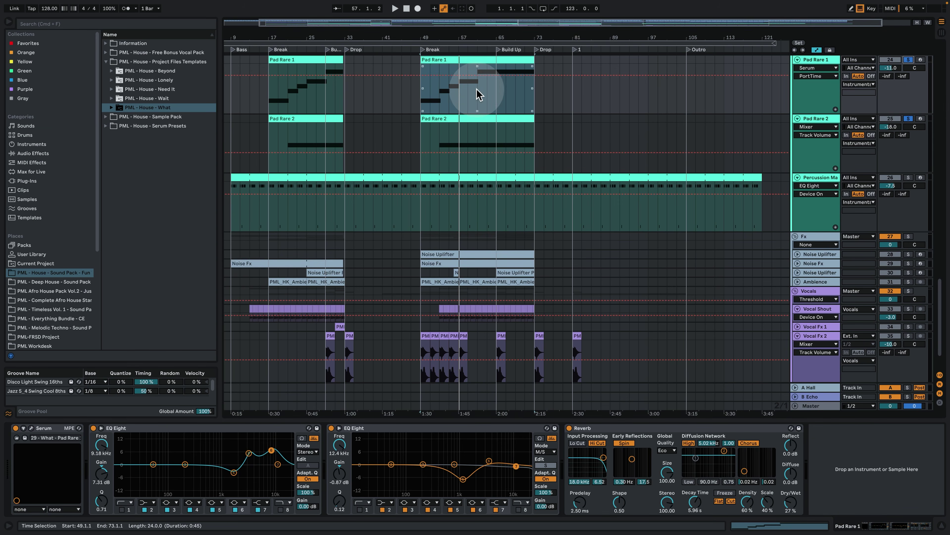
left_click(456, 92)
key("space")
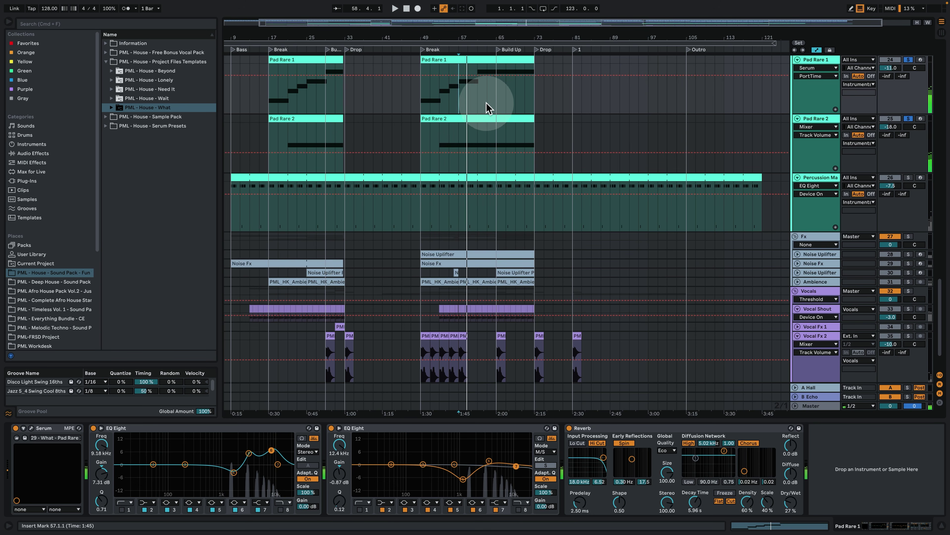
key("space")
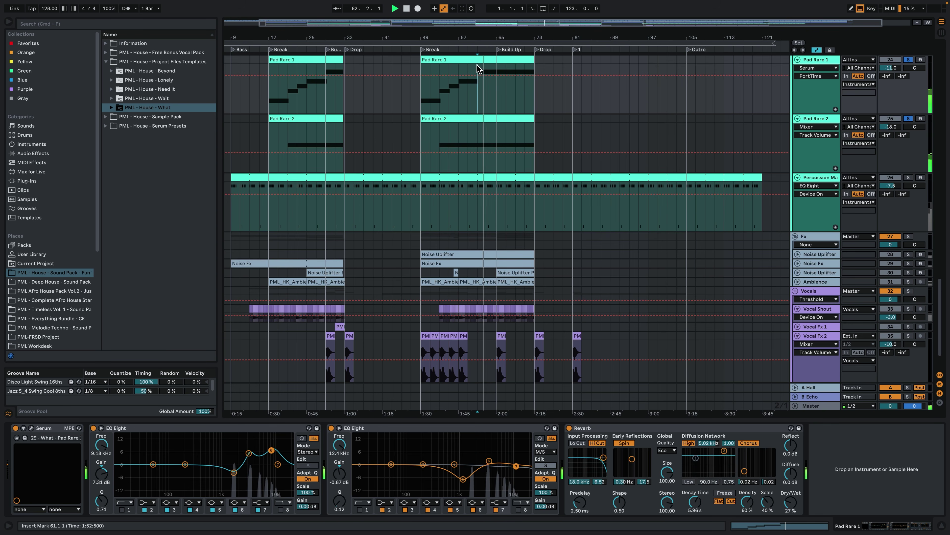
Remove the solos from both pads and play the full arrangement from bar 61.
left_click(908, 119)
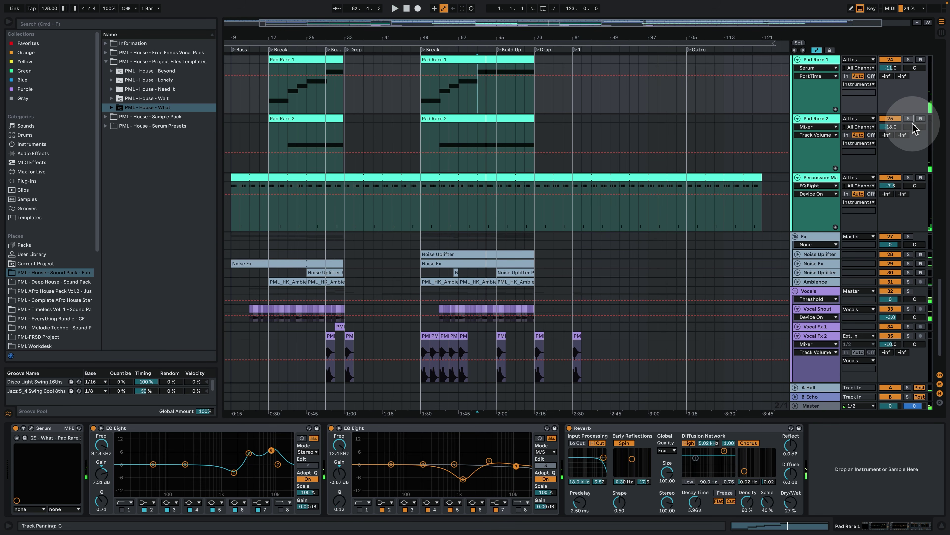
scroll(733, 292, "up", 3)
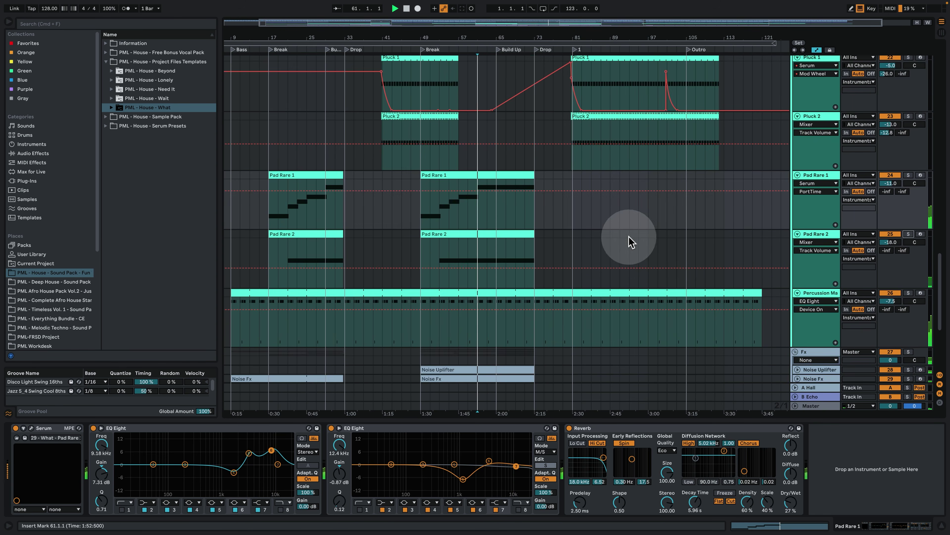
scroll(634, 259, "down", 2)
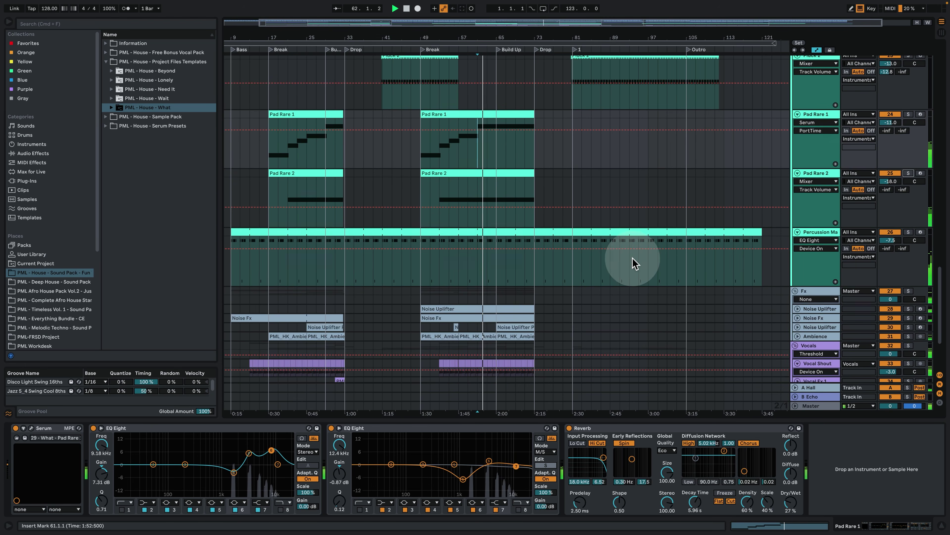
scroll(650, 266, "down", 1)
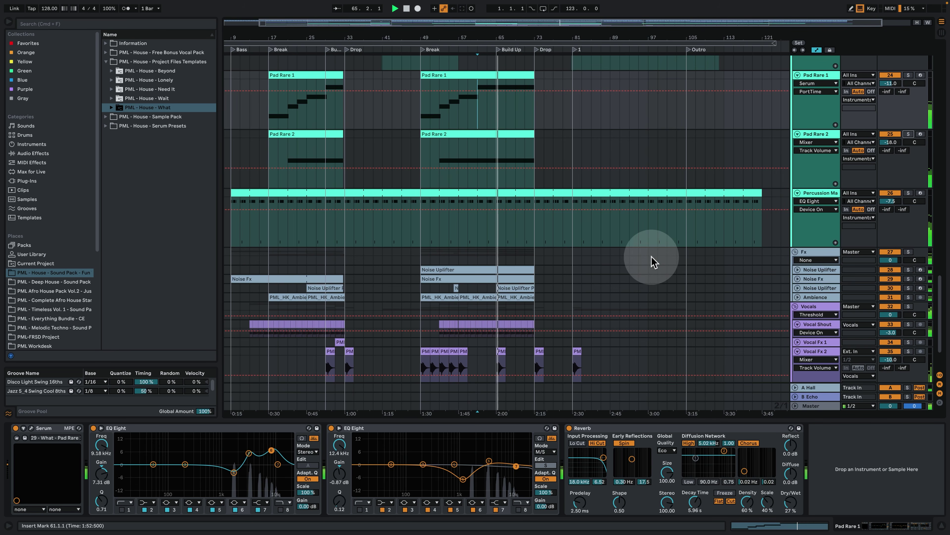
Hide the device view and reduce the heights of the Pad Rare 1 and Pad Rare 2 tracks.
left_click(940, 525)
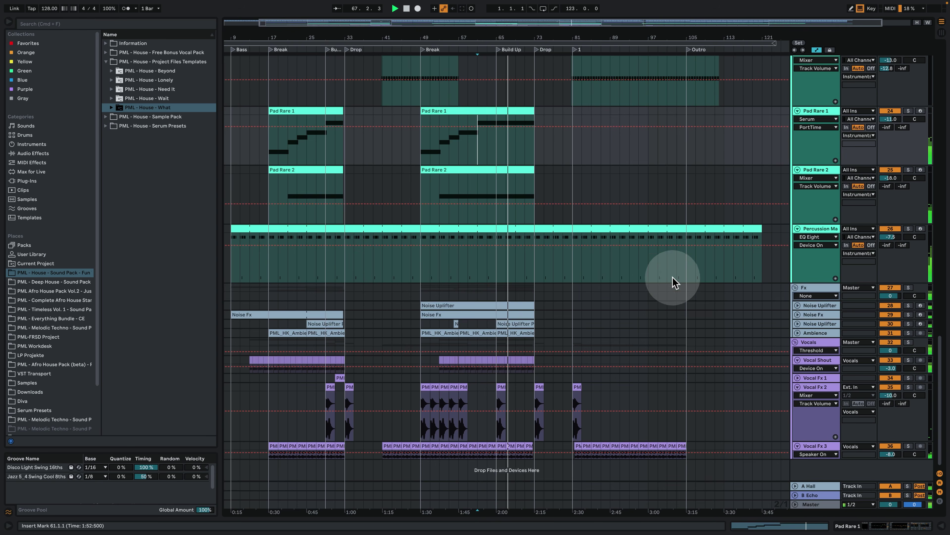
scroll(666, 279, "up", 10)
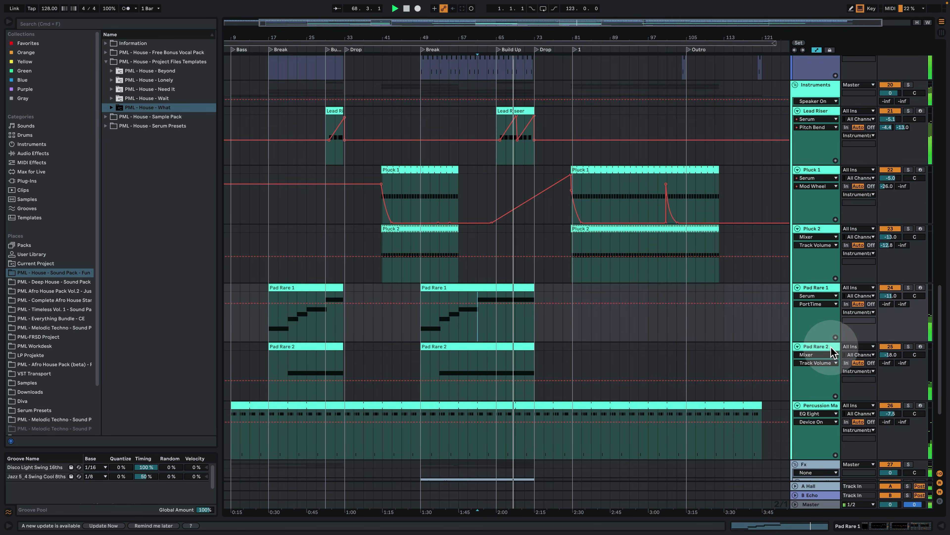
left_click_drag(829, 341, 826, 325)
left_click_drag(825, 381, 825, 357)
Unfold the first Noise Uplifter track in the Fx group, place the insert marker at bar 59, and solo the track.
scroll(562, 370, "down", 5)
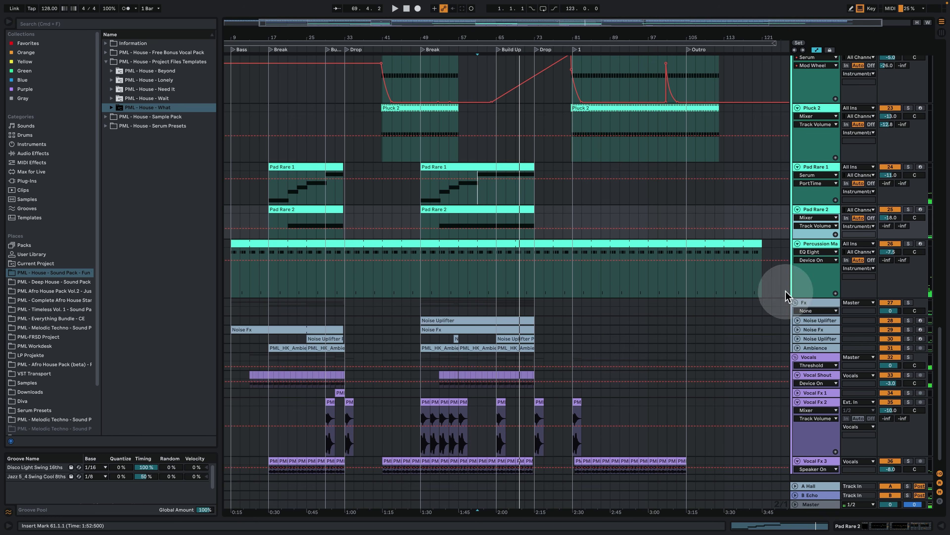
left_click(812, 304)
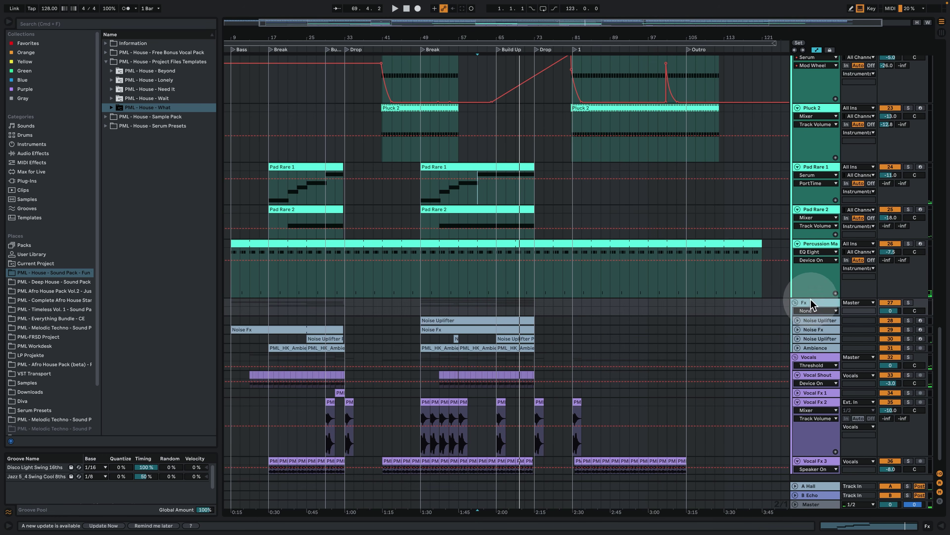
left_click(798, 321)
left_click(467, 340)
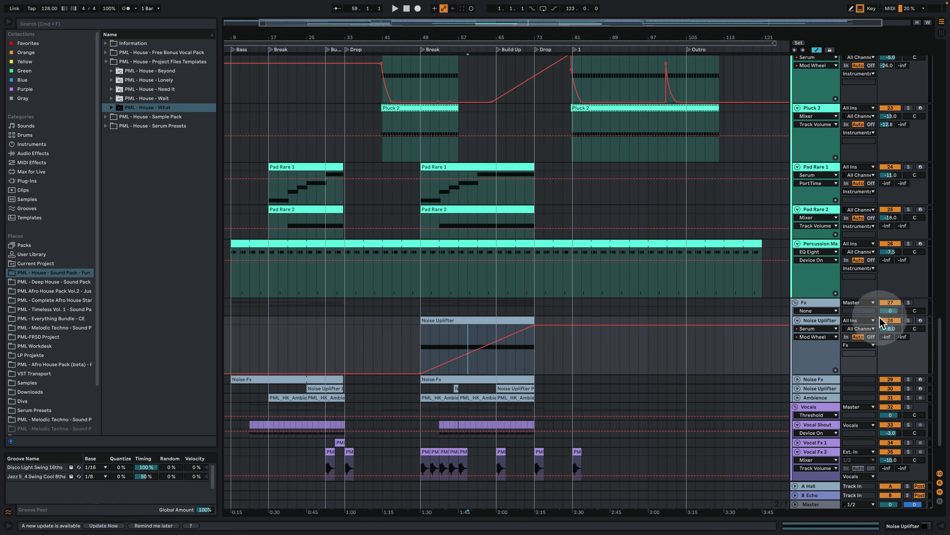
left_click(908, 320)
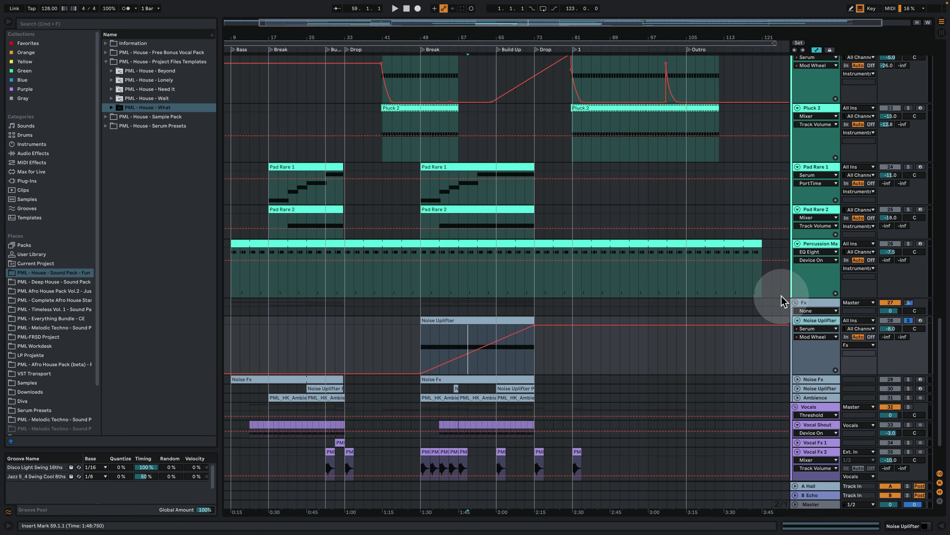
Play the soloed Noise Uplifter, open its Serum instrument, and inspect the modulation matrix and effects section.
key("space")
key("shift+Tab")
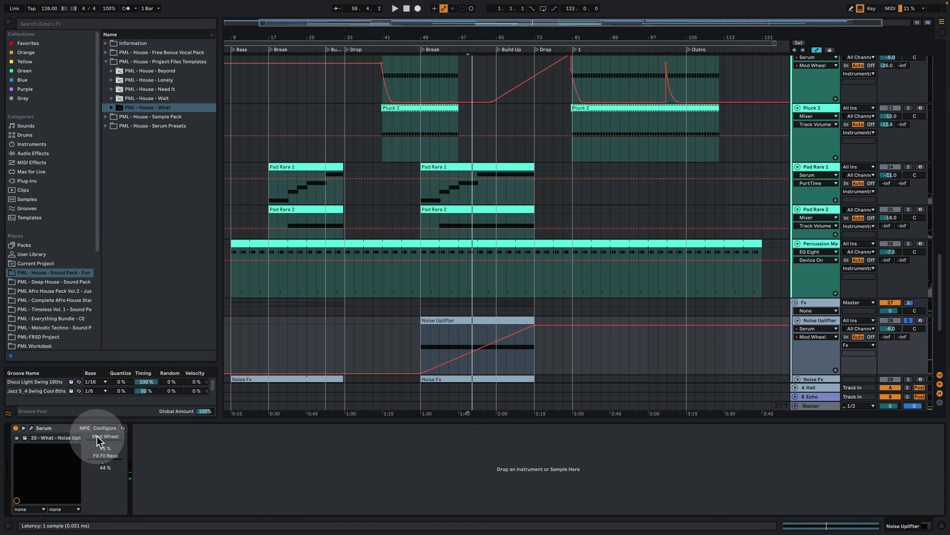
left_click(105, 428)
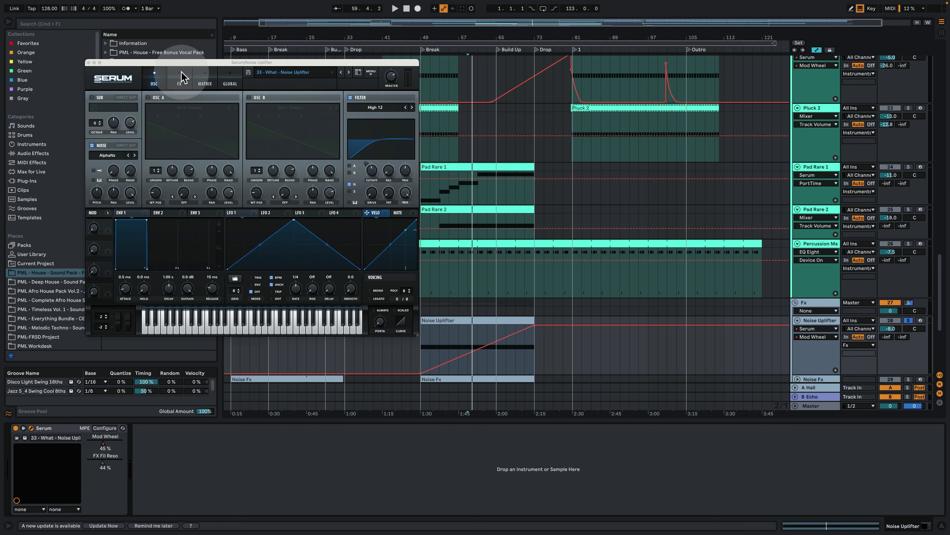
left_click(205, 76)
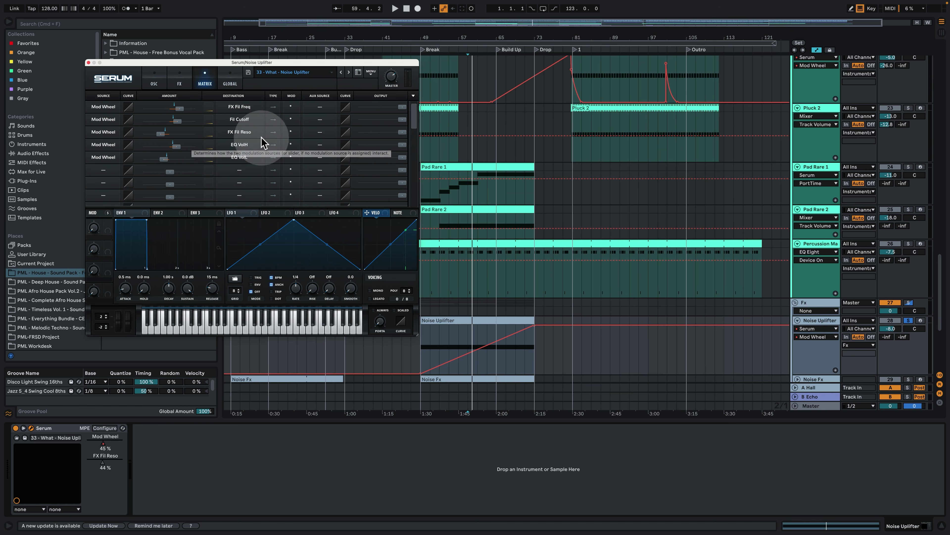
left_click(181, 84)
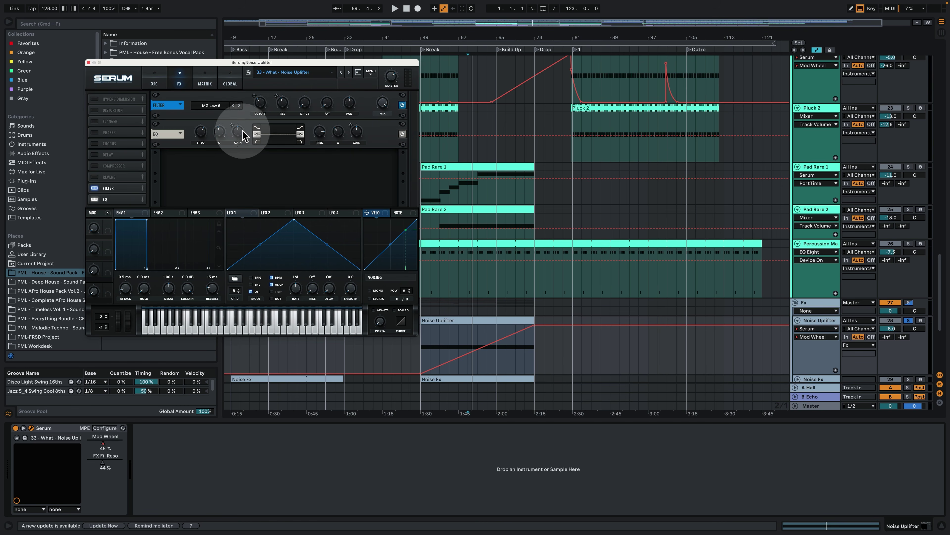
Play the Noise Uplifter from bars 59, 55 and 71 while watching Serum's effects EQ, and close the Serum window.
left_click(488, 333)
key("space")
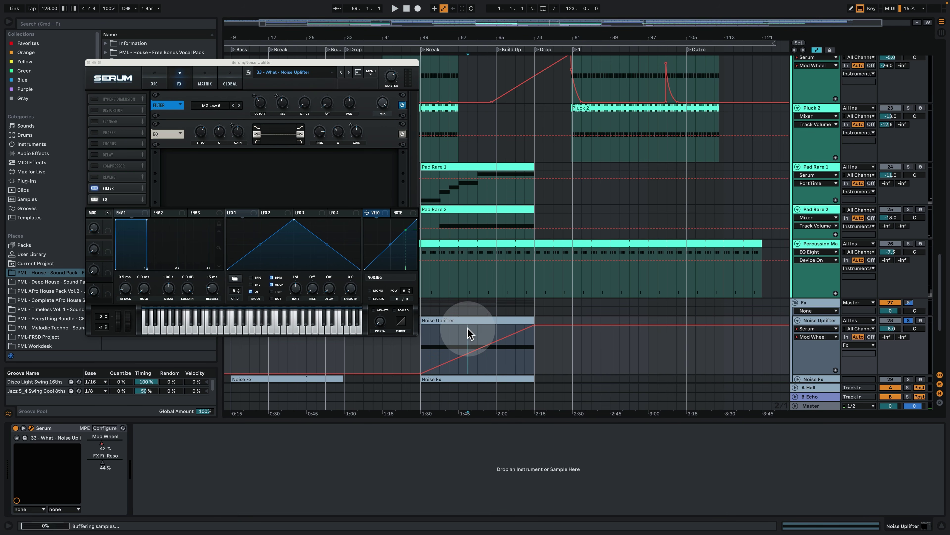
key("space")
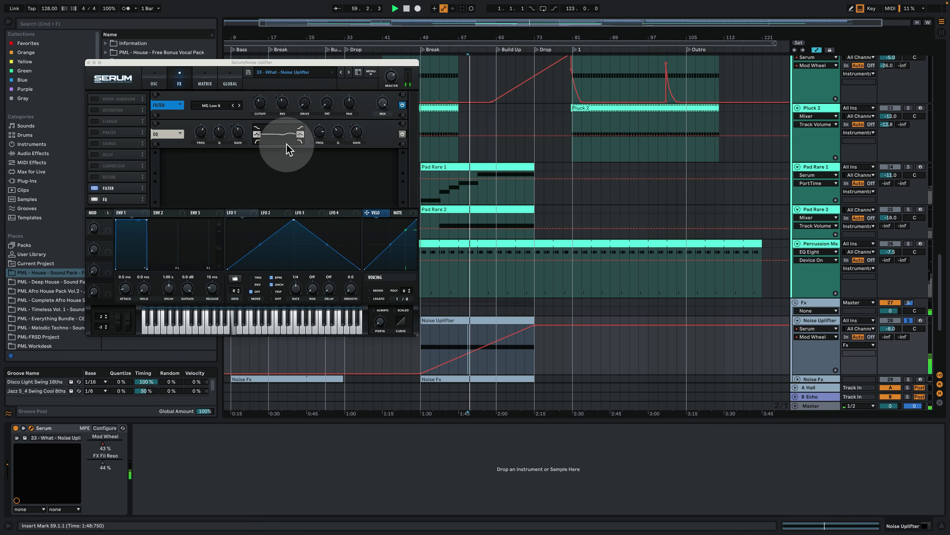
left_click(285, 141)
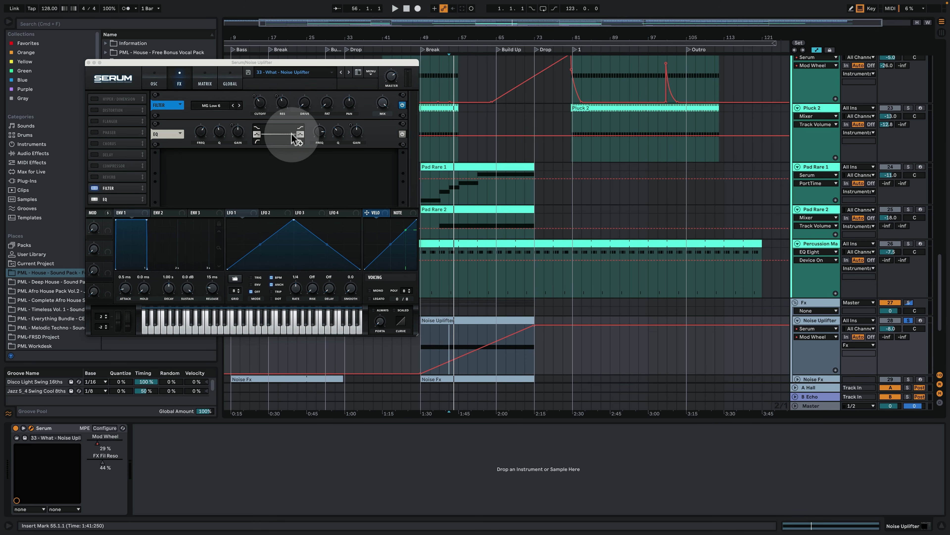
key("space")
left_click_drag(507, 294, 520, 362)
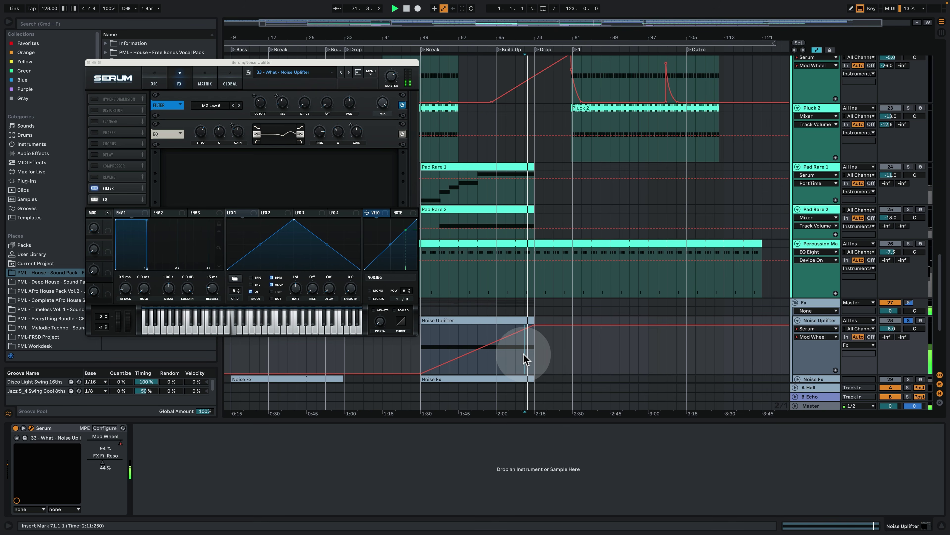
left_click(89, 62)
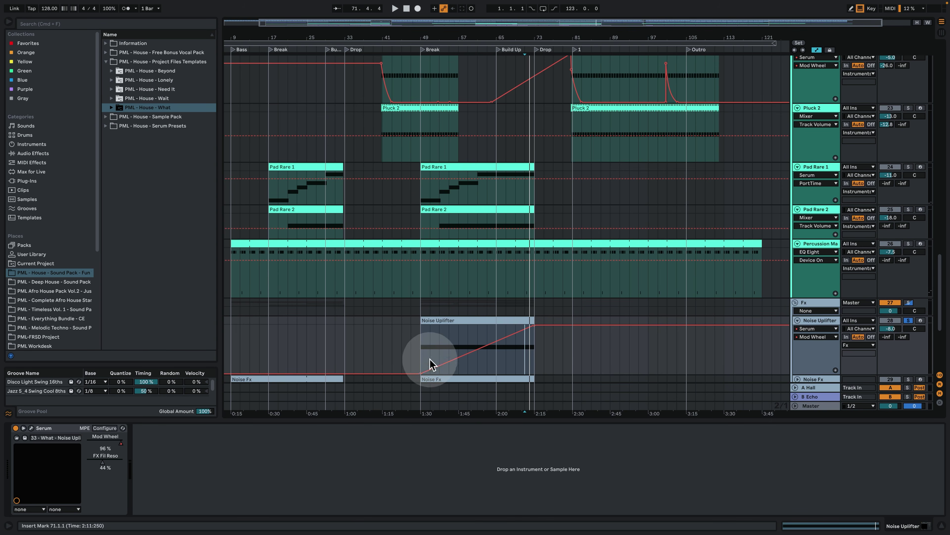
Unfold and solo the Noise Fx track, and play it from bars 63, 71 and 49 to hear its Mod Wheel automation.
scroll(588, 311, "down", 3)
left_click(797, 315)
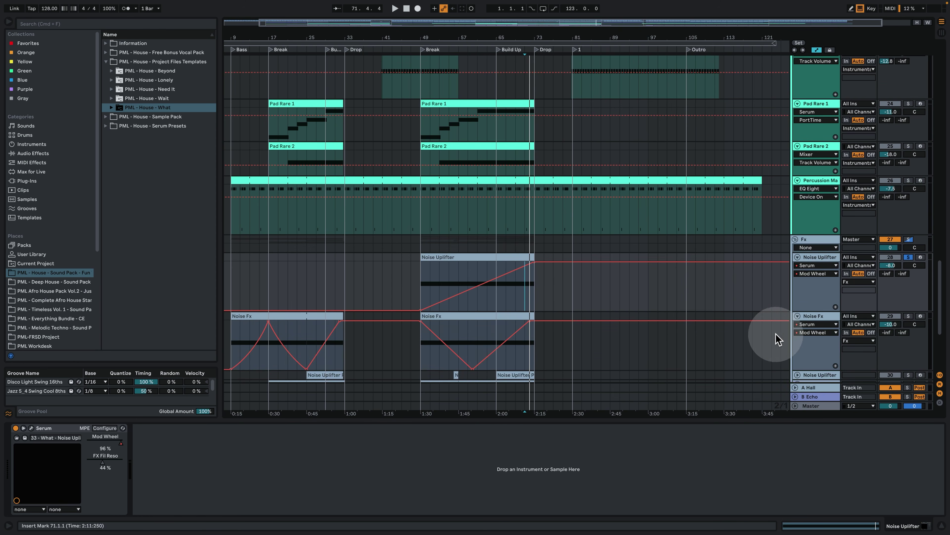
left_click(908, 315)
left_click(487, 337)
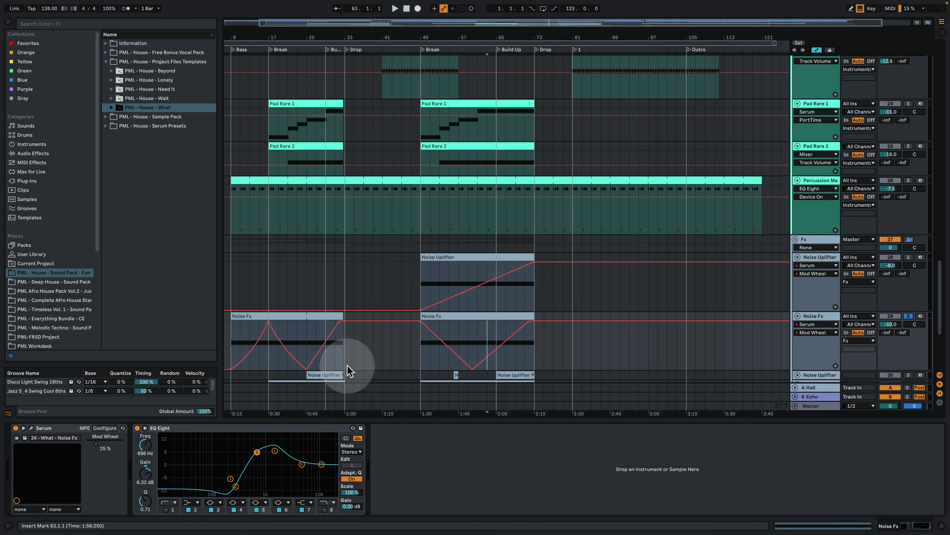
key("space")
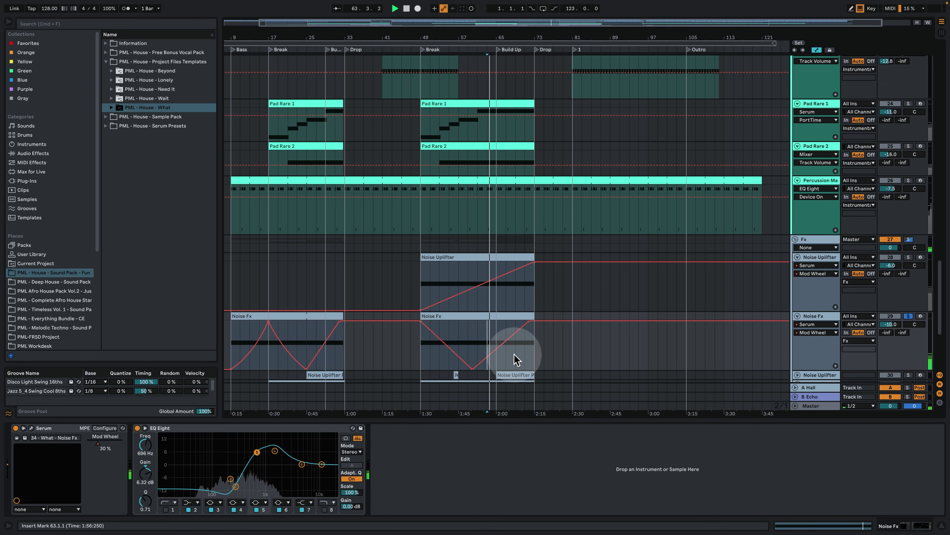
left_click(523, 352)
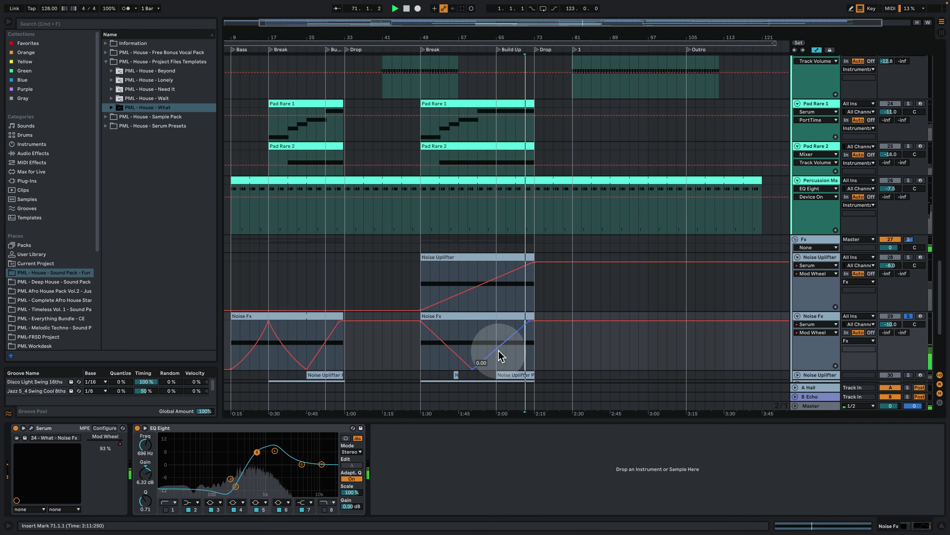
left_click(418, 348)
scroll(425, 339, "down", 3)
key("space")
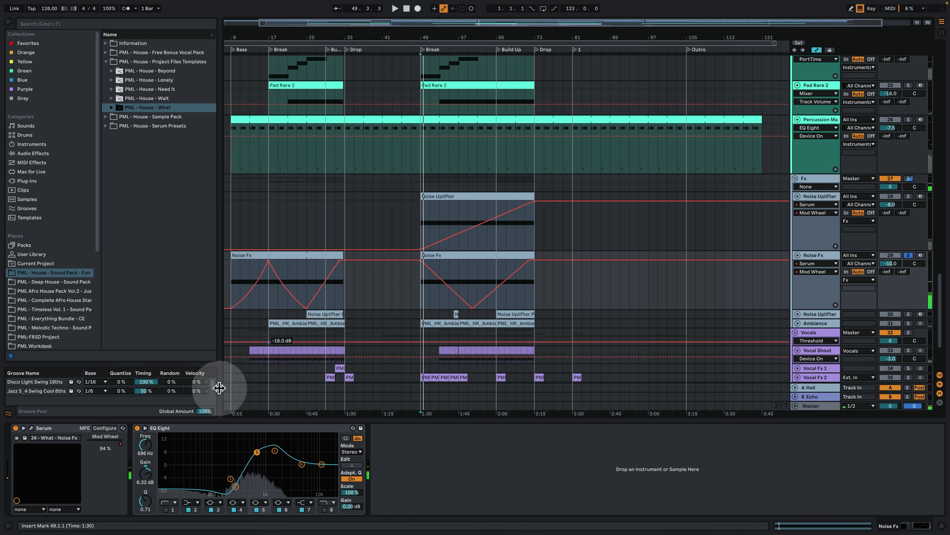
Unfold and solo the Noise Uplifter Pan track, and play its one-bar clip at bar 56.
left_click(798, 314)
scroll(480, 257, "down", 3)
left_click(455, 258)
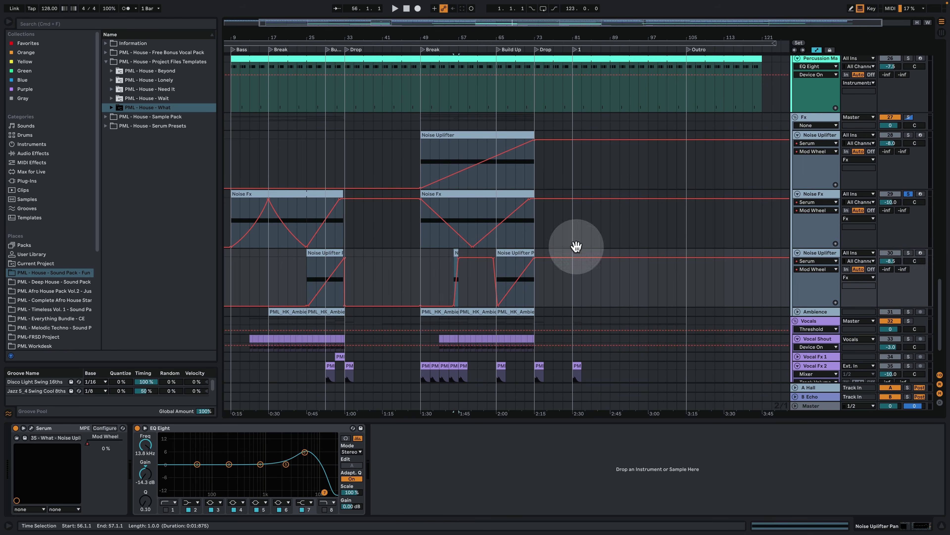
left_click(909, 253)
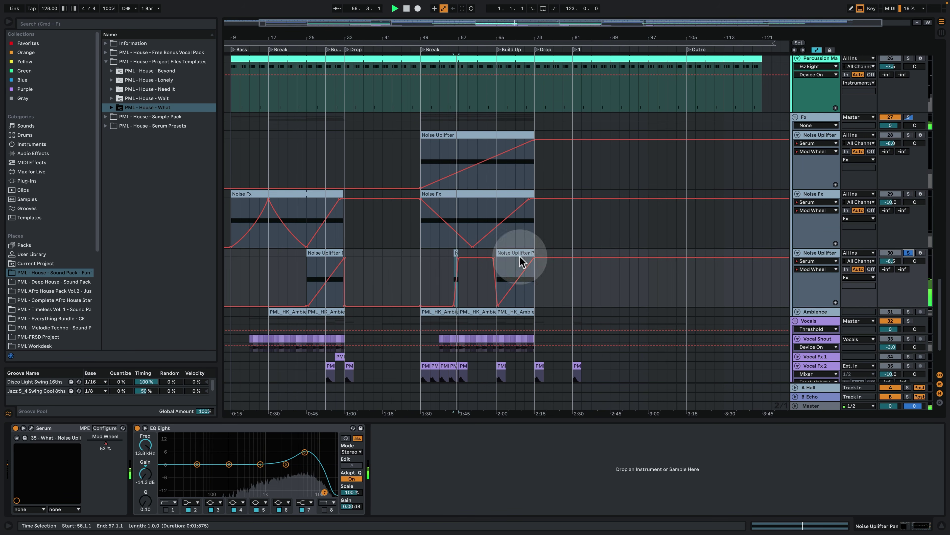
left_click(456, 255)
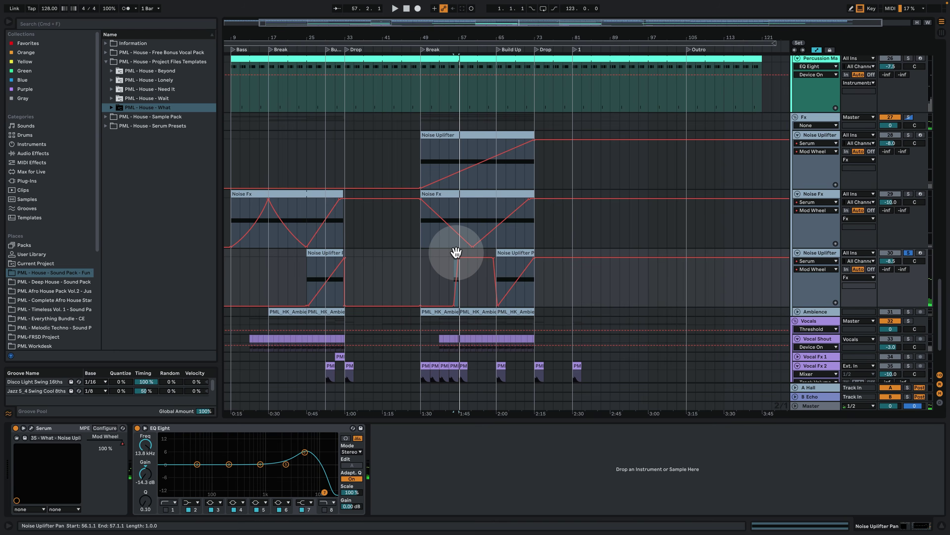
Open the bar 56 Noise Uplifter Pan clip, play its note from within the clip, and return to the device view.
double_click(456, 254)
left_click(426, 307)
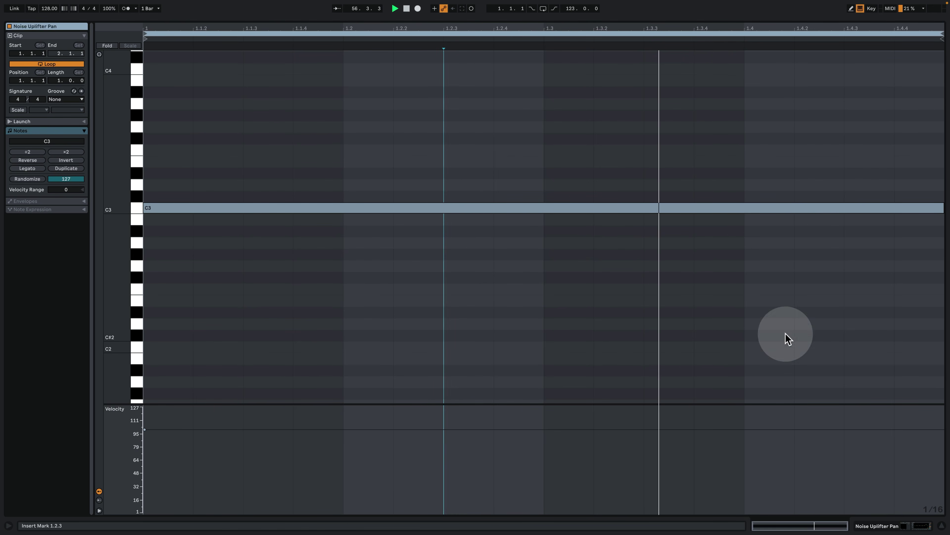
key("space")
left_click(887, 526)
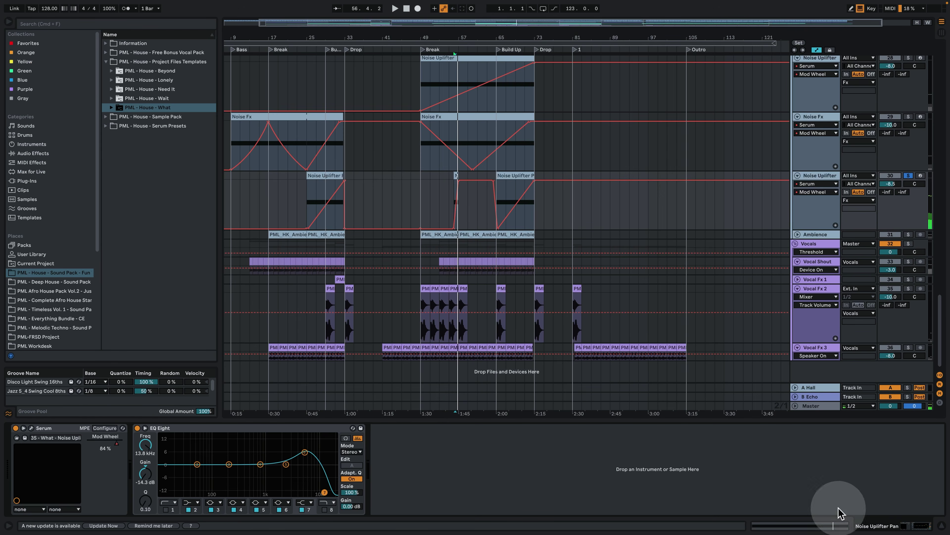
Examine the Noise Uplifter Pan patch in Serum during playback, checking LFO 1 and its Noise Pan routing in the modulation matrix.
left_click(31, 428)
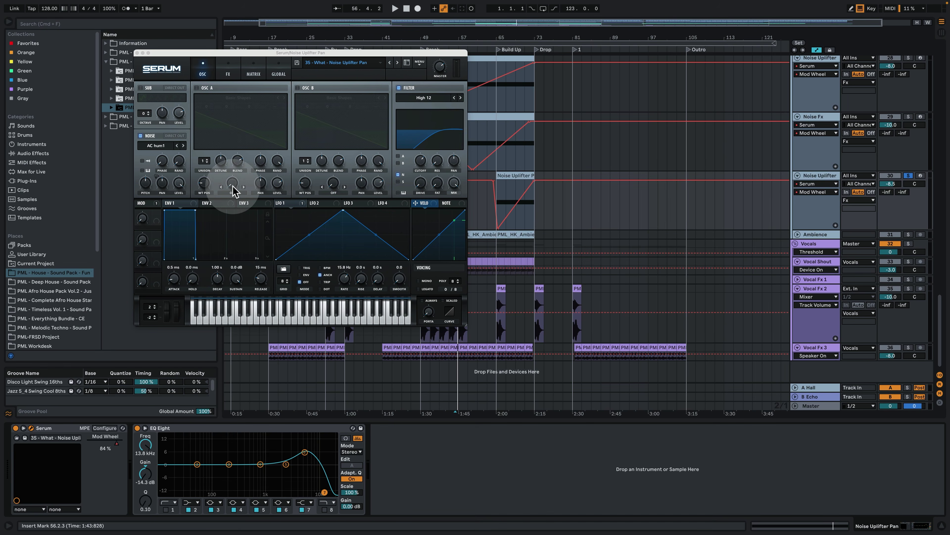
key("space")
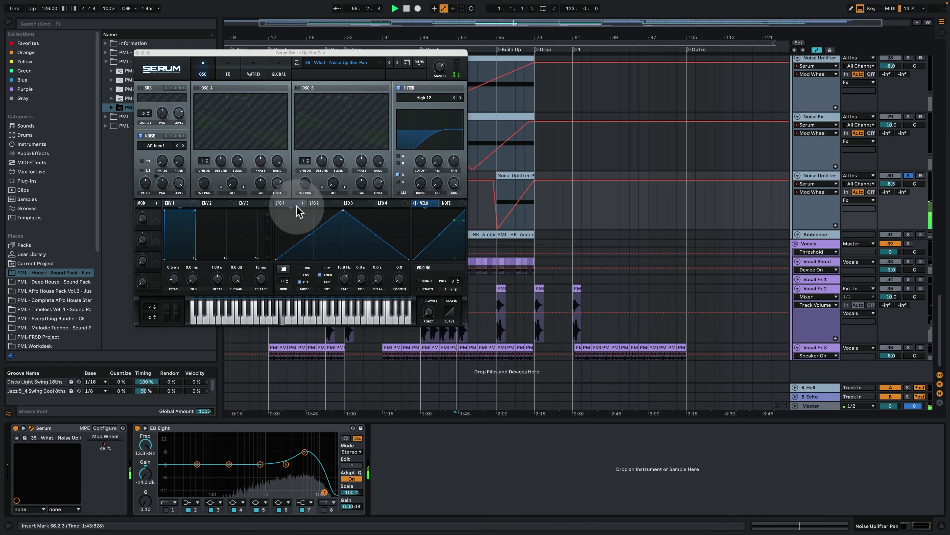
left_click_drag(291, 205, 164, 184)
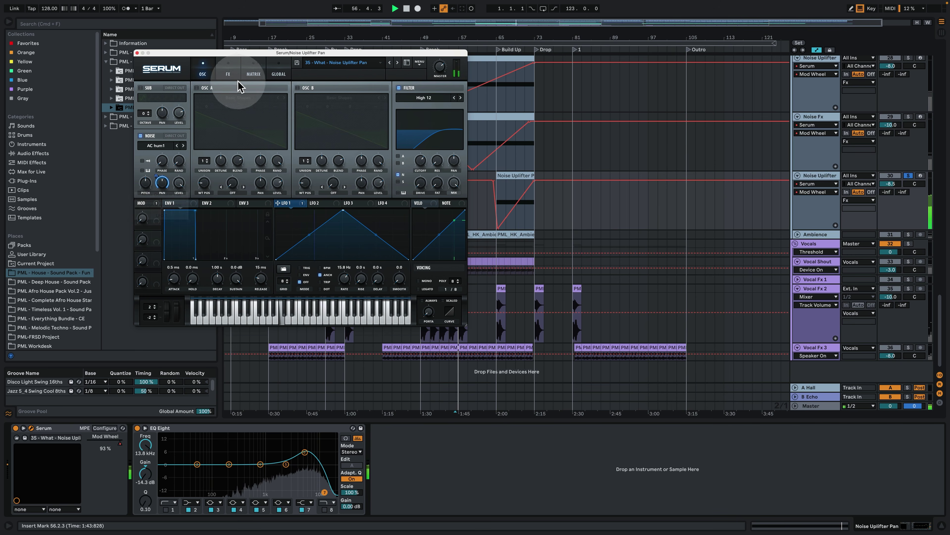
left_click(253, 71)
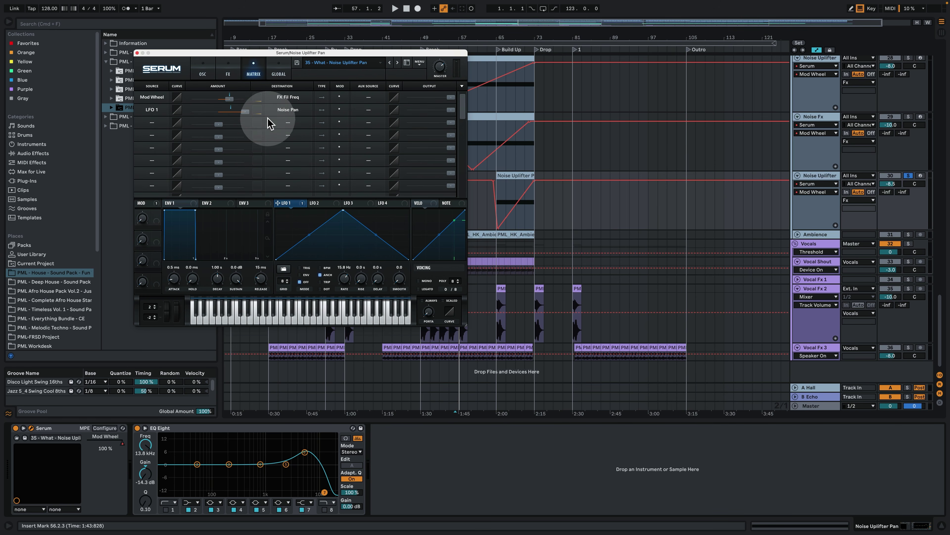
mouse_move(124, 447)
left_mouse_down()
mouse_move(88, 435)
mouse_move(127, 449)
left_mouse_up()
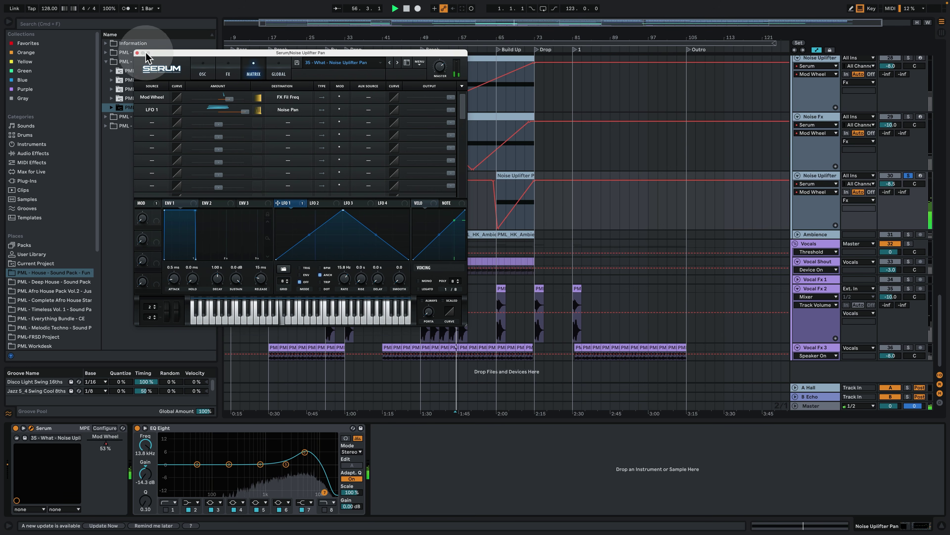
left_click(206, 71)
left_click(136, 53)
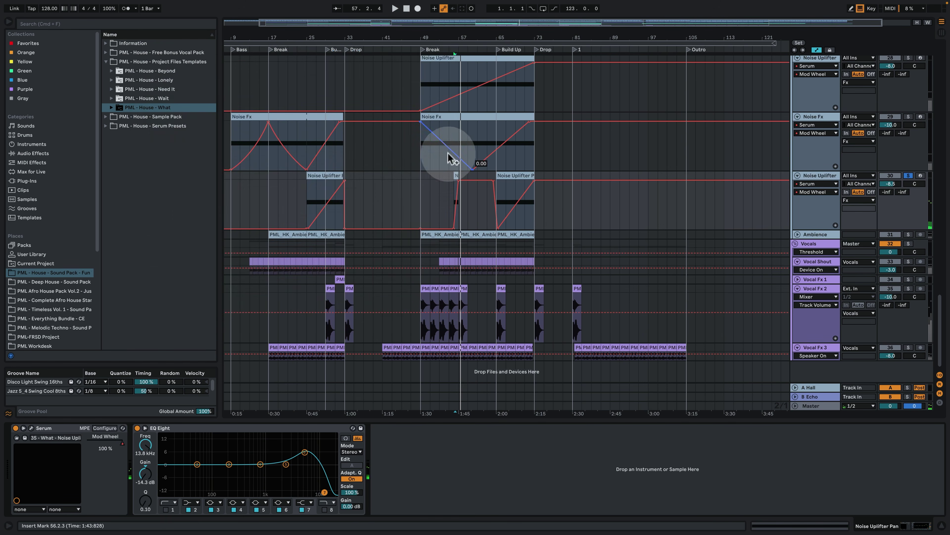
Play the soloed Noise Uplifter Pan track through the build-up from bar 69 and bar 71.
key("space")
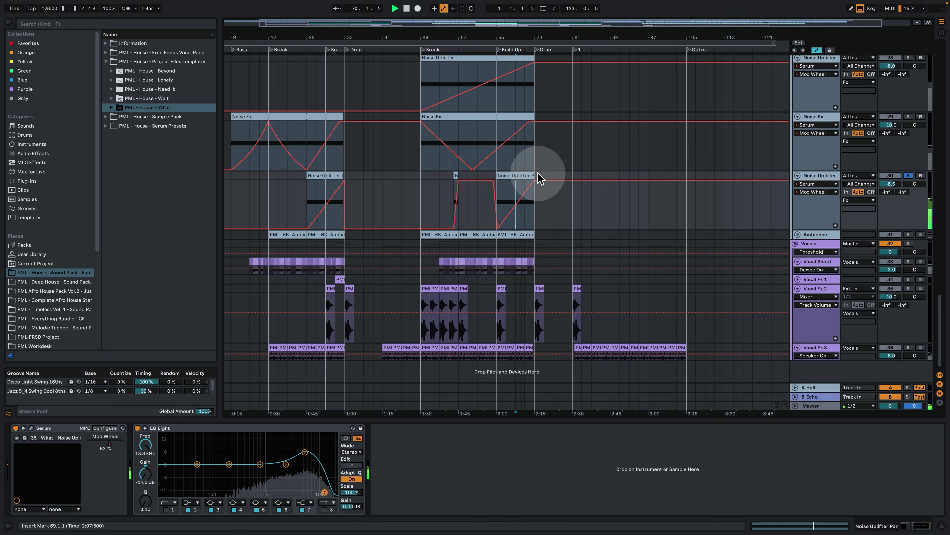
key("space")
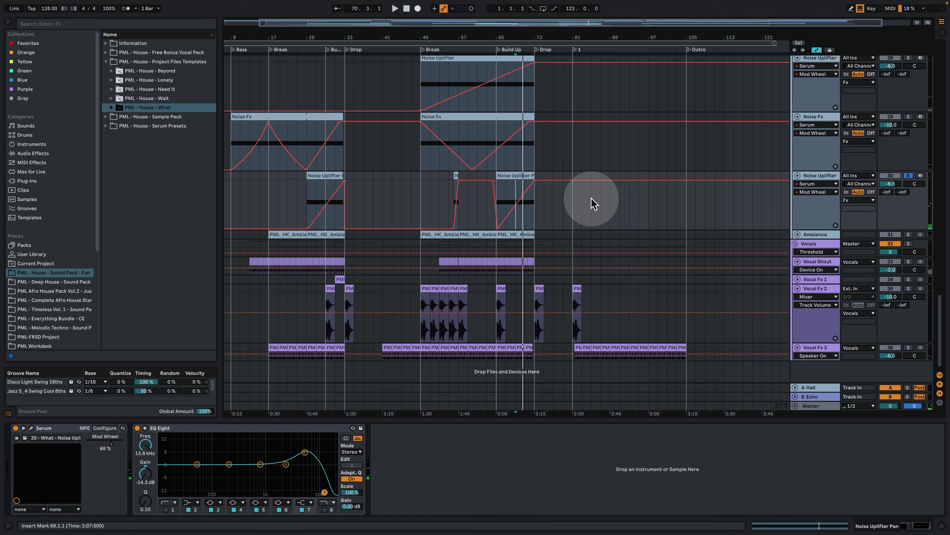
key("space")
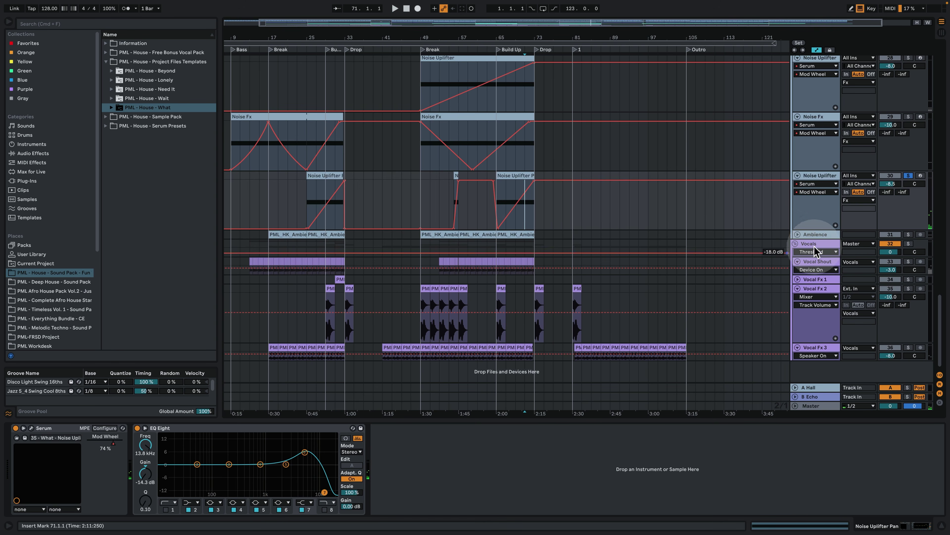
Unfold and solo the Ambience track, and play its audio clips from bar 57 and bar 23.
left_click(798, 235)
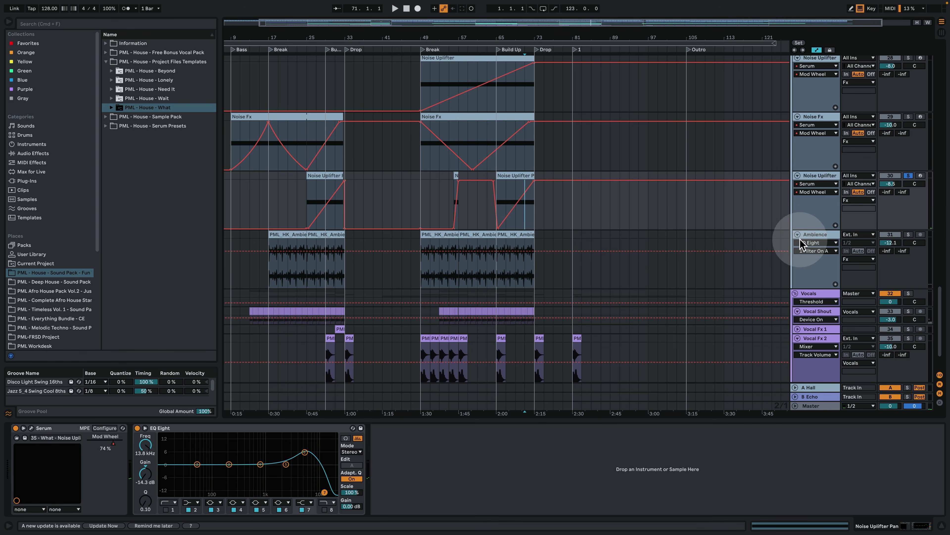
left_click(499, 270)
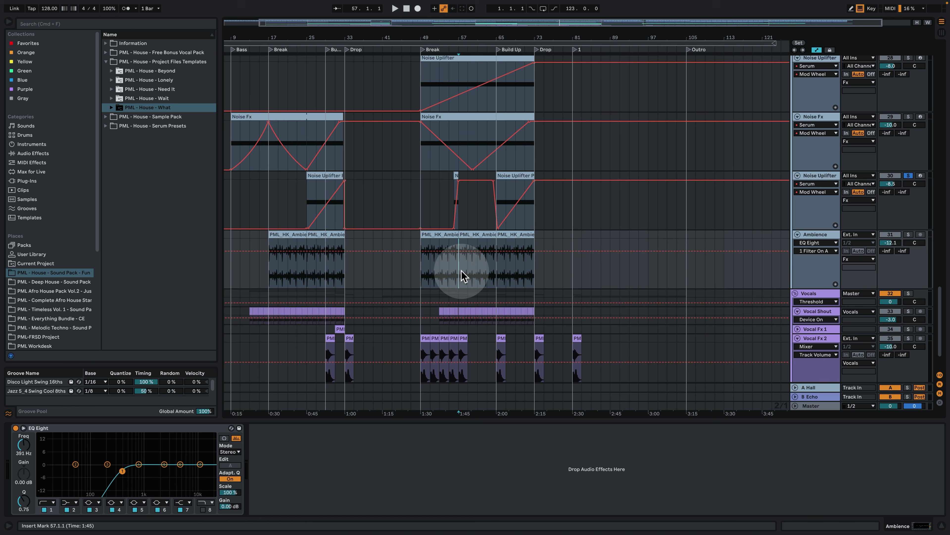
left_click(909, 235)
key("space")
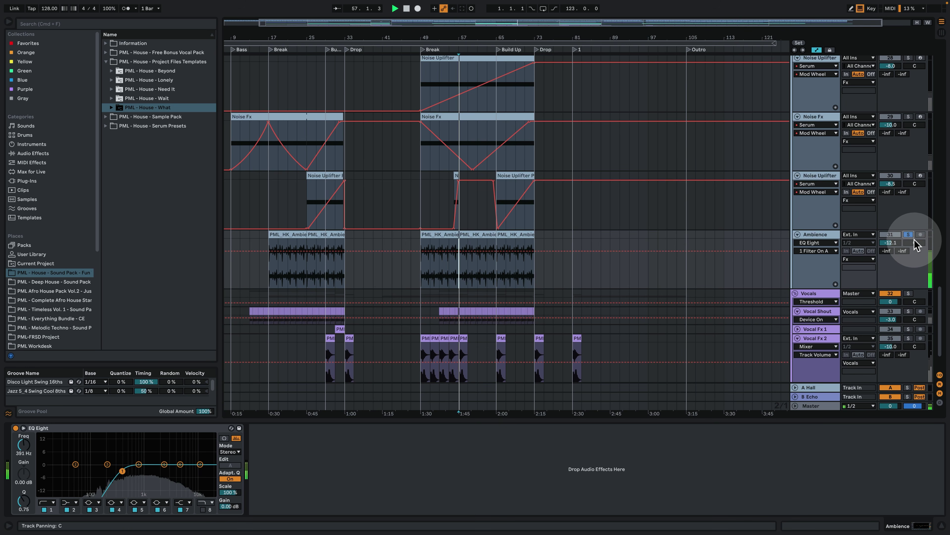
left_click(471, 266)
left_click(487, 275)
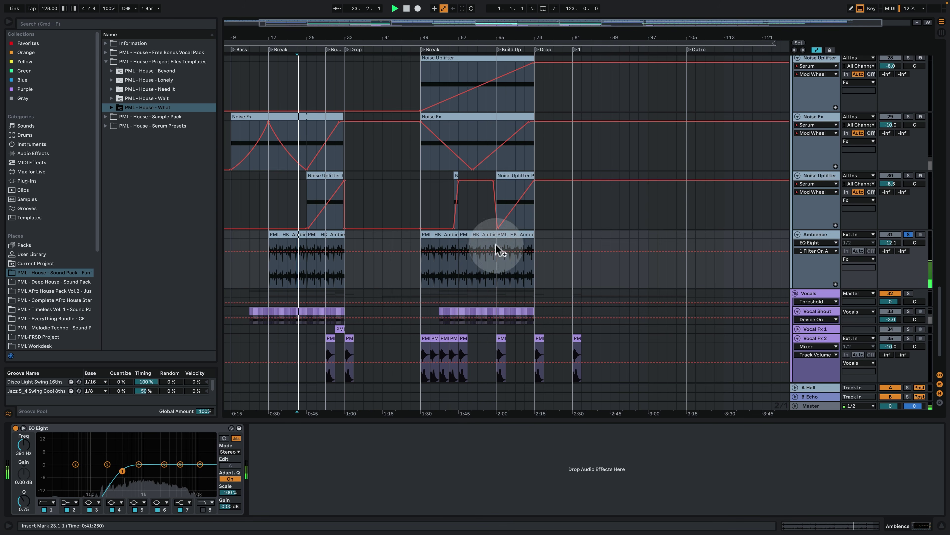
Solo the whole Fx group and play all its effects together from bar 63.
scroll(917, 187, "up", 3)
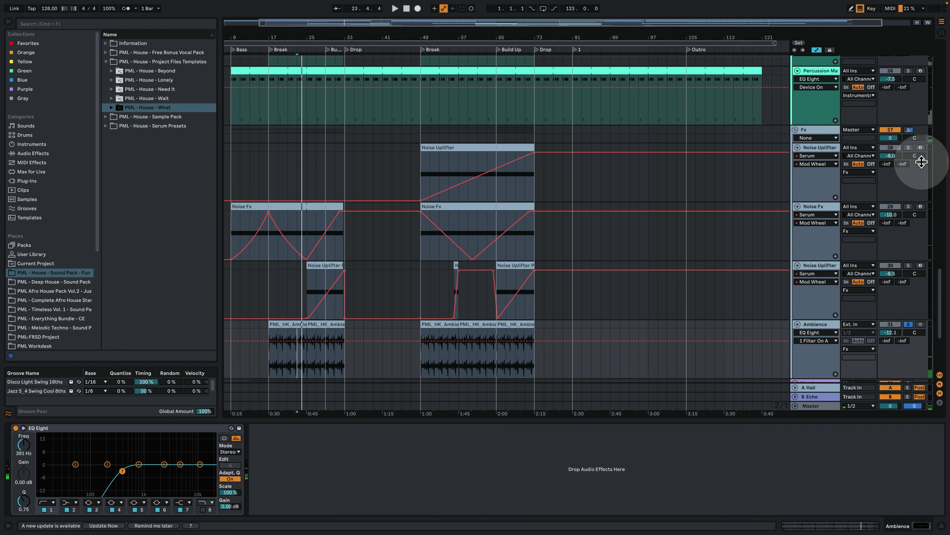
left_click(908, 129)
left_click(488, 189)
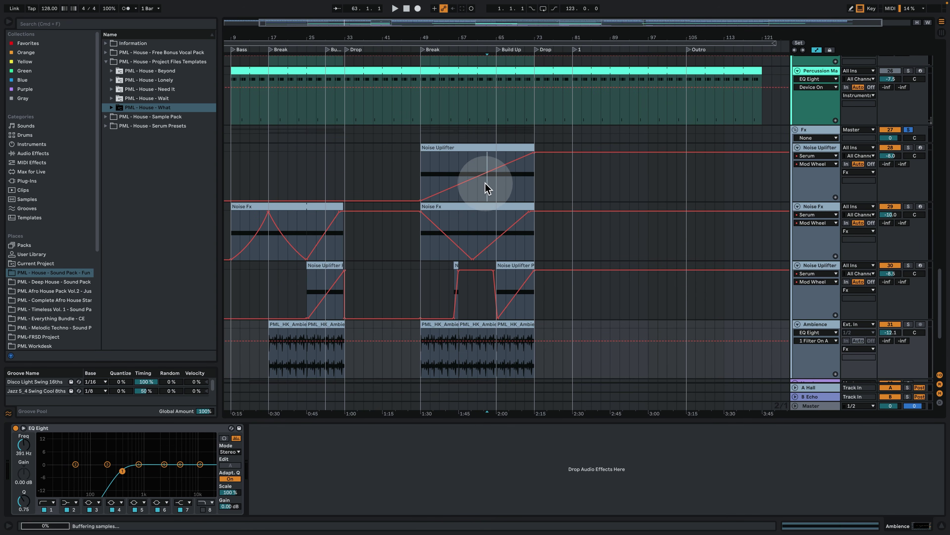
key("space")
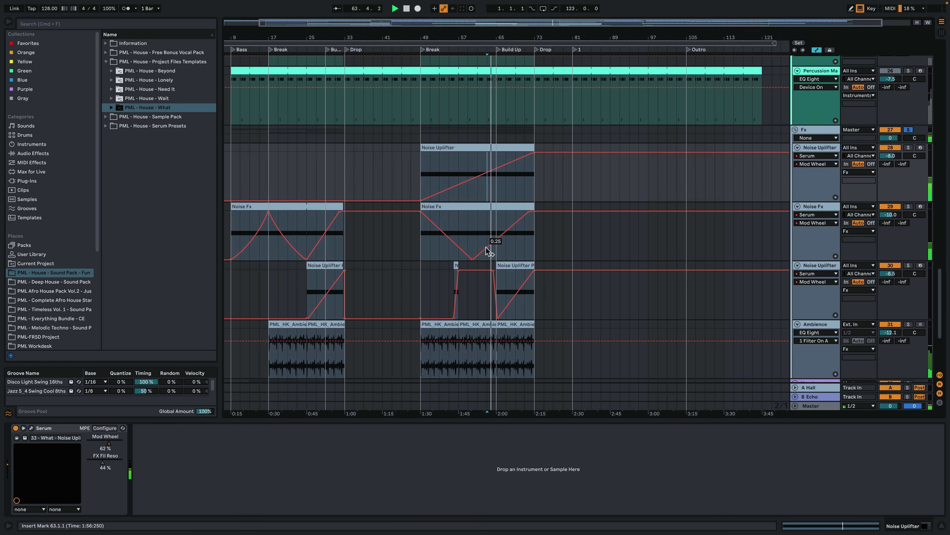
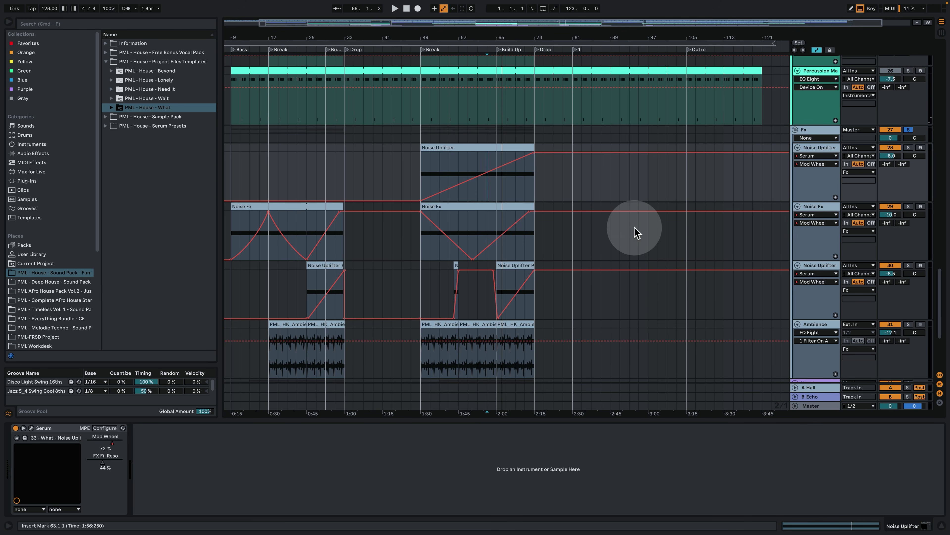
Hide the device view, unsolo the Fx group and play the effects within the full mix from bar 63.
left_click(724, 300)
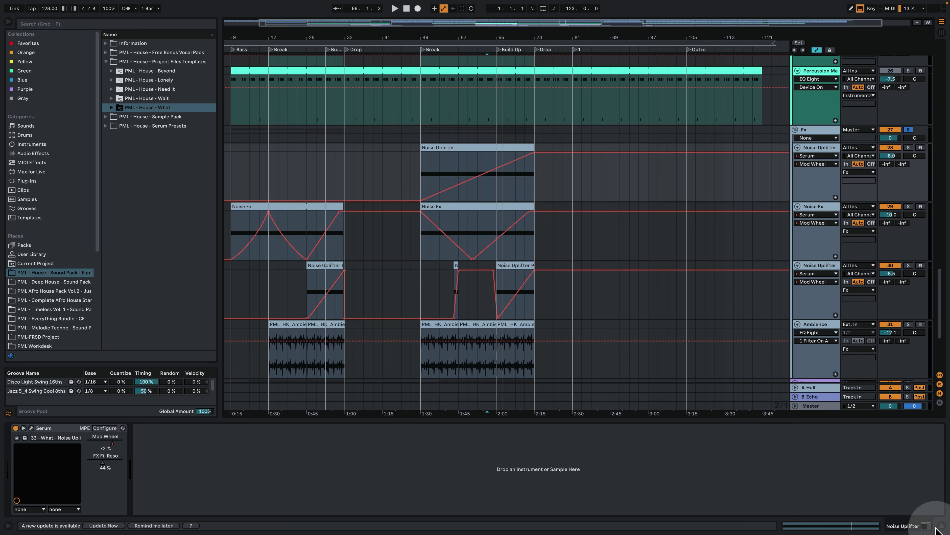
left_click(941, 527)
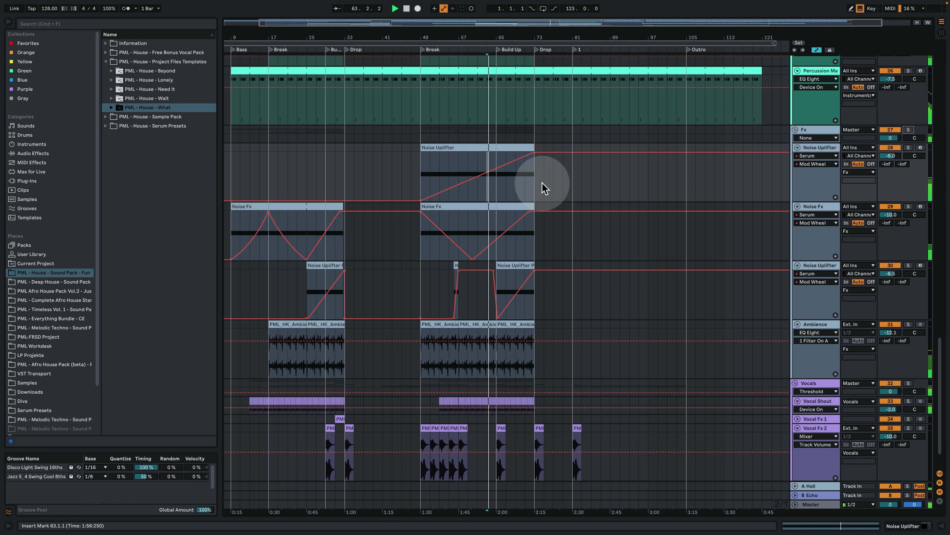
scroll(630, 225, "down", 3)
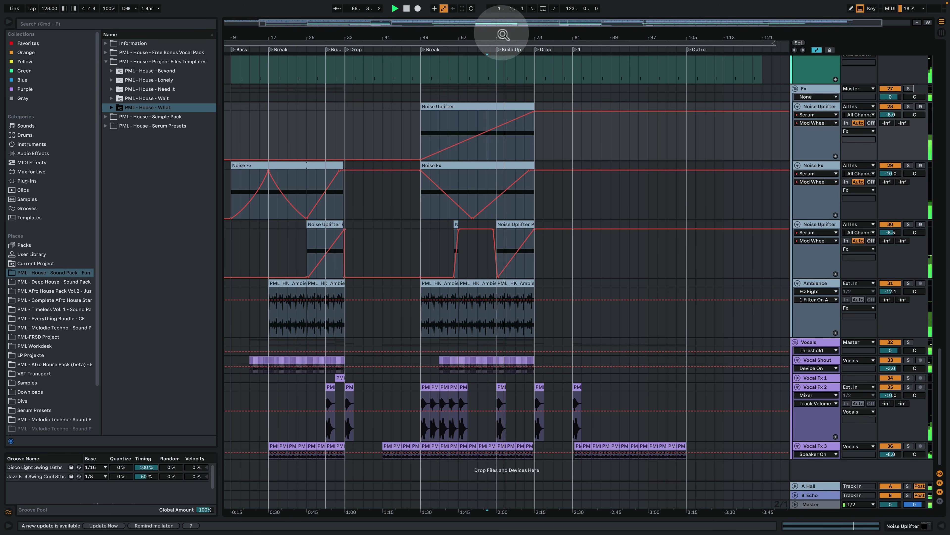
left_click_drag(503, 35, 522, 50)
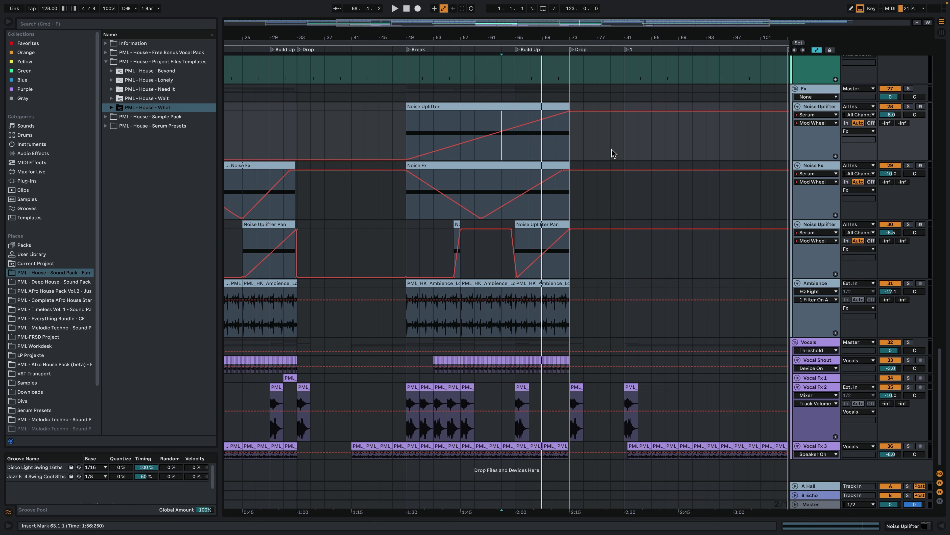
Unfold the Vocal Shout track, solo the Vocals group and play it from bar 68.
left_click_drag(539, 27, 573, 38)
left_click(816, 359)
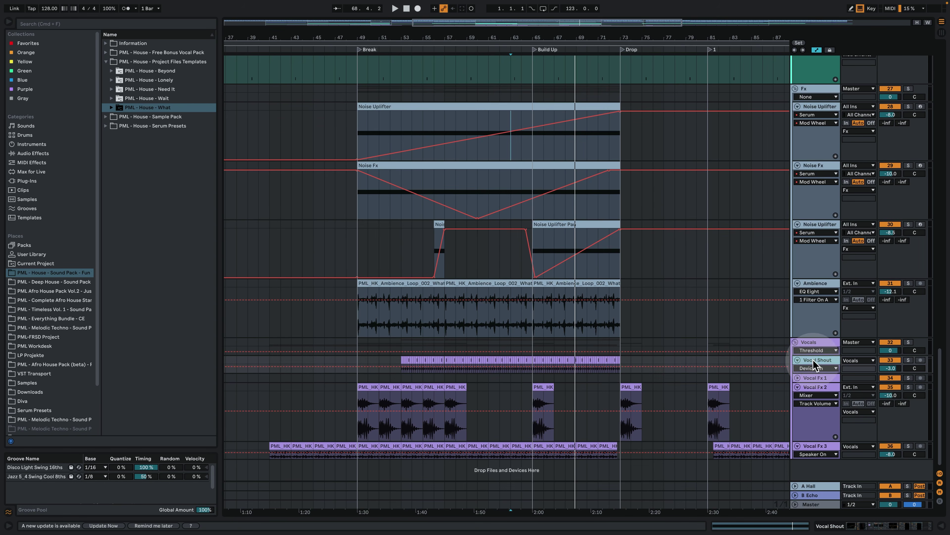
left_click_drag(800, 373, 806, 402)
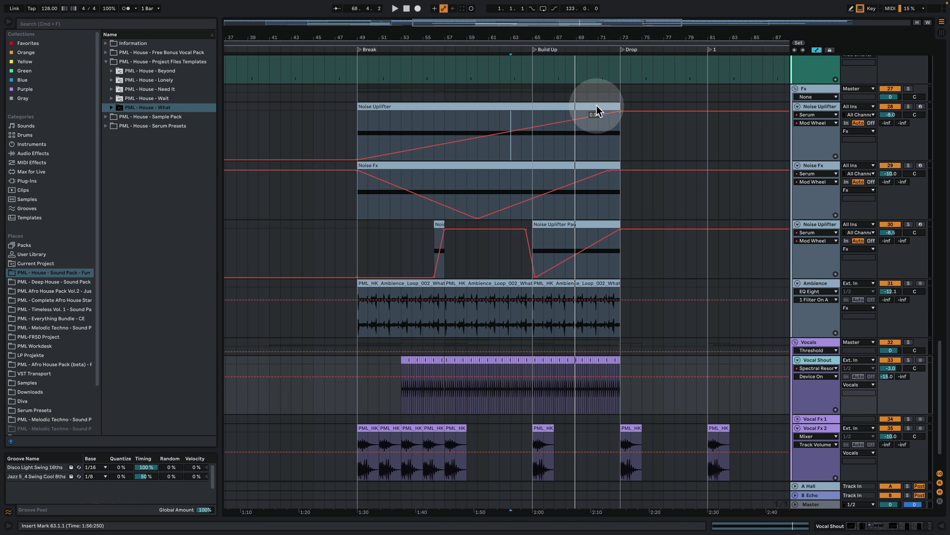
left_click_drag(590, 37, 595, 64)
left_click(548, 403)
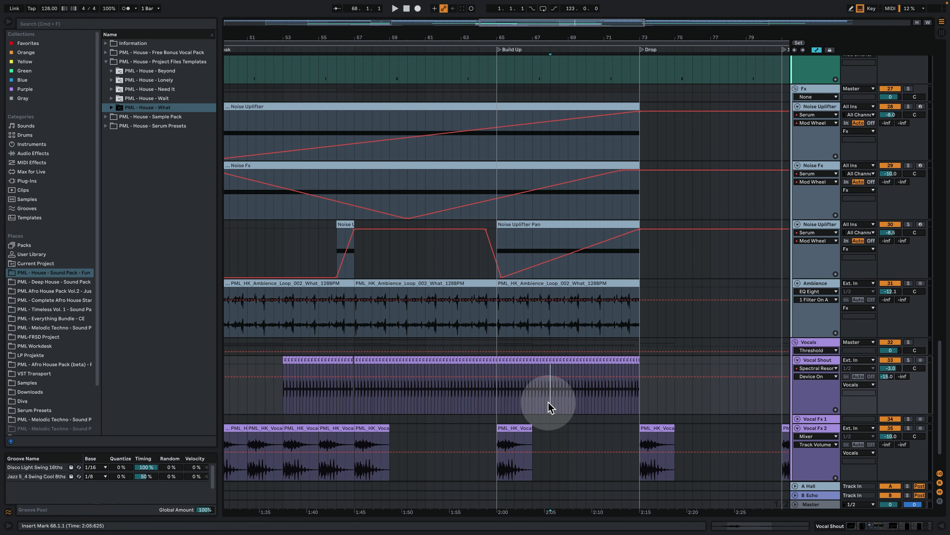
left_click(810, 342)
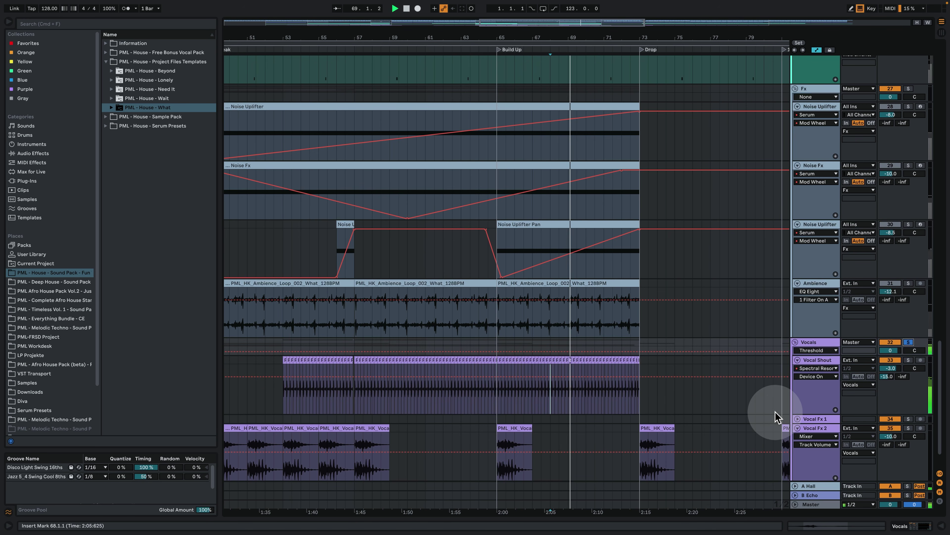
scroll(598, 396, "down", 2)
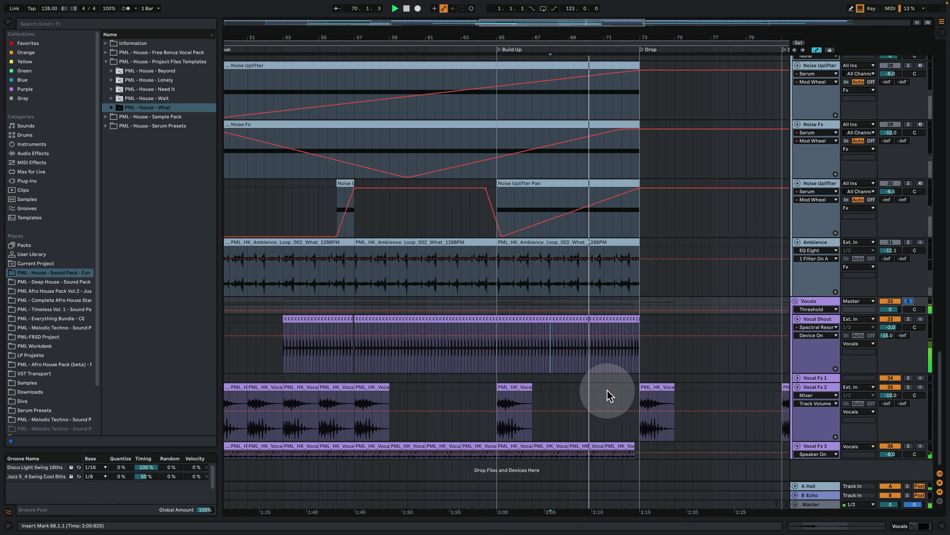
key("space")
Solo the Vocal Shout track and play its repeated clips from bar 58.3.
left_click(380, 359)
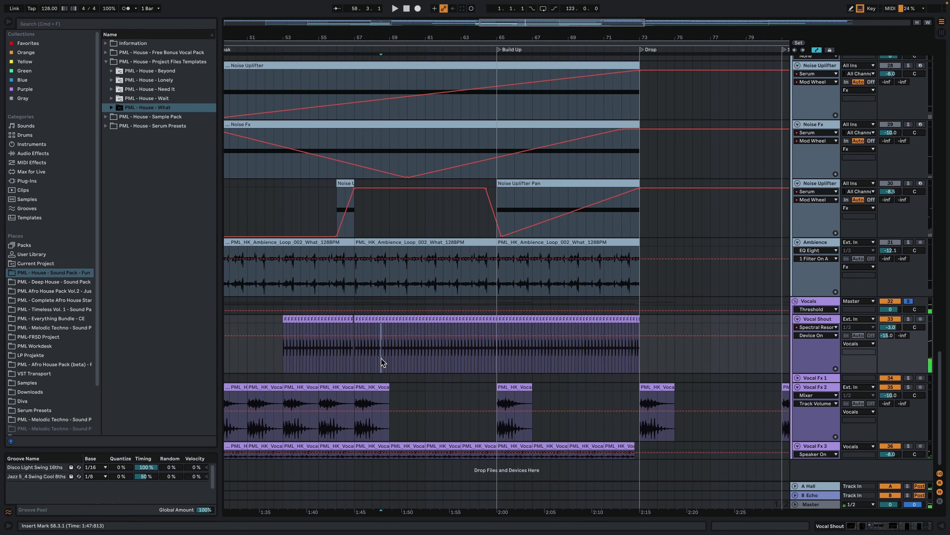
left_click(908, 318)
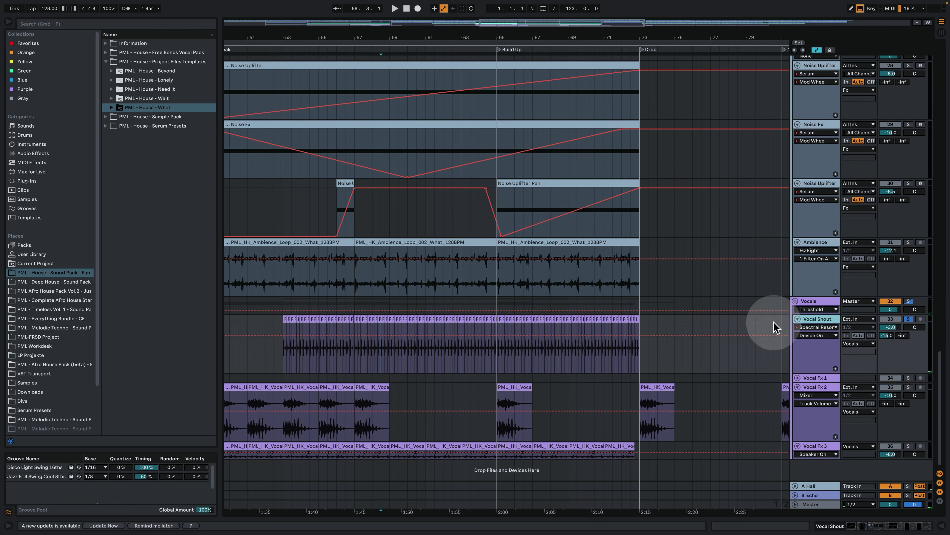
key("space")
left_click_drag(412, 41, 413, 64)
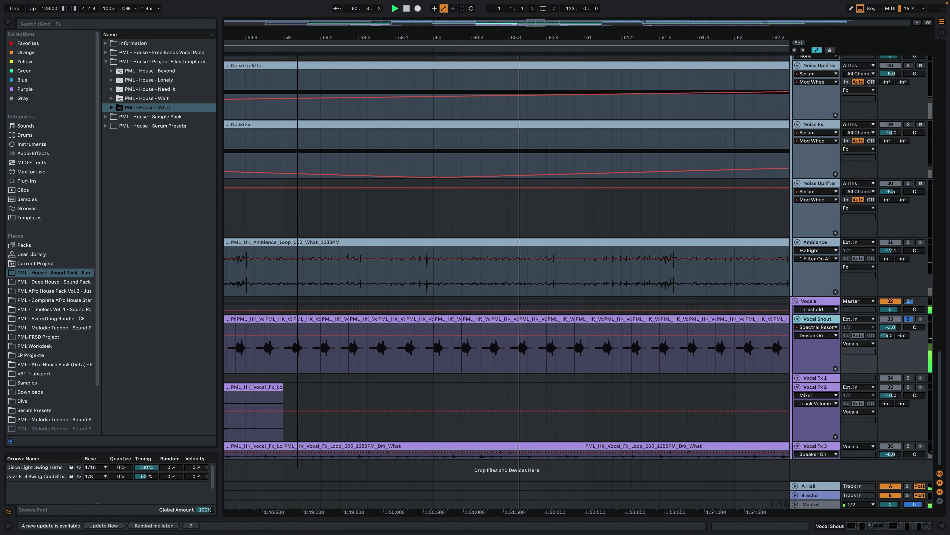
Select the single vocal shout clip at 60.1.1, examine its waveform up close and play from there.
left_click_drag(434, 359, 460, 355)
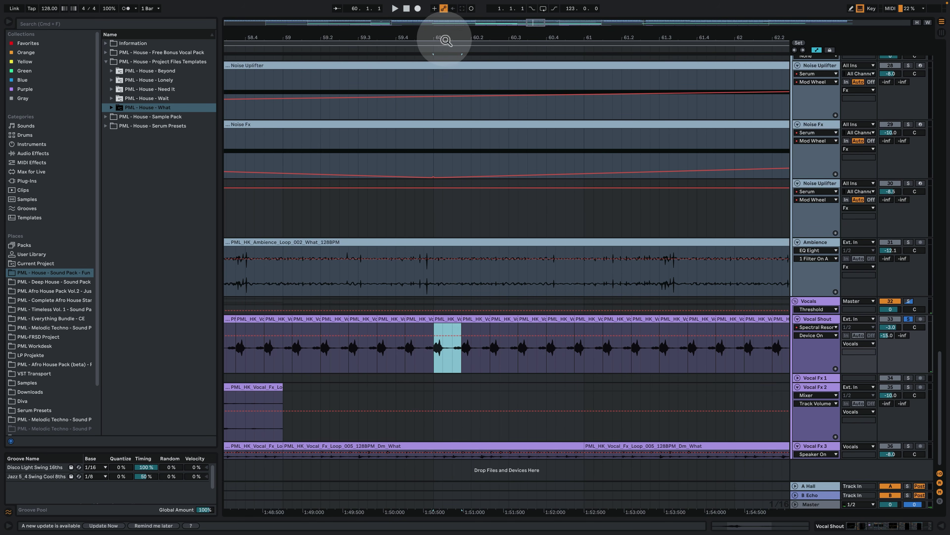
left_click_drag(445, 38, 445, 75)
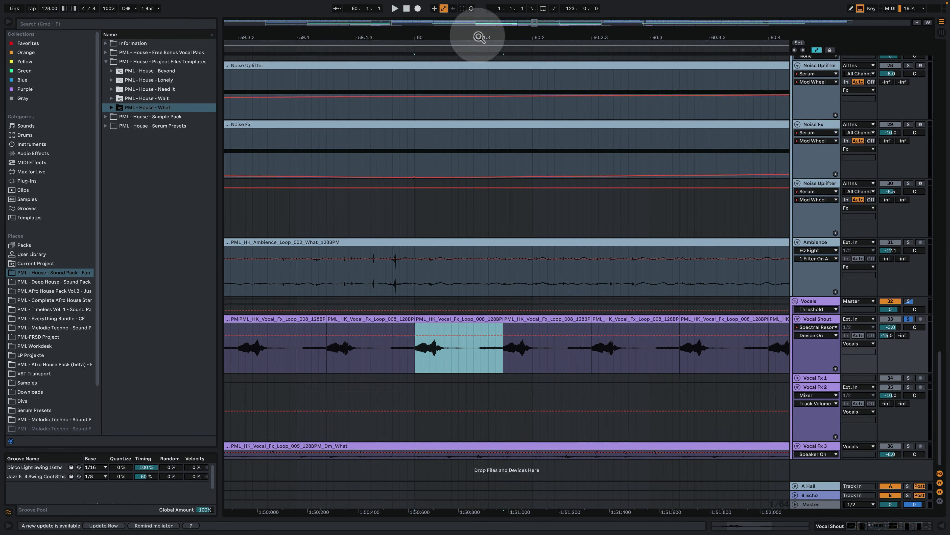
left_click_drag(480, 34, 480, 15)
left_click_drag(492, 361, 451, 365)
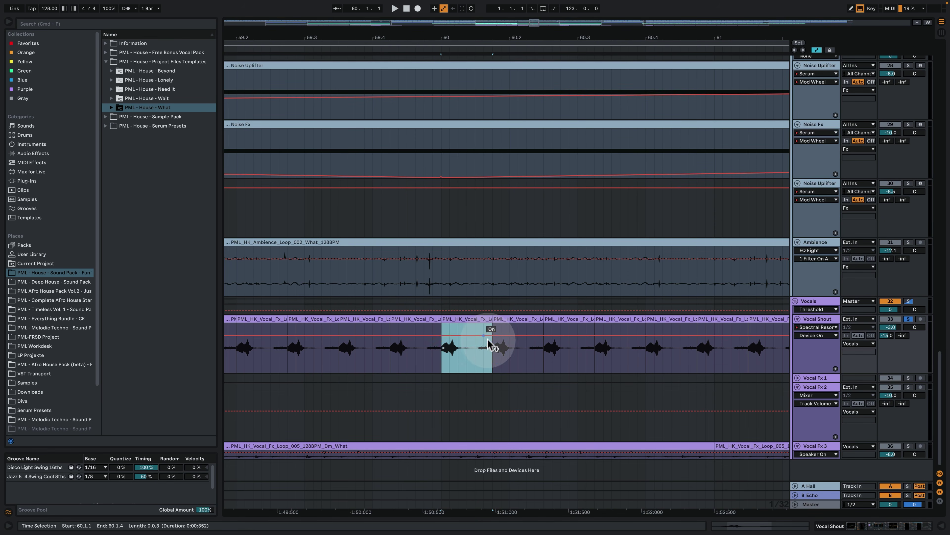
left_click_drag(470, 38, 472, 32)
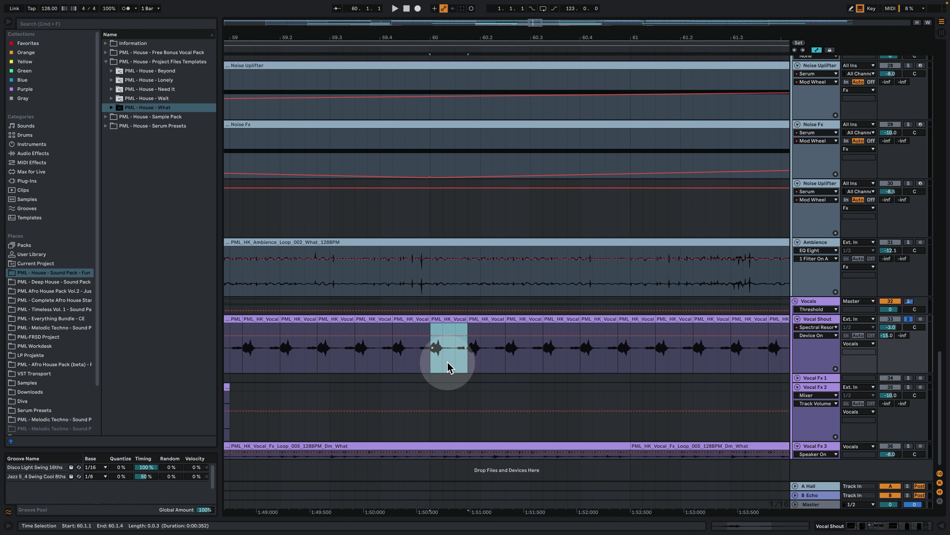
left_click_drag(461, 371, 432, 361)
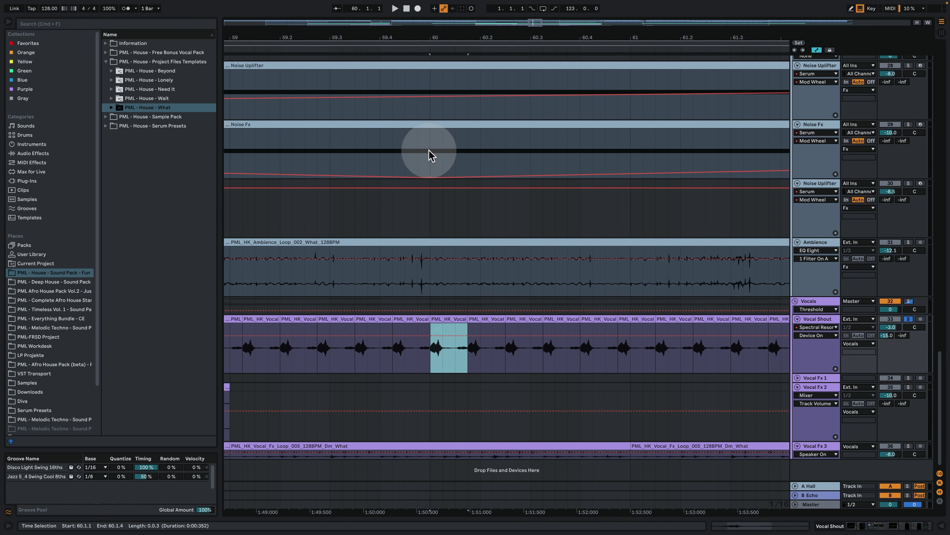
key("space")
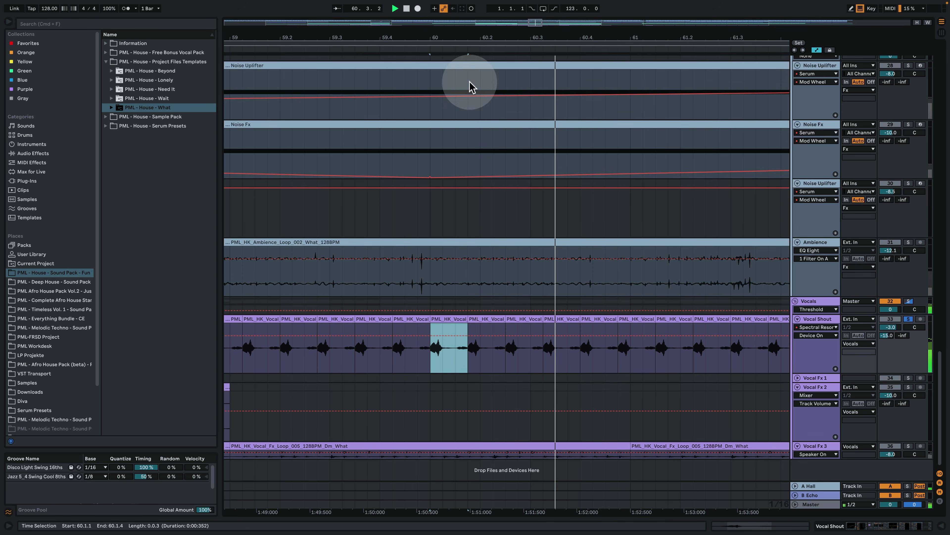
Open the Vocal Shout track's device chain and examine its EQ Eight, Multiband Dynamics, Audio Effect Rack and Reverb.
left_click_drag(469, 39, 471, 131)
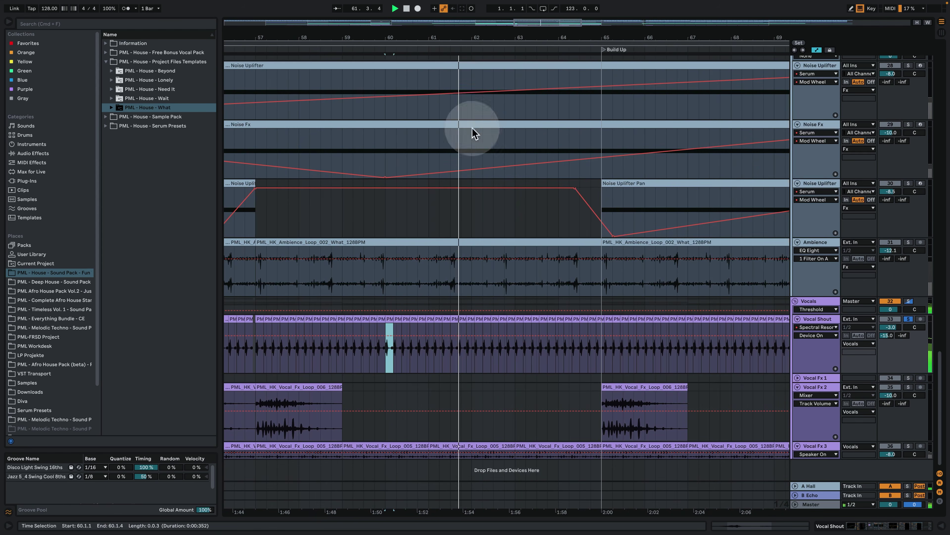
double_click(817, 319)
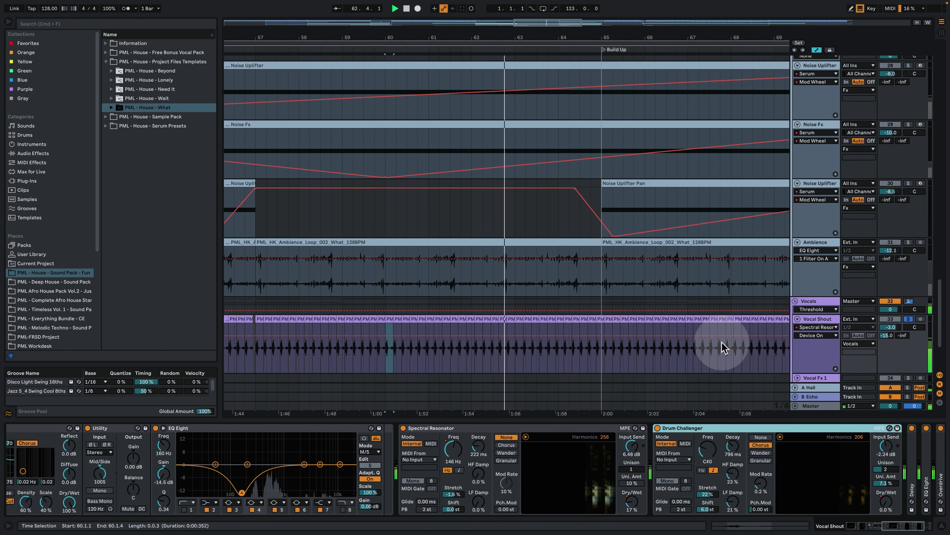
scroll(757, 512, "left", 10)
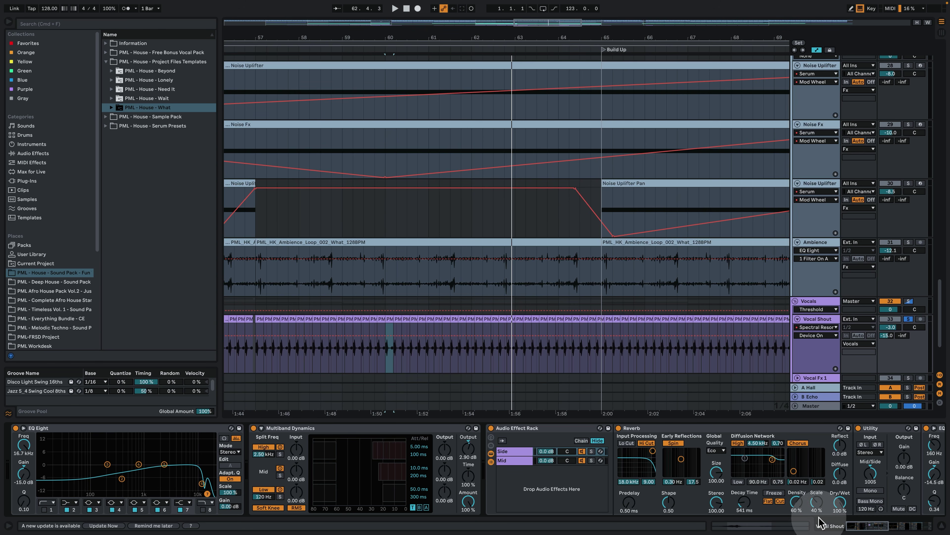
mouse_move(854, 528)
left_mouse_down()
mouse_move(872, 528)
mouse_move(864, 528)
left_mouse_up()
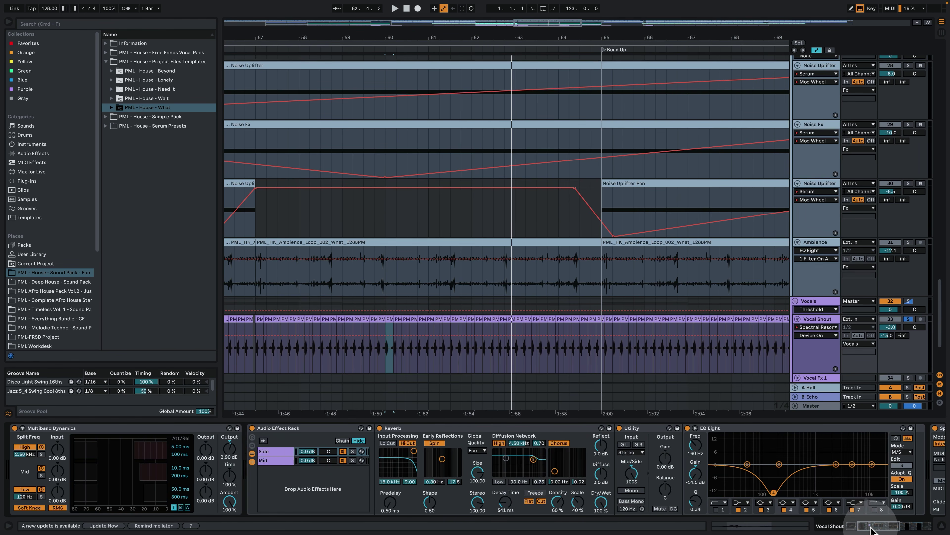
Compare Vocal Shout with its Audio Effect Rack bypassed and re-enabled while playing from bar 60.
left_click(252, 428)
key("space")
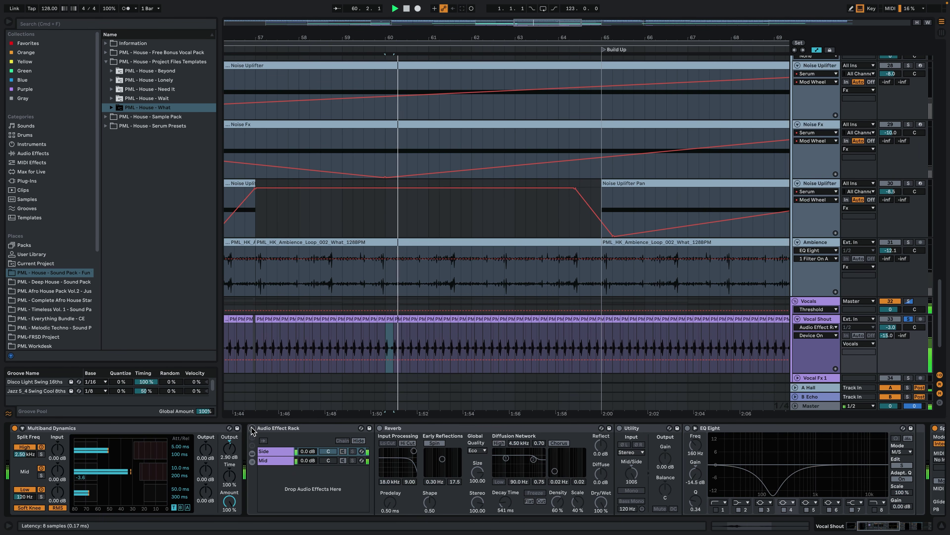
left_click(251, 428)
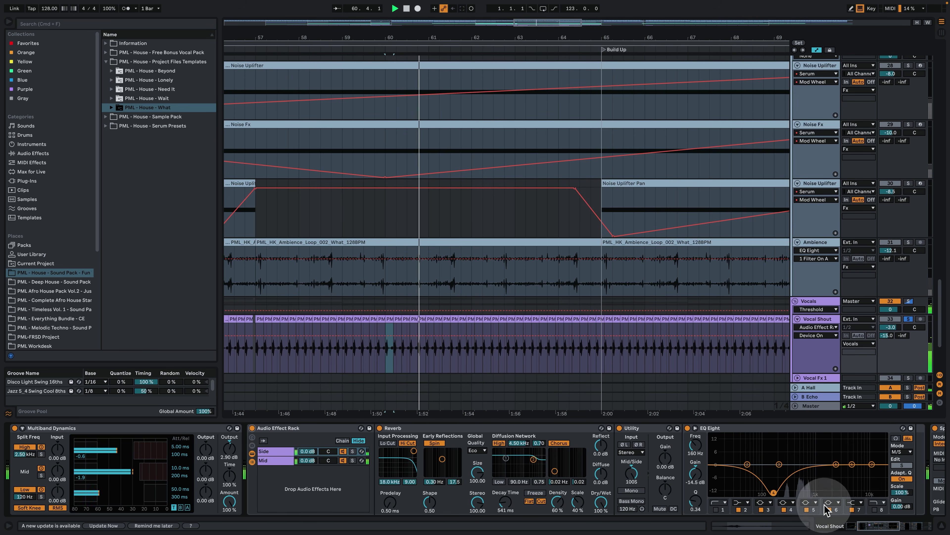
Bring Vocal Shout's Spectral Resonator and Drum Challenger into view, and play the soloed track from bar 70.
scroll(889, 531, "right", 10)
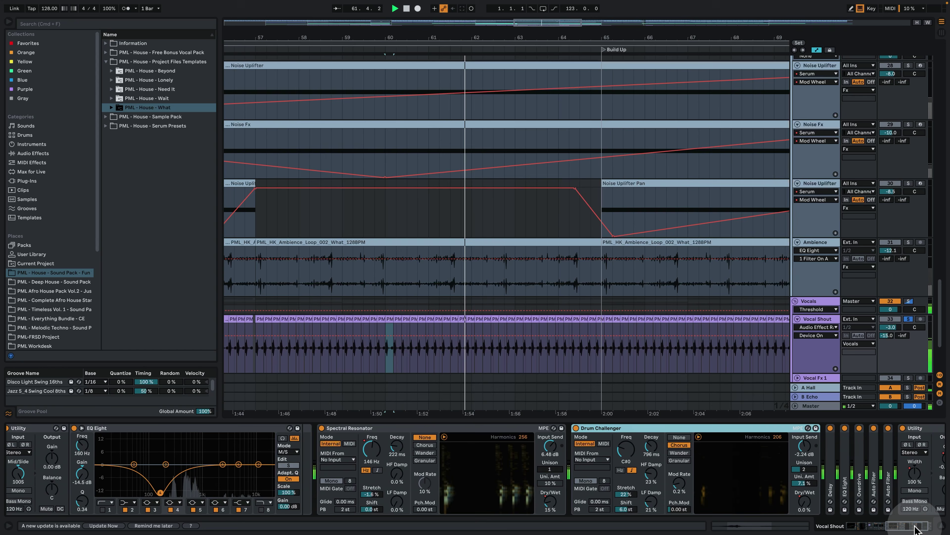
left_click_drag(467, 34, 556, 224)
left_click(527, 357)
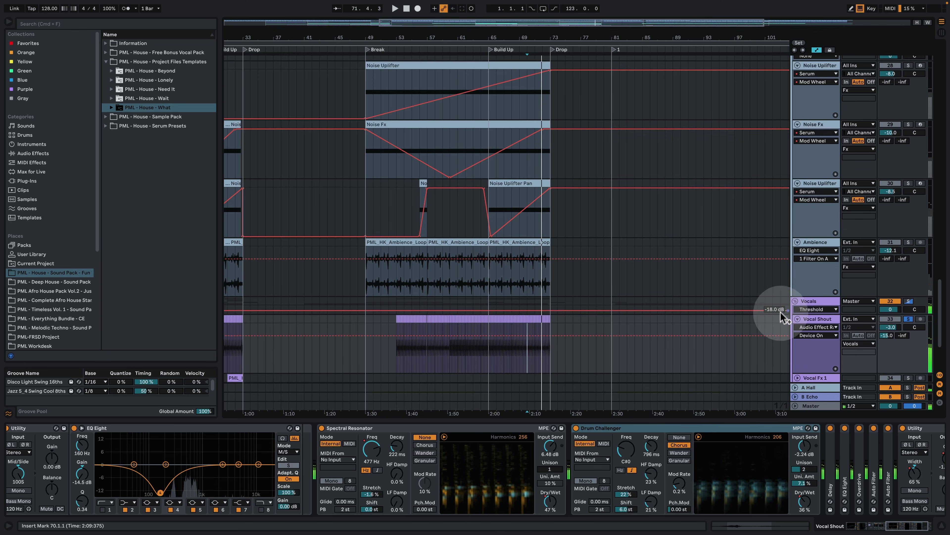
Show the Spectral Resonator's Freq. Hz and Dry Wet automation on Vocal Shout, playing it from bars 65 and 71.
left_click(394, 433)
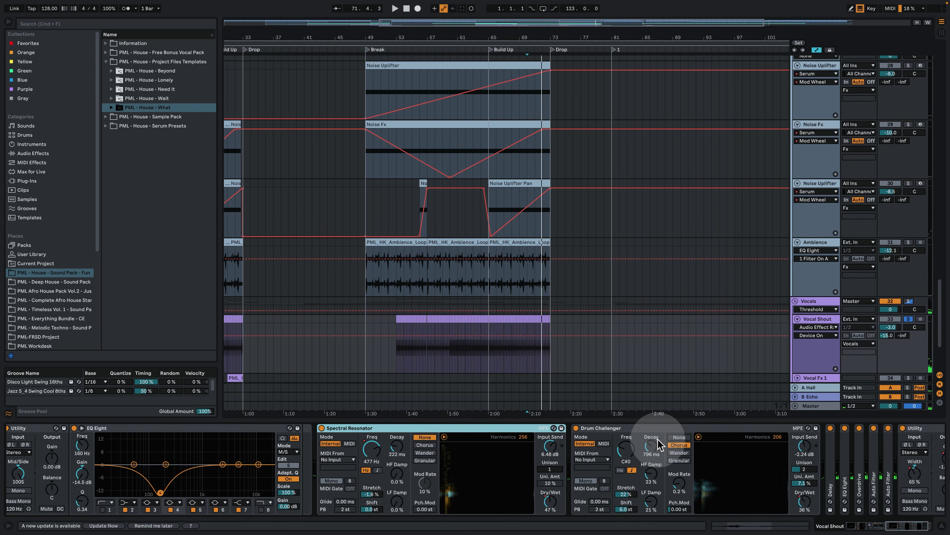
scroll(813, 322, "down", 3)
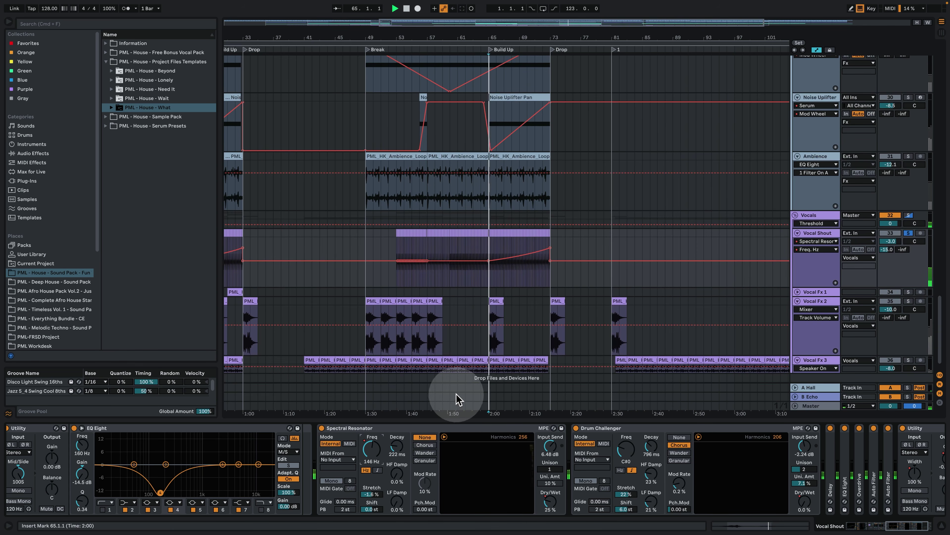
left_click_drag(501, 23, 535, 298)
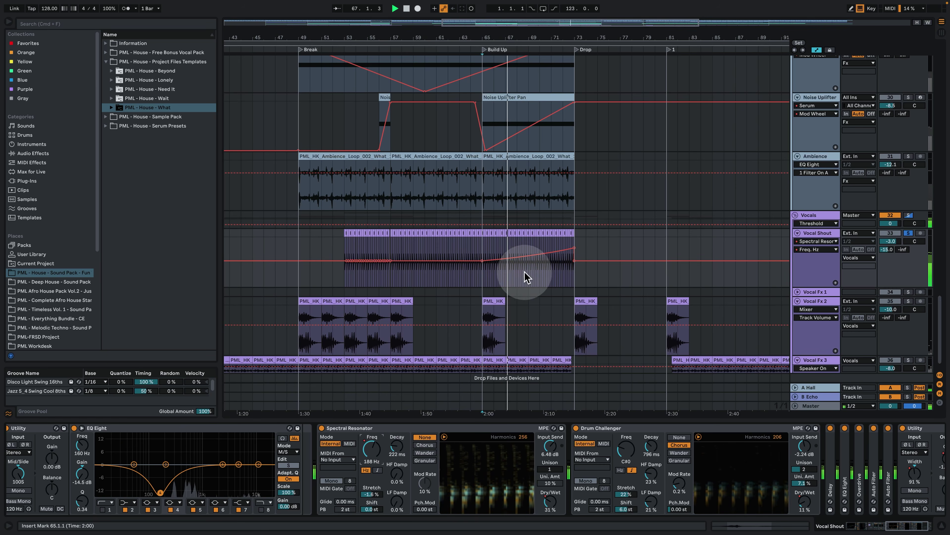
left_click(550, 501)
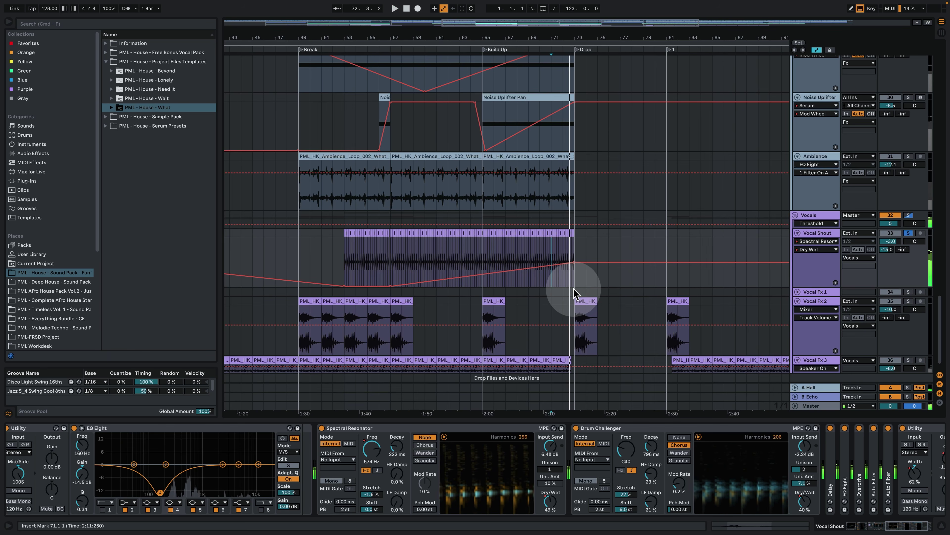
Show the Drum Challenger's Dry Wet automation on Vocal Shout and play the end of the build-up from bar 72.
left_click_drag(580, 38, 545, 229)
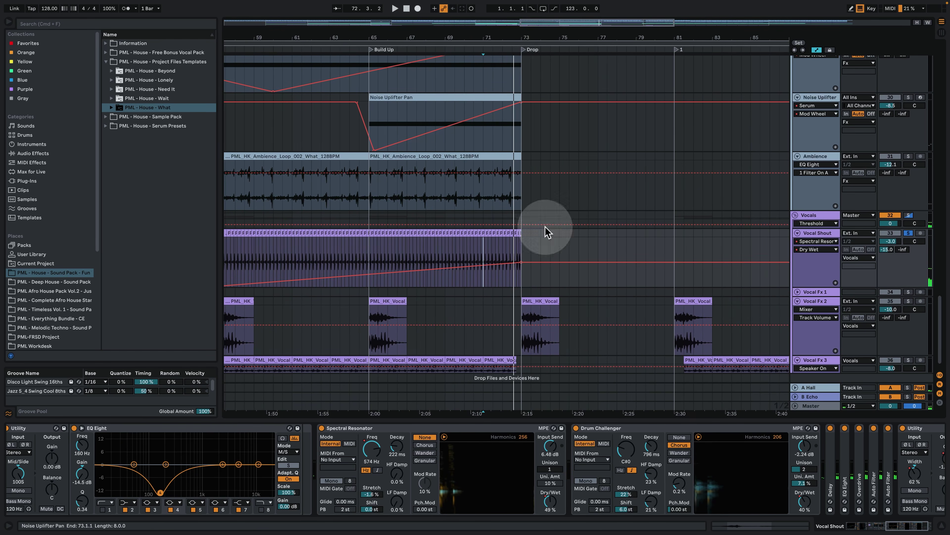
left_click(512, 287)
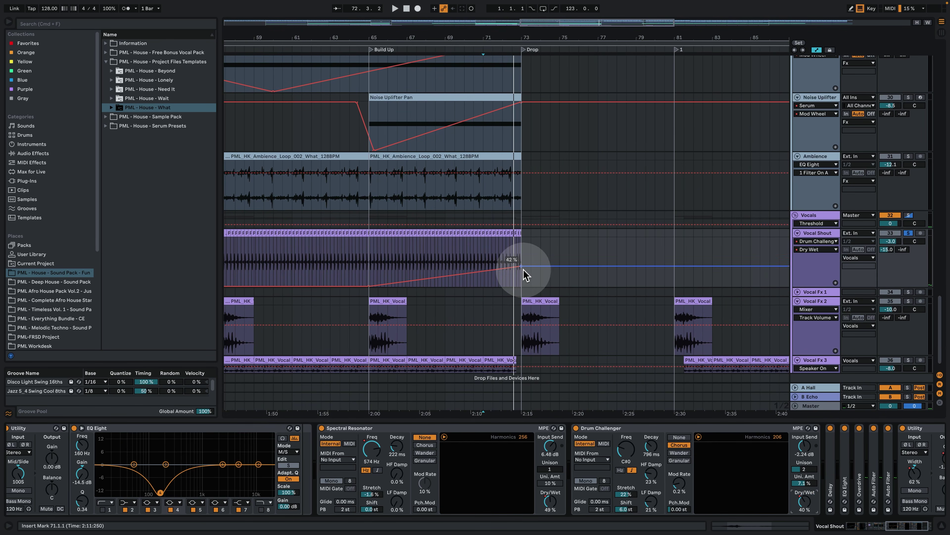
left_click(829, 529)
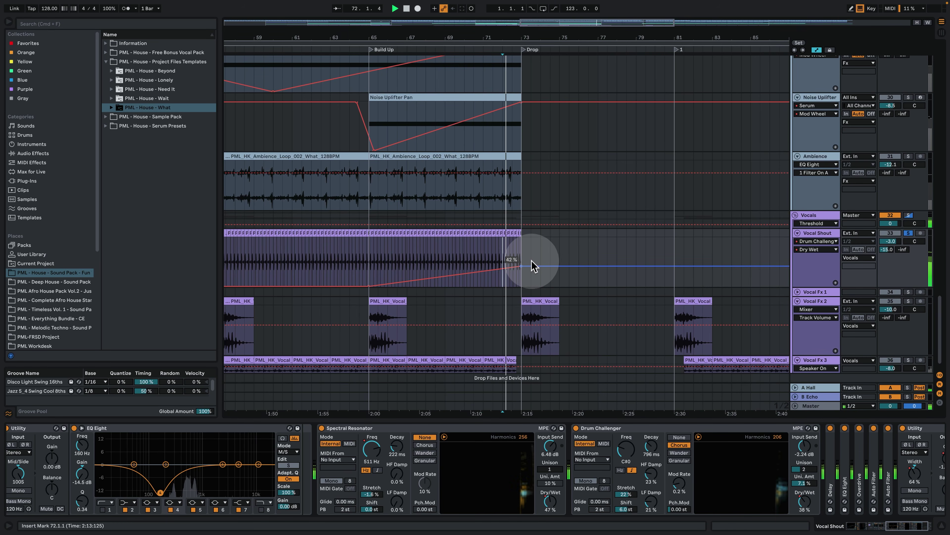
Compare Vocal Shout with its Drum Challenger and Spectral Resonator bypassed and re-enabled while playing around bars 72 and 73.
left_click(576, 428)
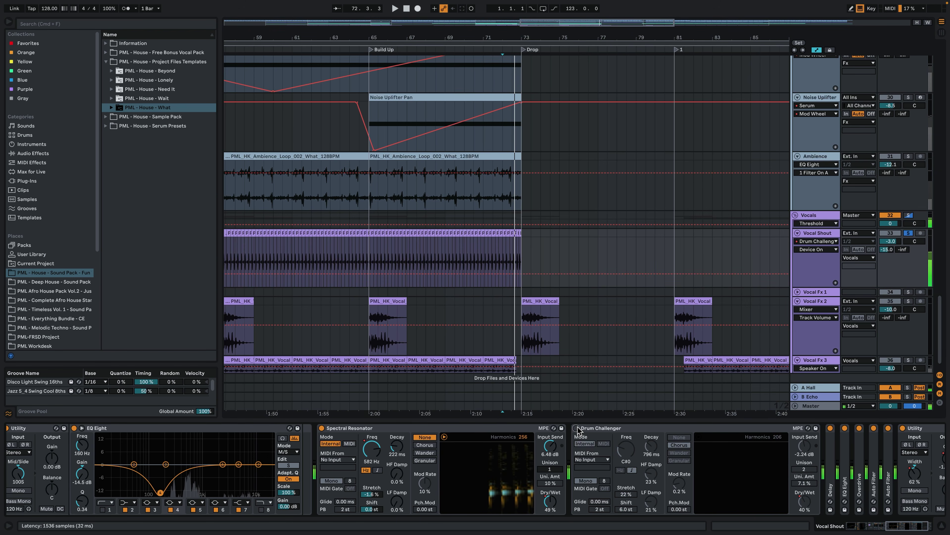
left_click(321, 428)
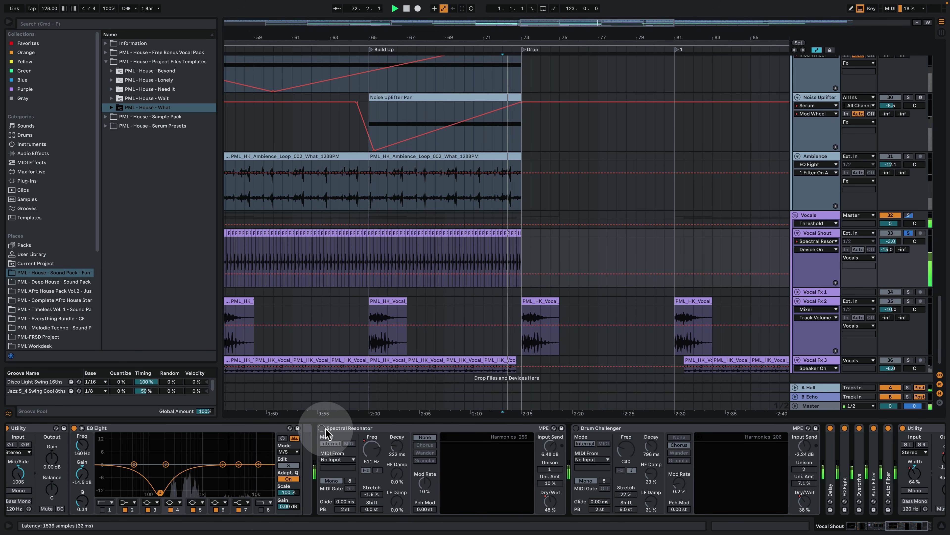
left_click(576, 428)
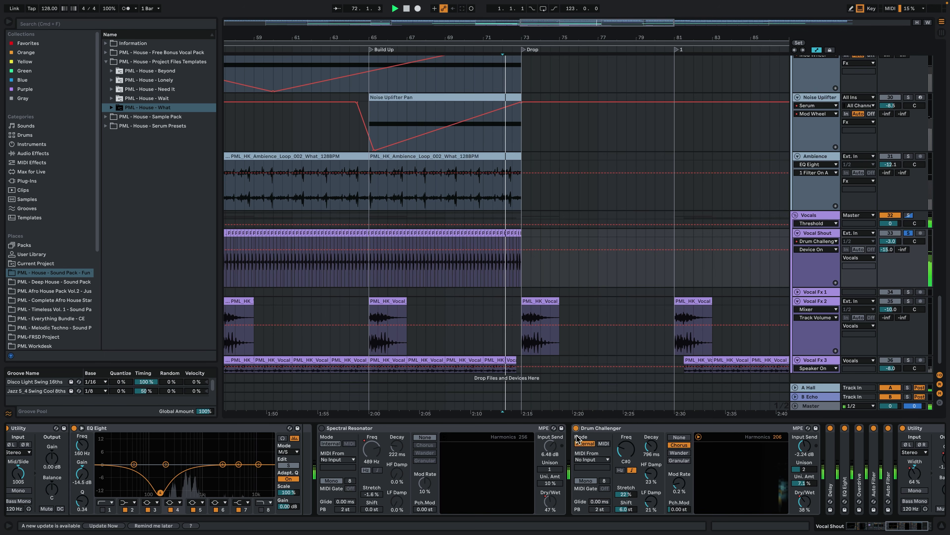
left_click(578, 438)
left_click(745, 464)
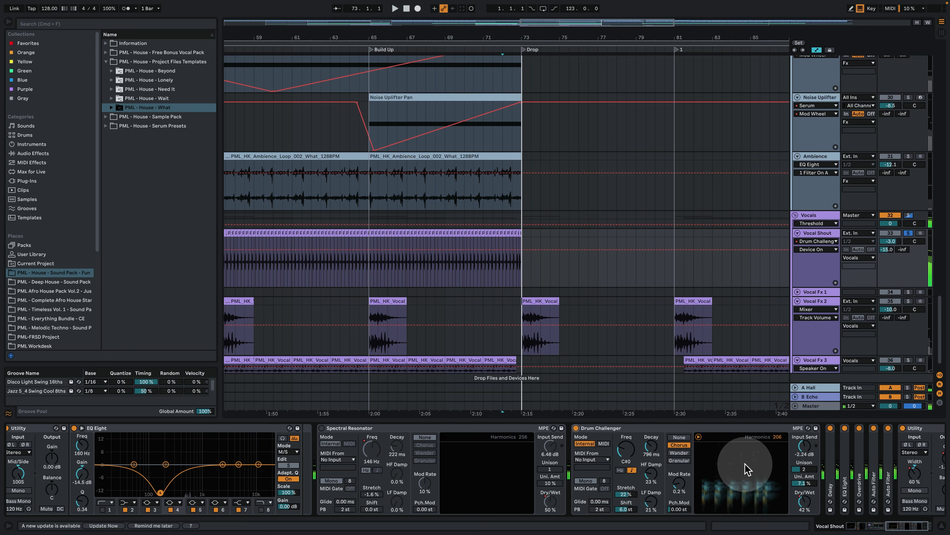
left_click(839, 485)
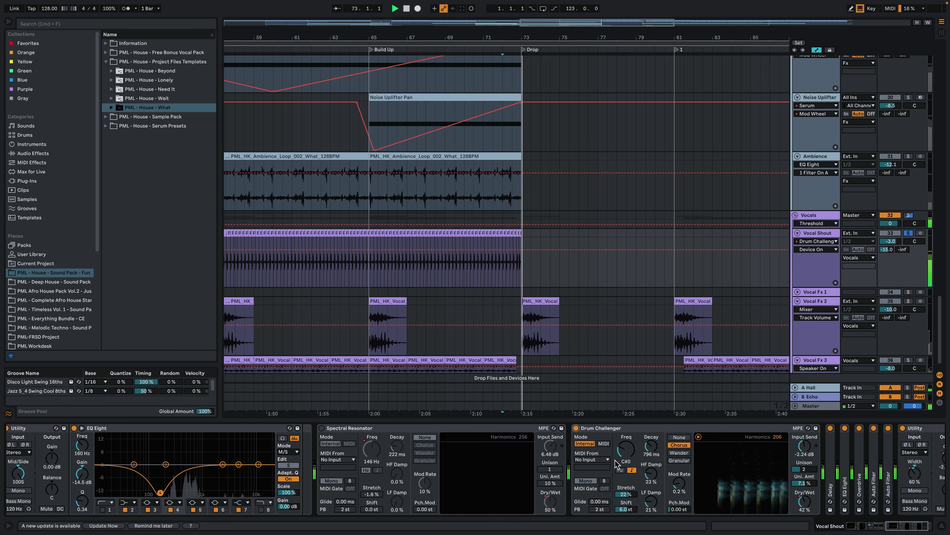
left_click(322, 428)
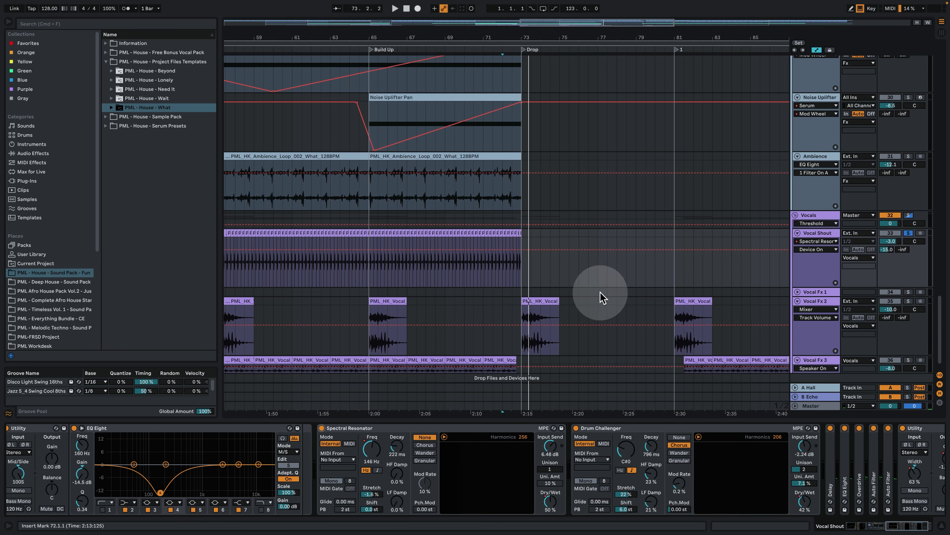
Unfold Vocal Shout's Delay, second EQ Eight and Overdrive to examine their settings.
scroll(912, 477, "right", 3)
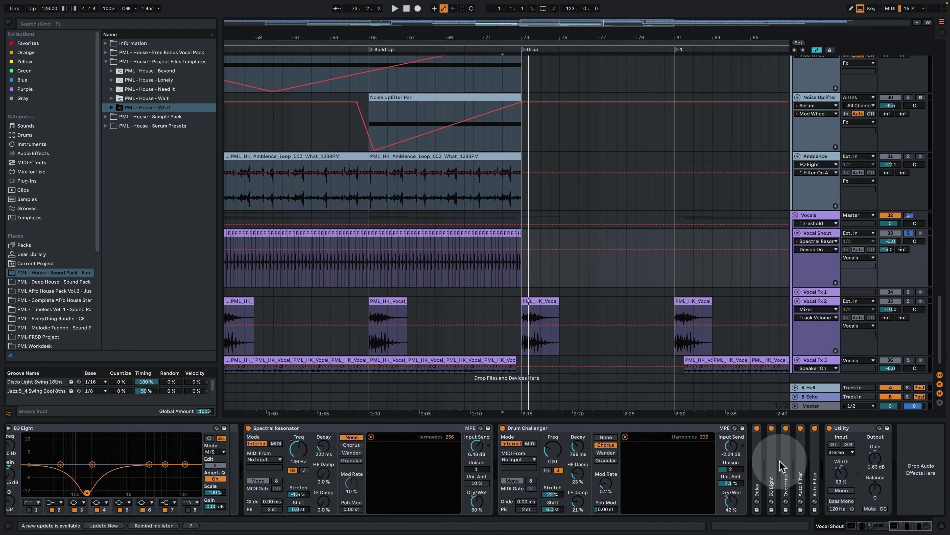
double_click(762, 464)
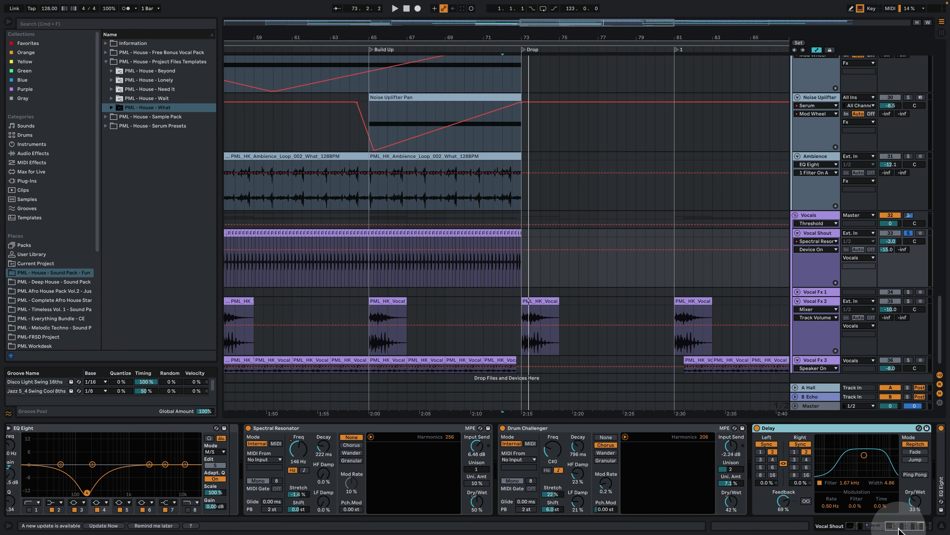
scroll(897, 530, "right", 5)
double_click(769, 472)
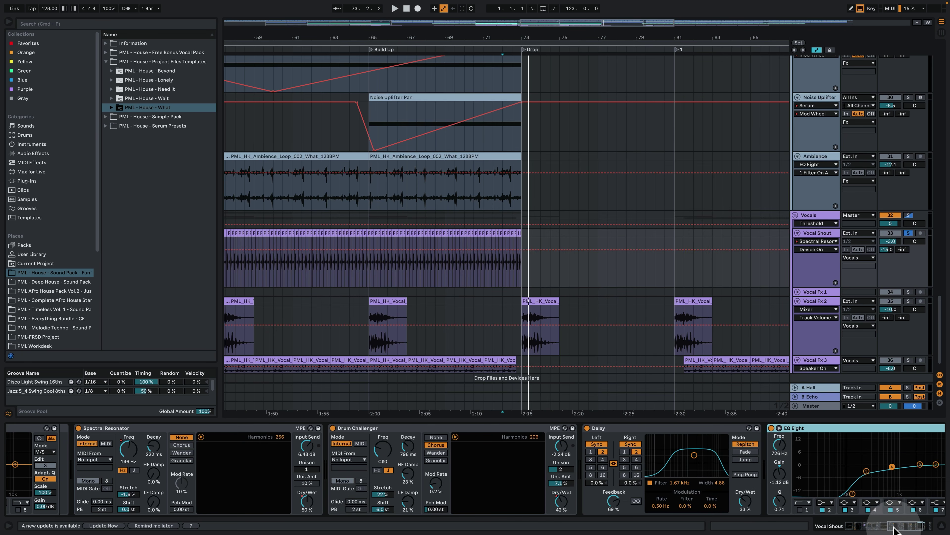
scroll(898, 526, "right", 5)
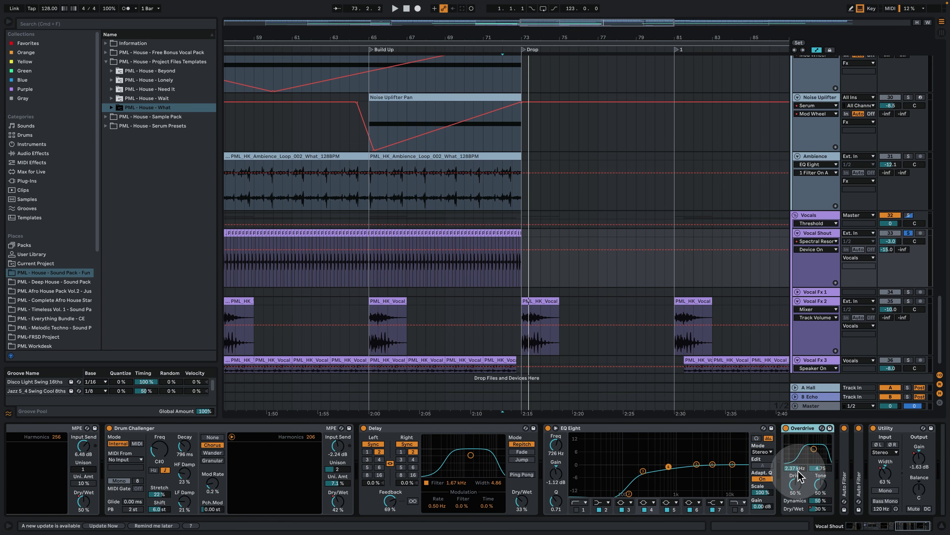
Show Overdrive's Dry/Wet automation while playing Vocal Shout from bar 66.3, and unfold its two Auto Filters.
left_click(821, 509)
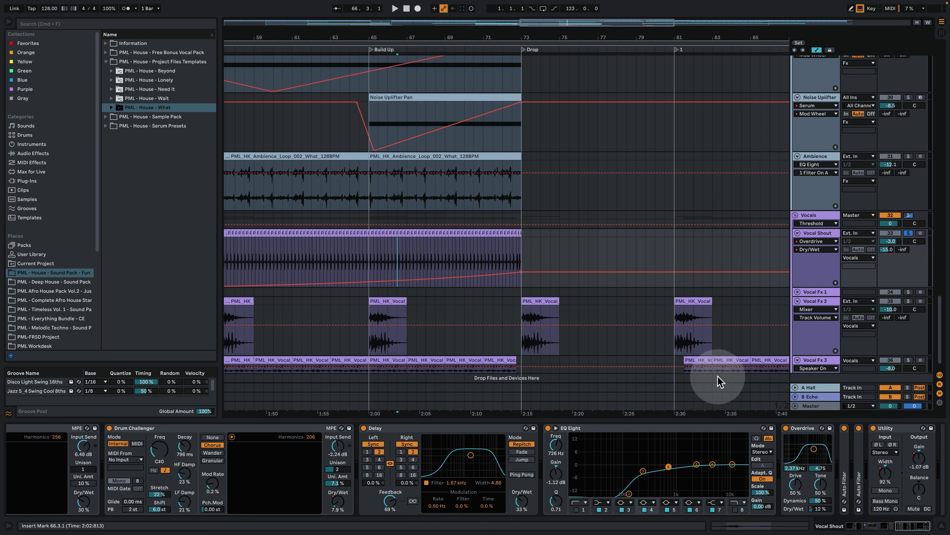
key("space")
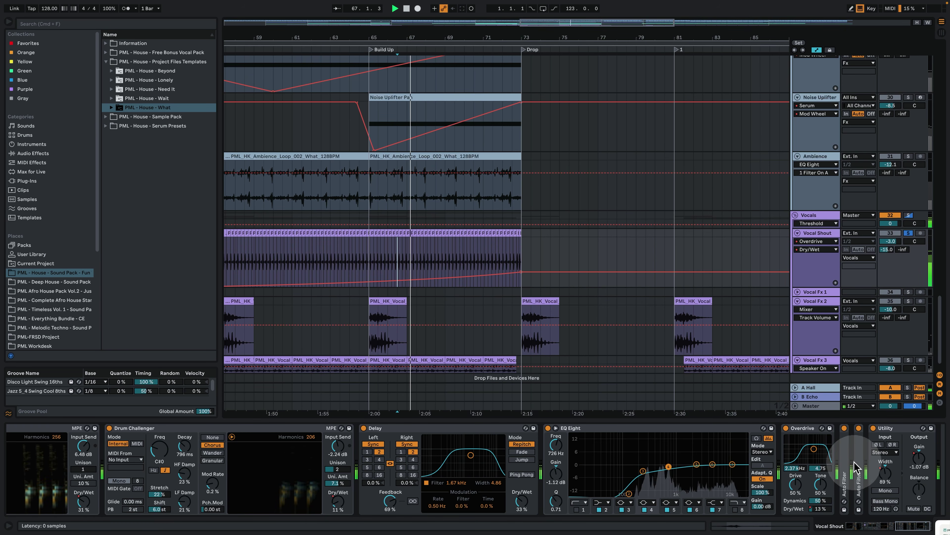
double_click(846, 458)
left_click_drag(904, 526, 943, 525)
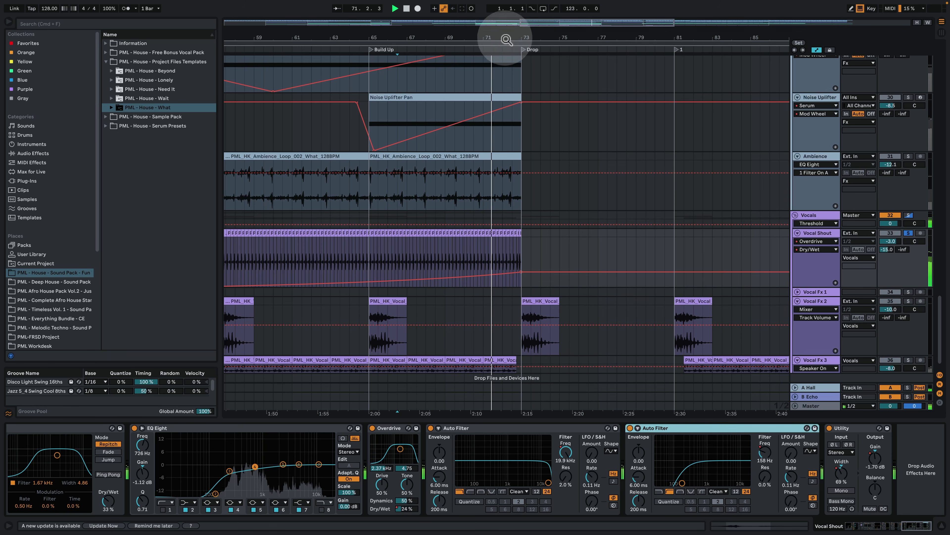
Examine Vocal Shout's Overdrive Dry/Wet automation across the breaks and build-ups, checking the device chain at bar 69.
left_click_drag(506, 38, 506, 7)
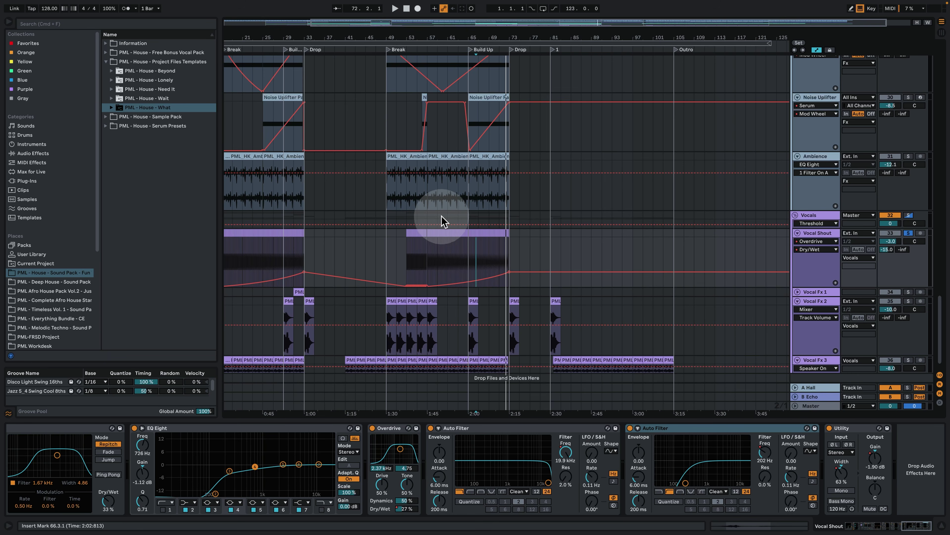
left_click(464, 235)
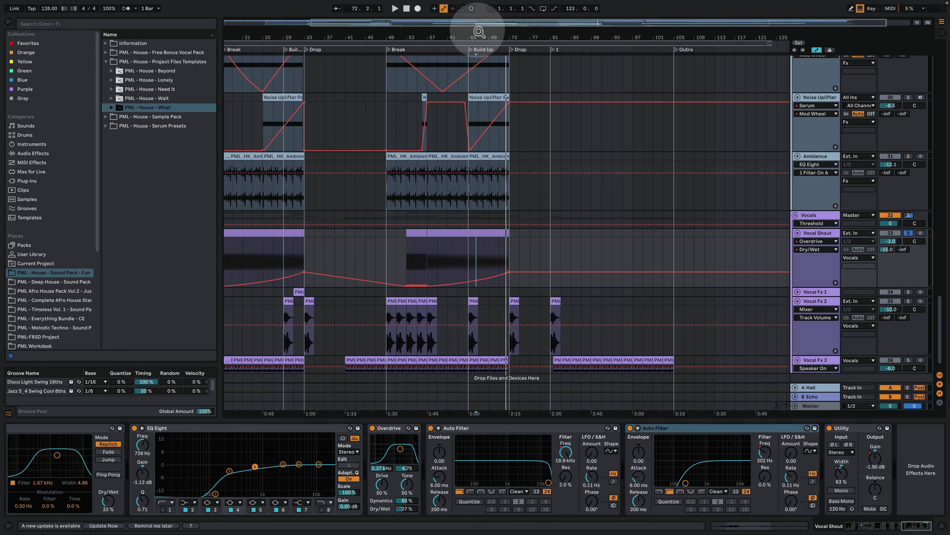
left_click_drag(541, 32, 541, 34)
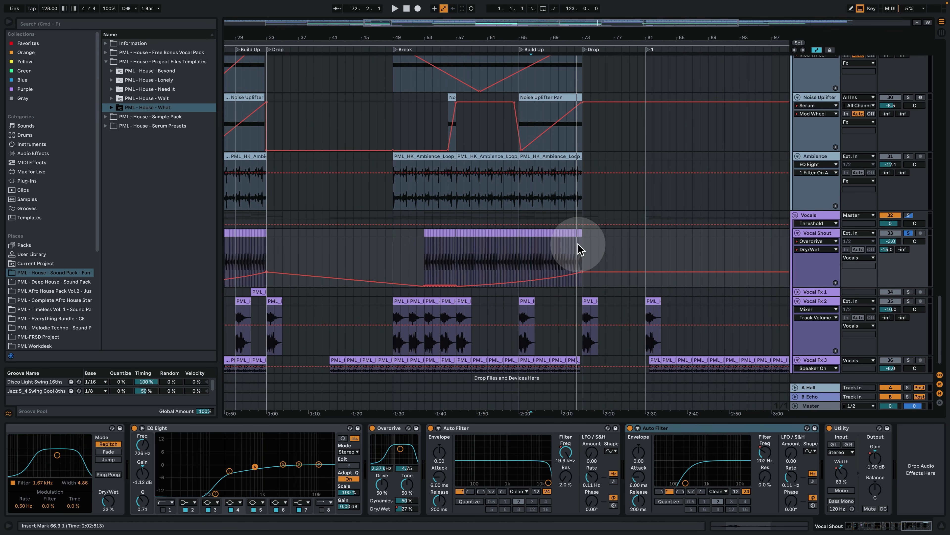
left_click(522, 280)
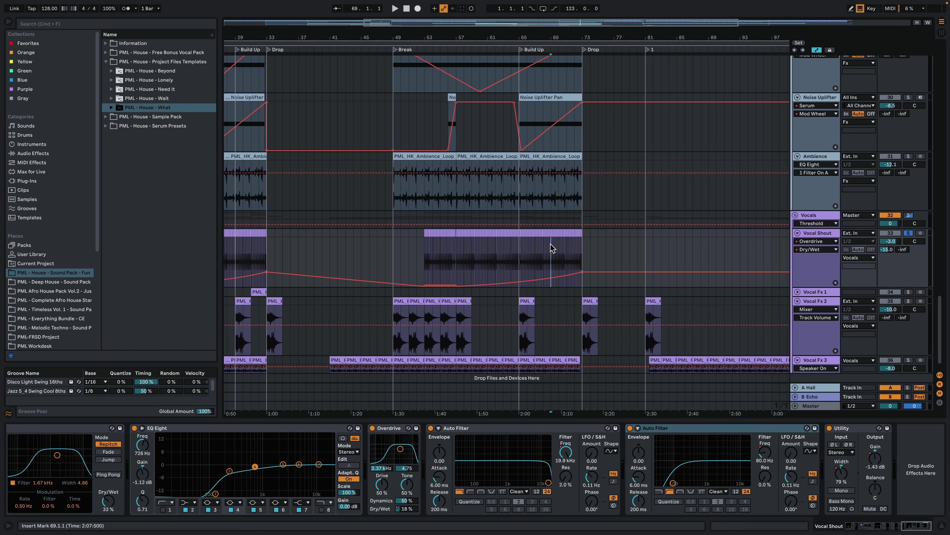
left_click(512, 283)
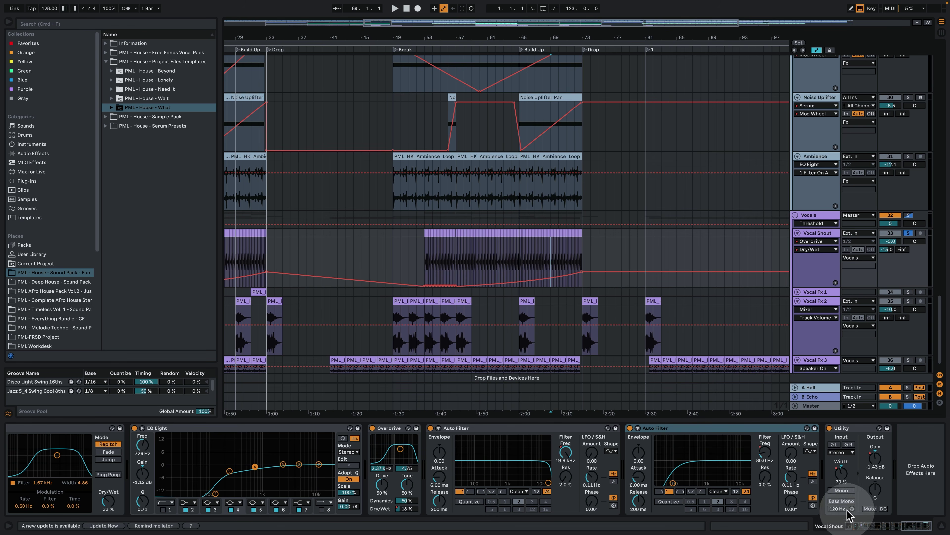
left_click_drag(911, 526, 901, 526)
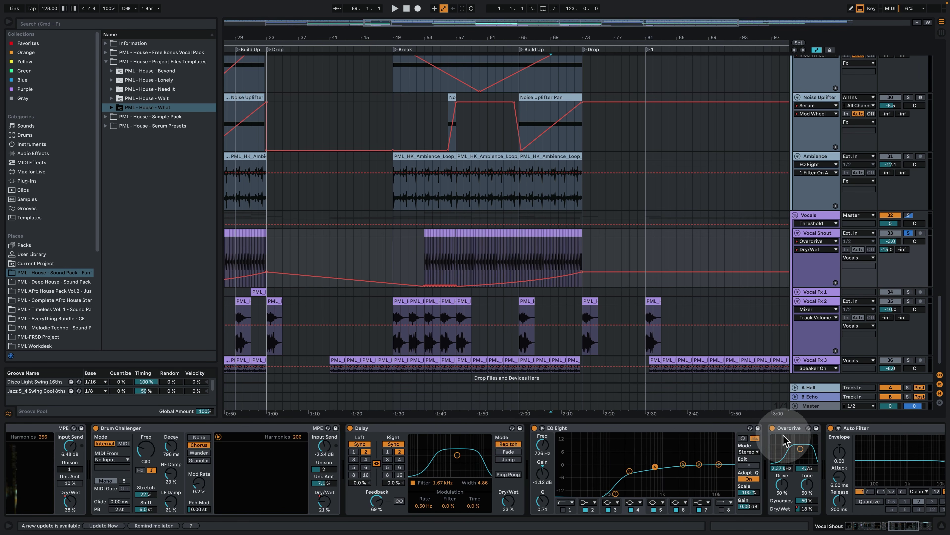
scroll(655, 221, "down", 1)
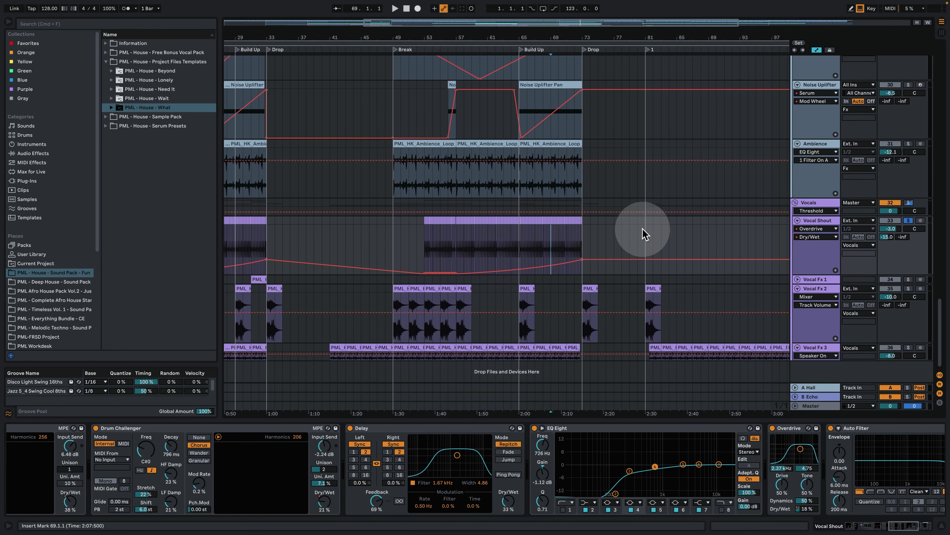
key("minus")
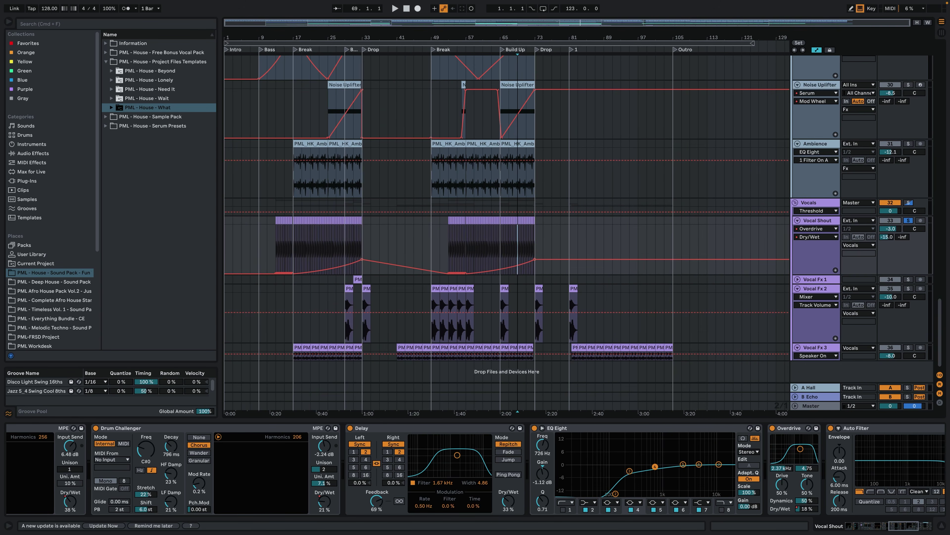
Unfold the Vocal Fx 1 track and play its clip soloed from bar 31 up to the first drop.
left_click(502, 303)
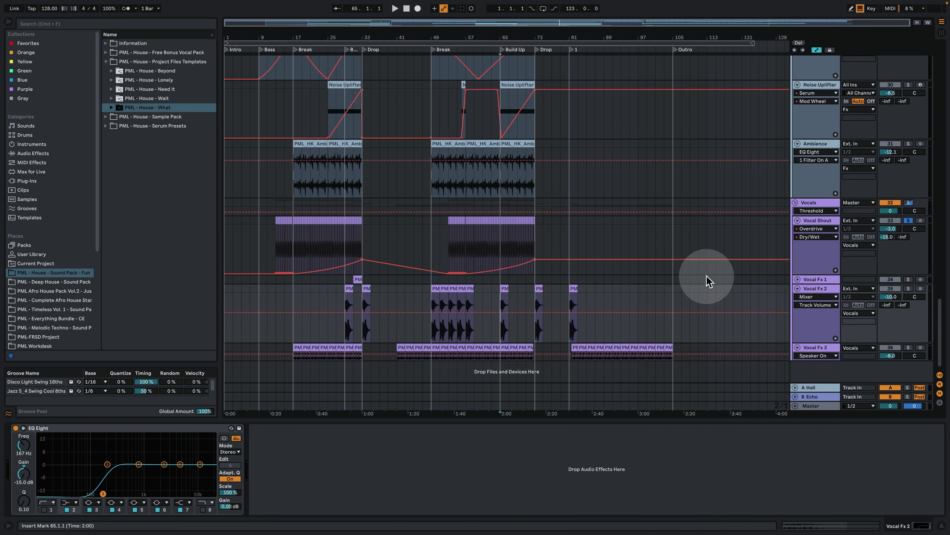
left_click(798, 279)
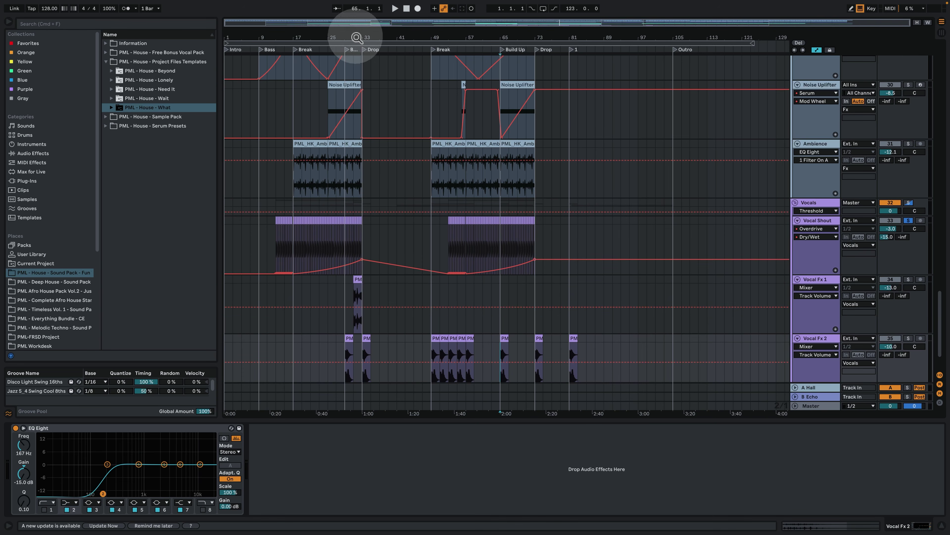
left_click_drag(357, 37, 399, 36)
left_click(594, 298)
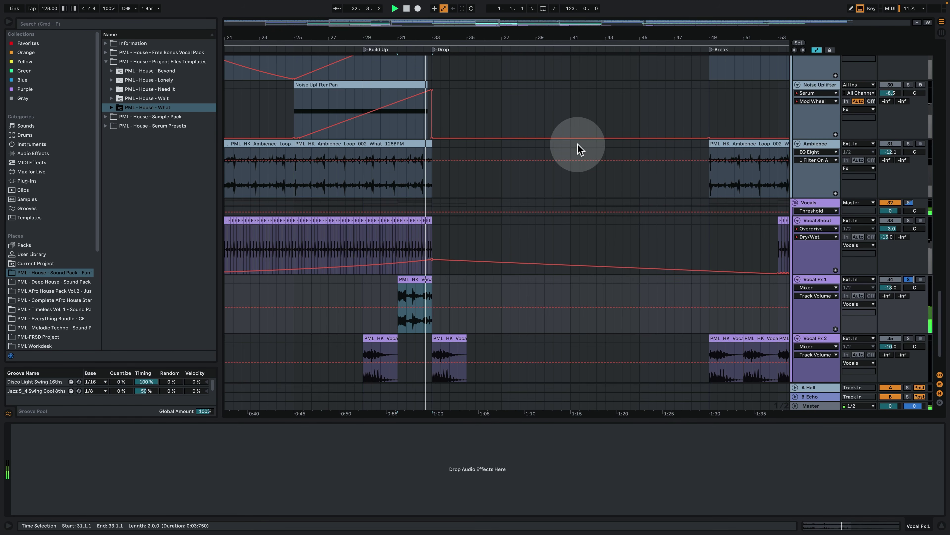
key("space")
left_click_drag(416, 36, 417, 67)
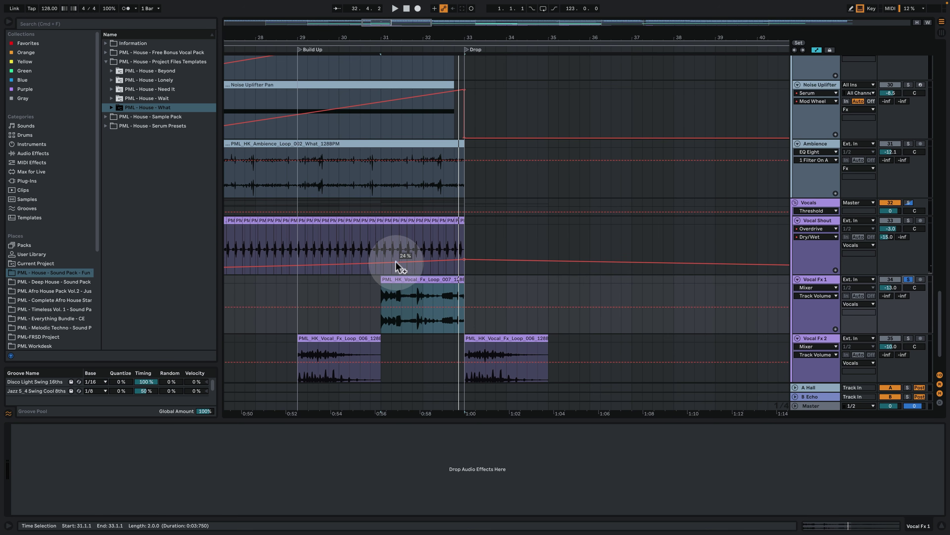
Solo Vocal Fx 2 and play its clip at the start of the first build-up from bar 29.
scroll(392, 272, "down", 2)
left_click_drag(384, 34, 494, 38)
left_click(496, 333)
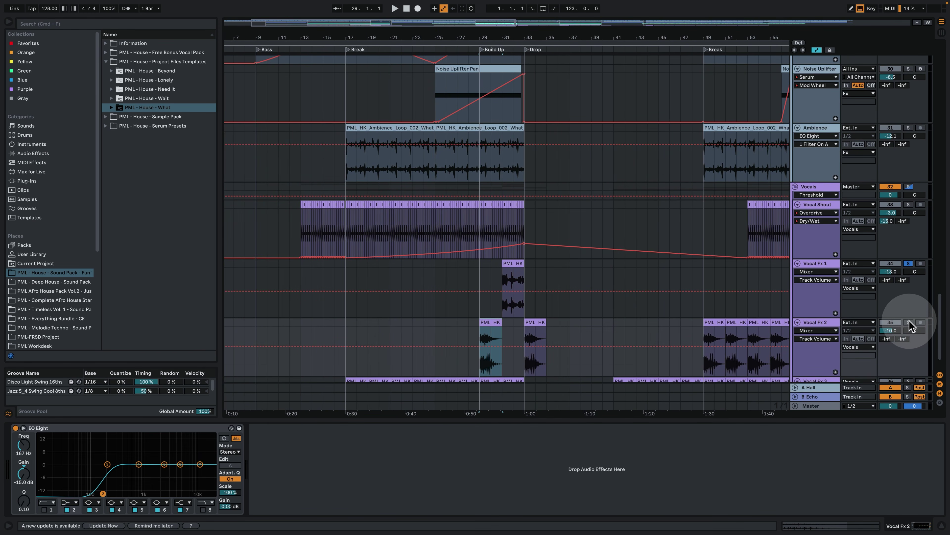
key("space")
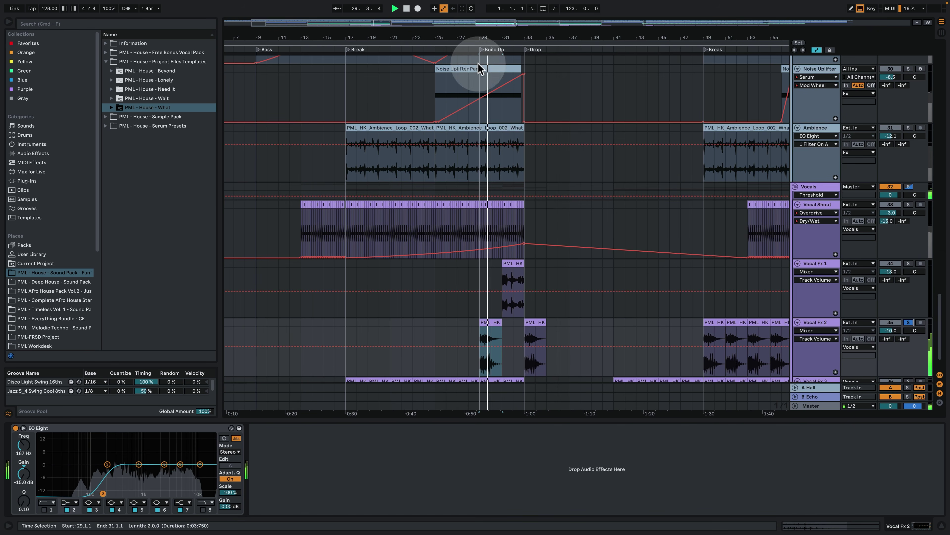
mouse_move(486, 36)
left_mouse_down()
mouse_move(475, 67)
mouse_move(460, 36)
mouse_move(479, 38)
left_mouse_up()
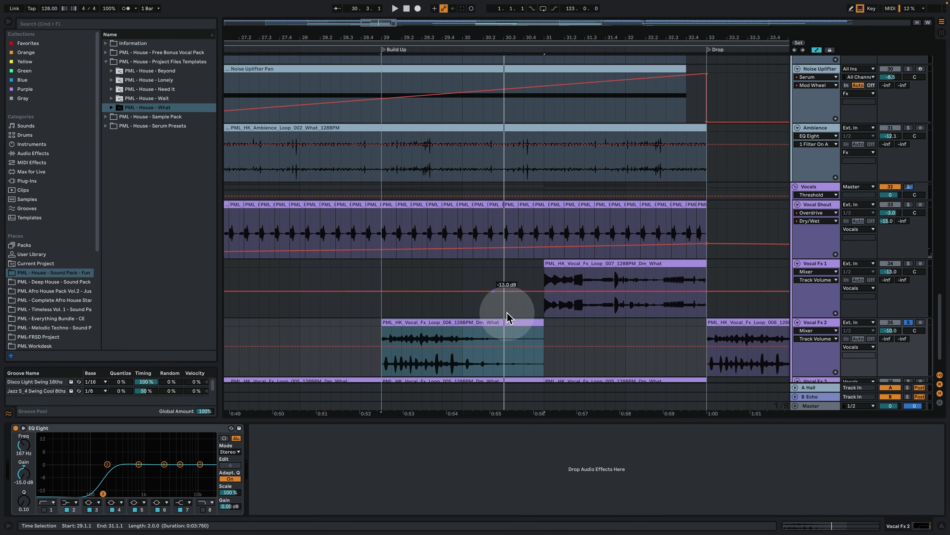
Replay the soloed Vocal Fx 2 clip from bar 29, examining its waveform and decay up to bar 31.
scroll(487, 304, "down", 2)
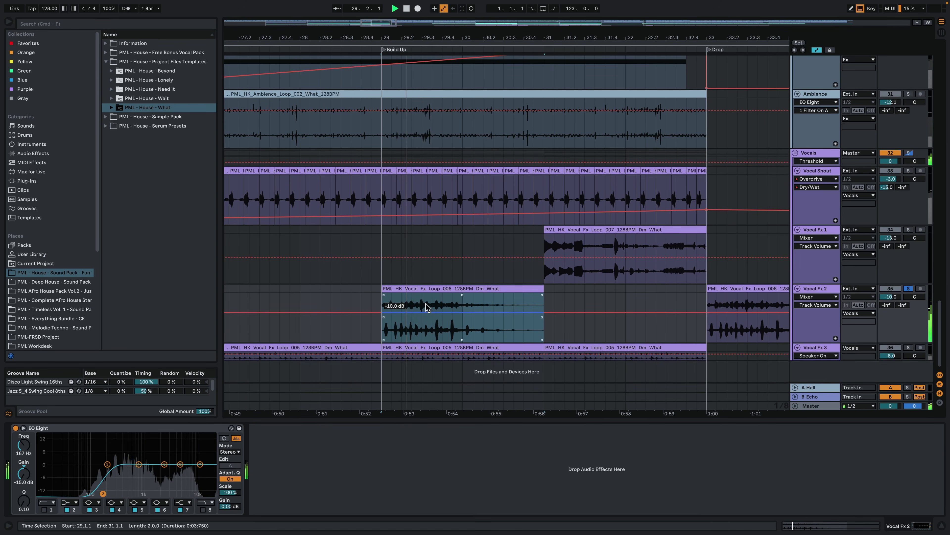
left_click_drag(428, 306, 467, 314)
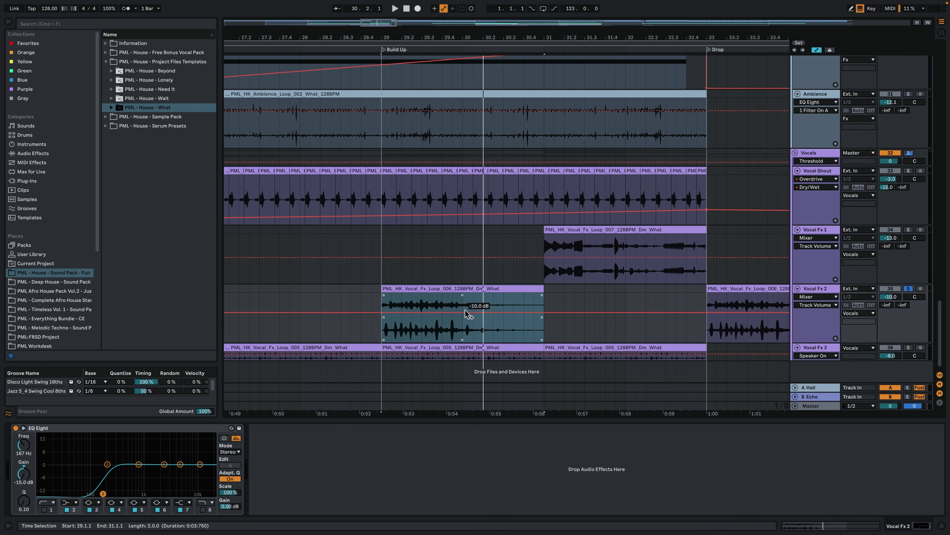
mouse_move(467, 314)
left_mouse_down()
mouse_move(504, 295)
mouse_move(507, 329)
mouse_move(545, 313)
left_mouse_up()
key("space")
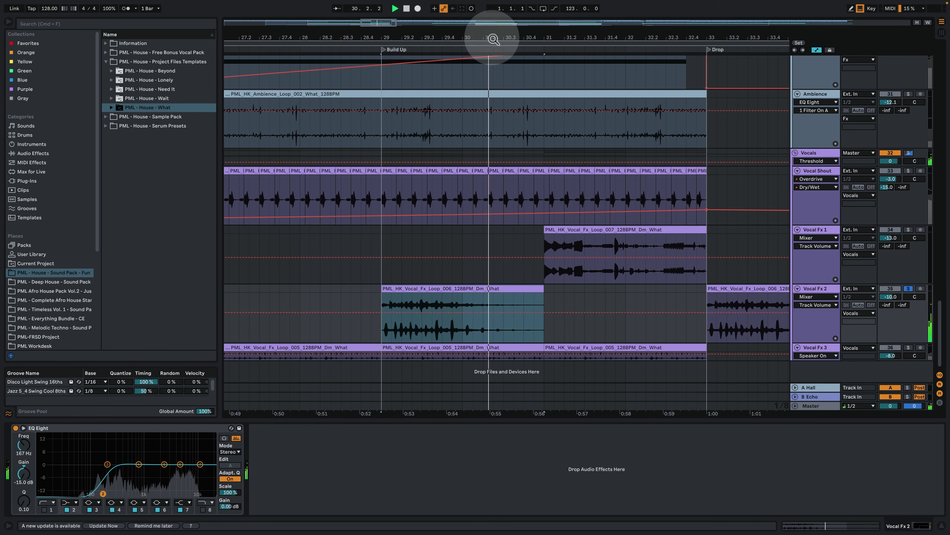
left_click_drag(492, 39, 492, 36)
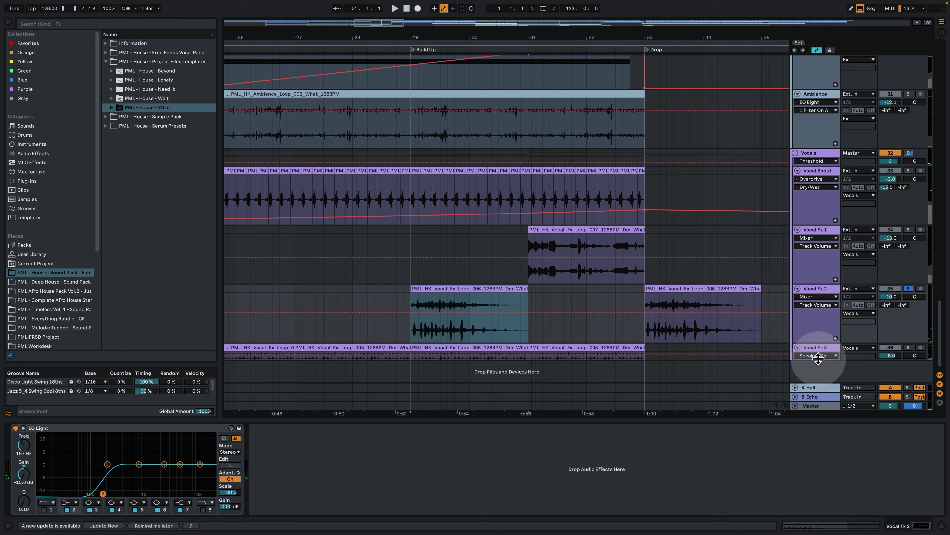
Unfold the Vocal Fx 3 track to full height and solo it.
left_click_drag(816, 359, 814, 386)
scroll(769, 322, "down", 2)
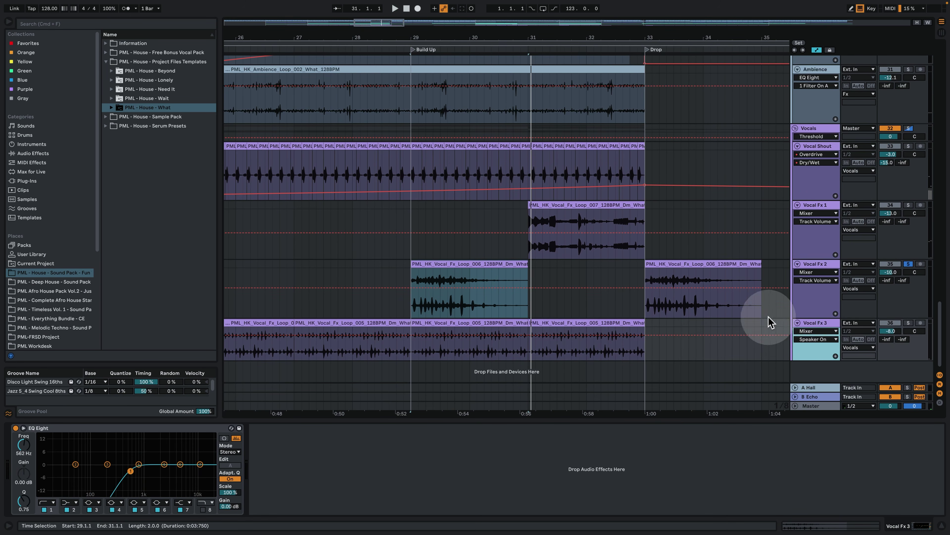
left_click(909, 322)
Solo Vocal Fx 2 and check its clip placements across the arrangement, playing the clip at the second drop from bar 73.
left_click_drag(505, 37, 468, 47)
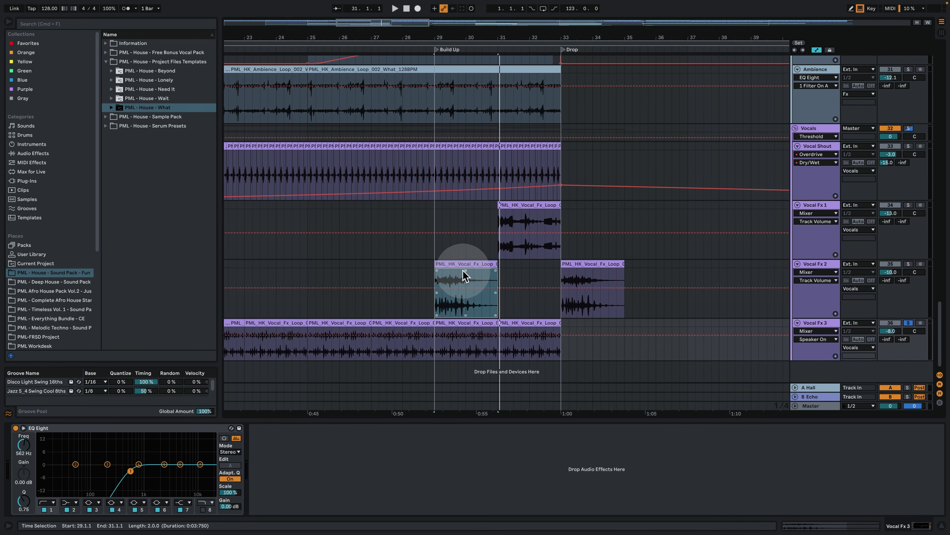
left_click(464, 275)
left_click(908, 264)
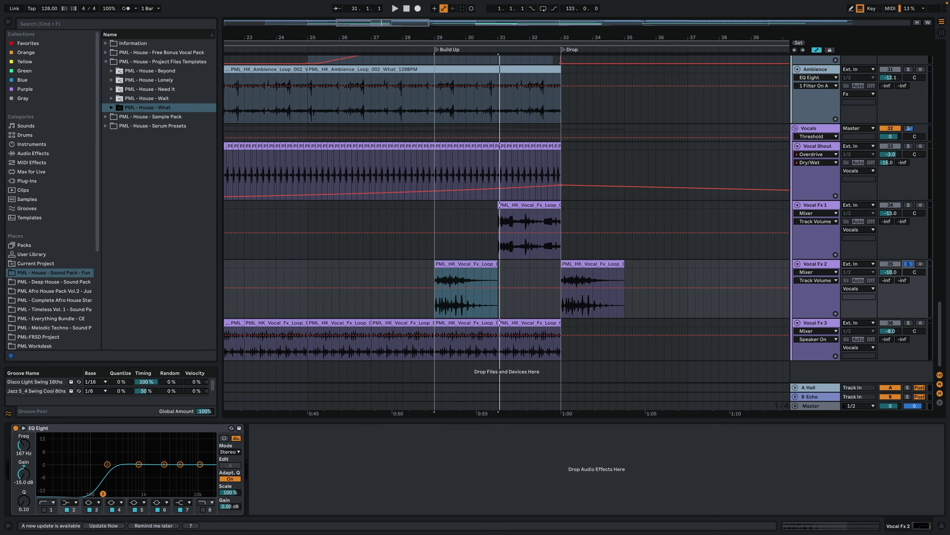
key("minus")
key("minus")
left_click(486, 279)
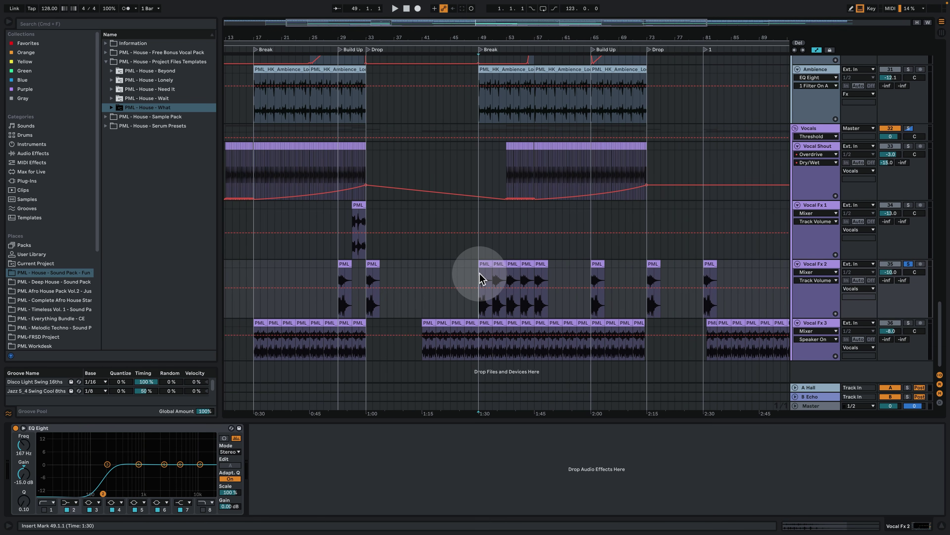
left_click(595, 281)
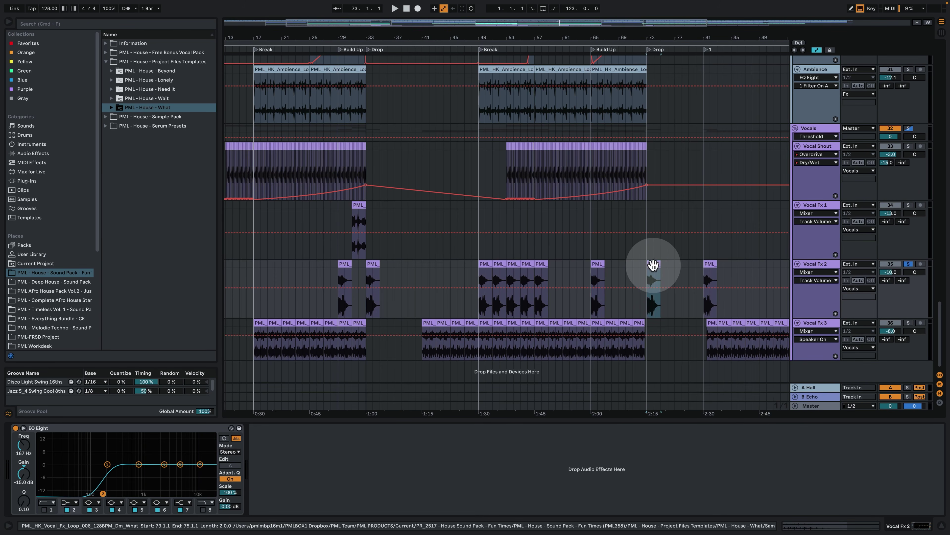
key("space")
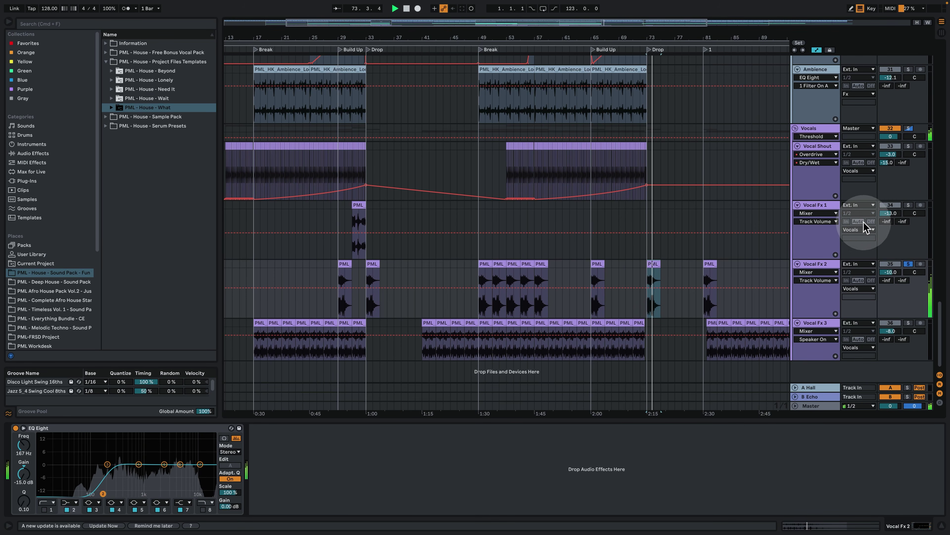
Look through the tracks up to the drums and replay the second drop from bar 73.
scroll(797, 259, "up", 10)
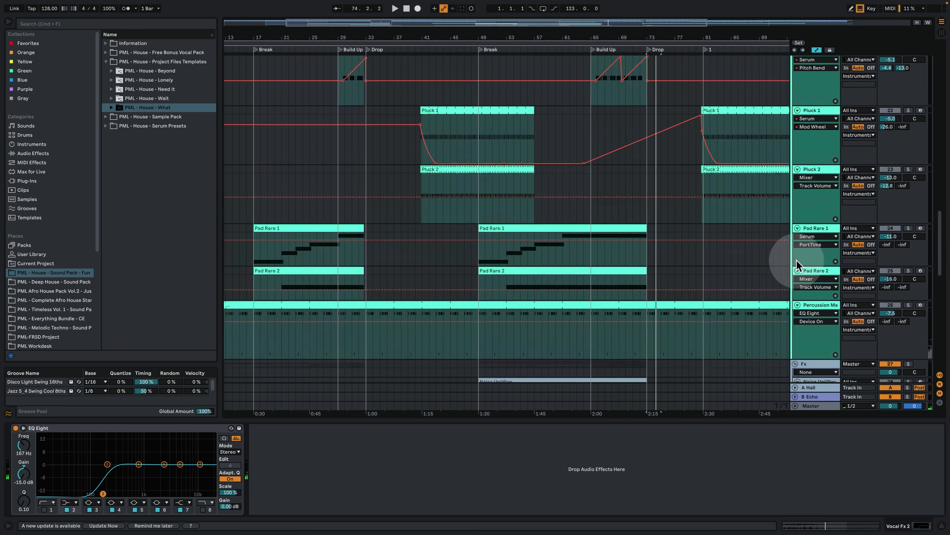
scroll(796, 262, "up", 10)
scroll(870, 157, "up", 5)
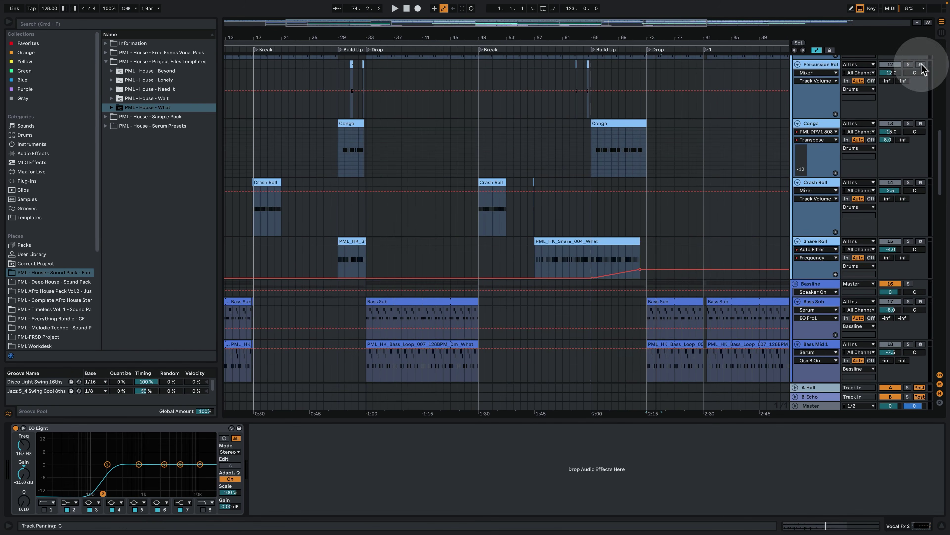
scroll(867, 239, "up", 10)
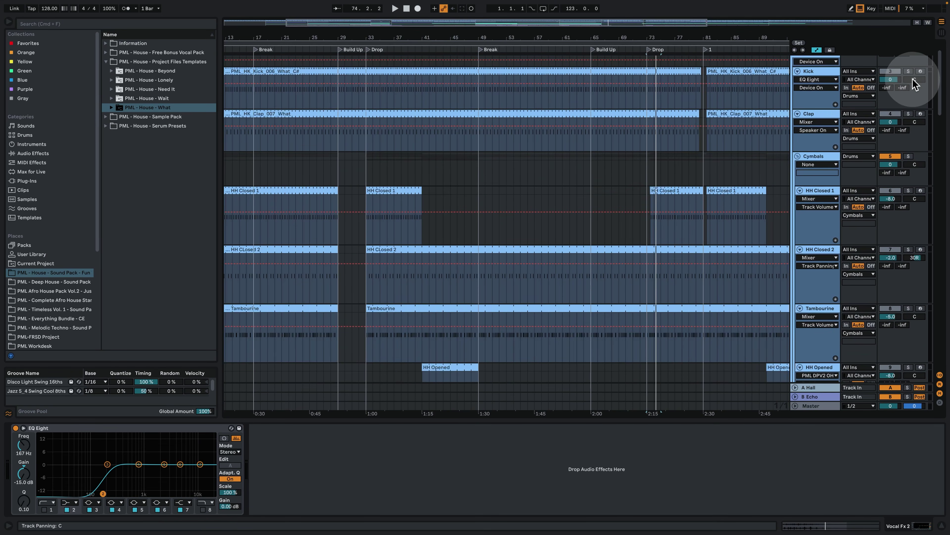
scroll(767, 333, "down", 15)
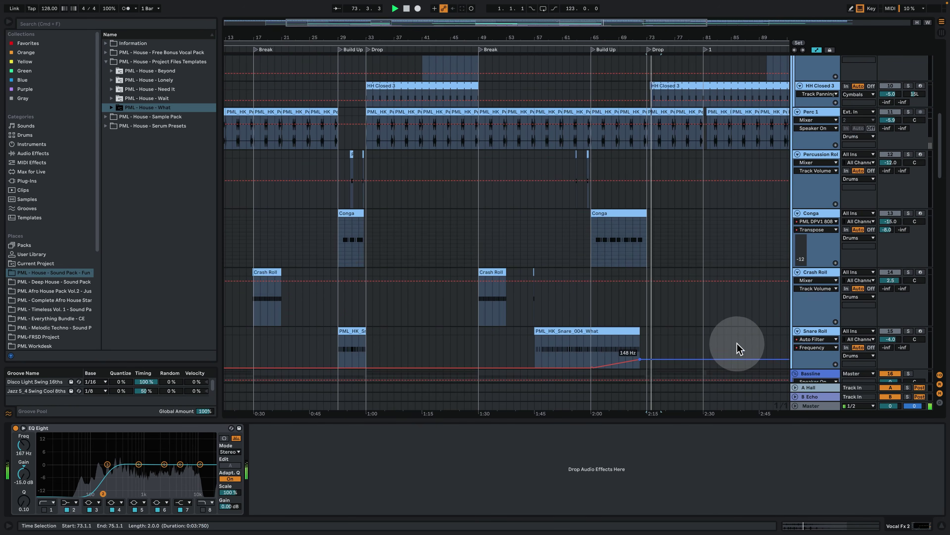
scroll(732, 345, "down", 20)
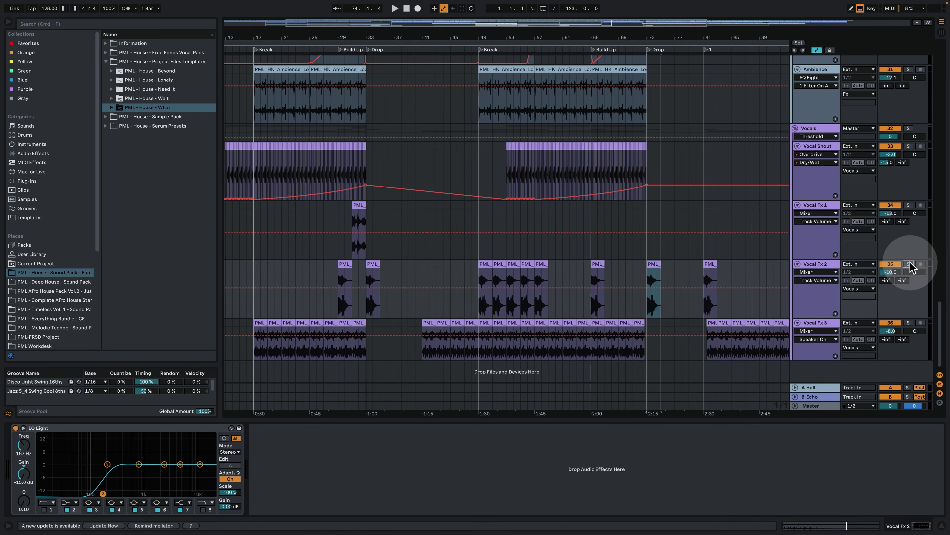
Solo Vocal Fx 3 and play its clip from bar 25, examining the clip's waveform and warp settings.
left_click(313, 324)
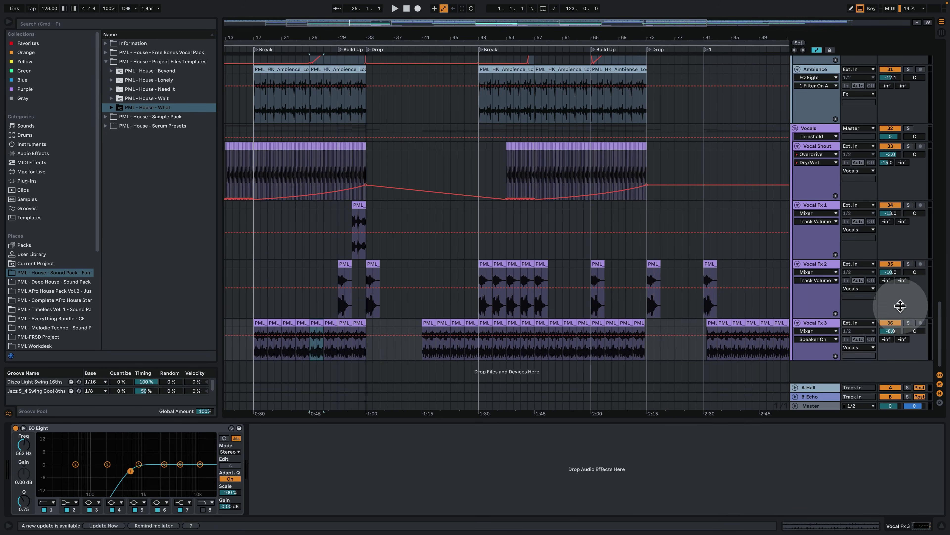
left_click(909, 323)
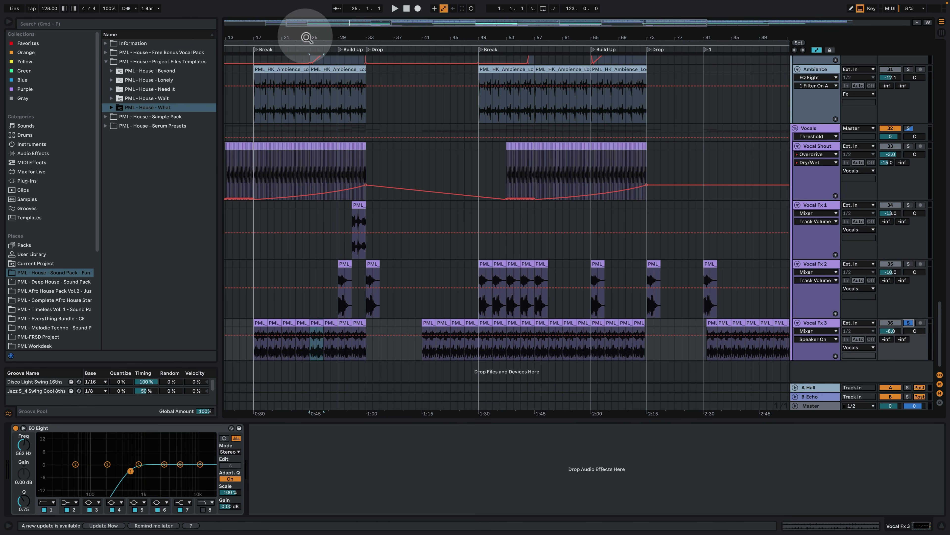
left_click_drag(292, 38, 430, 224)
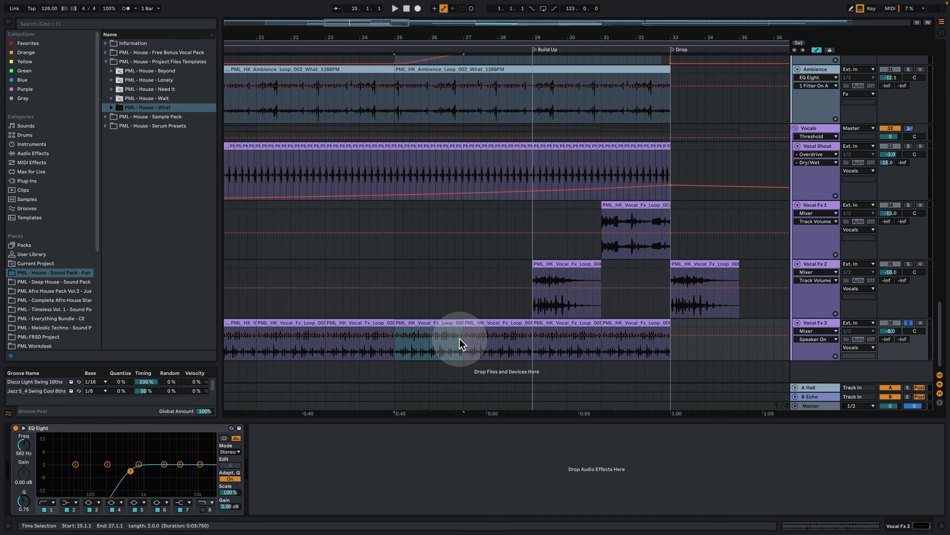
key("space")
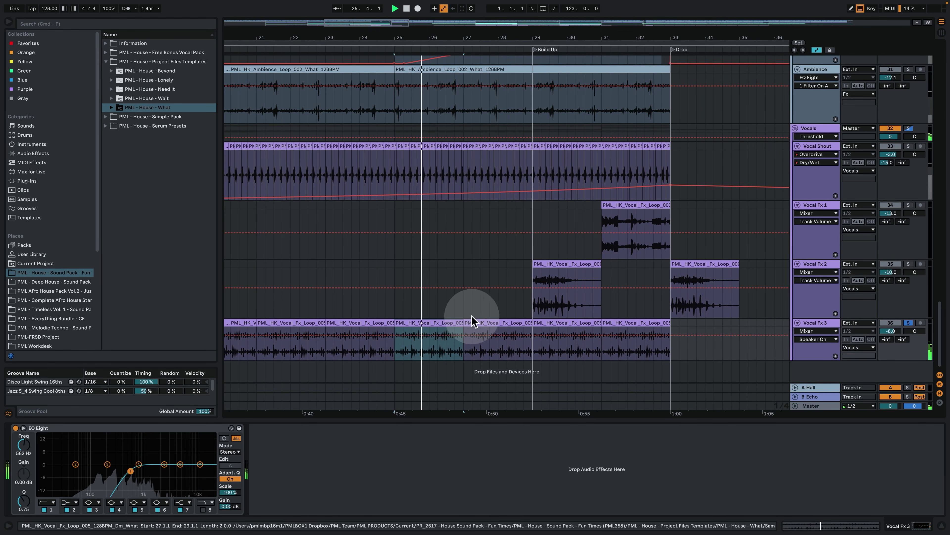
double_click(441, 321)
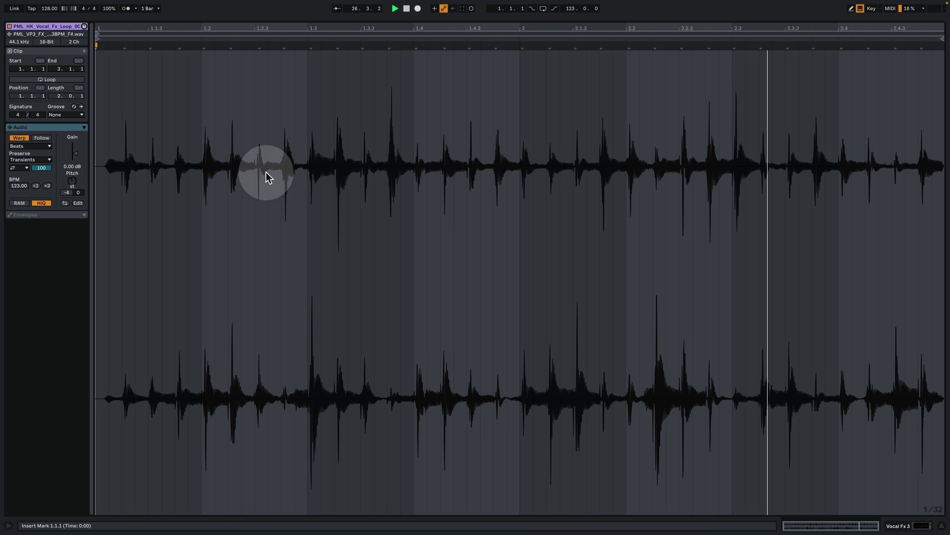
key("space")
left_click(931, 528)
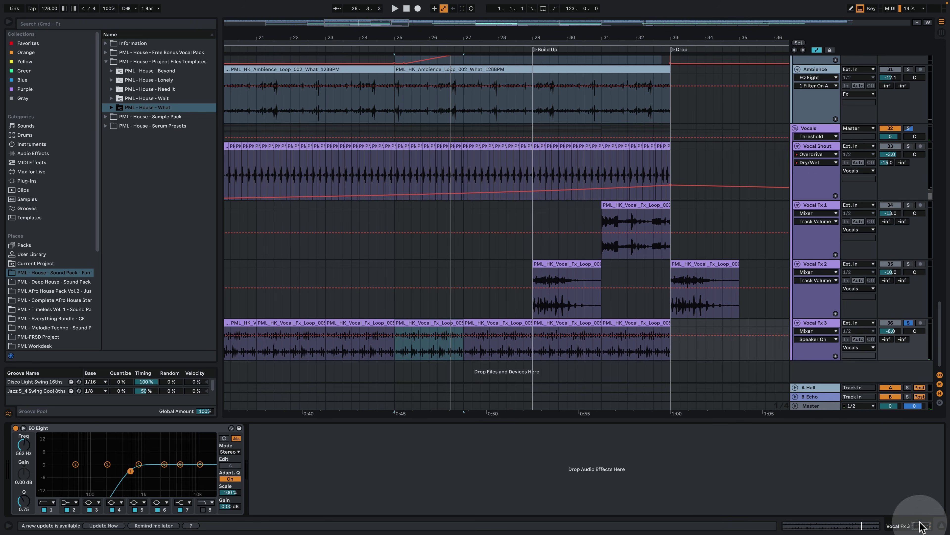
Replay Vocal Fx 3 from bar 25, unsolo it, and compare the mix from bar 41 with the track muted and active.
key("space")
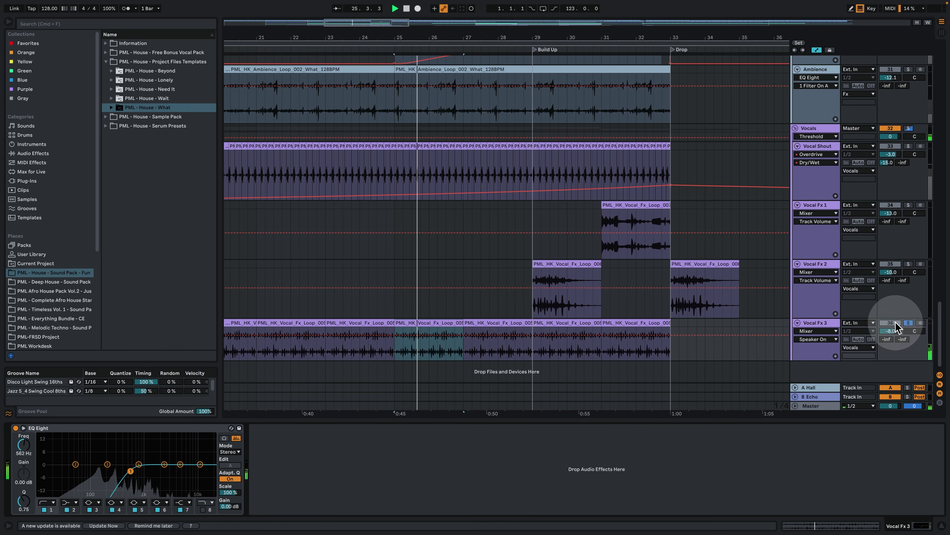
left_click(910, 324)
left_click_drag(435, 42, 441, 35)
left_click(602, 282)
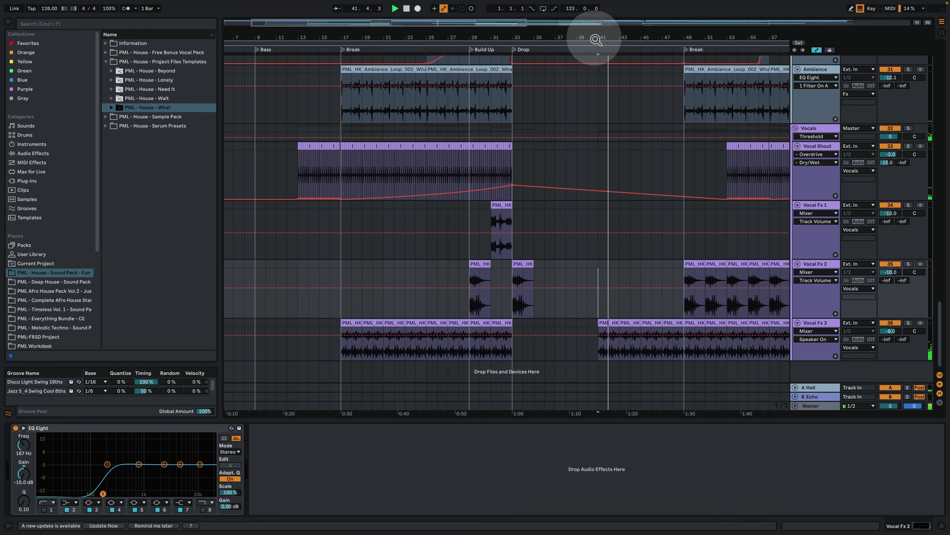
left_click_drag(600, 36, 599, 26)
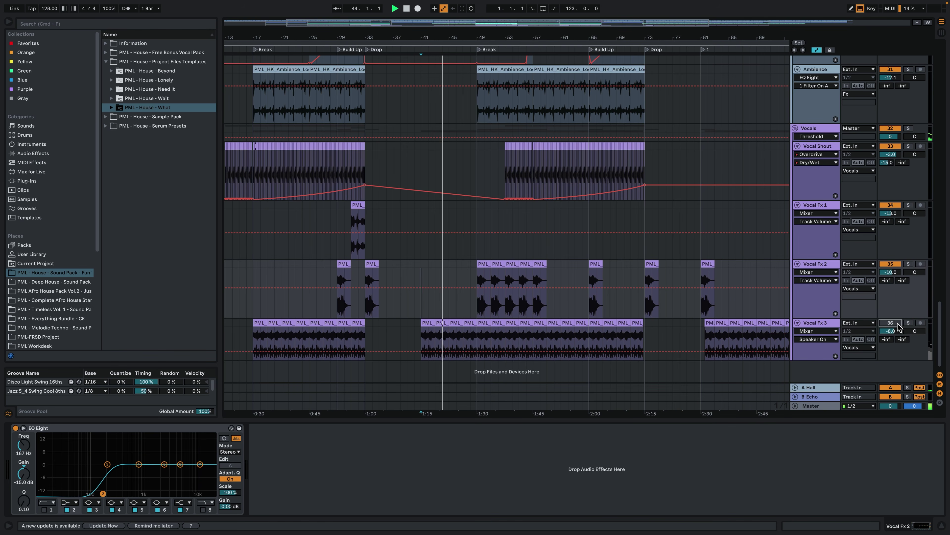
left_click(898, 325)
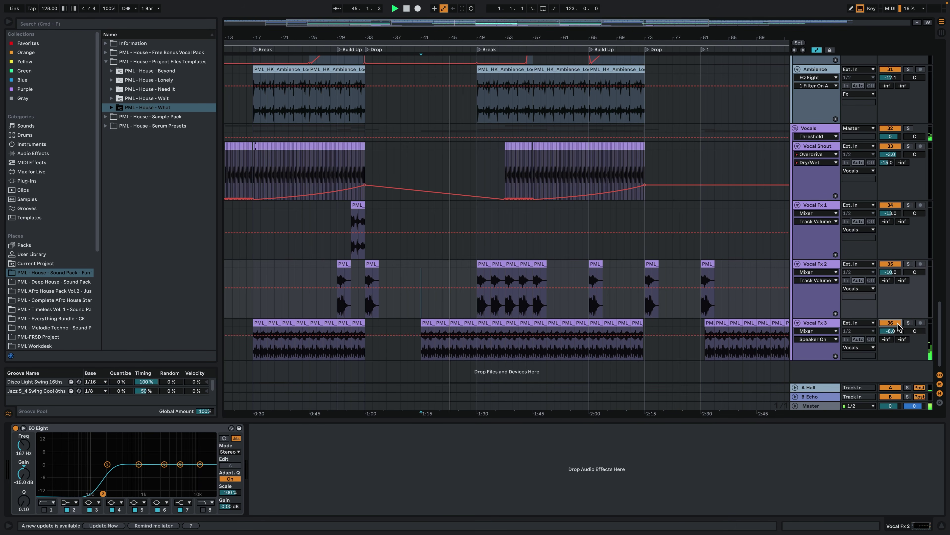
Play the section before the outro from bar 96, comparing the mix with Vocal Fx 3 muted and active.
left_click(666, 24)
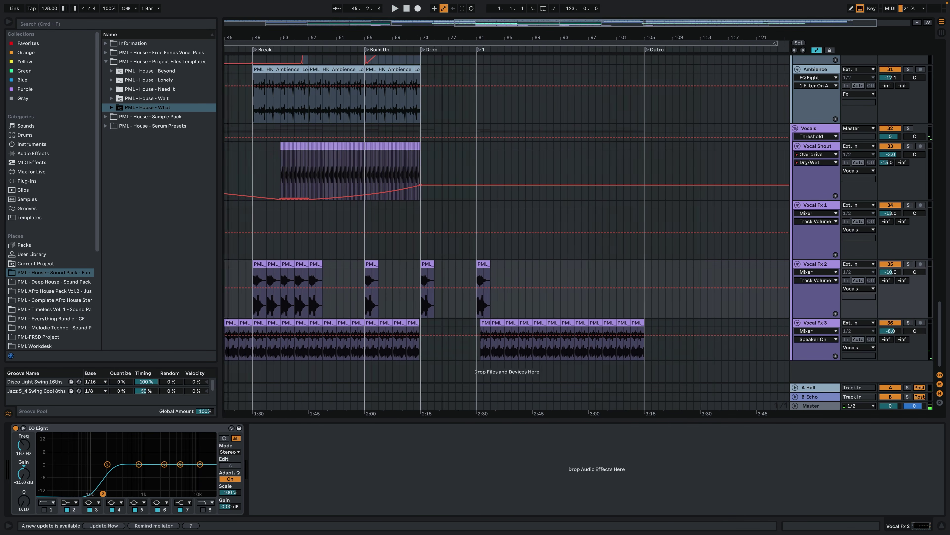
left_click(543, 288)
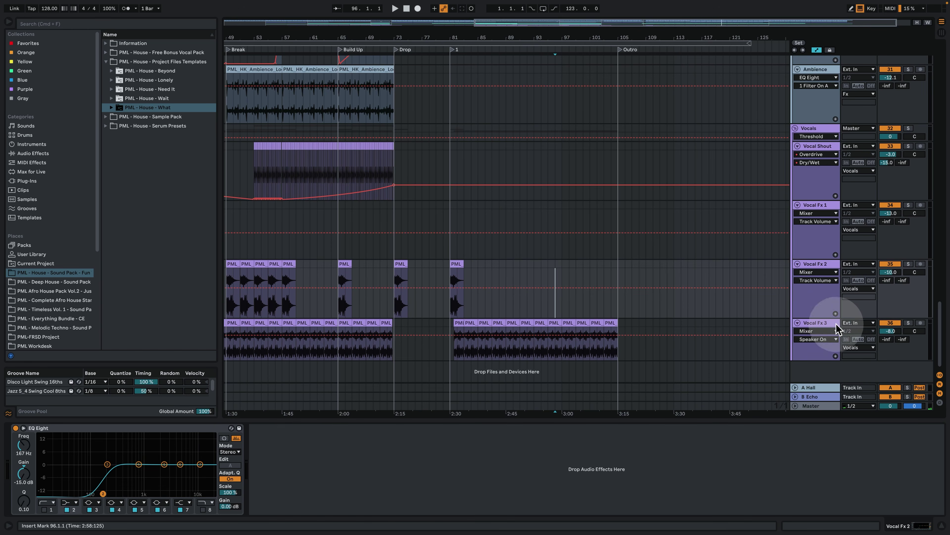
key("space")
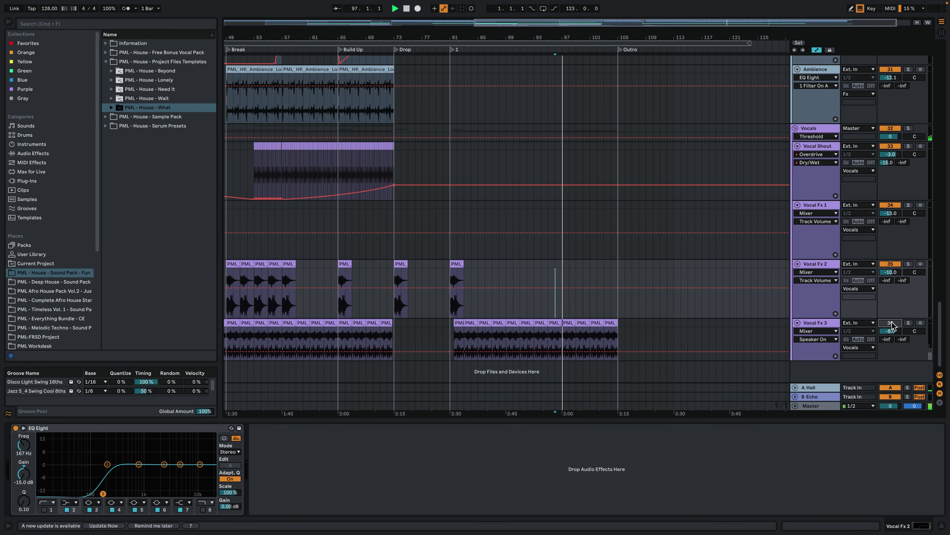
left_click(891, 323)
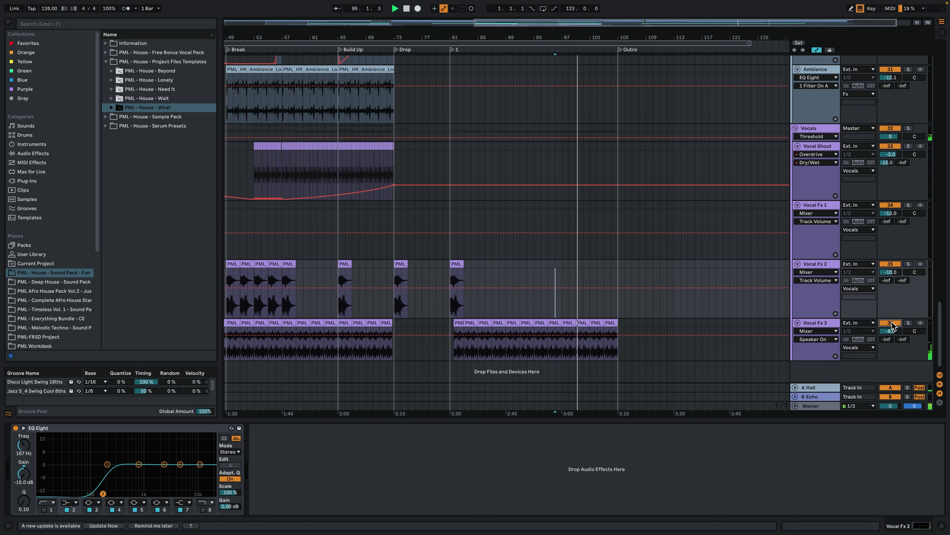
left_click(887, 317)
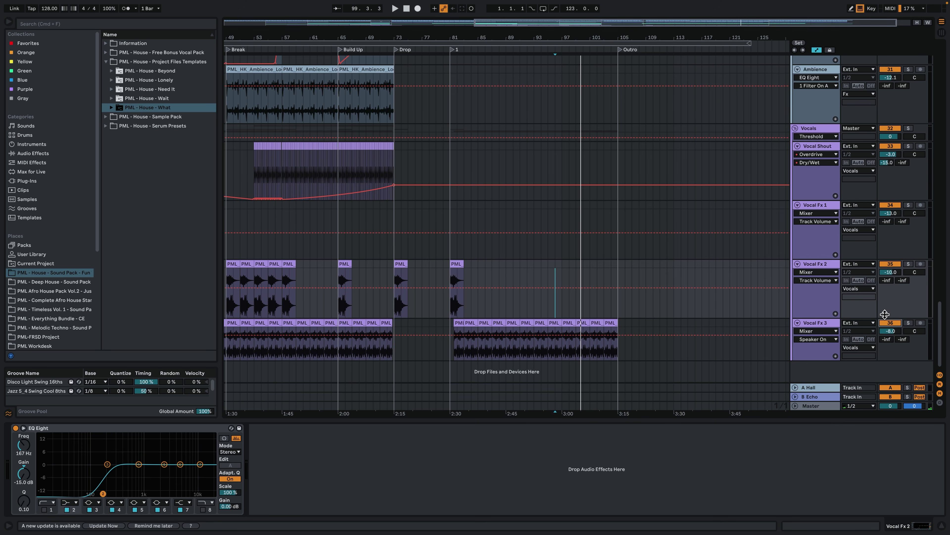
Make the Vocal Fx 3 track taller and examine the waveform and warp settings of its clip at bar 95.
left_click(822, 338)
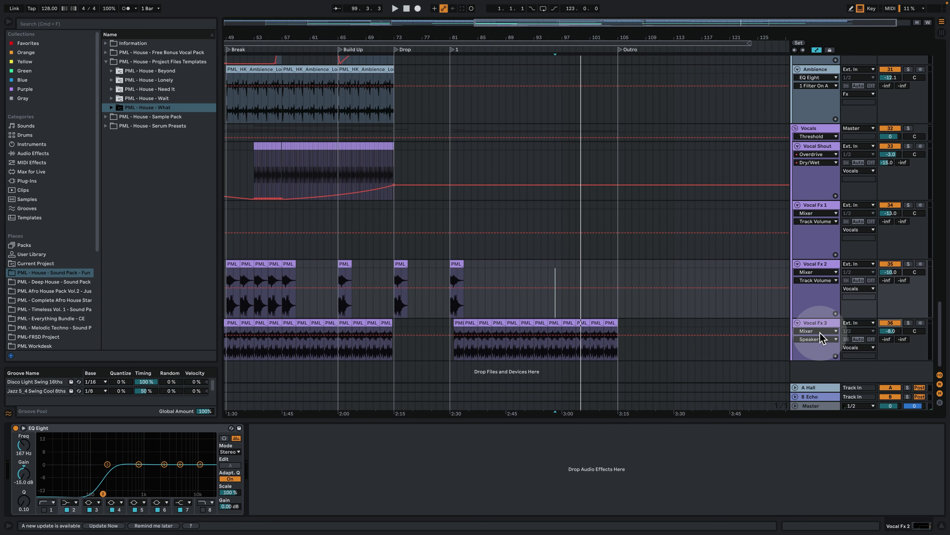
left_click_drag(812, 360, 812, 368)
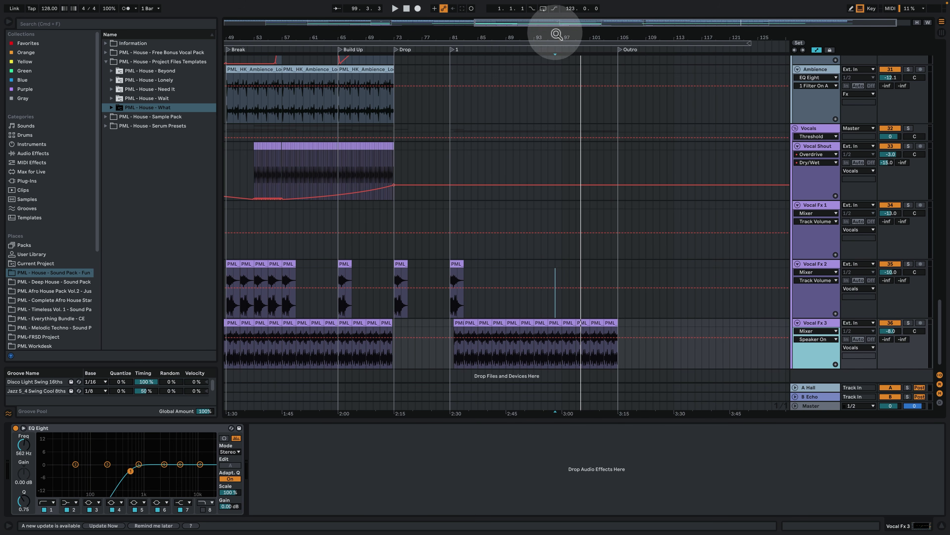
left_click_drag(555, 35, 555, 58)
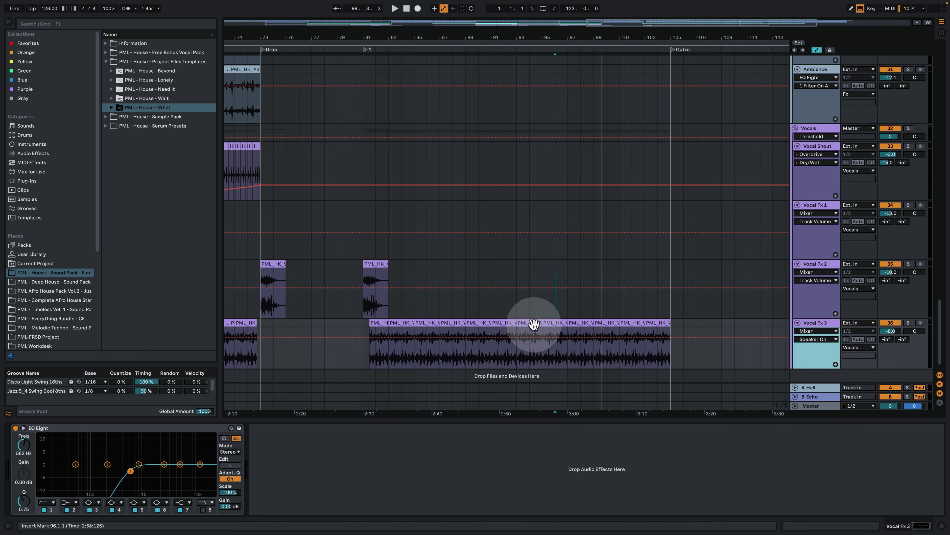
double_click(550, 319)
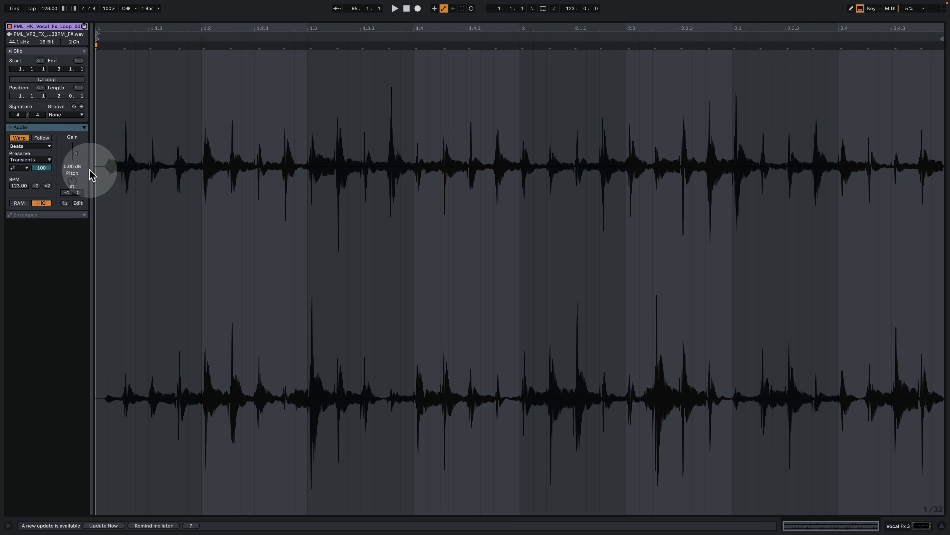
left_click(920, 525)
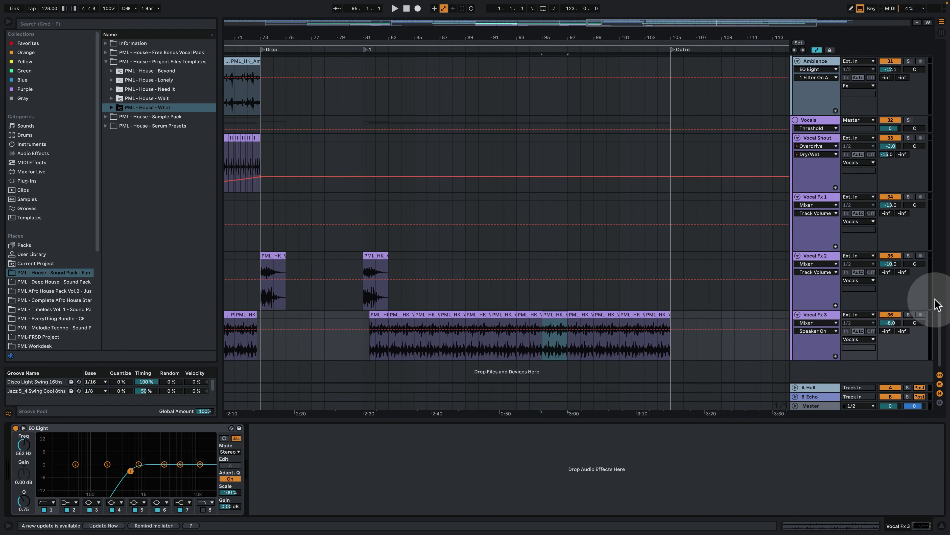
Set the bar 95 Vocal Fx 3 clip's transient envelope to 0 and turn its transient looping off, auditioning it from bar 95.
double_click(555, 314)
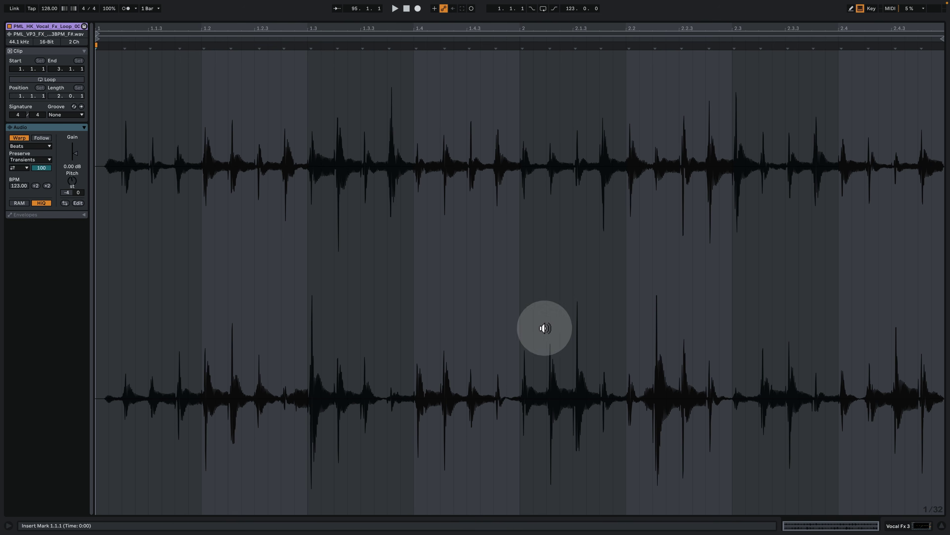
left_click(41, 167)
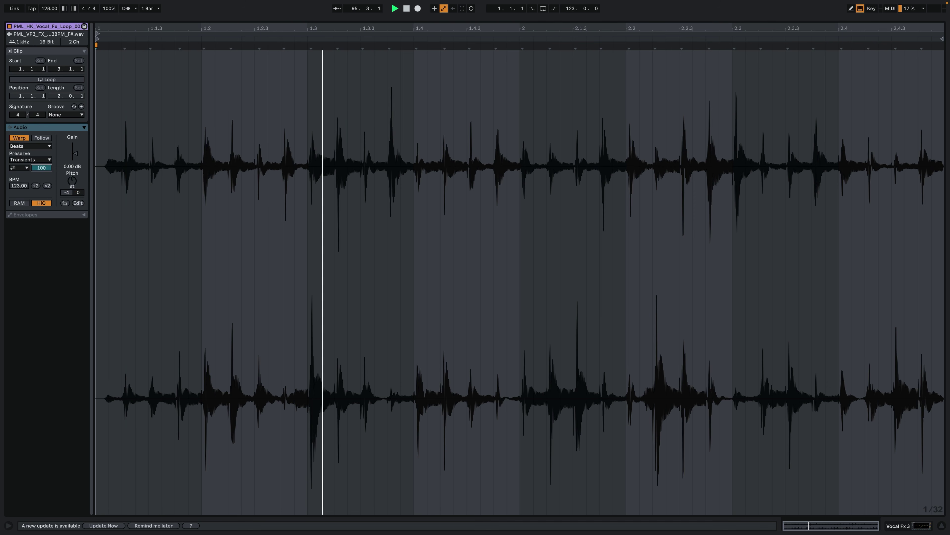
left_click_drag(41, 167, 27, 167)
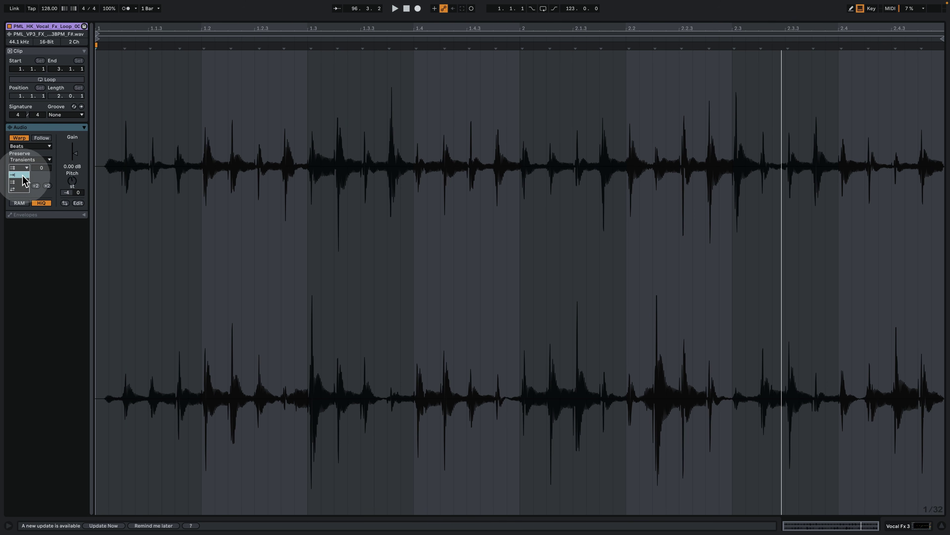
left_click(23, 176)
key("space")
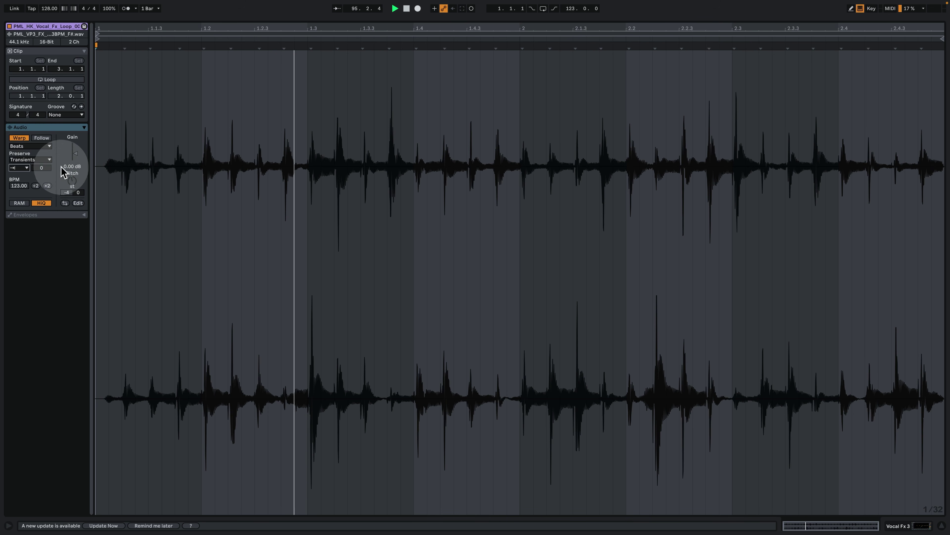
Audition the Vocal Fx 3 clip from bar 95 at several transient envelope values, set it to 100 and turn back-and-forth transient looping on.
type("4")
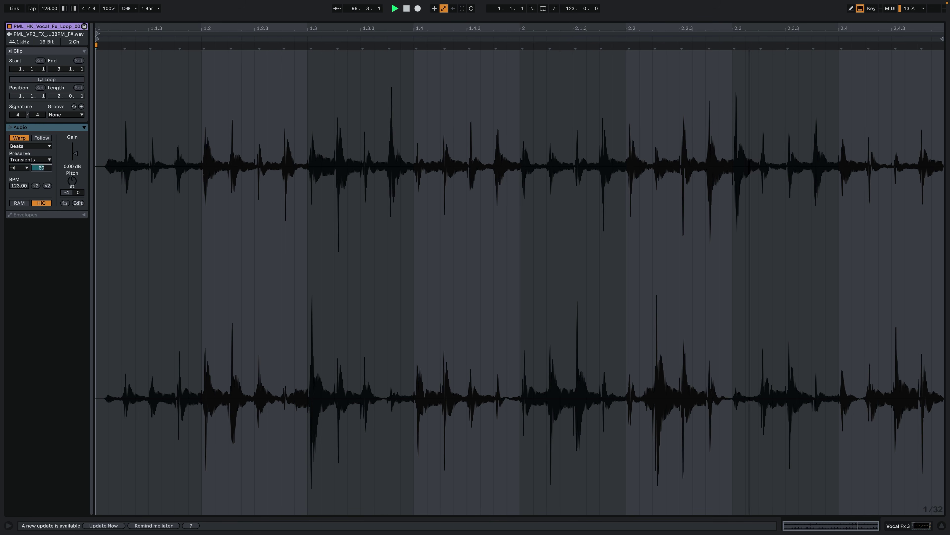
left_click(42, 169)
key("space")
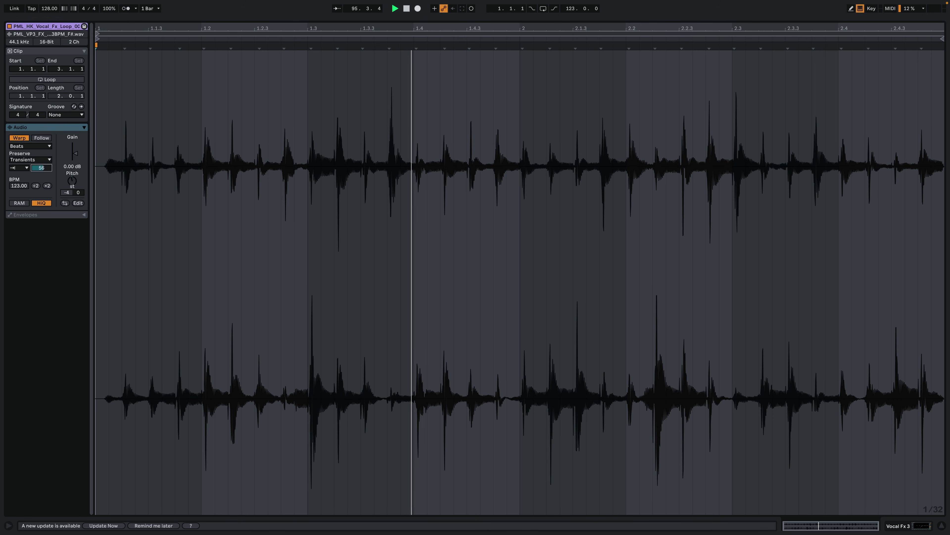
left_click(43, 168)
key("space")
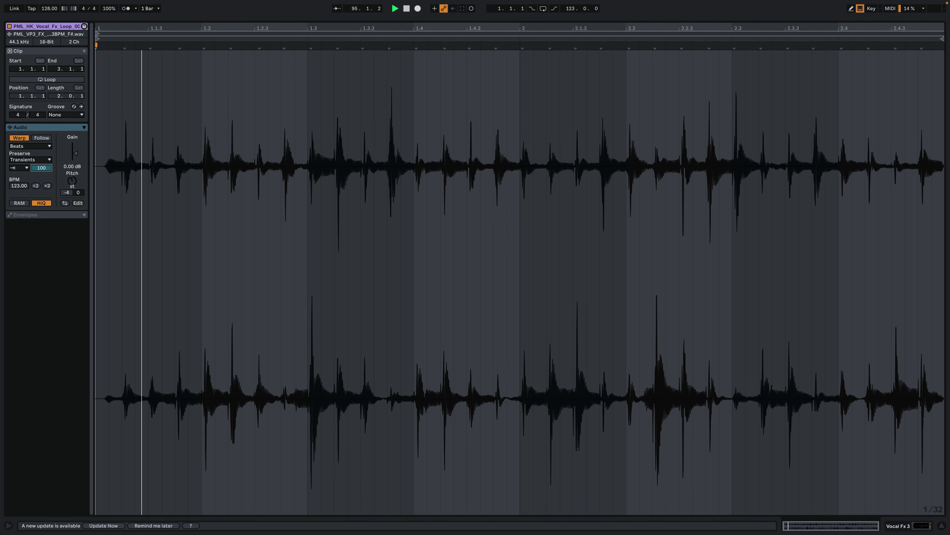
left_click_drag(43, 167, 42, 123)
left_click(20, 168)
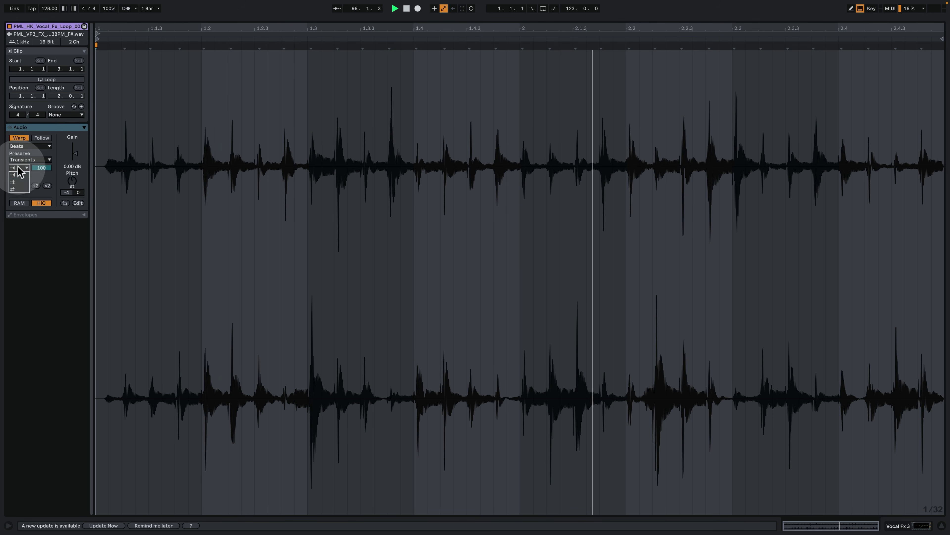
left_click(25, 191)
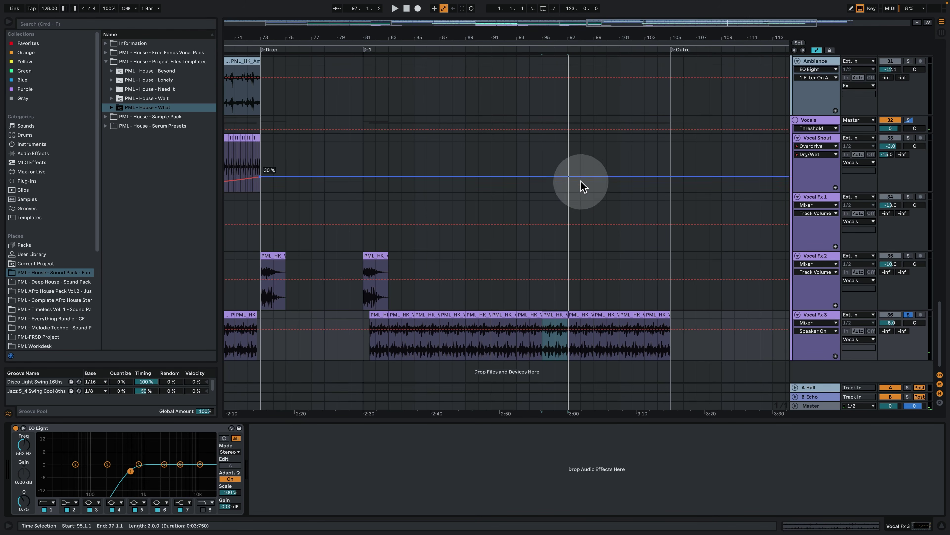
Fit the whole arrangement's width and height into view and switch off the automation display.
left_click(928, 22)
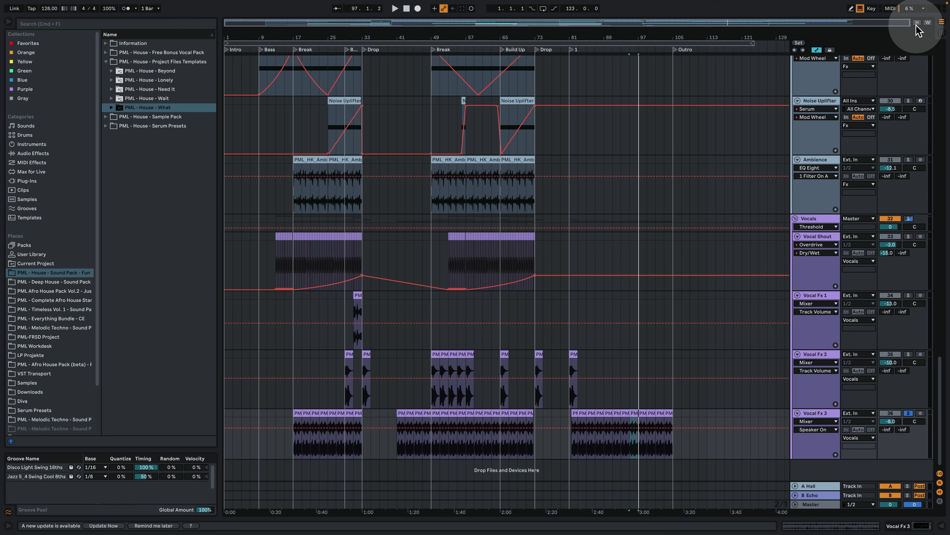
left_click(917, 22)
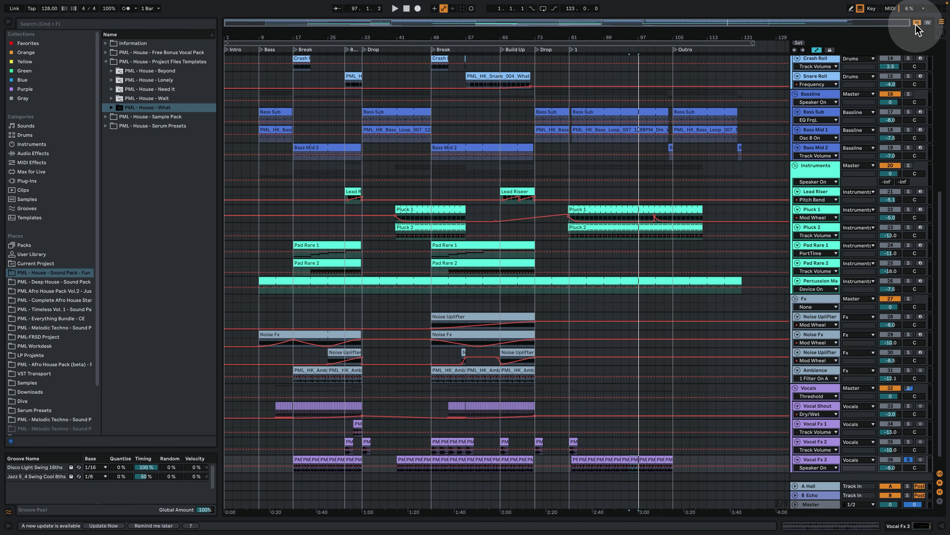
left_click(816, 51)
scroll(686, 276, "up", 10)
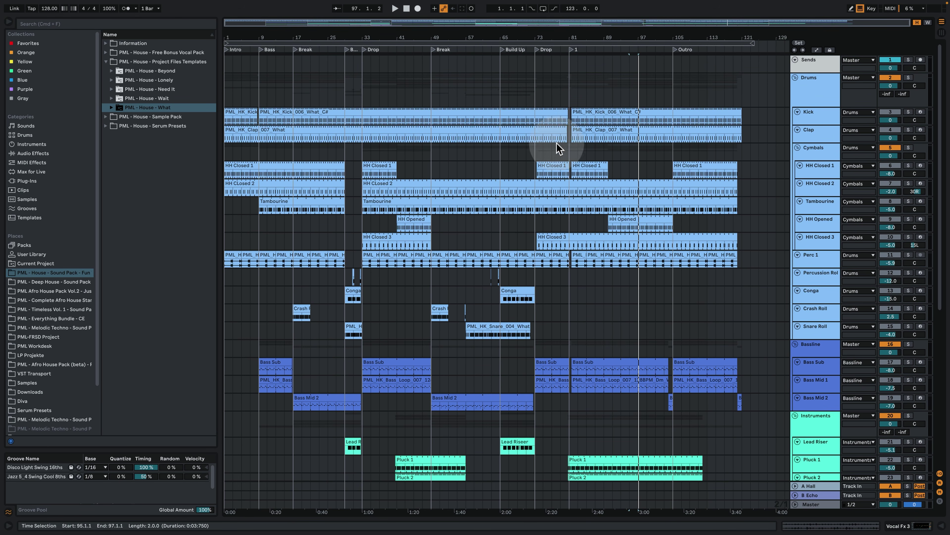
Solo the Kick and Clap tracks and play them together from bar 81.3.
left_click_drag(596, 33, 625, 179)
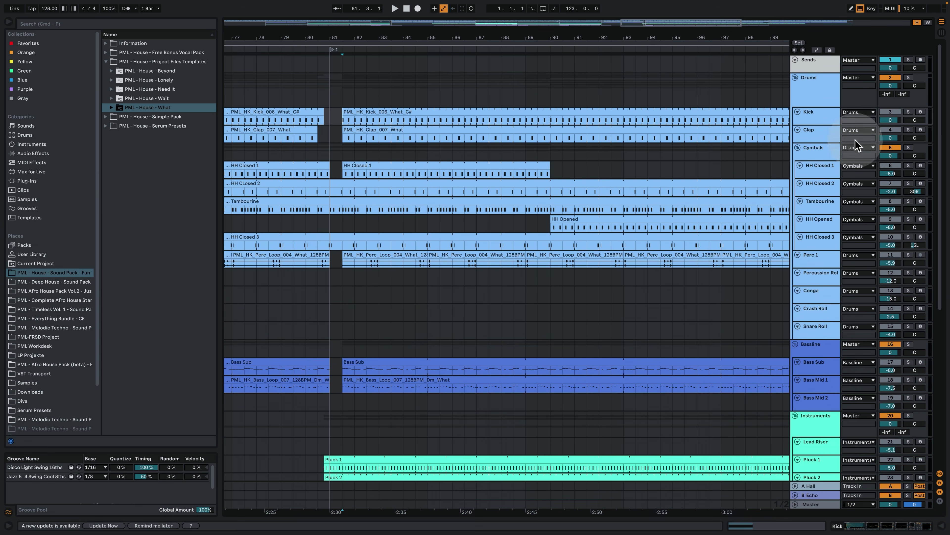
left_click(909, 130)
key("space")
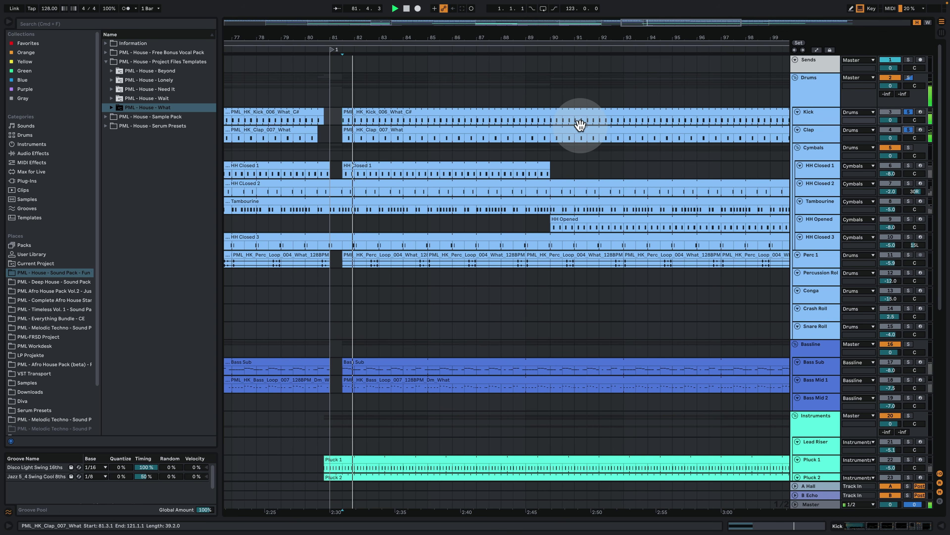
left_click_drag(350, 33, 349, 112)
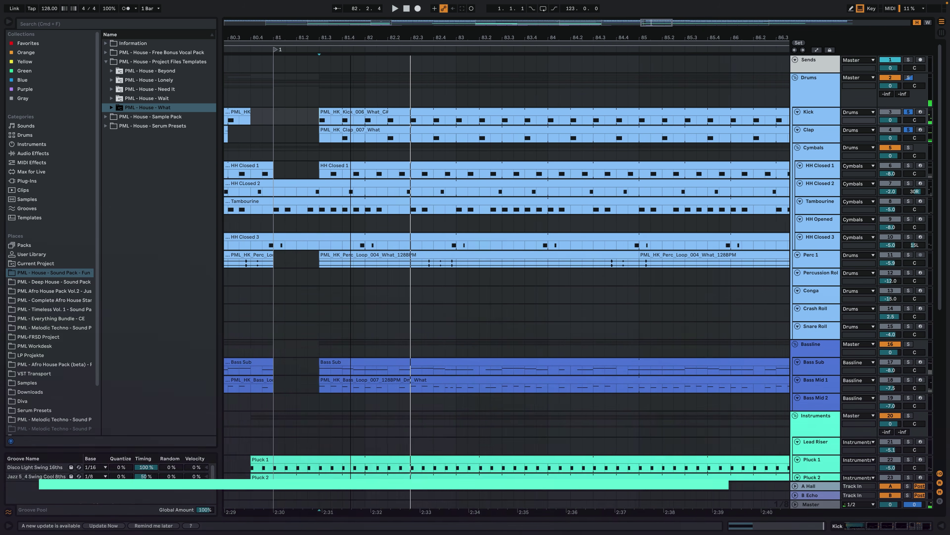
left_click_drag(355, 41, 375, 160)
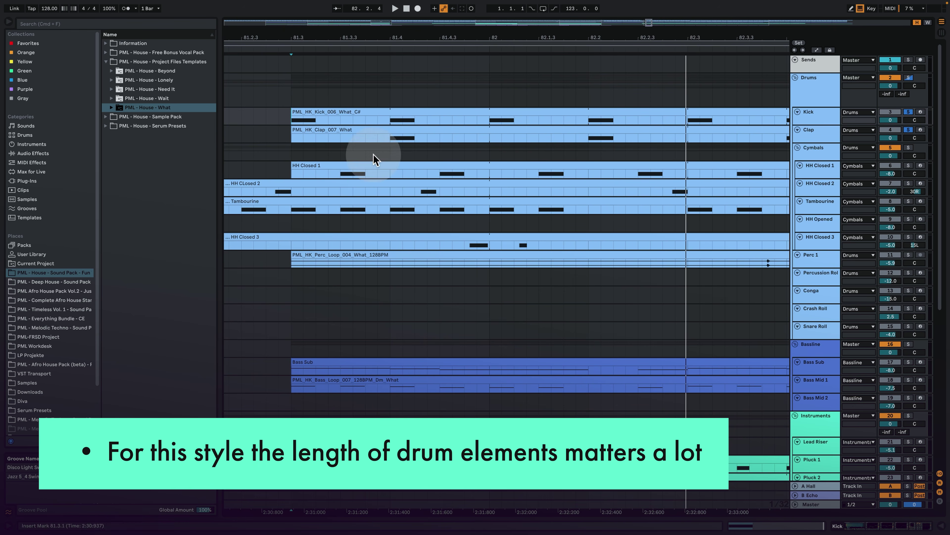
Select the gap before the first Clap note, from 81.3.4 to 81.4.1, and replay the kick and clap.
left_click(321, 142)
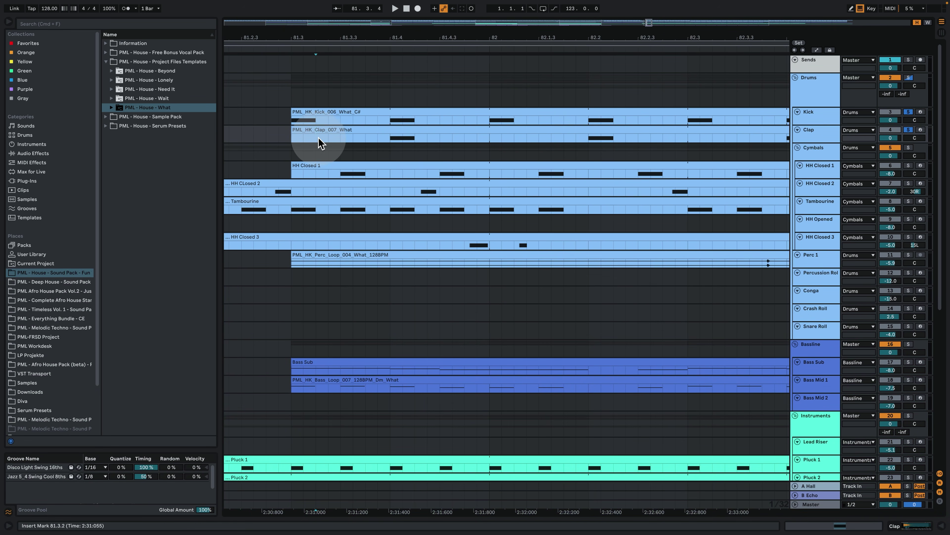
left_click(384, 139)
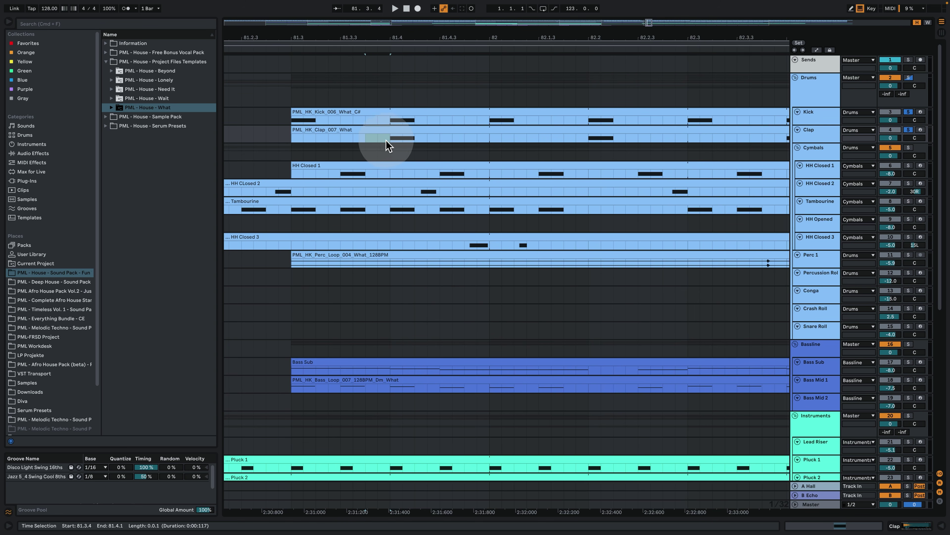
key("space")
left_click_drag(388, 39, 332, 39)
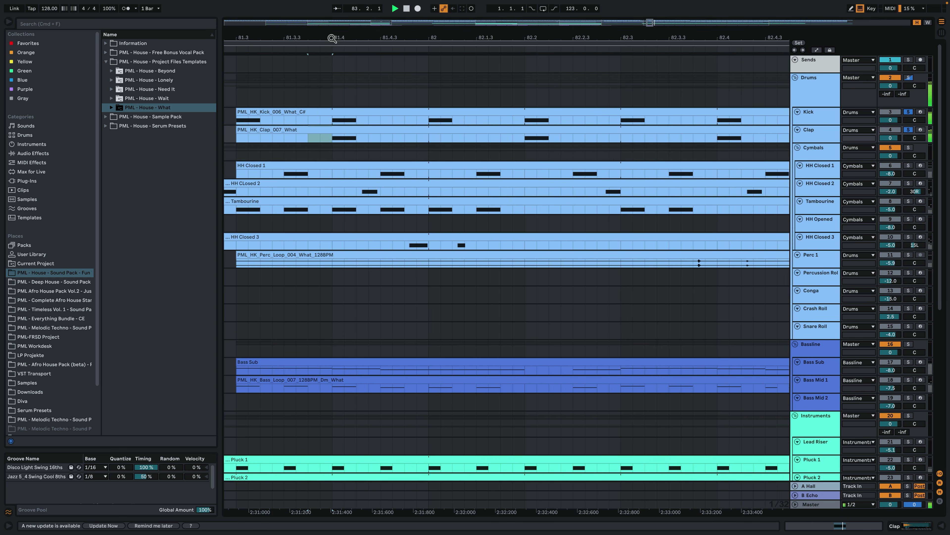
key("space")
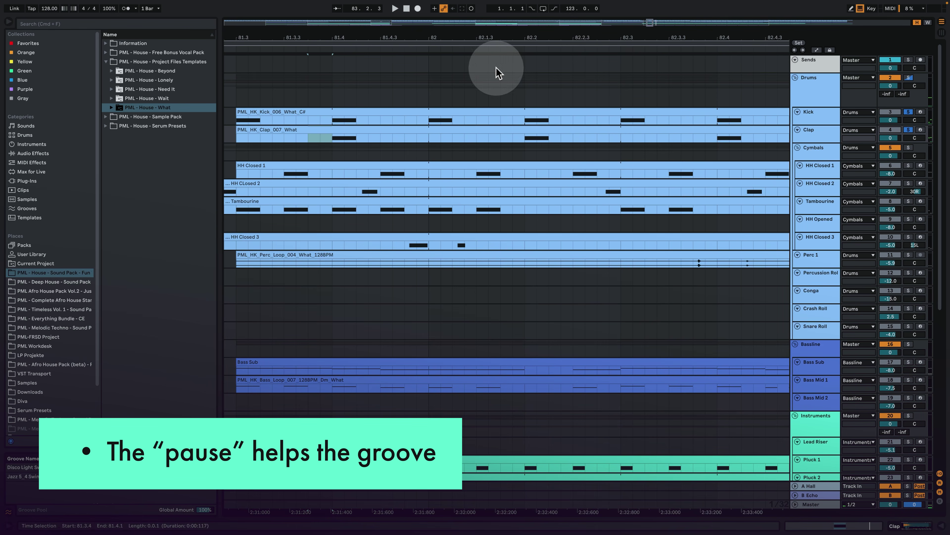
Add HH Closed 1, 2 and 3, Tambourine and Perc 1 to the soloed drums and play them from bar 81.3.
left_click_drag(504, 36, 504, 30)
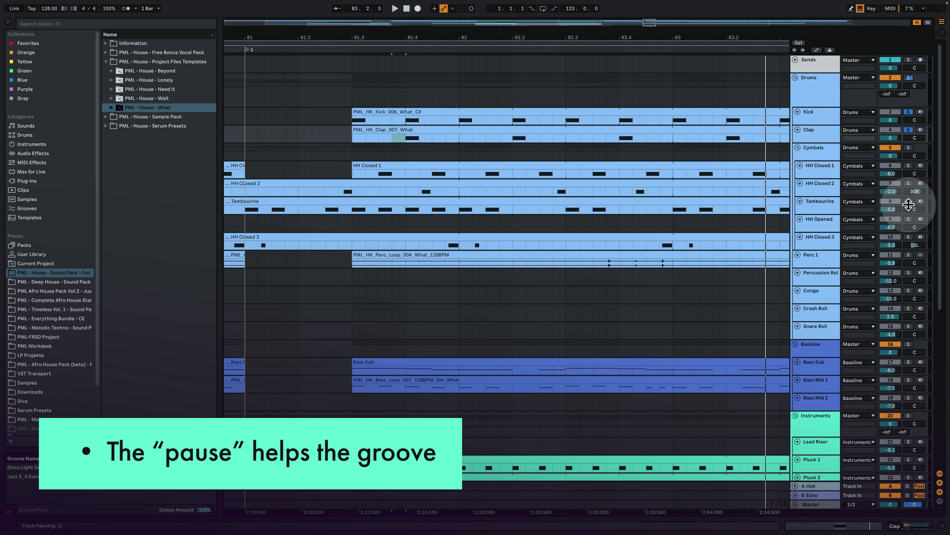
key("space")
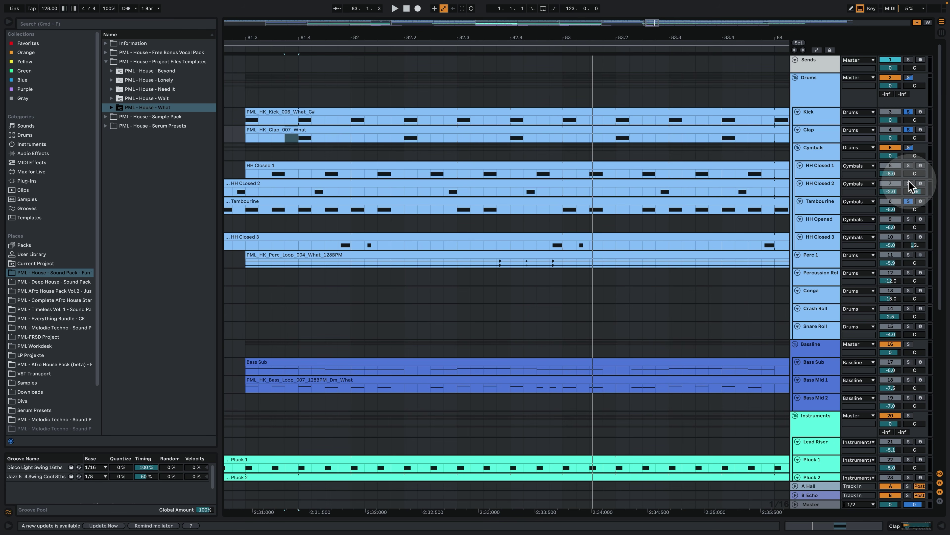
left_click_drag(908, 183, 909, 165)
left_click_drag(277, 38, 303, 70)
left_click(321, 146)
key("space")
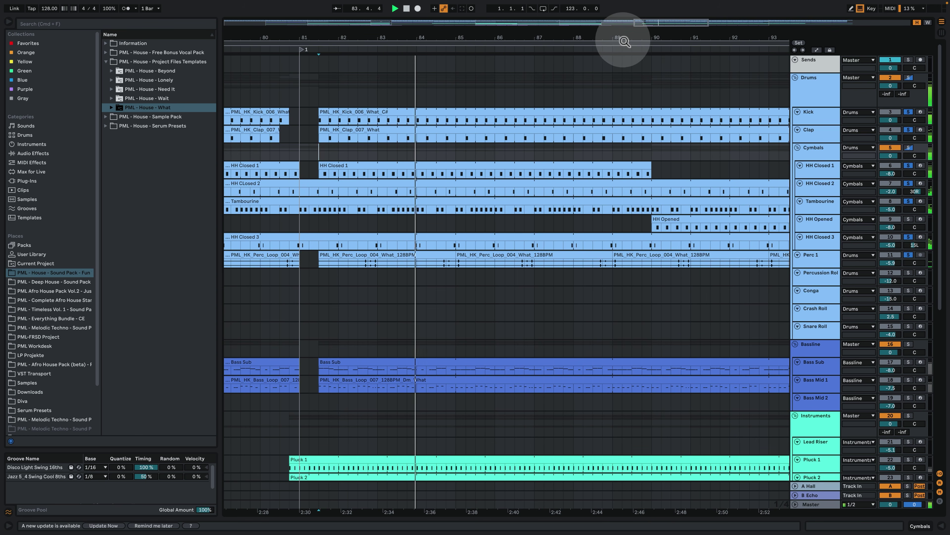
Solo HH Opened with the other drums and play from bar 89.4 across its entry at bar 90.
left_click_drag(621, 39, 491, 40)
left_click(503, 220)
left_click(522, 219)
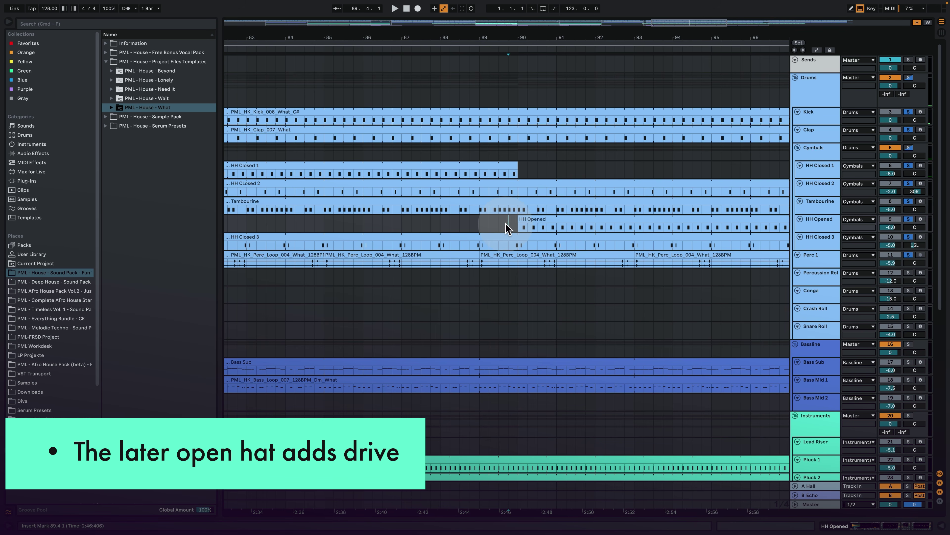
key("space")
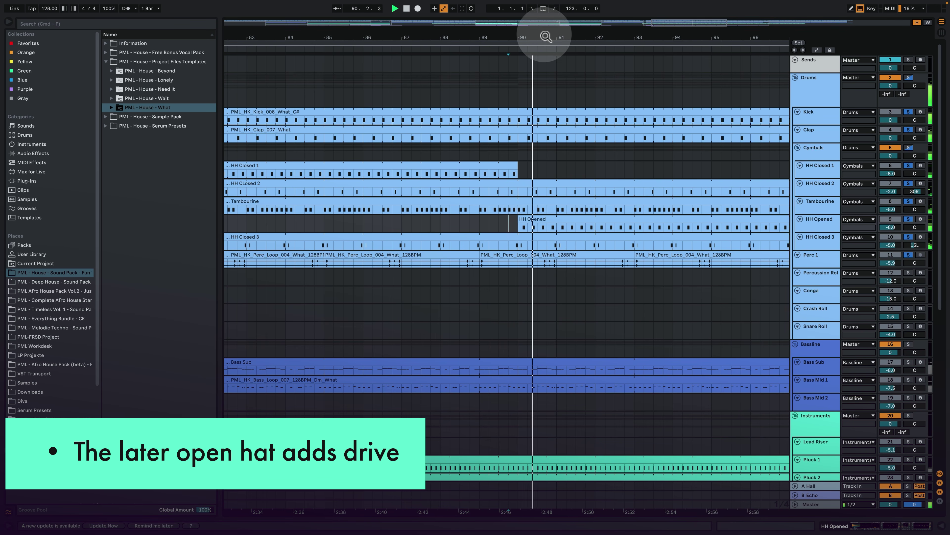
left_click_drag(548, 36, 547, 27)
key("plus")
key("plus")
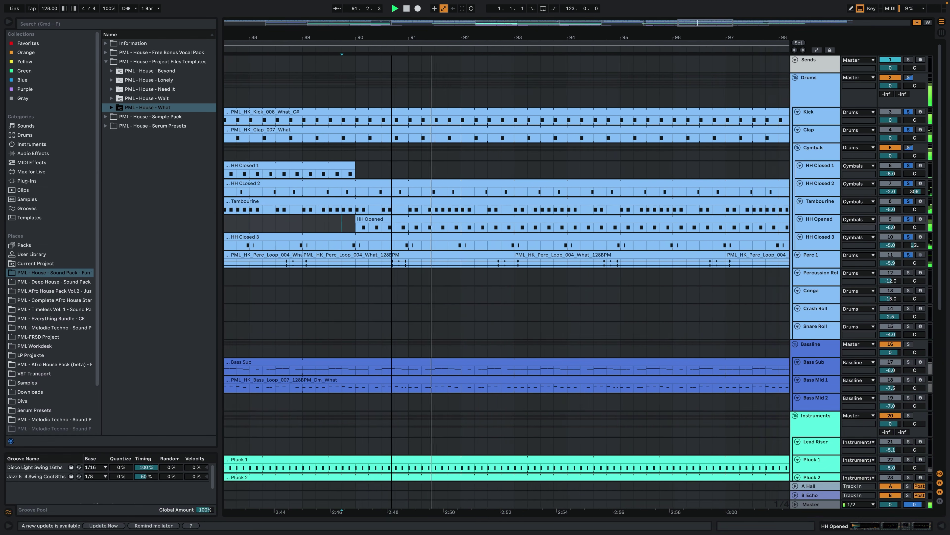
left_click_drag(395, 37, 352, 35)
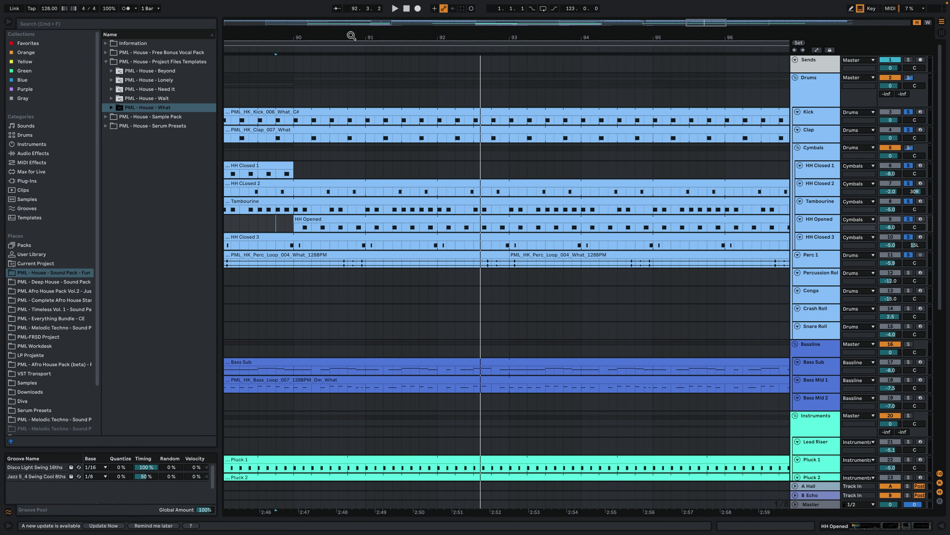
Solo the Bassline group and play it with the soloed drums from bar 91.
left_click(379, 294)
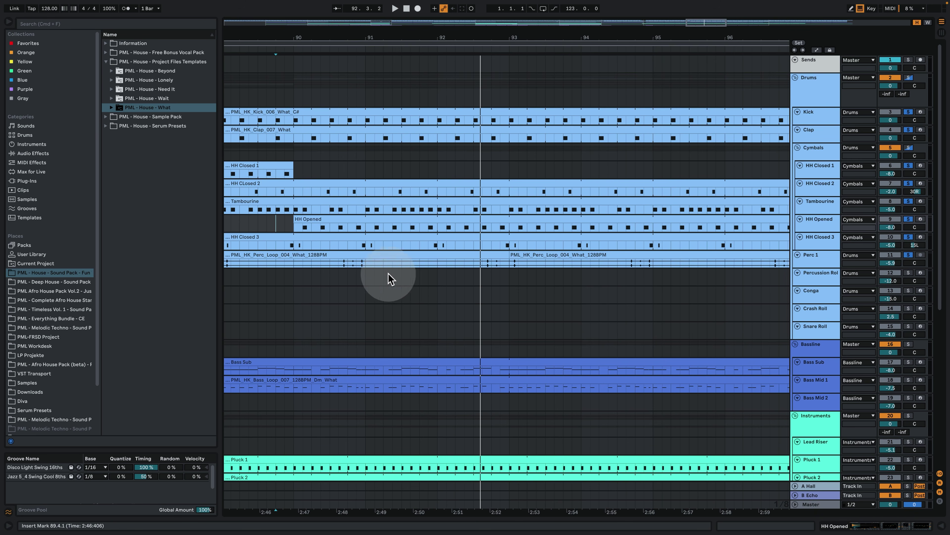
left_click_drag(499, 38, 475, 74)
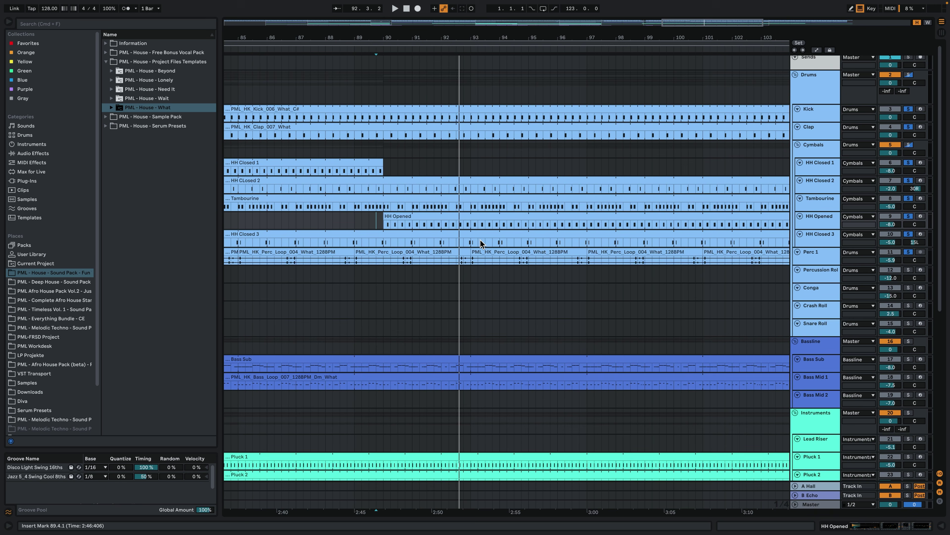
left_click(909, 341)
scroll(613, 363, "down", 3)
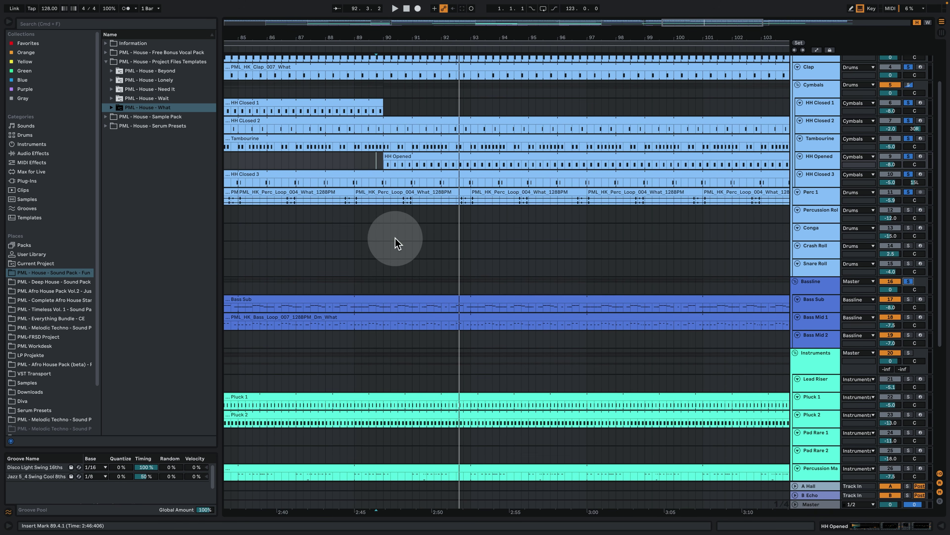
left_click(414, 287)
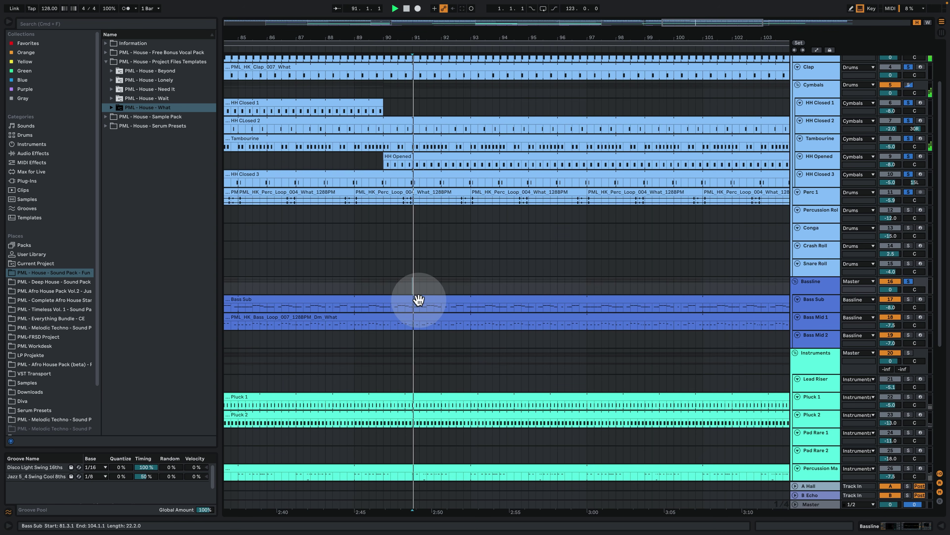
Open the Bass Sub clip, examine the rhythm and gaps of its notes while playing from 84.2.2, and return to its device chain.
double_click(457, 299)
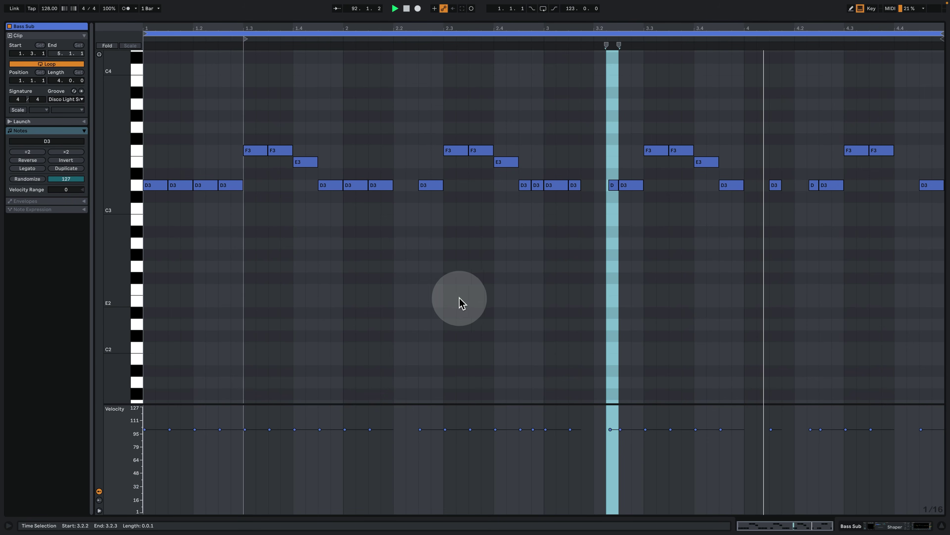
left_click(482, 302)
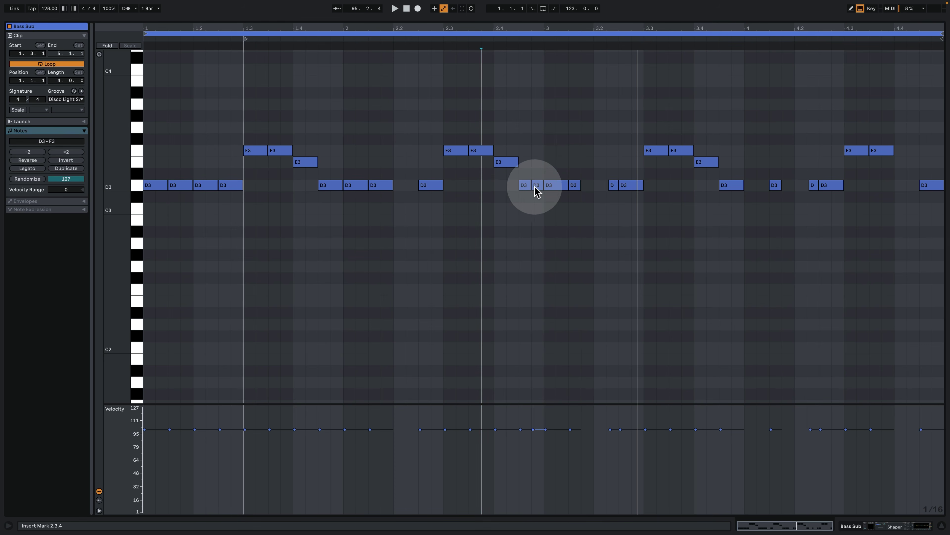
left_click(608, 189)
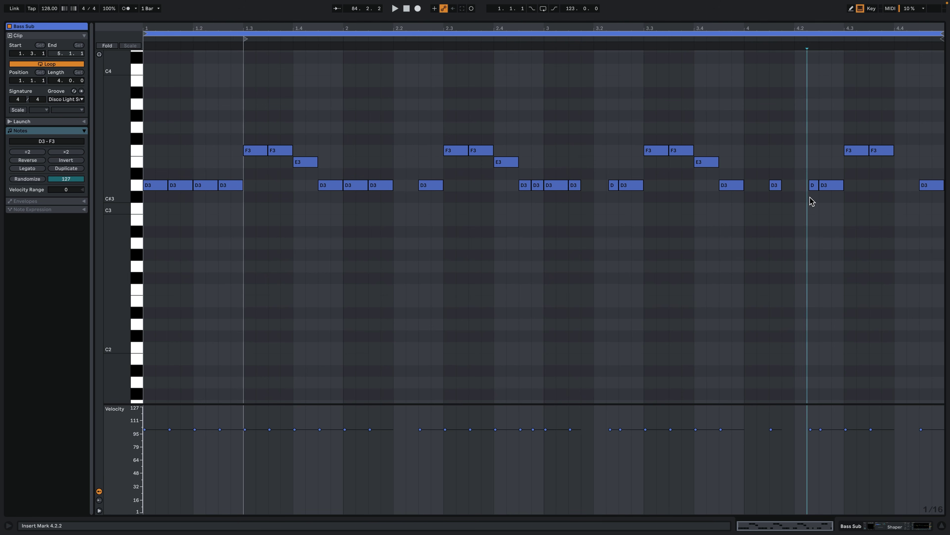
left_click(209, 178)
left_click(424, 191)
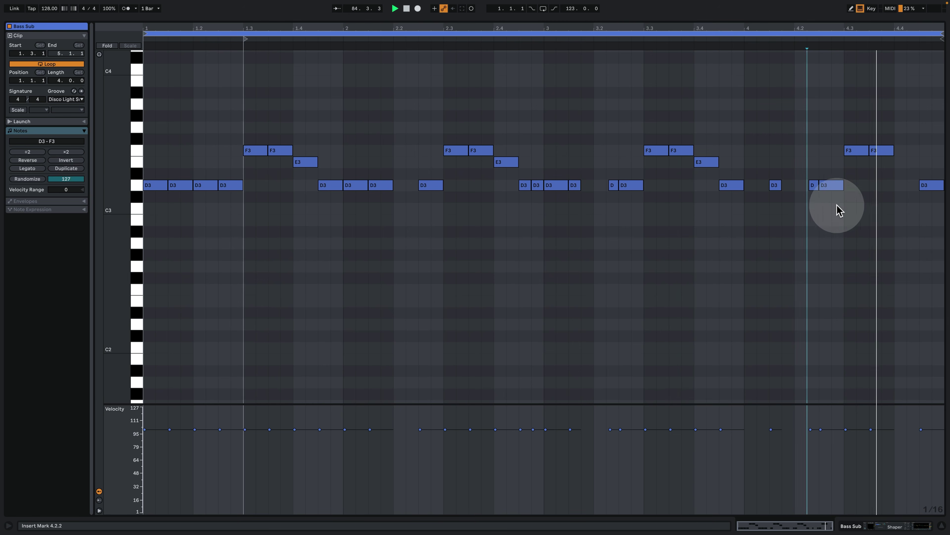
left_click(894, 525)
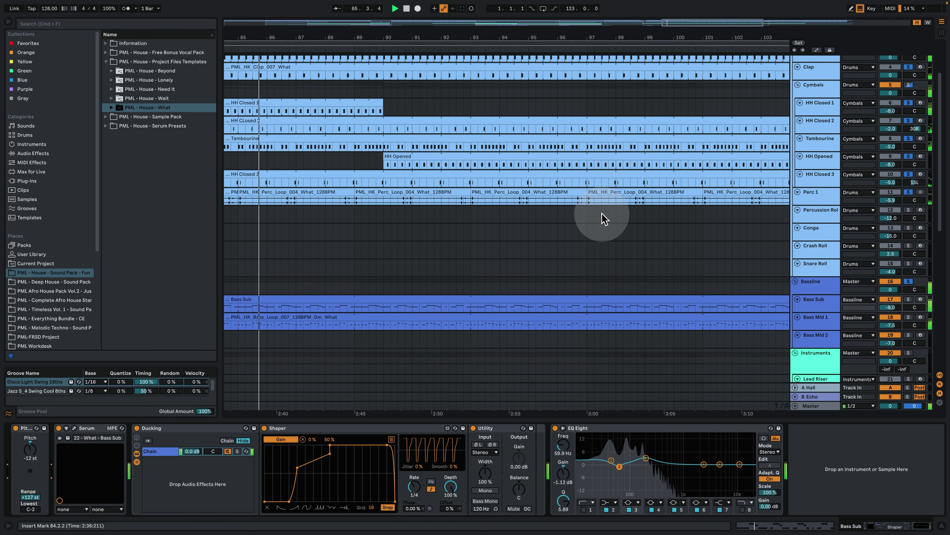
Add Pluck 1 and Pluck 2 to the soloed drums and bass and play them from bar 80.4.
left_click_drag(480, 39, 481, 81)
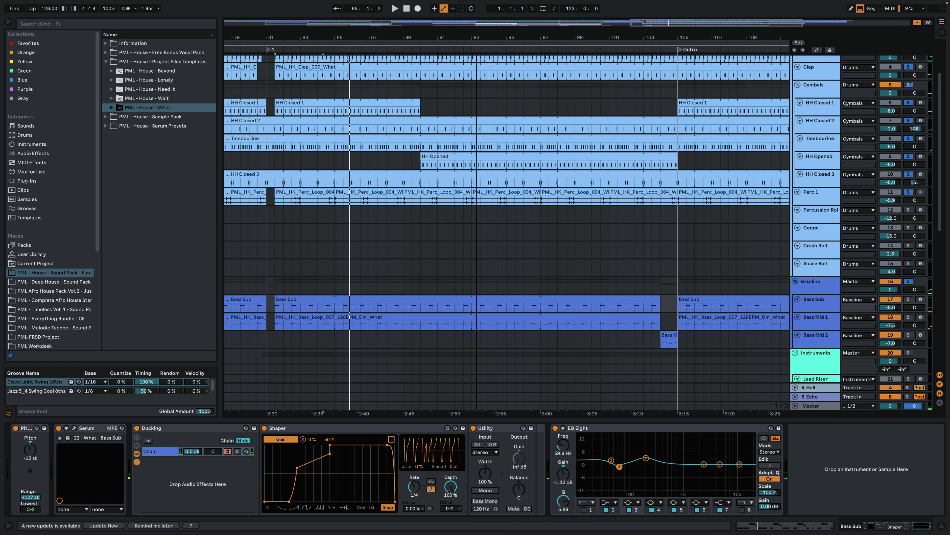
scroll(423, 244, "down", 5)
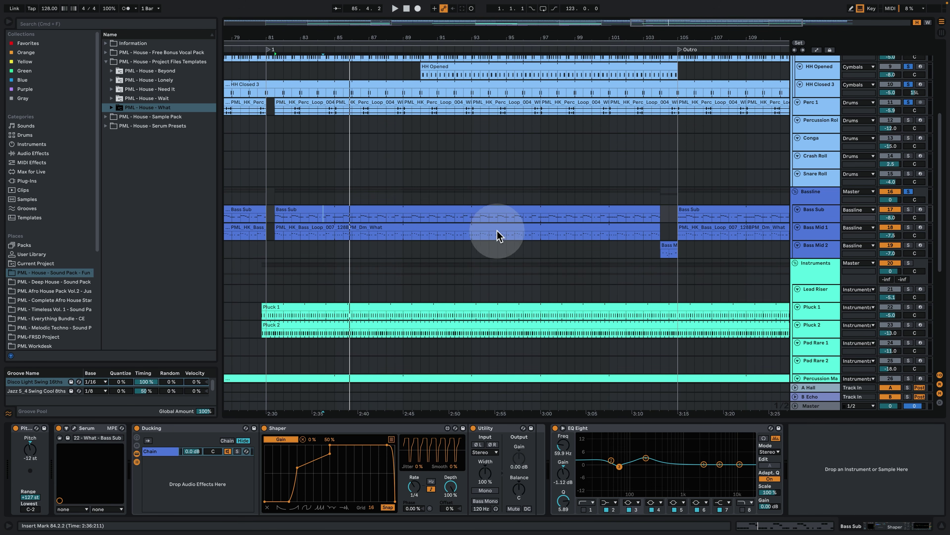
scroll(469, 292, "down", 1)
scroll(471, 300, "down", 1)
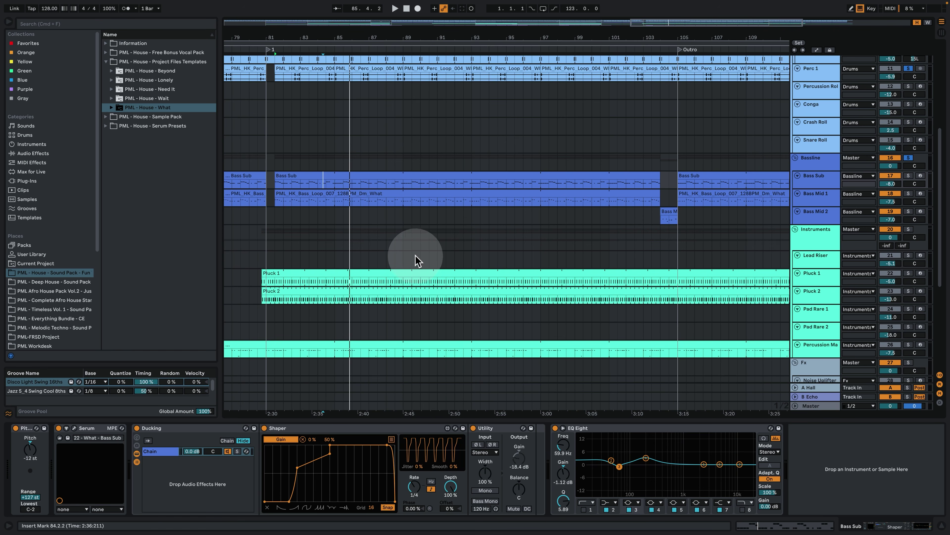
scroll(518, 269, "down", 1)
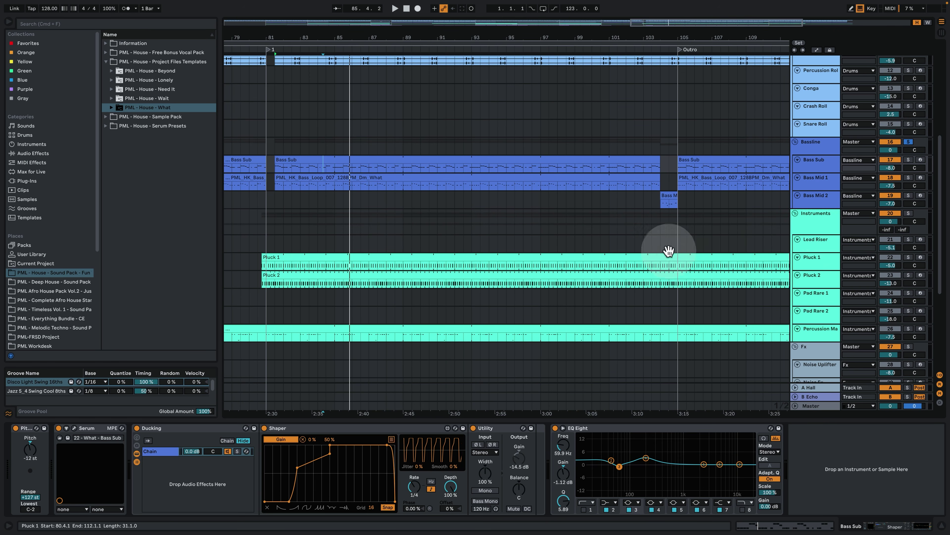
left_click(909, 276)
left_click(310, 278)
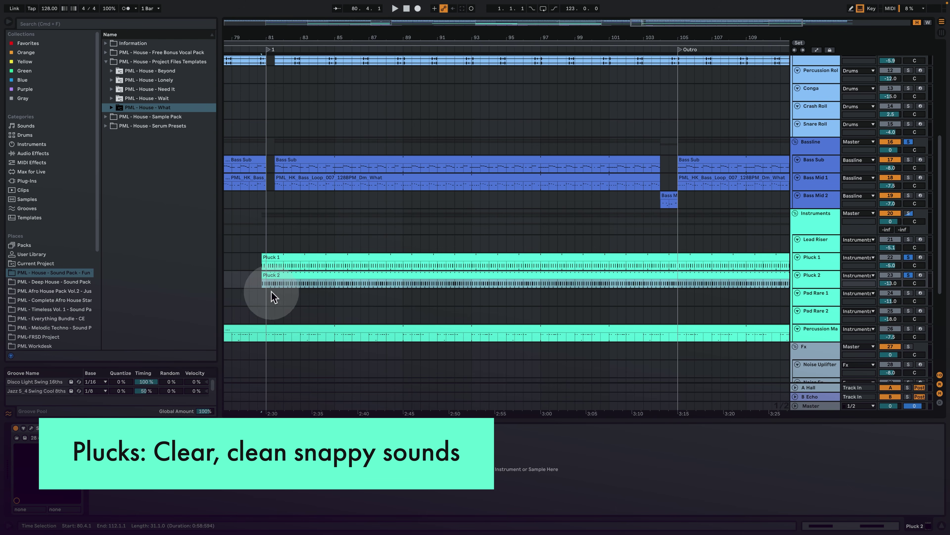
left_click(276, 259)
left_click(296, 276)
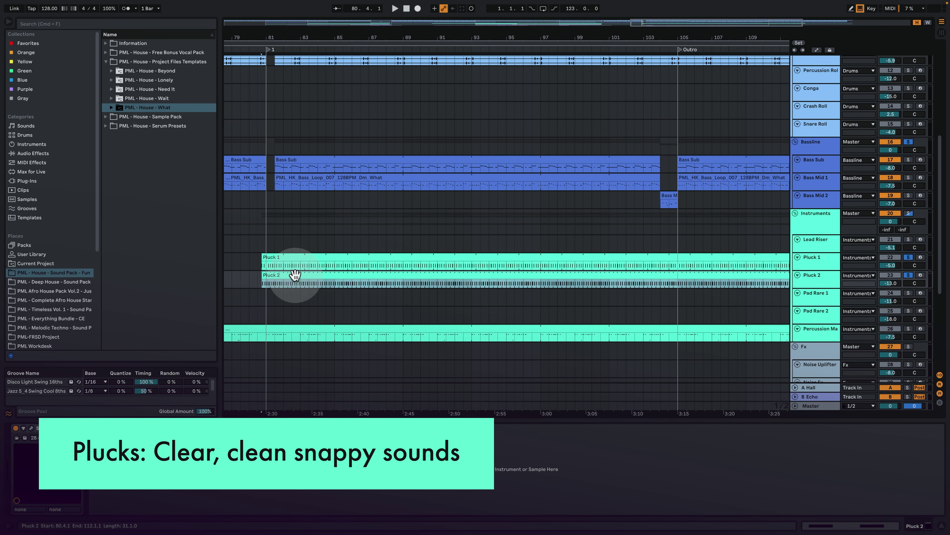
key("space")
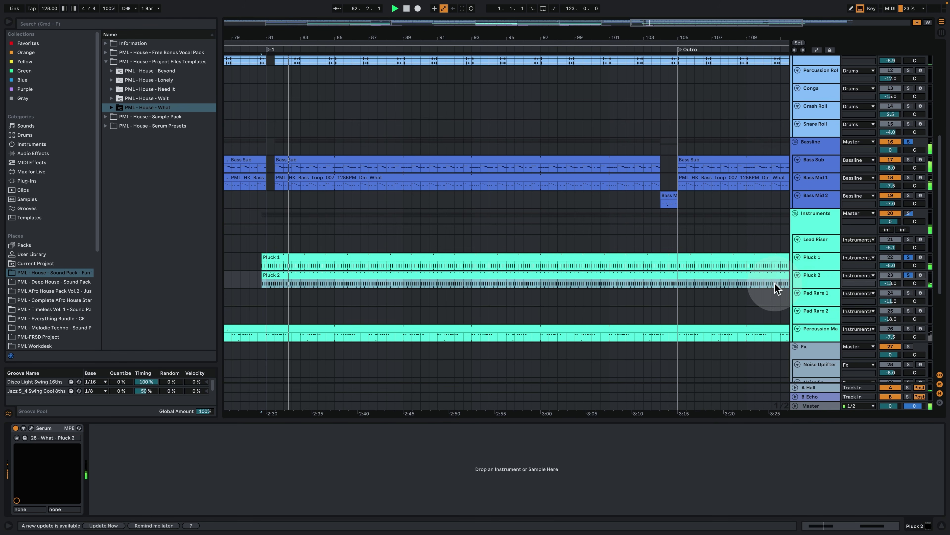
Open Pluck 2's Serum synth, examine its modulation matrix, LFO 1 and oscillator settings, and close it.
left_click(31, 427)
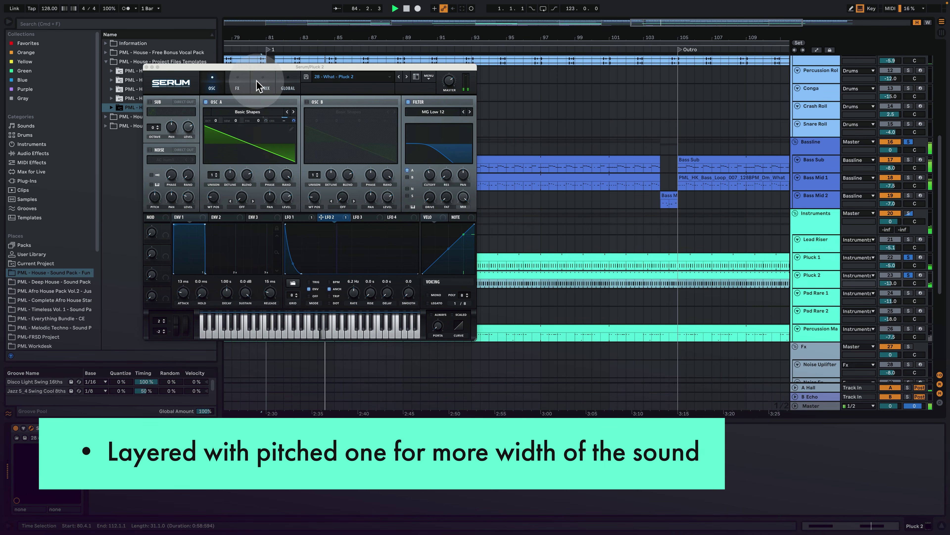
left_click(261, 86)
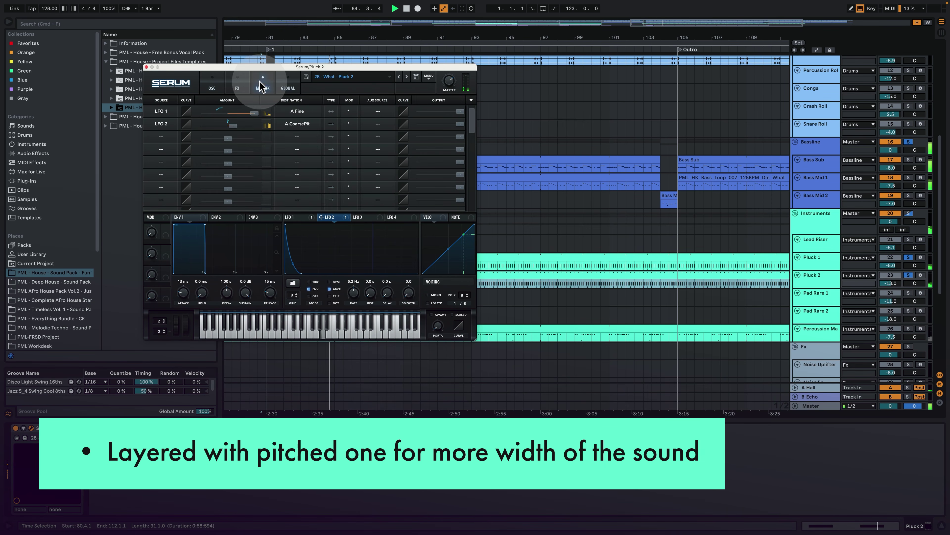
left_click(298, 218)
left_click(212, 86)
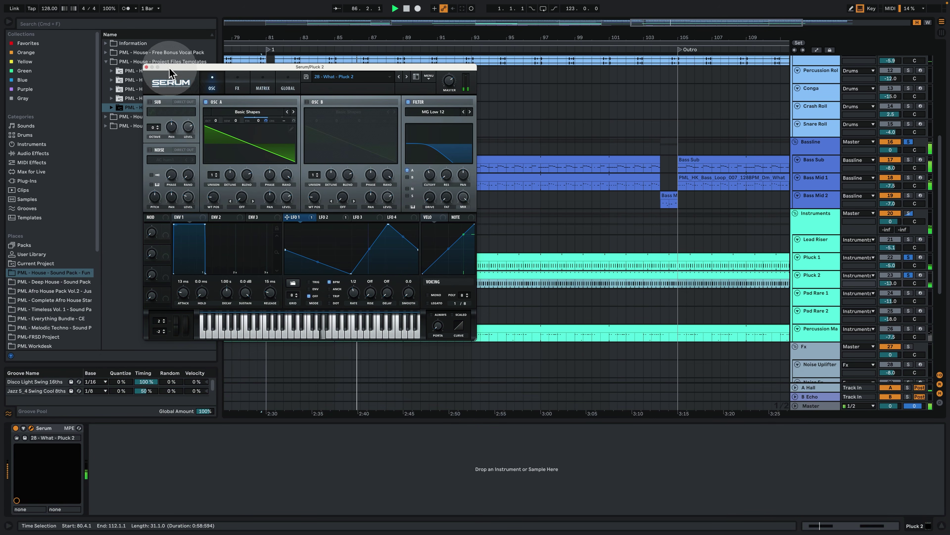
left_click(147, 68)
Replay the plucks with the soloed drums and bassline from bar 80.4, then stop playback.
left_click(475, 247)
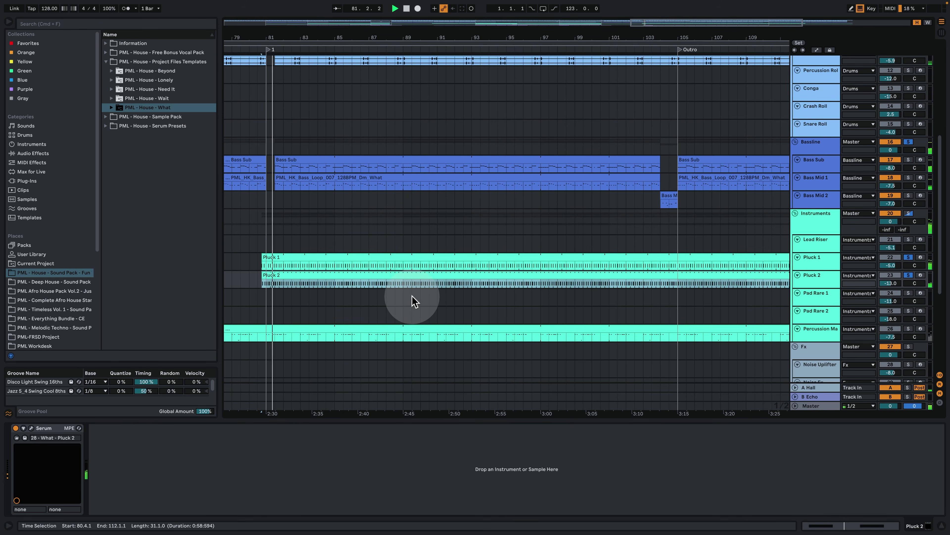
left_click(431, 283)
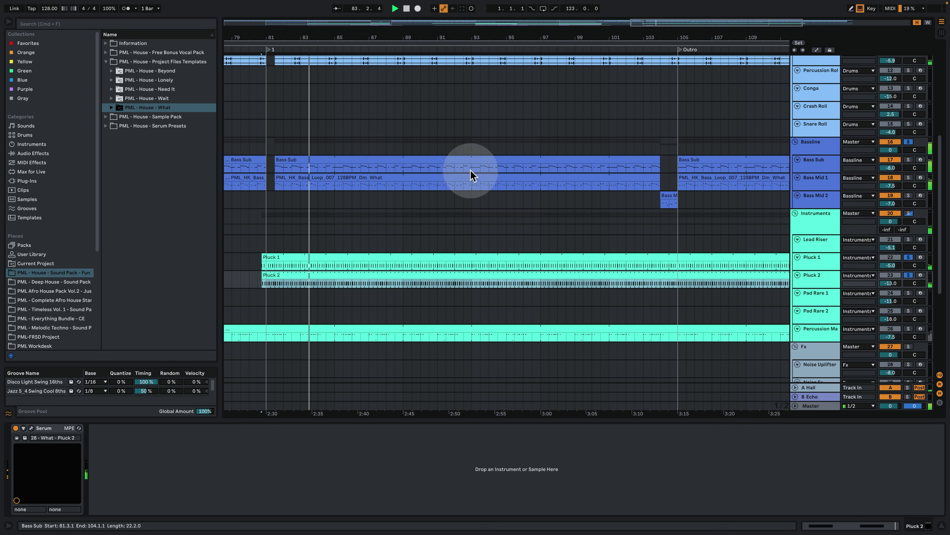
scroll(662, 361, "down", 1)
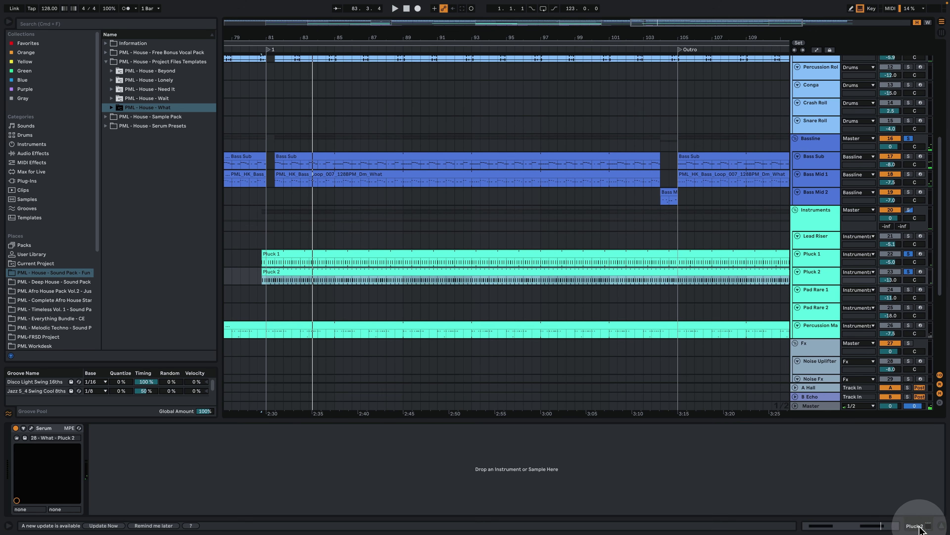
Hide the device view, solo Vocal Fx 3 with the other soloed tracks and play from bar 81.3.
left_click(942, 526)
scroll(673, 359, "down", 5)
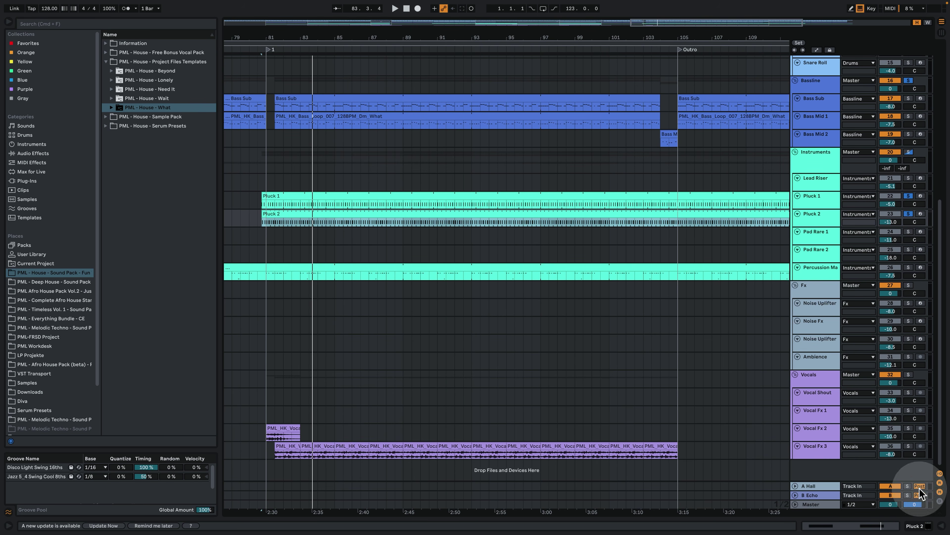
left_click(909, 446)
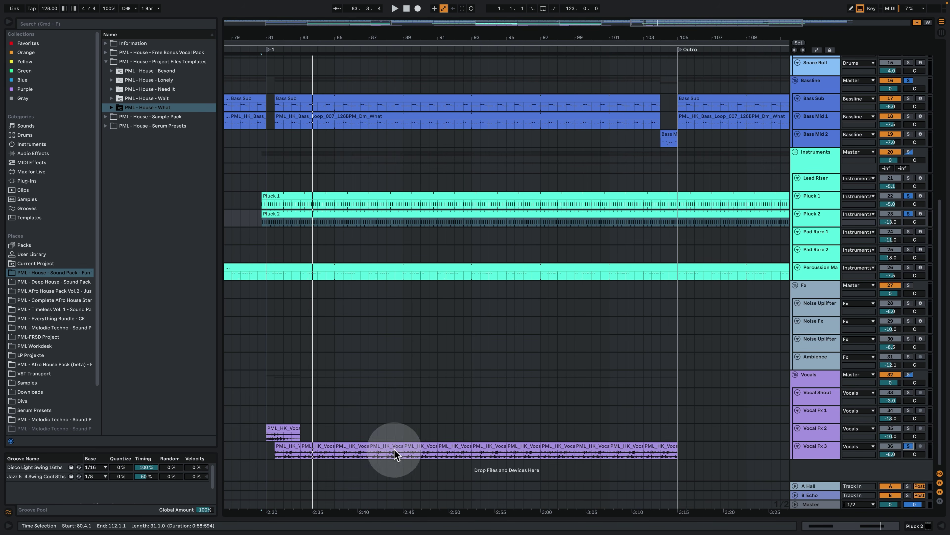
left_click(285, 446)
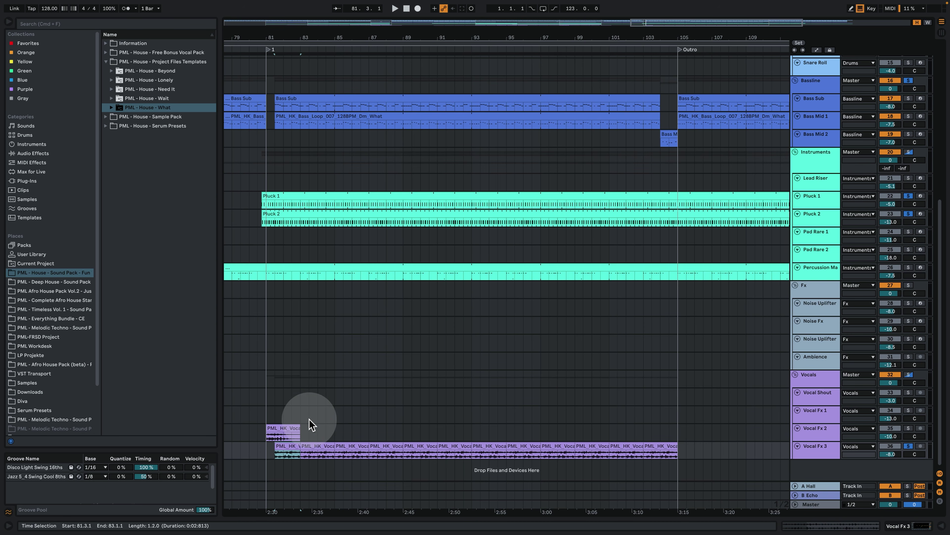
key("space")
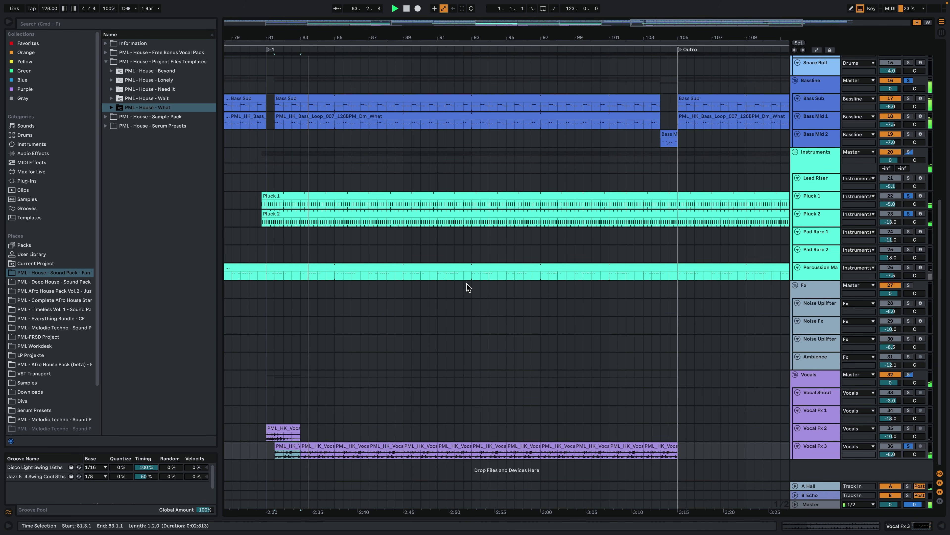
scroll(513, 269, "up", 2)
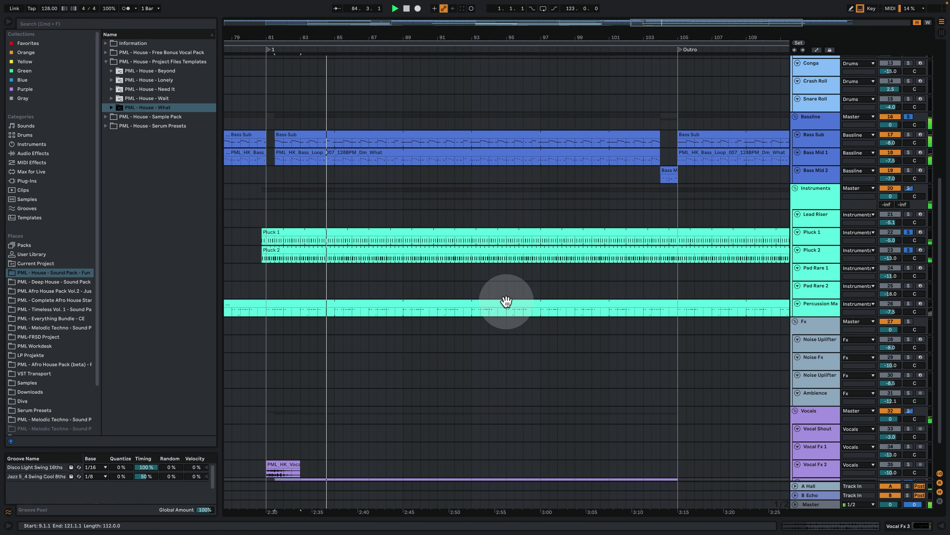
scroll(483, 310, "down", 2)
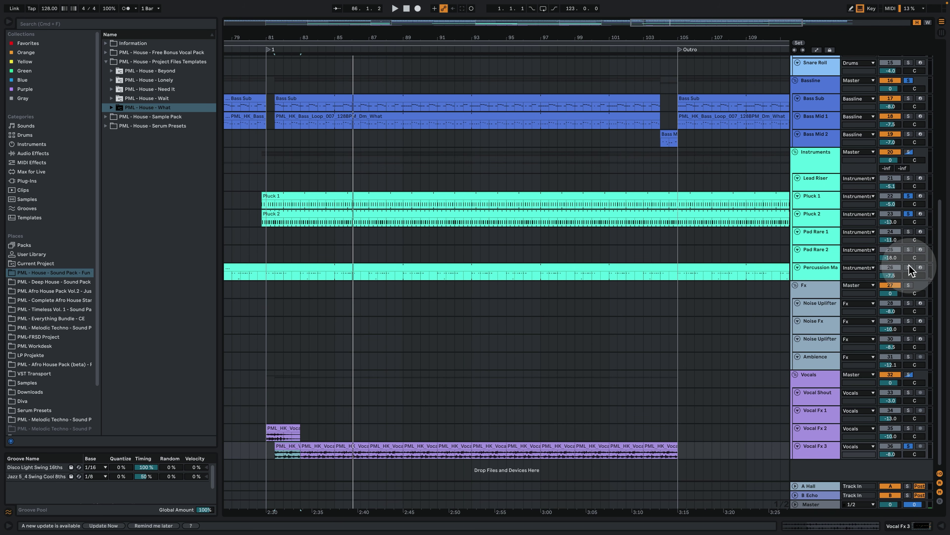
Solo Percussion Main as well, show the start of its device chain and play the layers from bar 81.
double_click(823, 265)
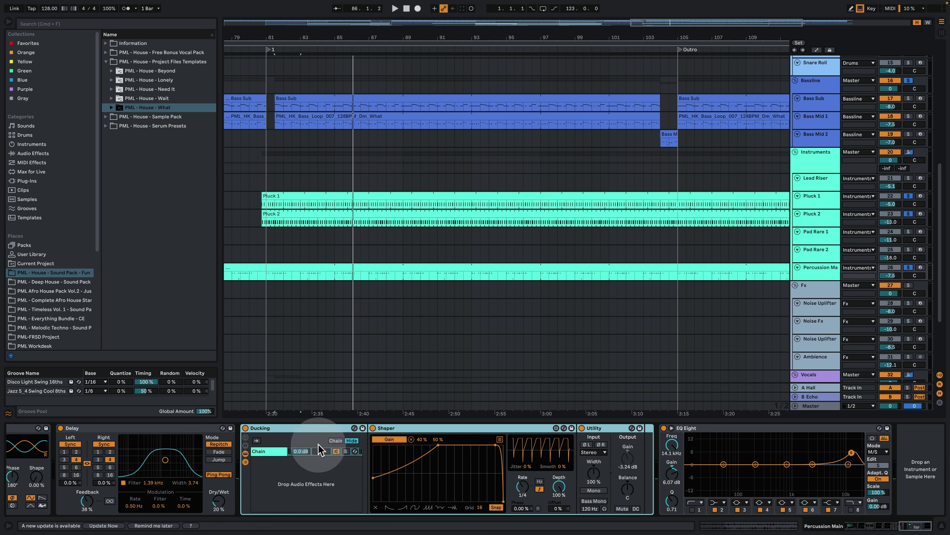
left_click_drag(901, 529, 732, 515)
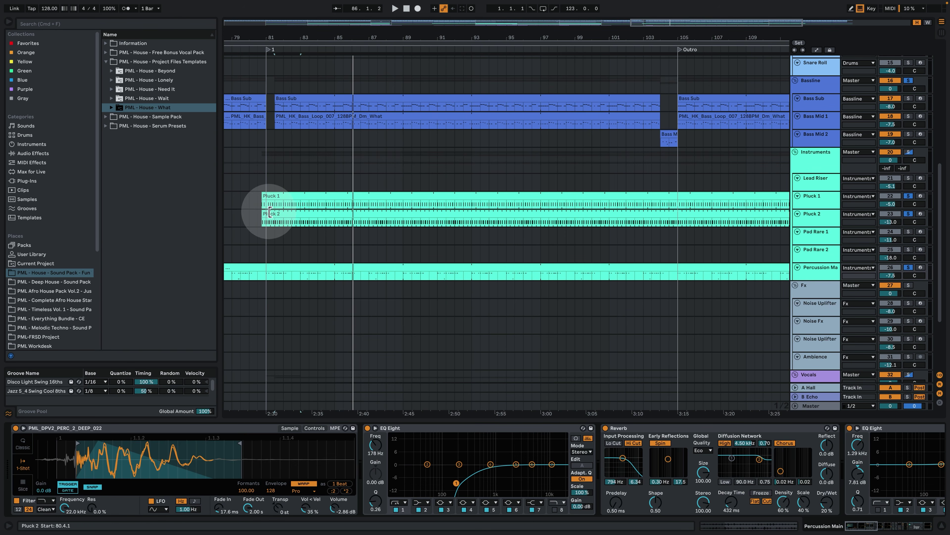
key("space")
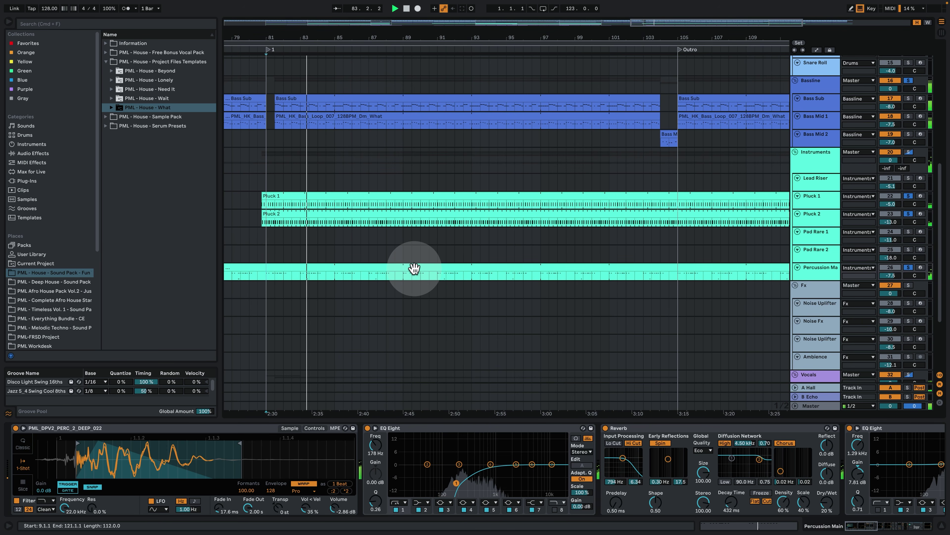
Show the whole arrangement, solo only Lead Riser and play its Build Up clip from bar 65.
left_click(411, 37)
key("w")
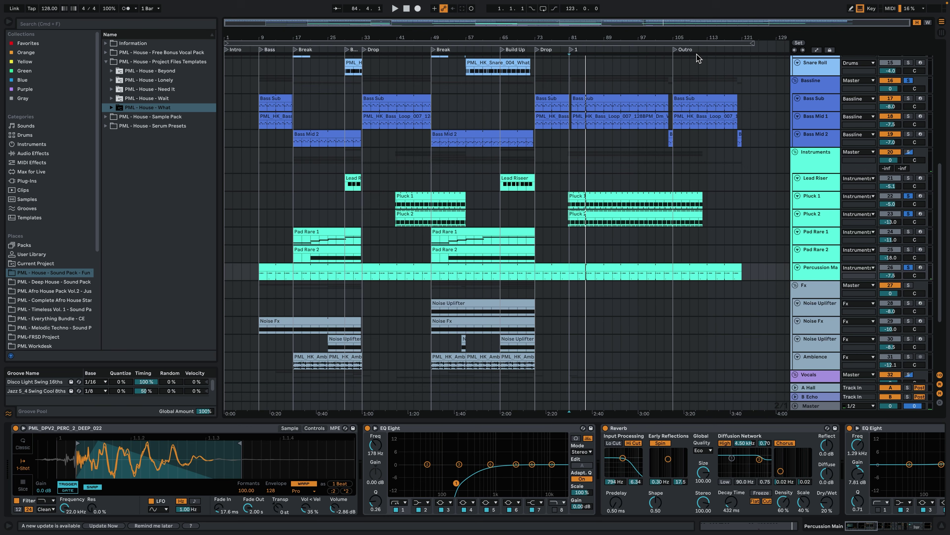
left_click(582, 207)
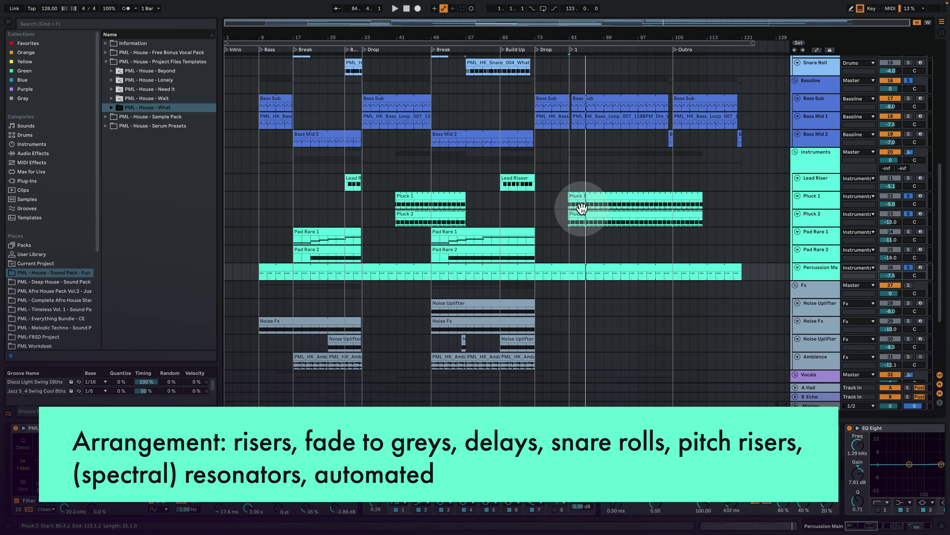
left_click(516, 178)
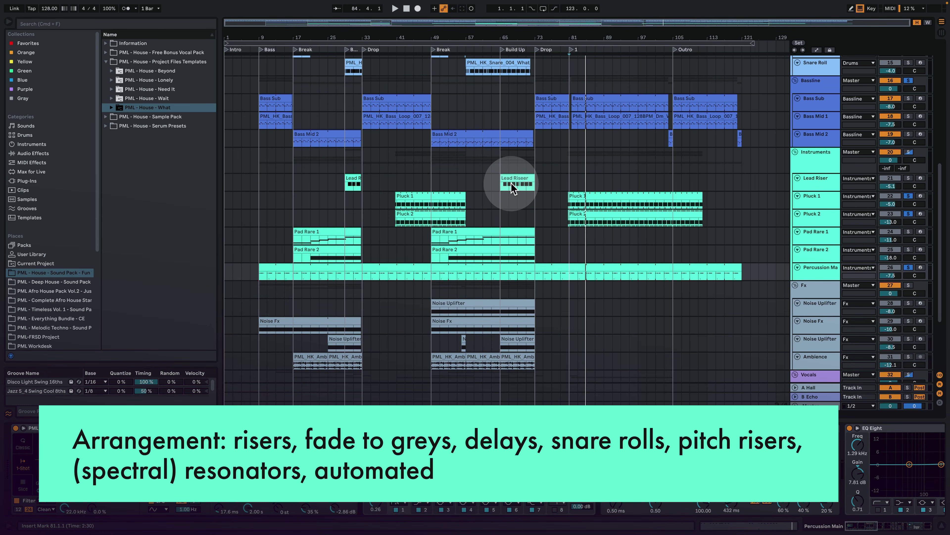
left_click(505, 180)
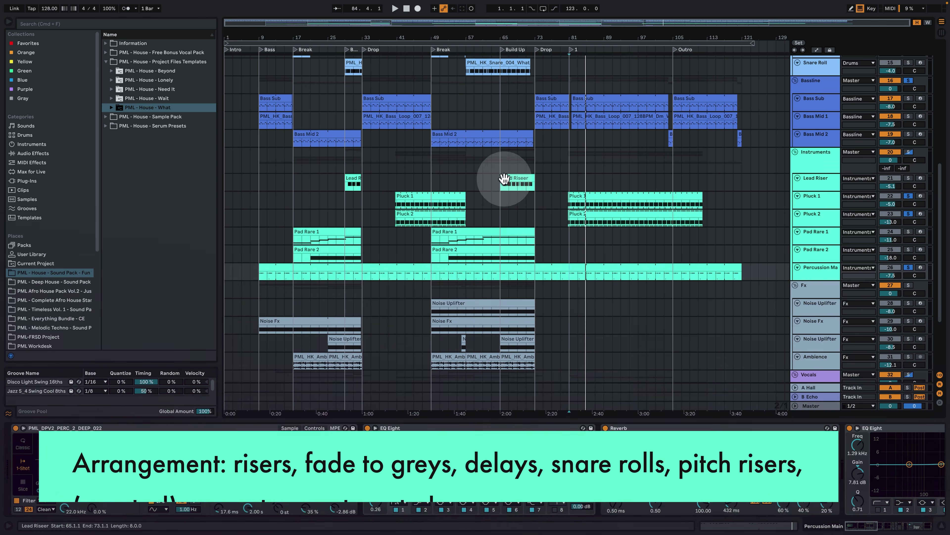
left_click(910, 178)
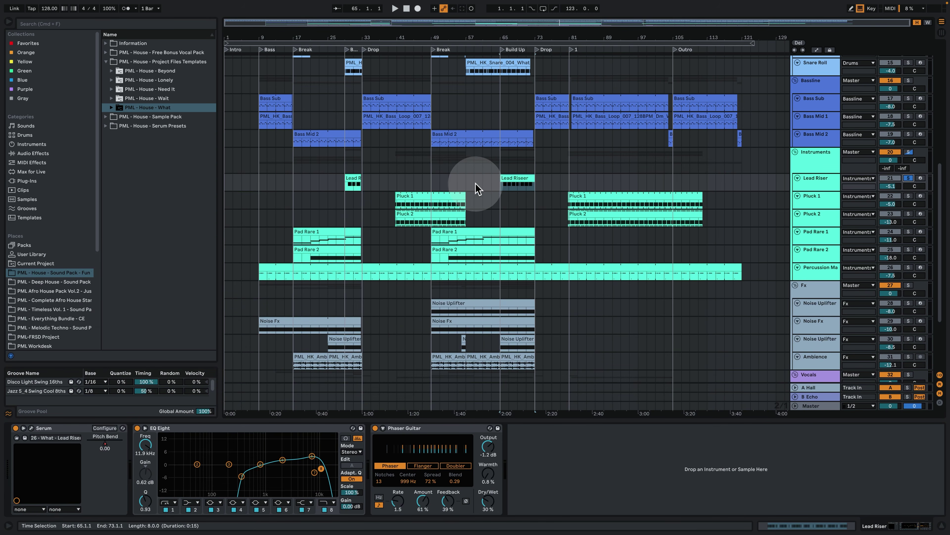
key("space")
Play the soloed Lead Riser from bar 66 in the Build Up and view the Lead Riser and Pluck 1 device chains.
left_click_drag(516, 35, 467, 199)
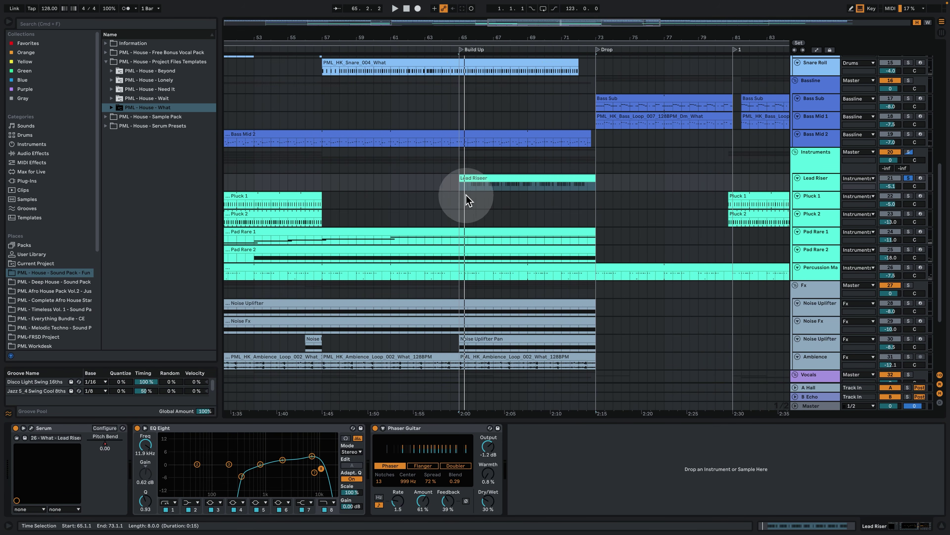
left_click(478, 199)
key("space")
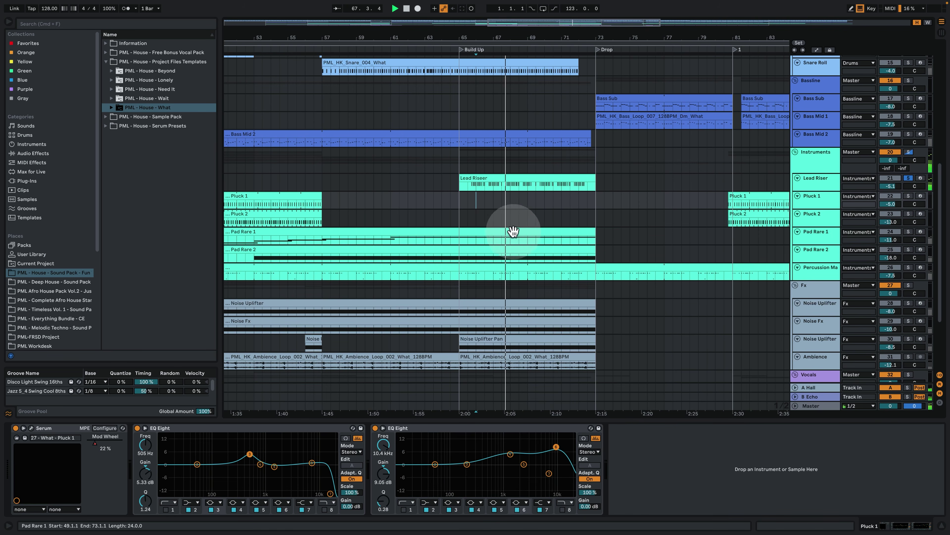
left_click(816, 181)
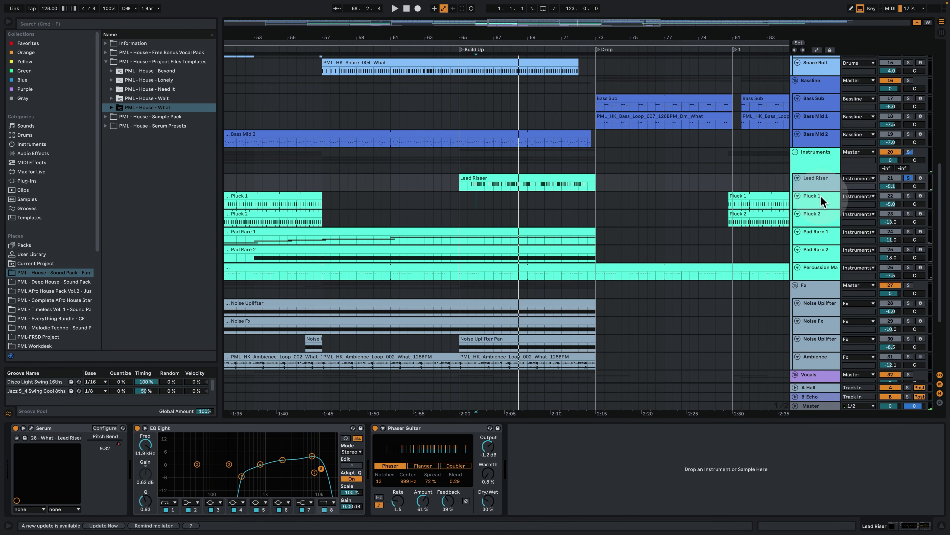
left_click(821, 196)
Enlarge the Snare Roll track, show its Auto Filter frequency automation and play the Build Up from bar 70.
scroll(752, 239, "up", 3)
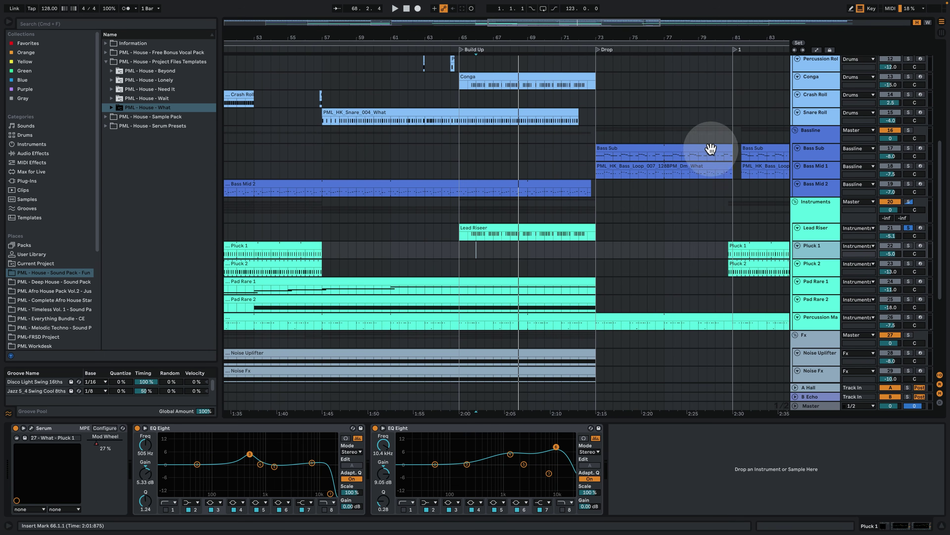
left_click(820, 125)
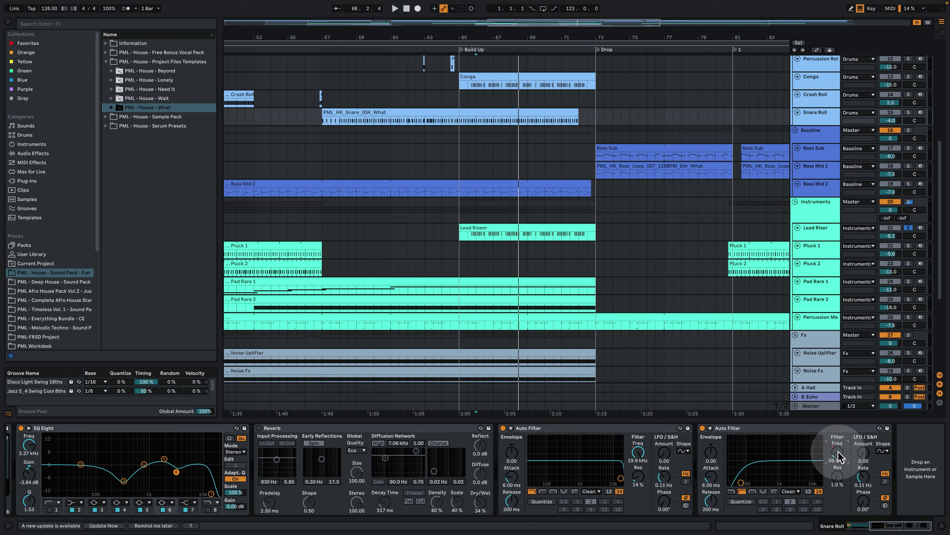
left_click_drag(818, 124, 817, 157)
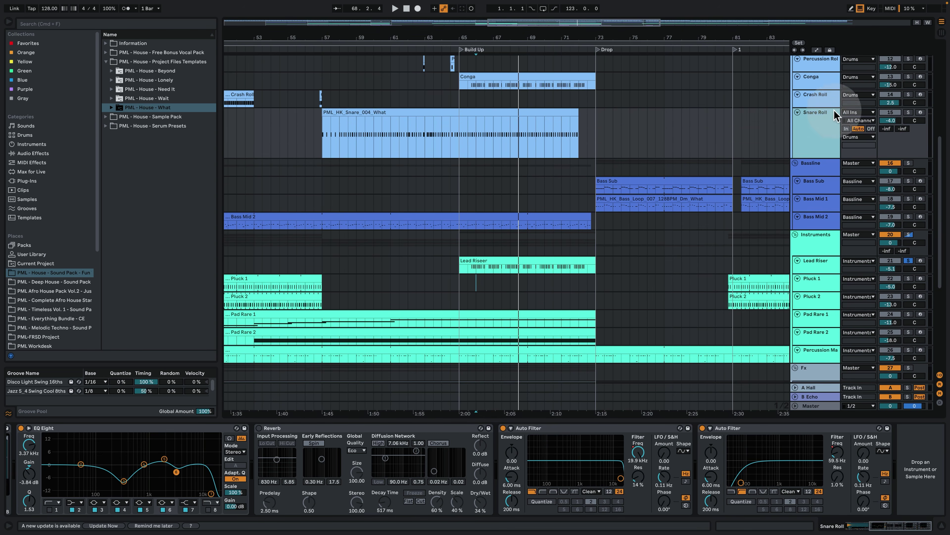
left_click(817, 49)
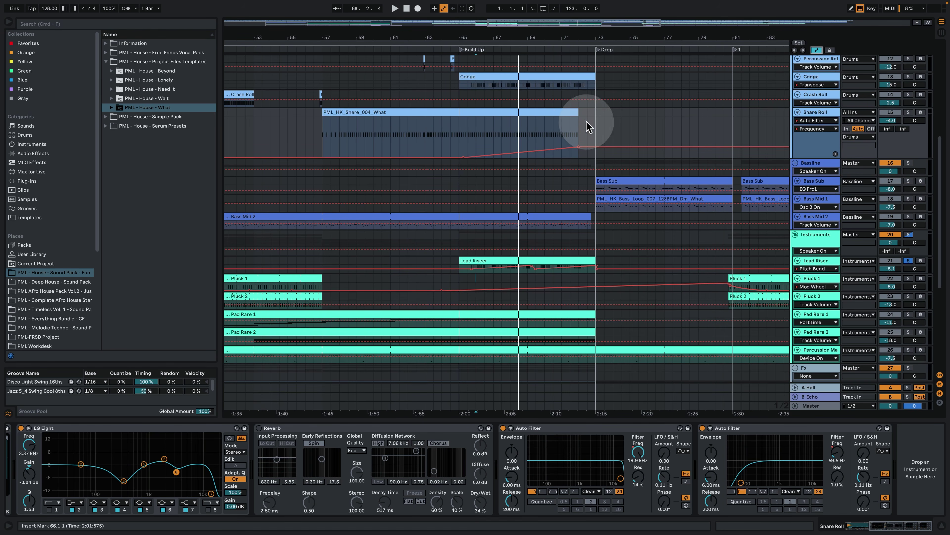
key("space")
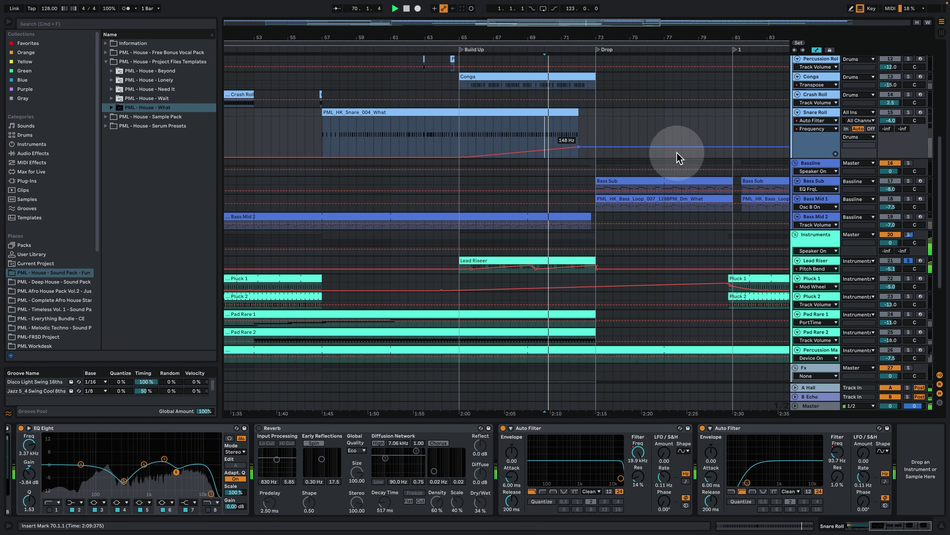
Solo the Snare Roll track as well and play the Build Up from bar 67.
left_click(908, 112)
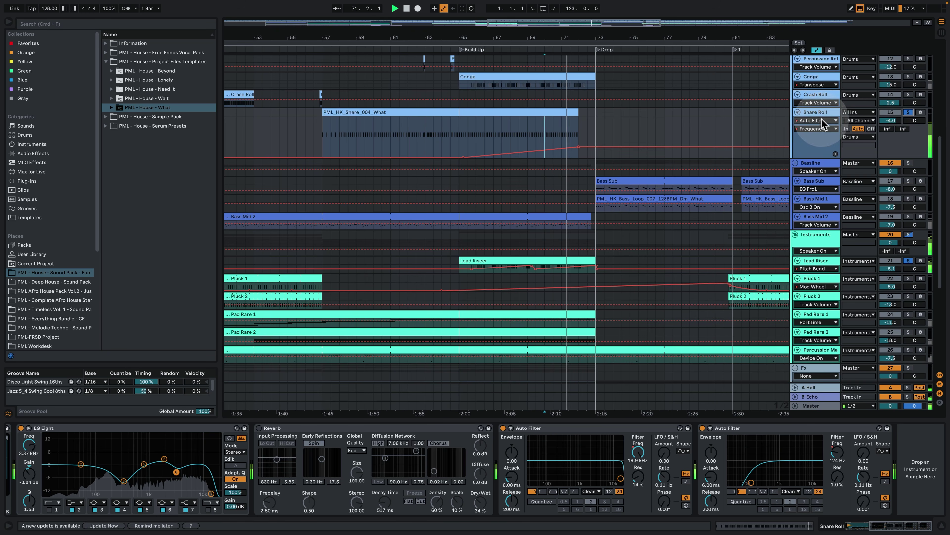
left_click(494, 141)
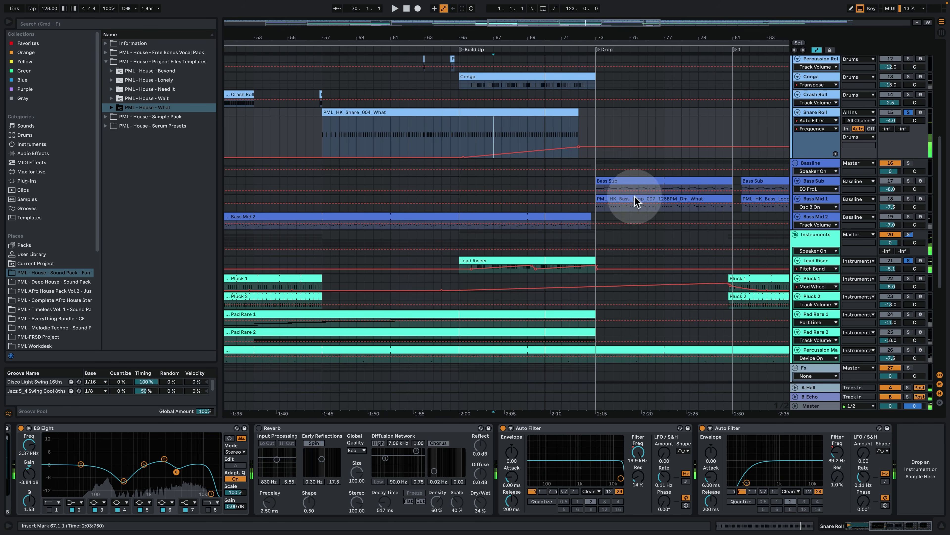
Enlarge the Vocal Shout track to show its Overdrive Dry/Wet automation and look through its device chain.
scroll(610, 309, "down", 5)
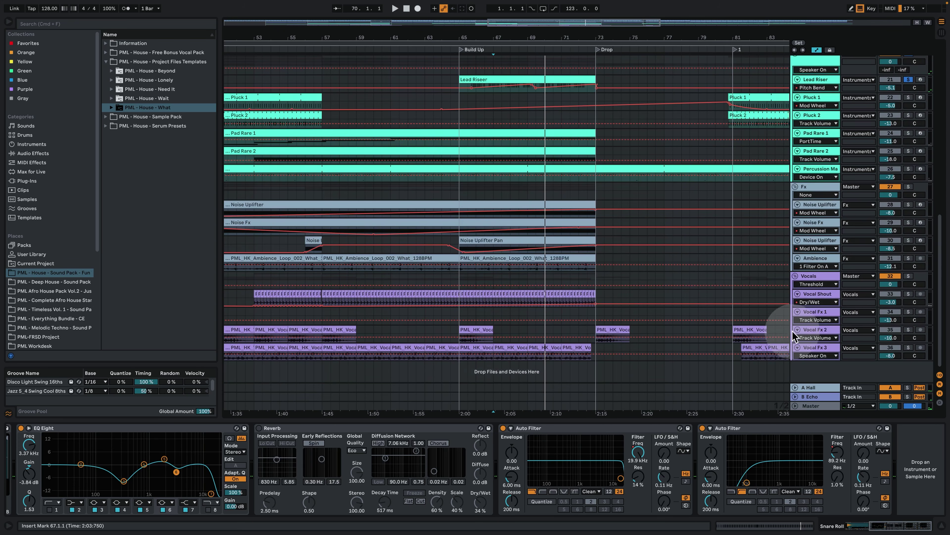
left_click_drag(815, 307, 815, 340)
left_click(536, 309)
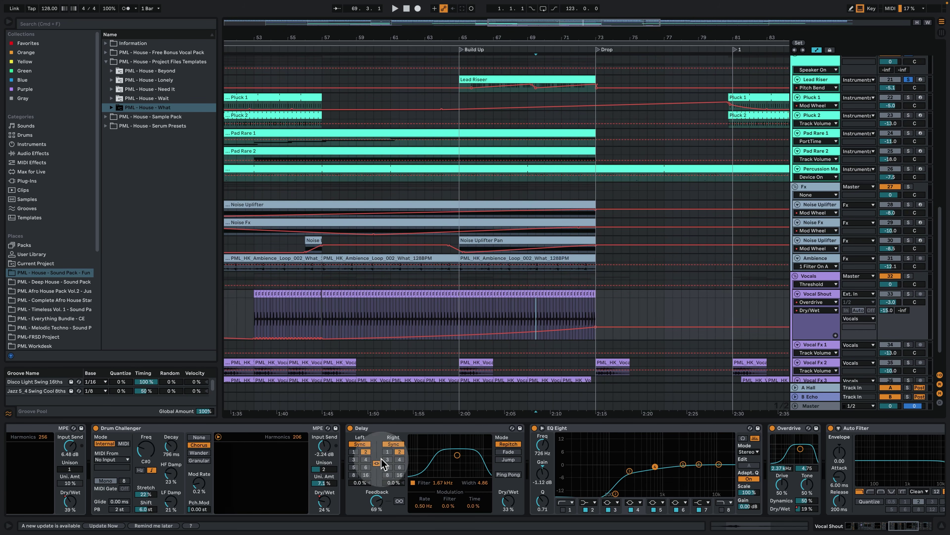
left_click(105, 440)
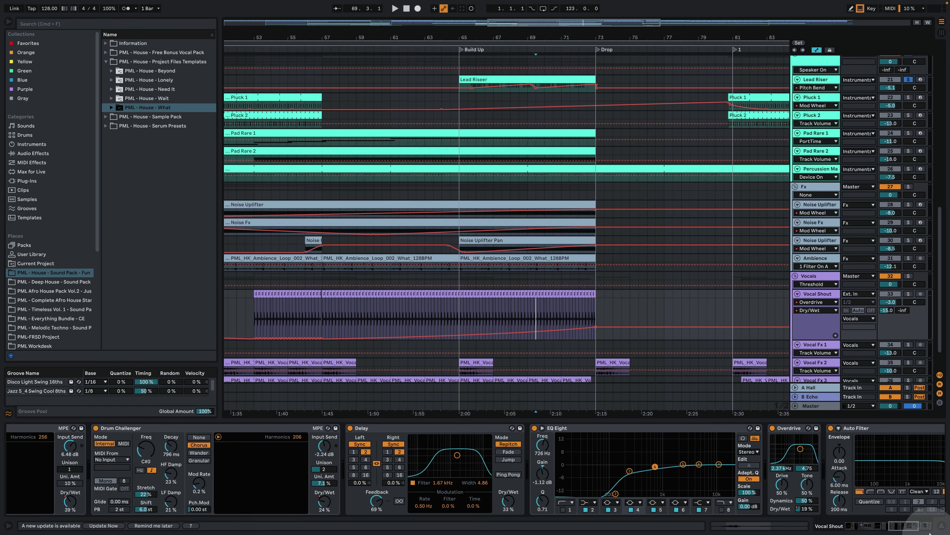
left_click(913, 528)
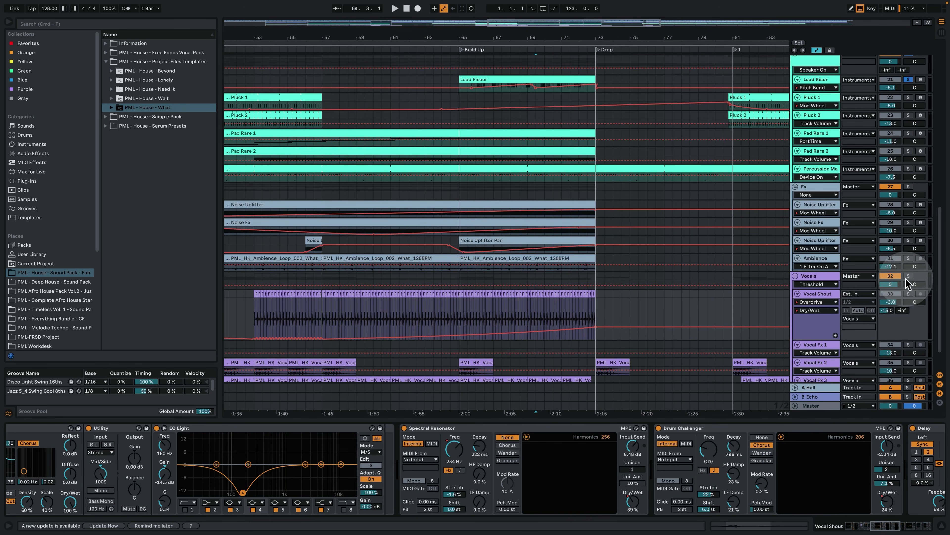
Solo Vocal Shout and play it from bar 68 of the Build Up into the Drop.
left_click(528, 327)
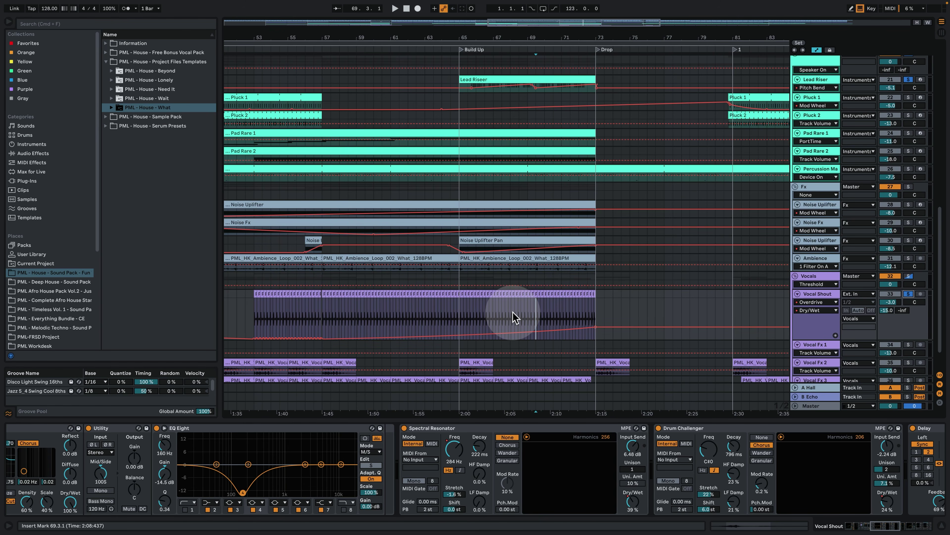
key("space")
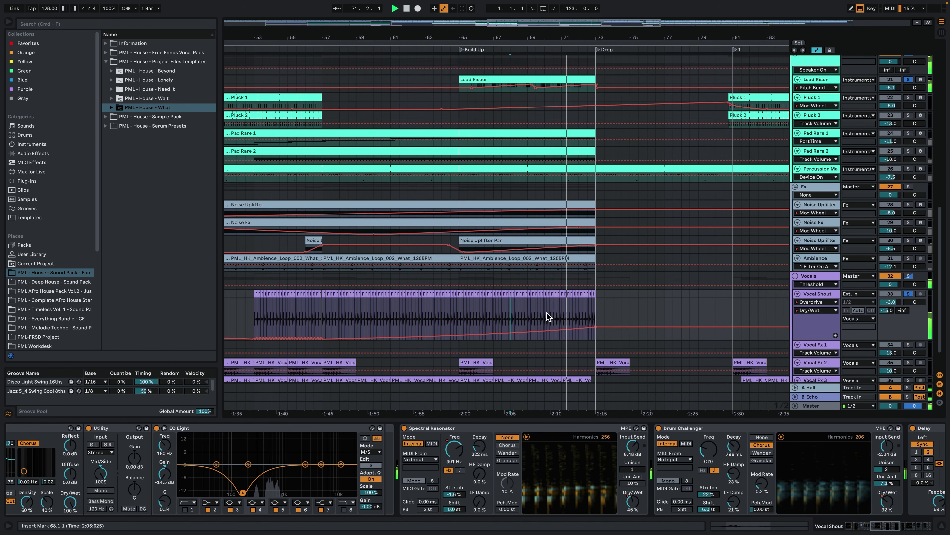
left_click(547, 316)
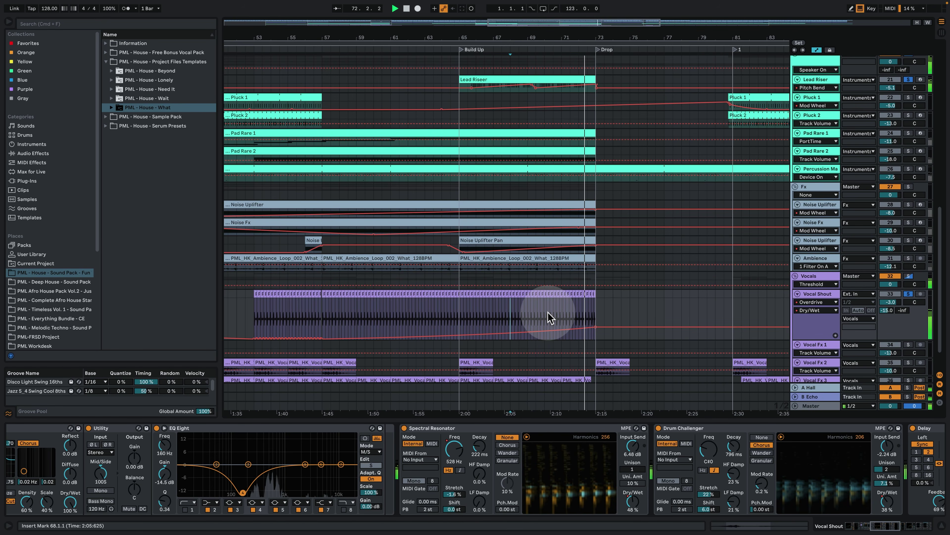
left_click(687, 257)
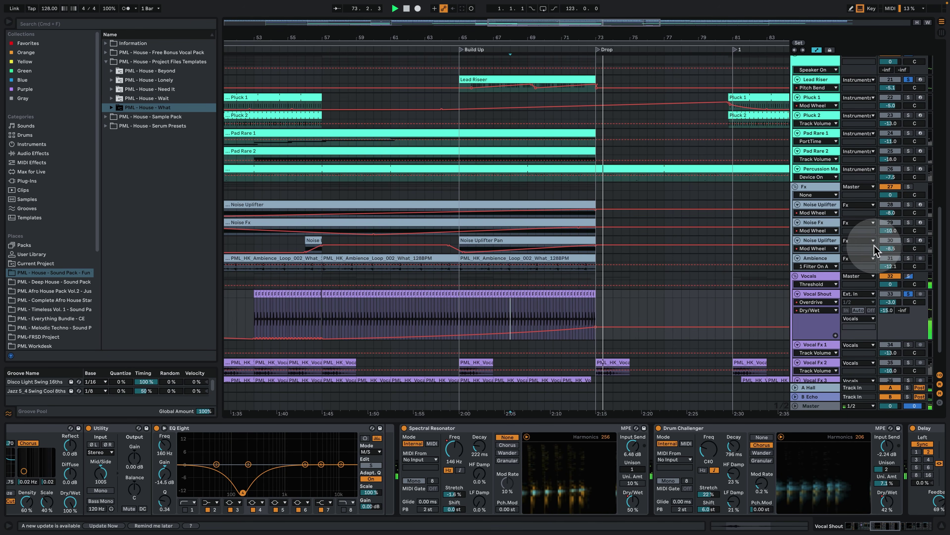
key("space")
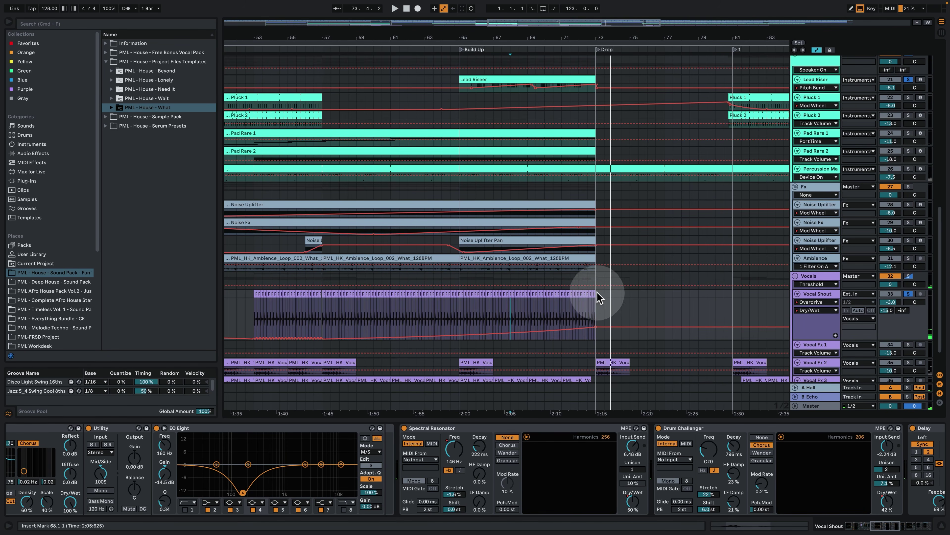
Turn off the soloing on all tracks and play the full mix from bar 70.3 of the Build Up.
left_click(887, 526)
left_click(908, 276)
left_click(909, 294)
left_click(786, 257)
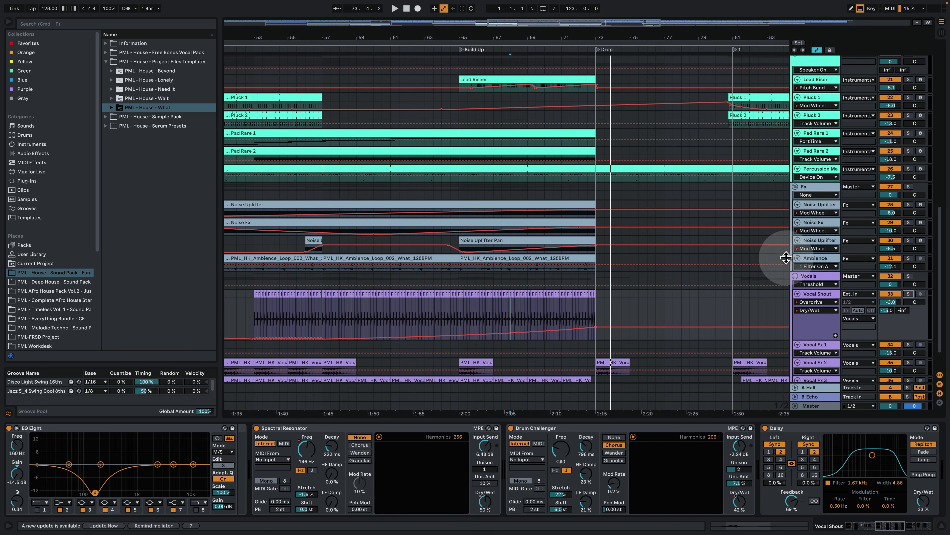
left_click(552, 195)
key("space")
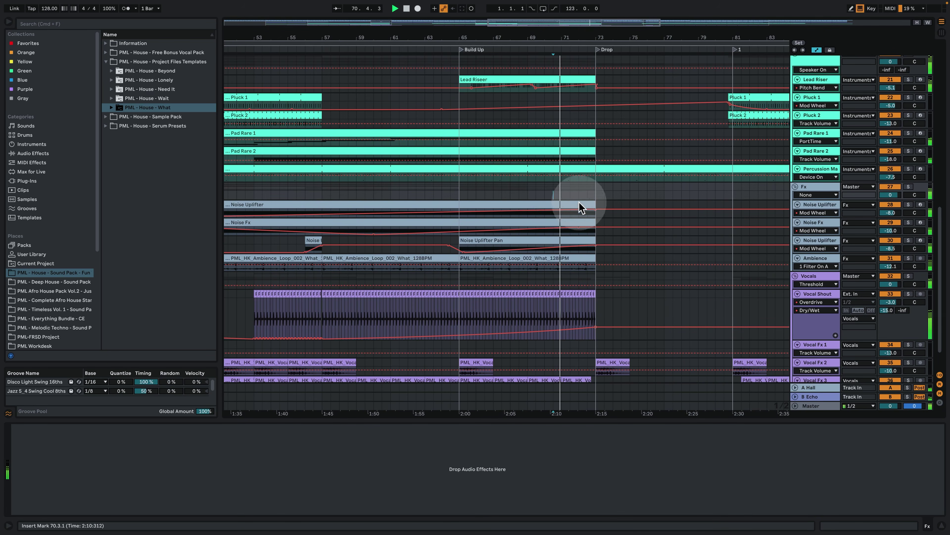
Hide the device view, show the whole arrangement and stop playback in the second Drop.
left_click(927, 526)
left_click(944, 525)
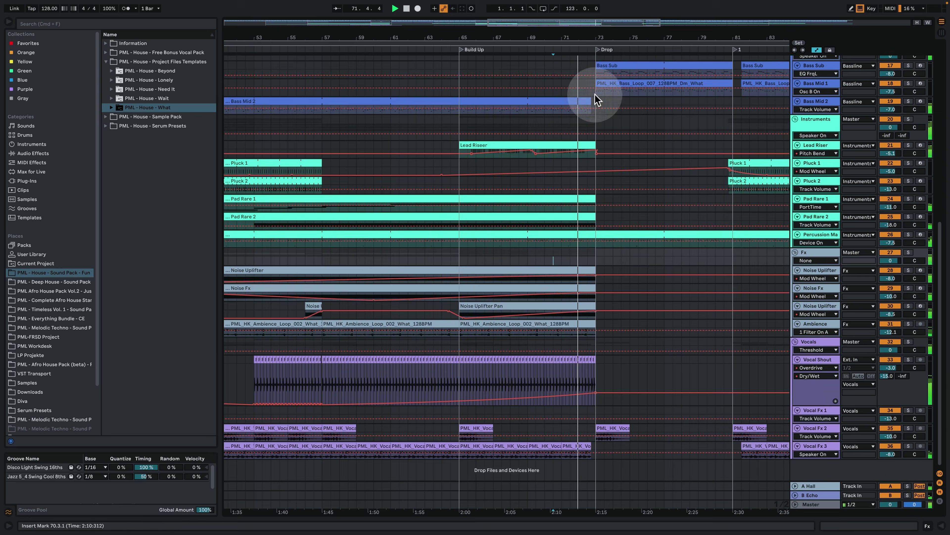
left_click_drag(630, 36, 630, 8)
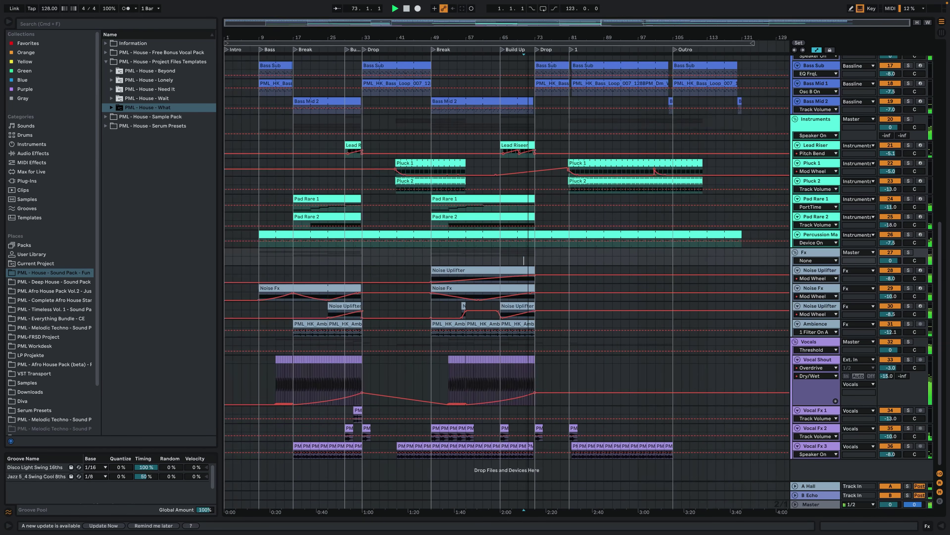
left_click(527, 54)
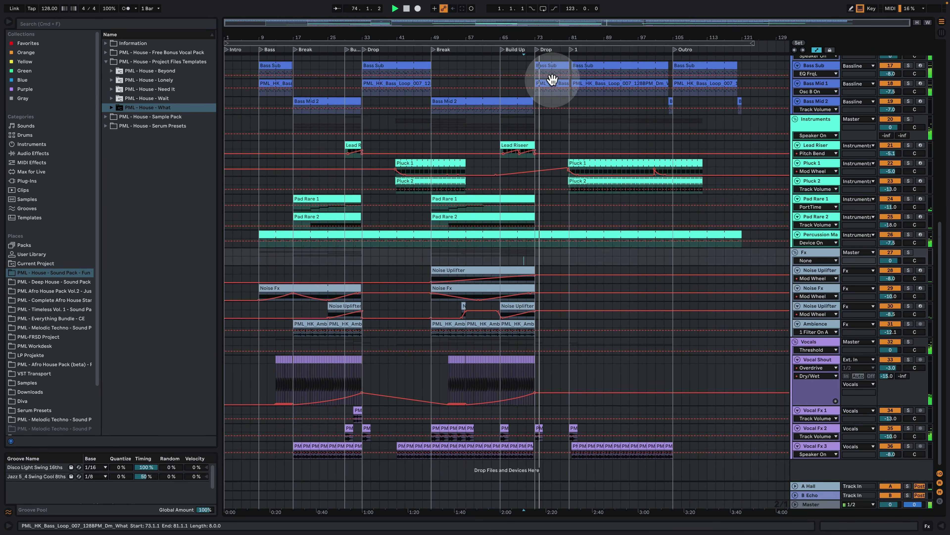
left_click(571, 120)
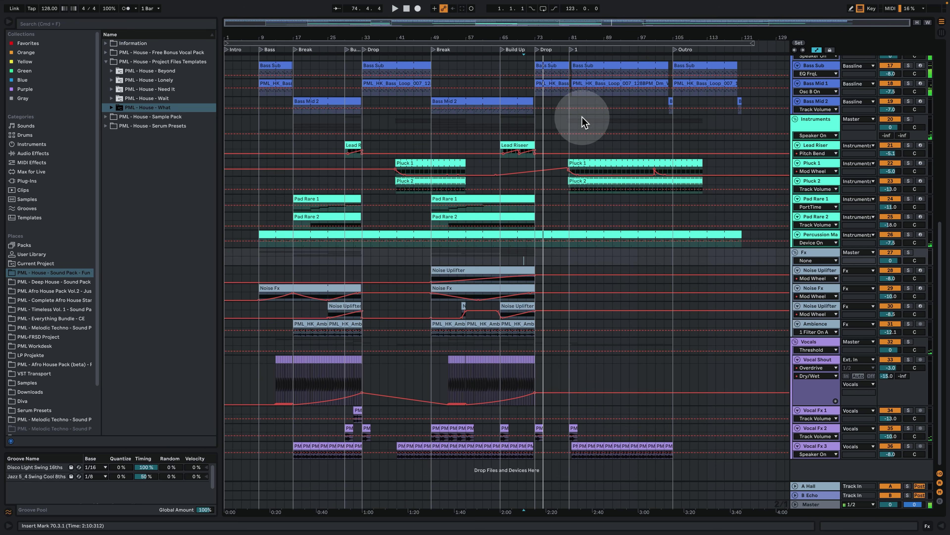
Play part of the Intro and the start of the Bass section from bar 9.
left_click(485, 191)
left_click(312, 173)
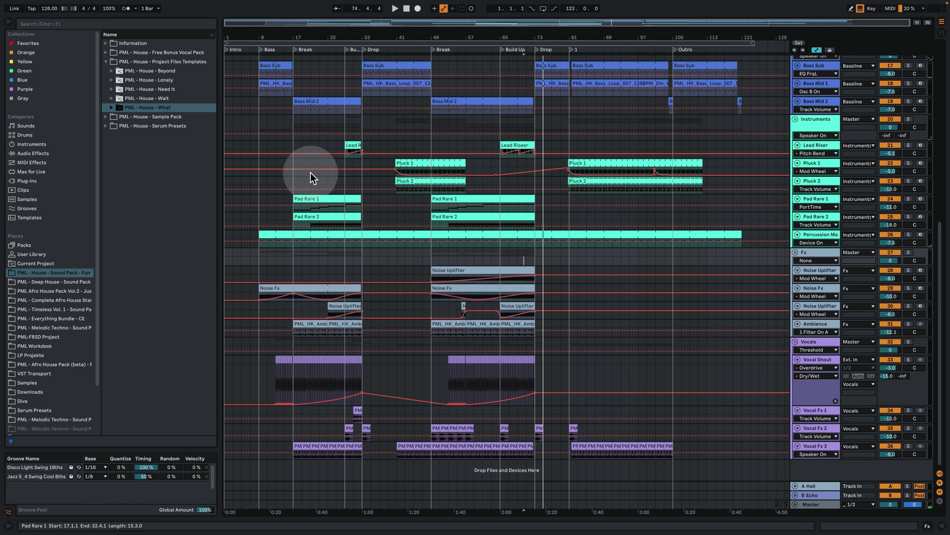
left_click(233, 145)
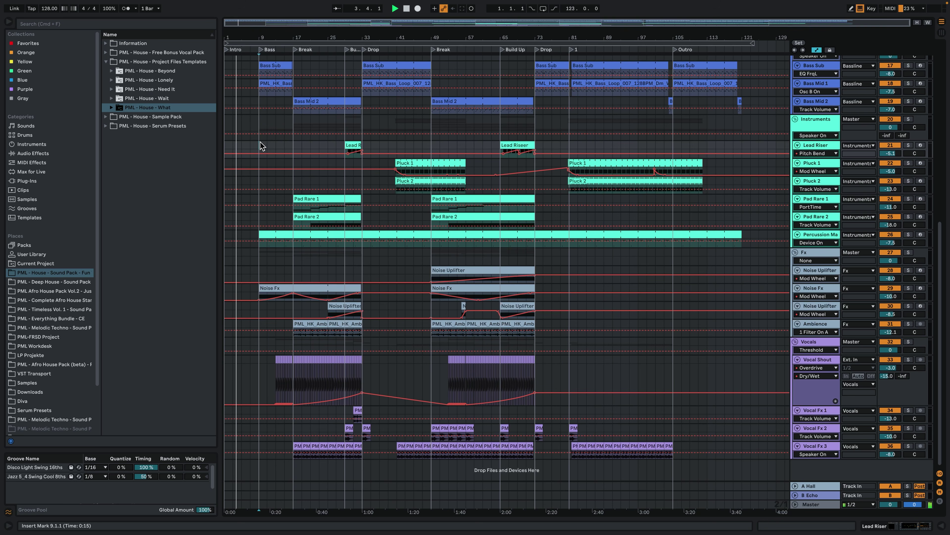
key("space")
key("space")
key("space")
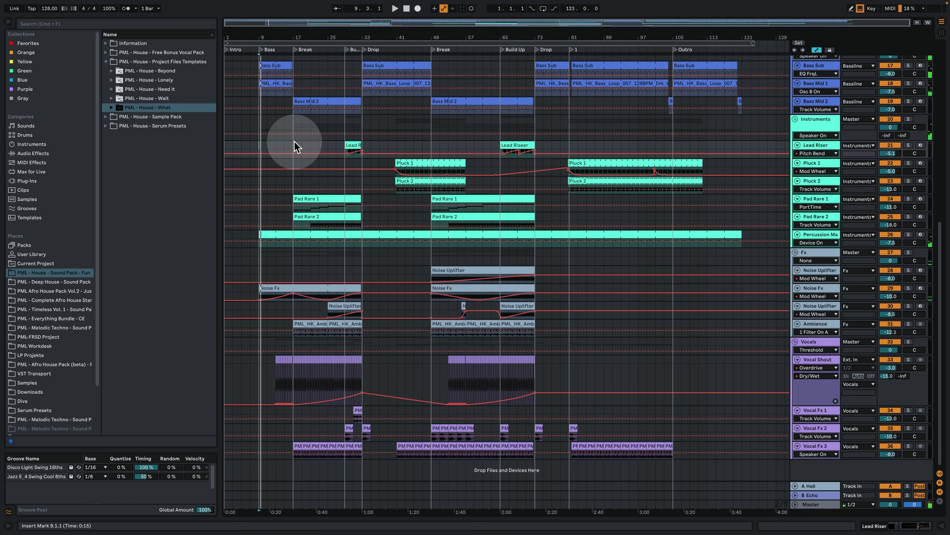
Play the Break from bar 17 and the Drop from bar 33, and select bars 49 to 105 across the Instruments group.
left_click(295, 146)
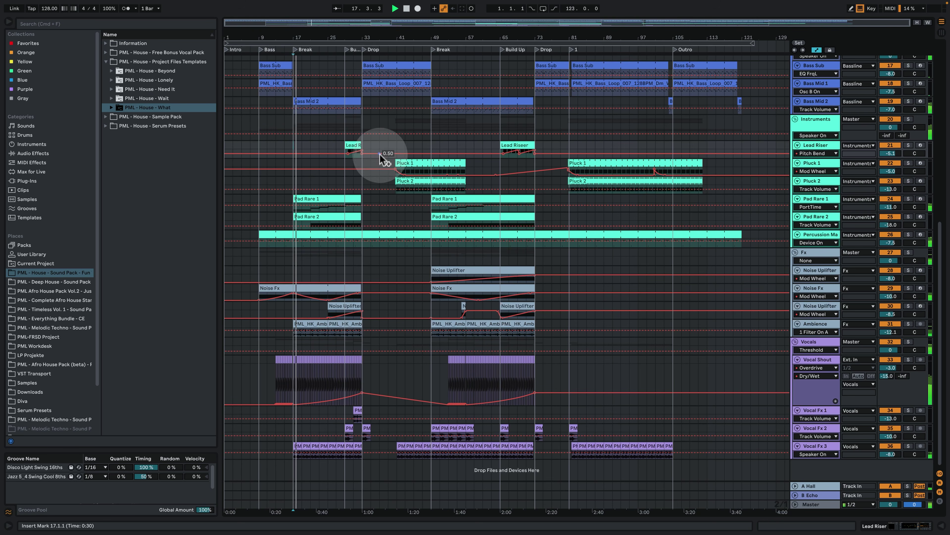
left_click(351, 125)
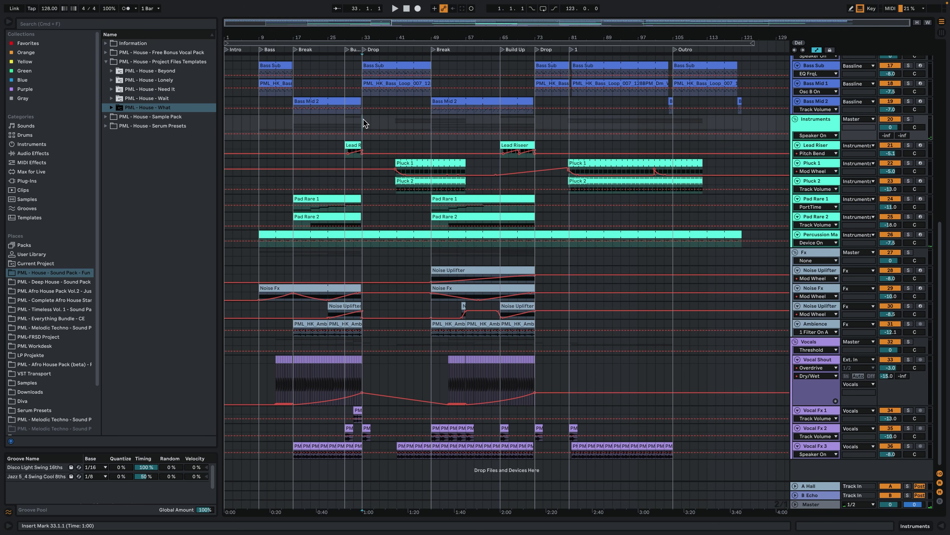
key("space")
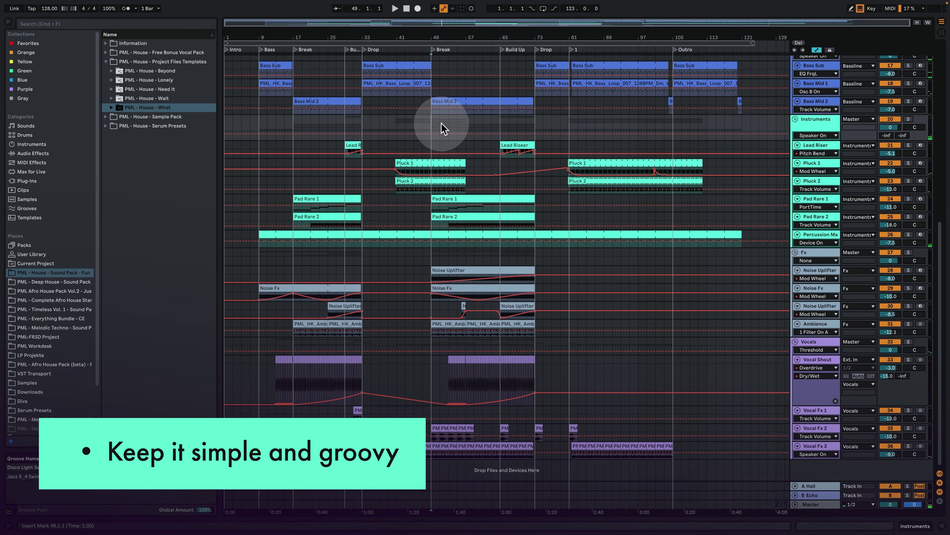
left_click_drag(441, 129, 673, 128)
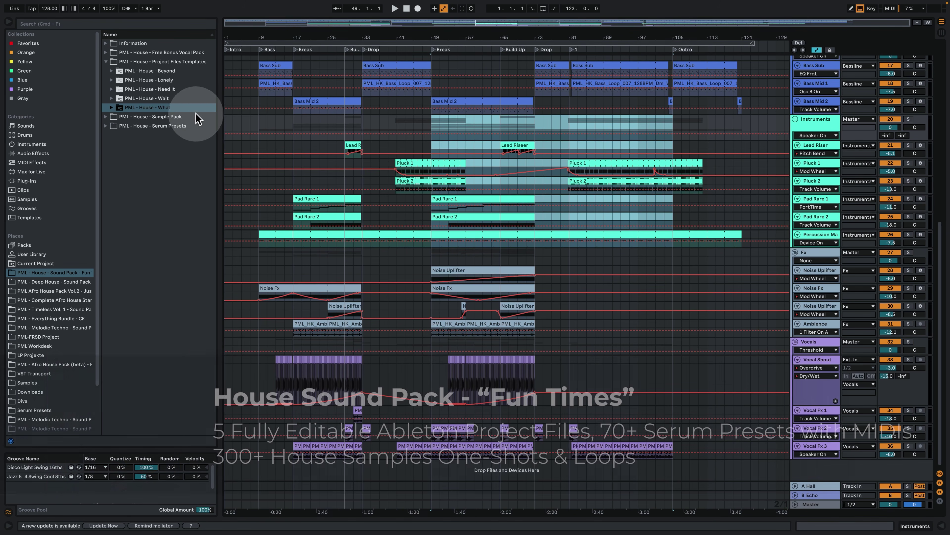
Expand the PML - House - What project folder, widen the browser to read its contents, and collapse the folder.
left_click(110, 110)
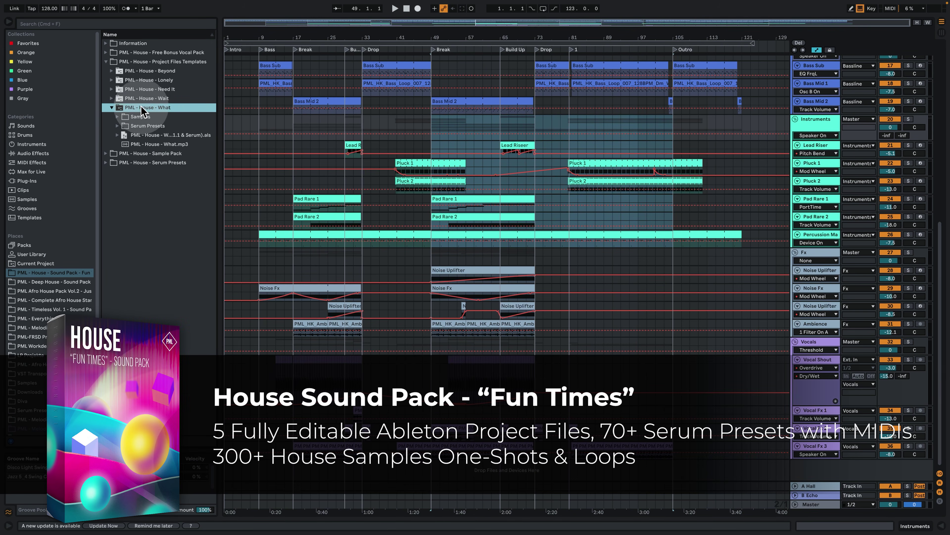
left_click_drag(218, 86, 240, 88)
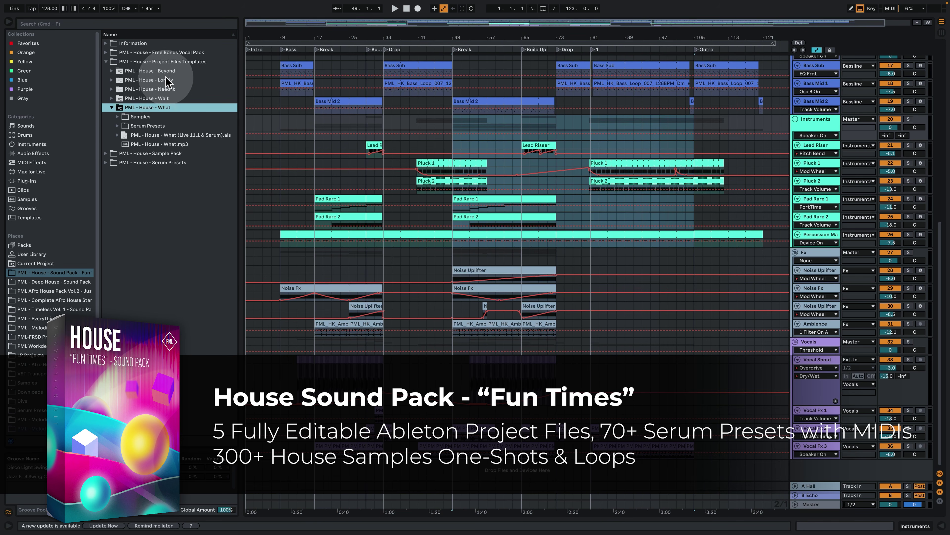
left_click(111, 107)
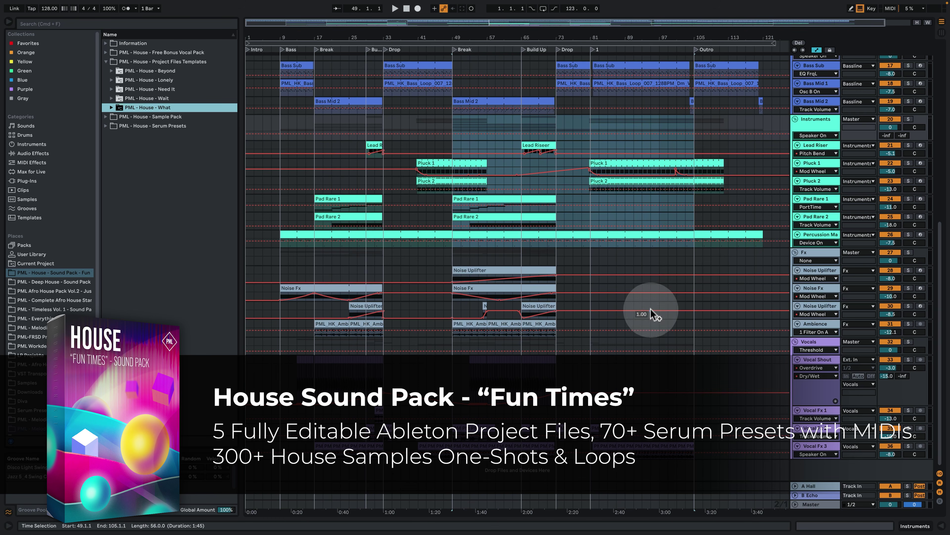
Browse the subfolders of PML - House - Sample Pack and PML - House - Serum Presets.
left_click(107, 119)
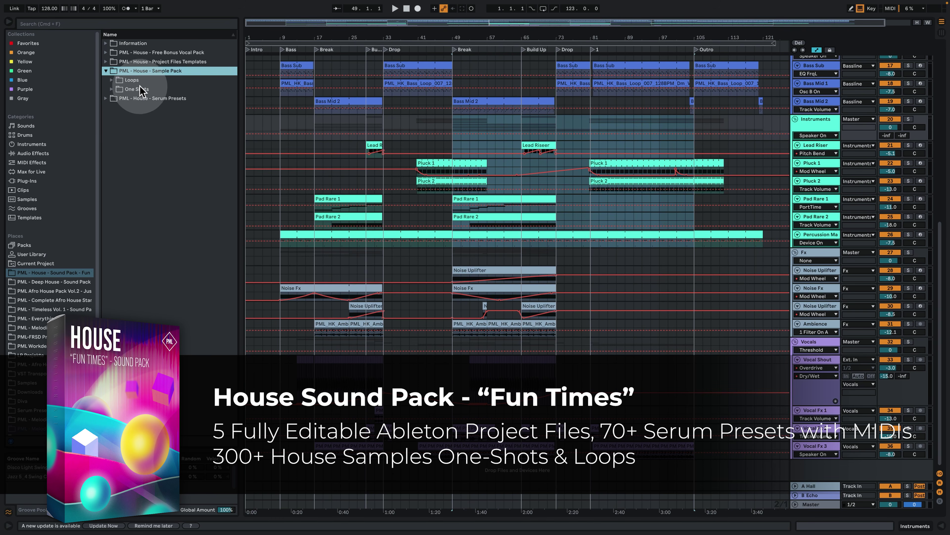
left_click(115, 82)
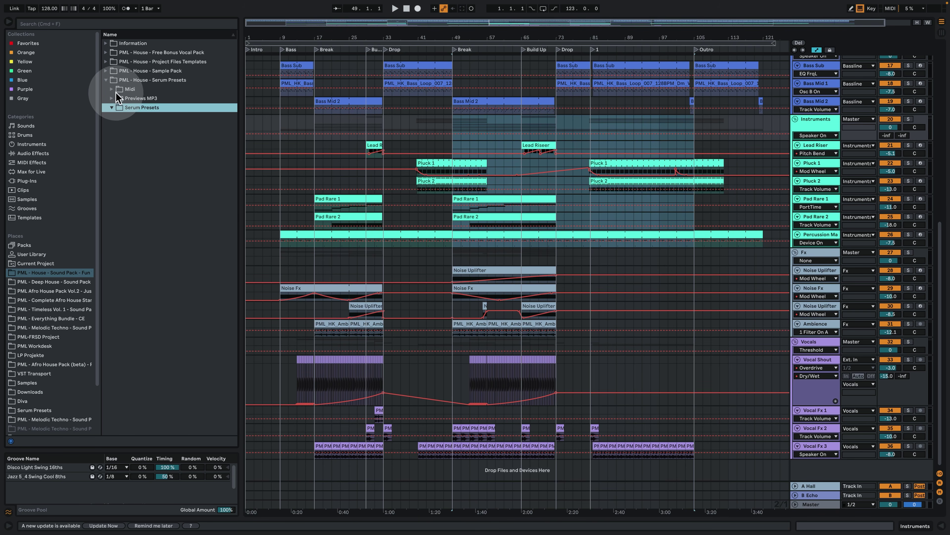
left_click(157, 98)
left_click(175, 79)
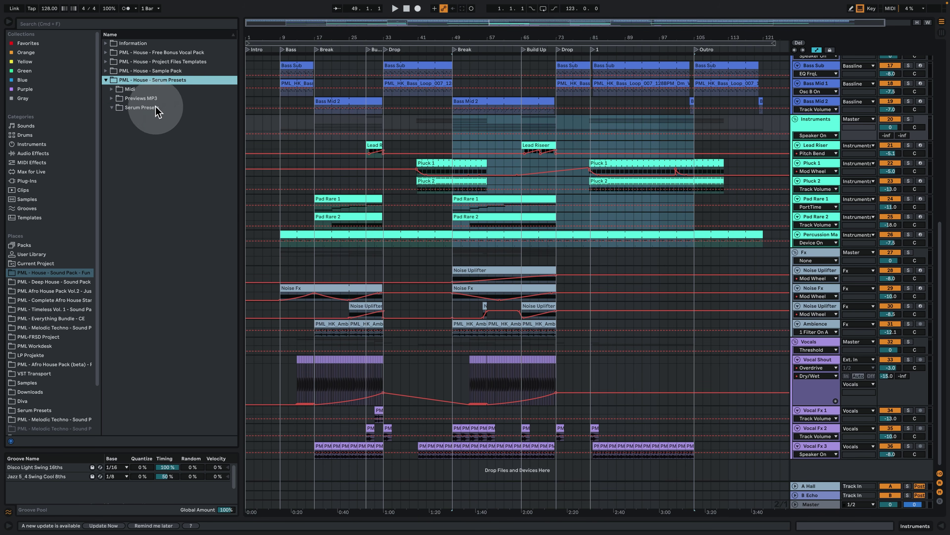